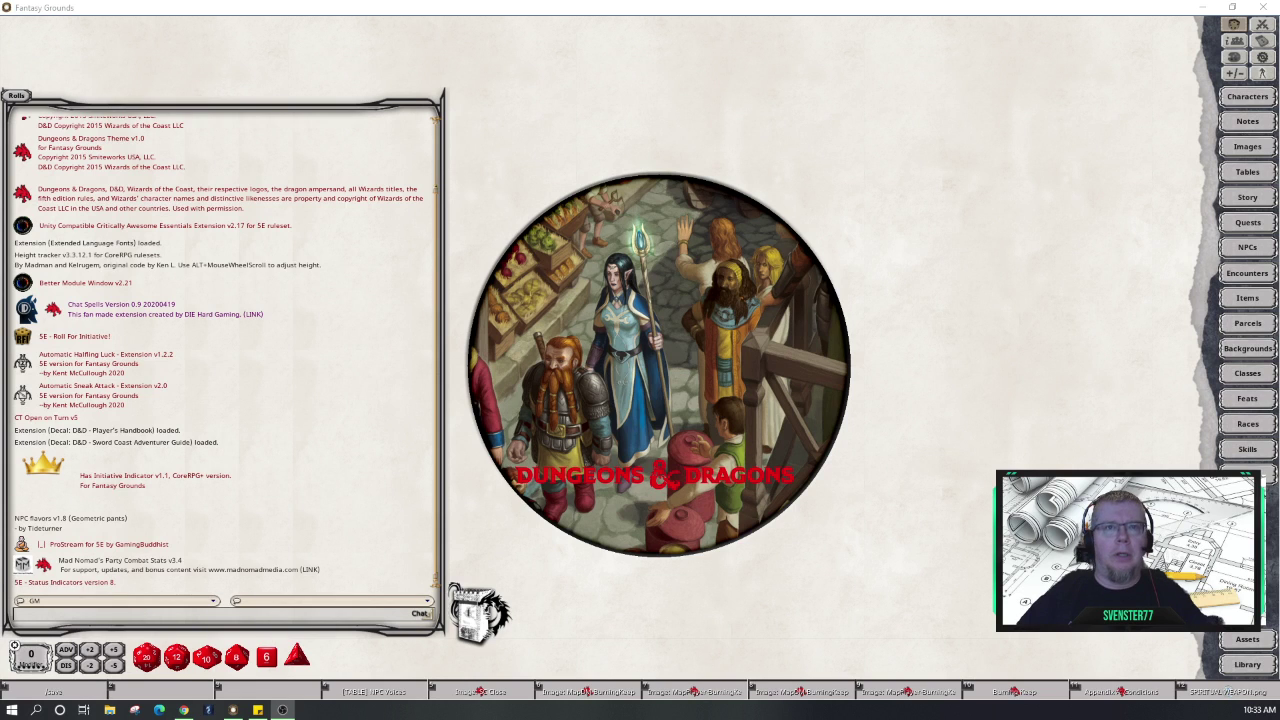
- Open the above-ground DM map and the lower-level player map of Burning Keep, and close the above-ground DM map
{"action": "left_click", "coordinate": [608, 690]}
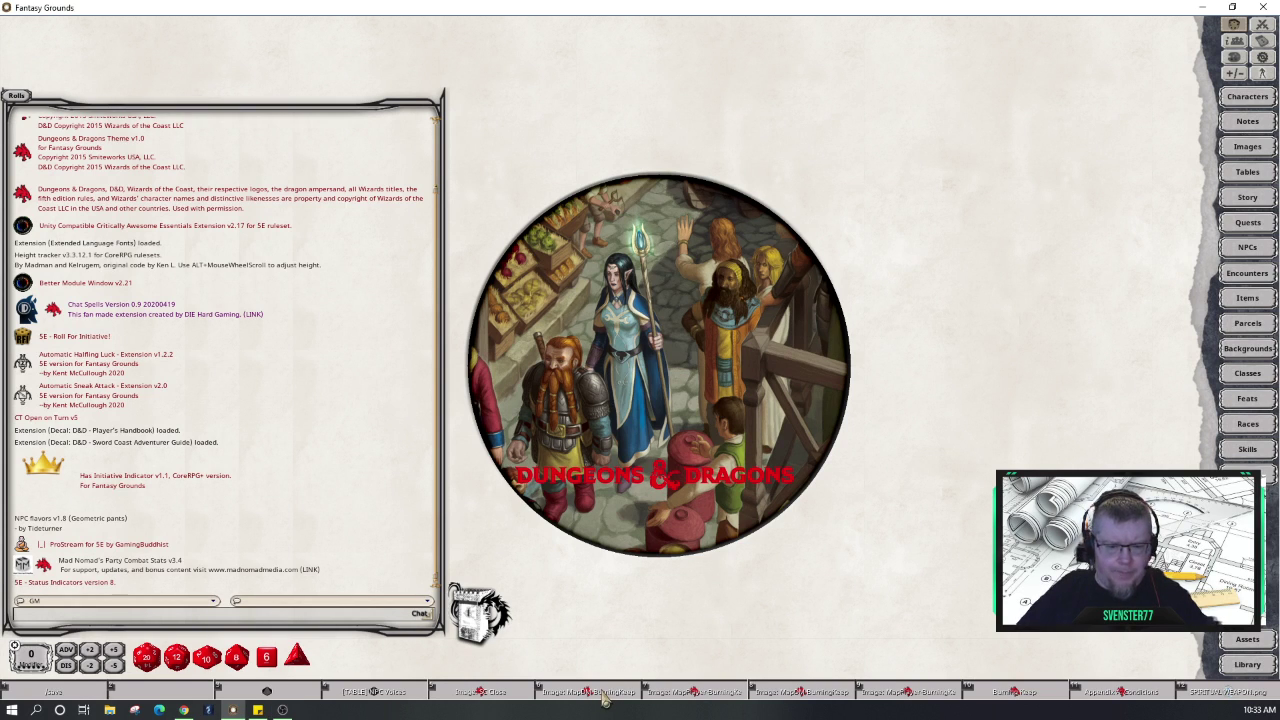
{"action": "left_click", "coordinate": [705, 692]}
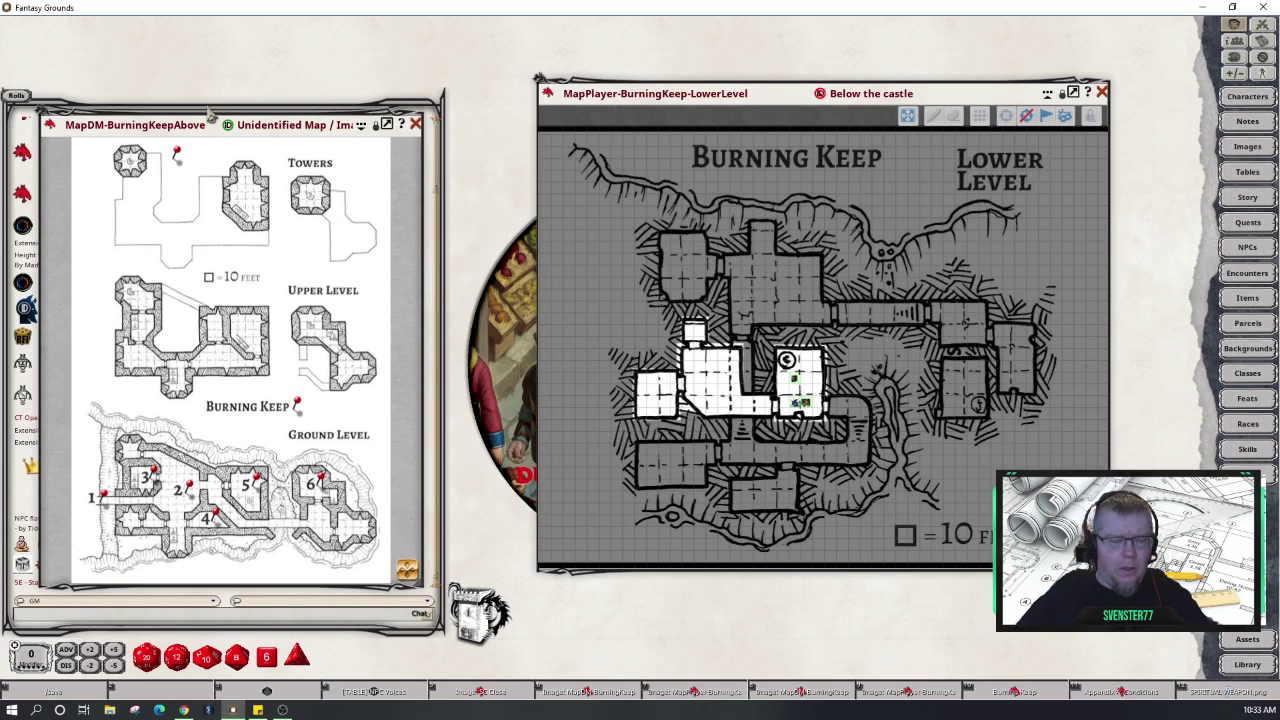
{"action": "left_click_drag", "start_coordinate": [192, 122], "coordinate": [181, 50]}
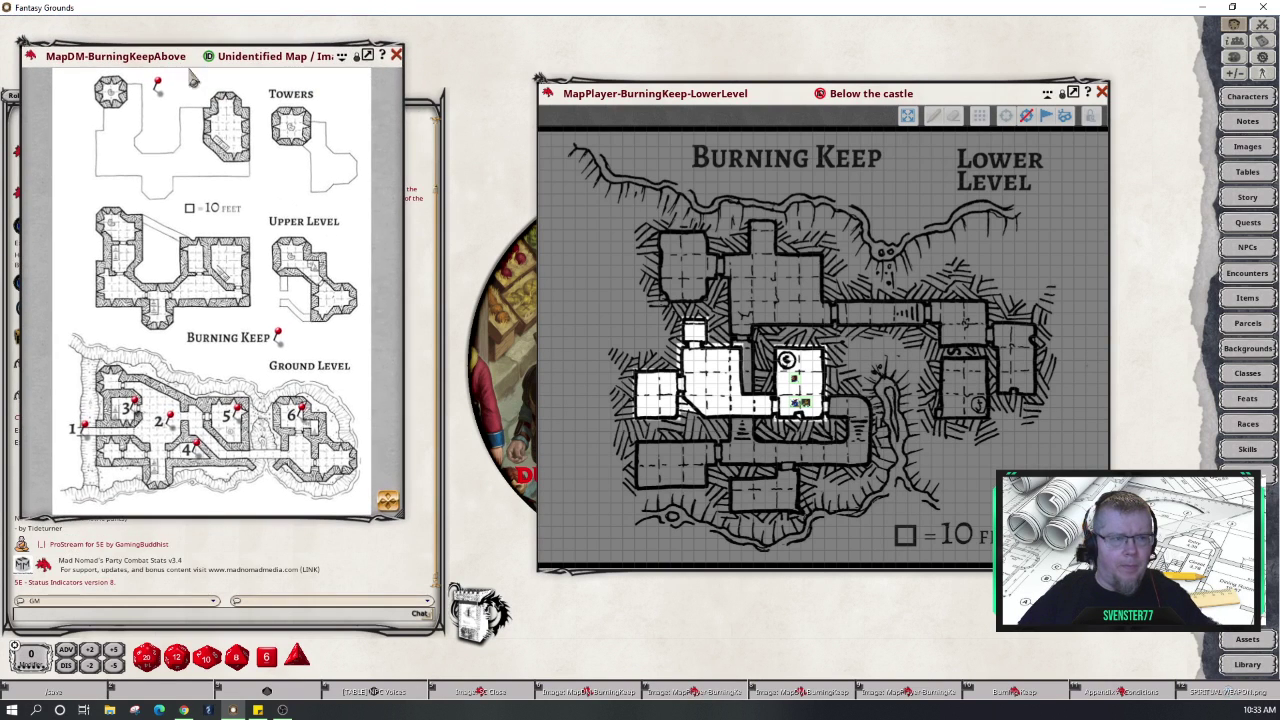
{"action": "left_click", "coordinate": [397, 56]}
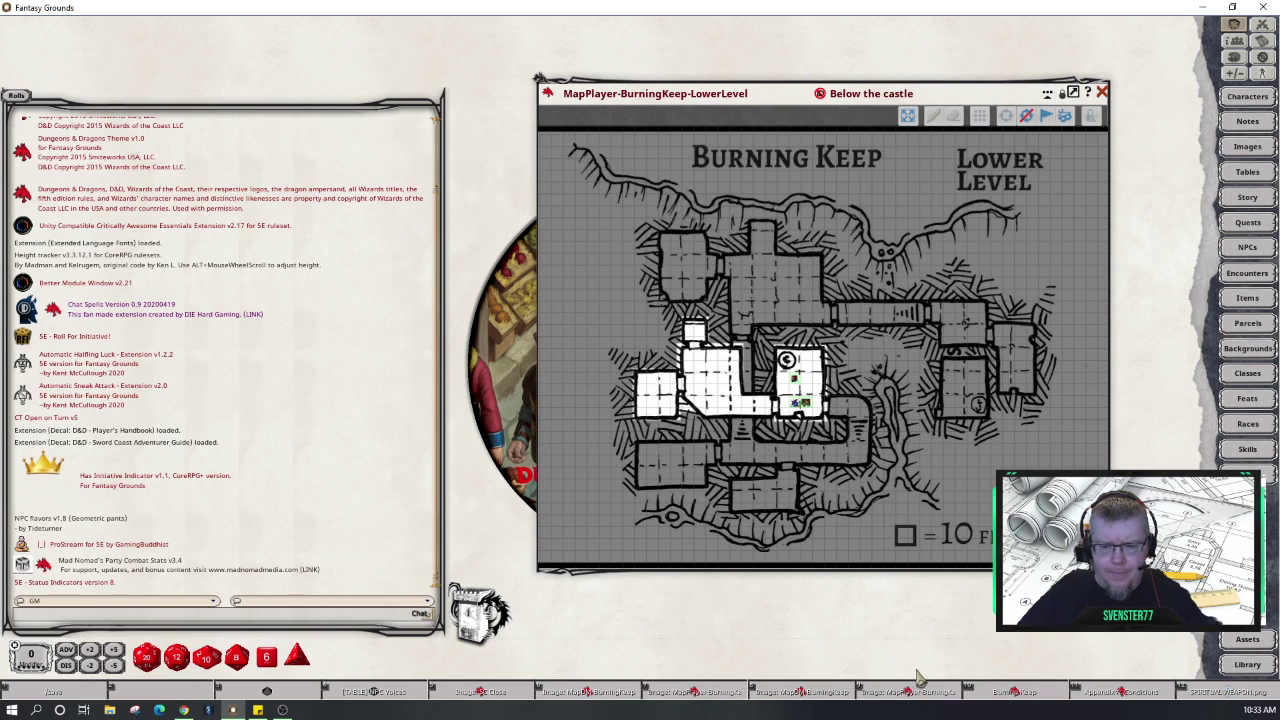
- Open the DM map of the lower level and secret laboratory and arrange it beside the lower-level player map
{"action": "left_click", "coordinate": [804, 692]}
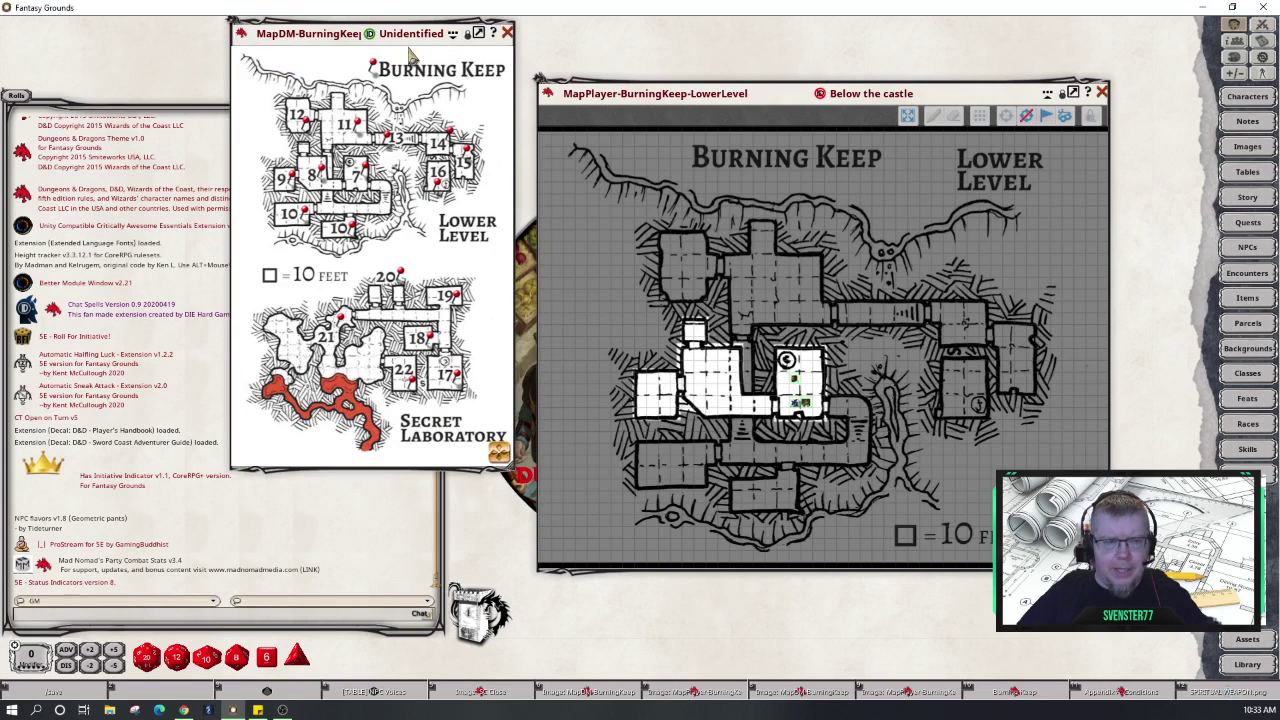
{"action": "left_click_drag", "start_coordinate": [389, 32], "coordinate": [180, 61]}
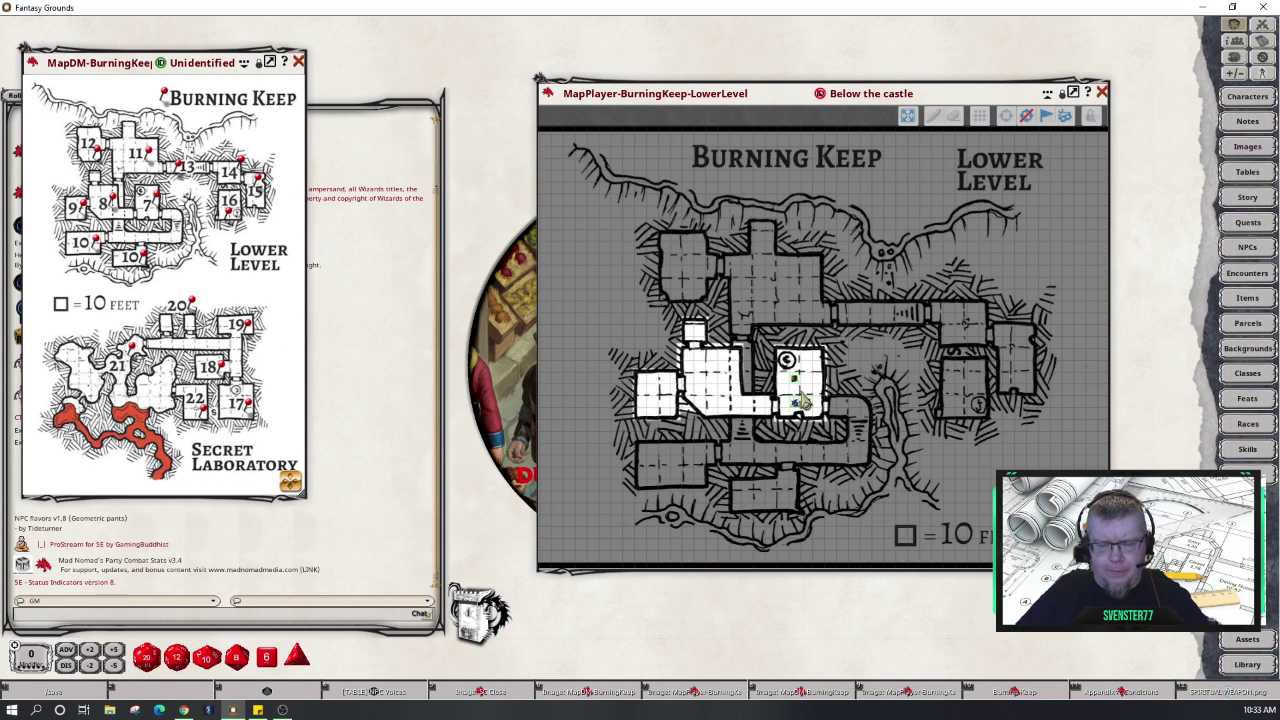
{"action": "scroll", "coordinate": [800, 398], "scroll_direction": "up", "scroll_amount": 2}
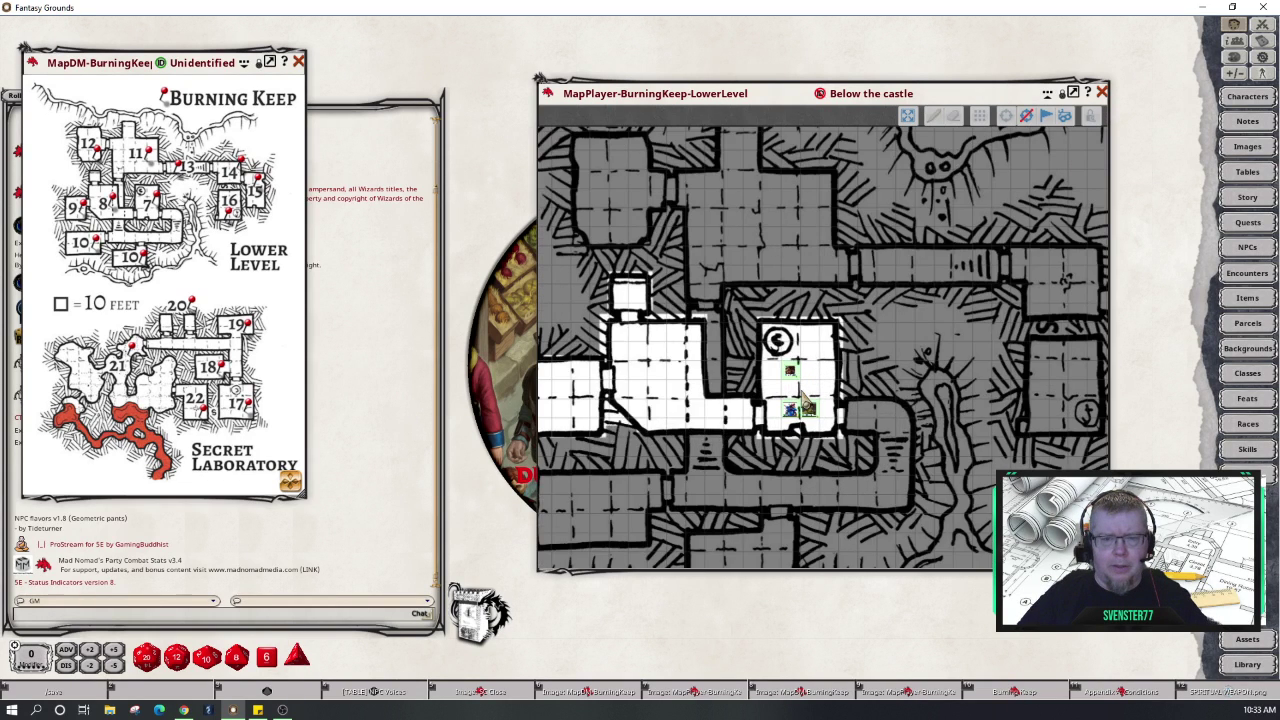
{"action": "scroll", "coordinate": [802, 399], "scroll_direction": "up", "scroll_amount": 1}
{"action": "scroll", "coordinate": [800, 395], "scroll_direction": "down", "scroll_amount": 3}
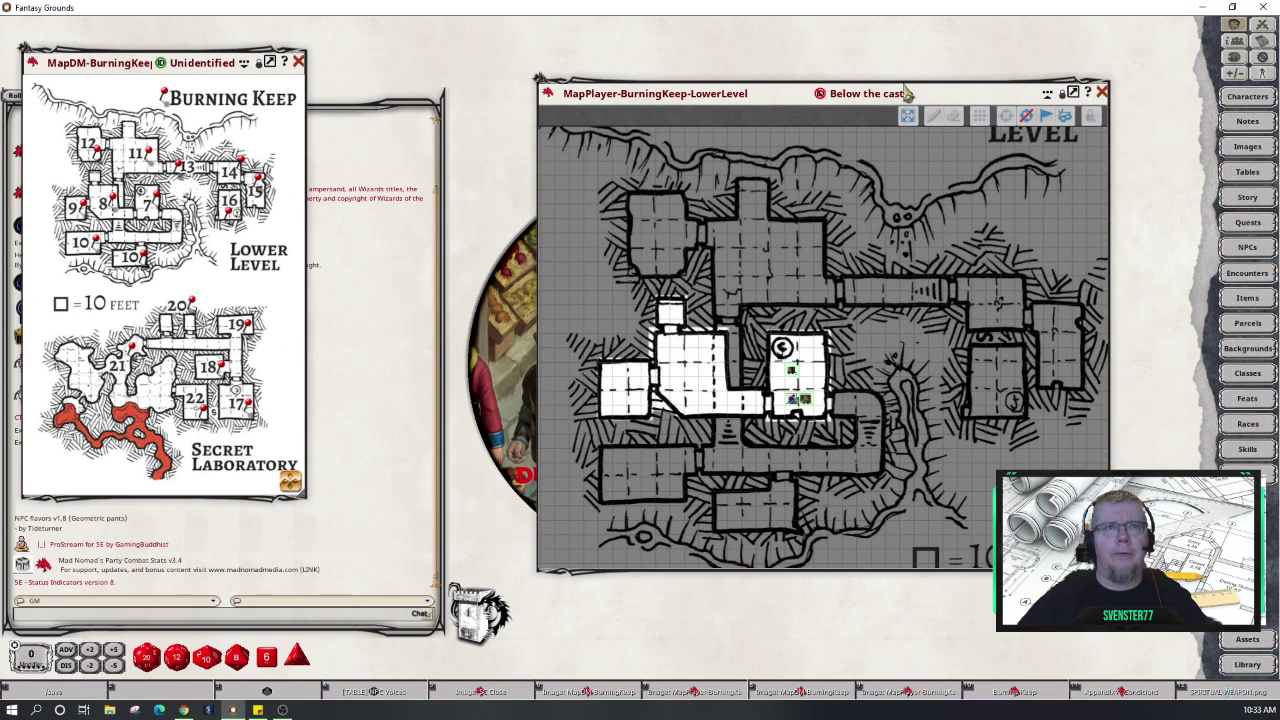
{"action": "left_click_drag", "start_coordinate": [905, 93], "coordinate": [837, 49]}
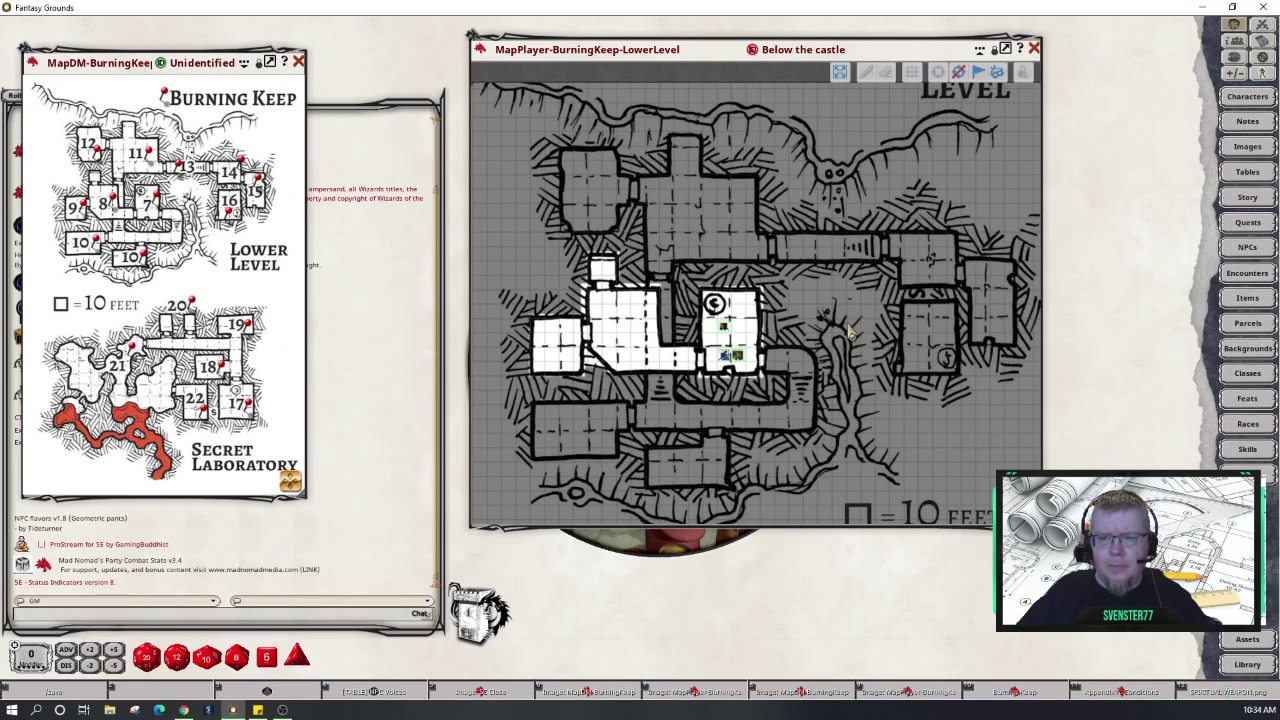
- Unlock the lower-level player map for editing, enlarge its window and remove the mask covering the map
{"action": "left_click", "coordinate": [996, 62]}
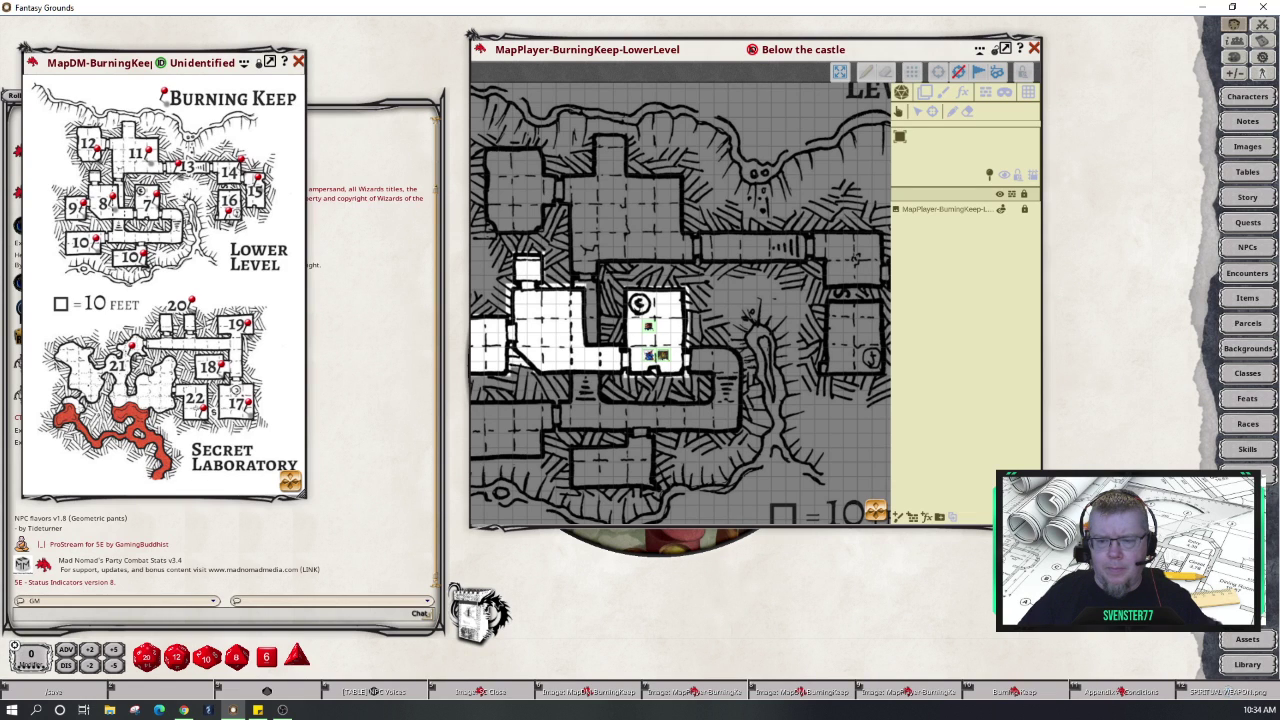
{"action": "left_click_drag", "start_coordinate": [1040, 527], "coordinate": [1162, 624]}
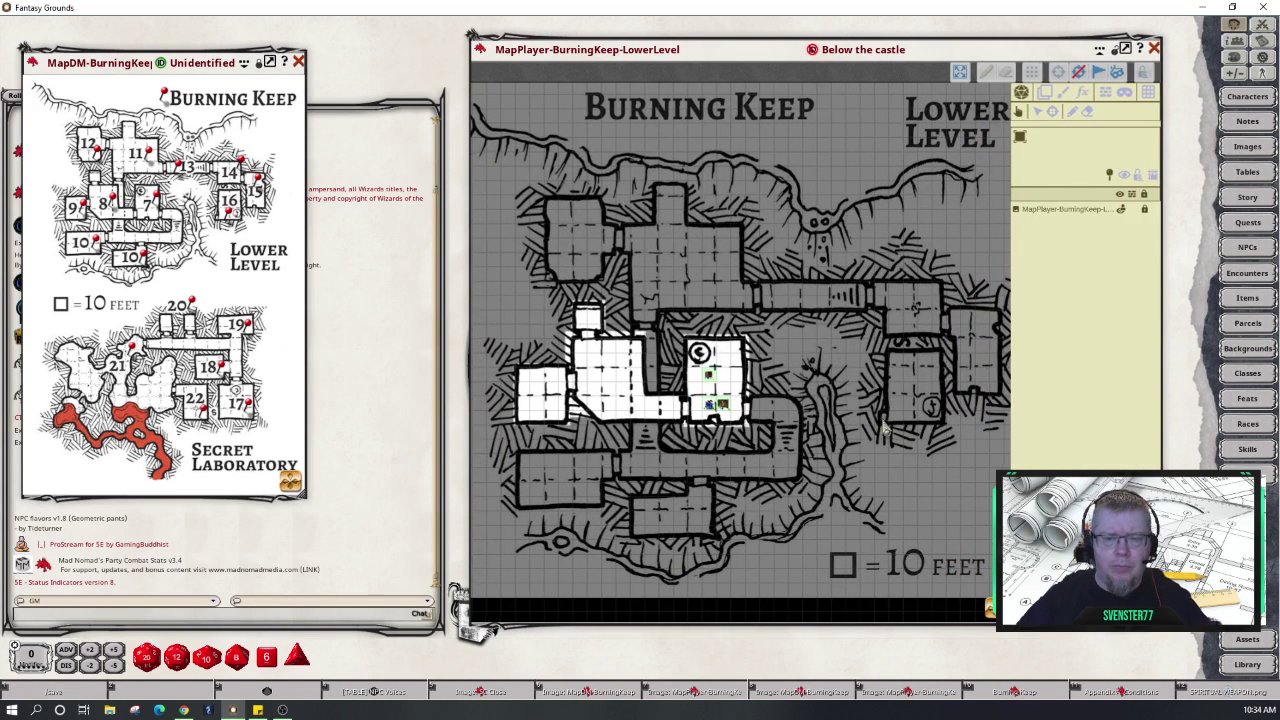
{"action": "left_click", "coordinate": [1125, 93]}
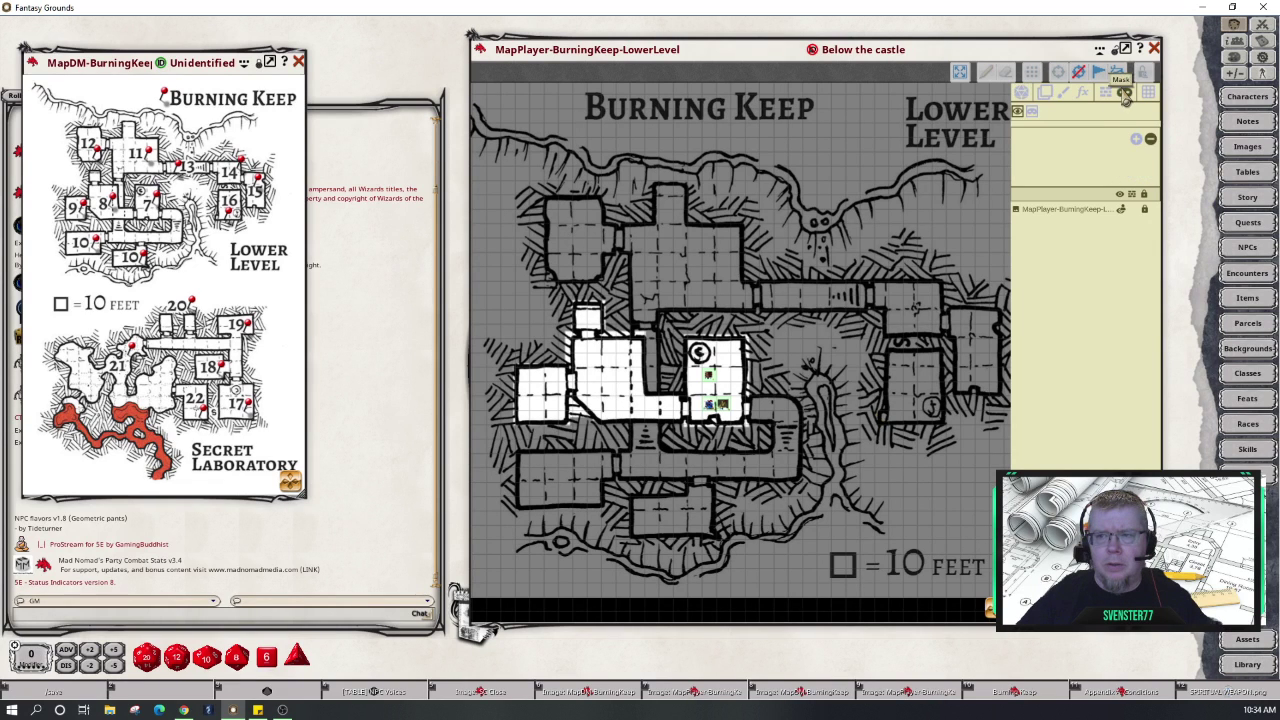
{"action": "left_click", "coordinate": [1154, 144]}
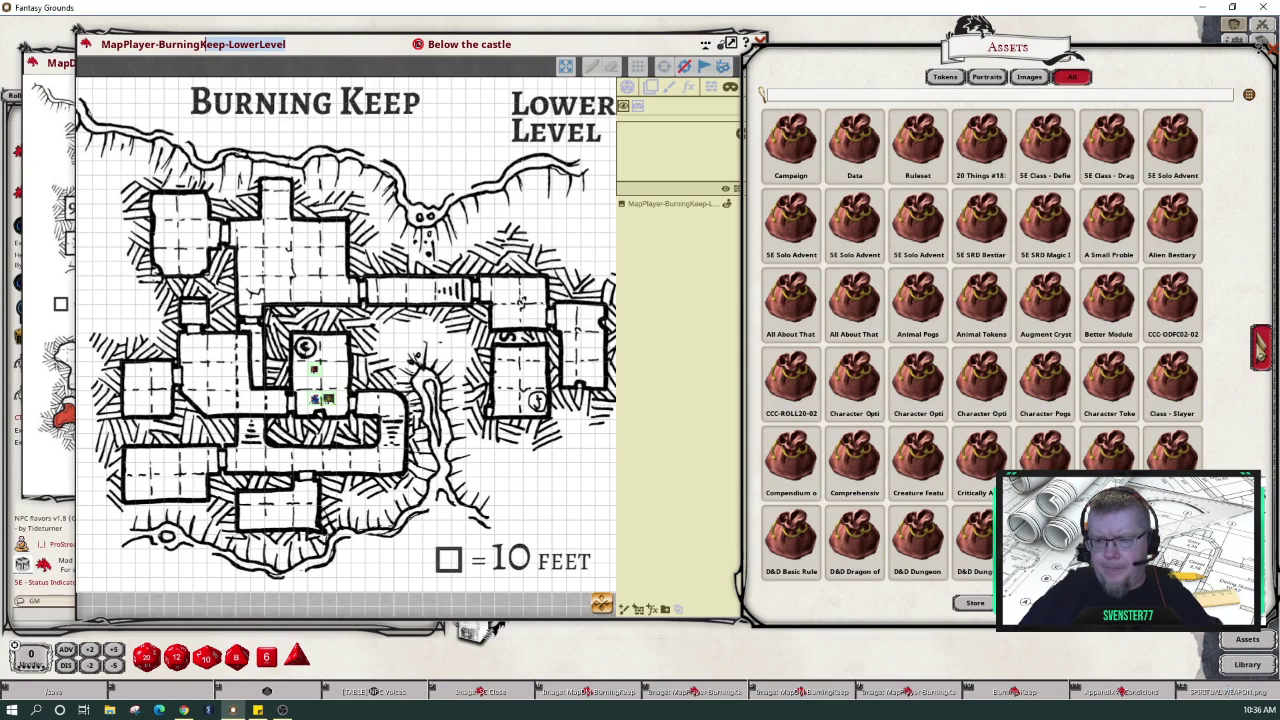
- Browse the assets to the FG Underground 2 Map Pack backgrounds and move the player map window clear of the thumbnails
{"action": "left_click", "coordinate": [1260, 345]}
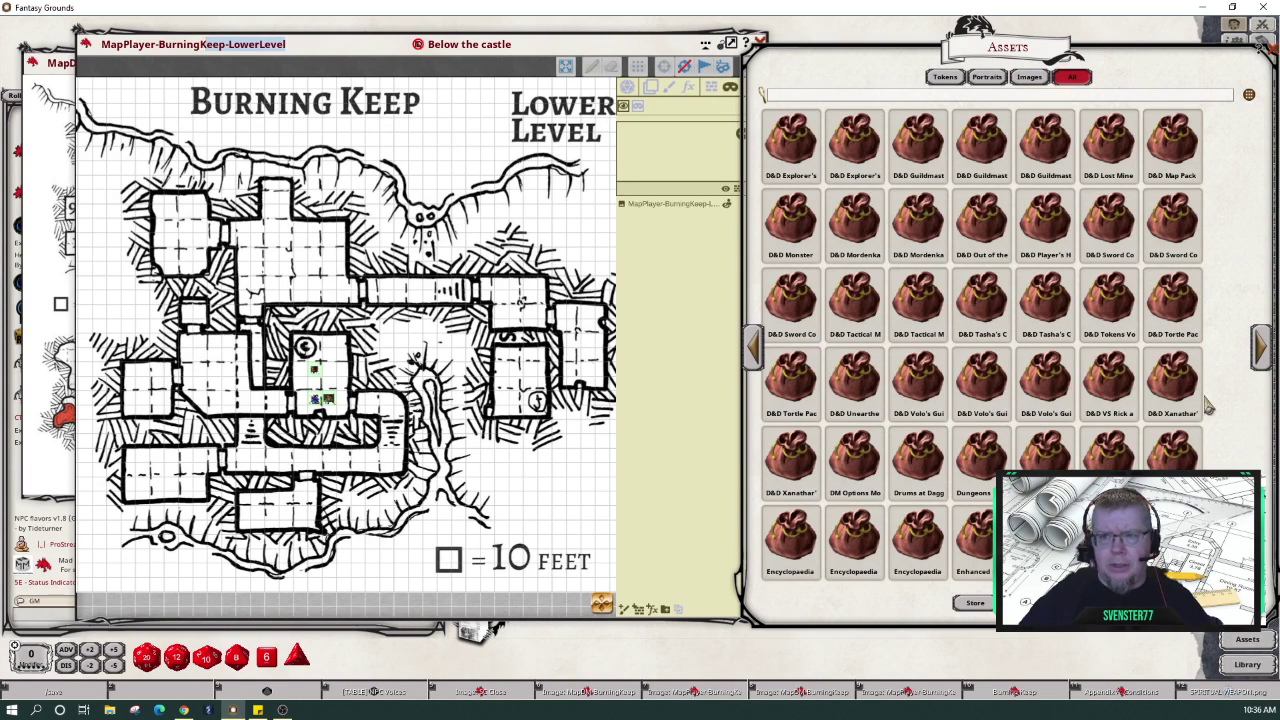
{"action": "left_click", "coordinate": [1261, 349]}
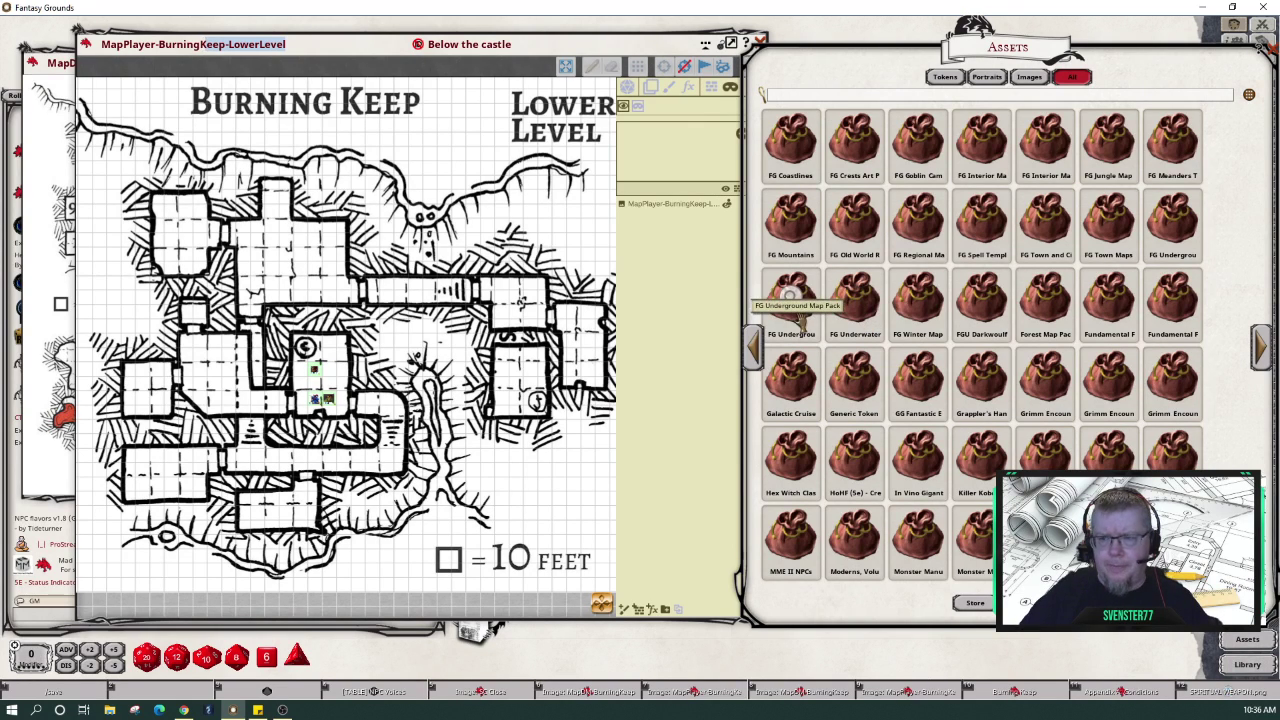
{"action": "left_click", "coordinate": [1172, 228]}
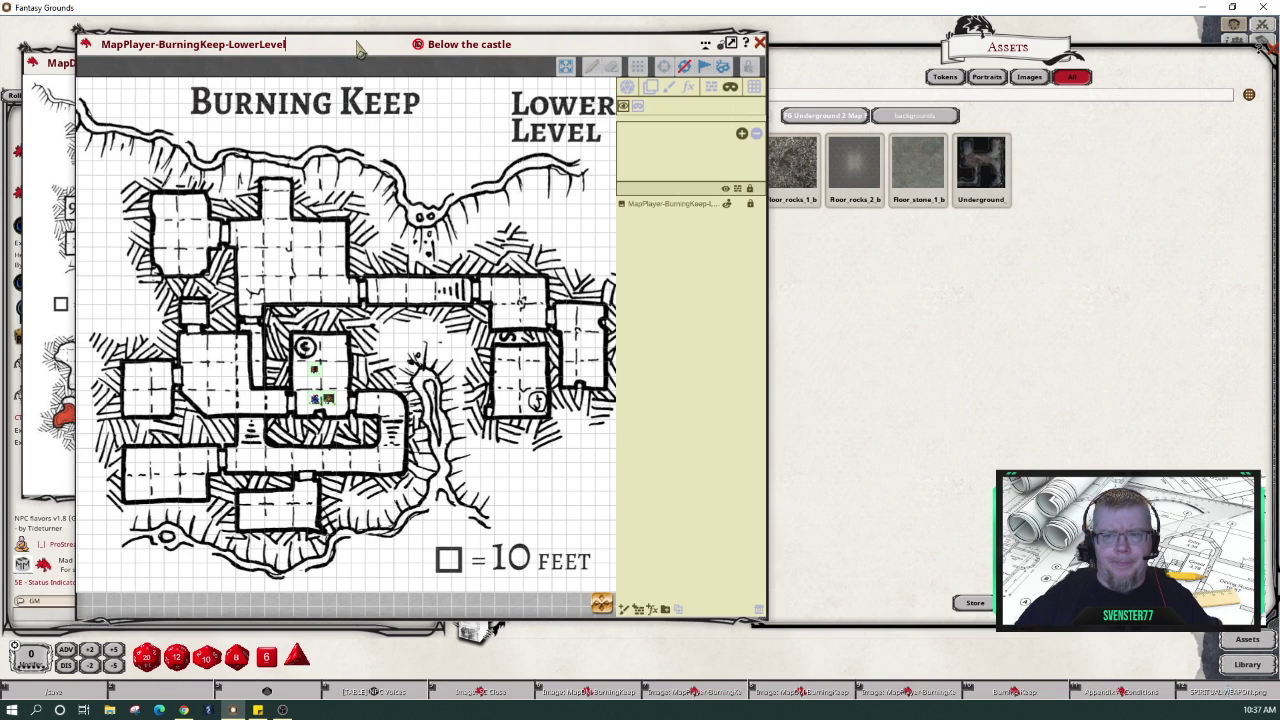
{"action": "left_click_drag", "start_coordinate": [358, 50], "coordinate": [359, 64]}
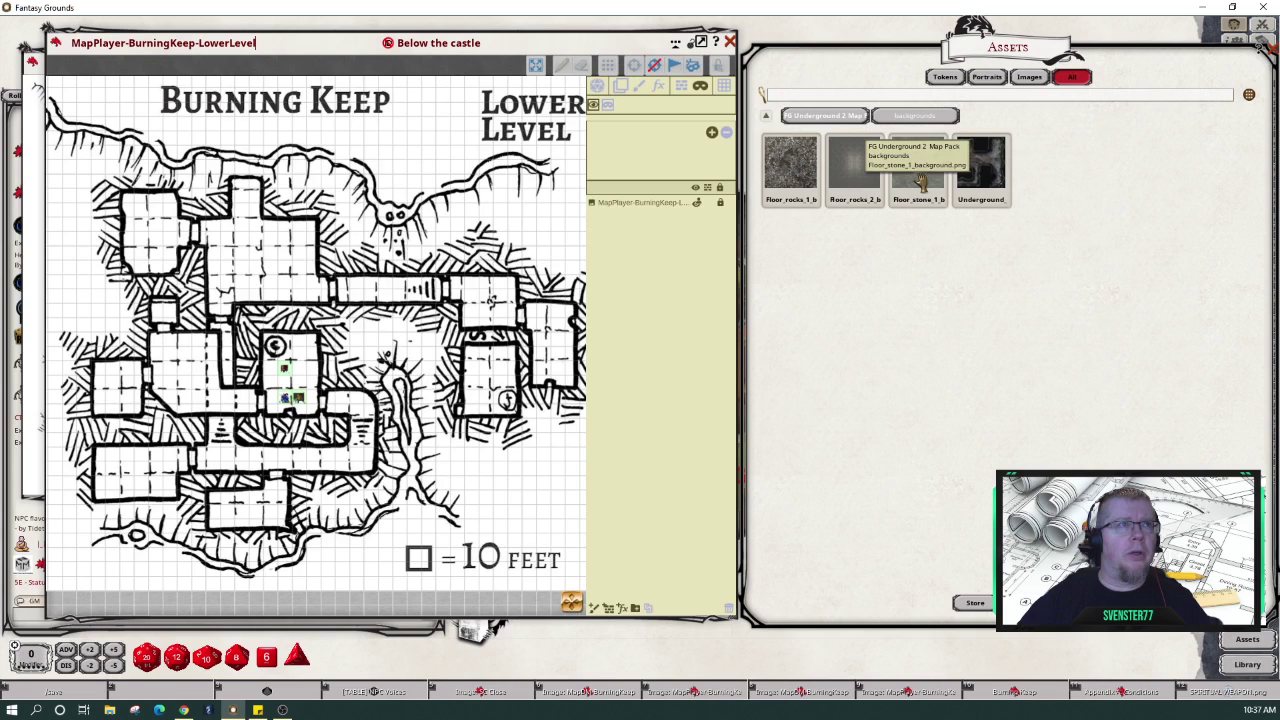
- Load the Floor_stone_1 background as the stamp image for the lower-level player map
{"action": "left_click", "coordinate": [37, 205]}
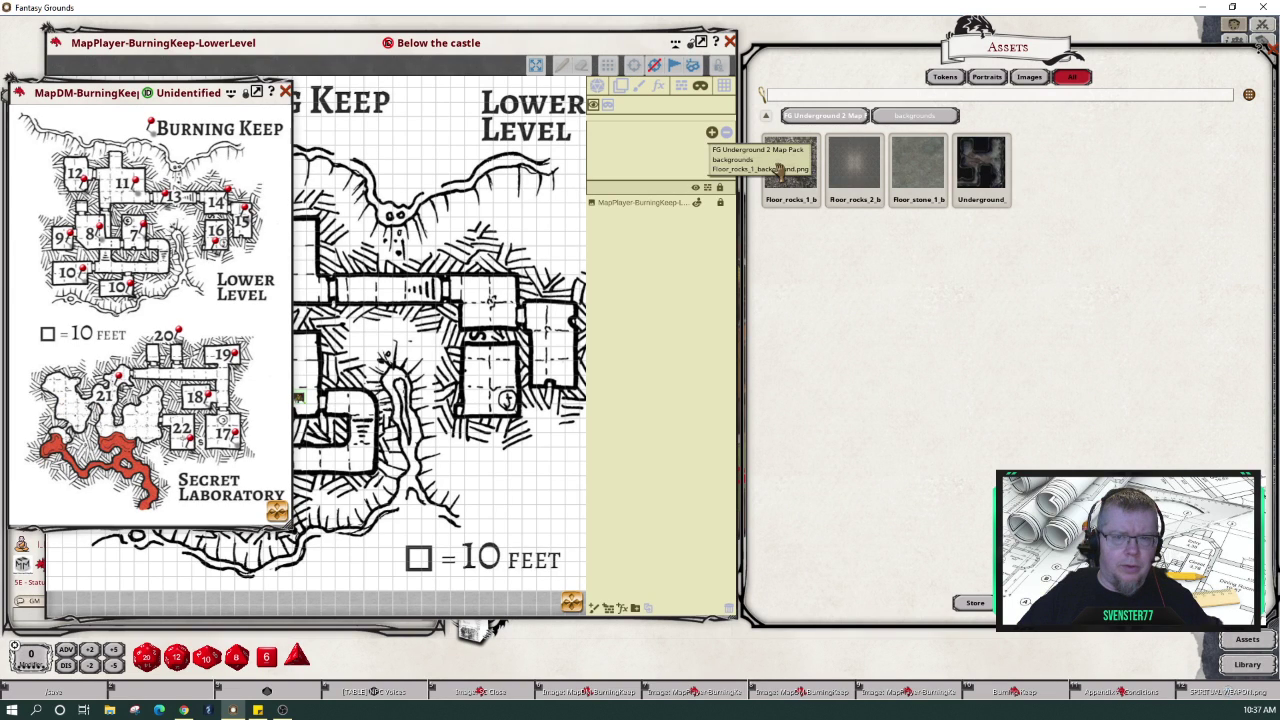
{"action": "left_click", "coordinate": [524, 366]}
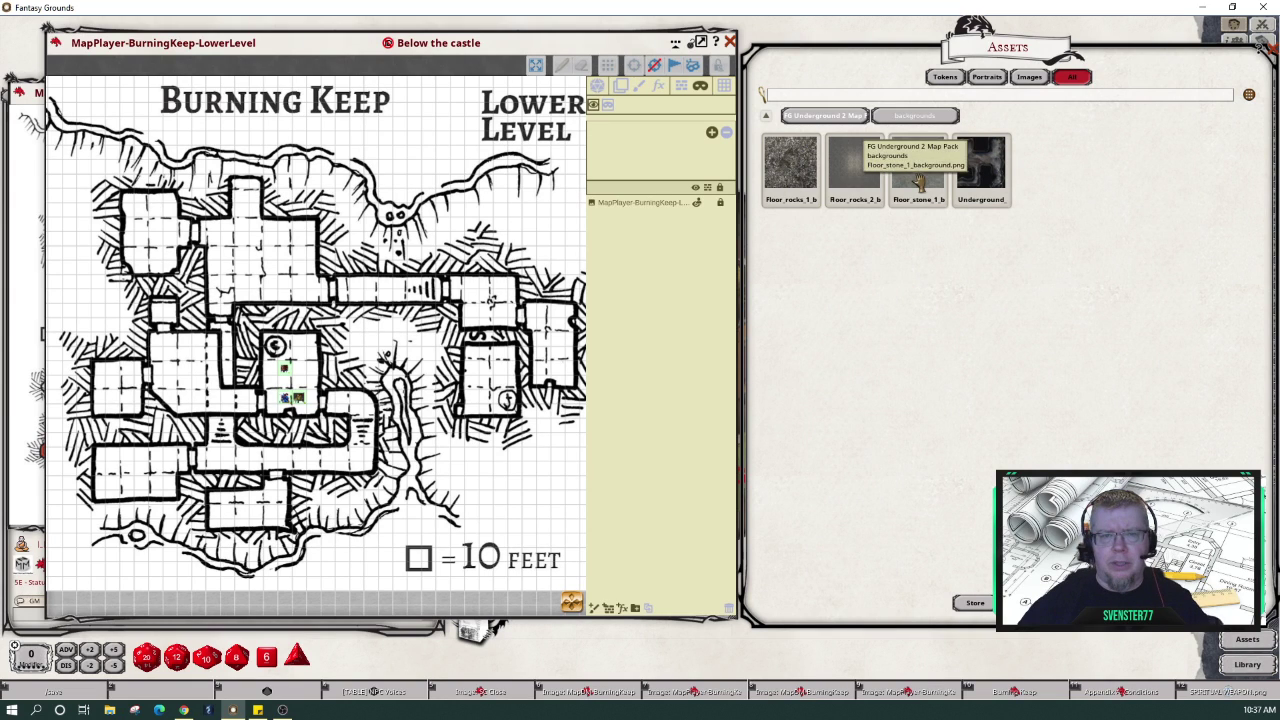
{"action": "left_click_drag", "start_coordinate": [920, 180], "coordinate": [632, 128]}
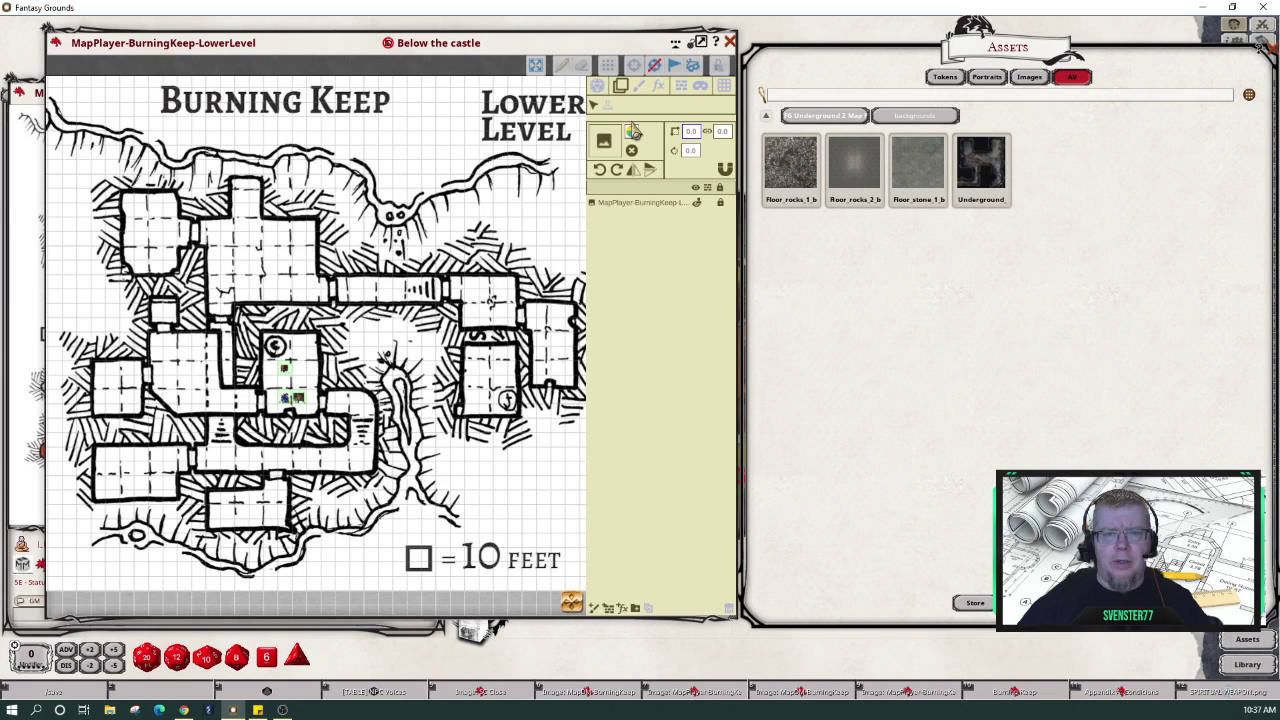
{"action": "left_click_drag", "start_coordinate": [632, 128], "coordinate": [634, 131]}
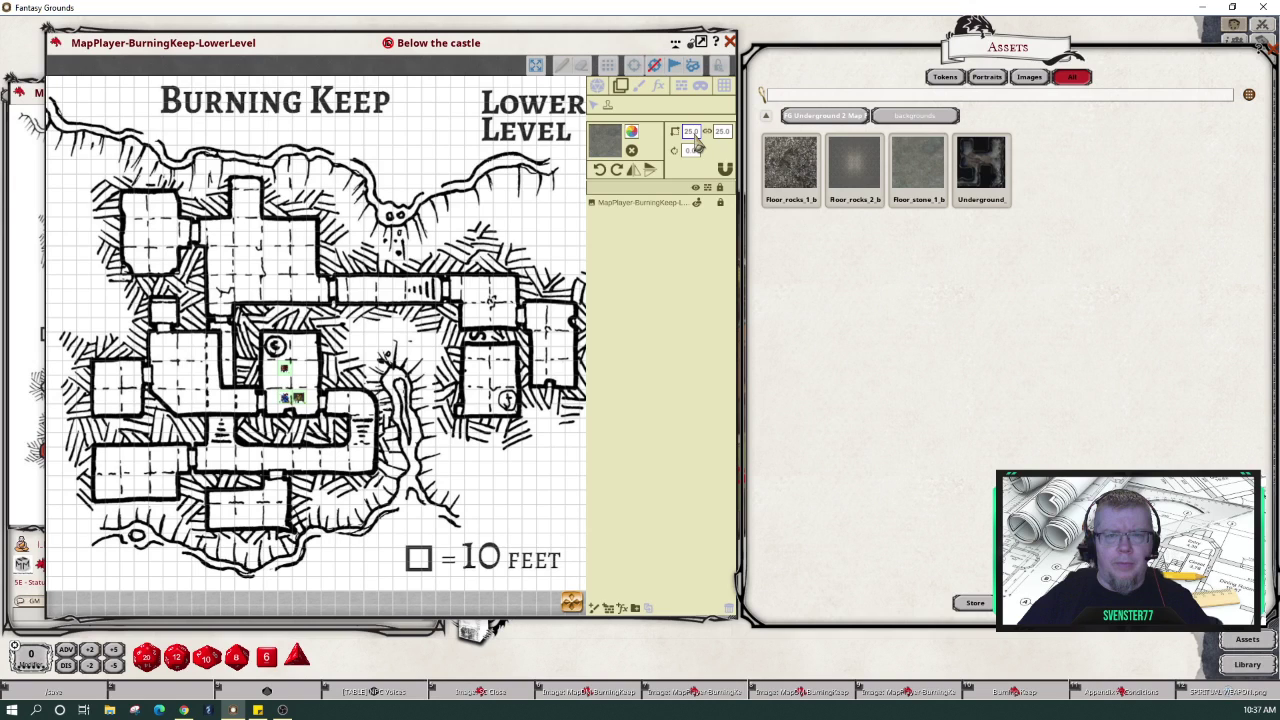
{"action": "left_click", "coordinate": [693, 133]}
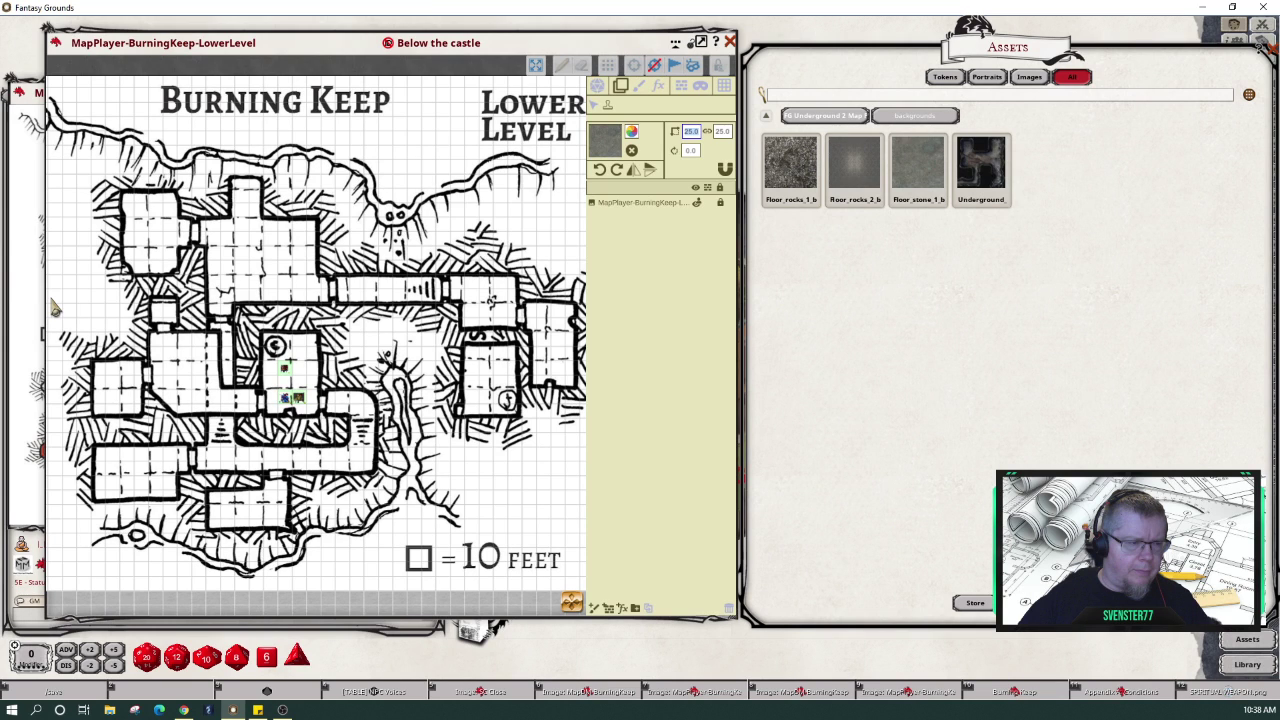
- Measure the width of the Burning Keep lower-level map with a horizontal pointer arrow beneath its title
{"action": "scroll", "coordinate": [155, 295], "scroll_direction": "down", "scroll_amount": 2}
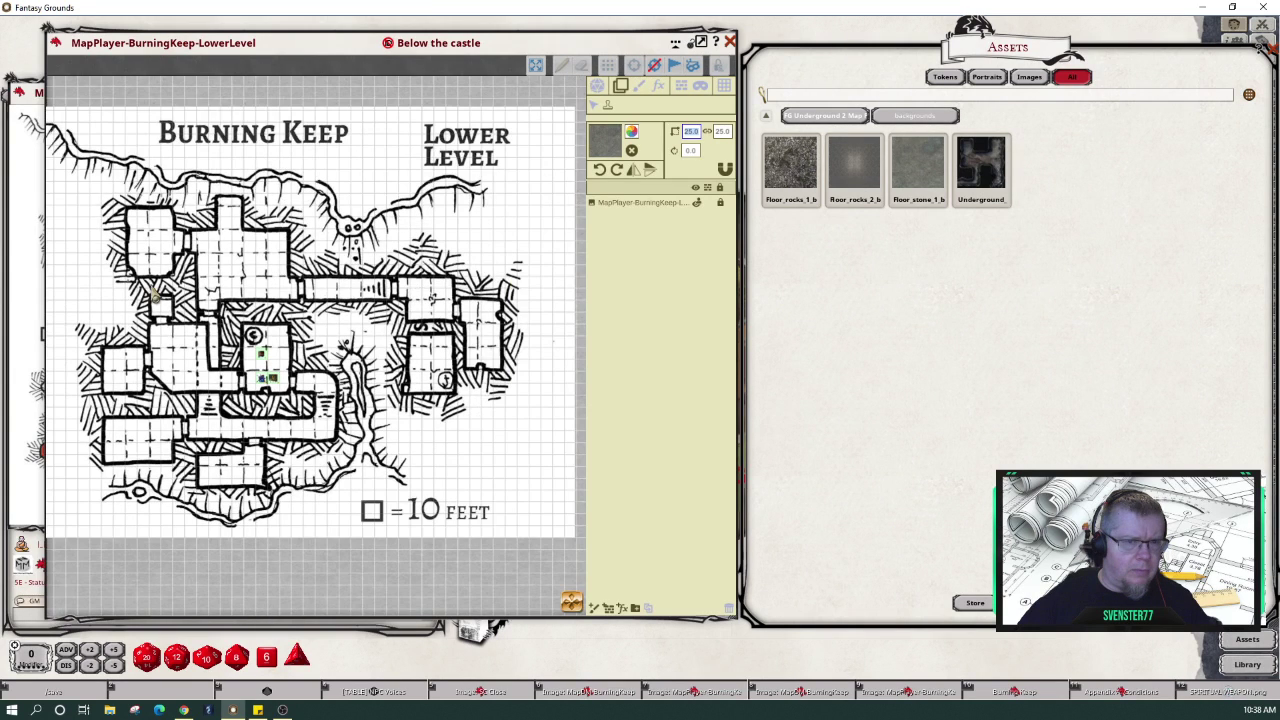
{"action": "scroll", "coordinate": [155, 296], "scroll_direction": "down", "scroll_amount": 2}
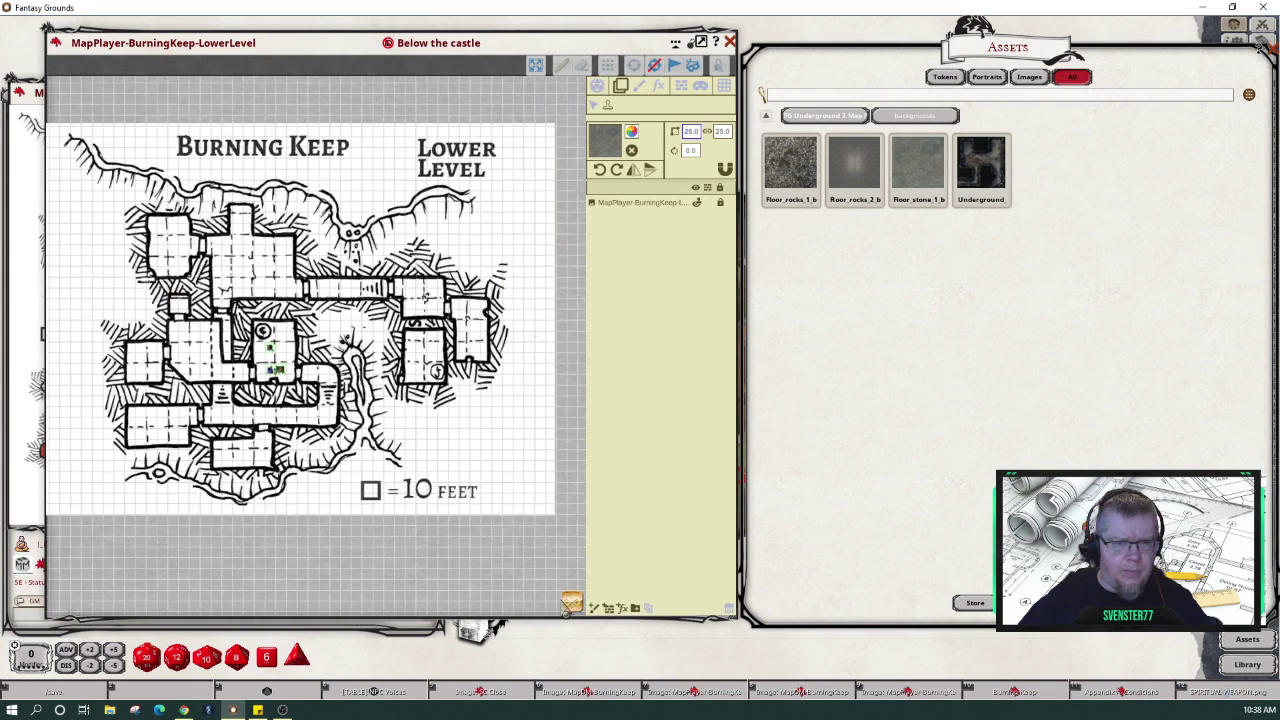
{"action": "left_click_drag", "start_coordinate": [364, 339], "coordinate": [372, 338]}
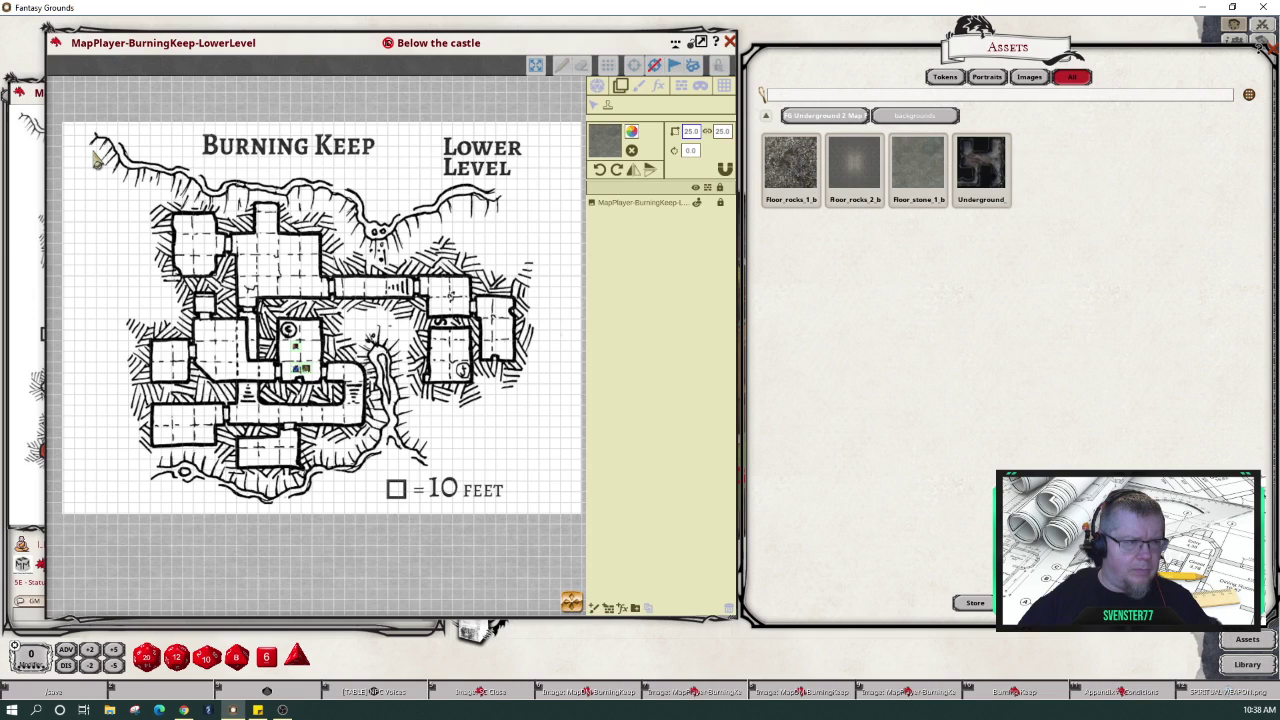
{"action": "left_click", "coordinate": [252, 168]}
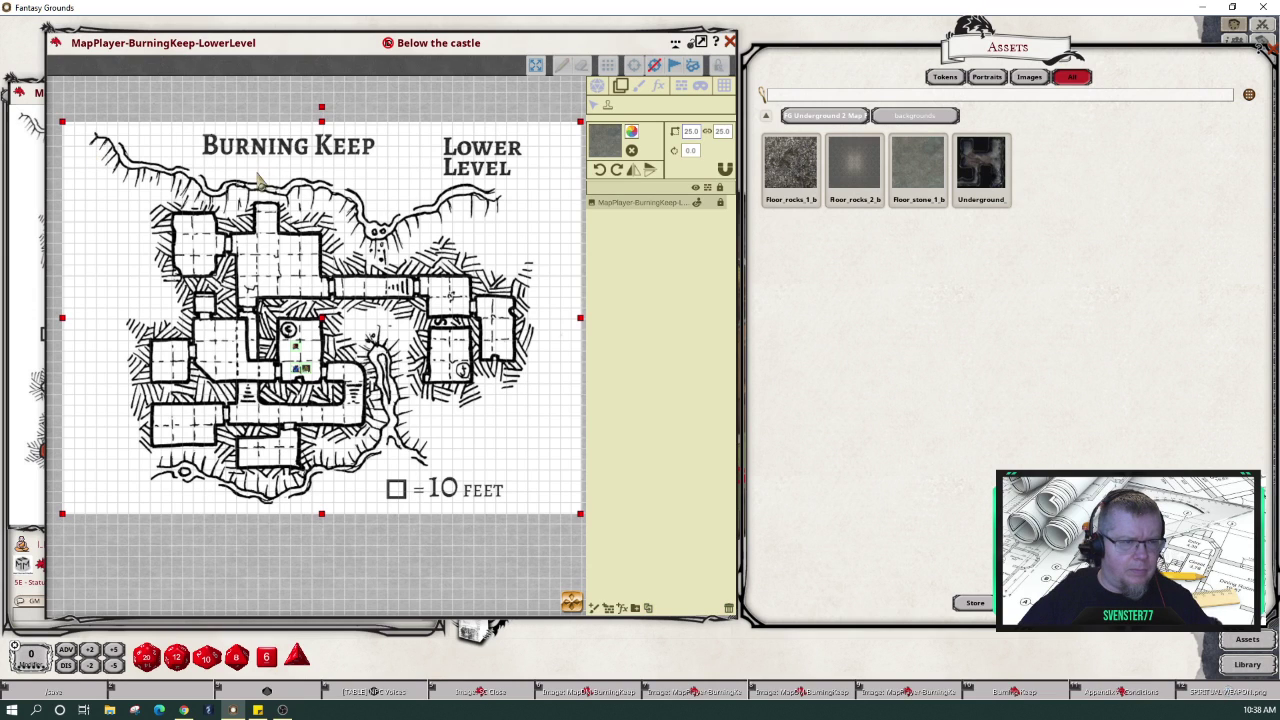
{"action": "left_click", "coordinate": [453, 170]}
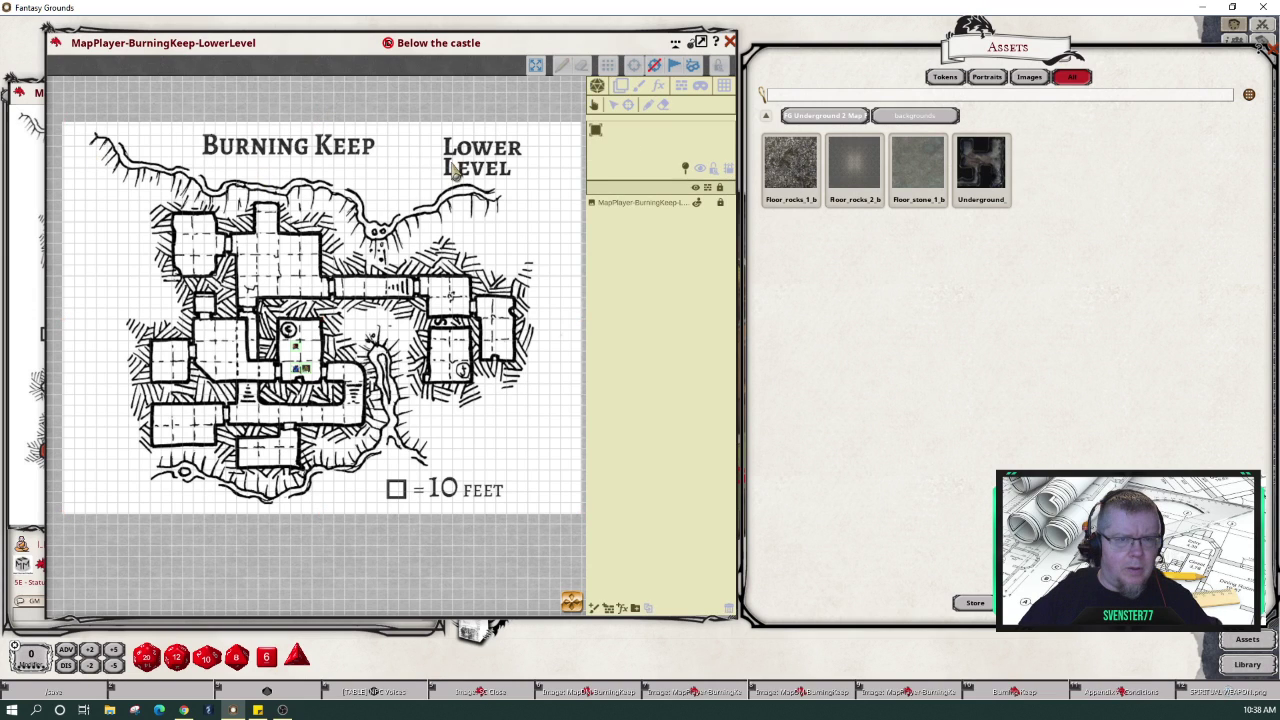
{"action": "mouse_move", "coordinate": [90, 164]}
{"action": "left_mouse_down"}
{"action": "mouse_move", "coordinate": [580, 187]}
{"action": "mouse_move", "coordinate": [586, 204]}
{"action": "mouse_move", "coordinate": [604, 190]}
{"action": "mouse_move", "coordinate": [591, 171]}
{"action": "left_mouse_up"}
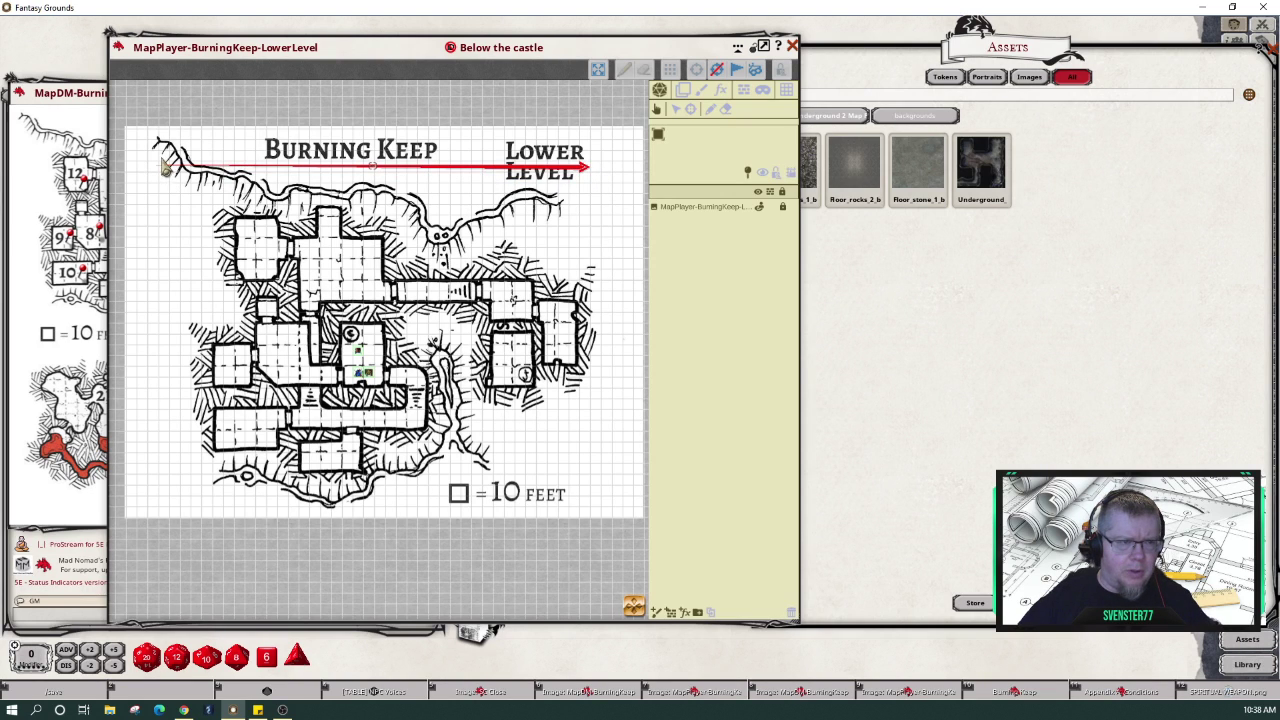
{"action": "left_click_drag", "start_coordinate": [165, 168], "coordinate": [199, 176]}
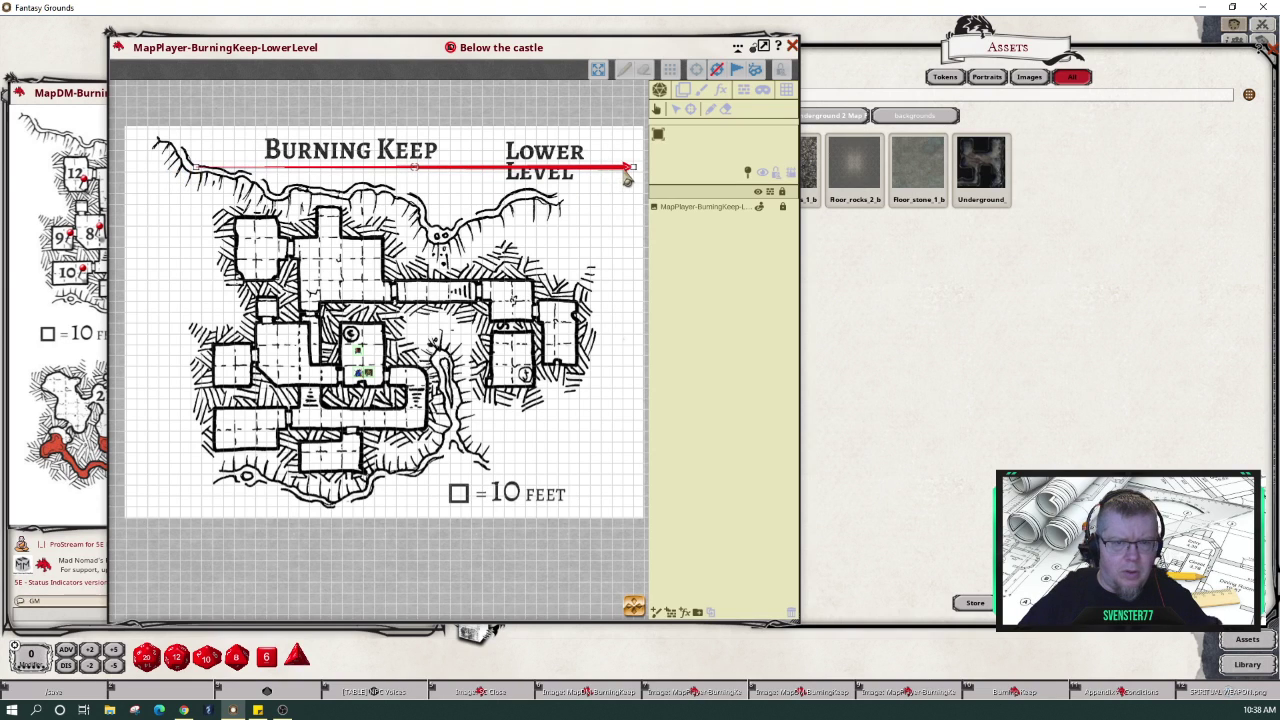
{"action": "left_click_drag", "start_coordinate": [630, 175], "coordinate": [583, 180]}
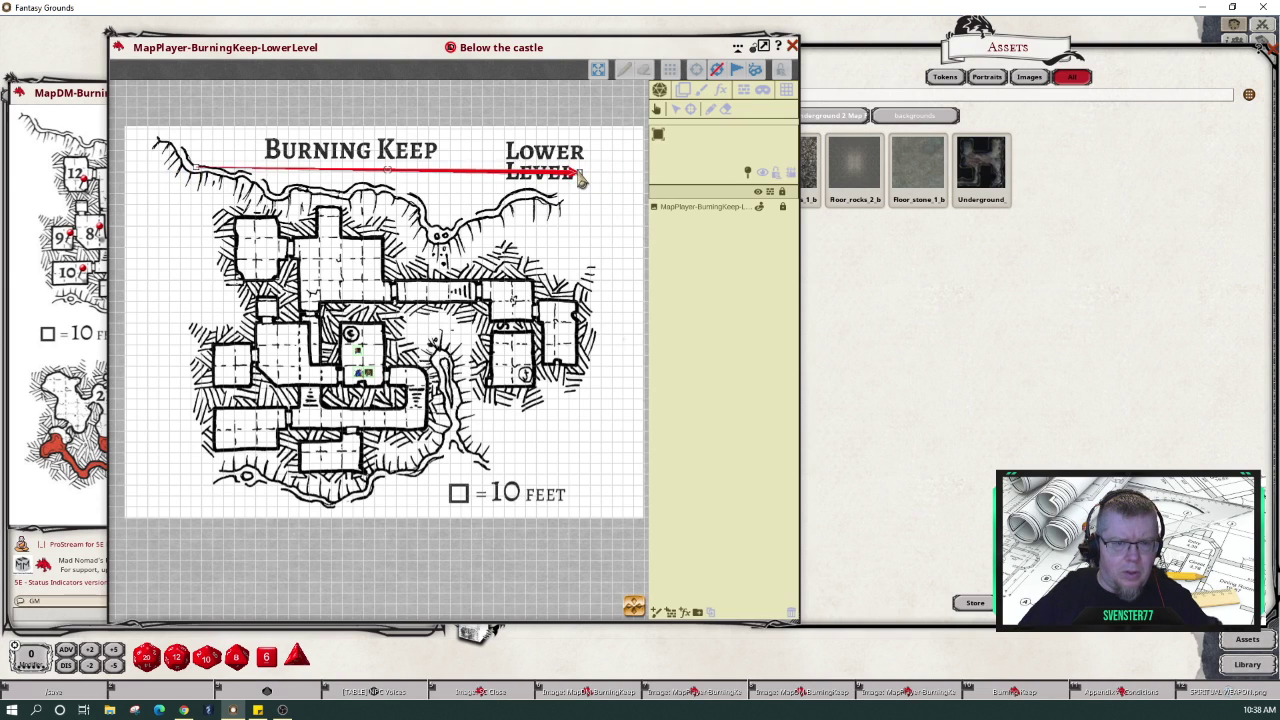
{"action": "scroll", "coordinate": [393, 207], "scroll_direction": "up", "scroll_amount": 5}
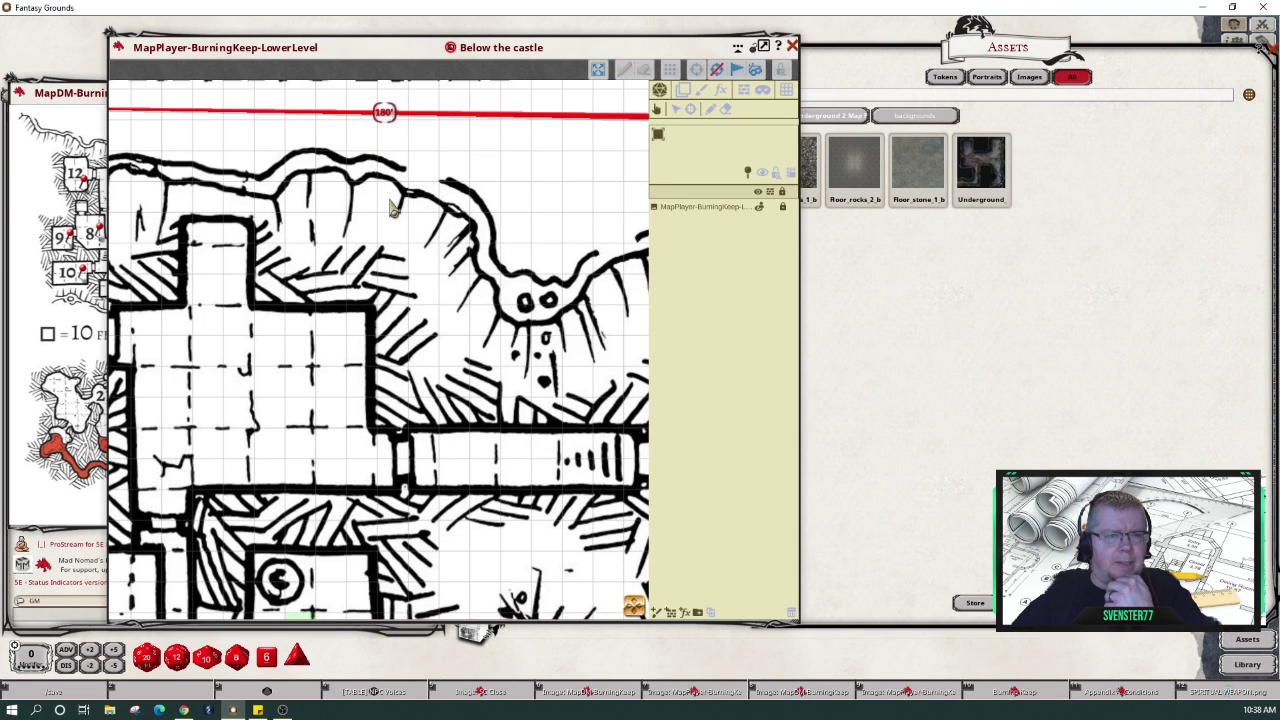
{"action": "scroll", "coordinate": [393, 207], "scroll_direction": "down", "scroll_amount": 5}
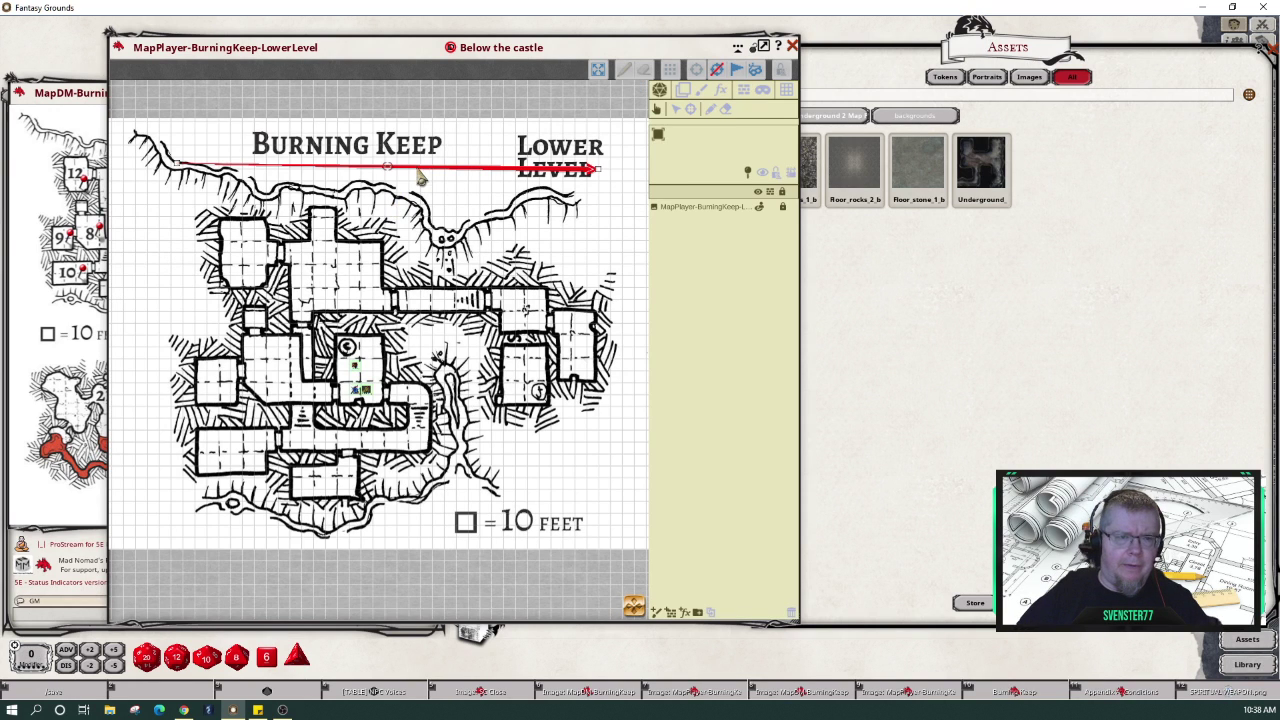
- Delete the pointer arrow used for measuring from the lower-level player map
{"action": "right_click", "coordinate": [420, 174]}
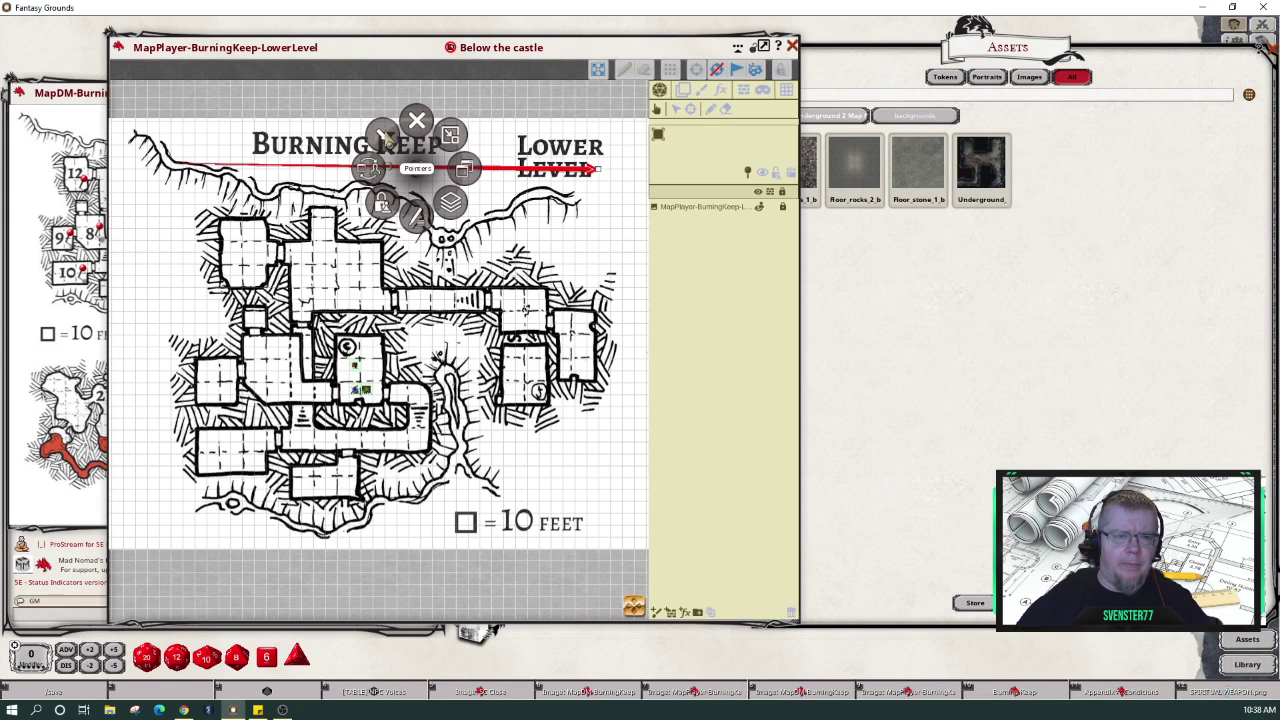
{"action": "left_click", "coordinate": [465, 175]}
{"action": "left_click", "coordinate": [438, 134]}
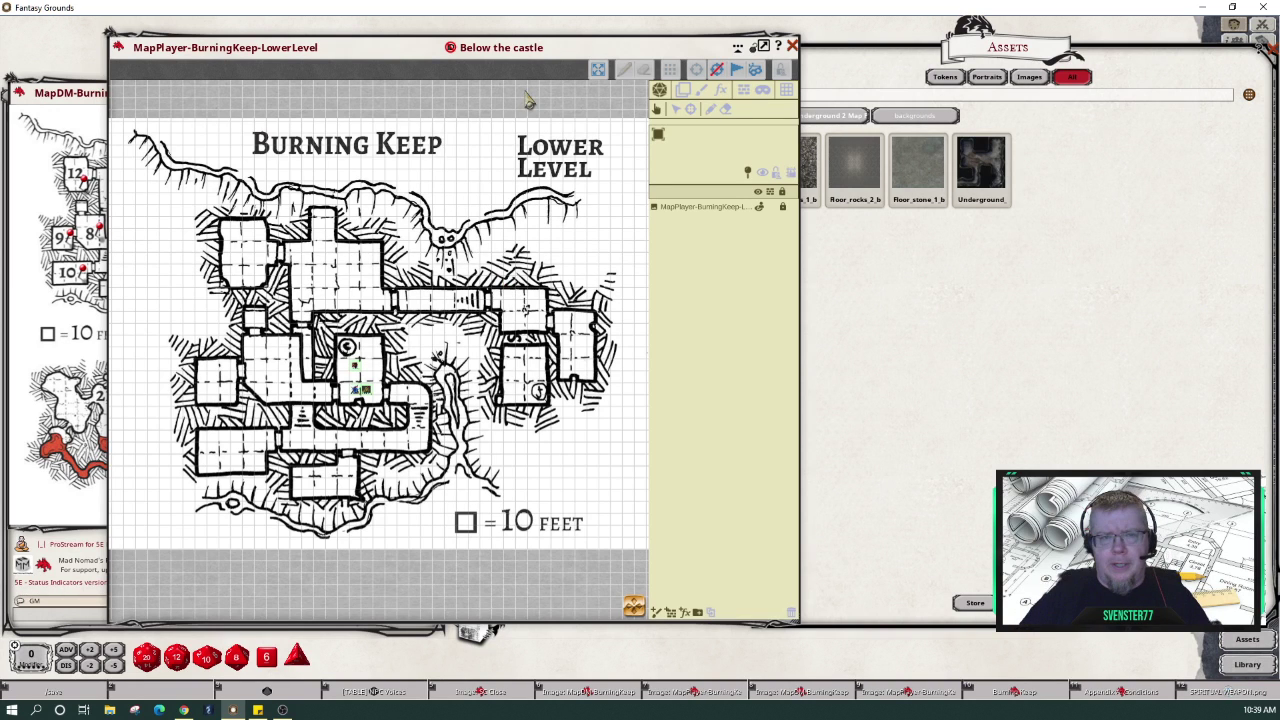
- Place the Floor_stone_1 background over the middle of the lower-level map and stretch it to about 34.4 by 25.5 squares
{"action": "left_click_drag", "start_coordinate": [435, 71], "coordinate": [346, 67]}
{"action": "left_click", "coordinate": [604, 89]}
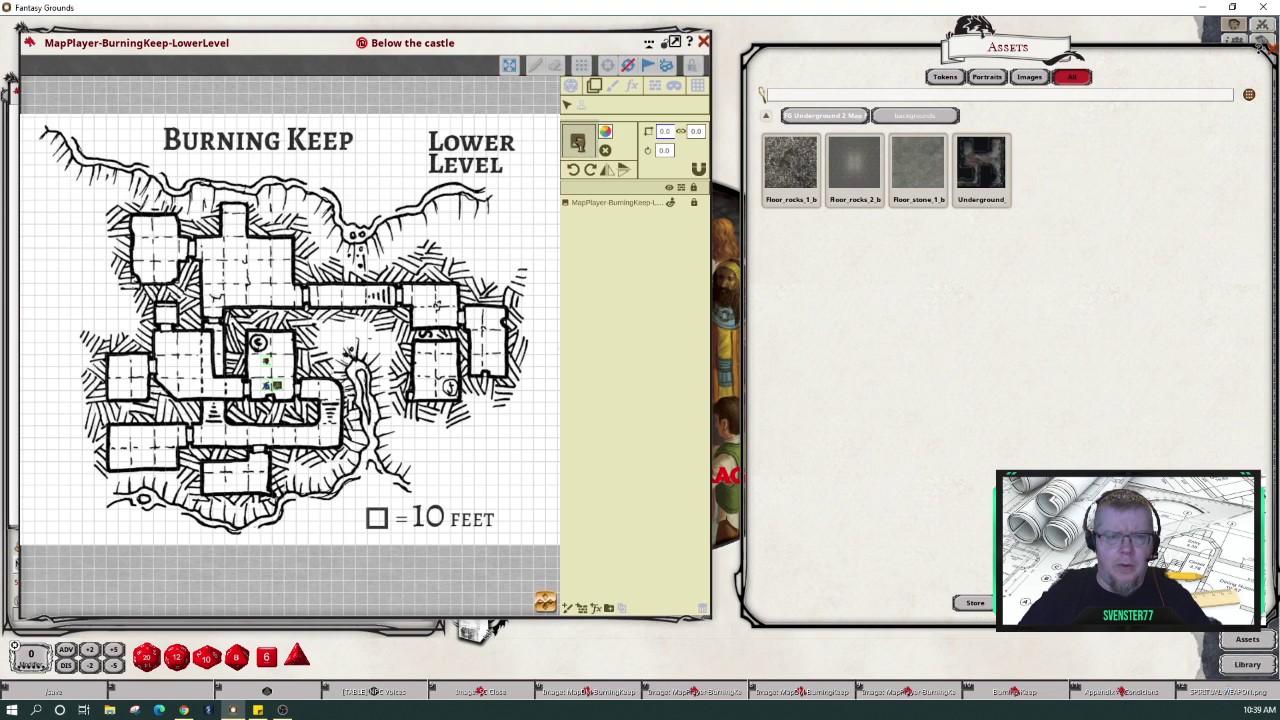
{"action": "left_click", "coordinate": [577, 141]}
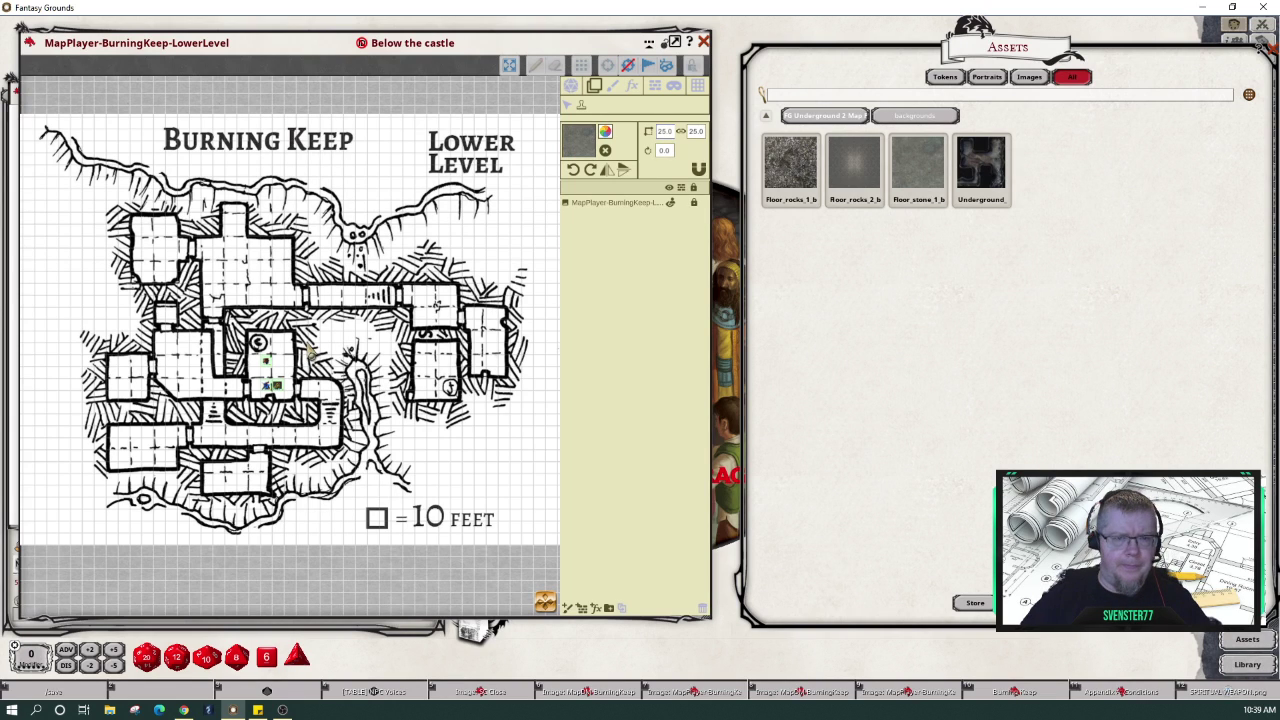
{"action": "left_click_drag", "start_coordinate": [310, 350], "coordinate": [308, 345]}
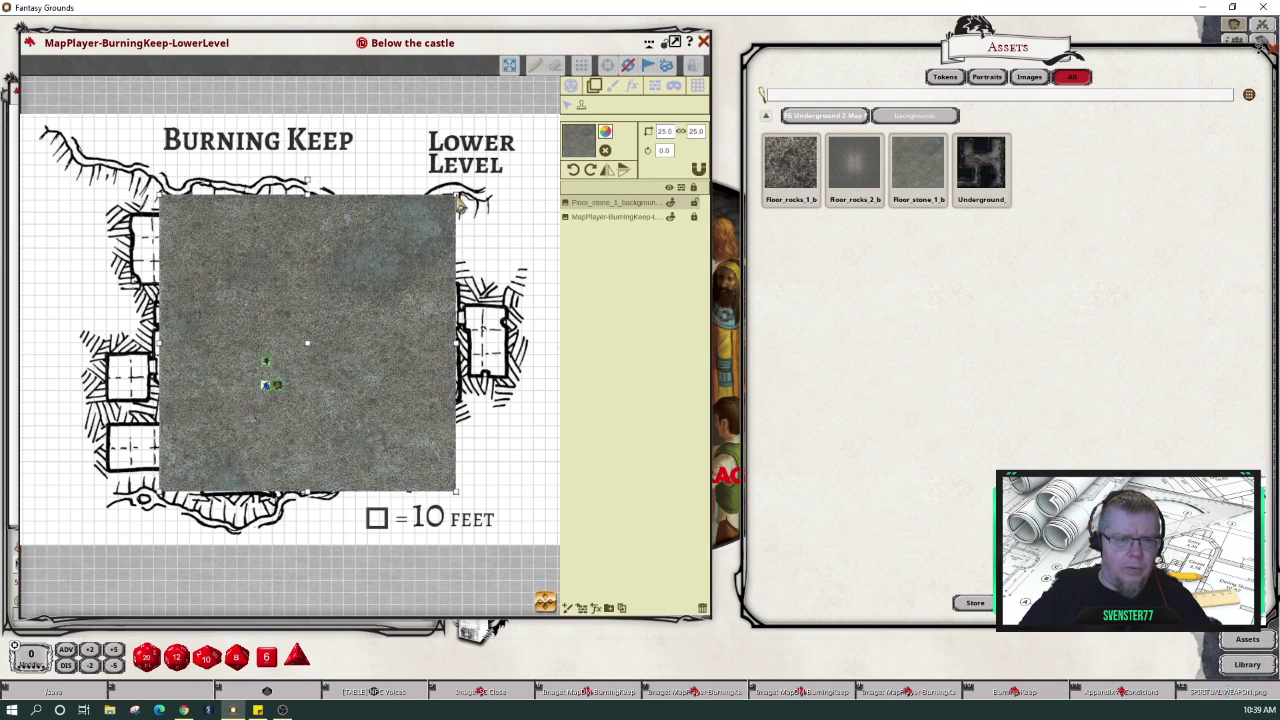
{"action": "left_click_drag", "start_coordinate": [461, 201], "coordinate": [515, 201]}
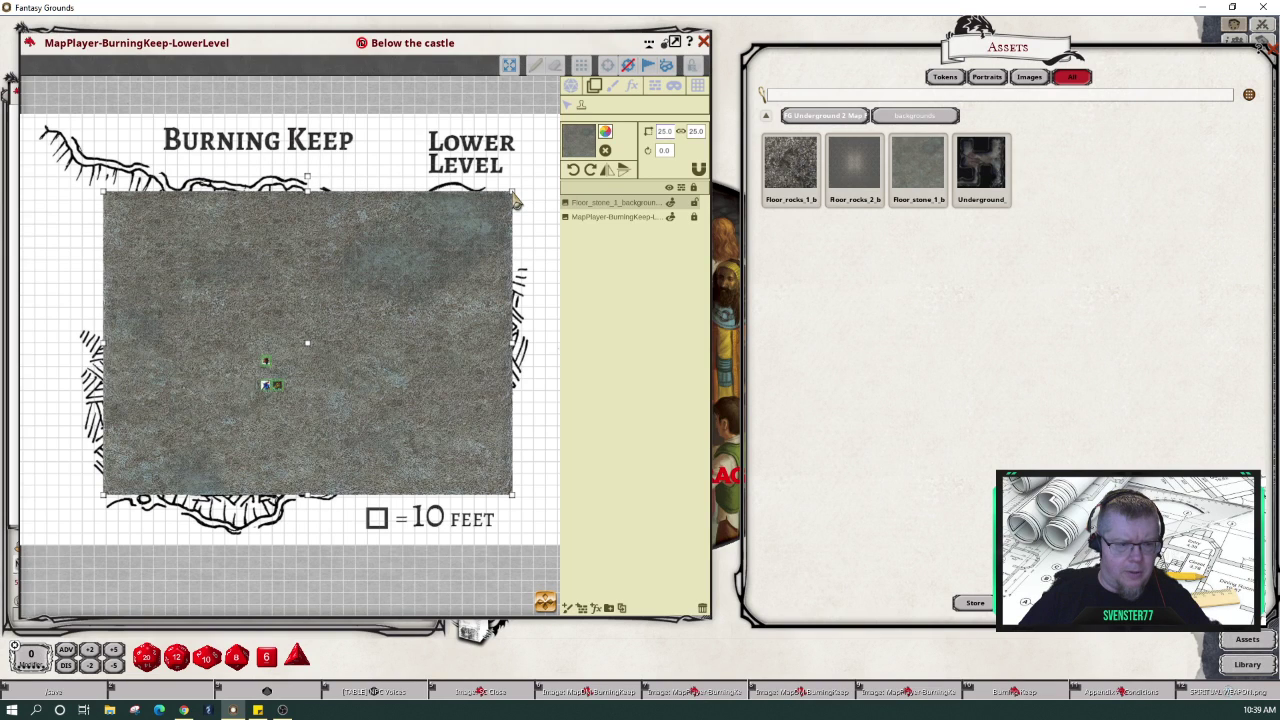
- Lower the alpha of the placed Floor_stone_1 layer to 129 so the map shows through
{"action": "left_click", "coordinate": [605, 131]}
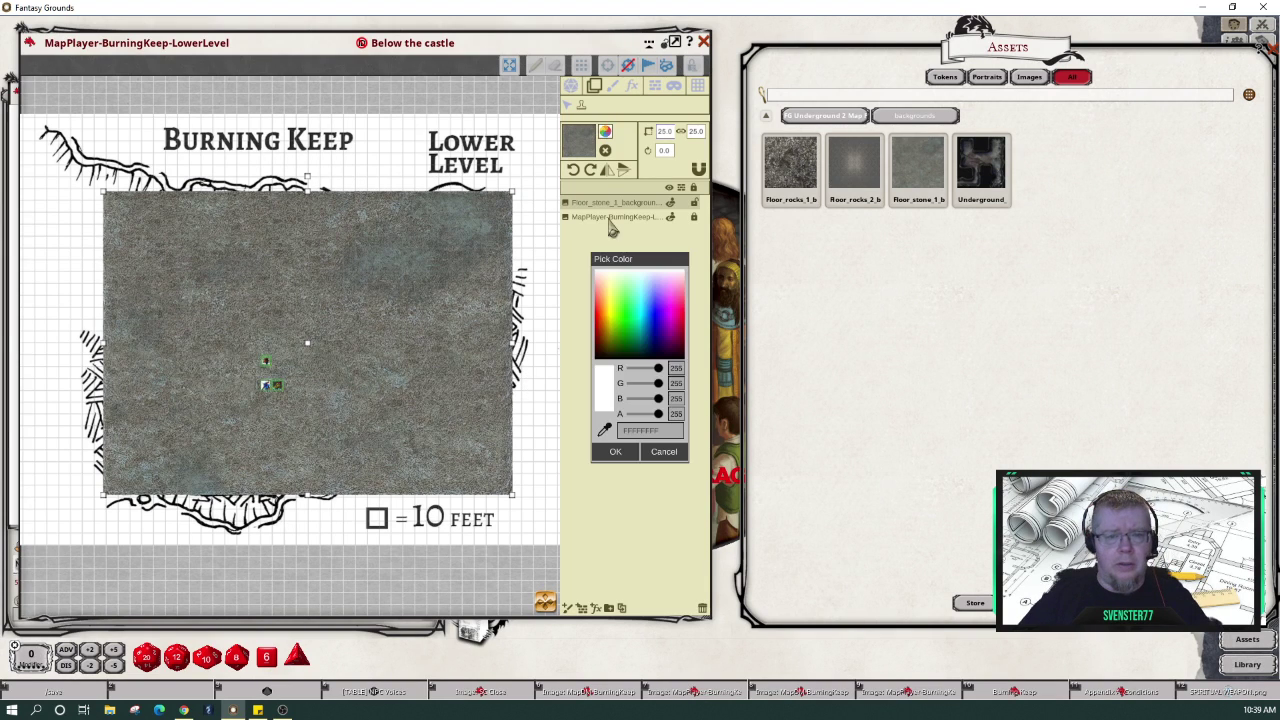
{"action": "left_click", "coordinate": [569, 104]}
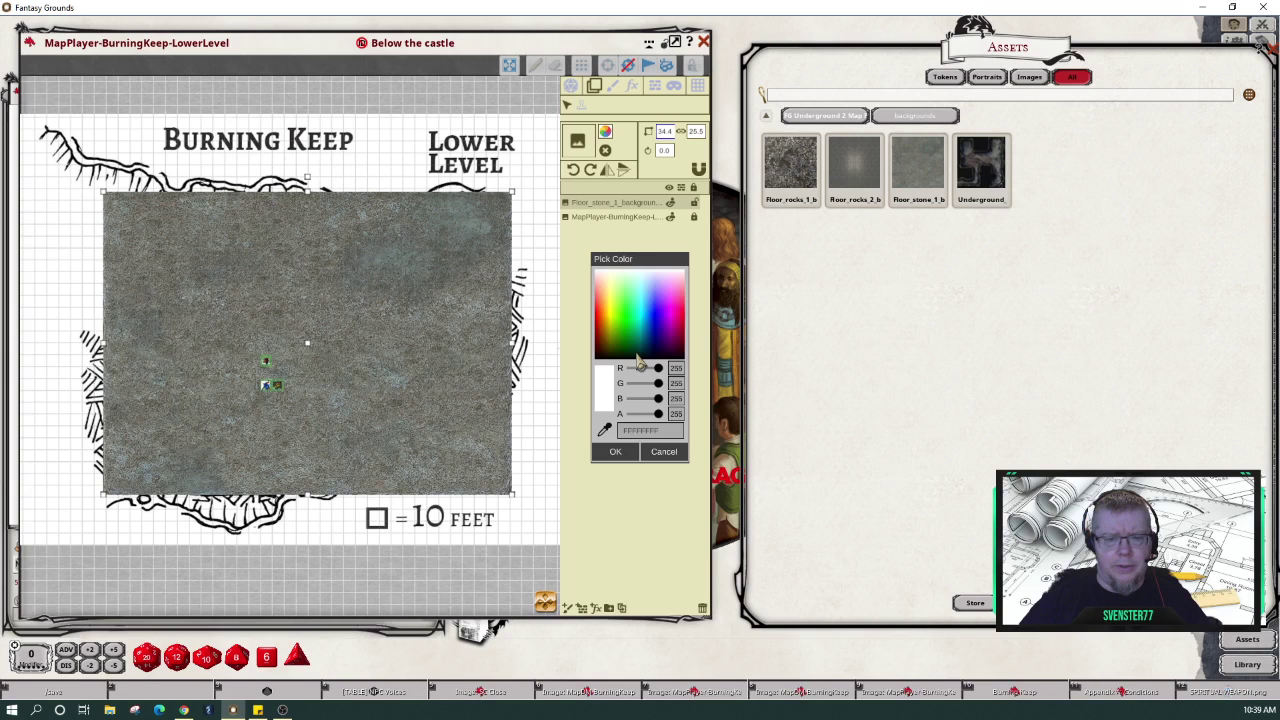
{"action": "left_click_drag", "start_coordinate": [657, 413], "coordinate": [645, 415]}
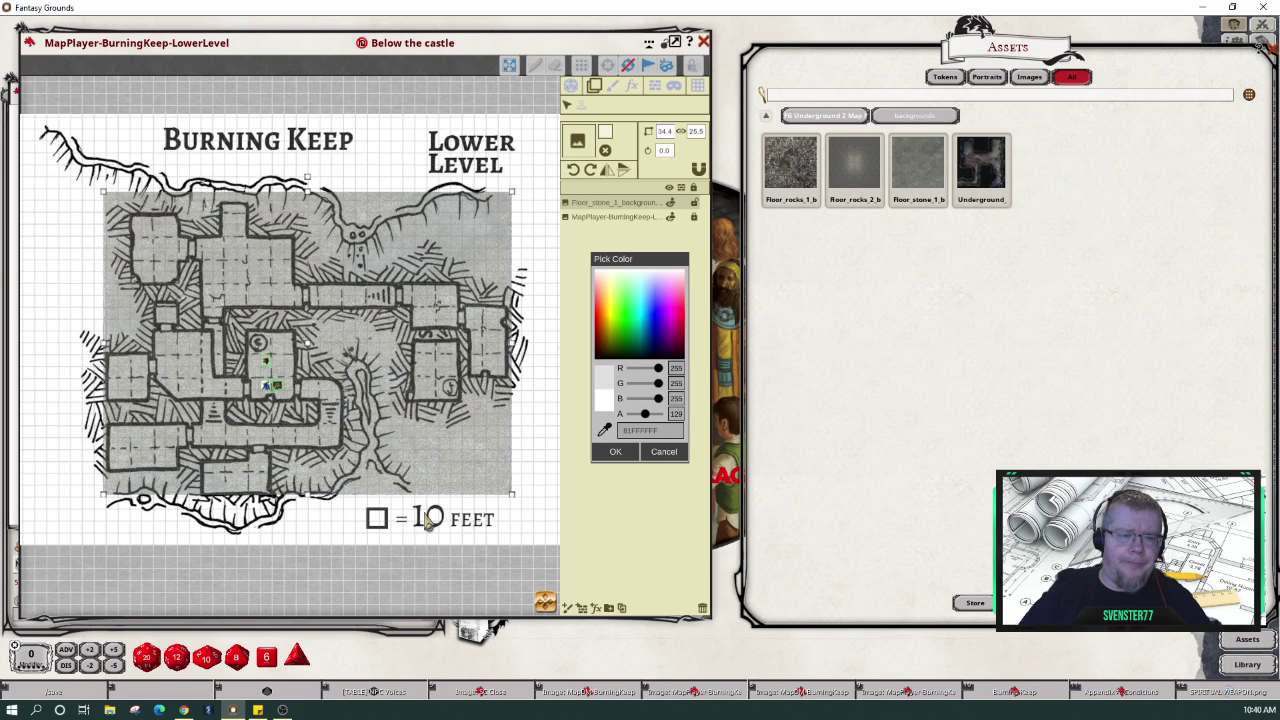
- Enlarge the floor stone layer to about 35.2 by 27.0 squares by extending its lower and western edges
{"action": "left_click", "coordinate": [319, 480]}
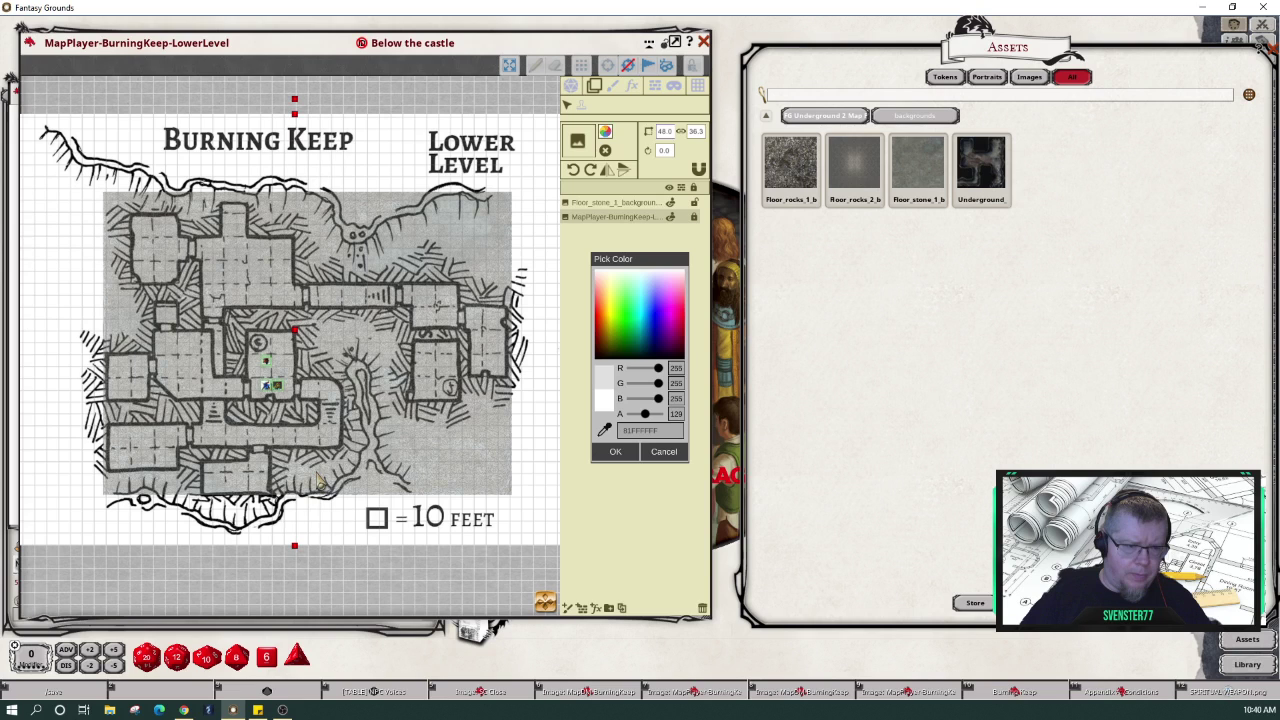
{"action": "left_click", "coordinate": [420, 281]}
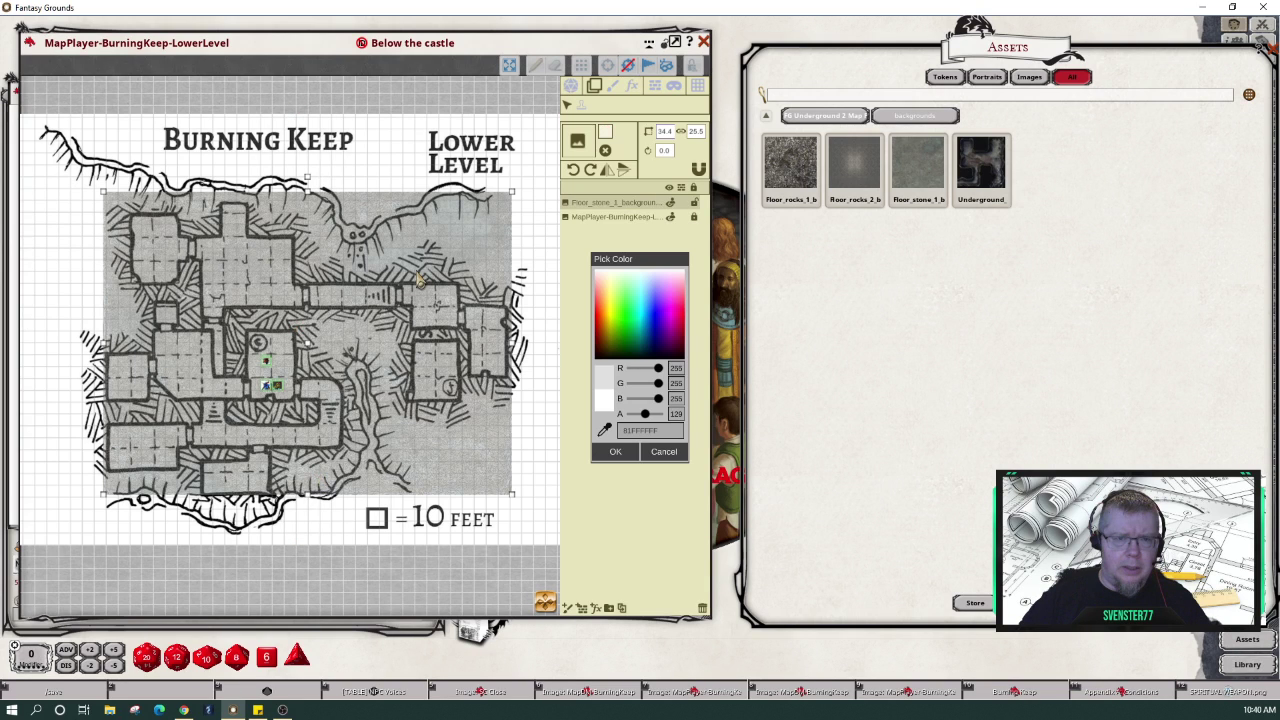
{"action": "key", "text": "Tab"}
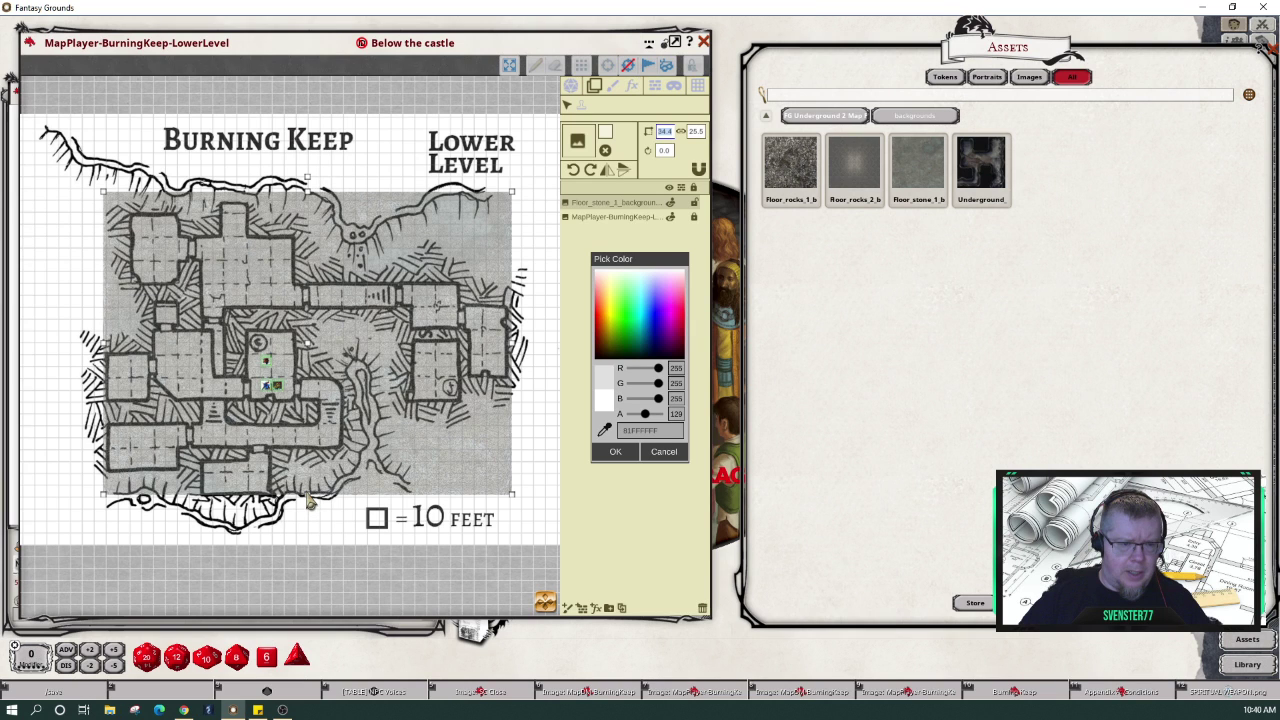
{"action": "scroll", "coordinate": [310, 503], "scroll_direction": "up", "scroll_amount": 2}
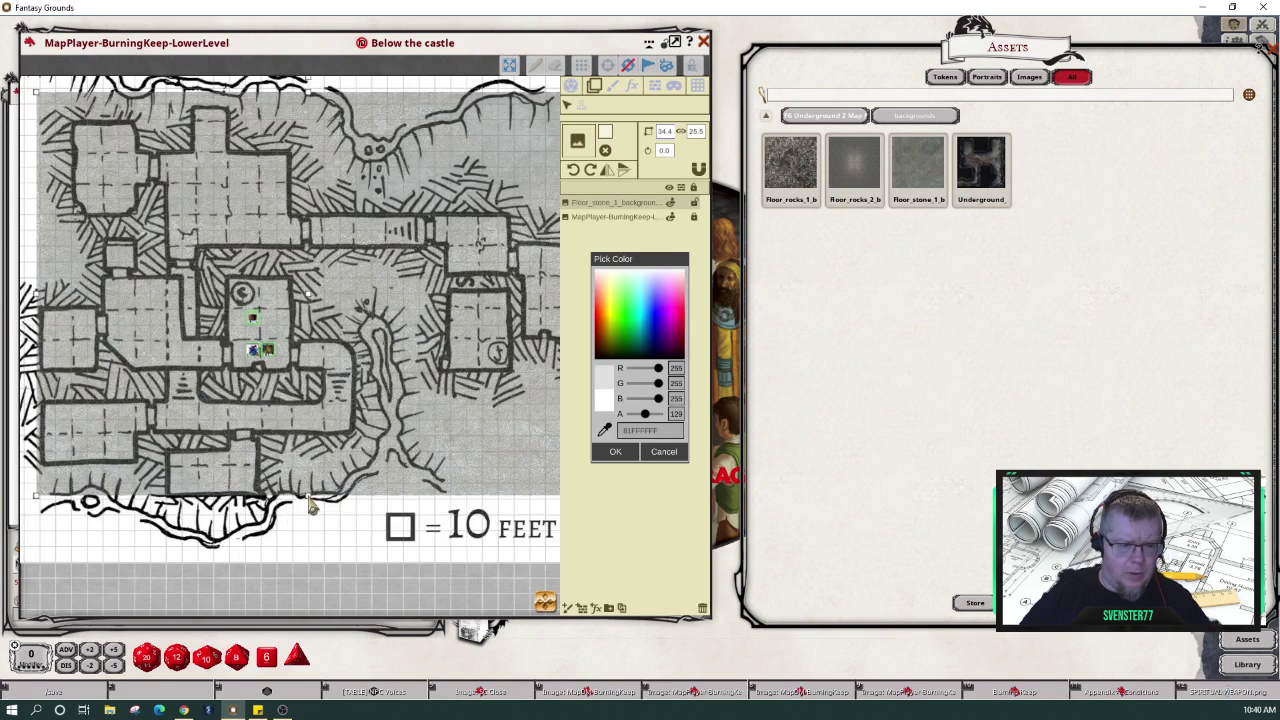
{"action": "left_click_drag", "start_coordinate": [310, 505], "coordinate": [311, 518]}
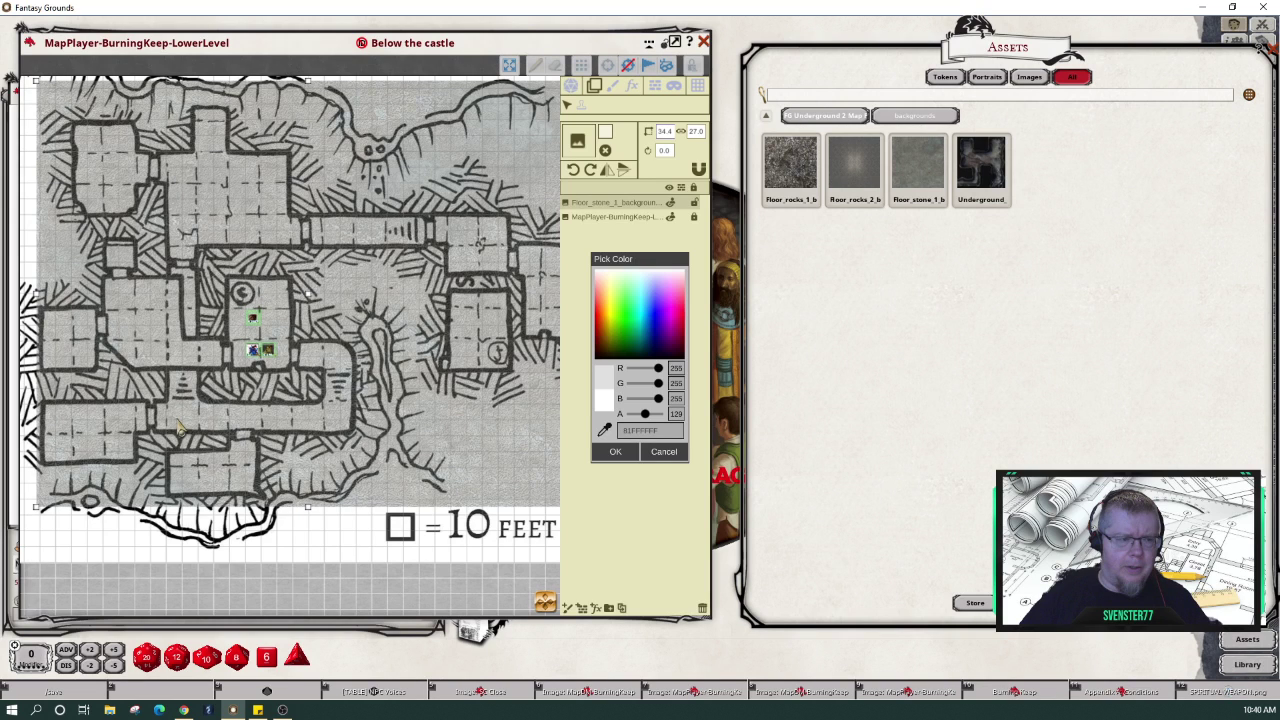
{"action": "left_click_drag", "start_coordinate": [38, 305], "coordinate": [31, 305]}
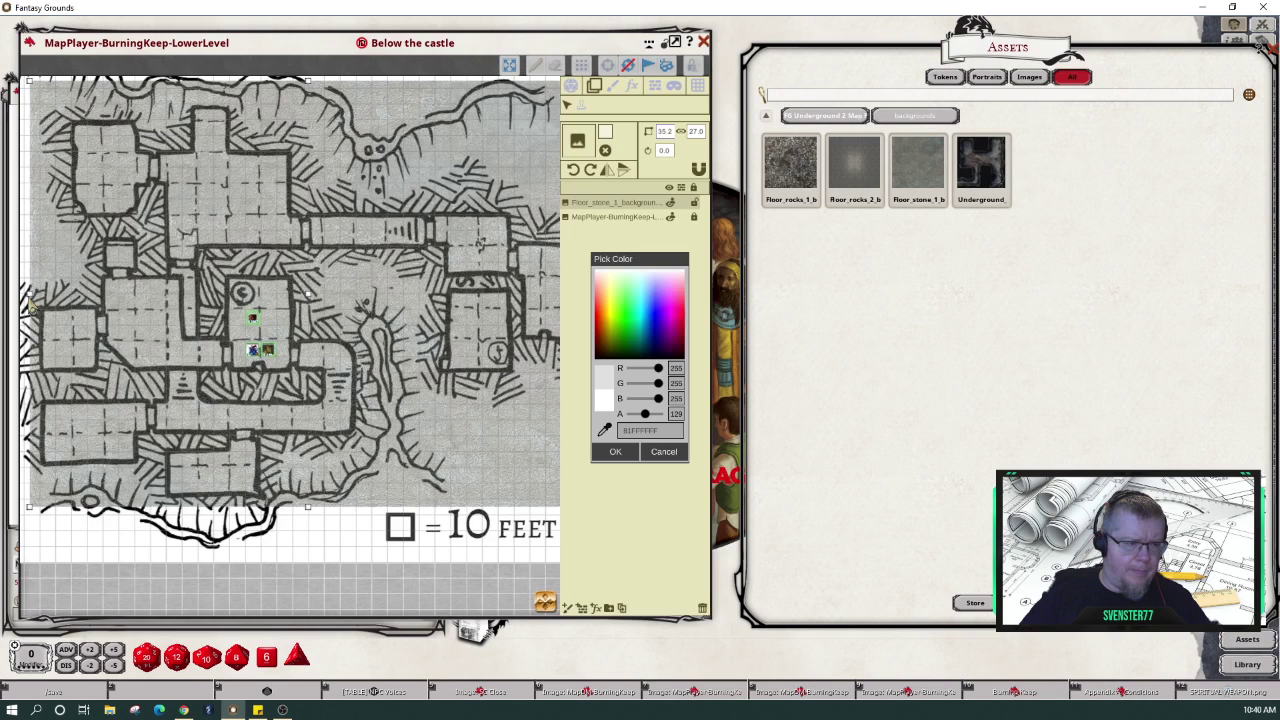
- Fine-tune the floor stone layer's transparency by setting its alpha to 107
{"action": "scroll", "coordinate": [455, 372], "scroll_direction": "down", "scroll_amount": 2}
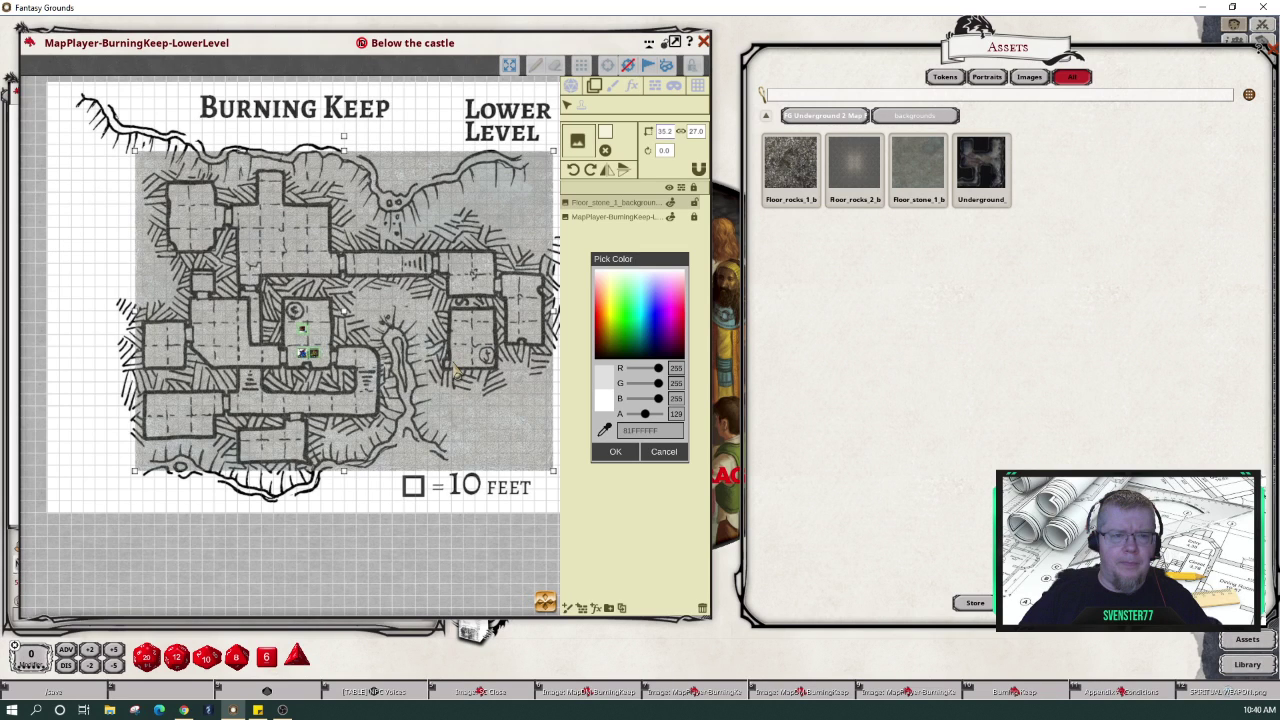
{"action": "scroll", "coordinate": [455, 372], "scroll_direction": "down", "scroll_amount": 1}
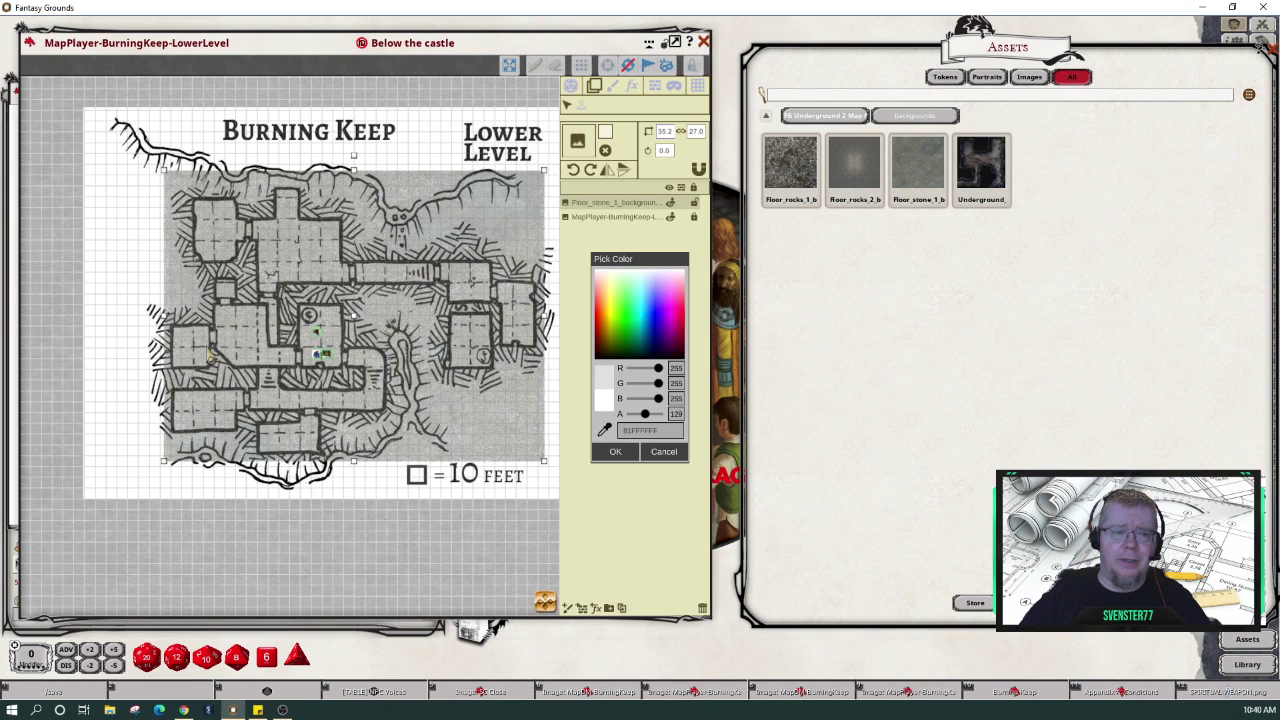
{"action": "scroll", "coordinate": [372, 368], "scroll_direction": "up", "scroll_amount": 2}
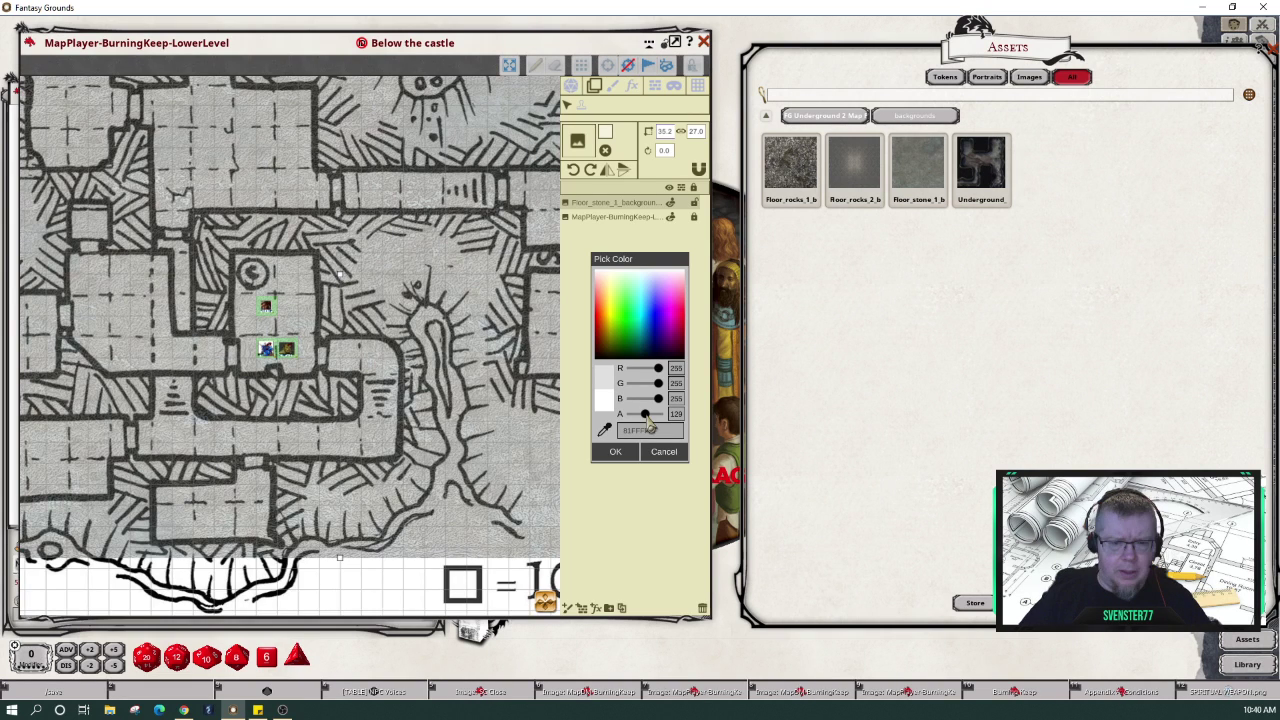
{"action": "left_click_drag", "start_coordinate": [648, 418], "coordinate": [644, 420]}
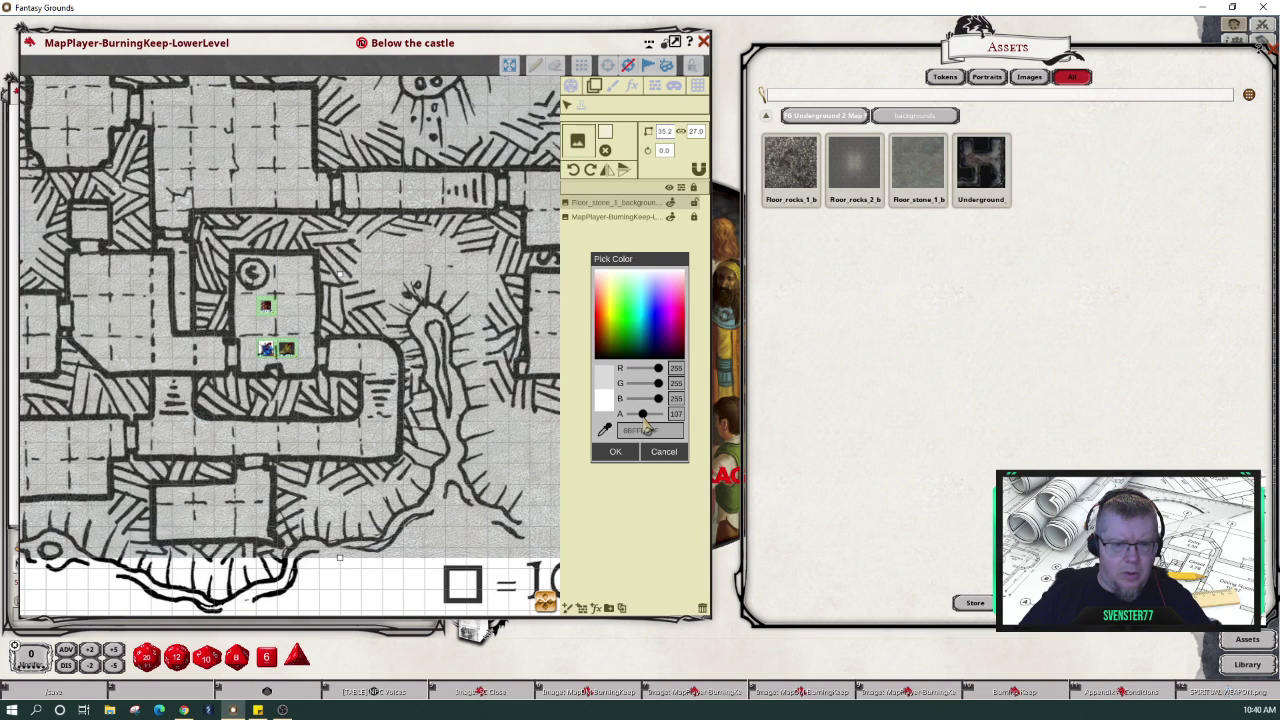
{"action": "left_click_drag", "start_coordinate": [647, 427], "coordinate": [649, 427]}
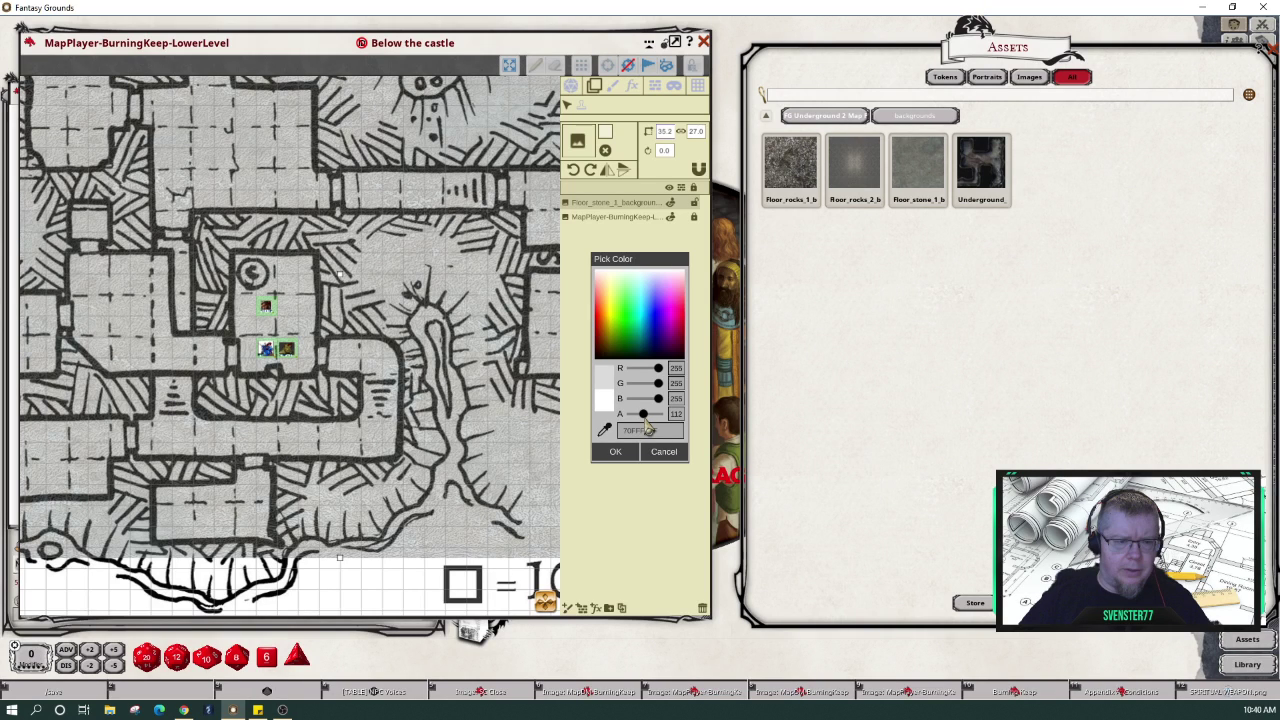
{"action": "left_click_drag", "start_coordinate": [647, 427], "coordinate": [643, 427]}
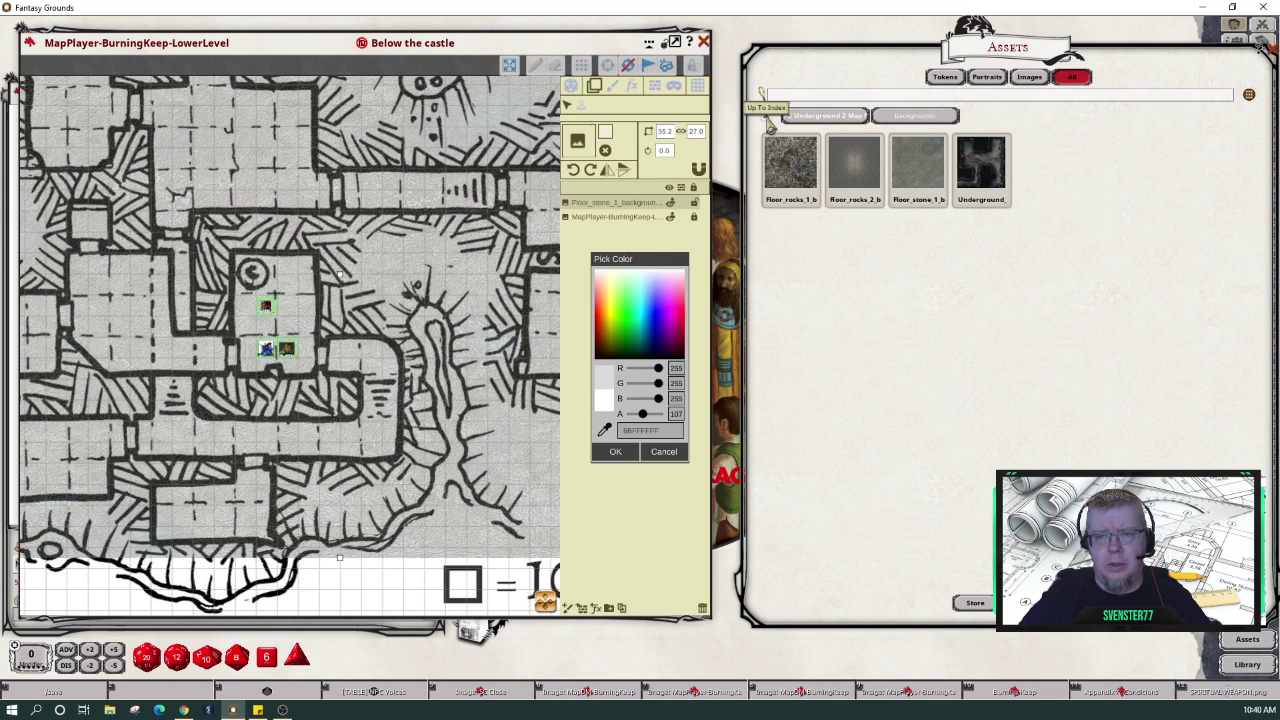
- Search the image assets for "wall" and browse the results to the basement wall pieces
{"action": "left_click", "coordinate": [768, 120]}
{"action": "left_click", "coordinate": [831, 97]}
{"action": "type", "text": "wall"}
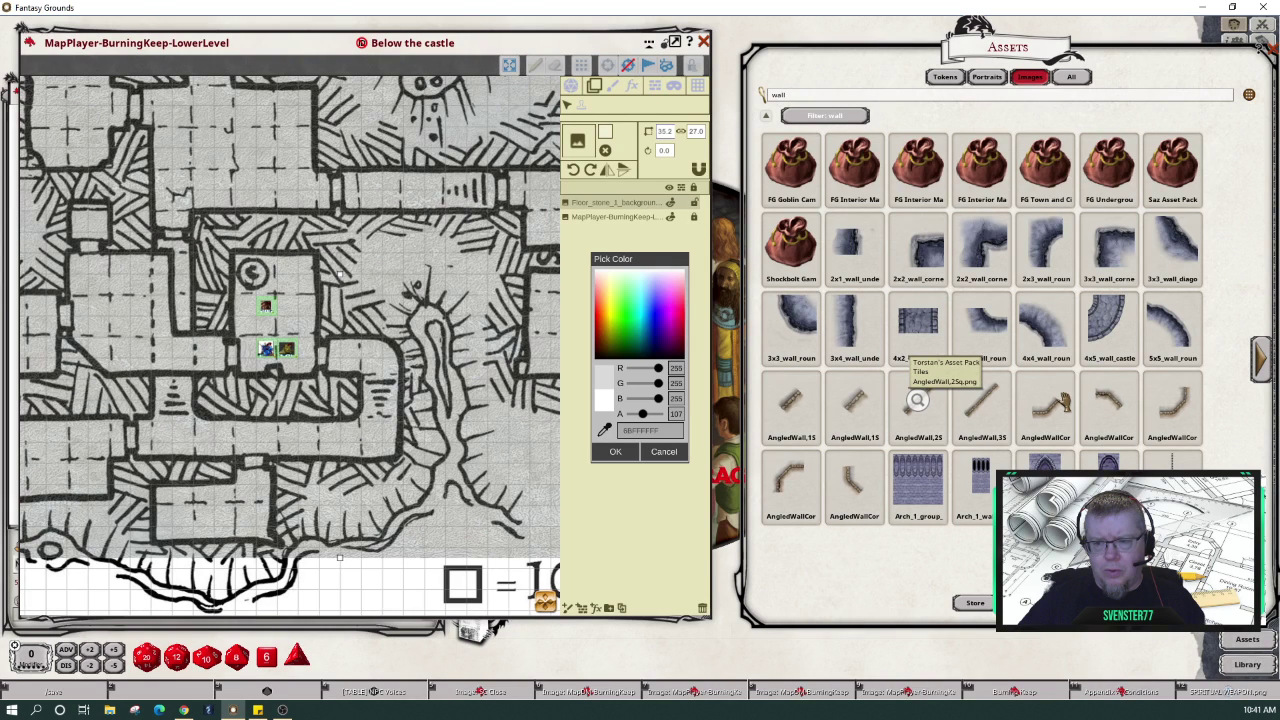
{"action": "scroll", "coordinate": [1145, 175], "scroll_direction": "down", "scroll_amount": 1}
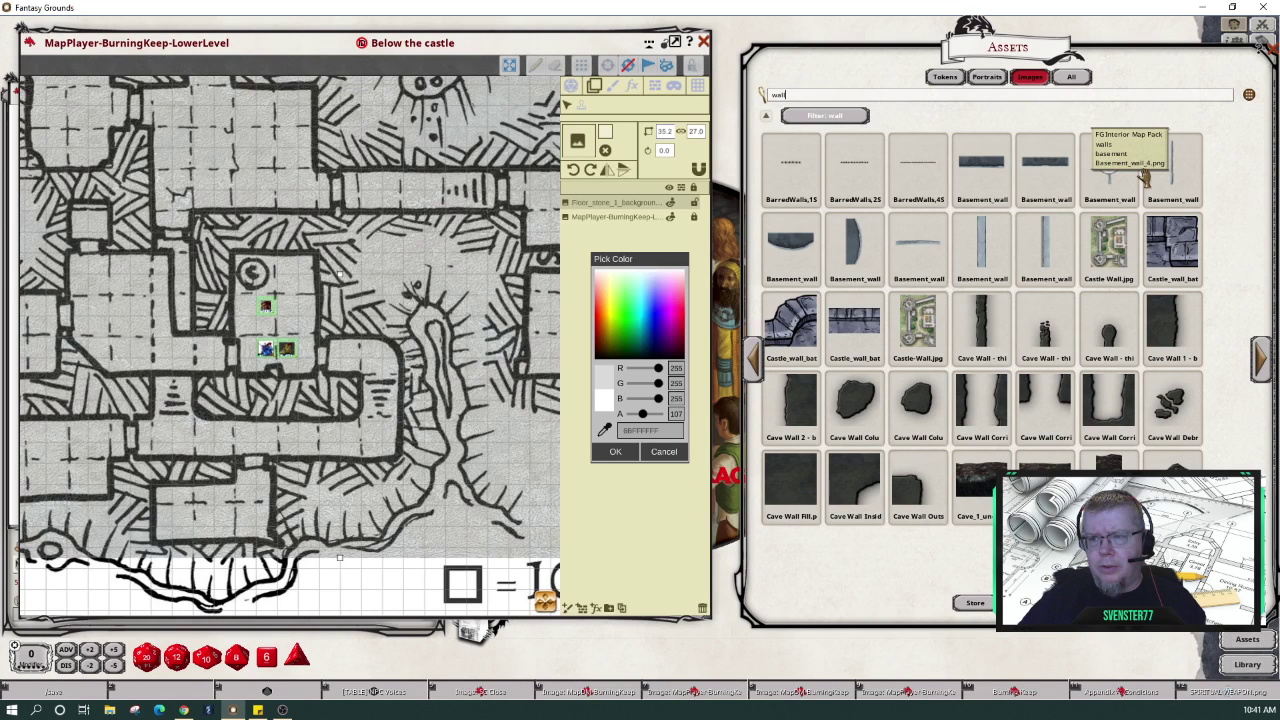
- Load a straight basement wall as a 4.0 by 1.0 paint brush and try painting it along the corridor's southern wall line
{"action": "left_click_drag", "start_coordinate": [1145, 177], "coordinate": [465, 208]}
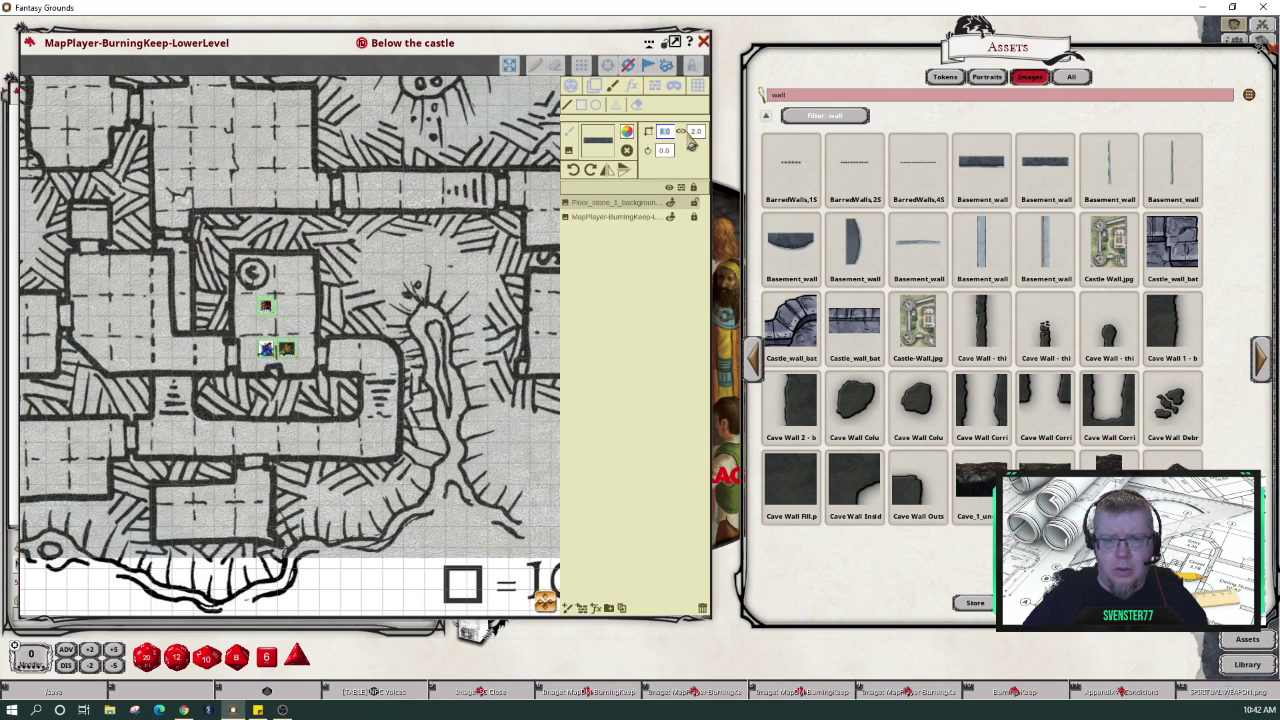
{"action": "type", "text": "4"}
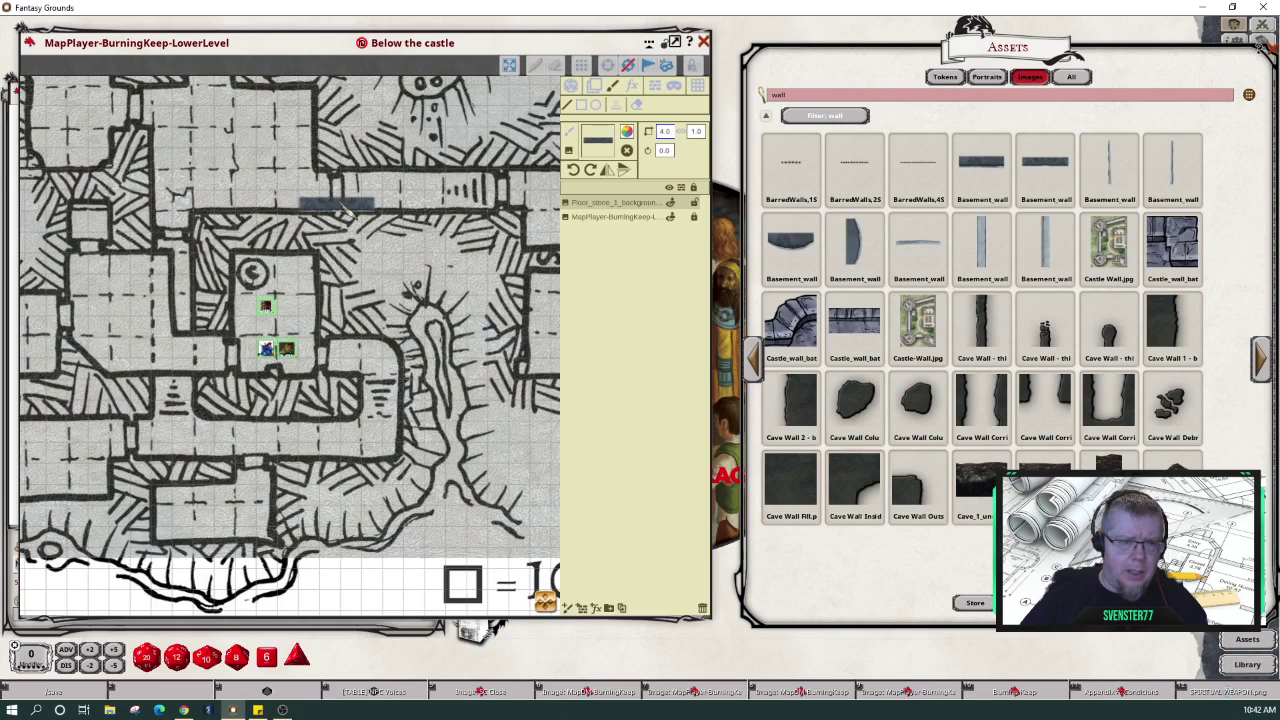
{"action": "left_click_drag", "start_coordinate": [367, 560], "coordinate": [400, 594]}
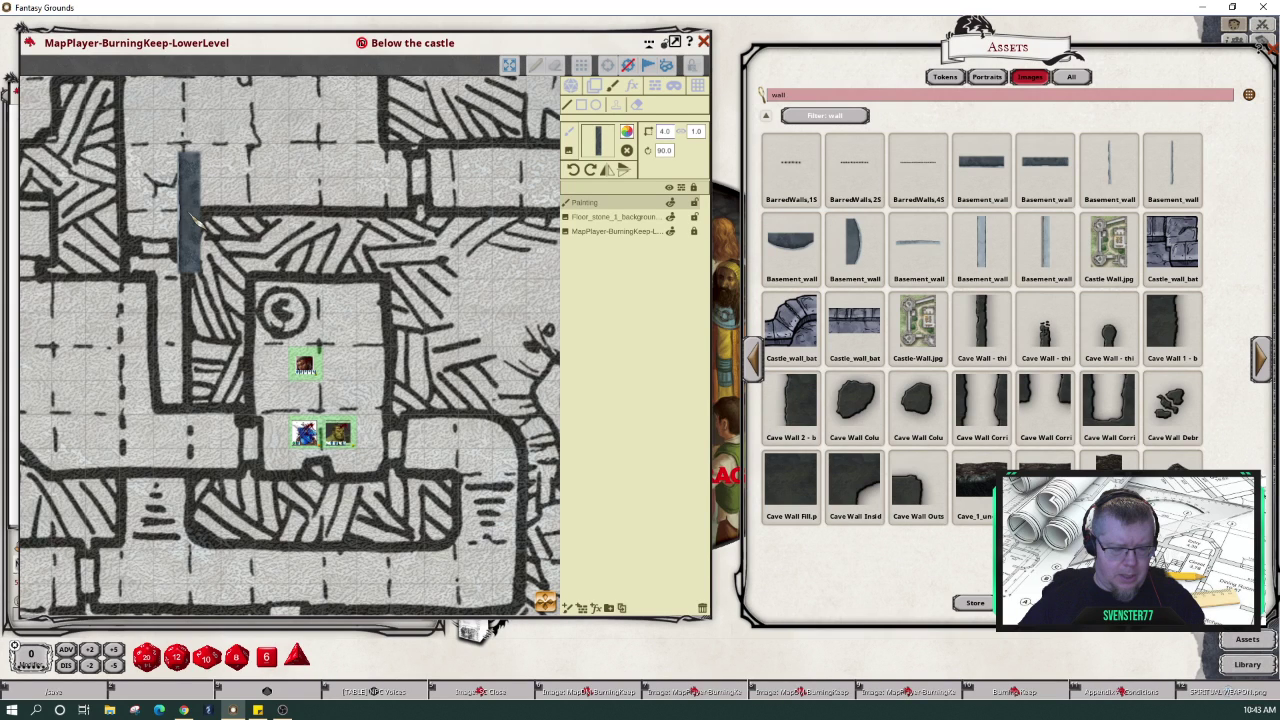
{"action": "left_click_drag", "start_coordinate": [192, 206], "coordinate": [219, 208]}
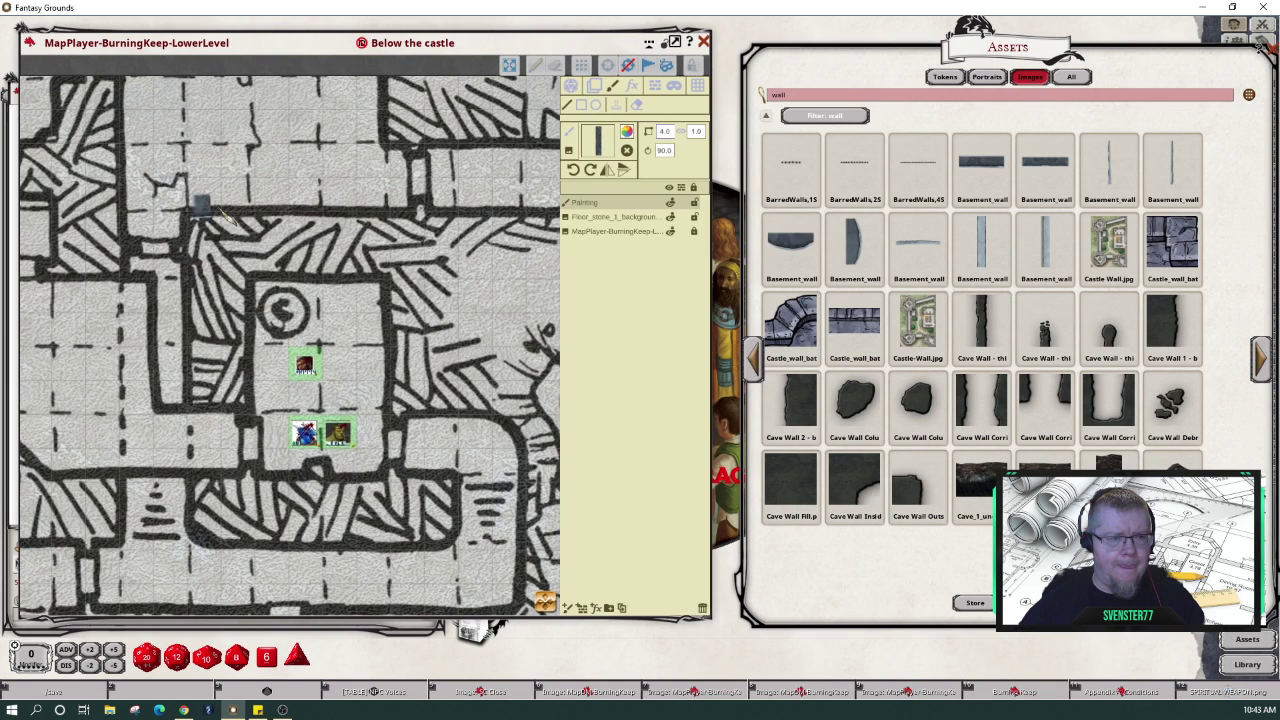
{"action": "left_click_drag", "start_coordinate": [224, 218], "coordinate": [542, 212]}
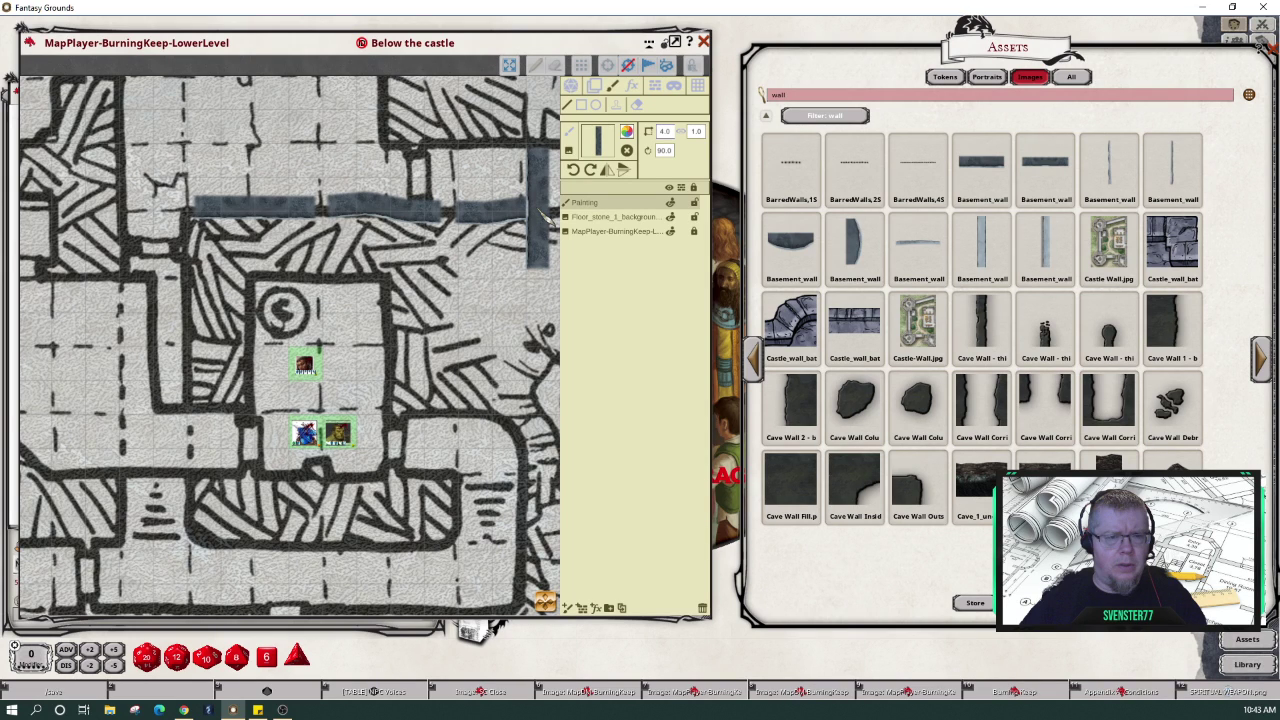
- Try other rotations of the basement wall brush on the same wall line and undo the painted strokes
{"action": "left_click", "coordinate": [591, 171]}
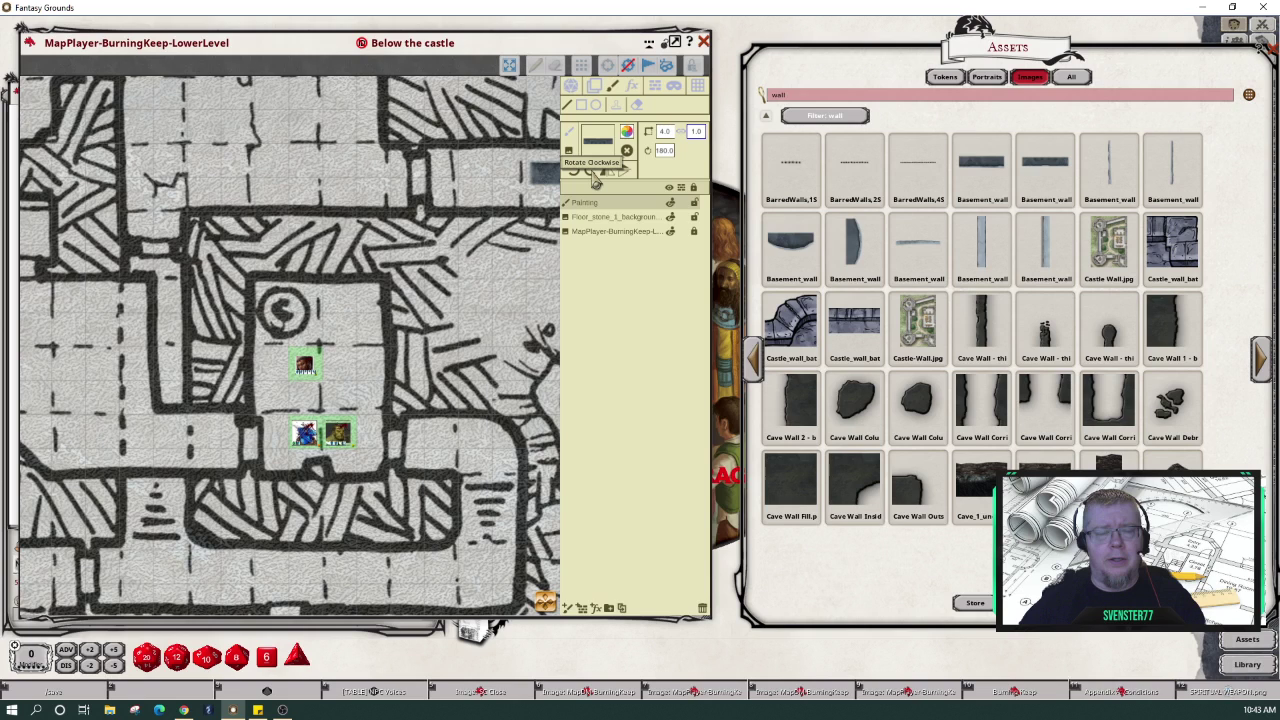
{"action": "left_click", "coordinate": [596, 178]}
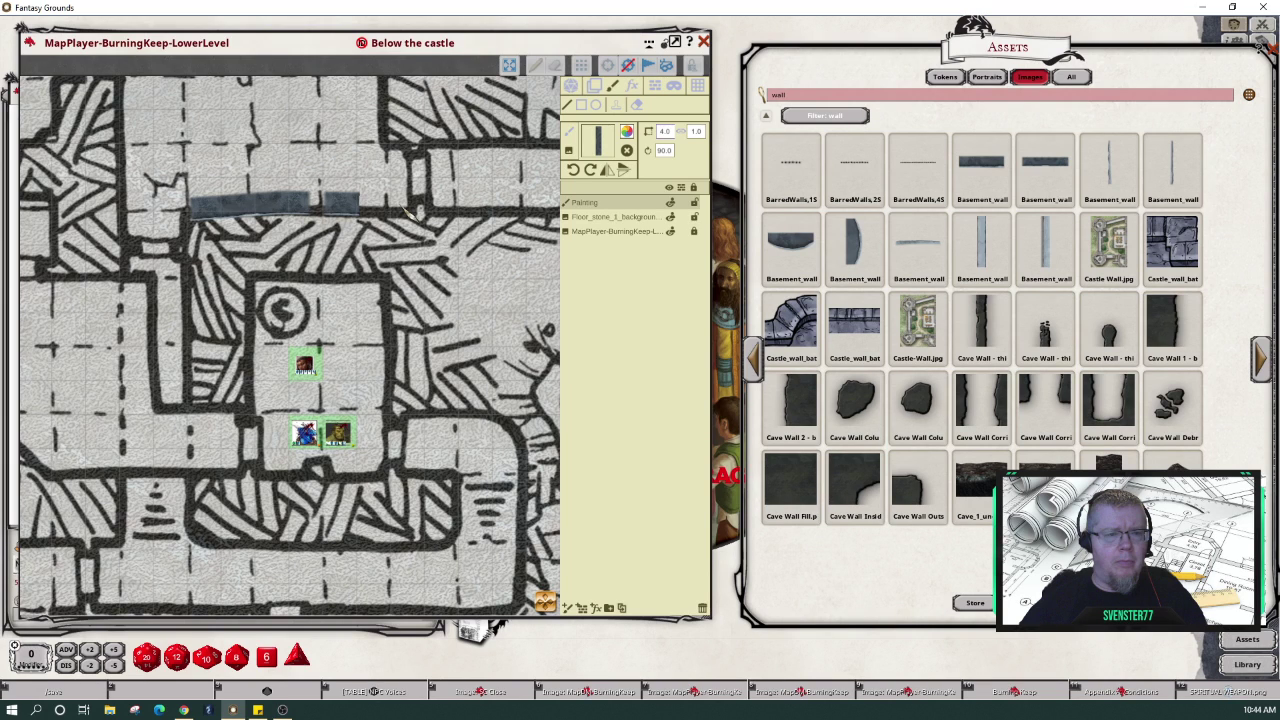
{"action": "left_click", "coordinate": [381, 215]}
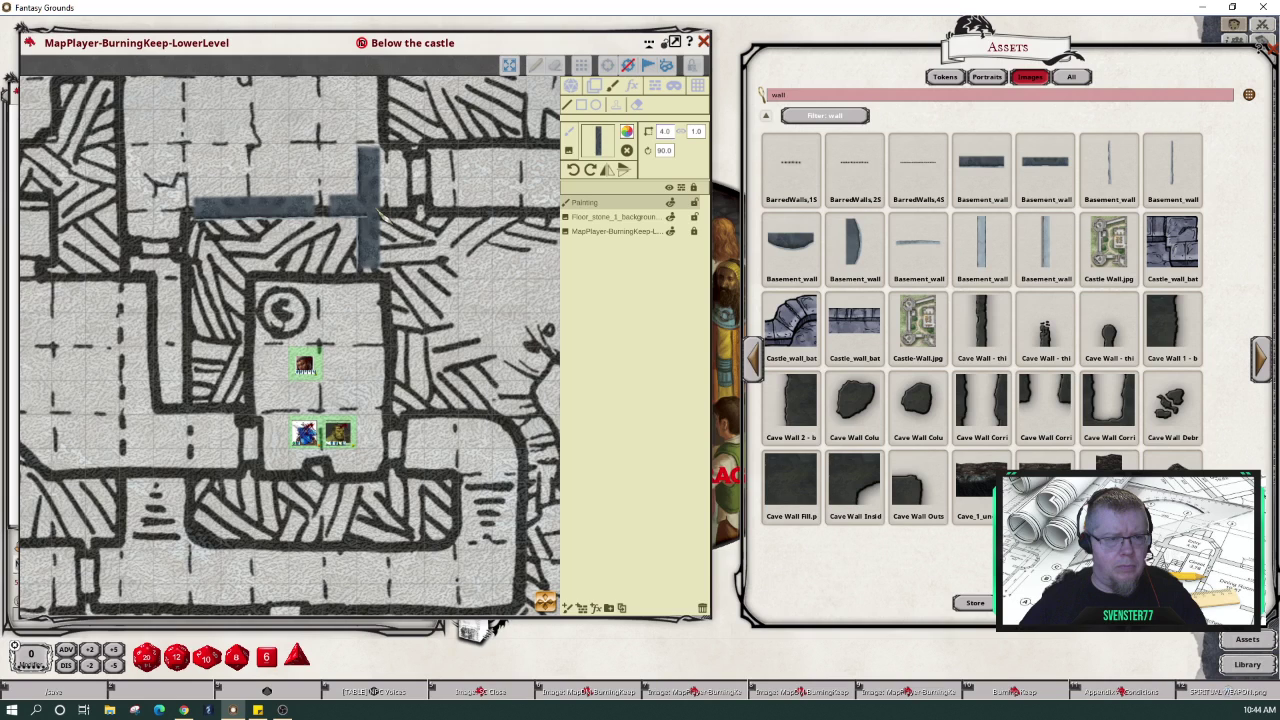
{"action": "key", "text": "ctrl+z"}
{"action": "key", "text": "ctrl+z"}
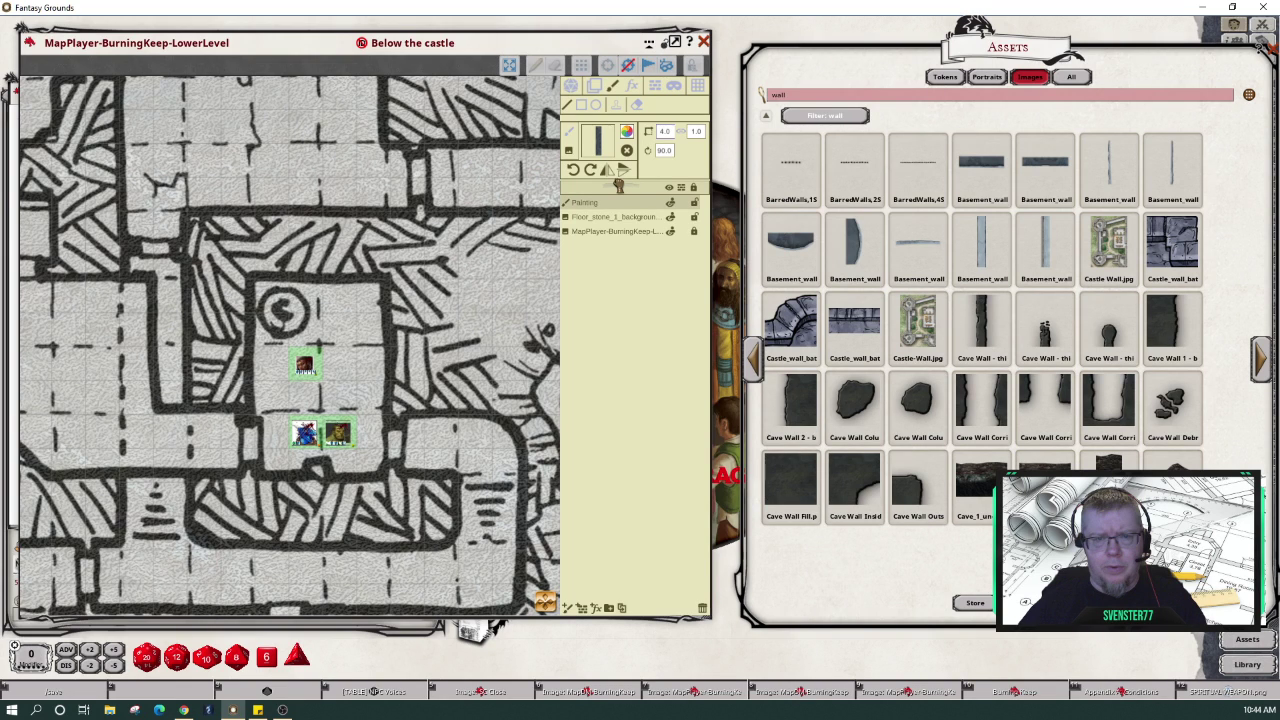
- Browse further through the "wall" results and load the stonewall brush image as the paint brush
{"action": "left_click_drag", "start_coordinate": [619, 186], "coordinate": [600, 146]}
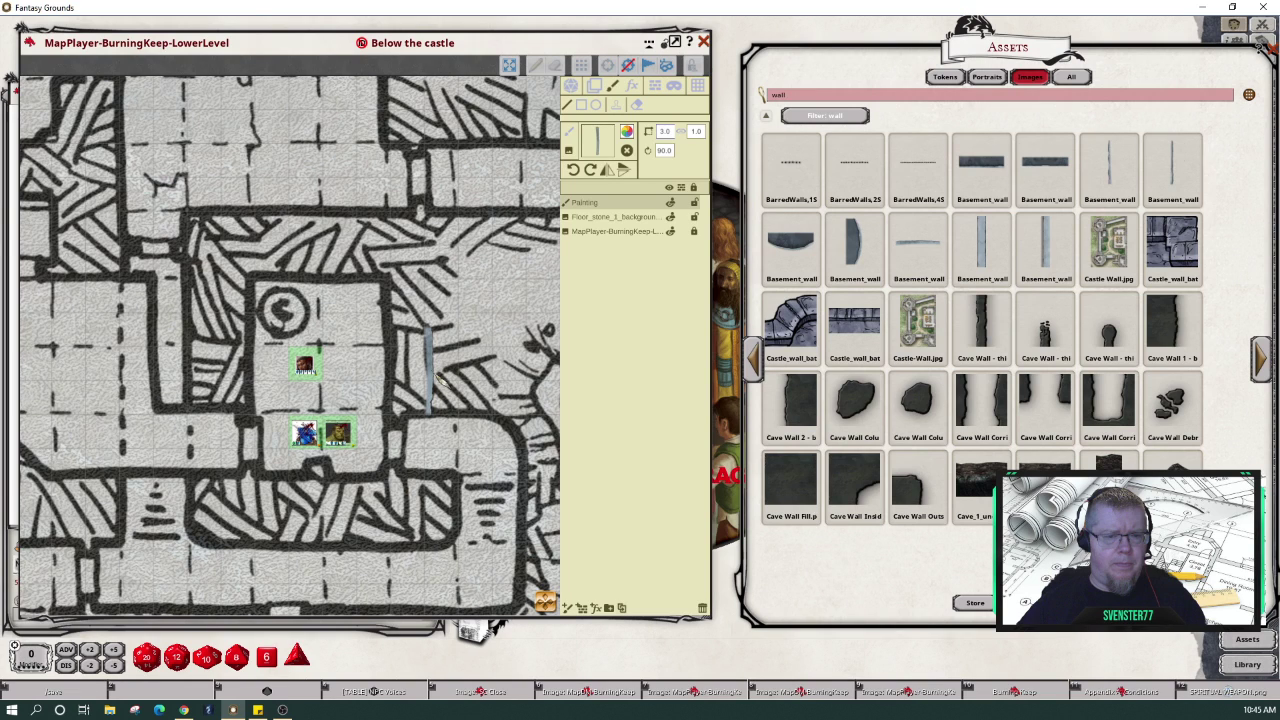
{"action": "left_click", "coordinate": [1264, 366]}
{"action": "left_click", "coordinate": [1264, 366]}
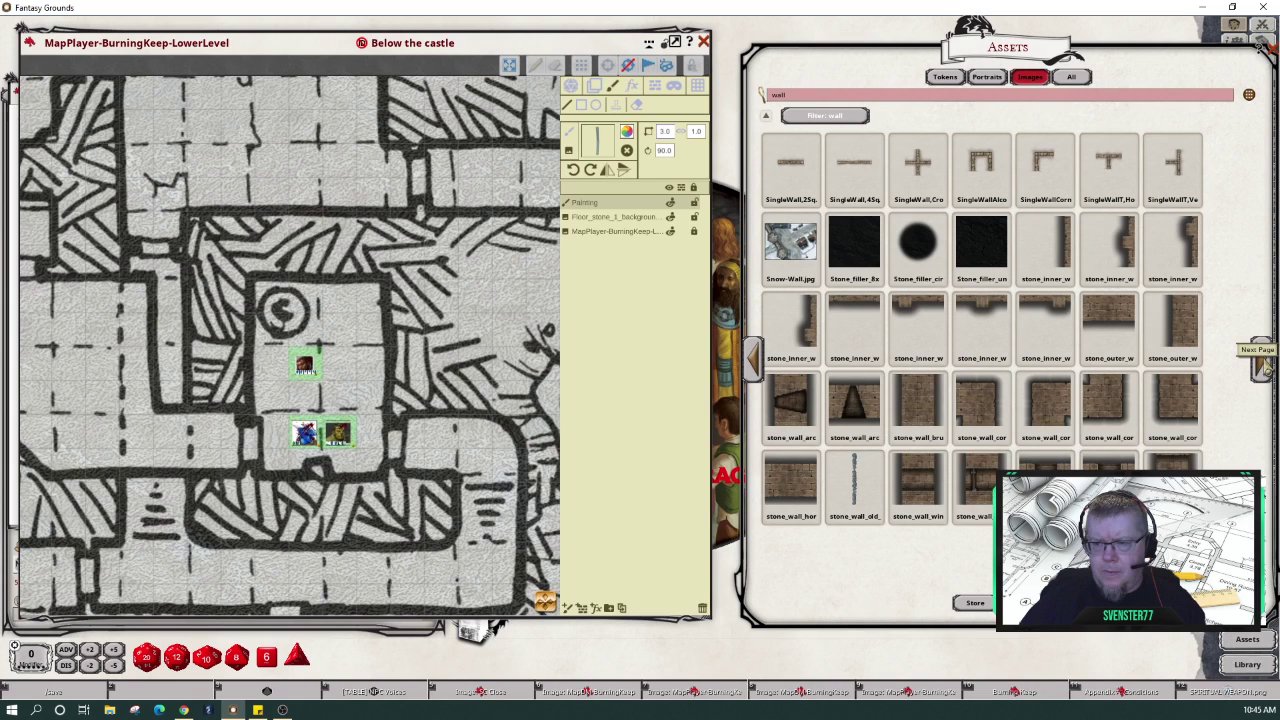
{"action": "left_click", "coordinate": [1264, 366]}
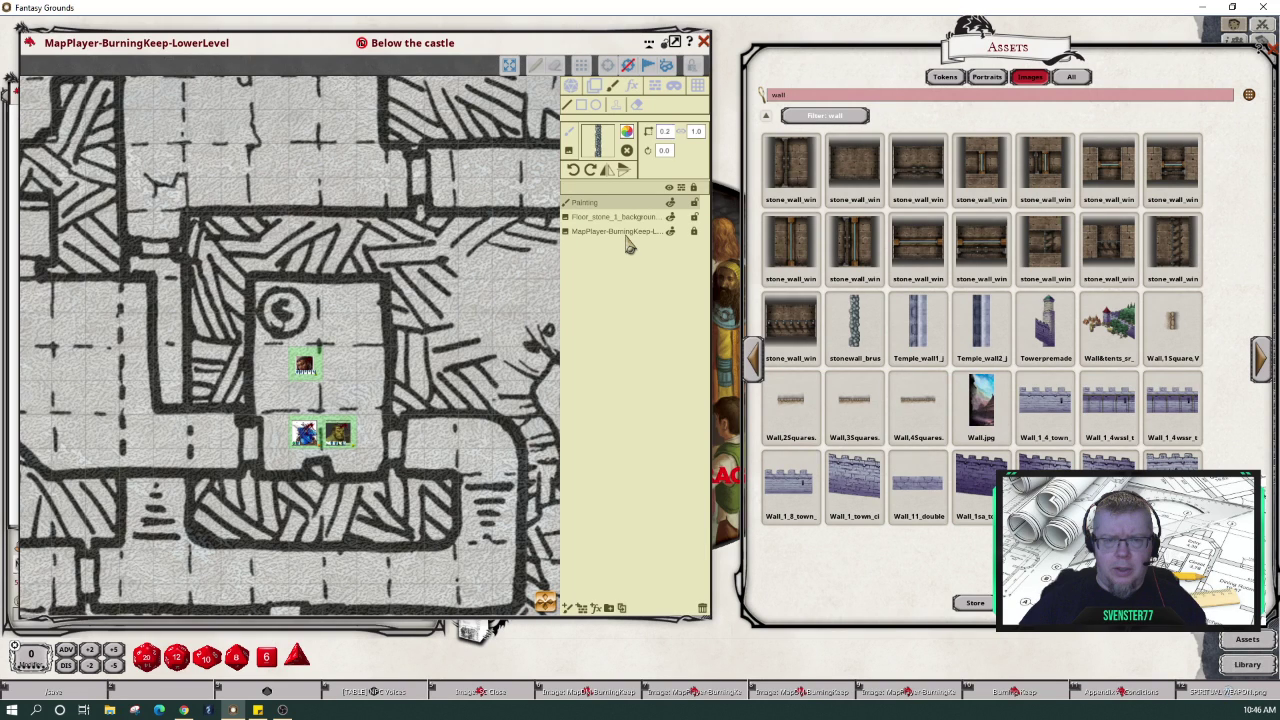
{"action": "left_click_drag", "start_coordinate": [612, 232], "coordinate": [580, 205]}
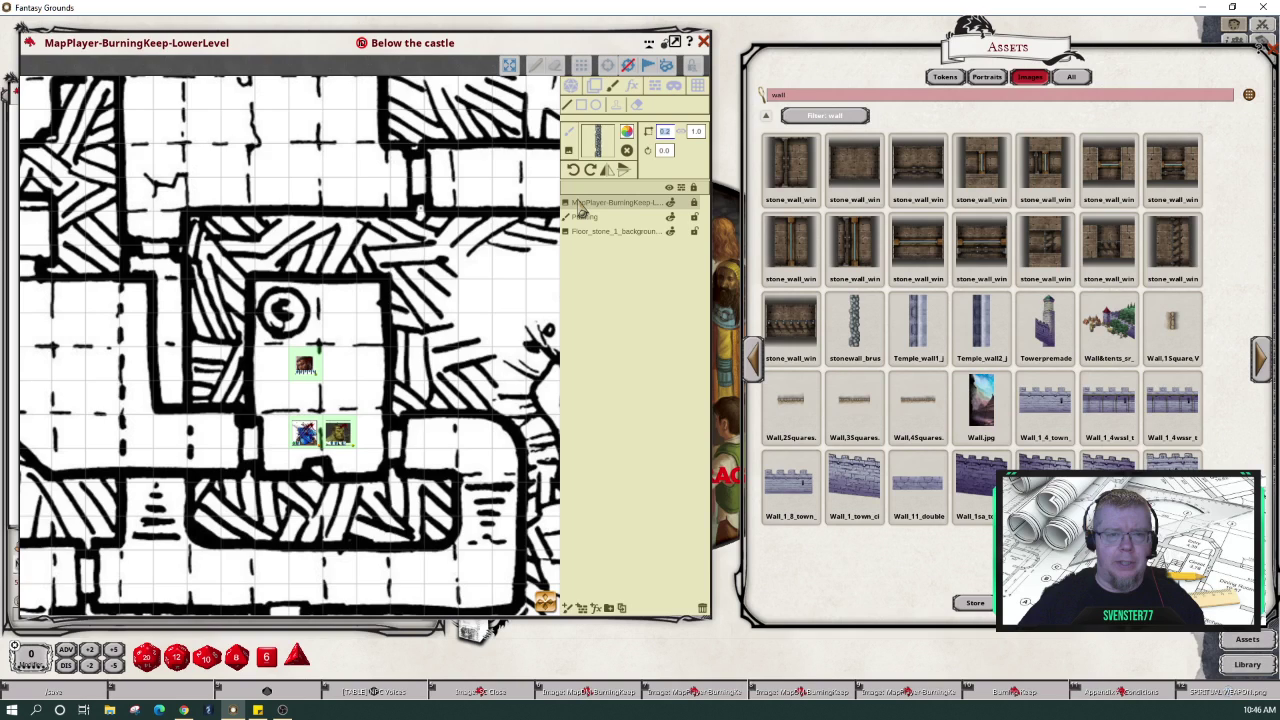
{"action": "left_click", "coordinate": [582, 216]}
{"action": "left_click", "coordinate": [626, 131]}
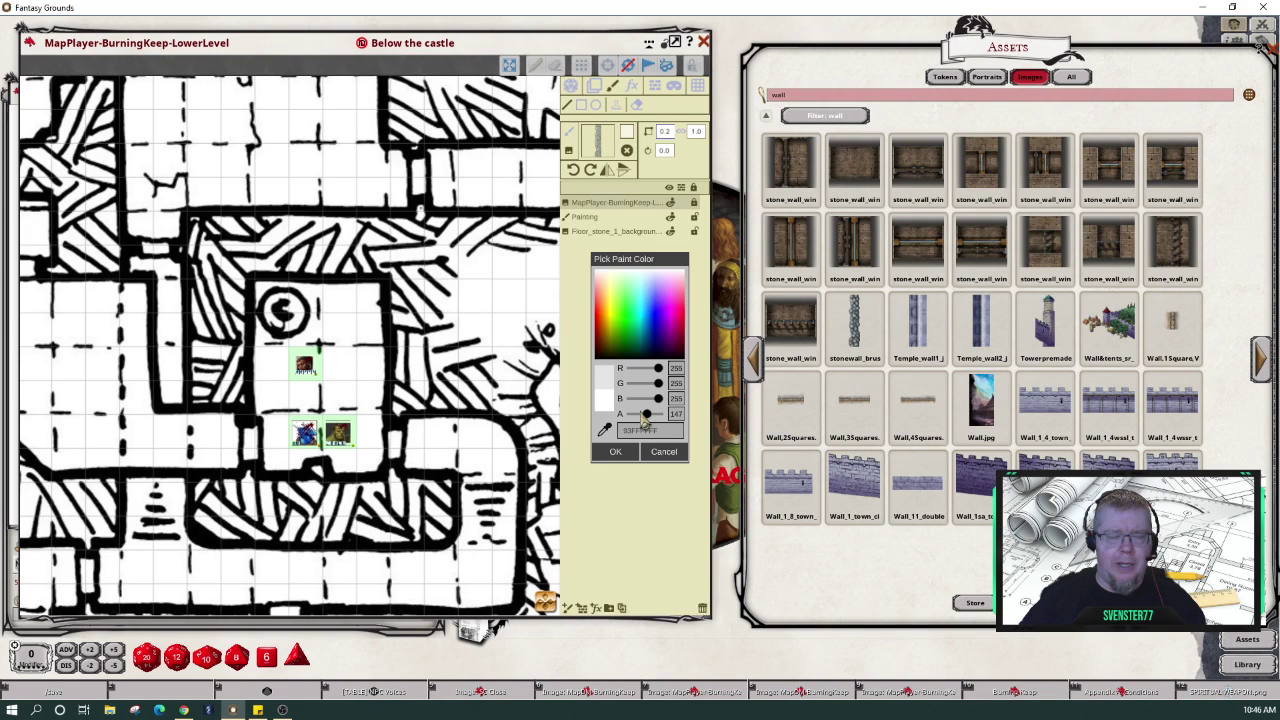
{"action": "left_click", "coordinate": [593, 237]}
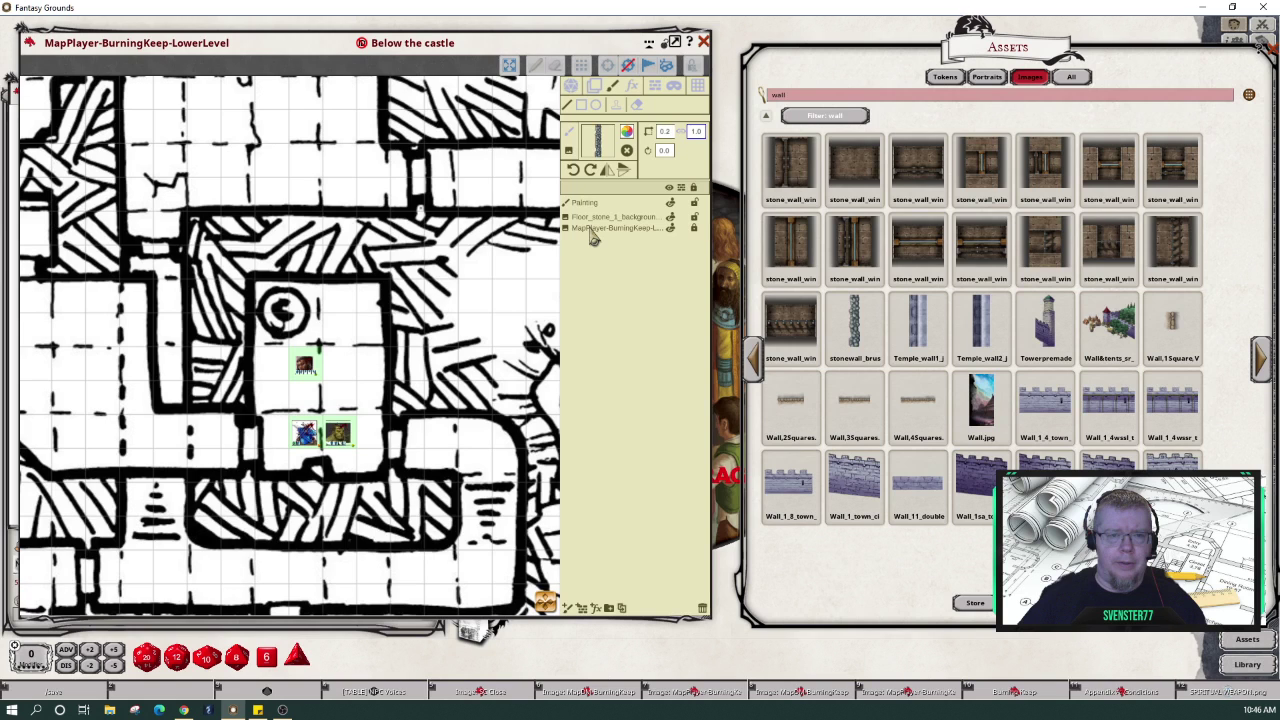
- Paint stonewall brush strokes along the wall north of the S-marked room, around the narrow dead-end passage and up the northern room's western wall
{"action": "left_click_drag", "start_coordinate": [188, 211], "coordinate": [420, 211]}
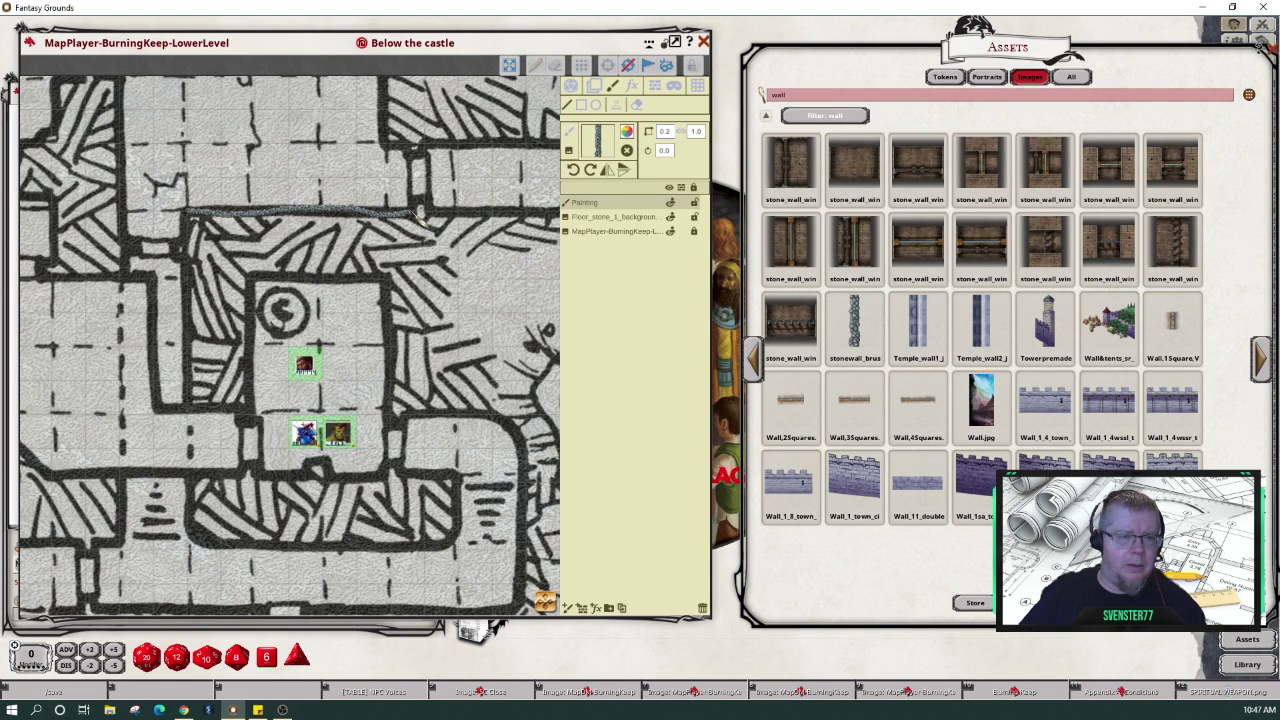
{"action": "left_click_drag", "start_coordinate": [420, 211], "coordinate": [393, 215]}
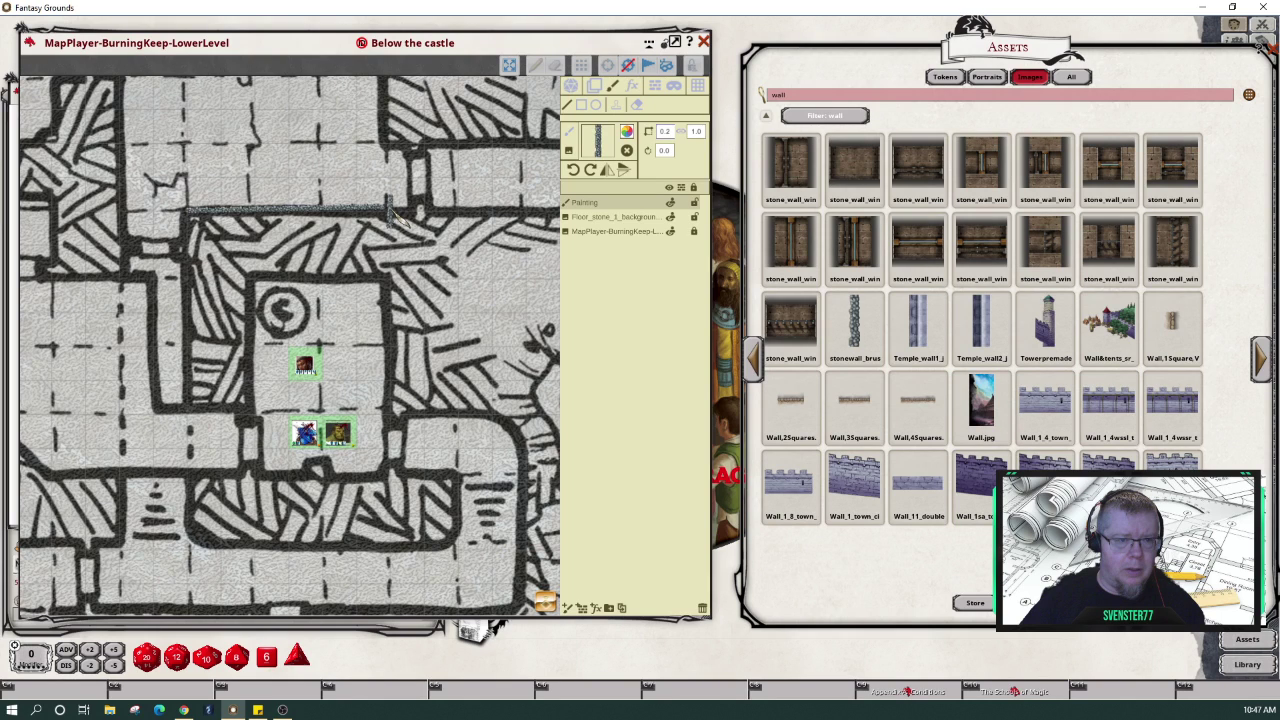
{"action": "left_click_drag", "start_coordinate": [392, 212], "coordinate": [558, 219]}
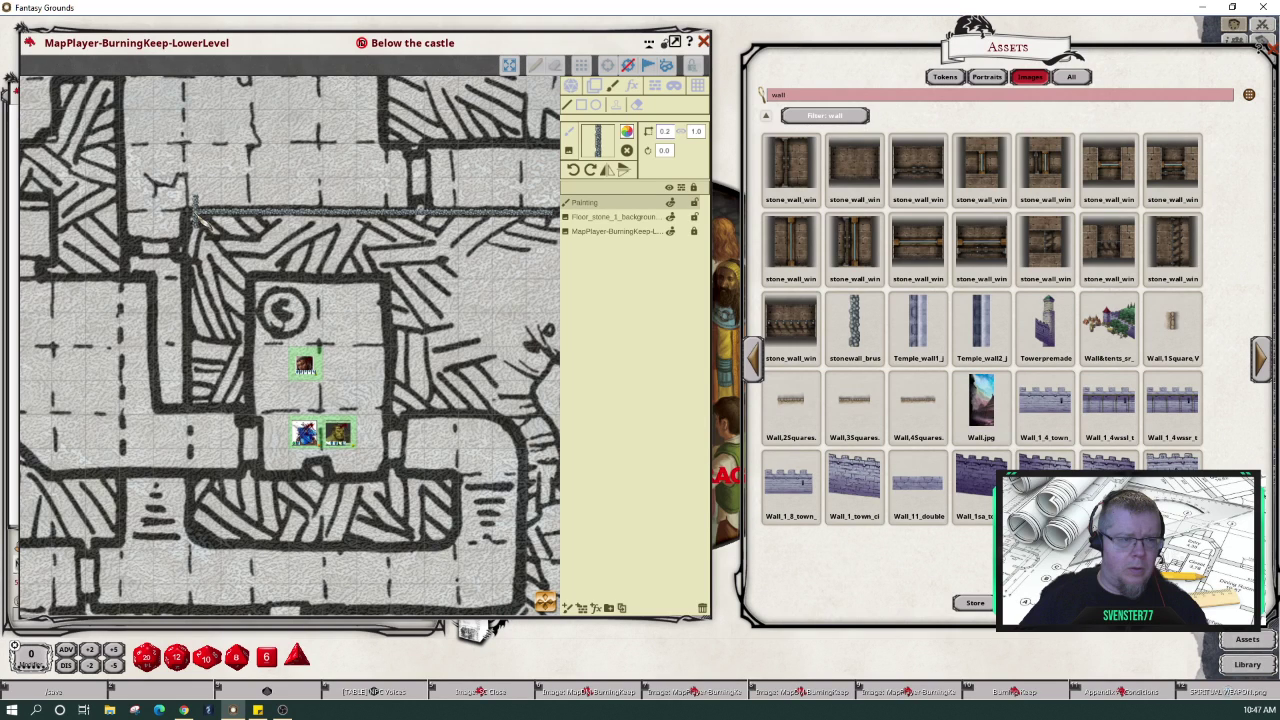
{"action": "left_click_drag", "start_coordinate": [195, 214], "coordinate": [157, 409]}
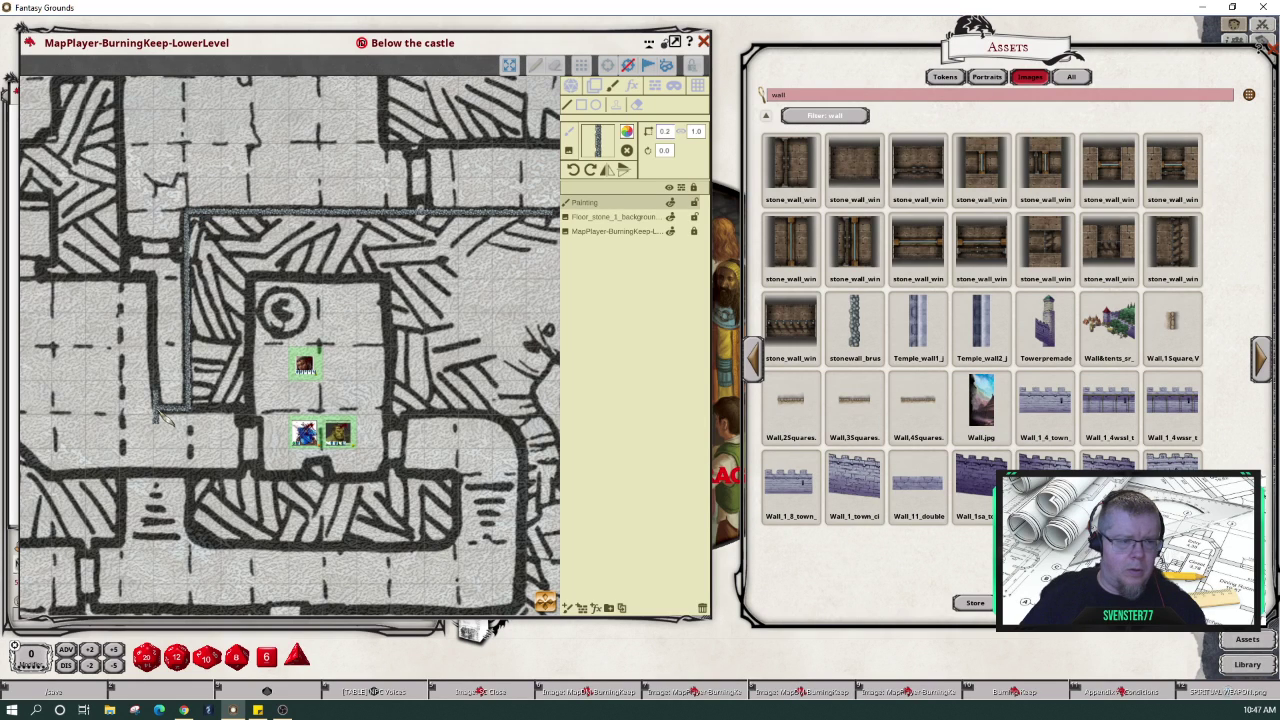
{"action": "mouse_move", "coordinate": [157, 412]}
{"action": "left_mouse_down"}
{"action": "mouse_move", "coordinate": [160, 288]}
{"action": "mouse_move", "coordinate": [122, 272]}
{"action": "mouse_move", "coordinate": [126, 92]}
{"action": "left_mouse_up"}
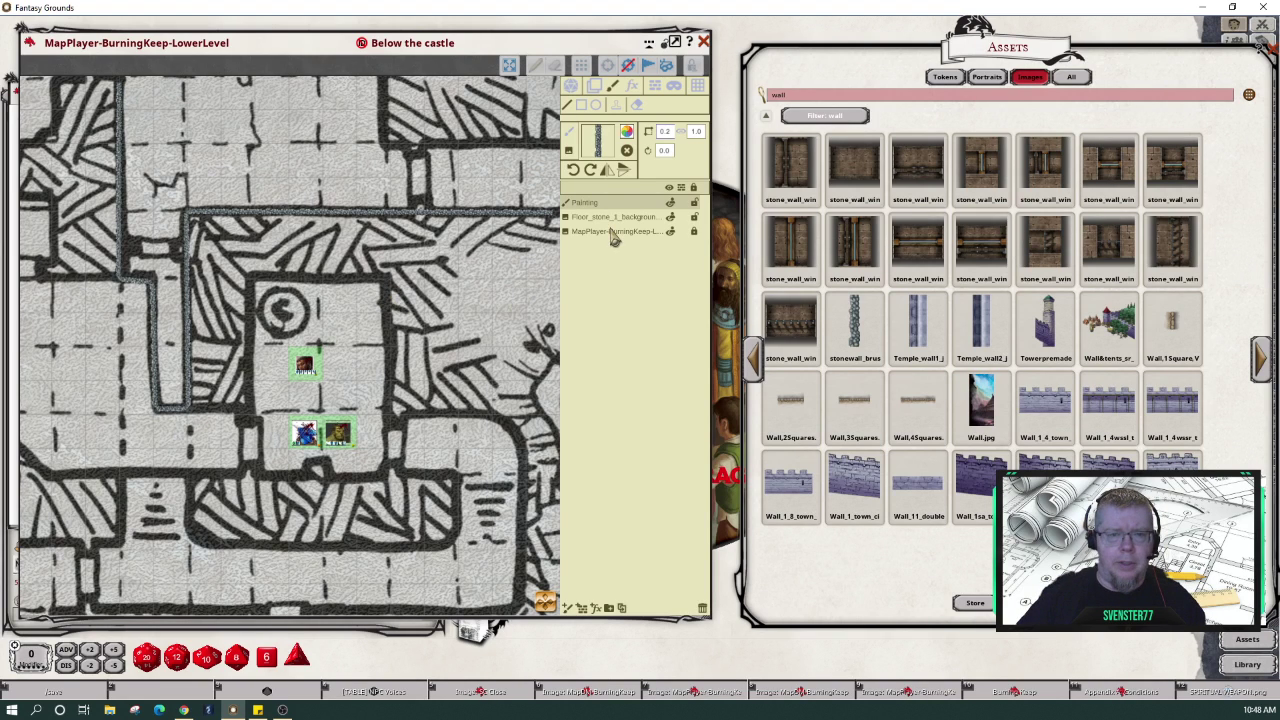
- Hide the original MapPlayer-BurningKeep layer so only the stone floor and painted walls show
{"action": "left_click", "coordinate": [595, 88]}
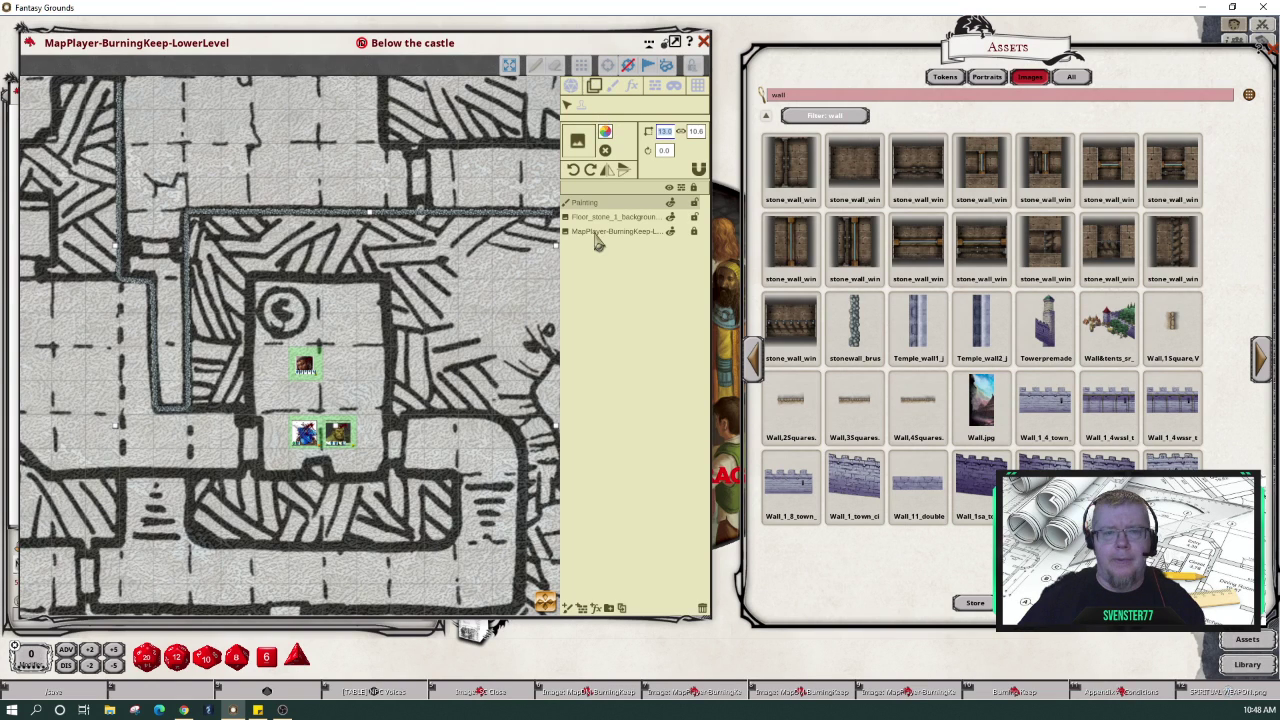
{"action": "left_click", "coordinate": [625, 231]}
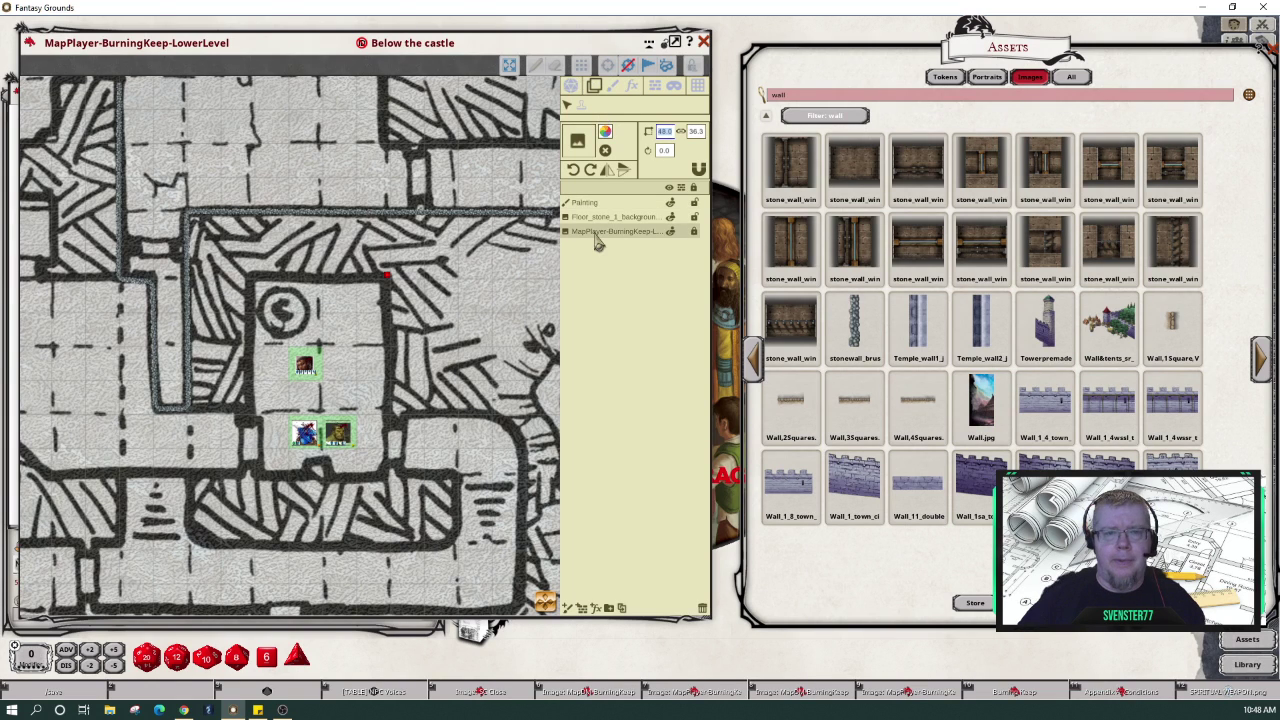
{"action": "left_click", "coordinate": [670, 232]}
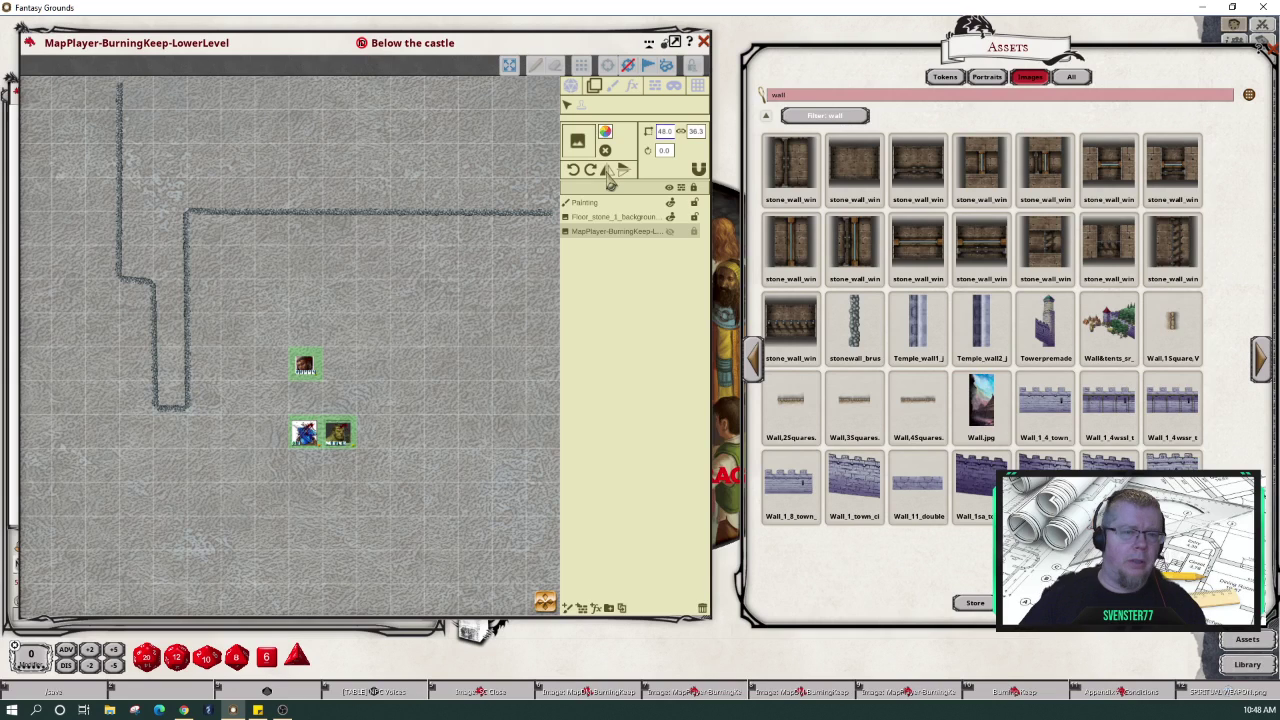
- Generate line-of-sight walls from the strokes on the Painting layer
{"action": "left_click", "coordinate": [662, 88]}
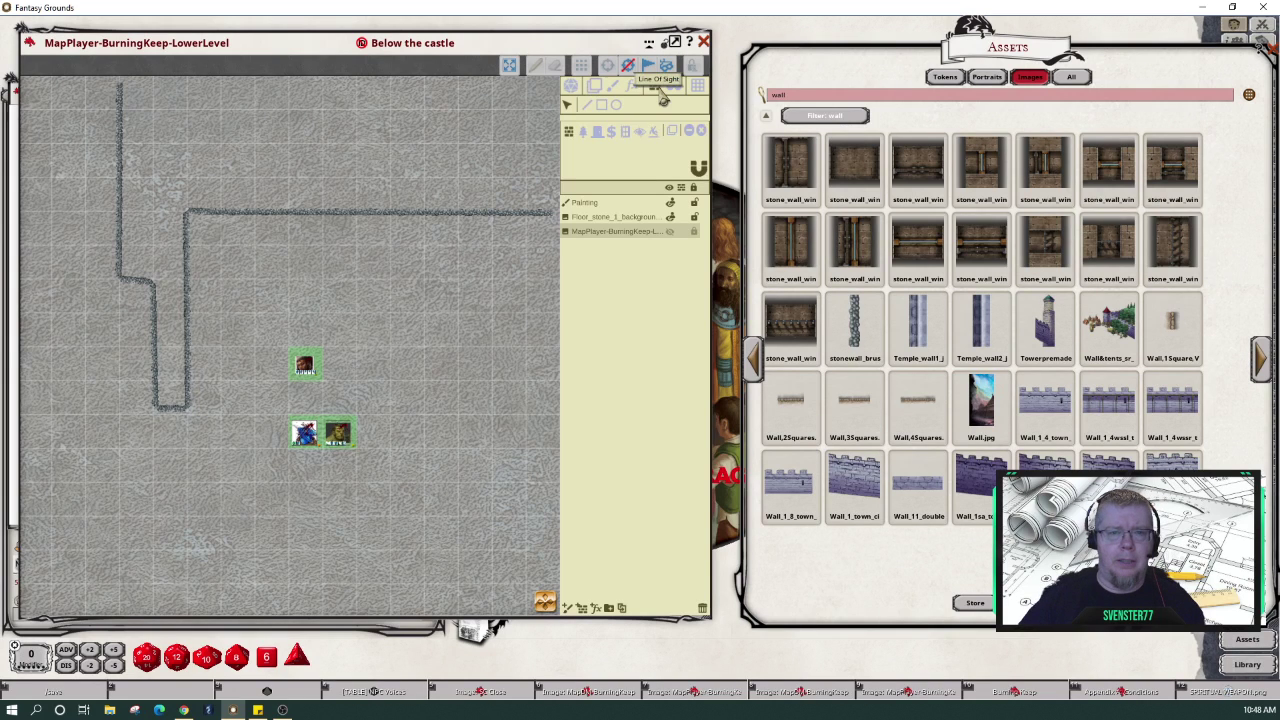
{"action": "left_click", "coordinate": [584, 202]}
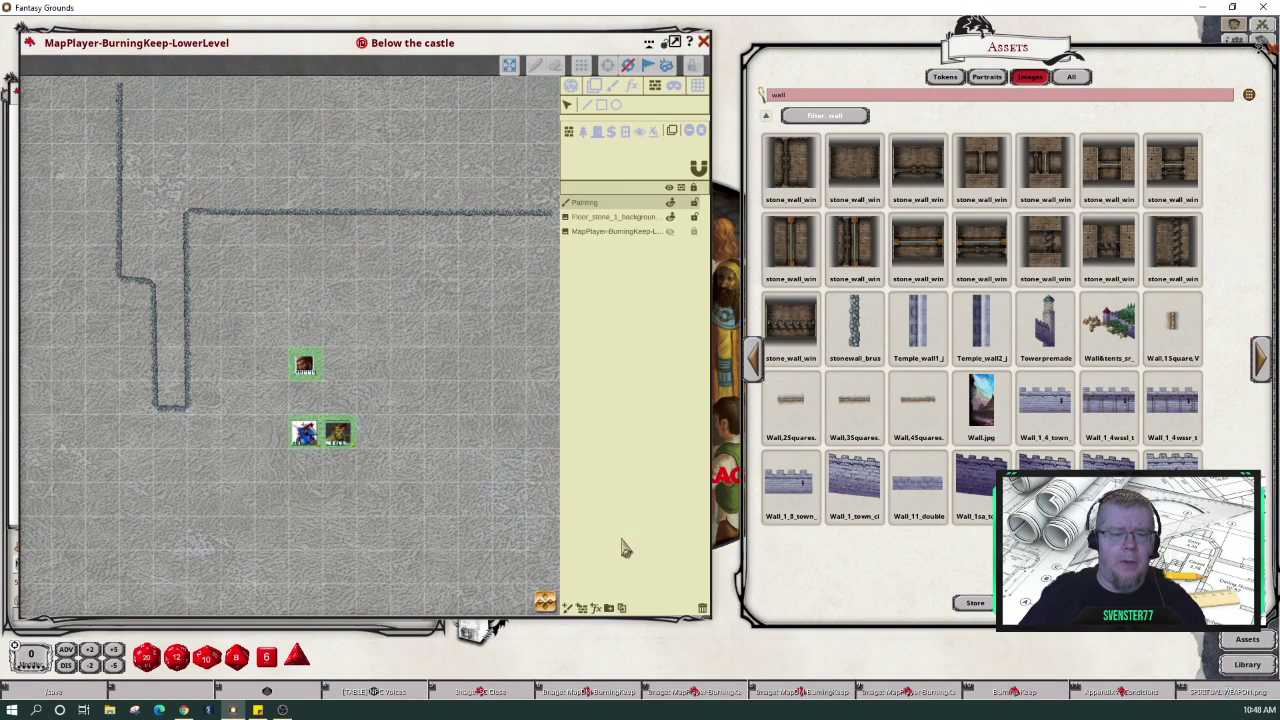
{"action": "left_click", "coordinate": [676, 136]}
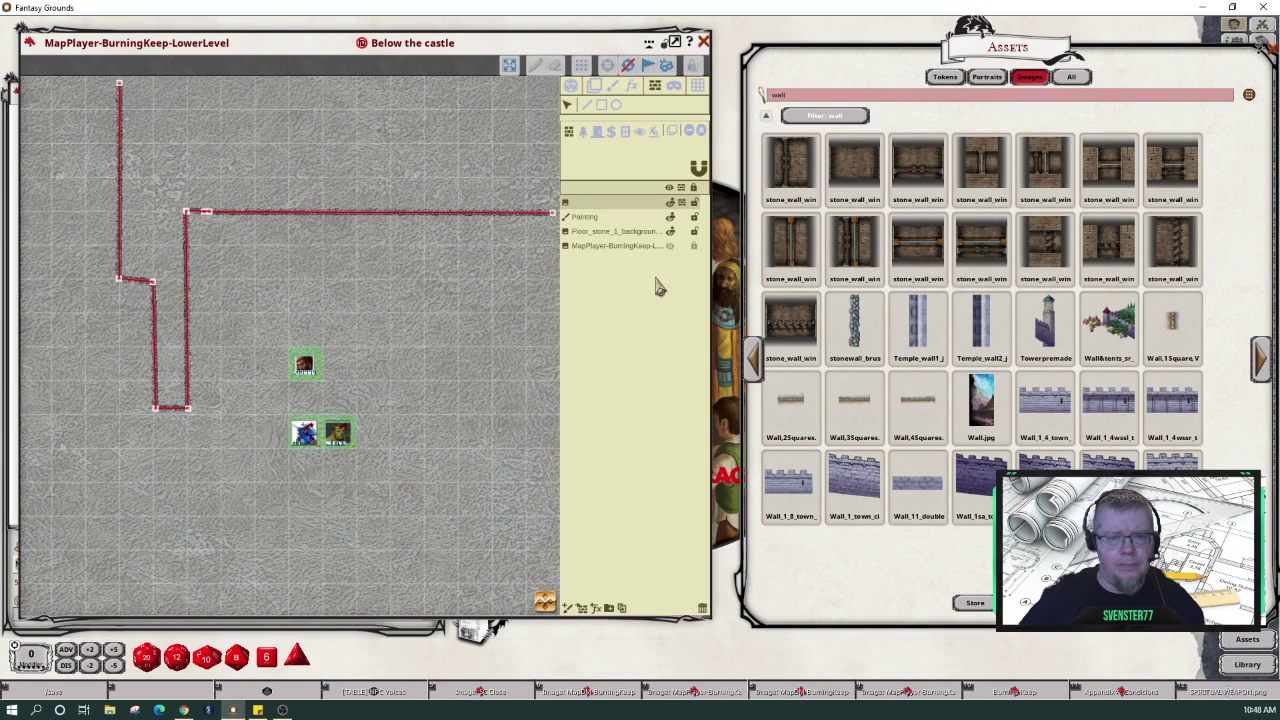
- Show the original map layer again and delete the generated line-of-sight layer and the Painting layer
{"action": "left_click", "coordinate": [670, 246]}
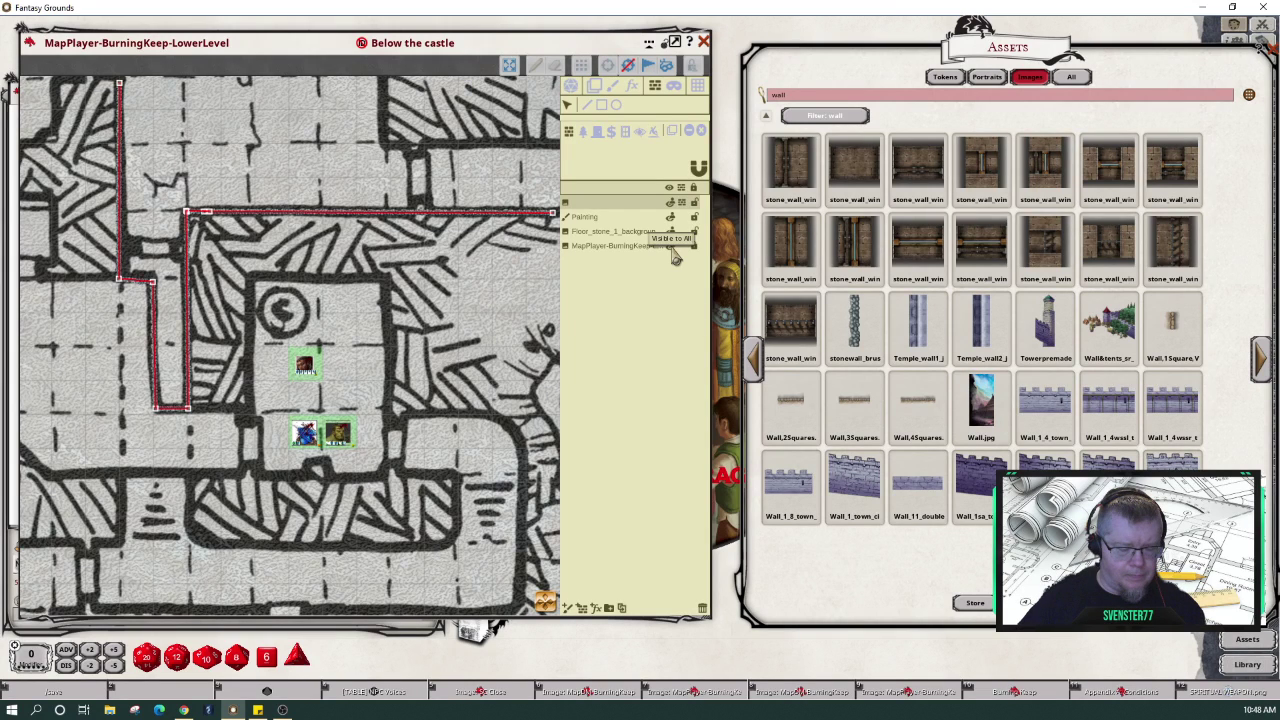
{"action": "left_click", "coordinate": [704, 608]}
{"action": "scroll", "coordinate": [422, 410], "scroll_direction": "down", "scroll_amount": 2}
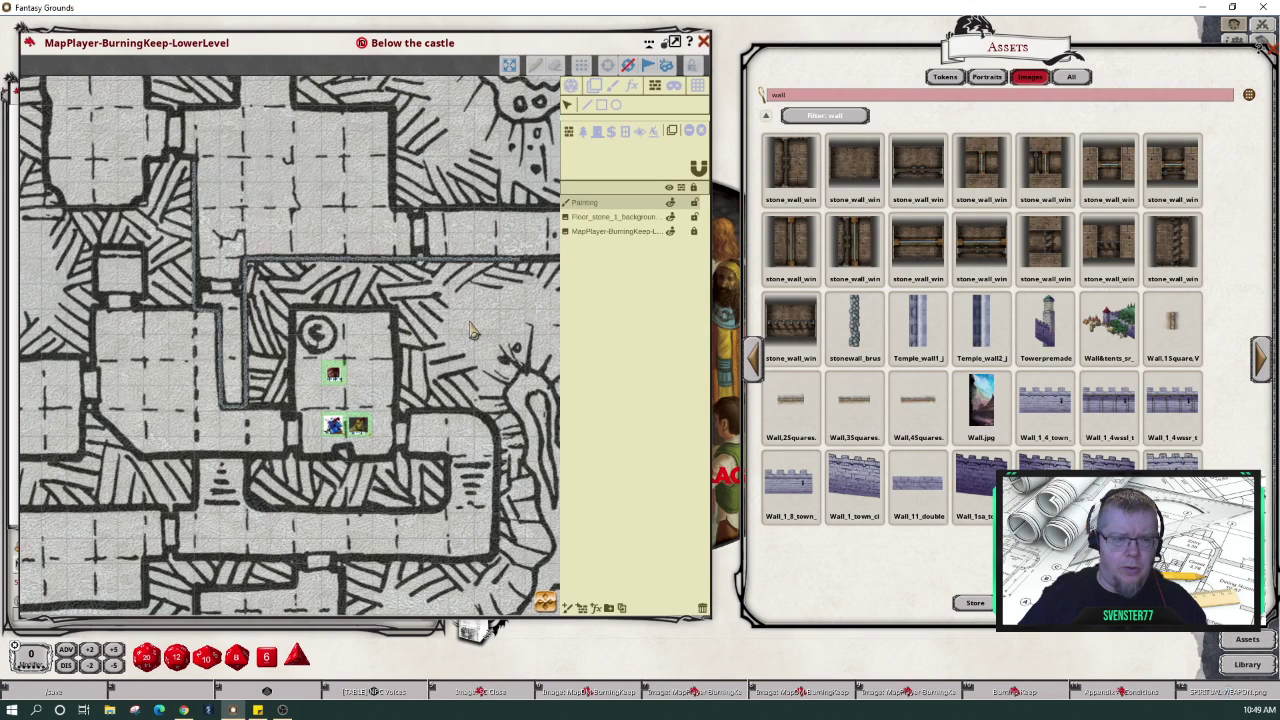
{"action": "left_click", "coordinate": [703, 609]}
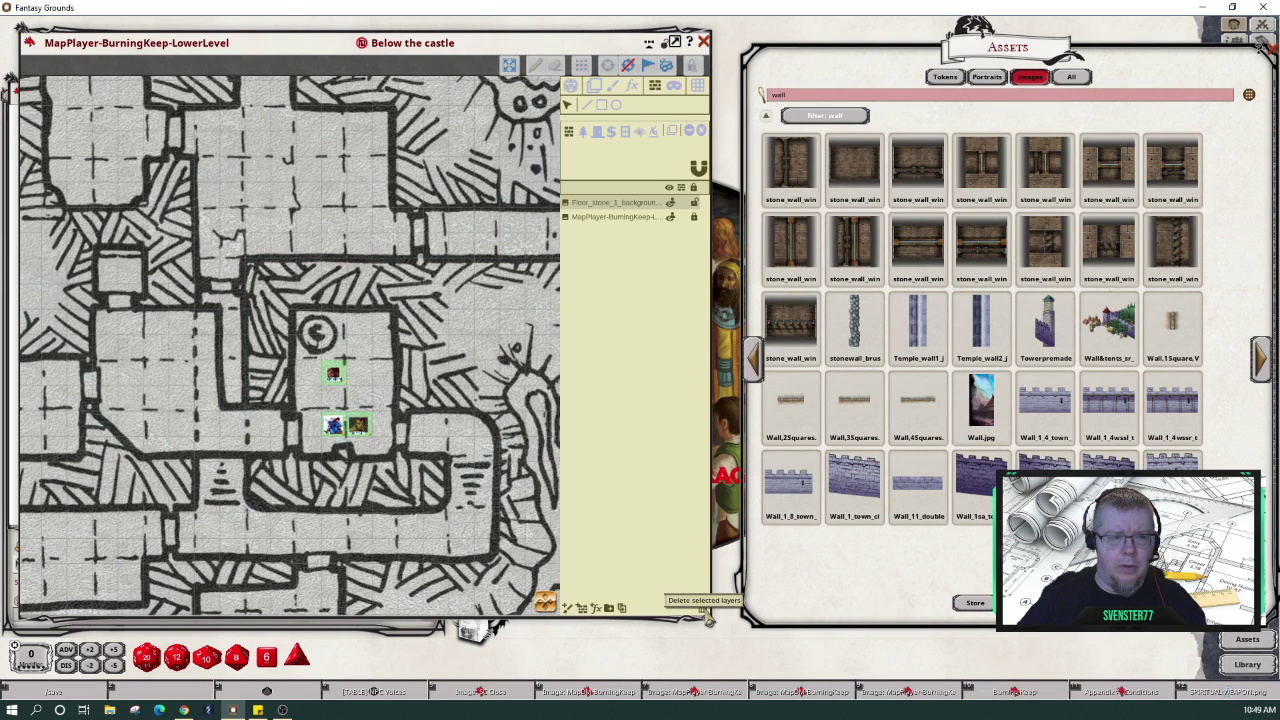
- Place the original map layer above the stone floor layer and set its colour alpha to 55
{"action": "left_click", "coordinate": [615, 216]}
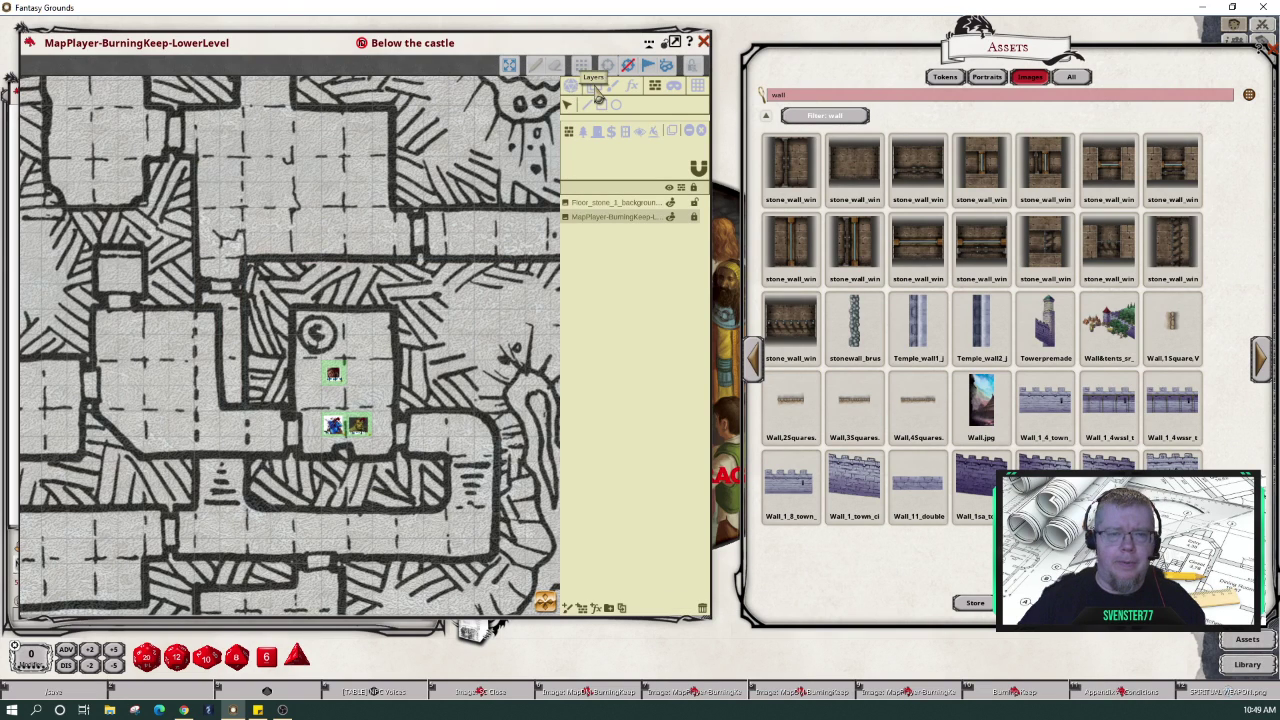
{"action": "left_click", "coordinate": [596, 89]}
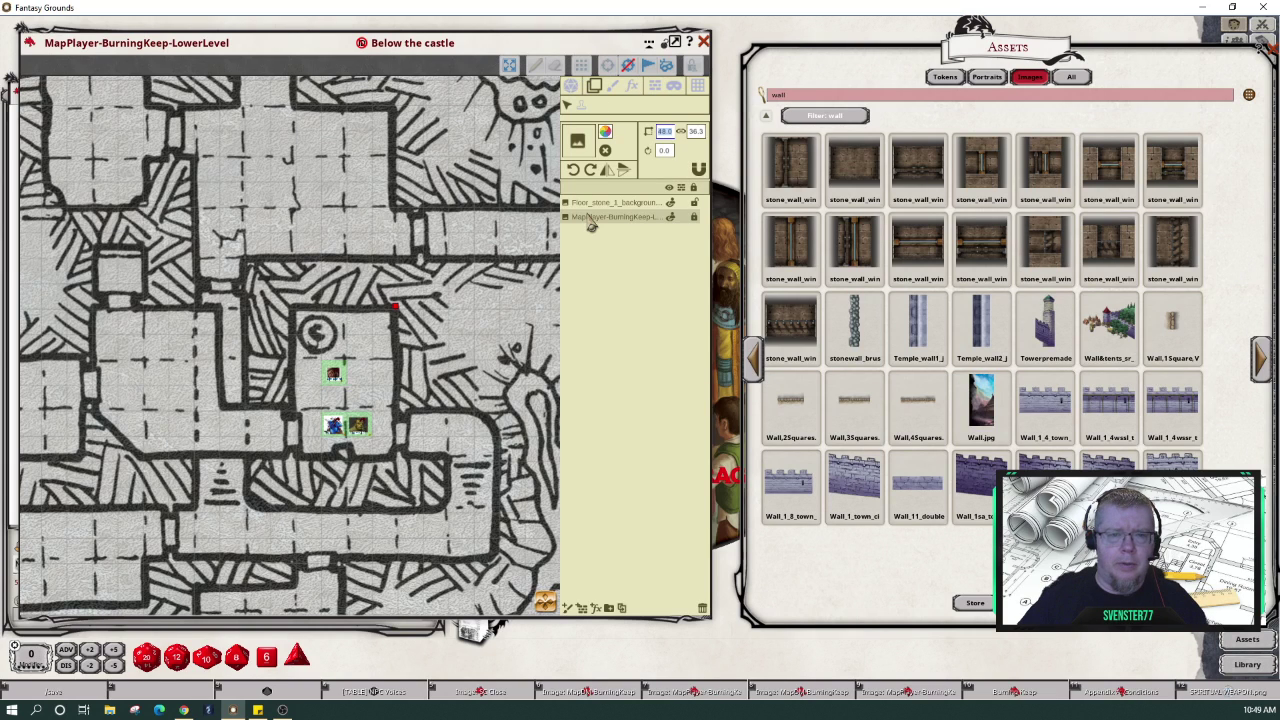
{"action": "left_click", "coordinate": [605, 132]}
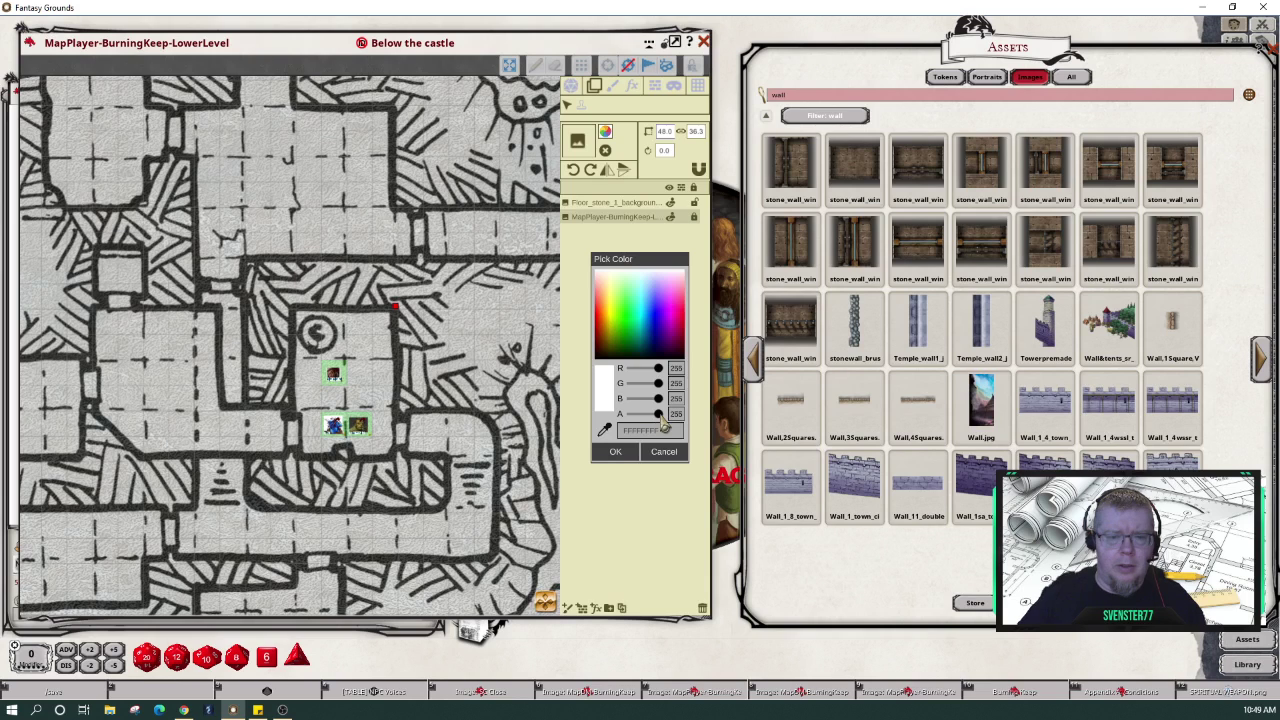
{"action": "left_click_drag", "start_coordinate": [661, 420], "coordinate": [642, 425]}
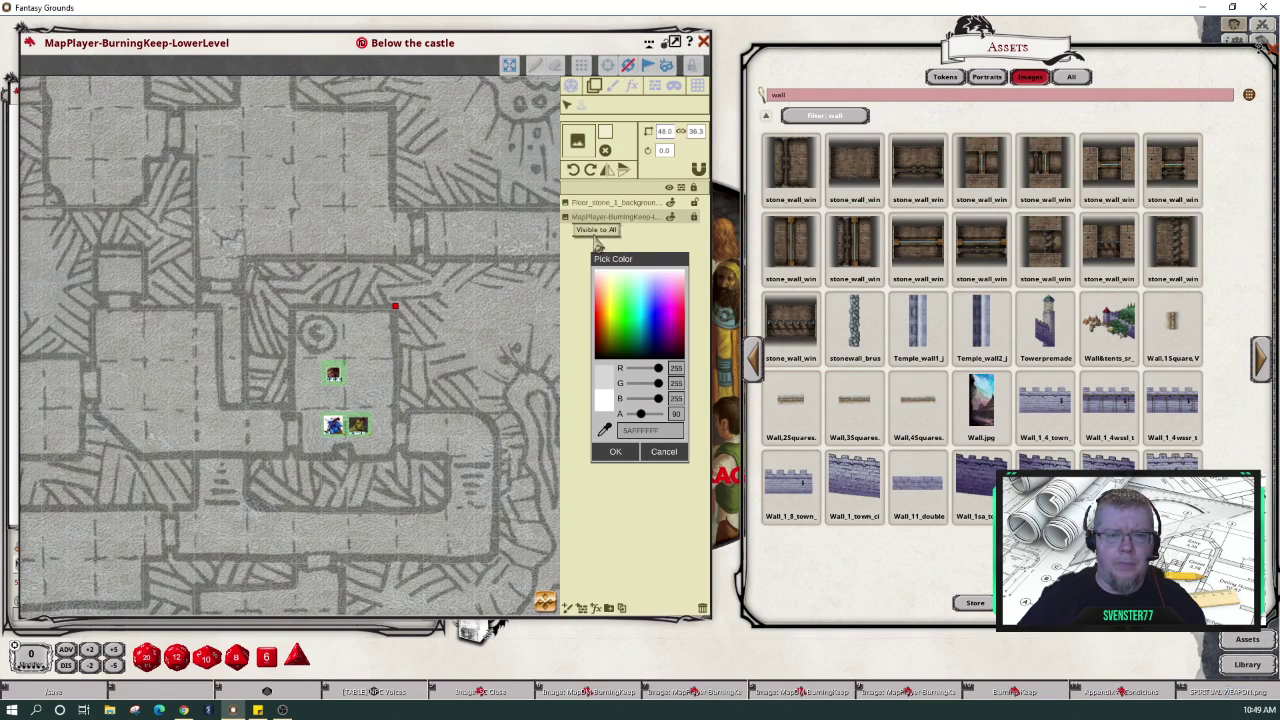
{"action": "left_click_drag", "start_coordinate": [578, 217], "coordinate": [575, 205]}
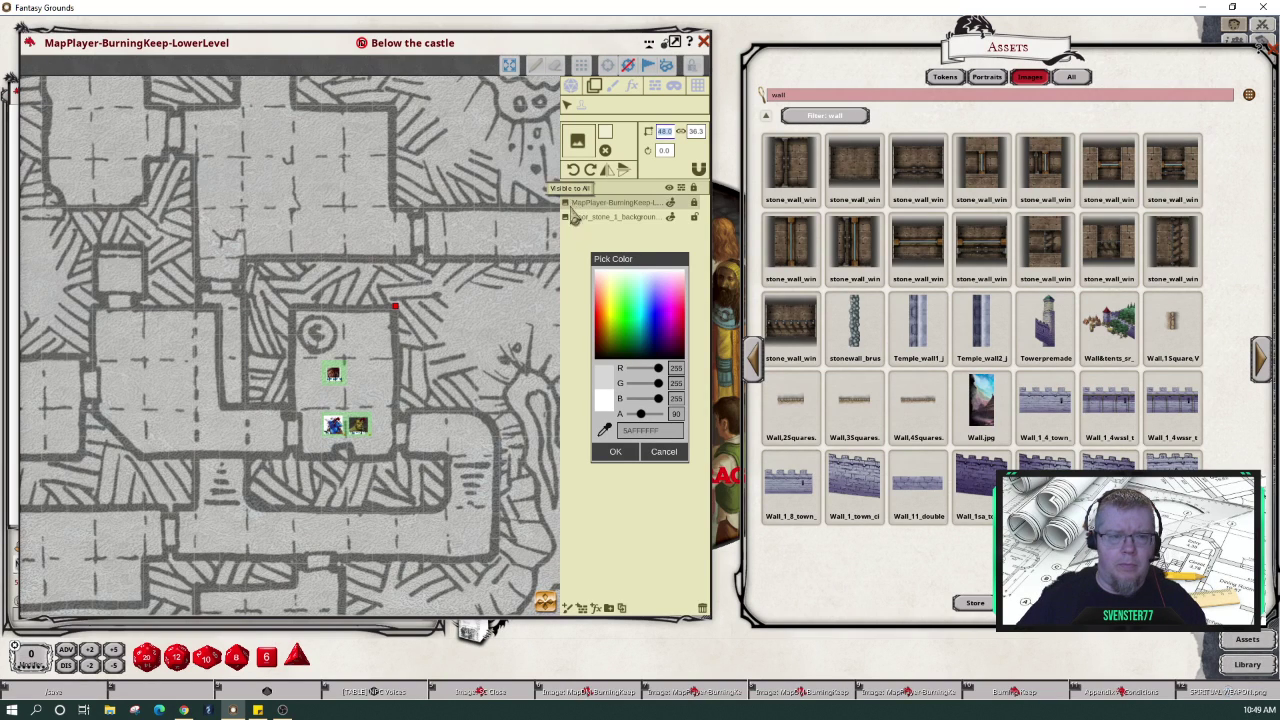
{"action": "left_click_drag", "start_coordinate": [641, 421], "coordinate": [638, 417]}
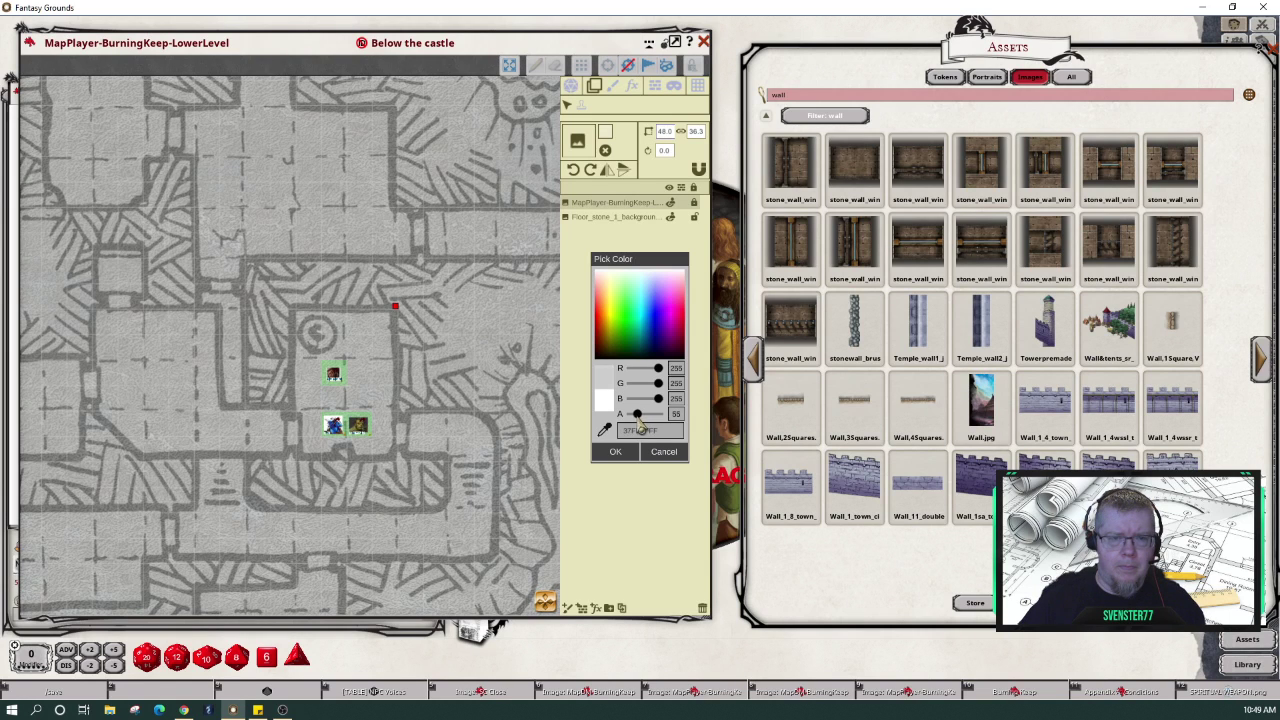
{"action": "left_click", "coordinate": [577, 279]}
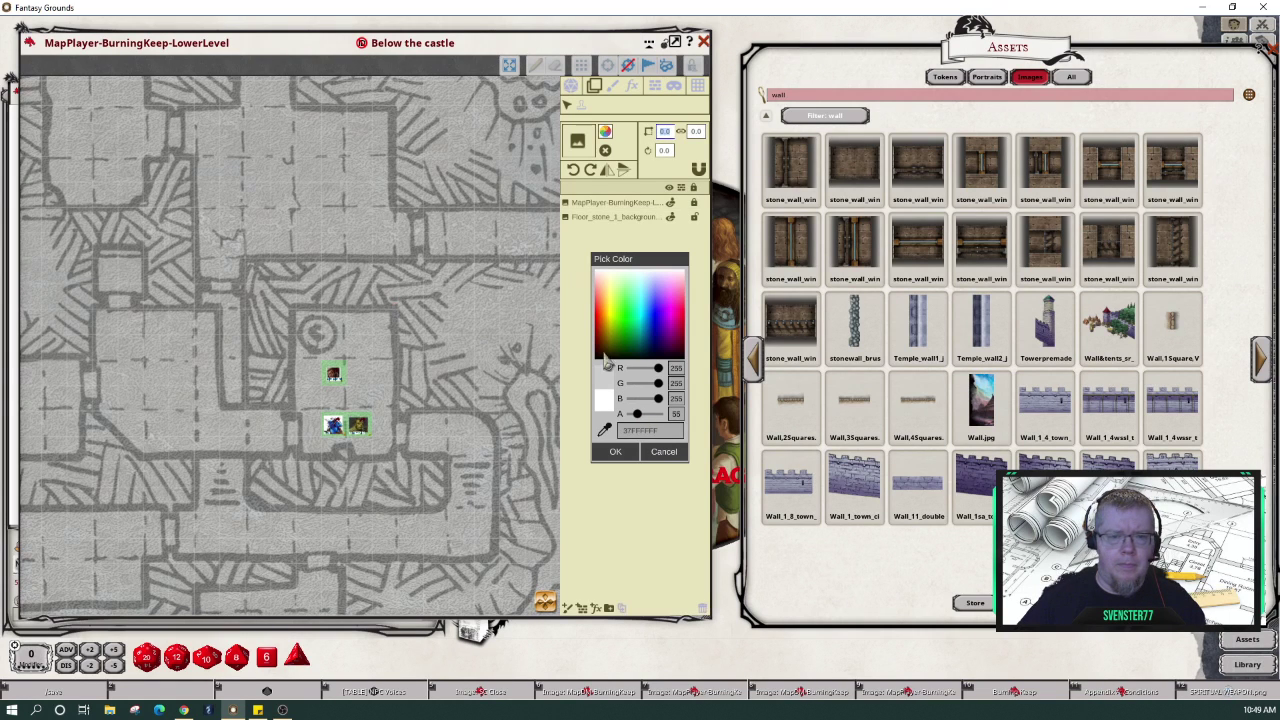
{"action": "left_click", "coordinate": [630, 452]}
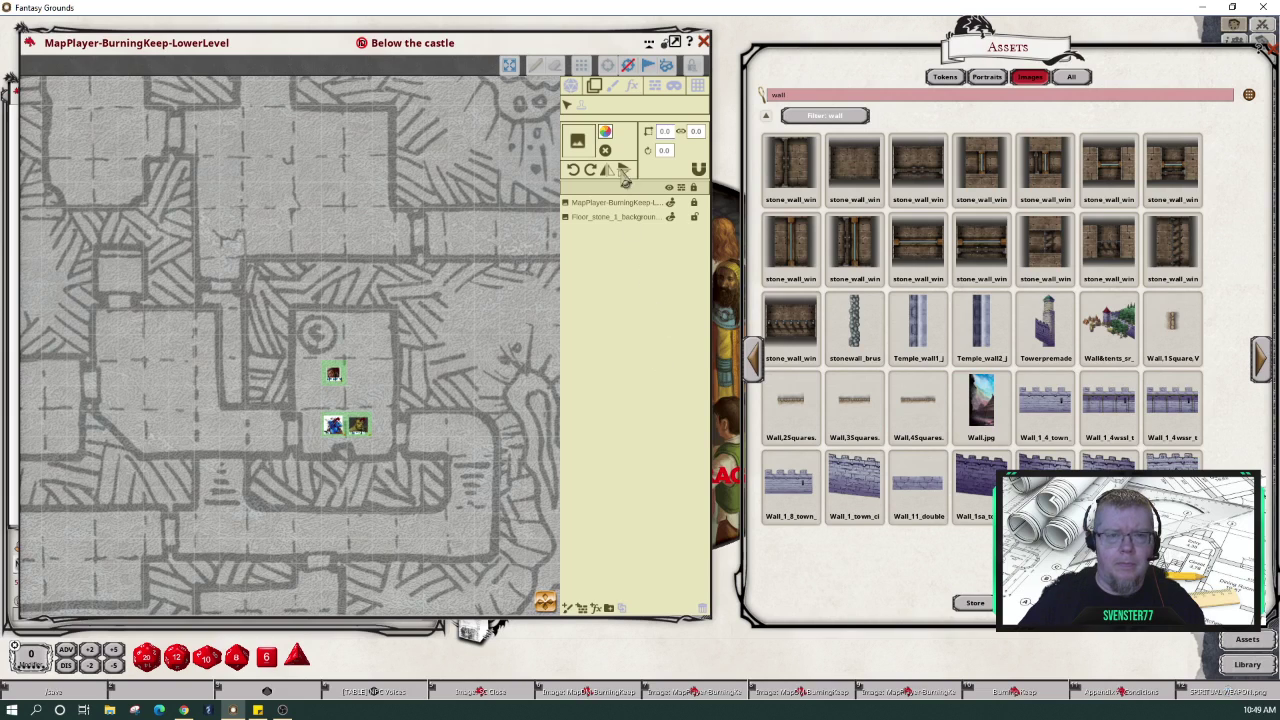
- Load the stonewall brush image as the paint brush and set its size to 0.3 by 1.5
{"action": "left_click", "coordinate": [614, 87]}
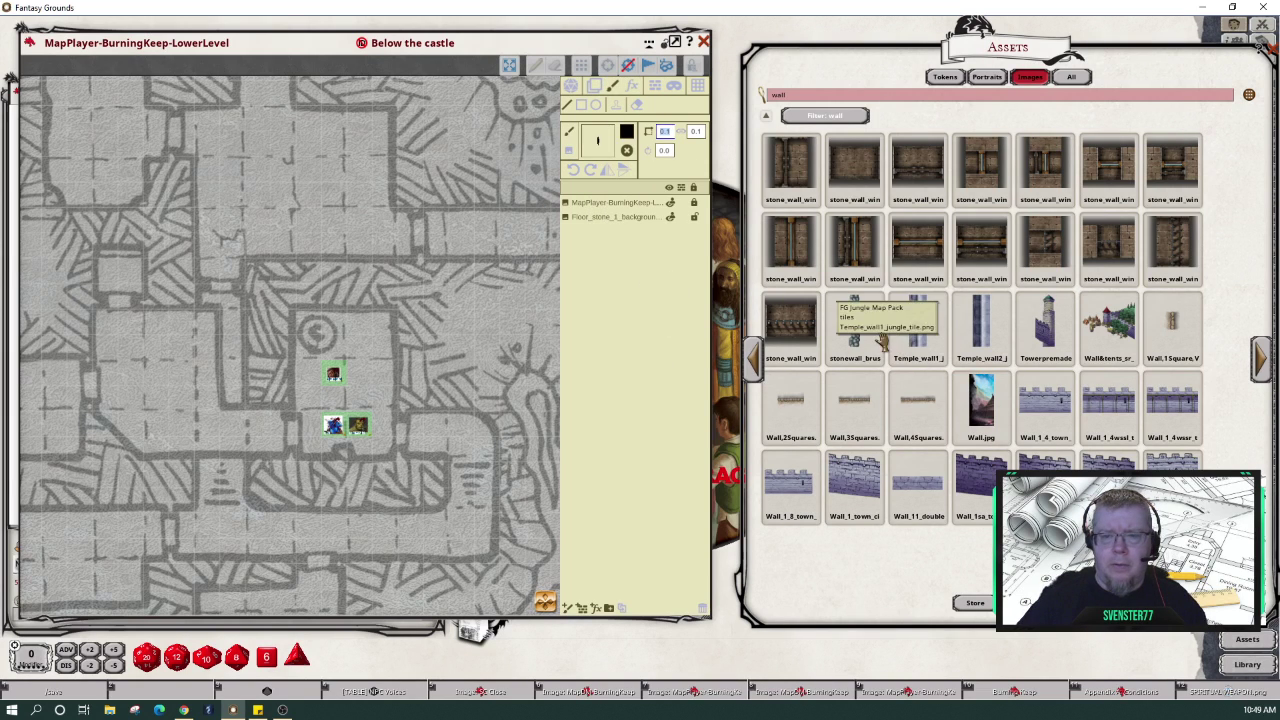
{"action": "left_click_drag", "start_coordinate": [860, 338], "coordinate": [598, 140]}
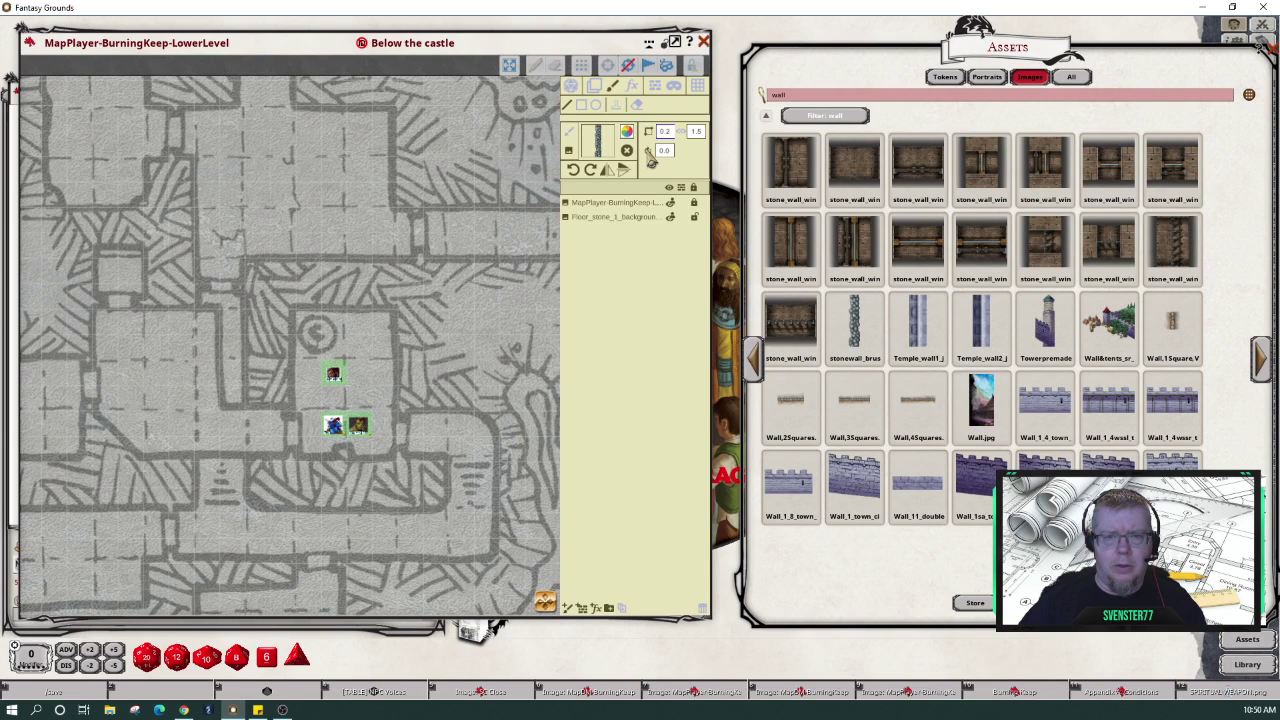
{"action": "left_click", "coordinate": [630, 154]}
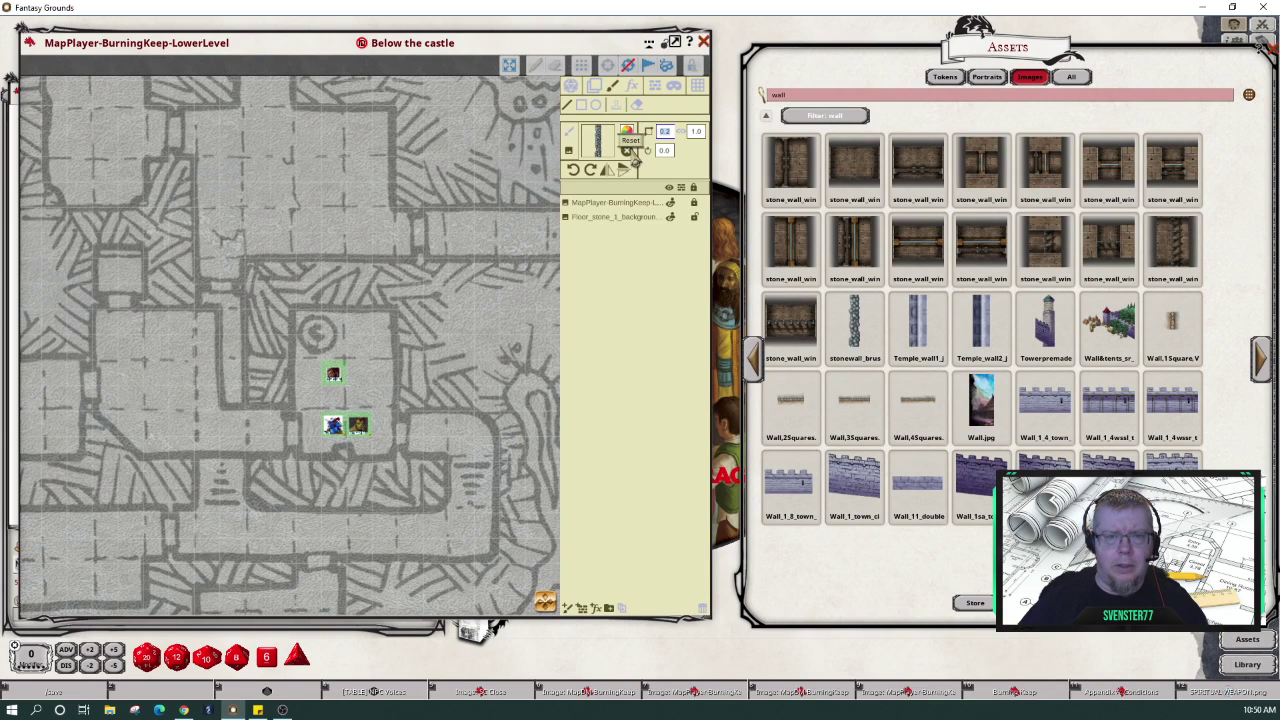
{"action": "left_click", "coordinate": [697, 133]}
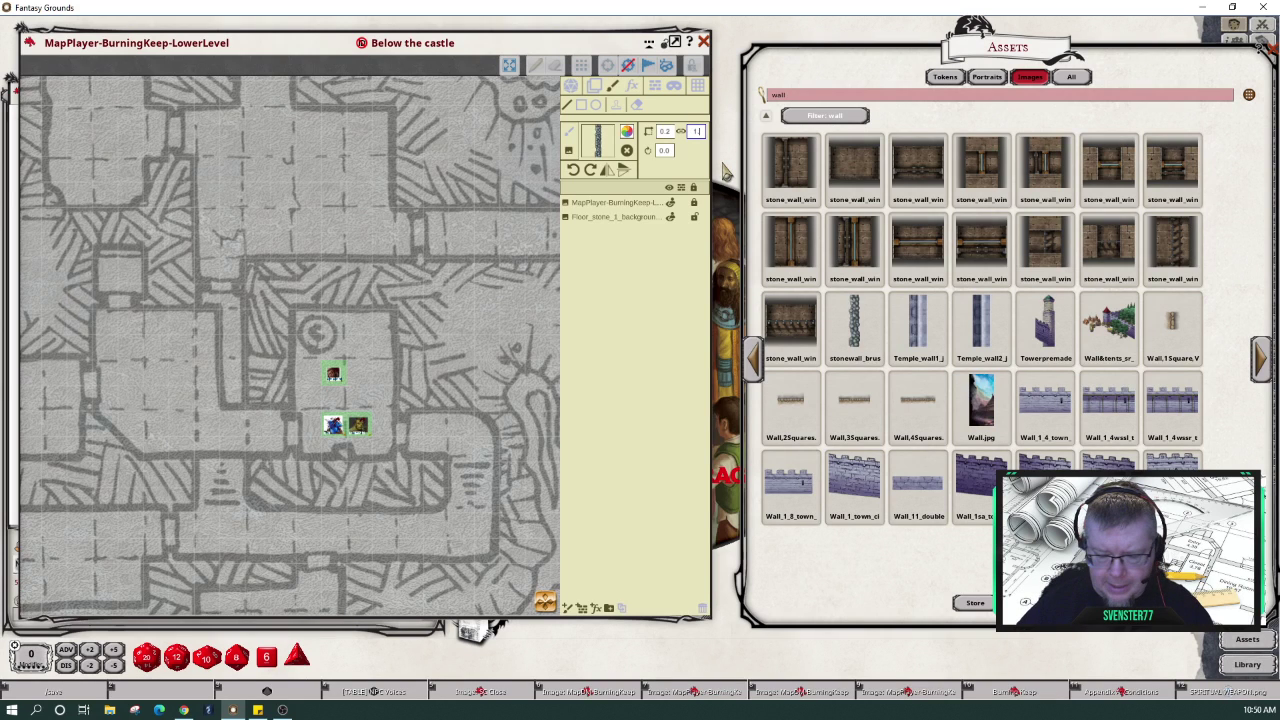
{"action": "type", "text": ".5"}
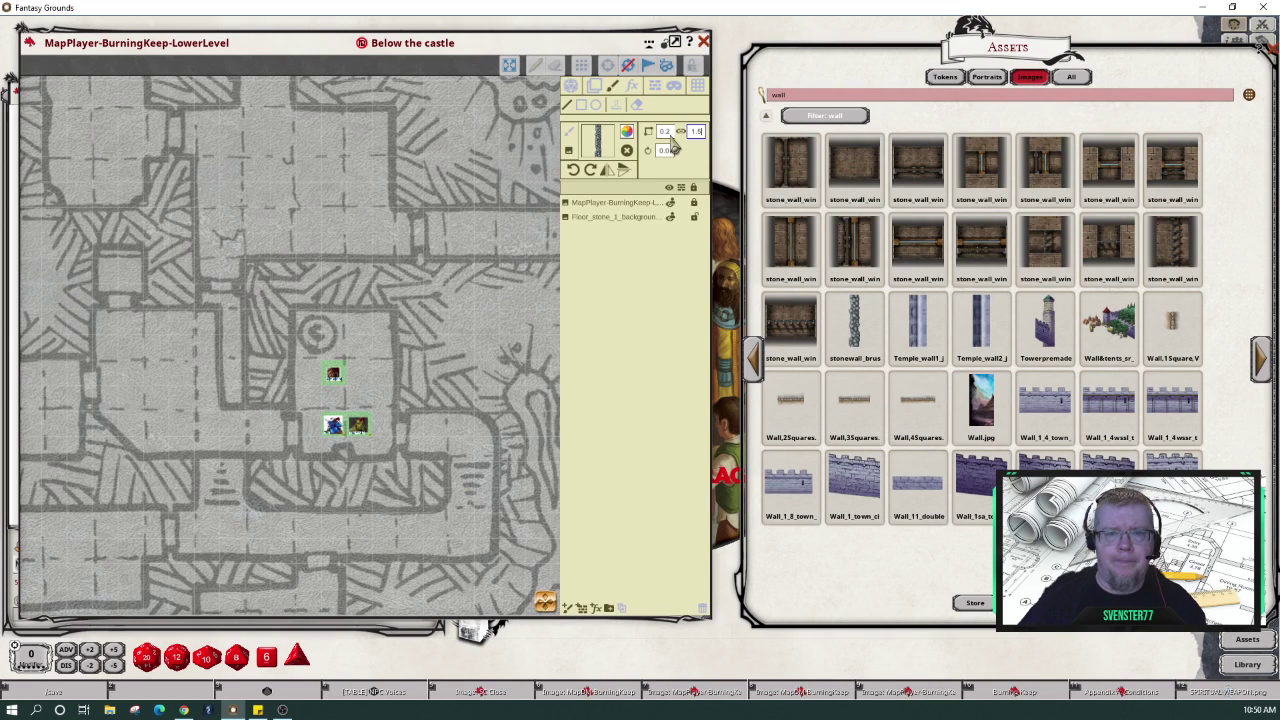
{"action": "scroll", "coordinate": [665, 132], "scroll_direction": "up", "scroll_amount": 1}
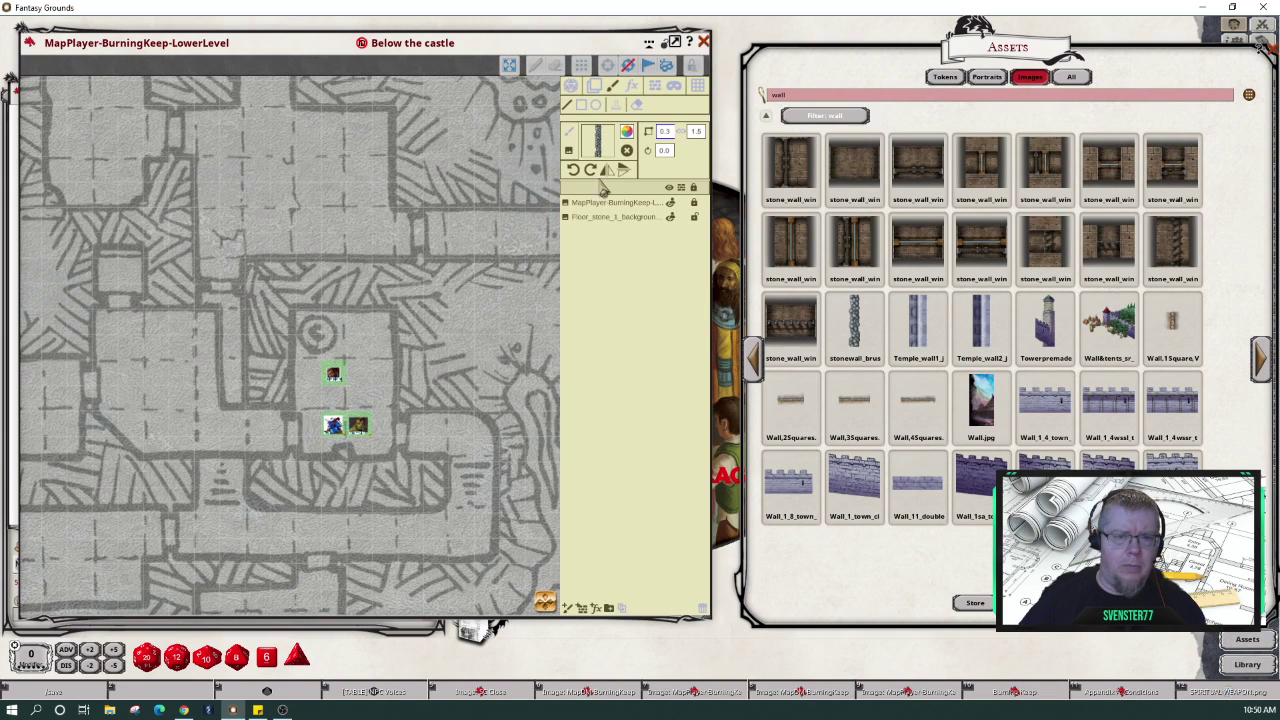
- Add a new painting layer on top of the stack and name it Wall
{"action": "left_click", "coordinate": [574, 618]}
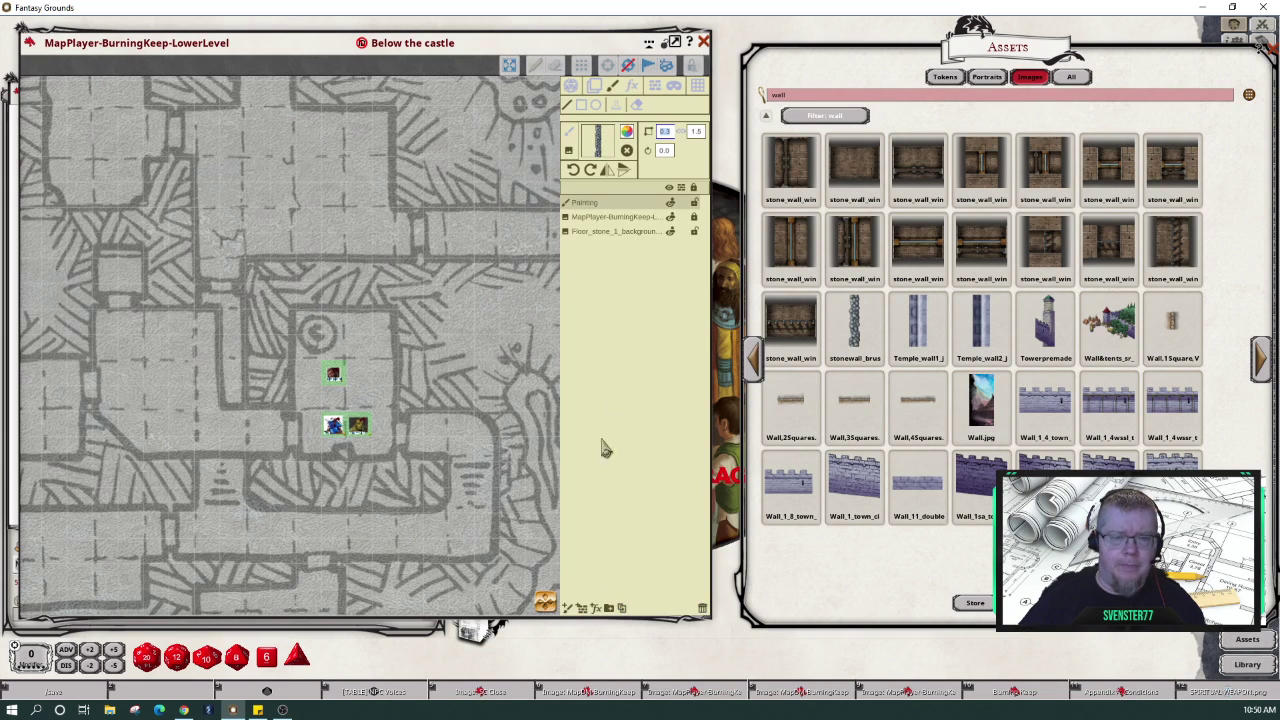
{"action": "double_click", "coordinate": [604, 203]}
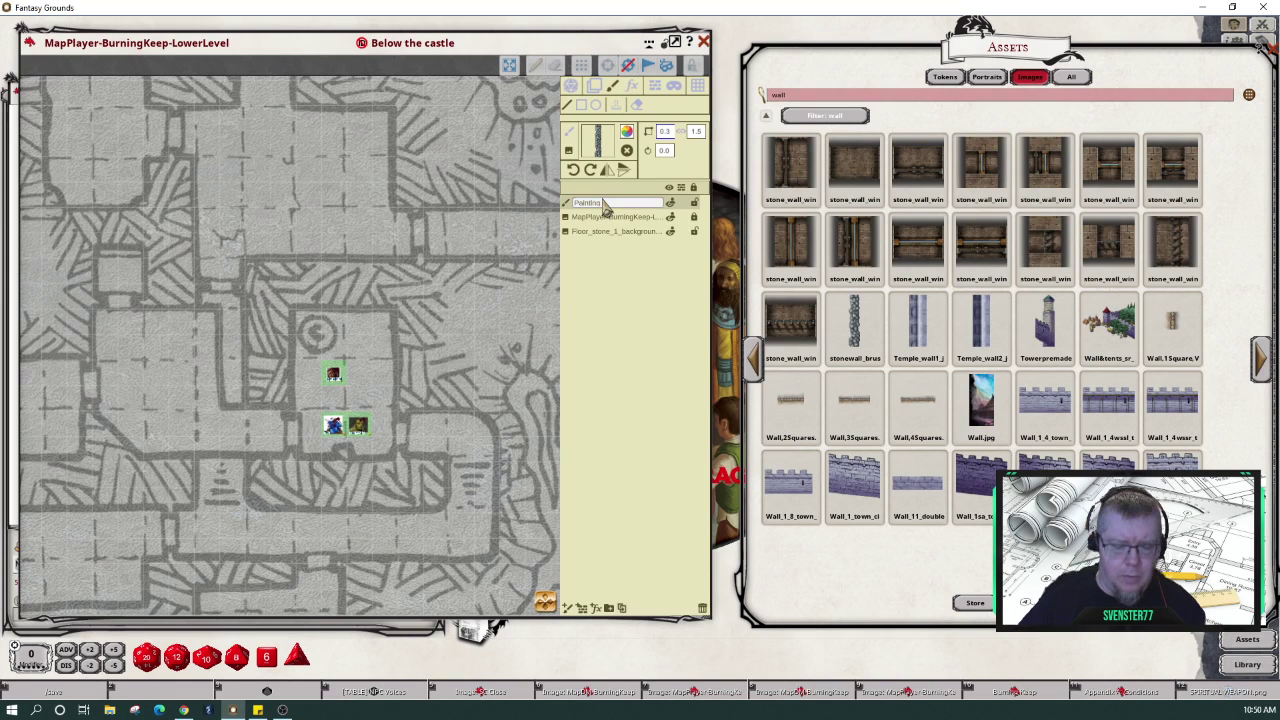
{"action": "type", "text": "P"}
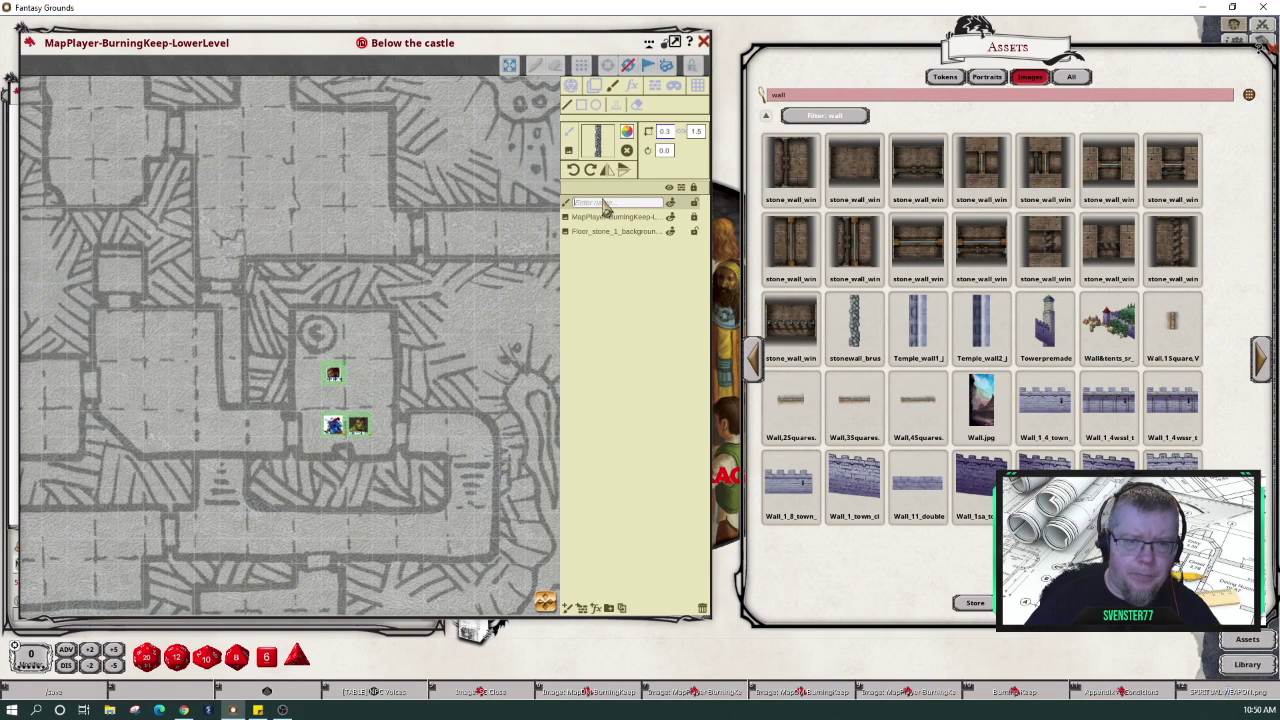
{"action": "key", "text": "BackSpace"}
{"action": "type", "text": "Wall"}
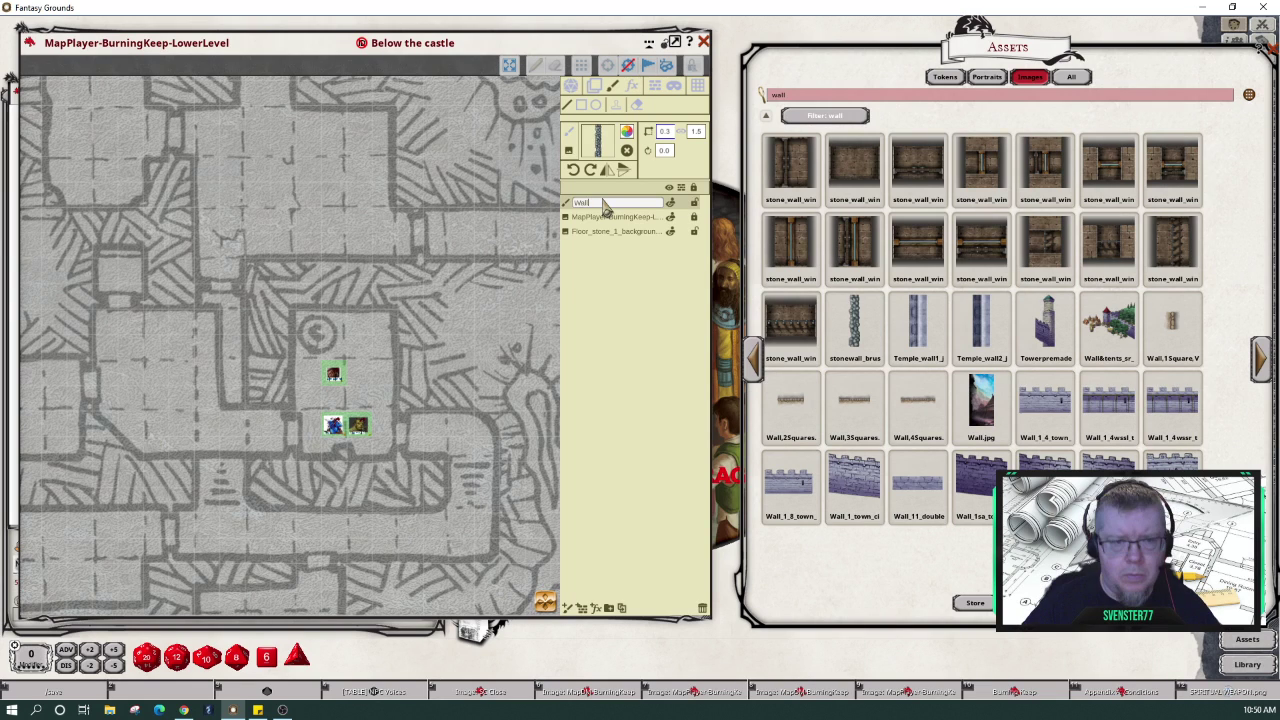
- Rename the new painting layer Walls and paint a stone wall along the north edge of the northwest room
{"action": "type", "text": "s"}
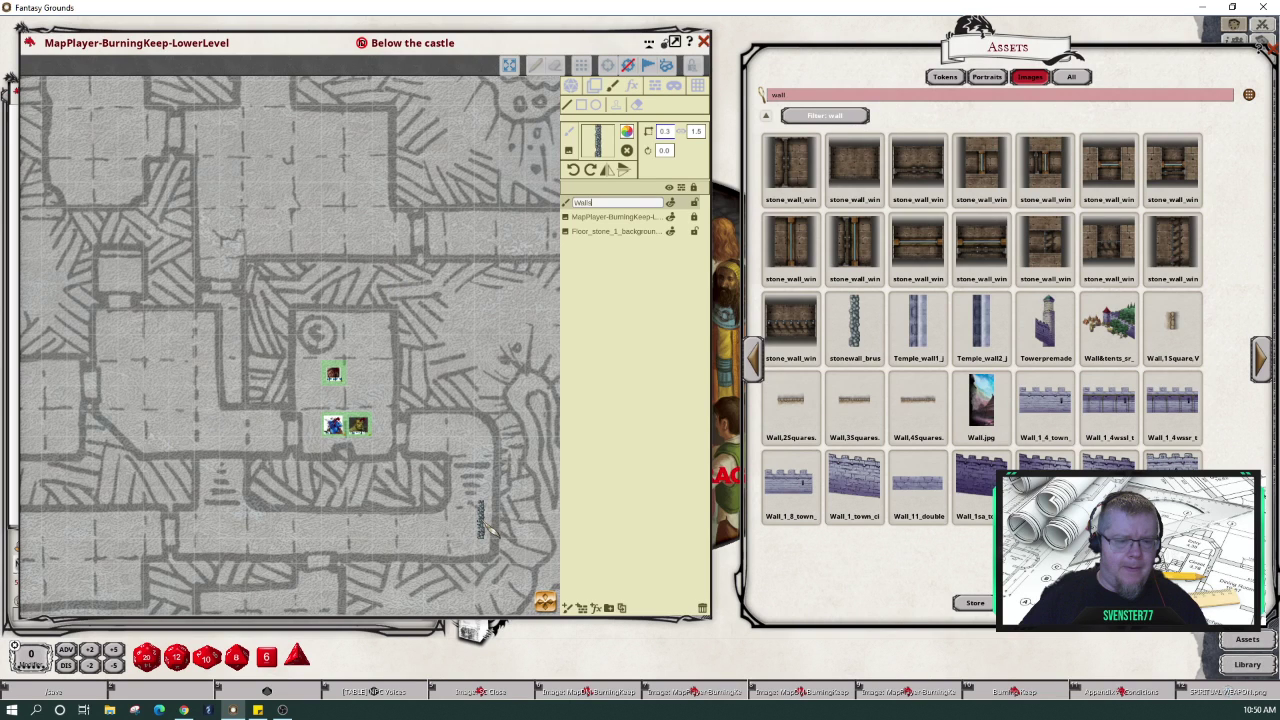
{"action": "scroll", "coordinate": [452, 564], "scroll_direction": "down", "scroll_amount": 2}
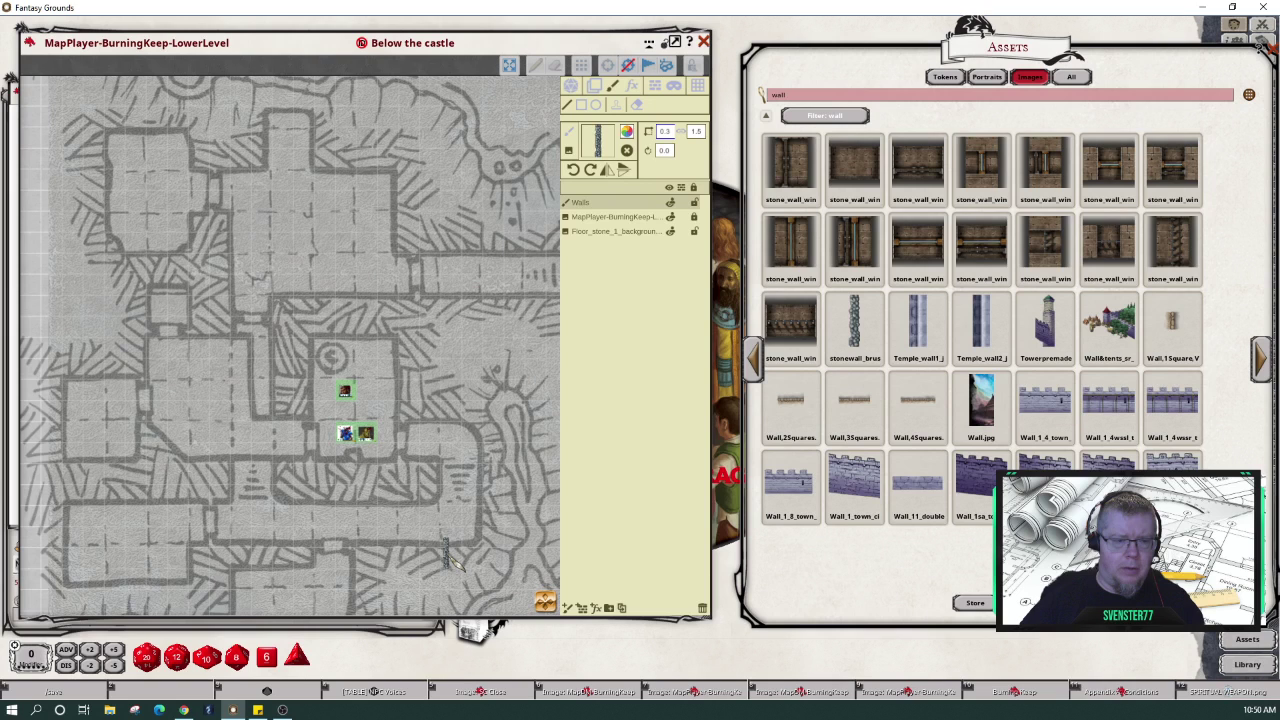
{"action": "scroll", "coordinate": [126, 170], "scroll_direction": "up", "scroll_amount": 1}
{"action": "scroll", "coordinate": [136, 179], "scroll_direction": "up", "scroll_amount": 2}
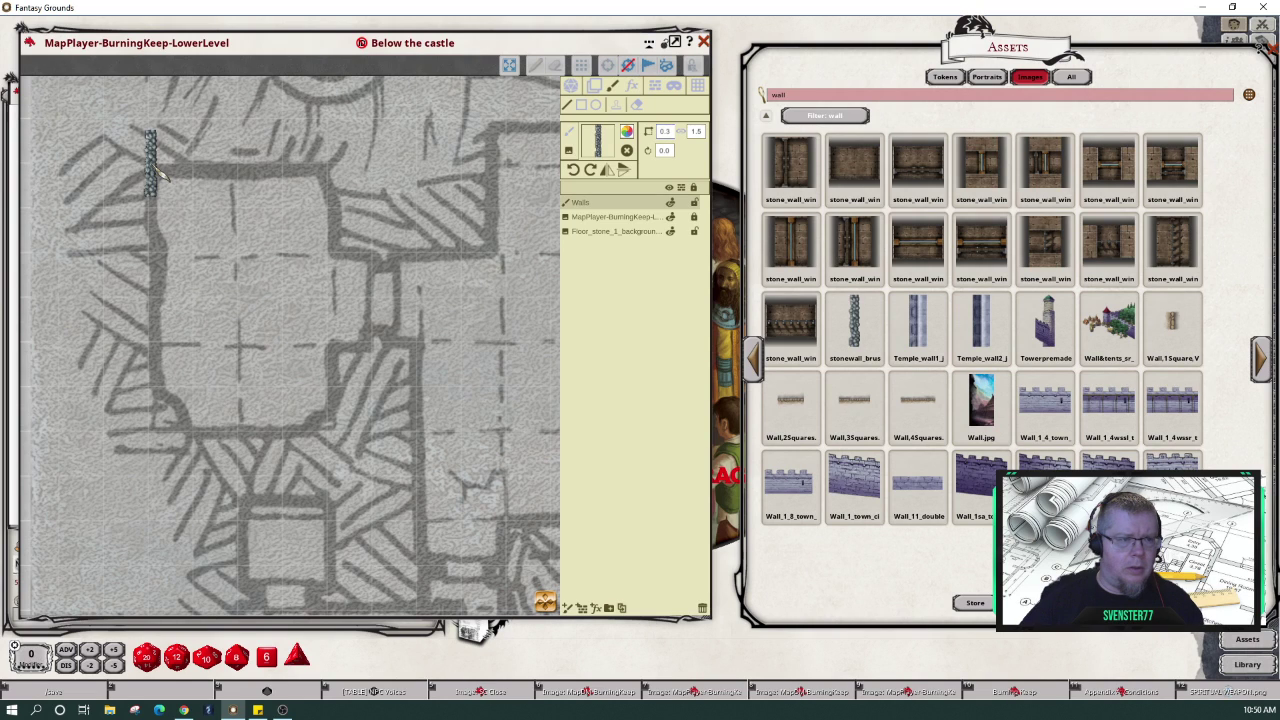
{"action": "left_click", "coordinate": [156, 166]}
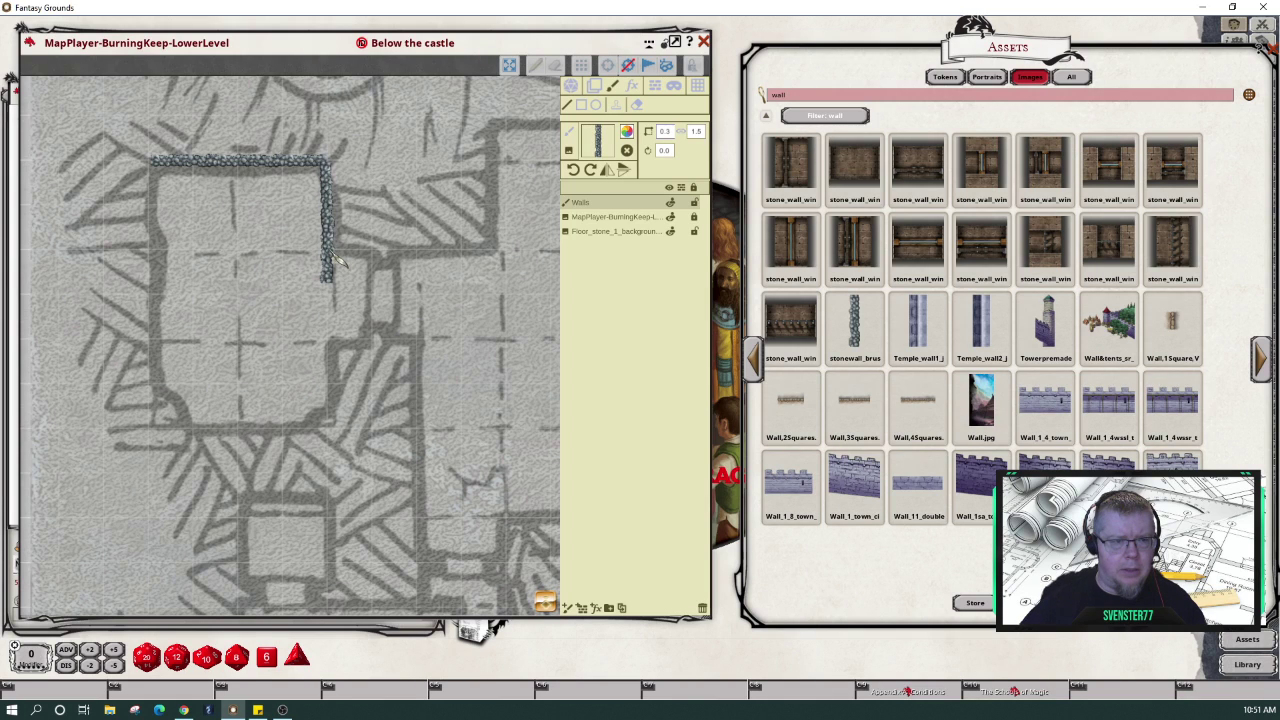
- Paint the wall down the northwest room's upper east side and along the passage's north edge to the neighbouring large room
{"action": "left_click", "coordinate": [488, 249]}
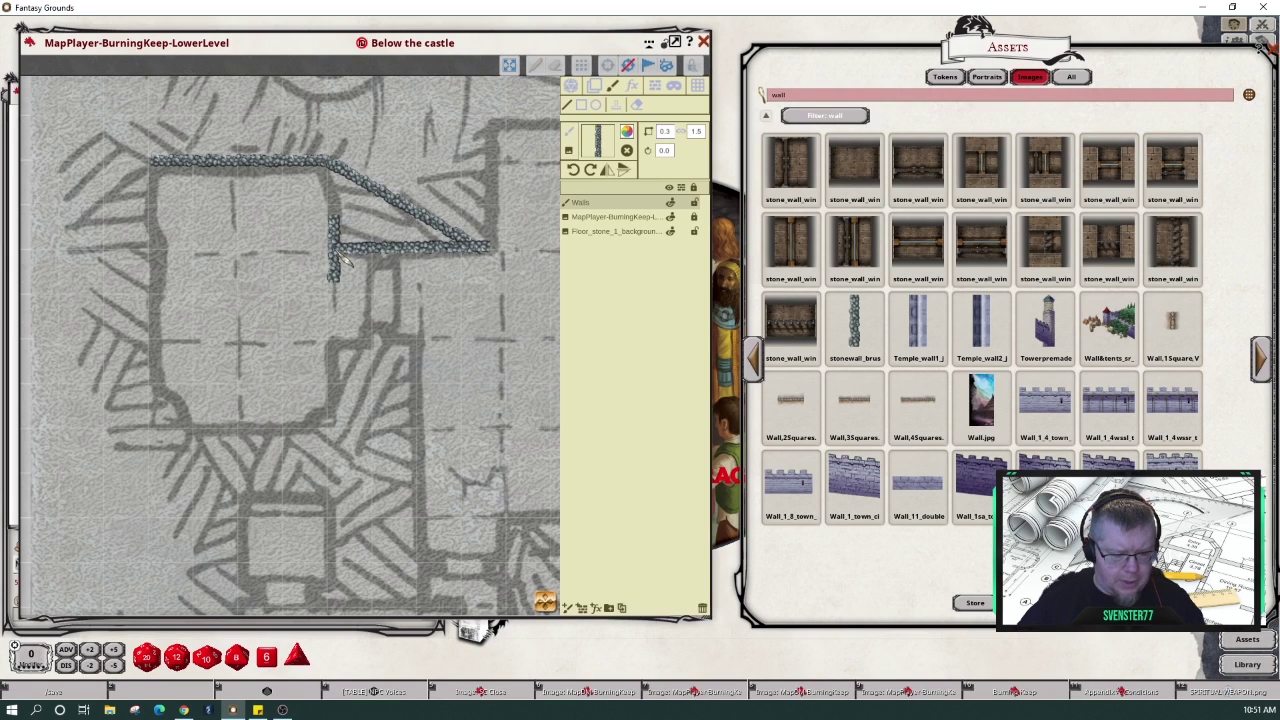
{"action": "key", "text": "ctrl+z"}
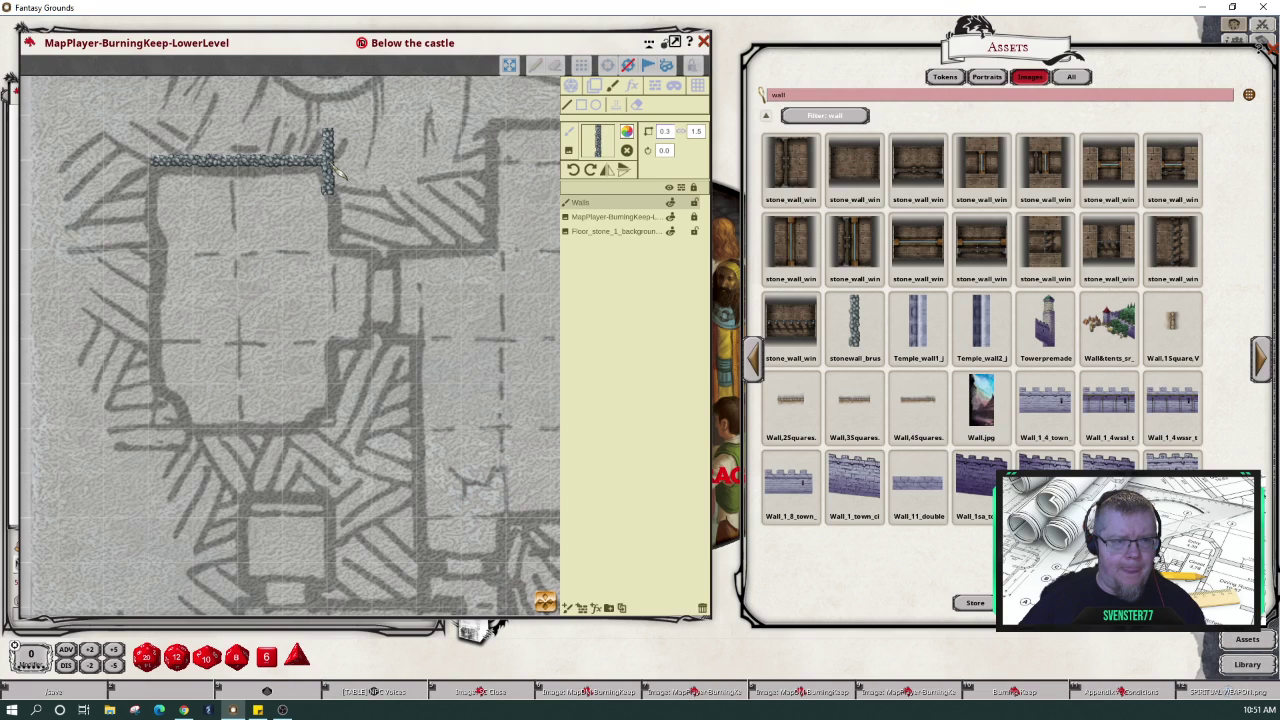
{"action": "left_click_drag", "start_coordinate": [337, 172], "coordinate": [334, 260]}
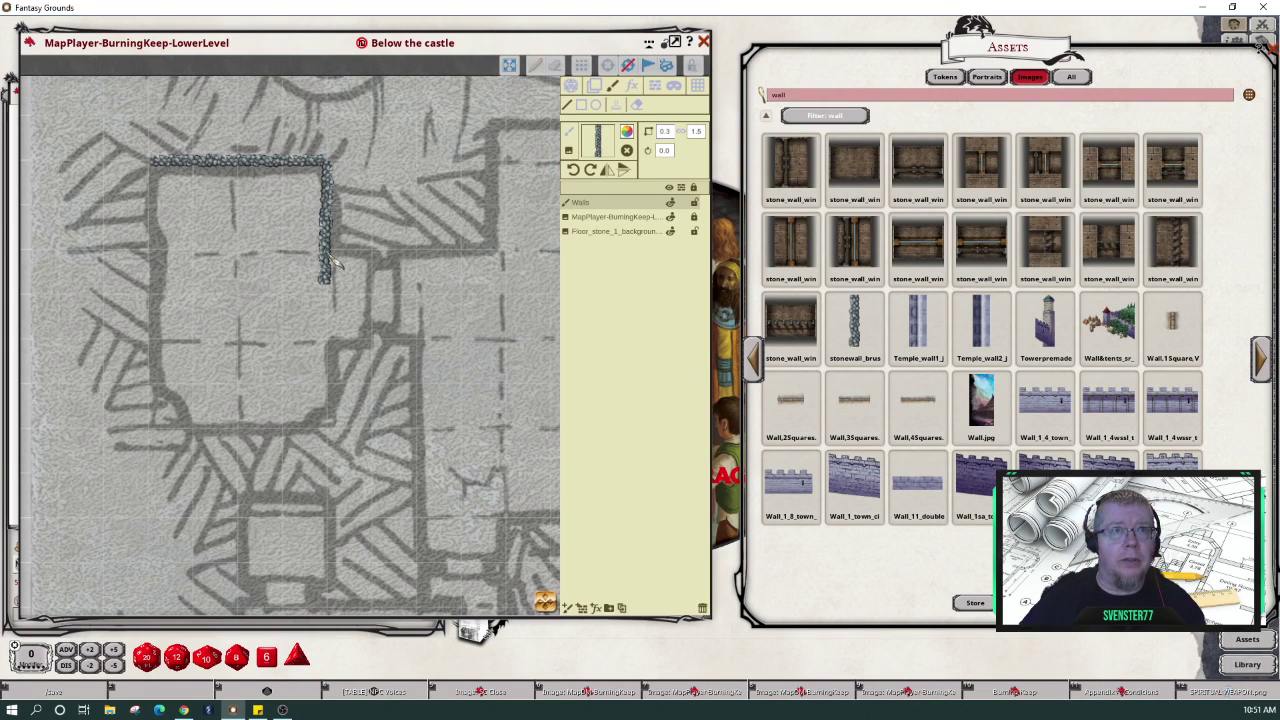
{"action": "left_click", "coordinate": [333, 252]}
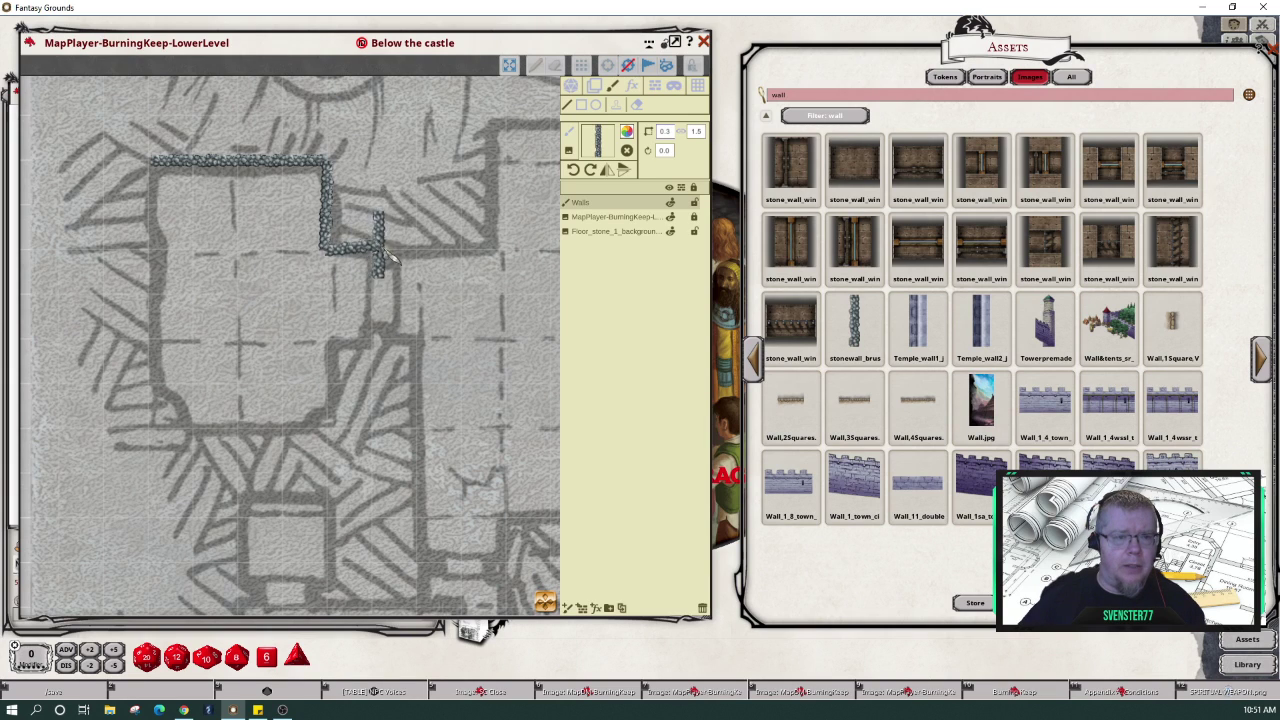
{"action": "left_click", "coordinate": [420, 248]}
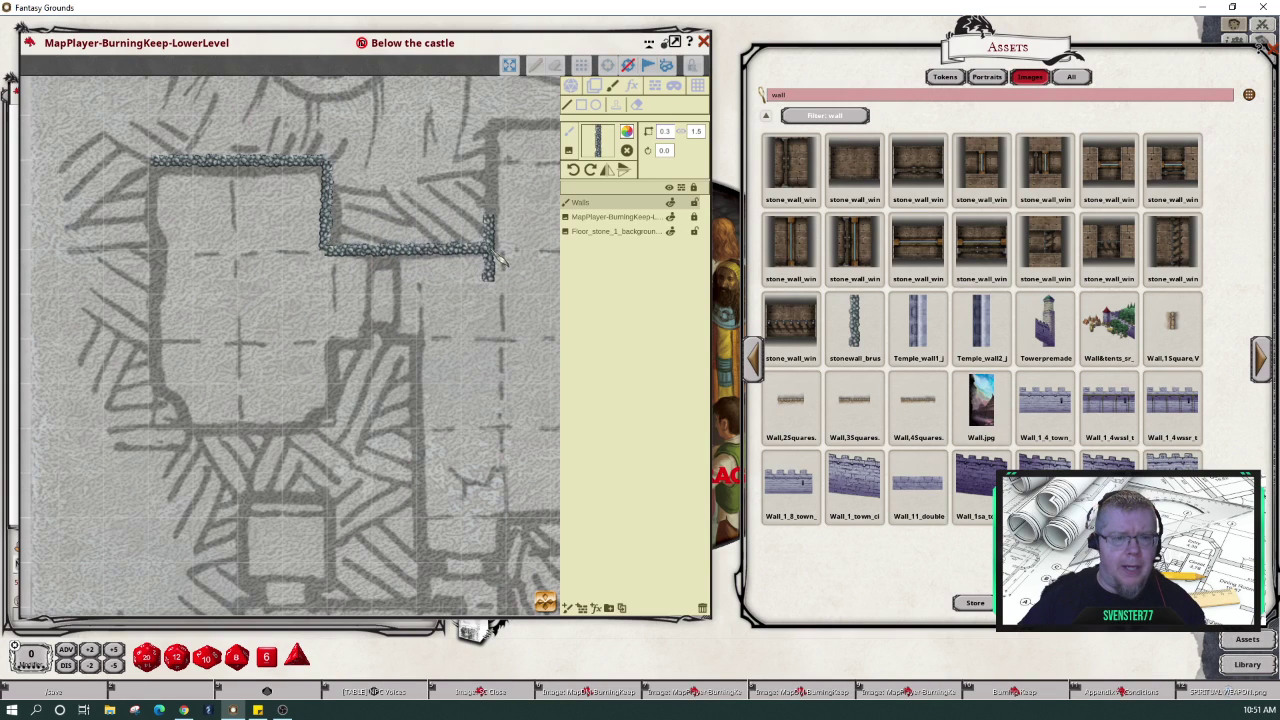
{"action": "left_click", "coordinate": [500, 256]}
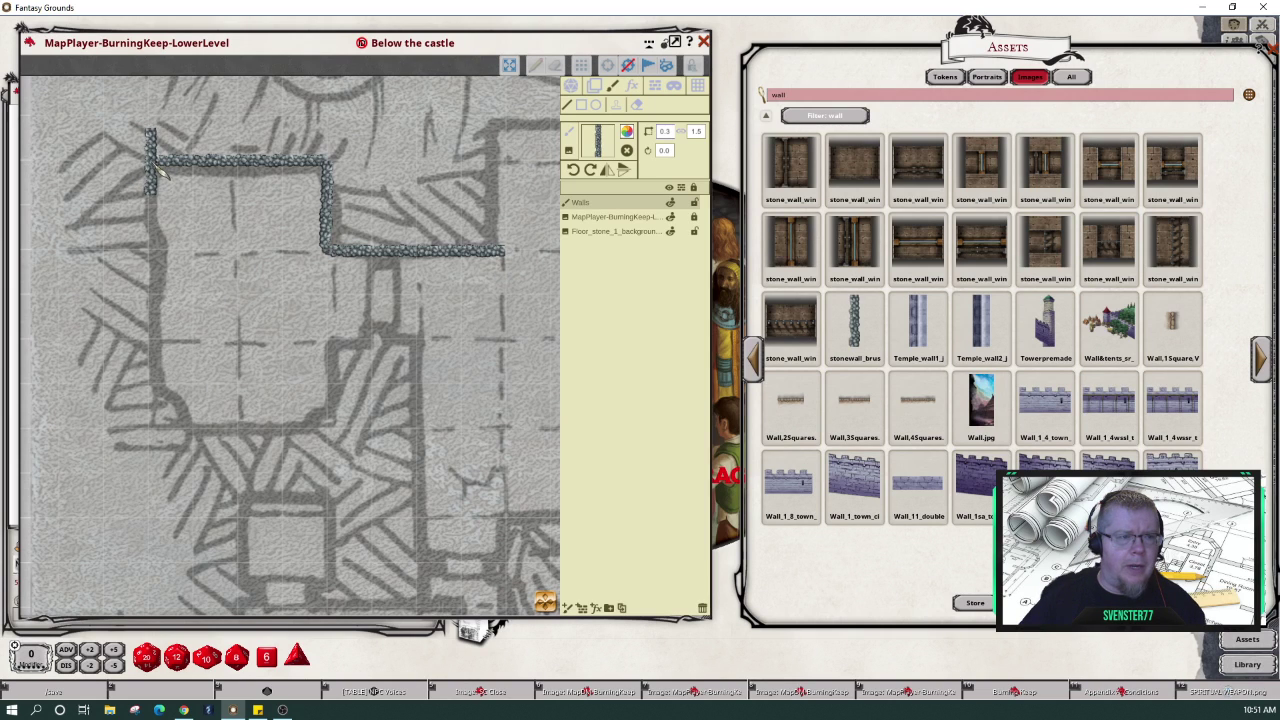
- Paint the northwest room's west wall, slanted corner, south wall and lower east side, ending along the passage's south edge
{"action": "left_click_drag", "start_coordinate": [158, 170], "coordinate": [163, 345]}
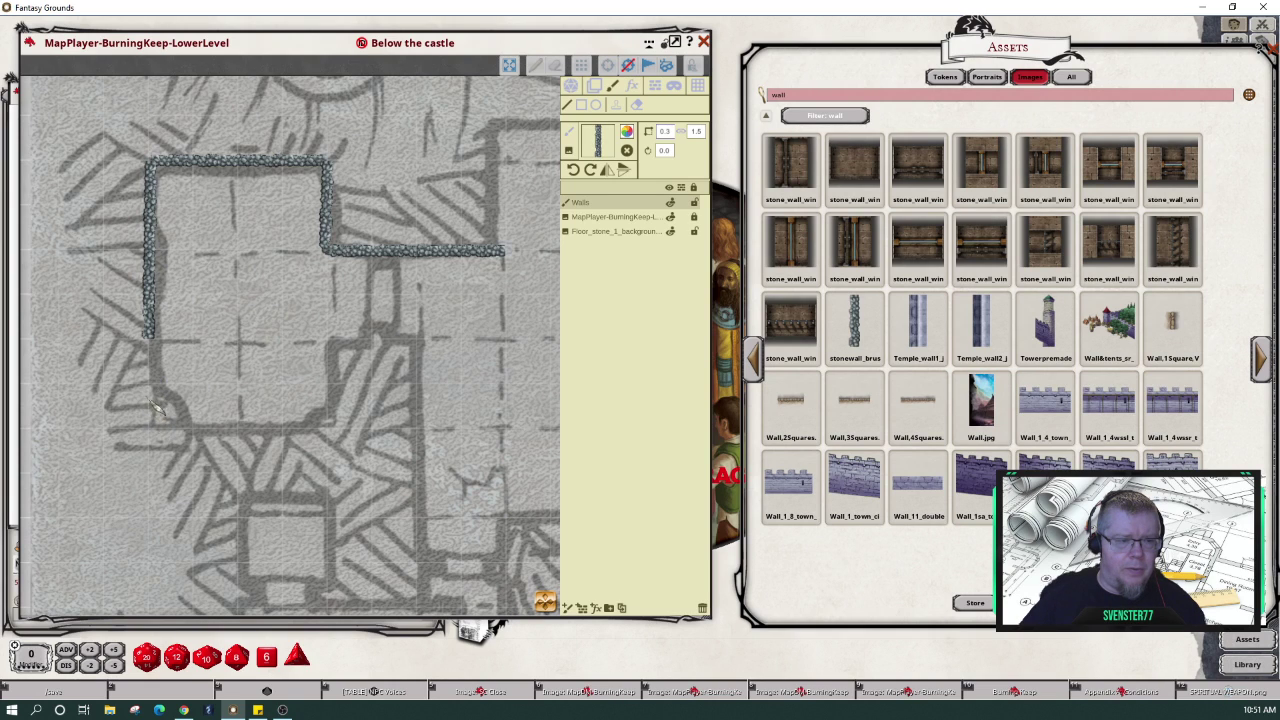
{"action": "left_click", "coordinate": [156, 392]}
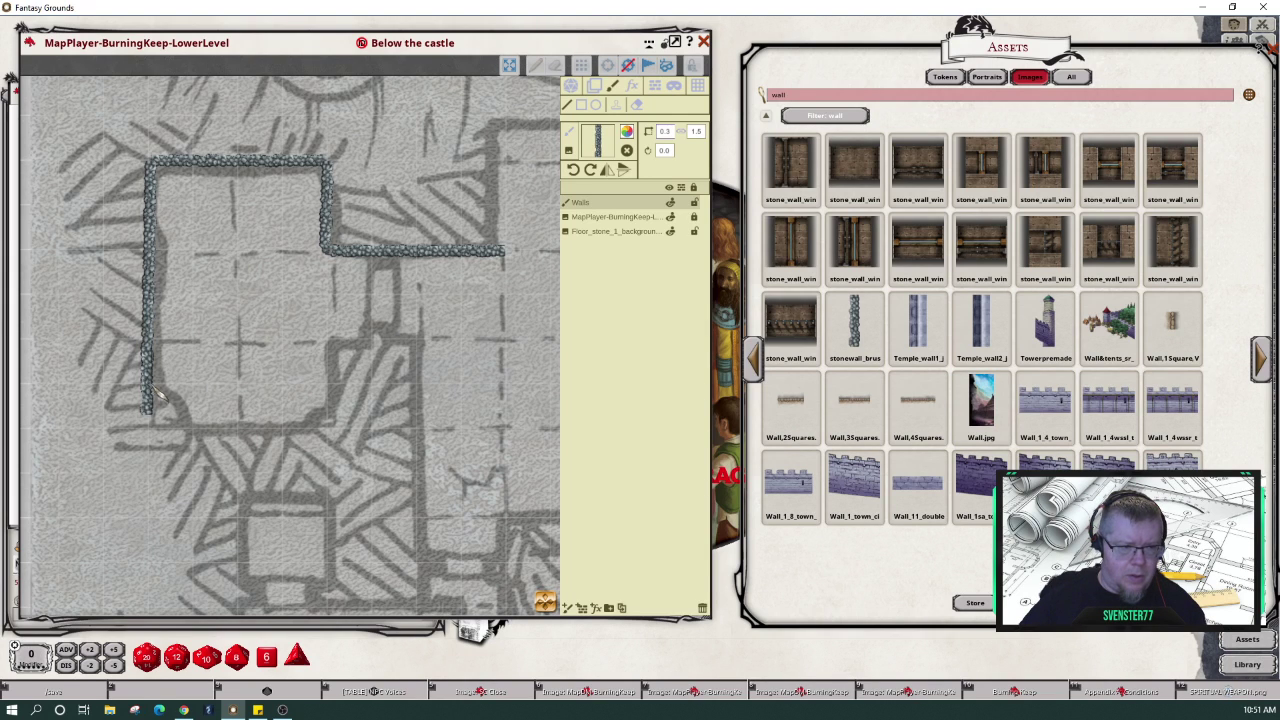
{"action": "left_click", "coordinate": [196, 437]}
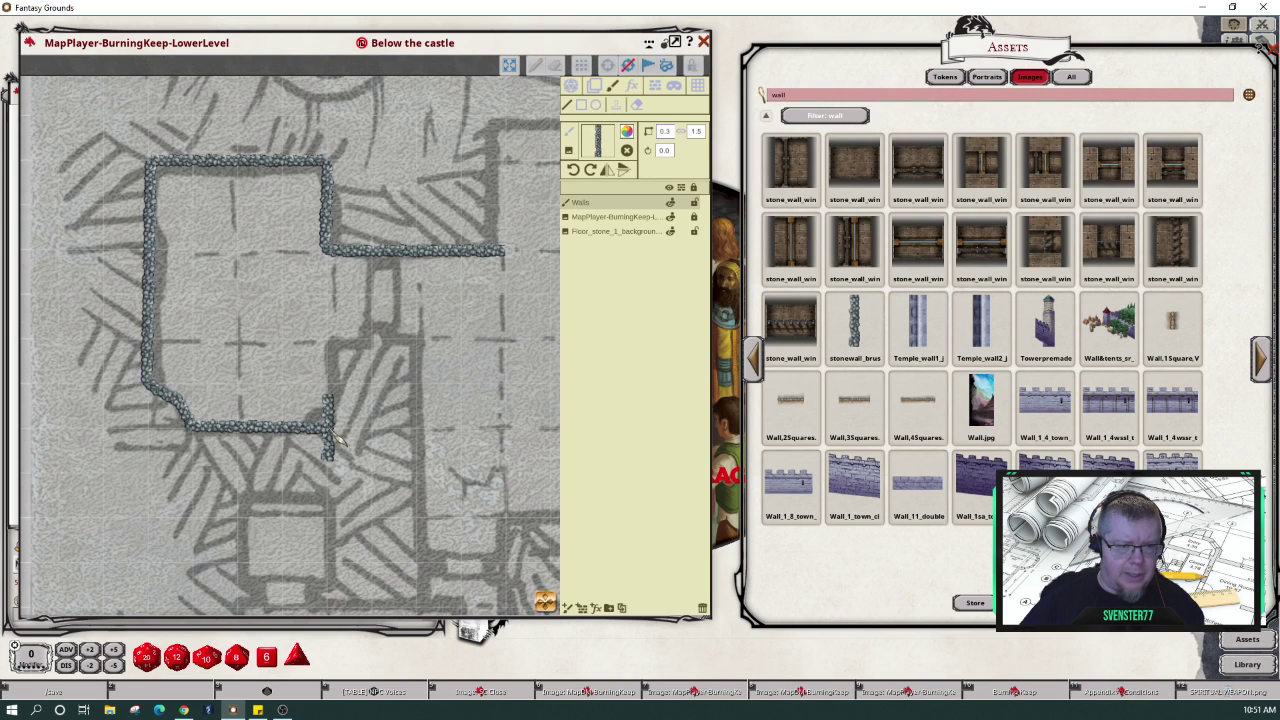
{"action": "left_click", "coordinate": [328, 431]}
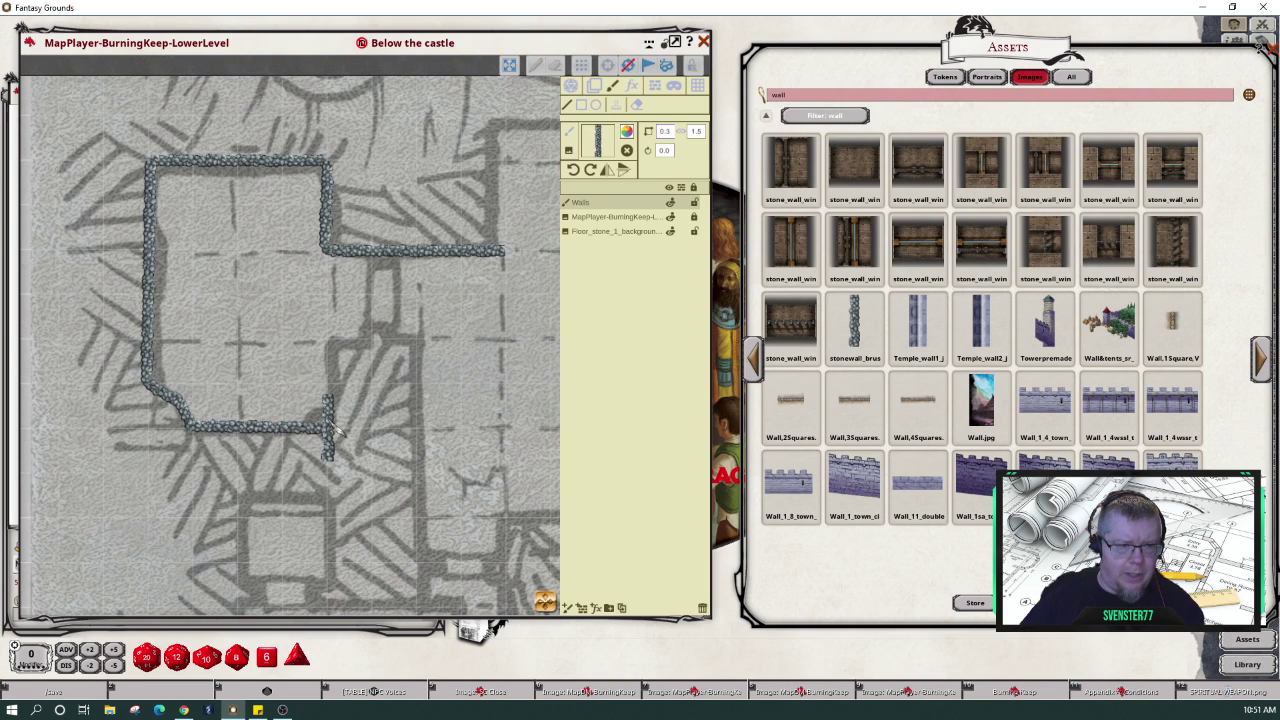
{"action": "left_click", "coordinate": [358, 344]}
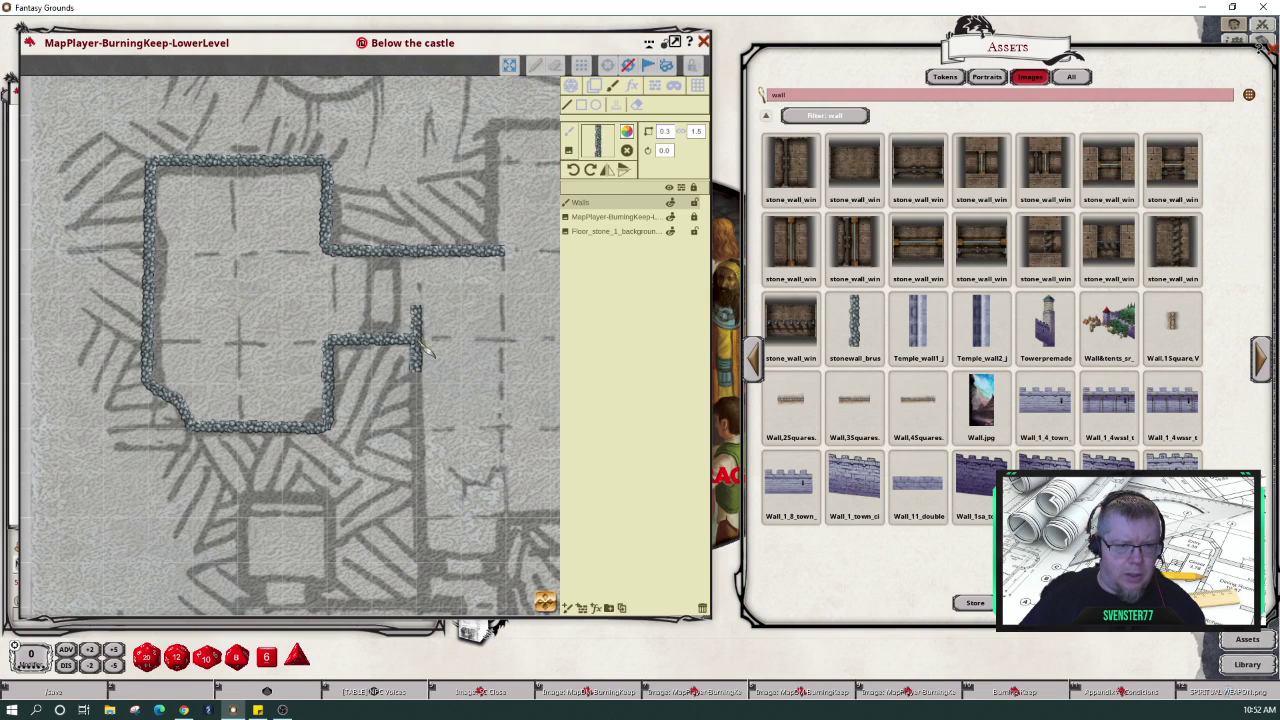
{"action": "left_click", "coordinate": [415, 341]}
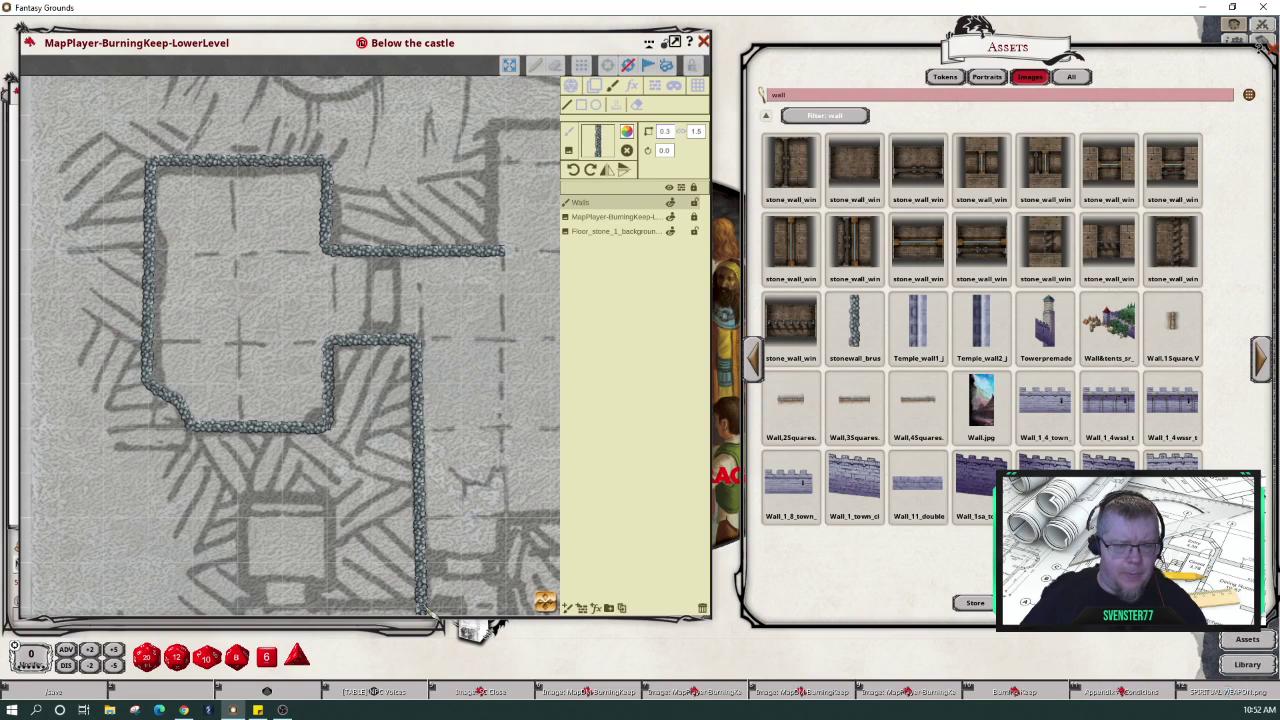
{"action": "left_click", "coordinate": [422, 612]}
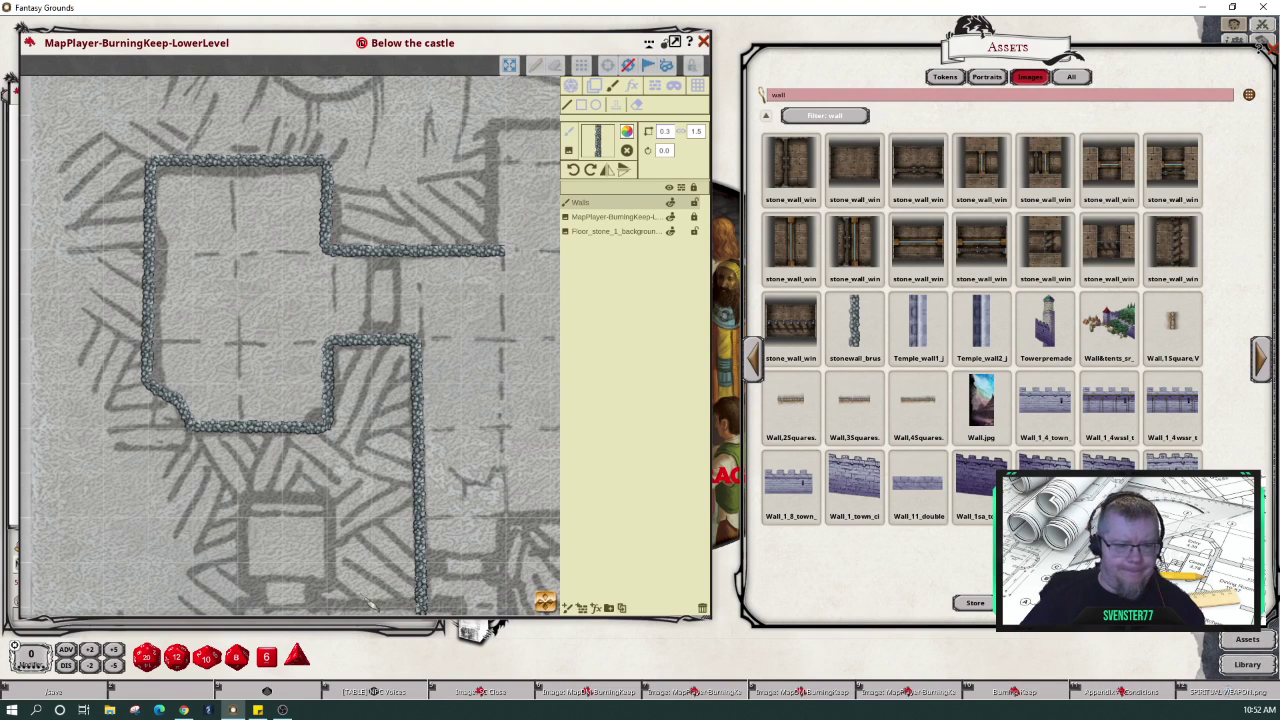
{"action": "left_click", "coordinate": [340, 600]}
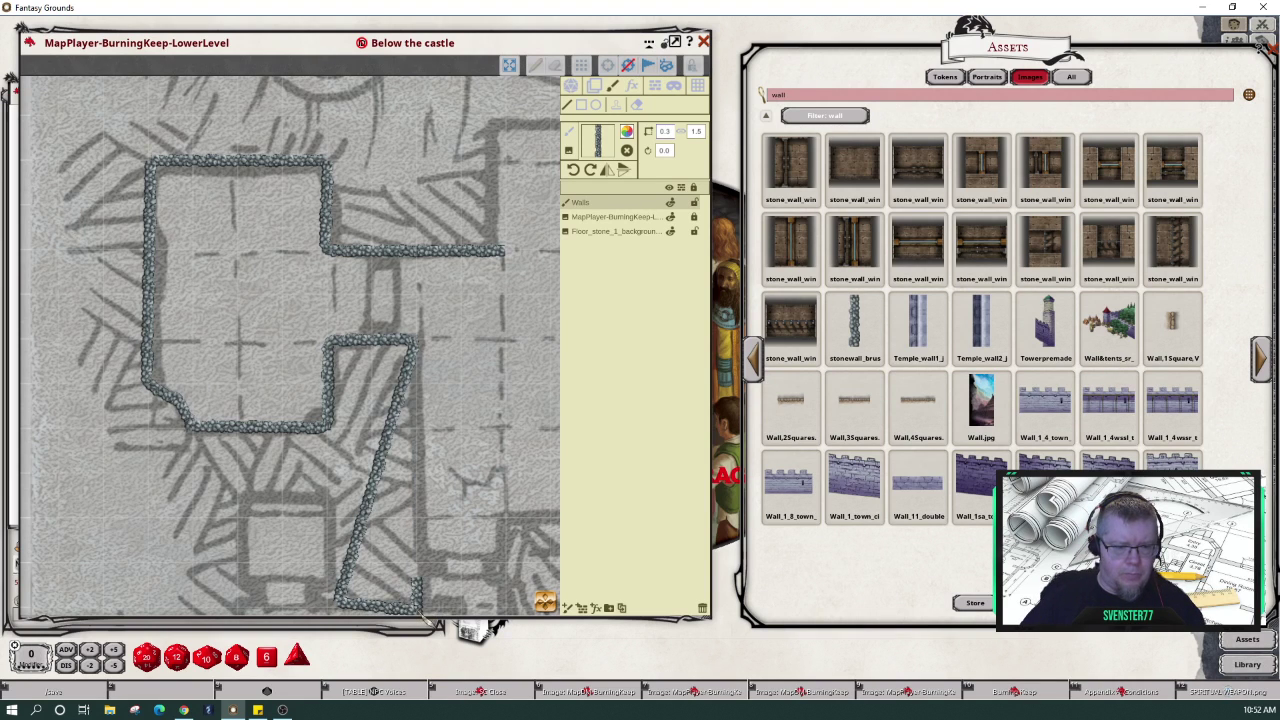
{"action": "key", "text": "ctrl+z"}
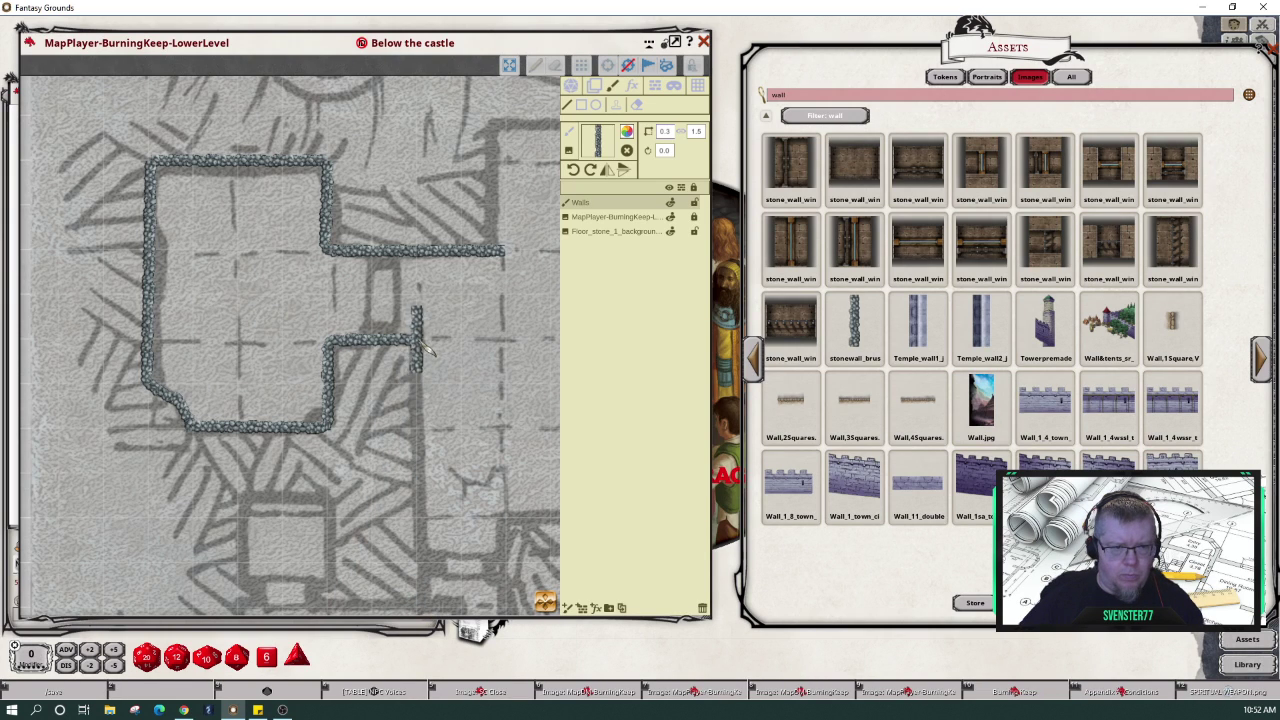
- Paint the wall down the large room's west side, then around the small room's east, north and west sides
{"action": "left_click", "coordinate": [420, 342]}
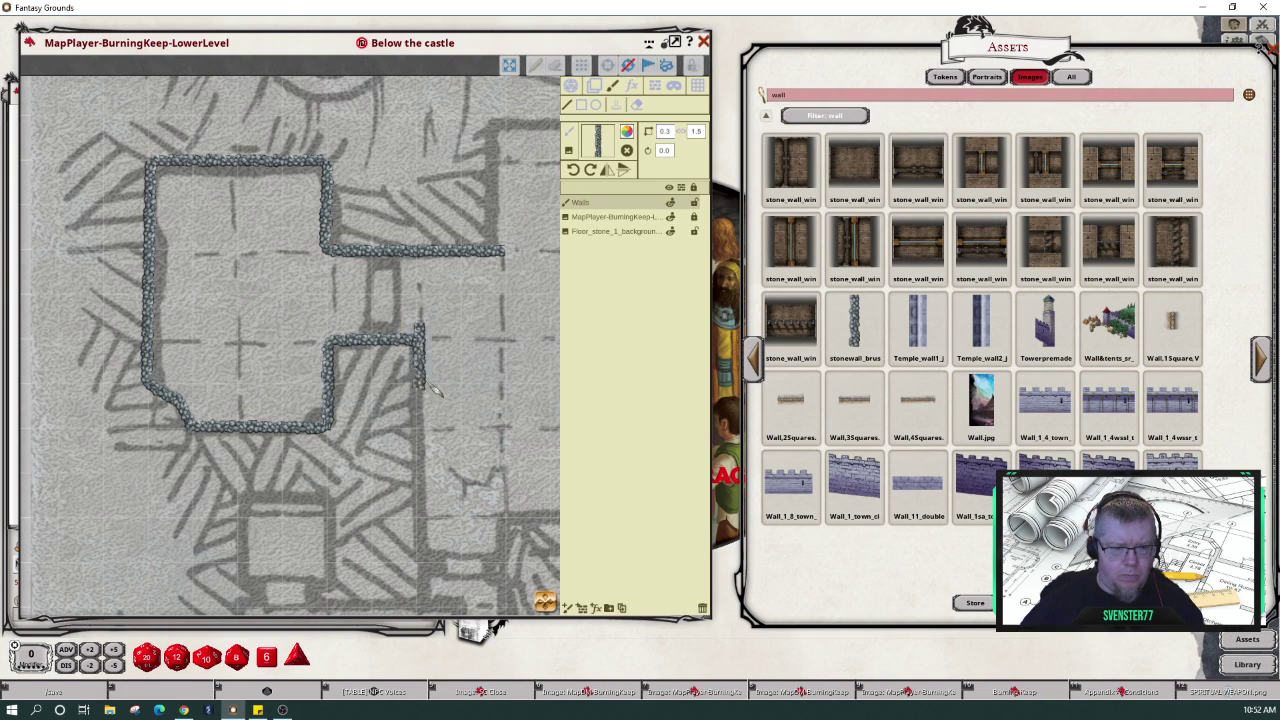
{"action": "left_click", "coordinate": [418, 604]}
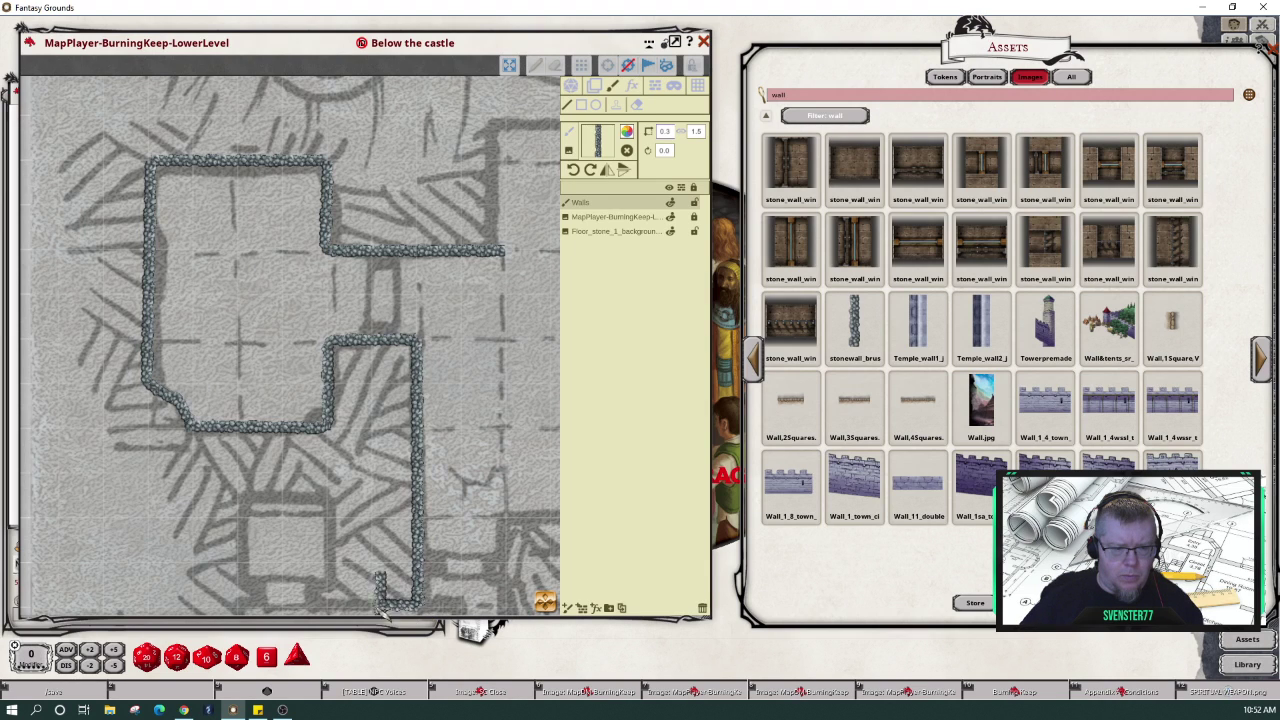
{"action": "left_click", "coordinate": [322, 604]}
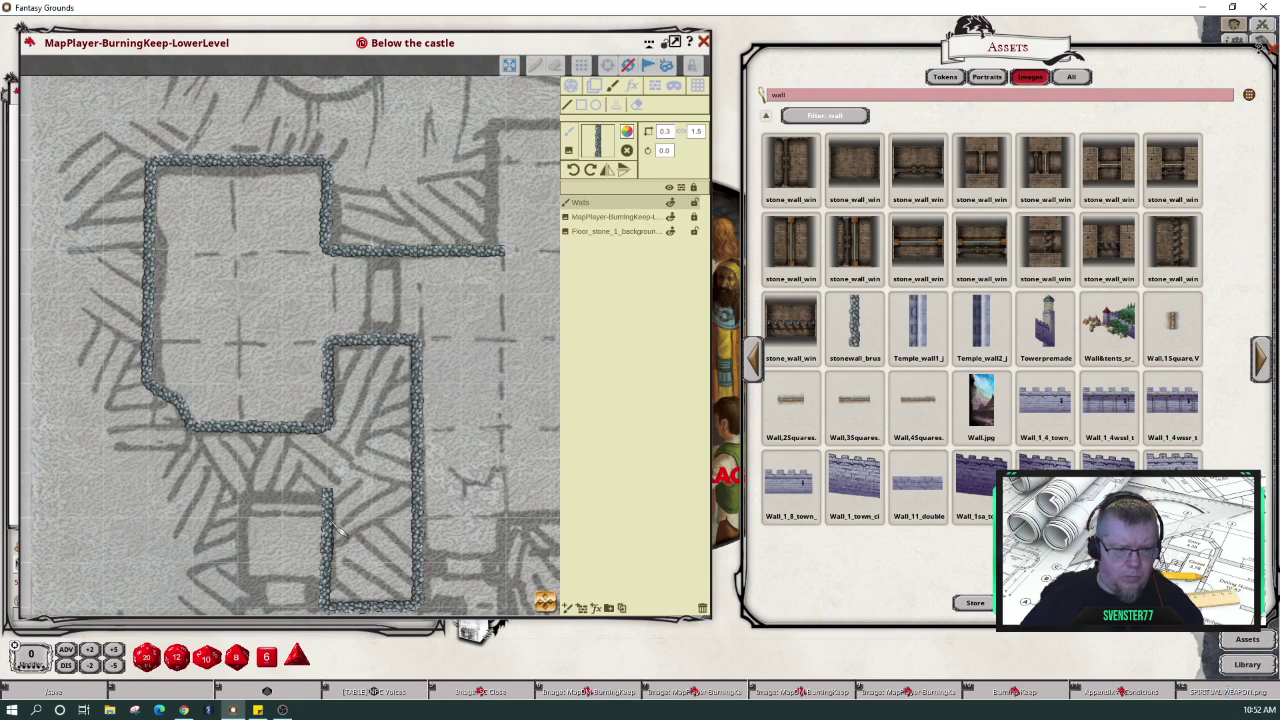
{"action": "left_click", "coordinate": [330, 507]}
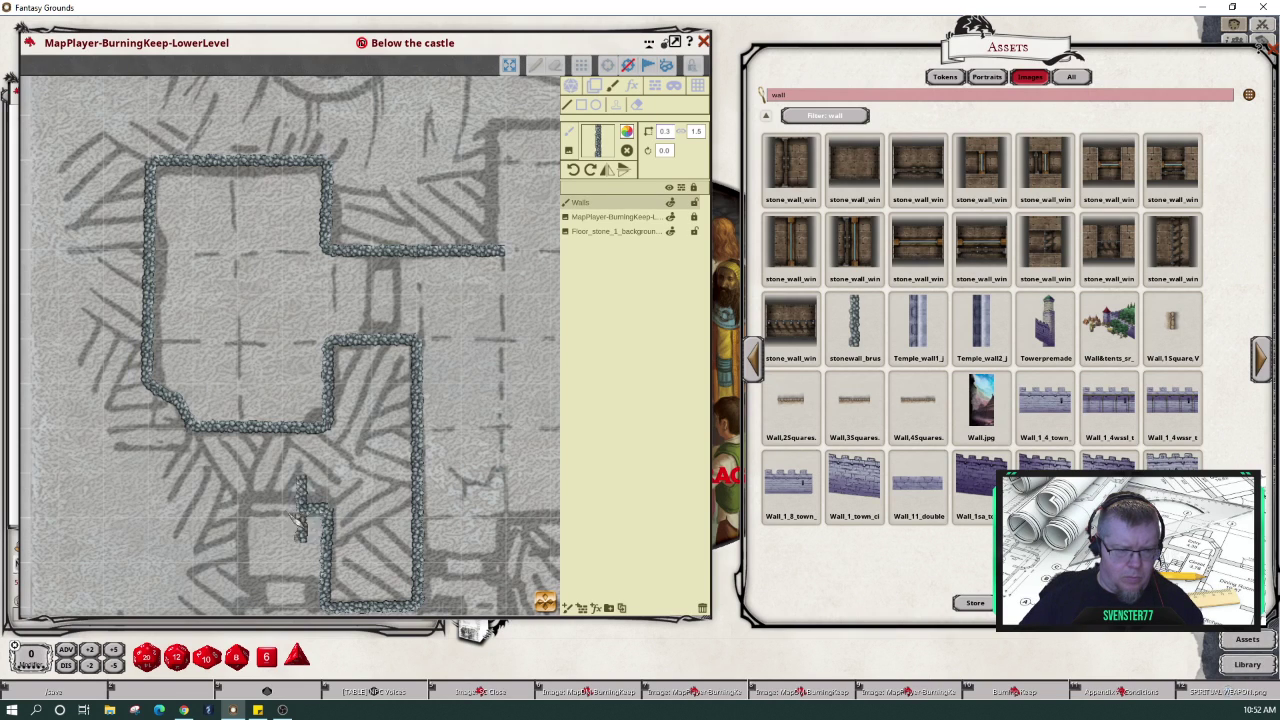
{"action": "left_click", "coordinate": [241, 508]}
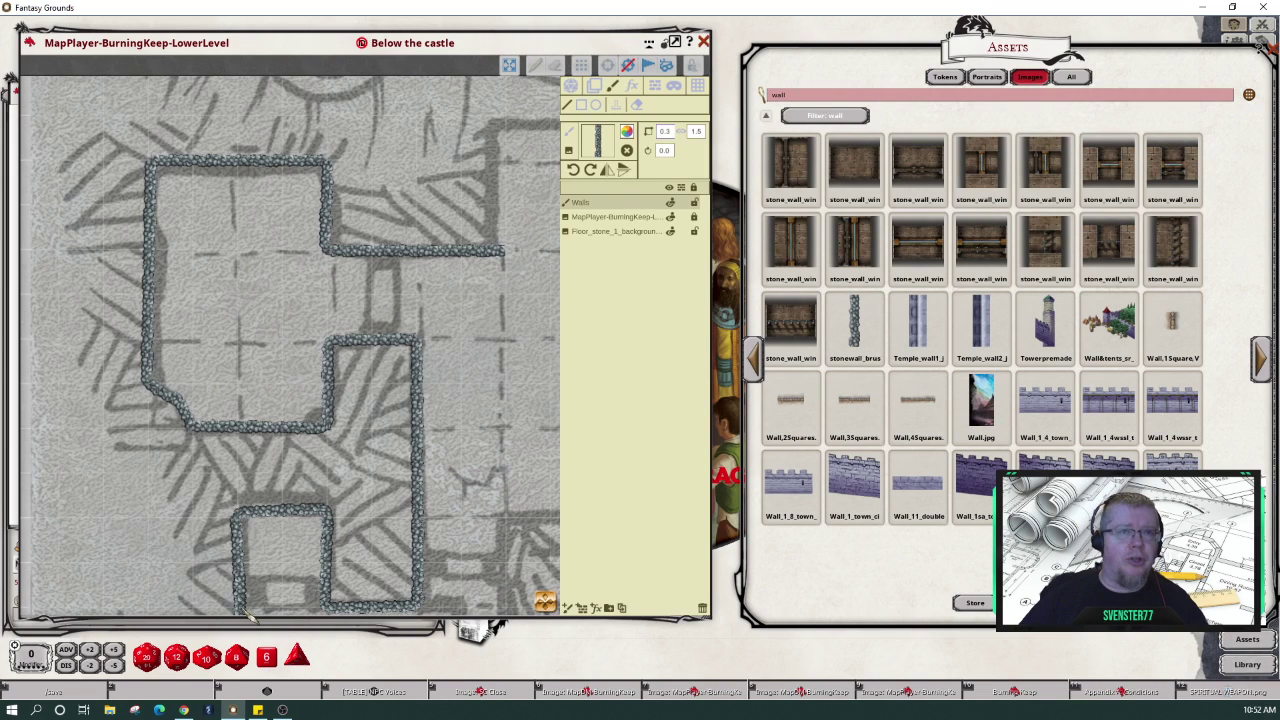
{"action": "mouse_move", "coordinate": [250, 617]}
{"action": "left_mouse_down"}
{"action": "mouse_move", "coordinate": [271, 510]}
{"action": "mouse_move", "coordinate": [266, 258]}
{"action": "mouse_move", "coordinate": [250, 345]}
{"action": "mouse_move", "coordinate": [257, 396]}
{"action": "mouse_move", "coordinate": [252, 382]}
{"action": "mouse_move", "coordinate": [80, 391]}
{"action": "left_mouse_up"}
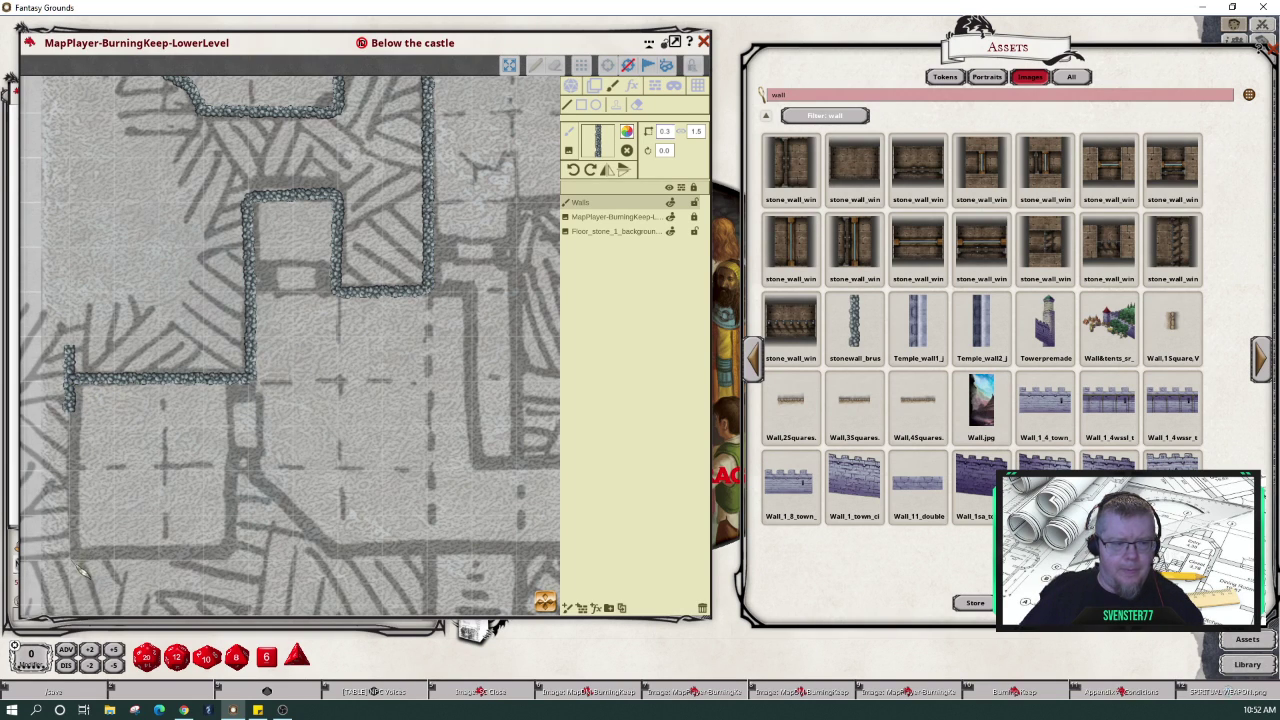
{"action": "left_click_drag", "start_coordinate": [80, 572], "coordinate": [80, 388]}
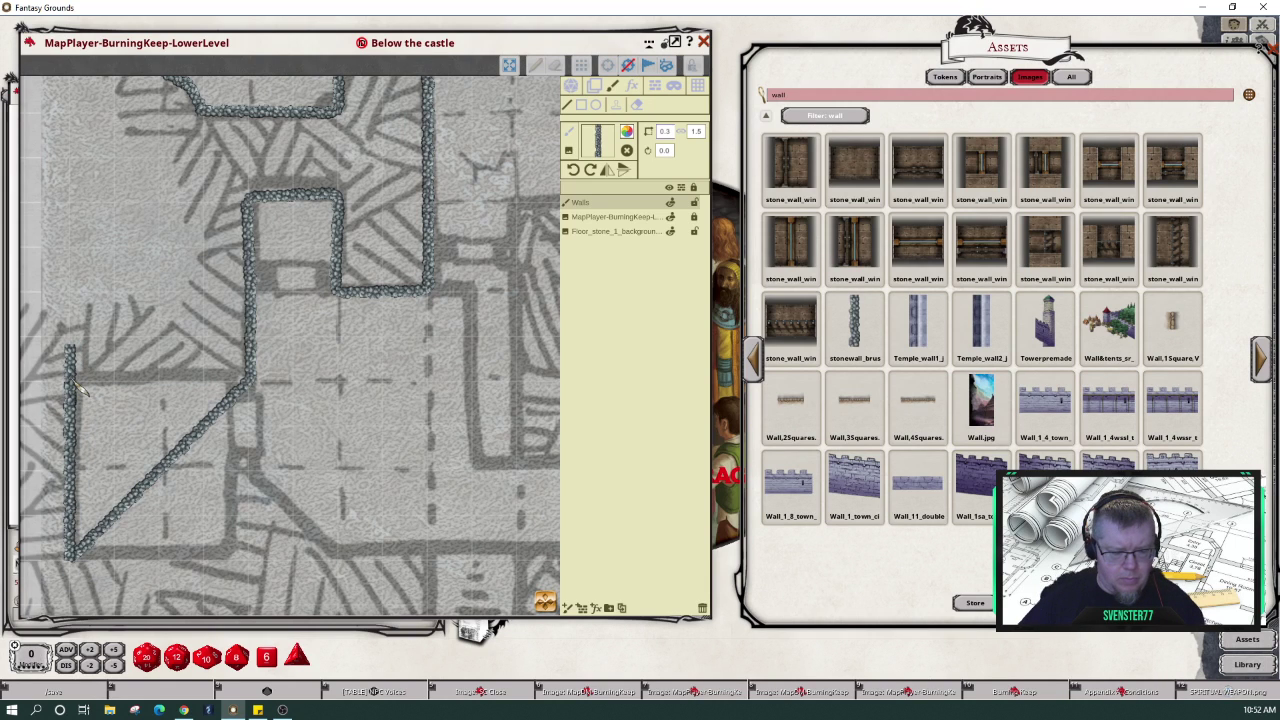
{"action": "key", "text": "ctrl+z"}
{"action": "left_click_drag", "start_coordinate": [84, 392], "coordinate": [258, 389]}
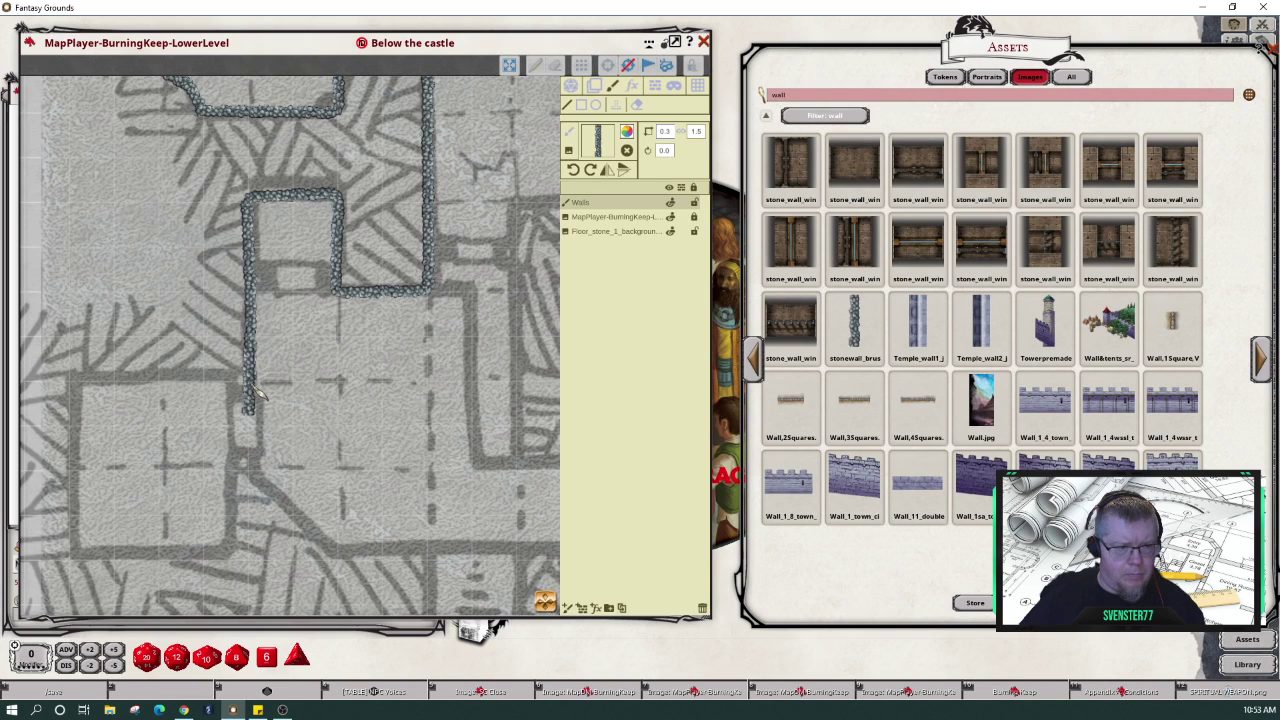
- Paint walls around the west room, up its east side to below the door, and along the adjoining slanted wall
{"action": "left_click_drag", "start_coordinate": [258, 392], "coordinate": [82, 395]}
{"action": "scroll", "coordinate": [82, 395], "scroll_direction": "down", "scroll_amount": 4}
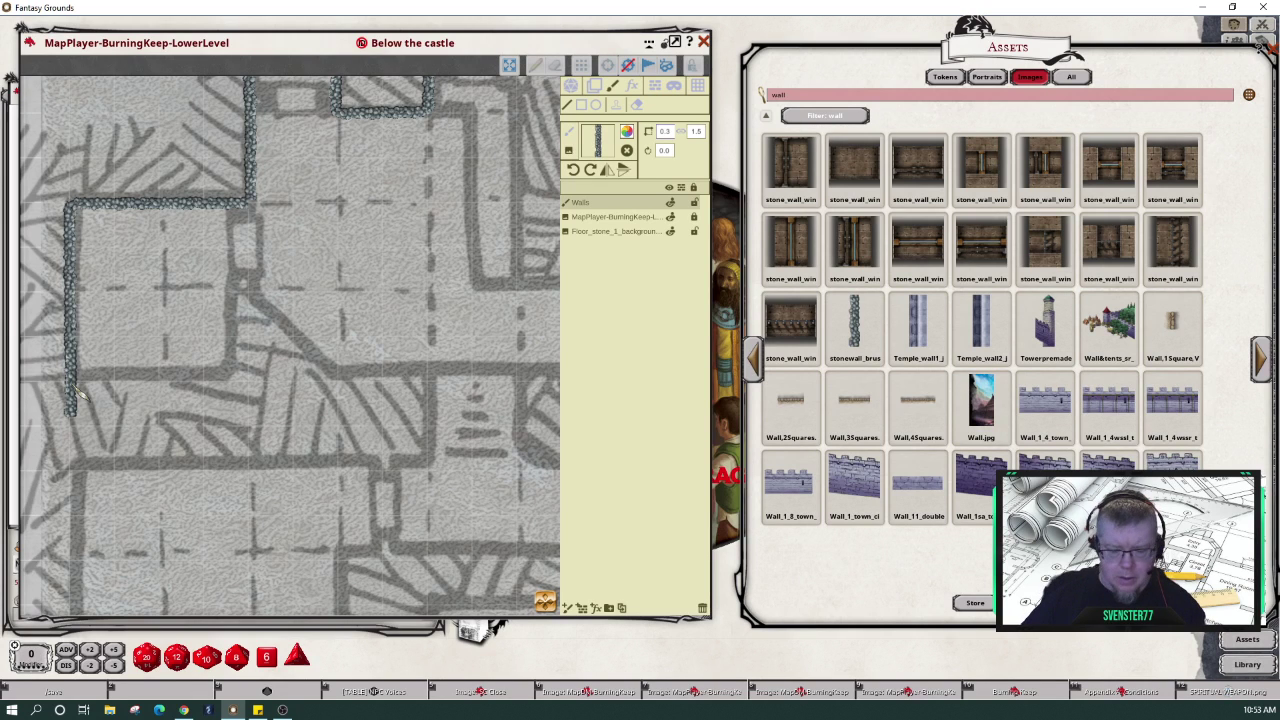
{"action": "scroll", "coordinate": [82, 395], "scroll_direction": "right", "scroll_amount": 3}
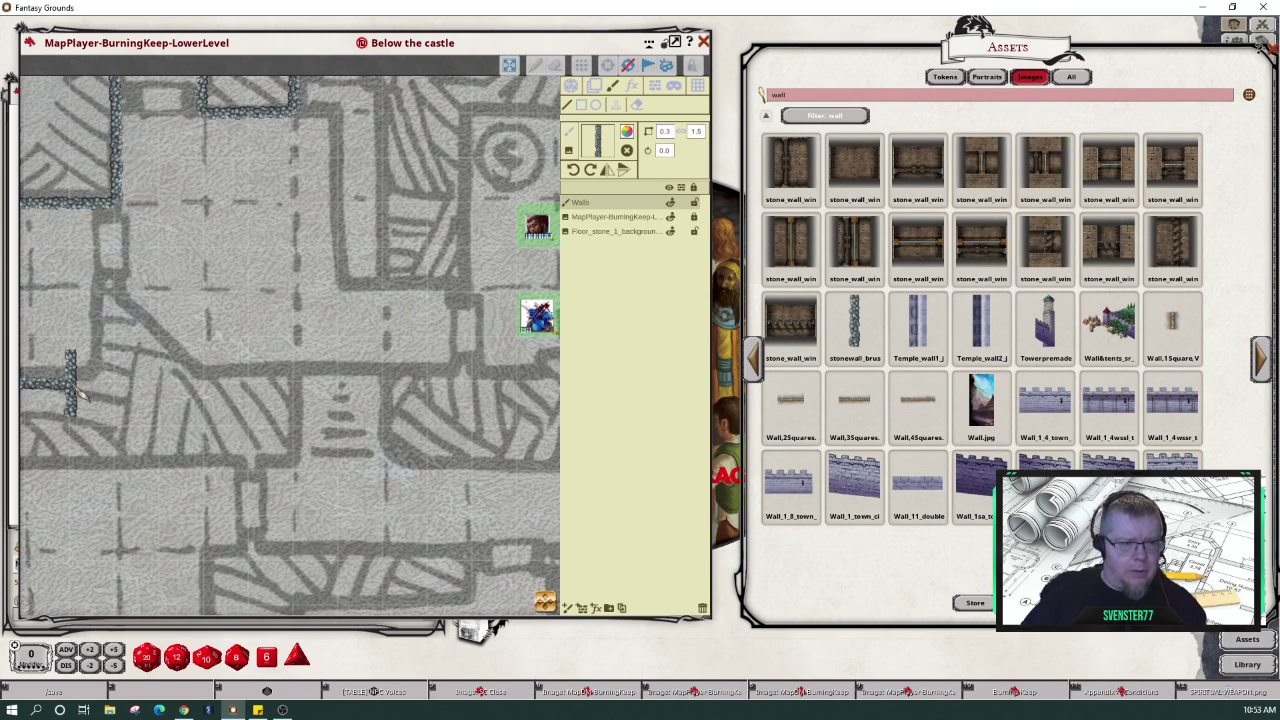
{"action": "scroll", "coordinate": [82, 395], "scroll_direction": "right", "scroll_amount": 1}
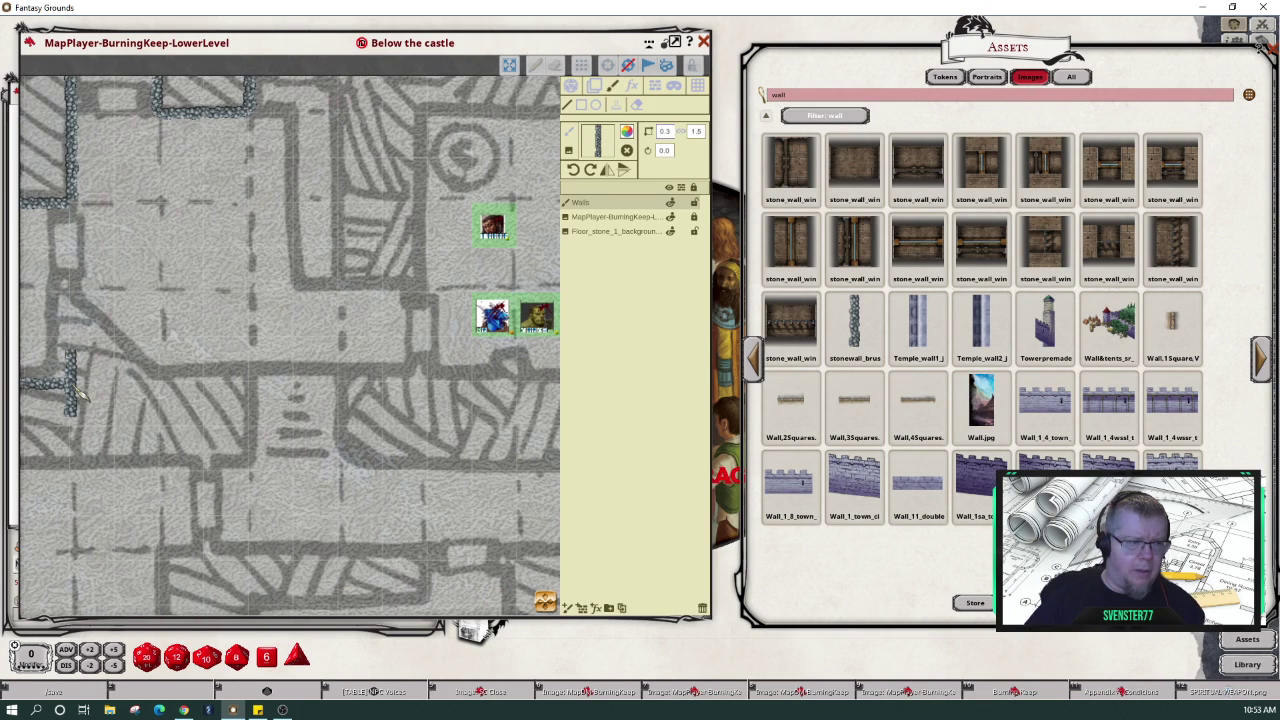
{"action": "scroll", "coordinate": [82, 392], "scroll_direction": "up", "scroll_amount": 2}
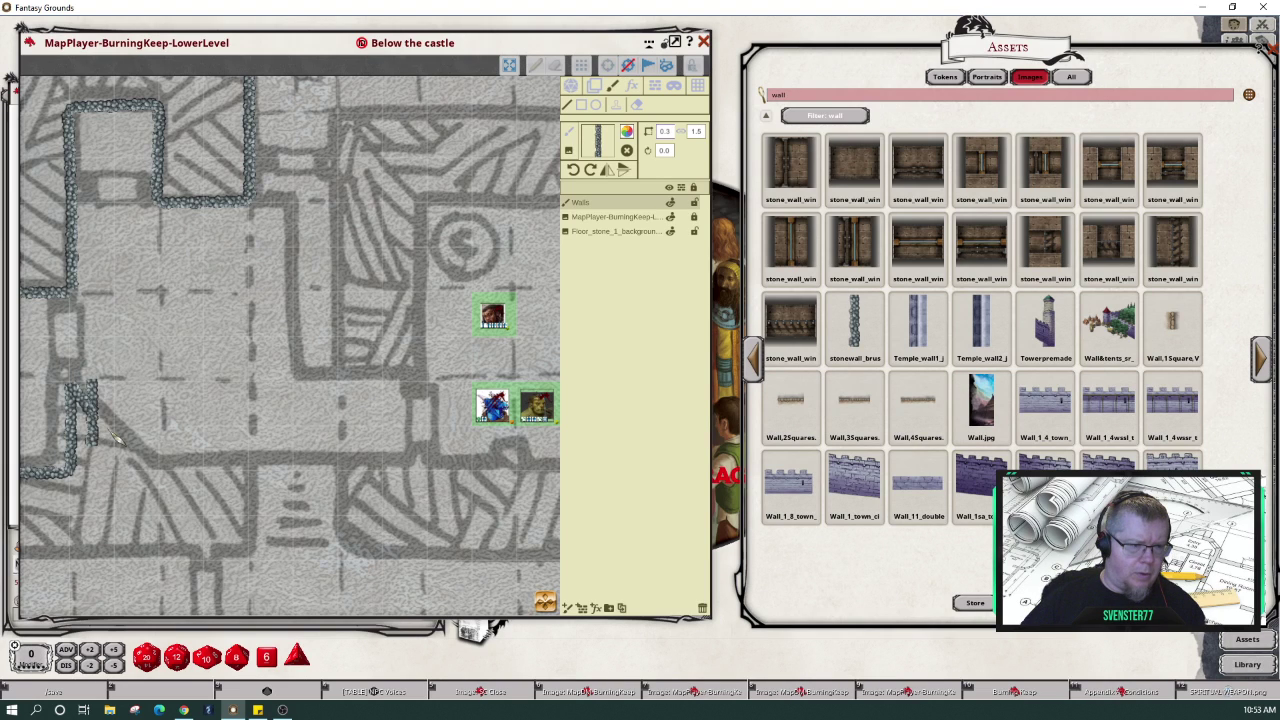
{"action": "left_click", "coordinate": [150, 438]}
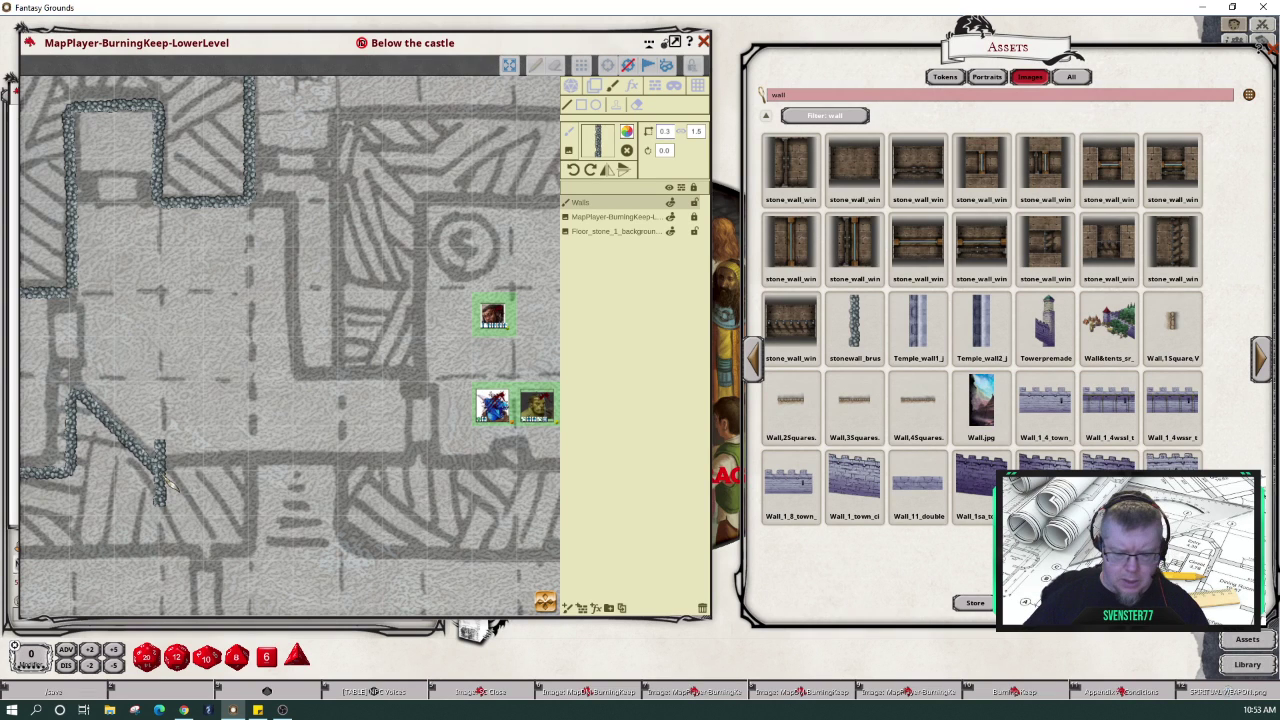
- Paint the wall east along the south edge of the central corridor, then down the hatched block's east end beside the stairs
{"action": "key", "text": "Right"}
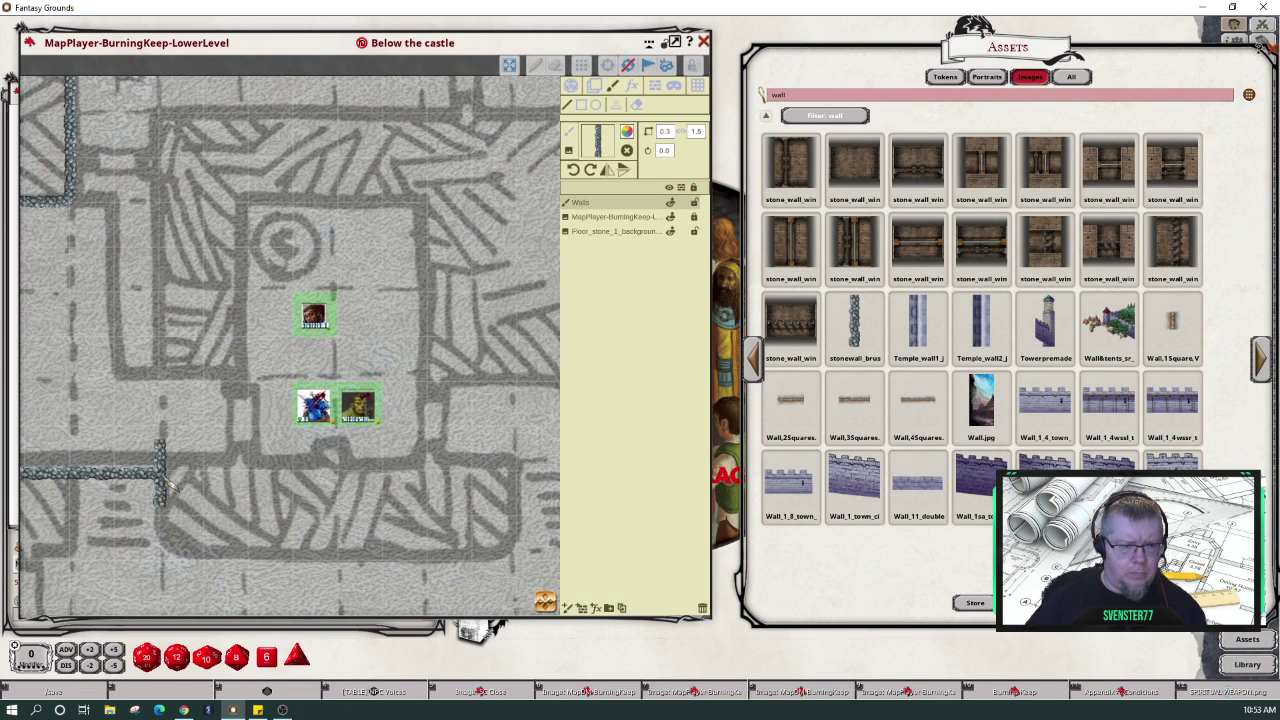
{"action": "key", "text": "Right"}
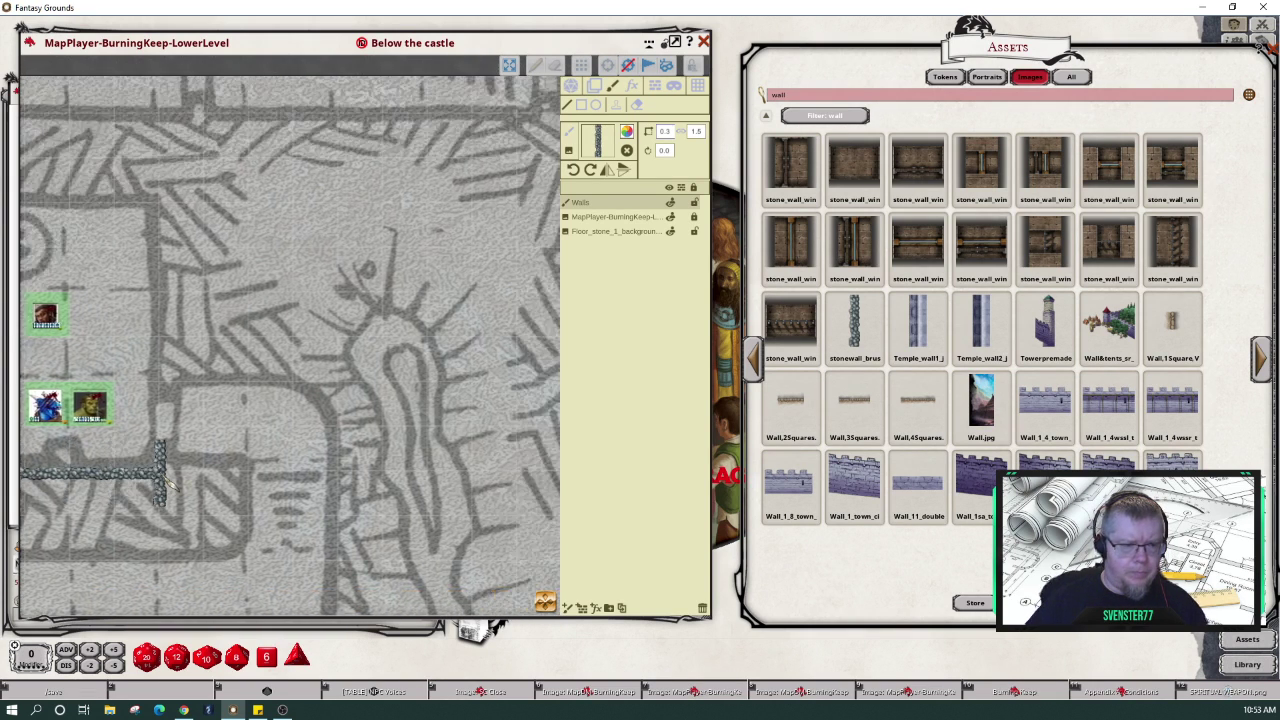
{"action": "key", "text": "Right"}
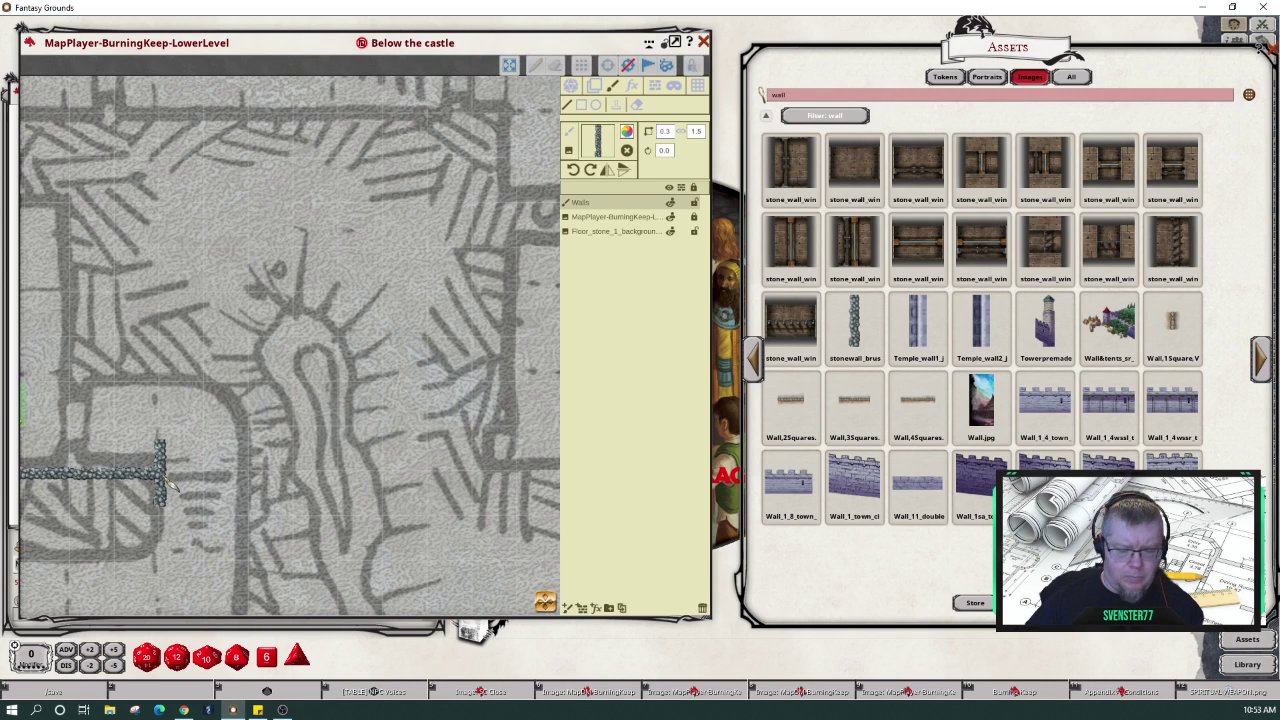
{"action": "key", "text": "Down"}
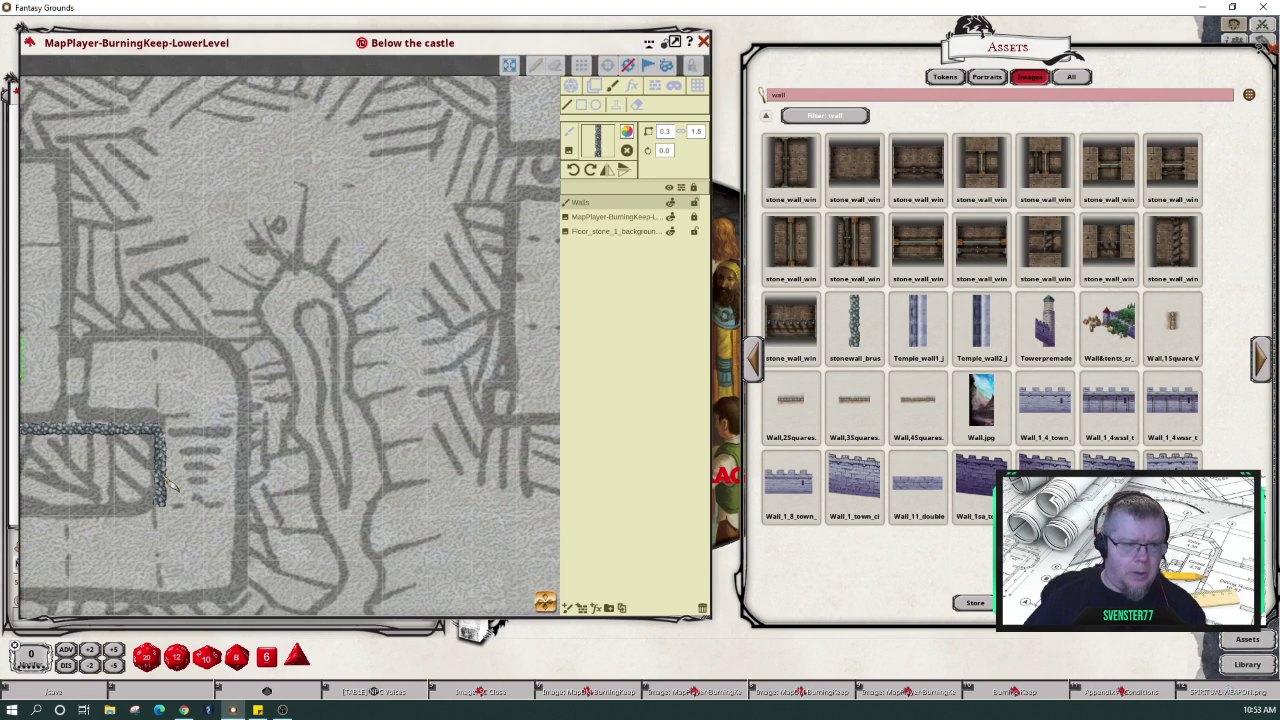
{"action": "key", "text": "Down"}
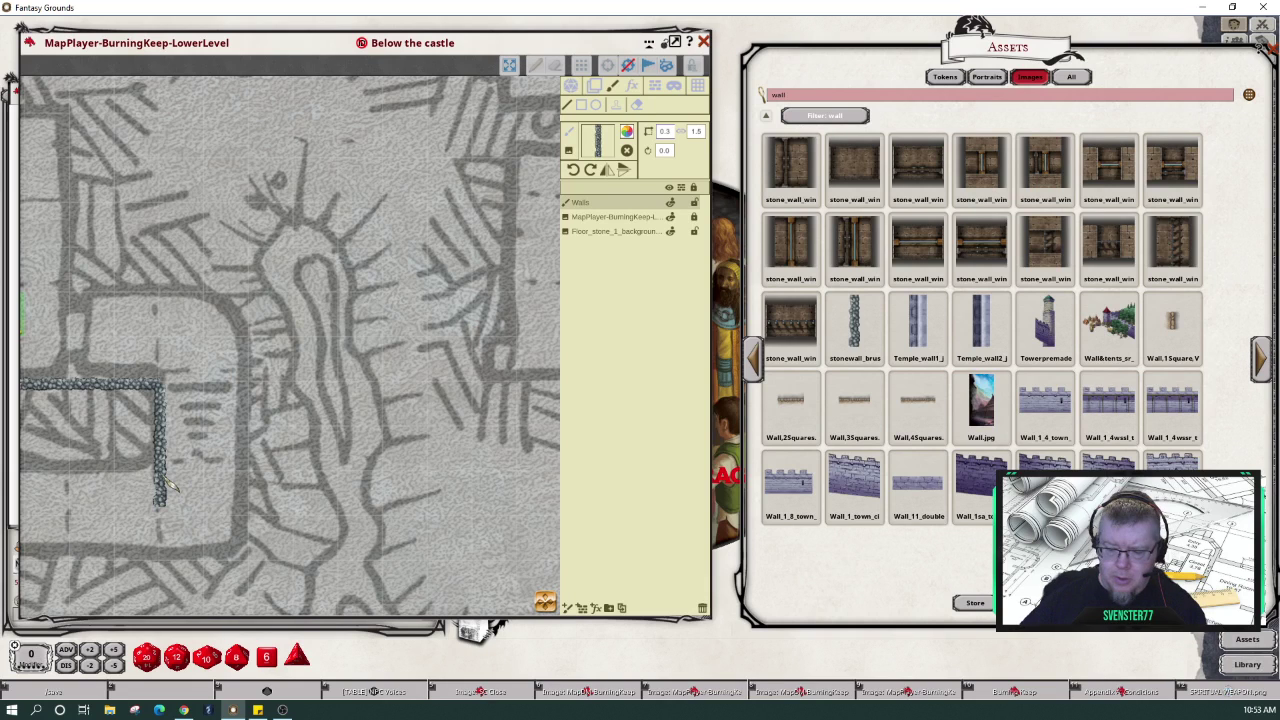
- Paint the central hatched block's south side westward and its west side, closing the outline at the corridor wall
{"action": "key", "text": "Left"}
{"action": "key", "text": "Left"}
{"action": "key", "text": "Left"}
{"action": "key", "text": "Left"}
{"action": "key", "text": "Left"}
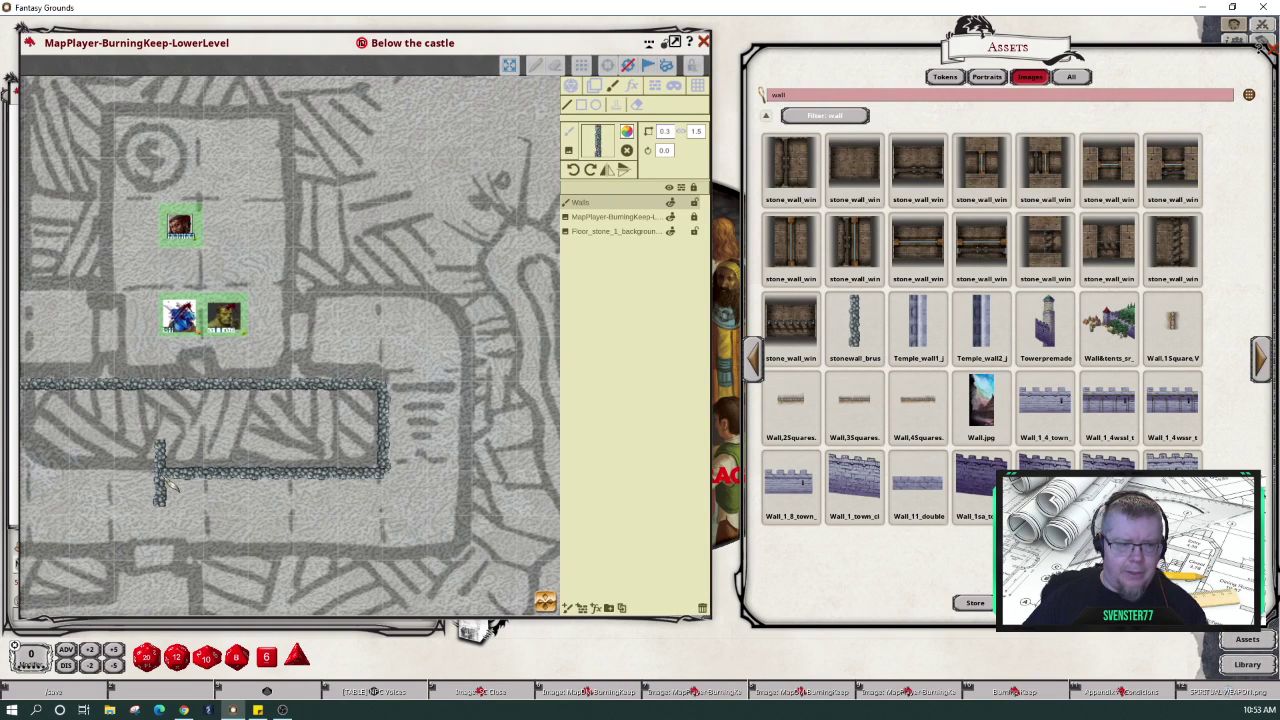
{"action": "key", "text": "Left"}
{"action": "key", "text": "Left"}
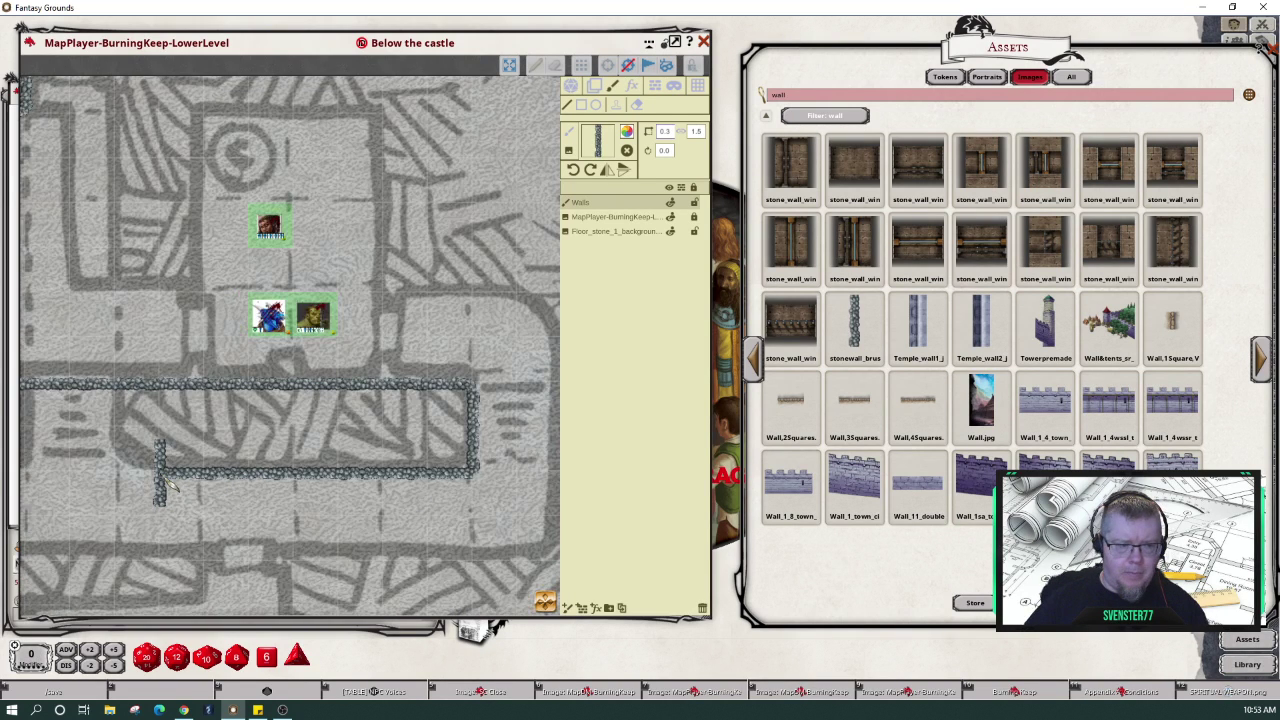
{"action": "key", "text": "Left"}
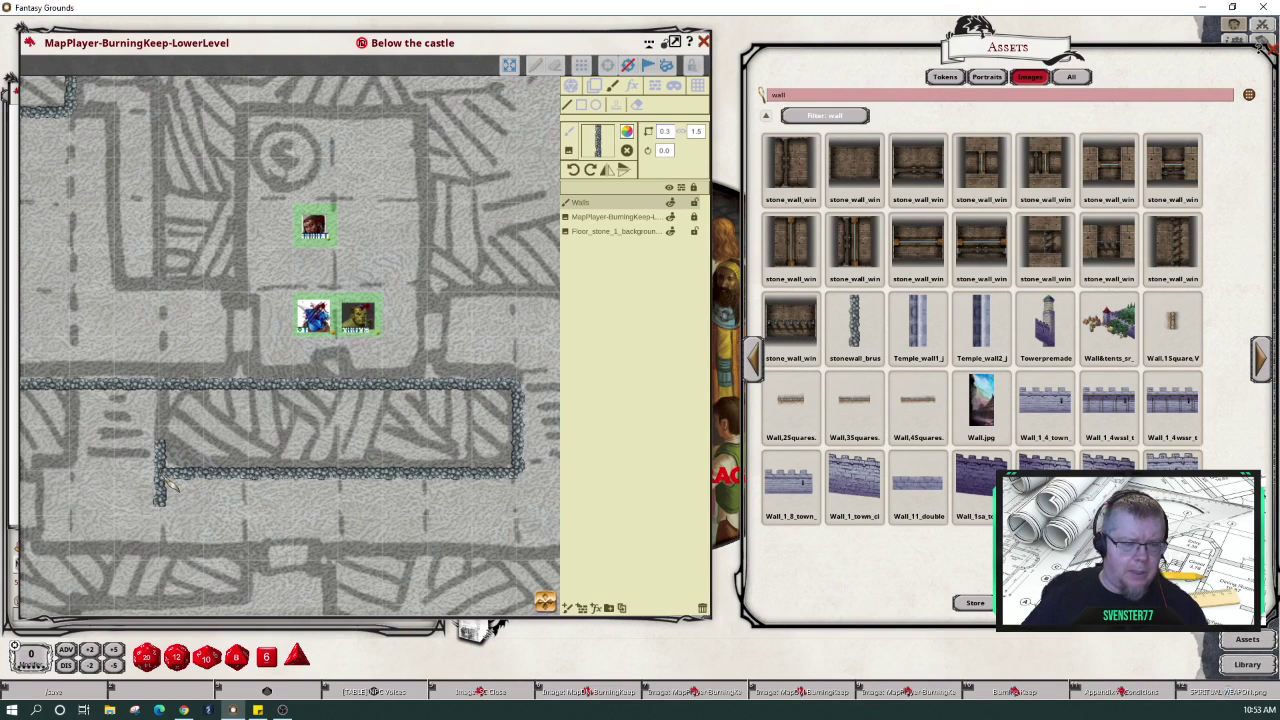
{"action": "mouse_move", "coordinate": [170, 486]}
{"action": "left_mouse_down"}
{"action": "mouse_move", "coordinate": [186, 486]}
{"action": "mouse_move", "coordinate": [168, 486]}
{"action": "mouse_move", "coordinate": [166, 372]}
{"action": "mouse_move", "coordinate": [170, 400]}
{"action": "mouse_move", "coordinate": [72, 403]}
{"action": "mouse_move", "coordinate": [192, 338]}
{"action": "mouse_move", "coordinate": [186, 288]}
{"action": "mouse_move", "coordinate": [88, 398]}
{"action": "left_mouse_up"}
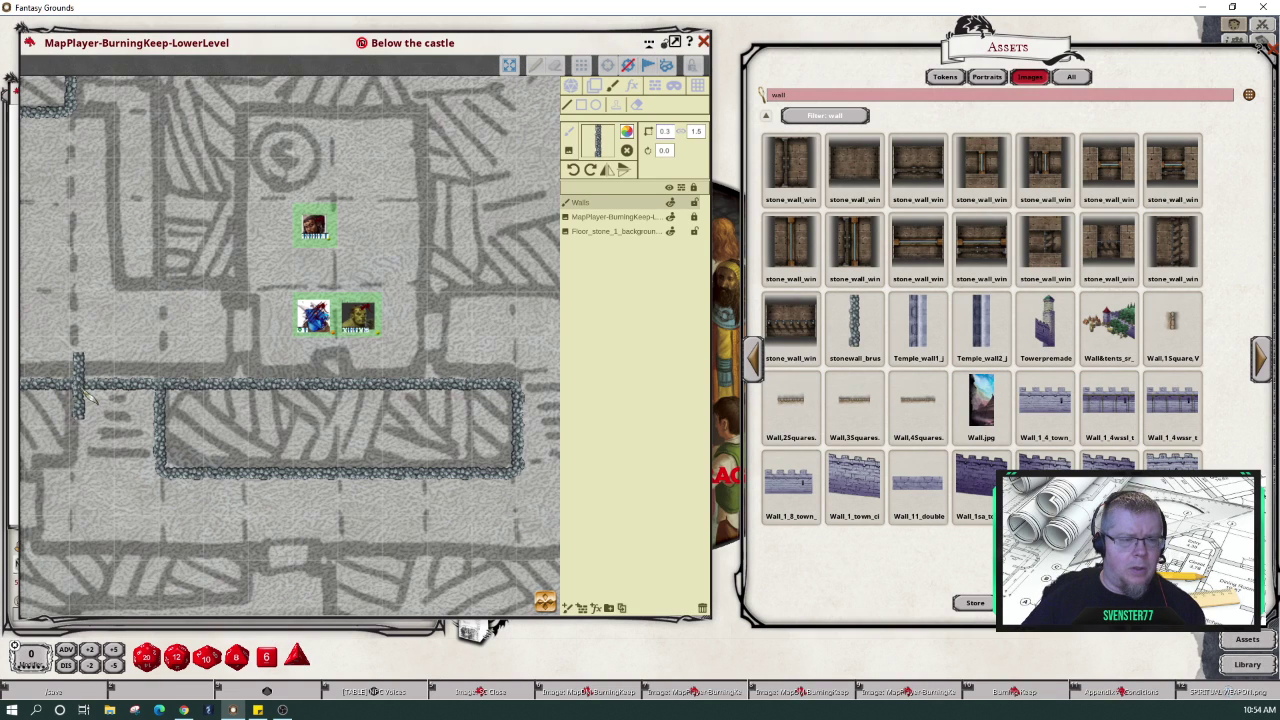
- Paint the wall down the west side of the western stairs and west along the southwest room's north edge
{"action": "scroll", "coordinate": [89, 395], "scroll_direction": "down", "scroll_amount": 1}
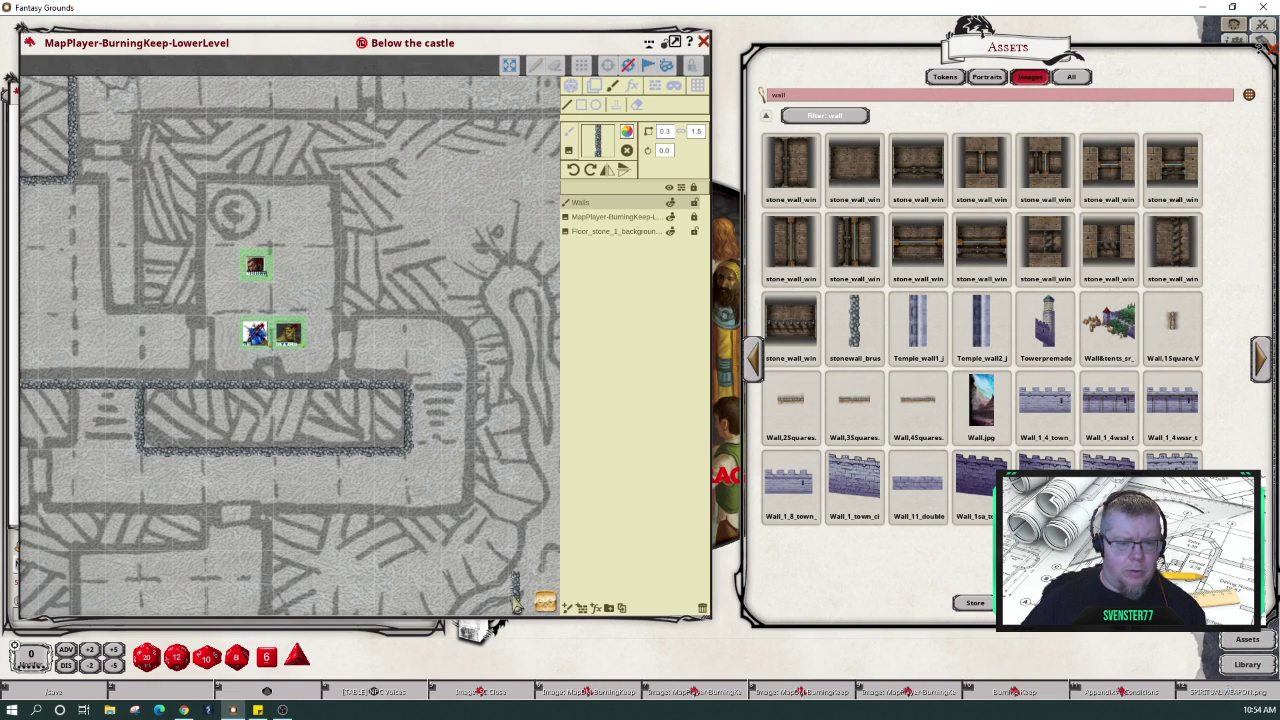
{"action": "mouse_move", "coordinate": [517, 605]}
{"action": "left_mouse_down"}
{"action": "mouse_move", "coordinate": [532, 622]}
{"action": "mouse_move", "coordinate": [522, 618]}
{"action": "left_mouse_up"}
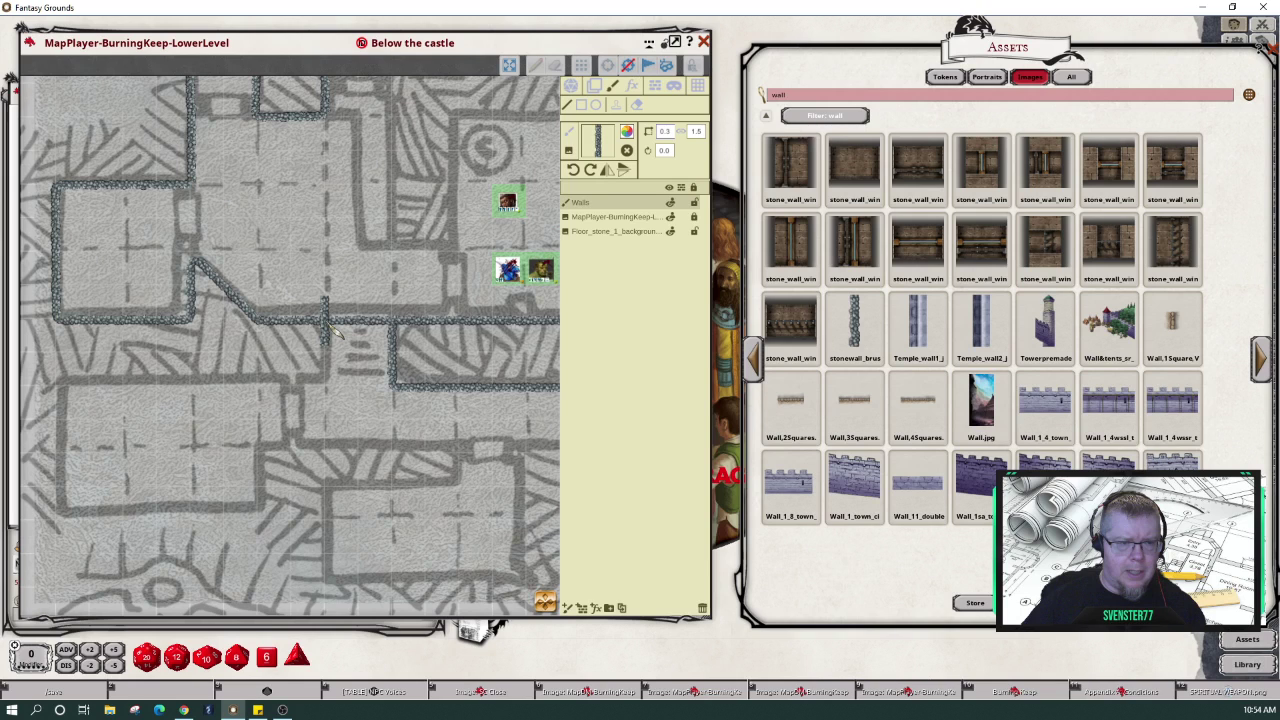
{"action": "scroll", "coordinate": [333, 334], "scroll_direction": "down", "scroll_amount": 2}
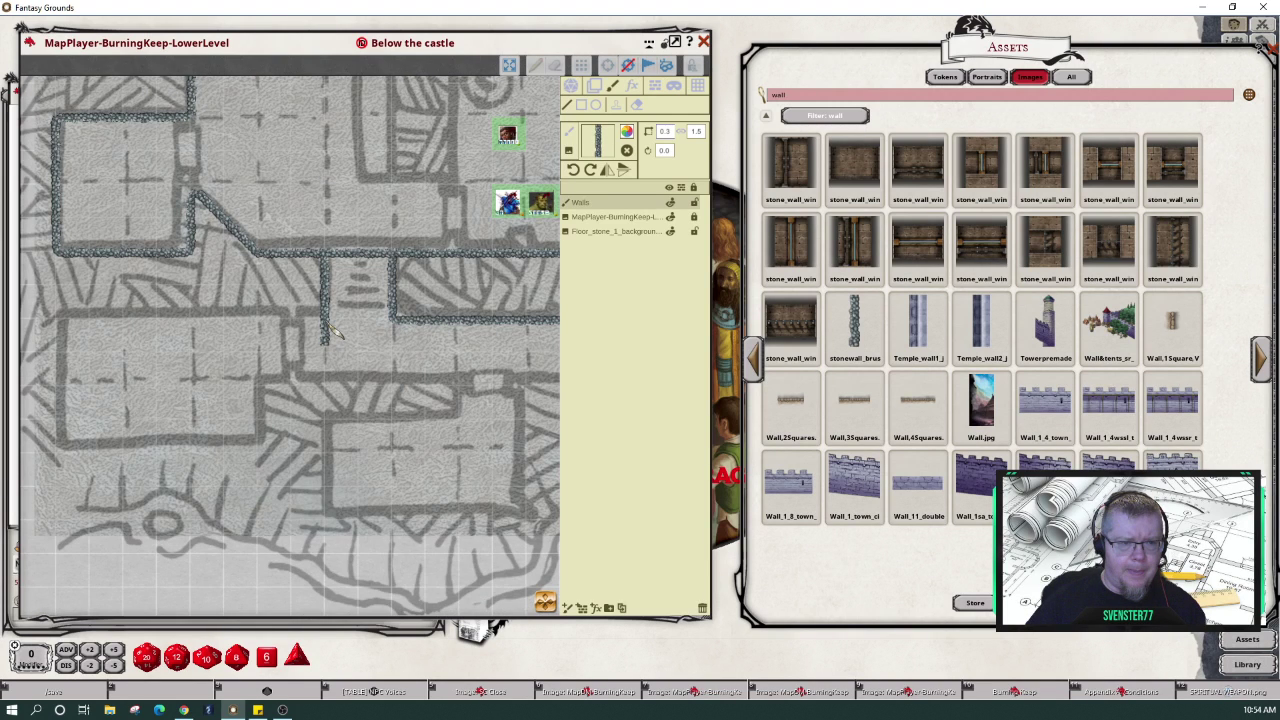
{"action": "scroll", "coordinate": [333, 334], "scroll_direction": "left", "scroll_amount": 3}
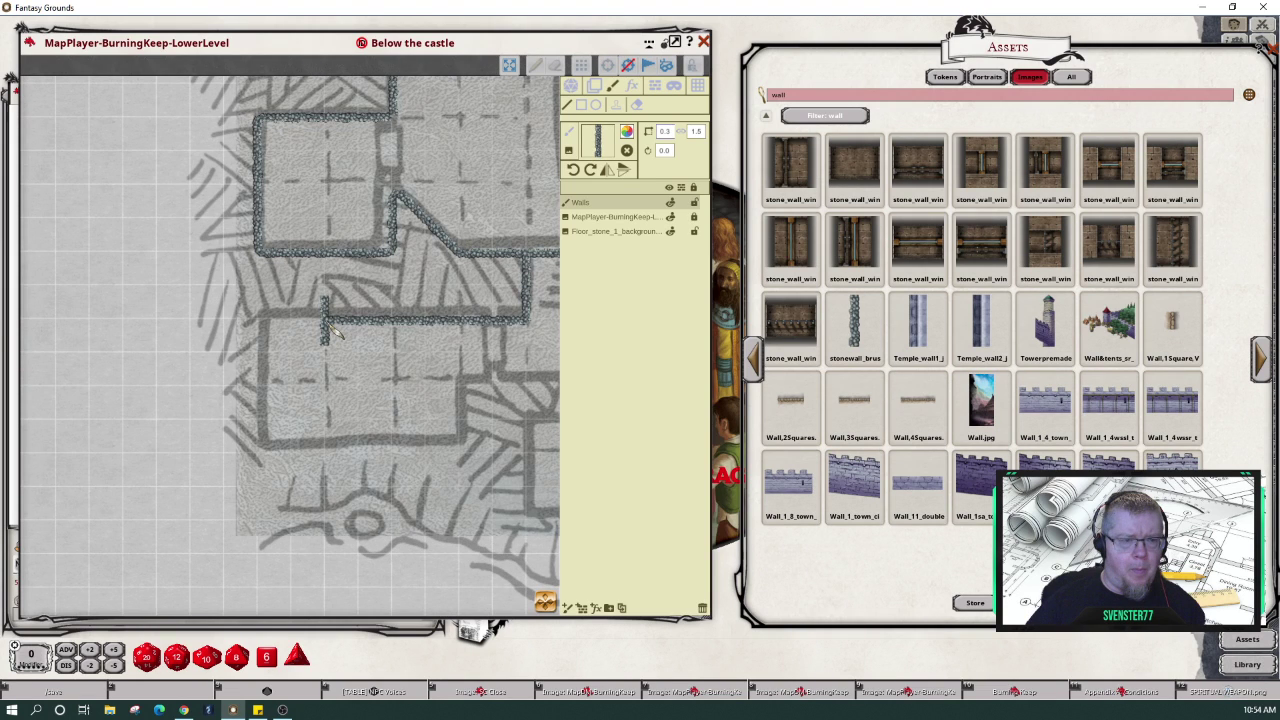
- Paint the southwest room's west wall, south wall and lower east side
{"action": "scroll", "coordinate": [333, 334], "scroll_direction": "down", "scroll_amount": 2}
{"action": "scroll", "coordinate": [333, 334], "scroll_direction": "left", "scroll_amount": 1}
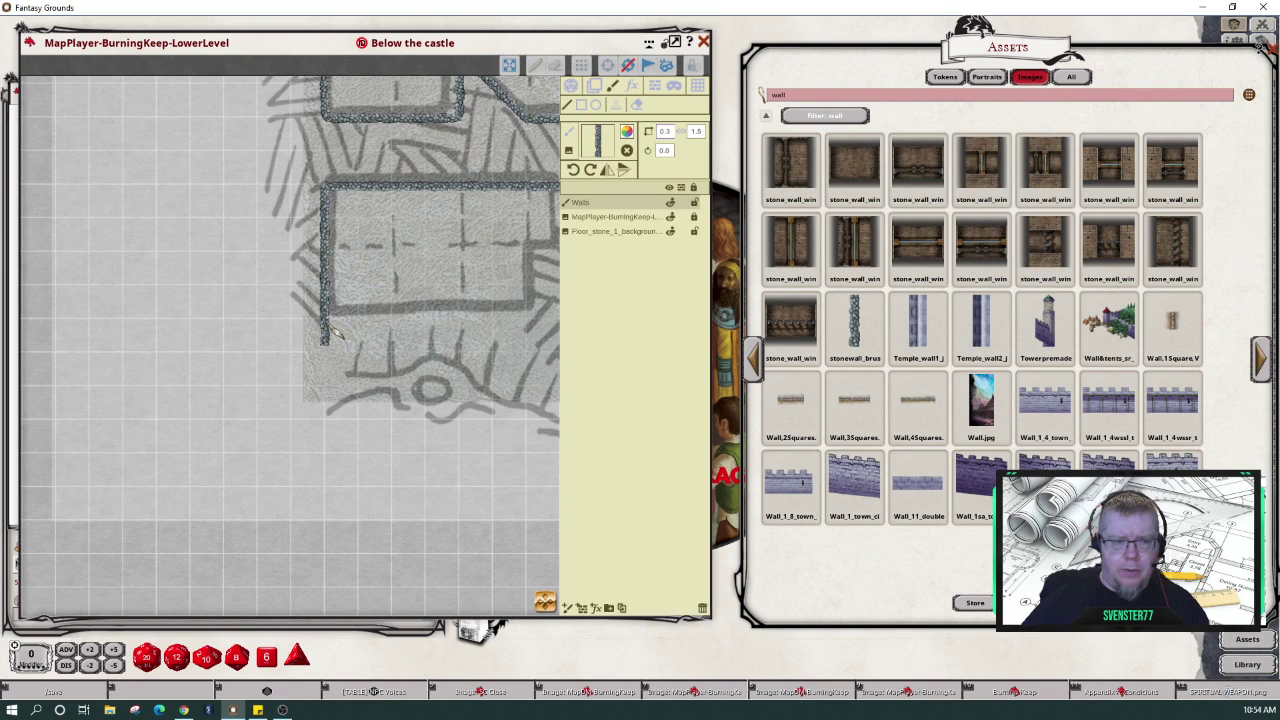
{"action": "scroll", "coordinate": [333, 334], "scroll_direction": "right", "scroll_amount": 3}
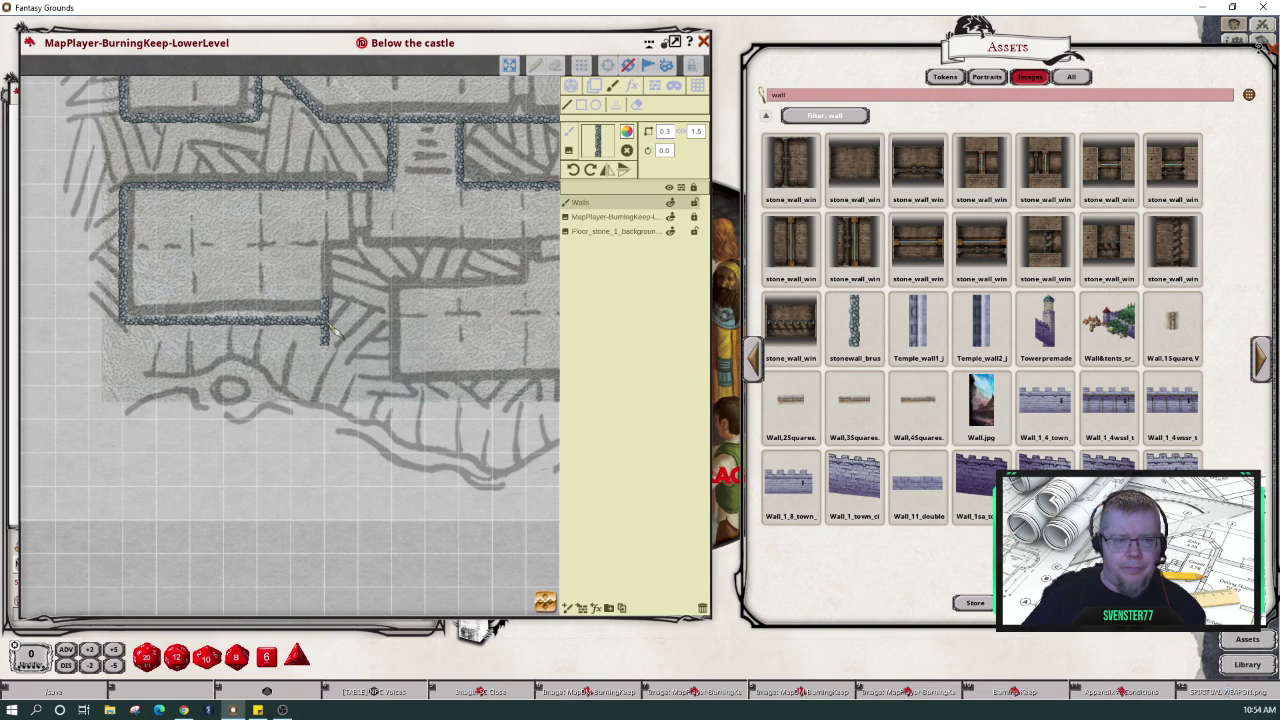
{"action": "key", "text": "Up"}
{"action": "key", "text": "Up"}
- Paint the wall east along the southern passage's south edge and around the south room, continuing along the passage beyond its door
{"action": "key", "text": "Right"}
{"action": "key", "text": "Right"}
{"action": "key", "text": "Right"}
{"action": "key", "text": "Right"}
{"action": "key", "text": "Right"}
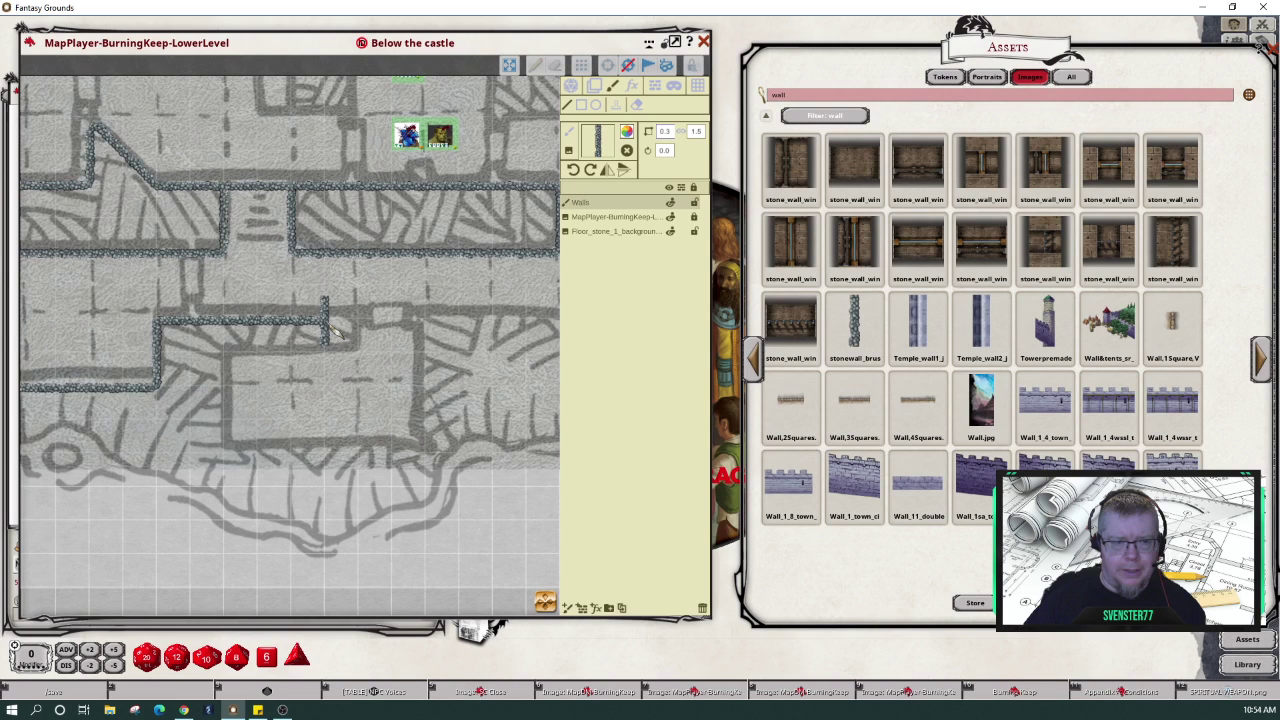
{"action": "key", "text": "Right"}
{"action": "key", "text": "Down"}
{"action": "key", "text": "Left"}
{"action": "key", "text": "Left"}
{"action": "key", "text": "Left"}
{"action": "key", "text": "Left"}
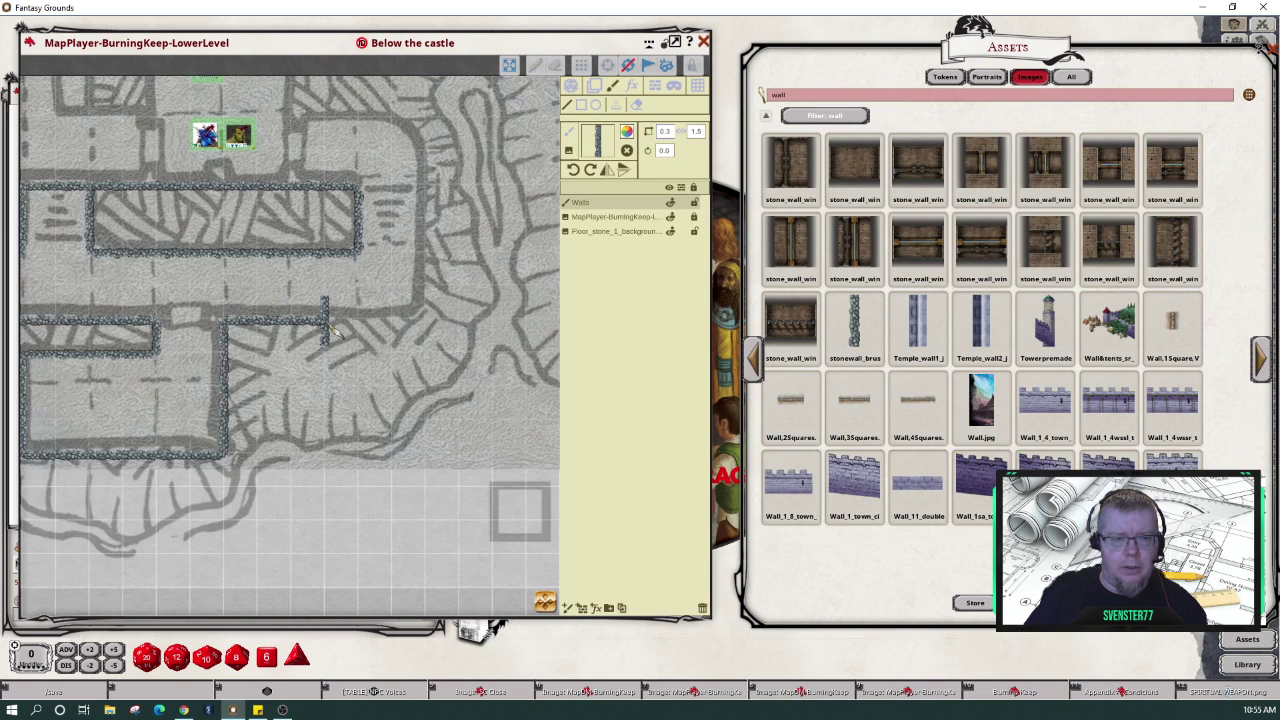
- Paint walls around the passage's east bend and the central token room, then up the large west room's east side
{"action": "key", "text": "Right"}
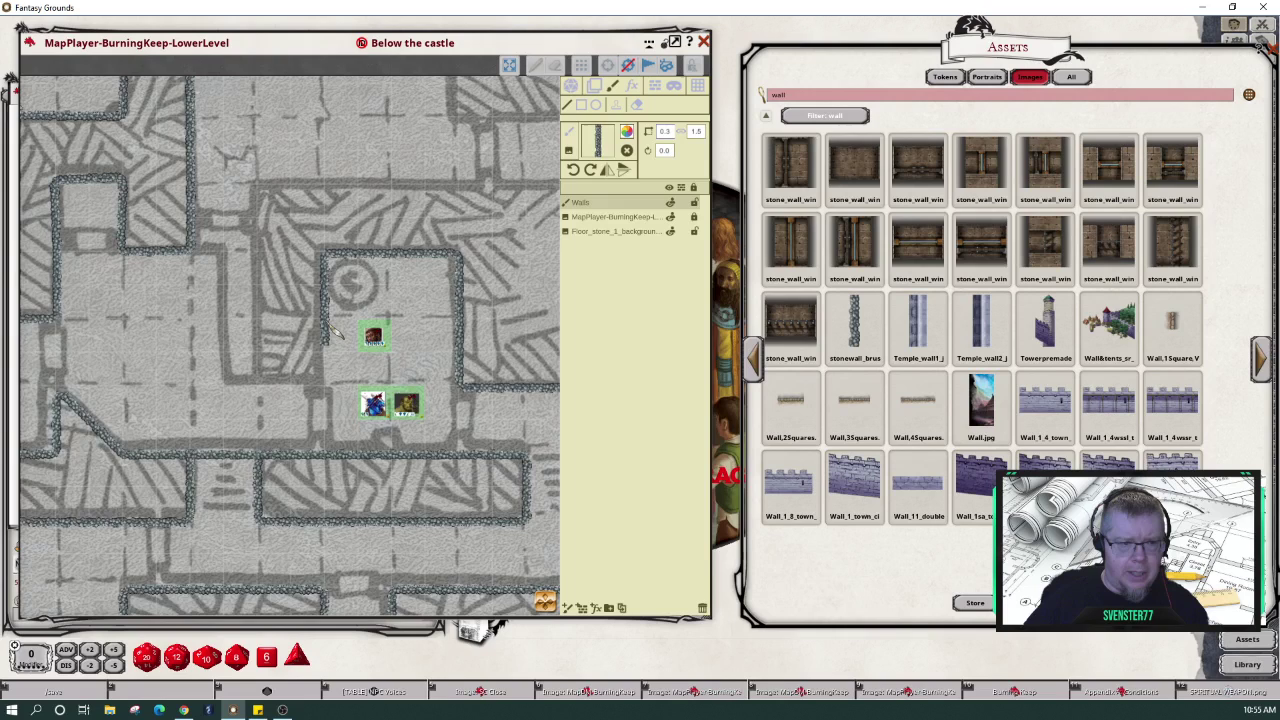
{"action": "key", "text": "Down"}
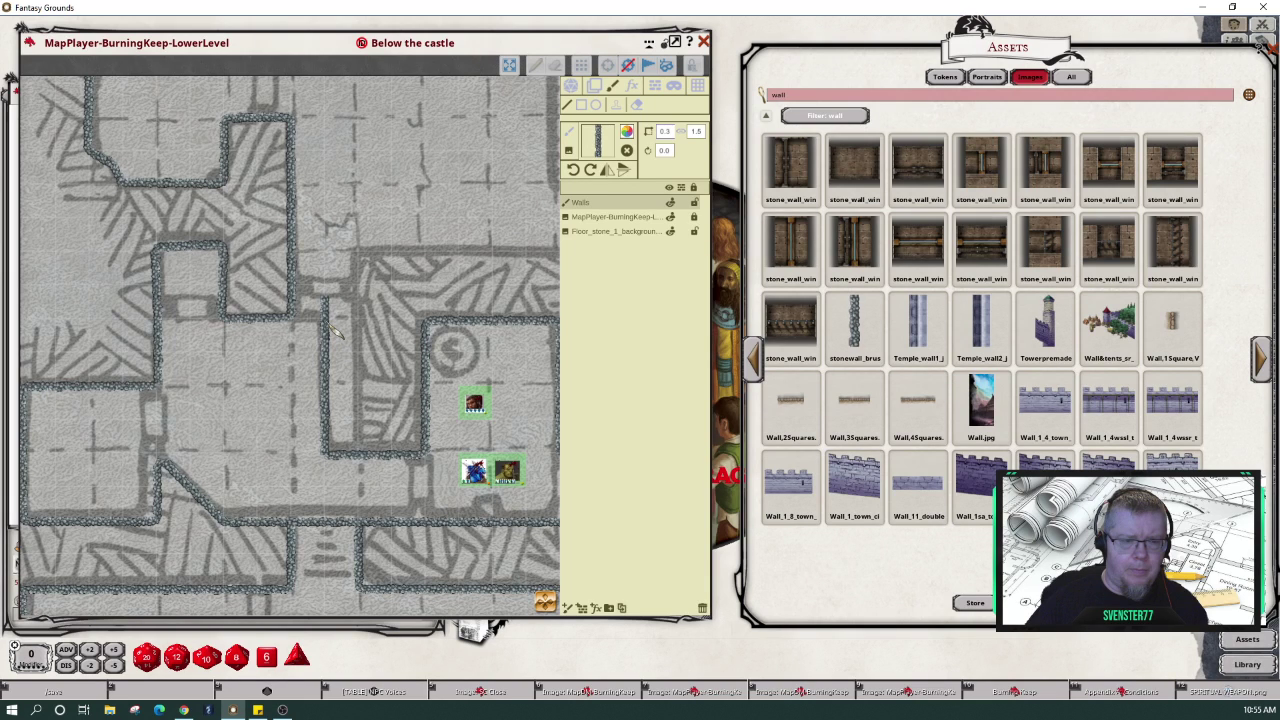
- Paint walls along both sides of the northern passage, around the two northeast rooms and around the large north room
{"action": "scroll", "coordinate": [337, 335], "scroll_direction": "down", "scroll_amount": 3}
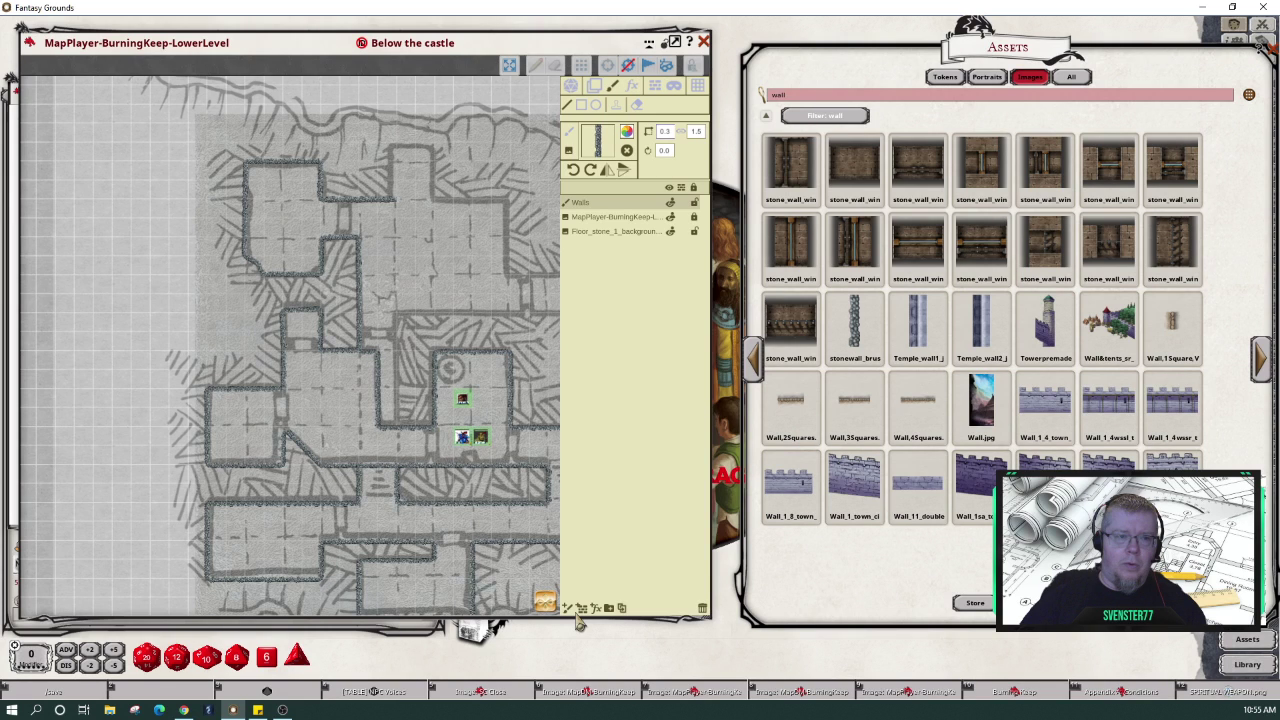
{"action": "scroll", "coordinate": [500, 540], "scroll_direction": "up", "scroll_amount": 2}
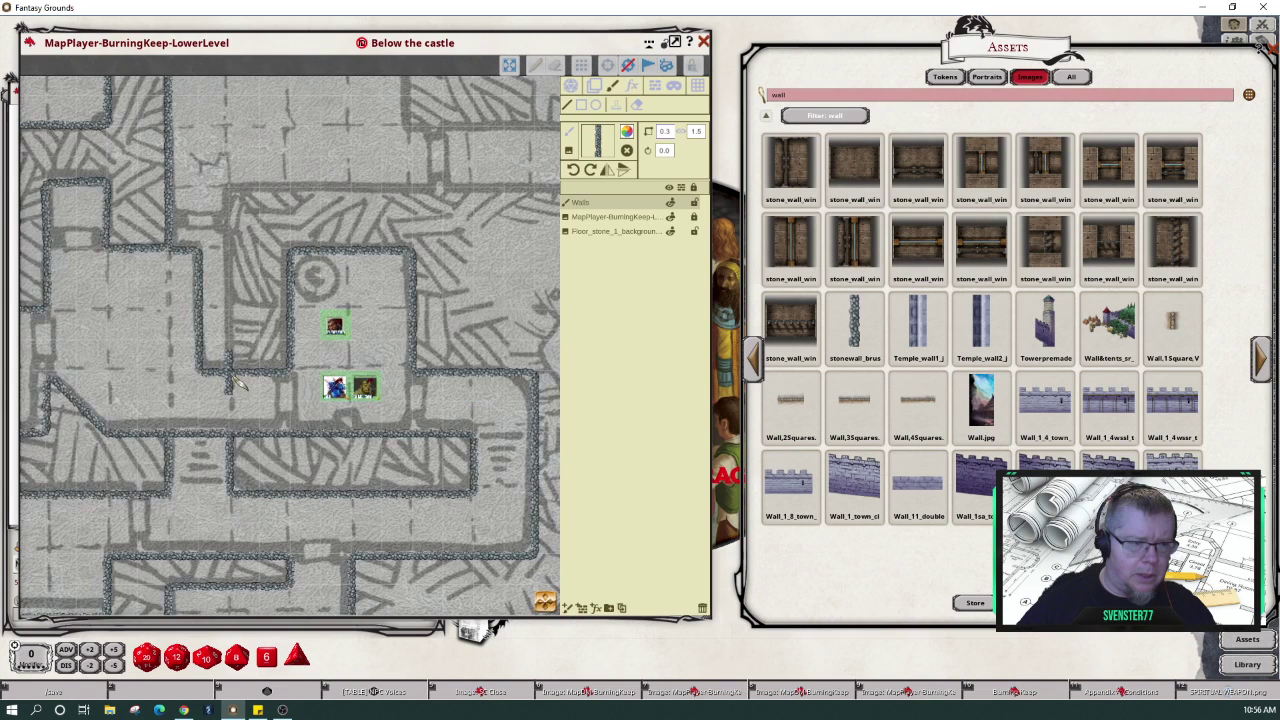
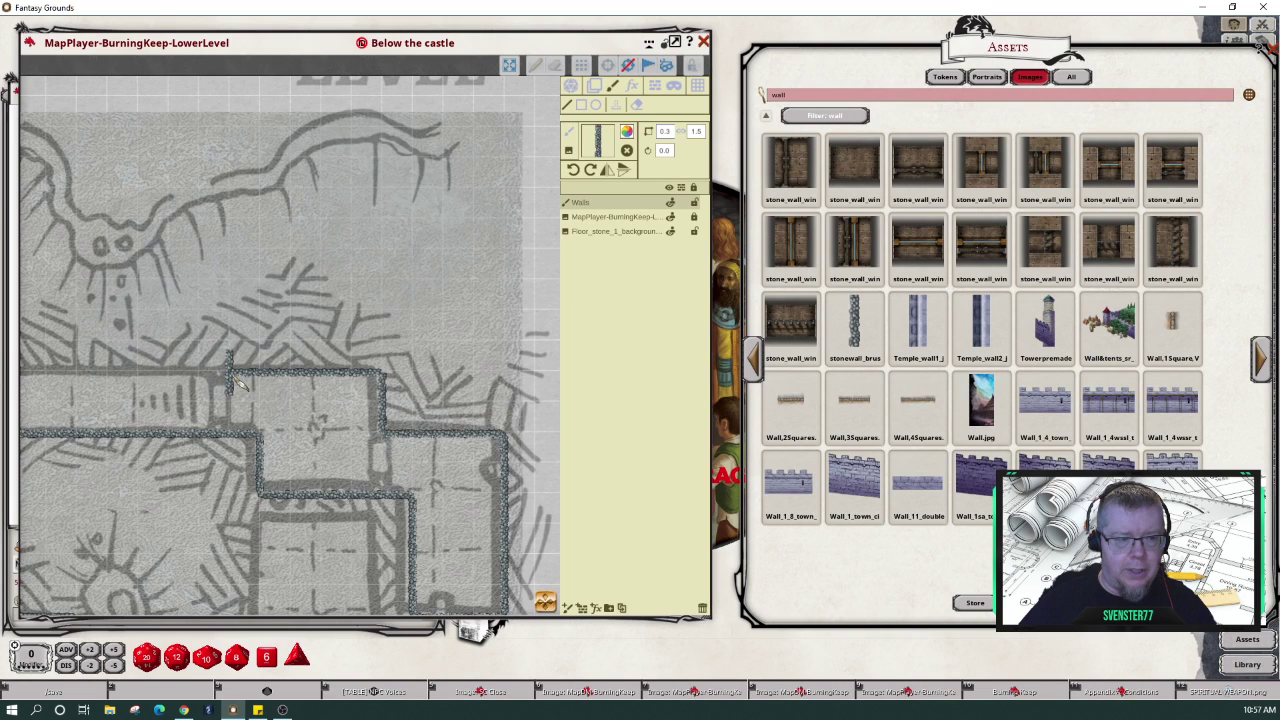
{"action": "left_click_drag", "start_coordinate": [239, 384], "coordinate": [467, 496]}
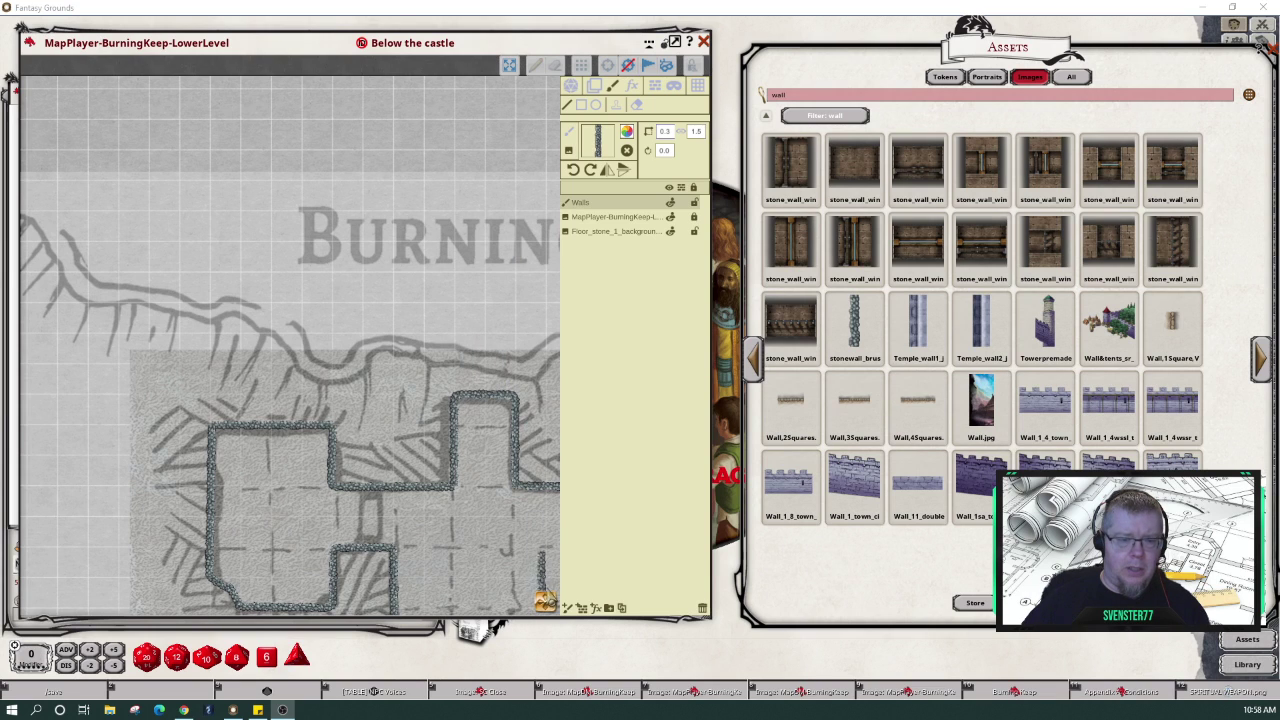
- Paint the wall from the northeast room's southwest corner down the west side of the east room marked with a circle
{"action": "scroll", "coordinate": [550, 605], "scroll_direction": "up", "scroll_amount": 3}
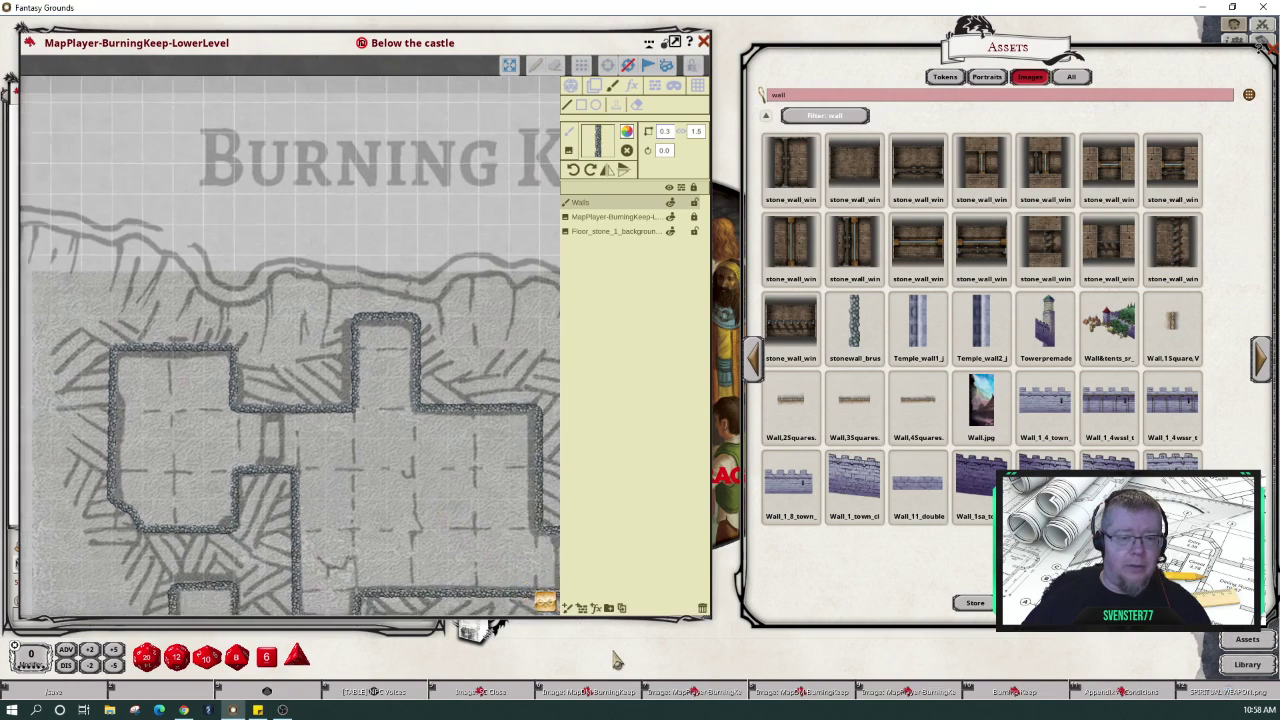
{"action": "scroll", "coordinate": [545, 600], "scroll_direction": "down", "scroll_amount": 3}
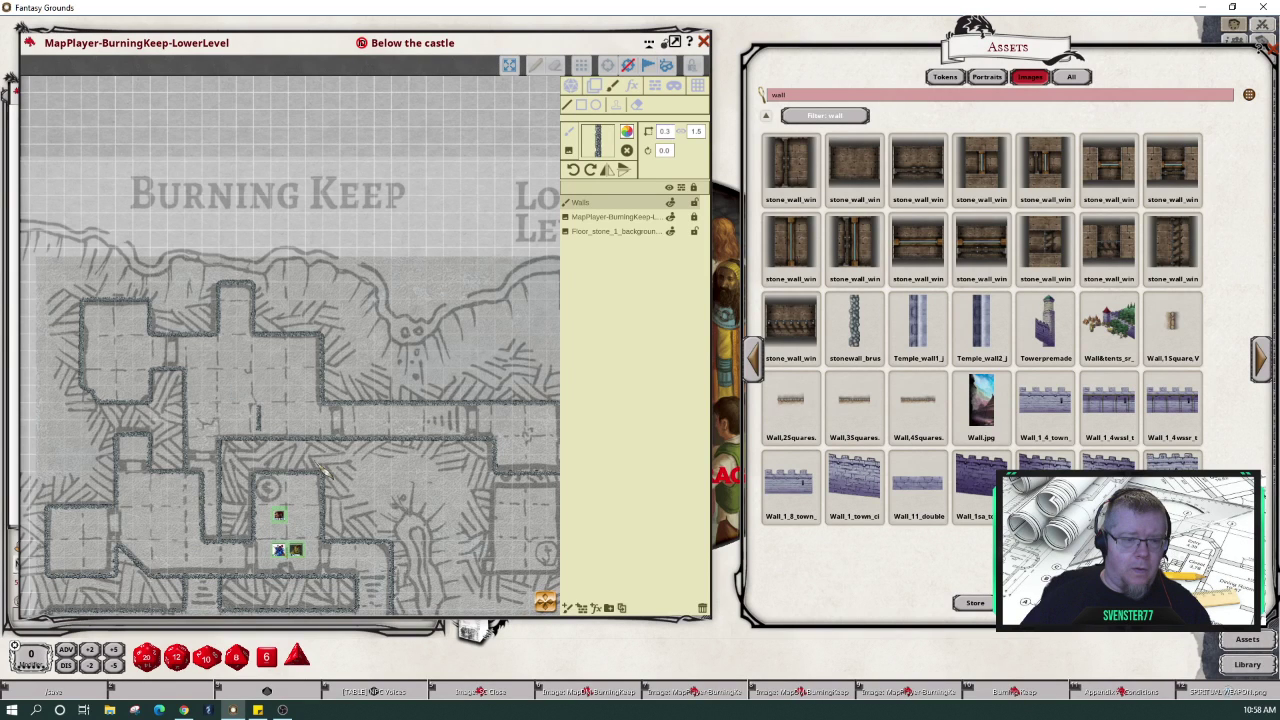
{"action": "scroll", "coordinate": [430, 560], "scroll_direction": "down", "scroll_amount": 1}
{"action": "left_click_drag", "start_coordinate": [528, 640], "coordinate": [574, 585]}
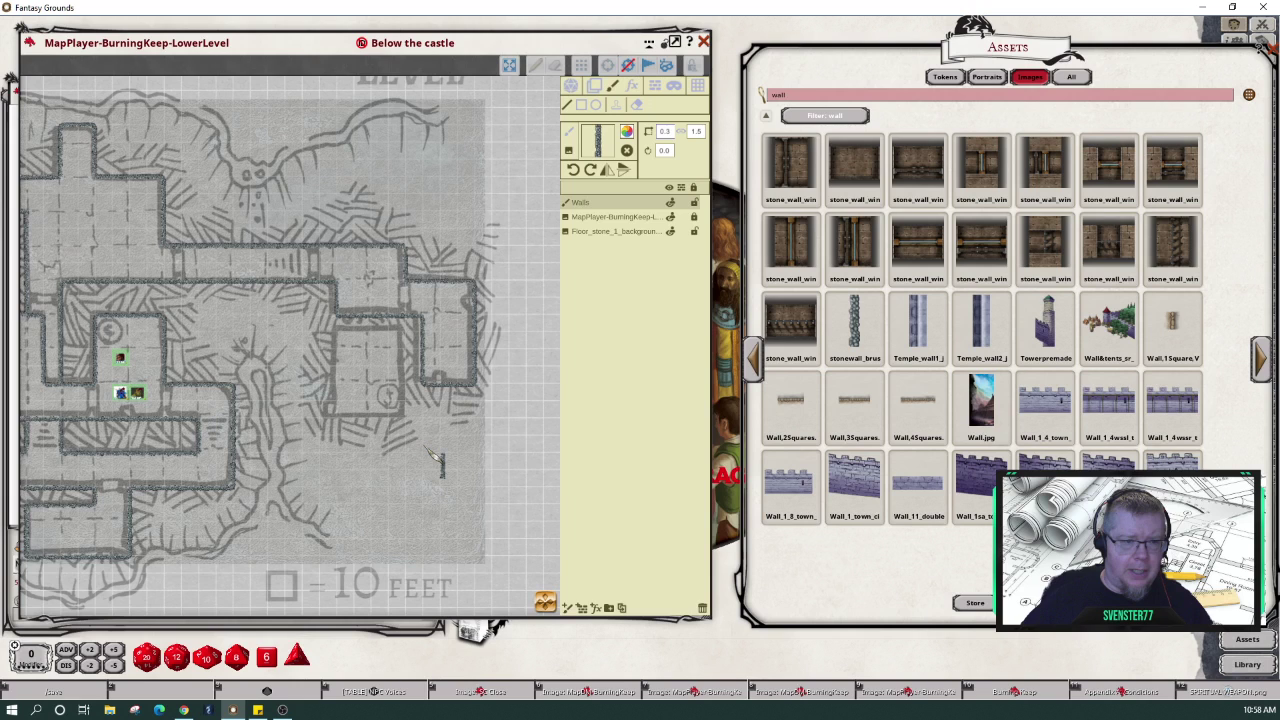
{"action": "scroll", "coordinate": [370, 330], "scroll_direction": "up", "scroll_amount": 3}
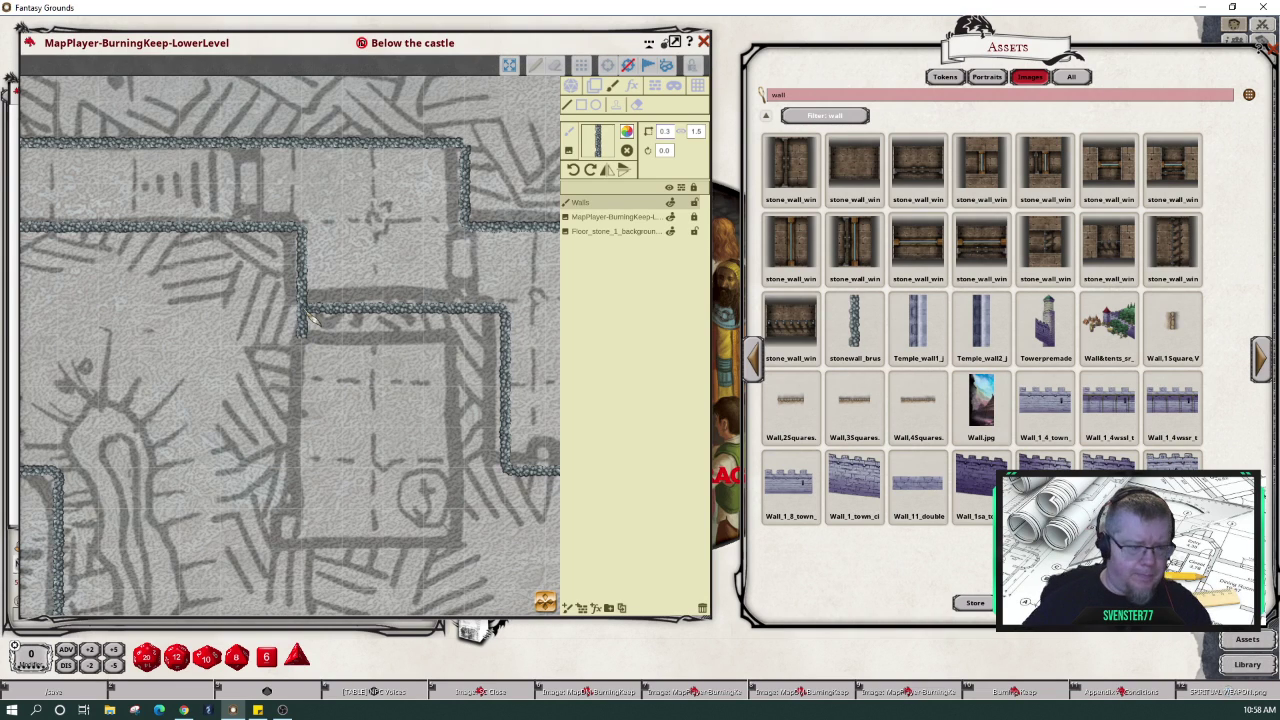
{"action": "scroll", "coordinate": [311, 318], "scroll_direction": "down", "scroll_amount": 1}
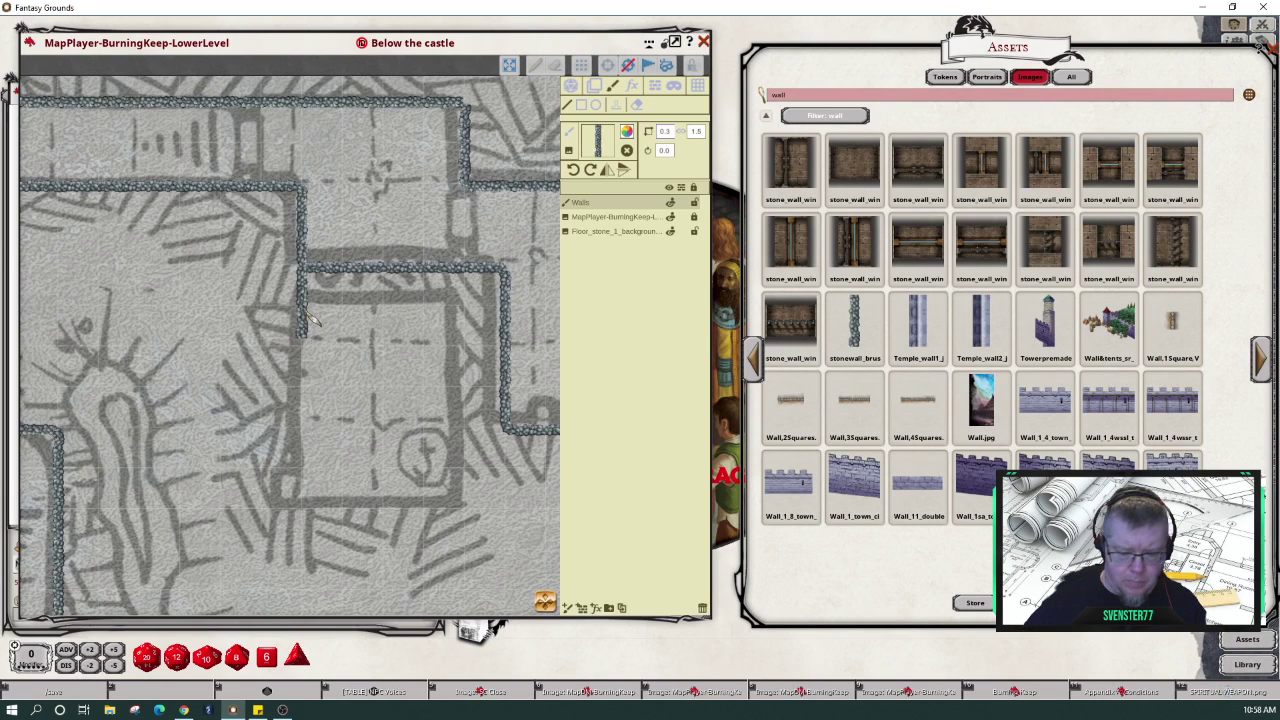
{"action": "scroll", "coordinate": [311, 318], "scroll_direction": "down", "scroll_amount": 2}
{"action": "scroll", "coordinate": [311, 318], "scroll_direction": "down", "scroll_amount": 2}
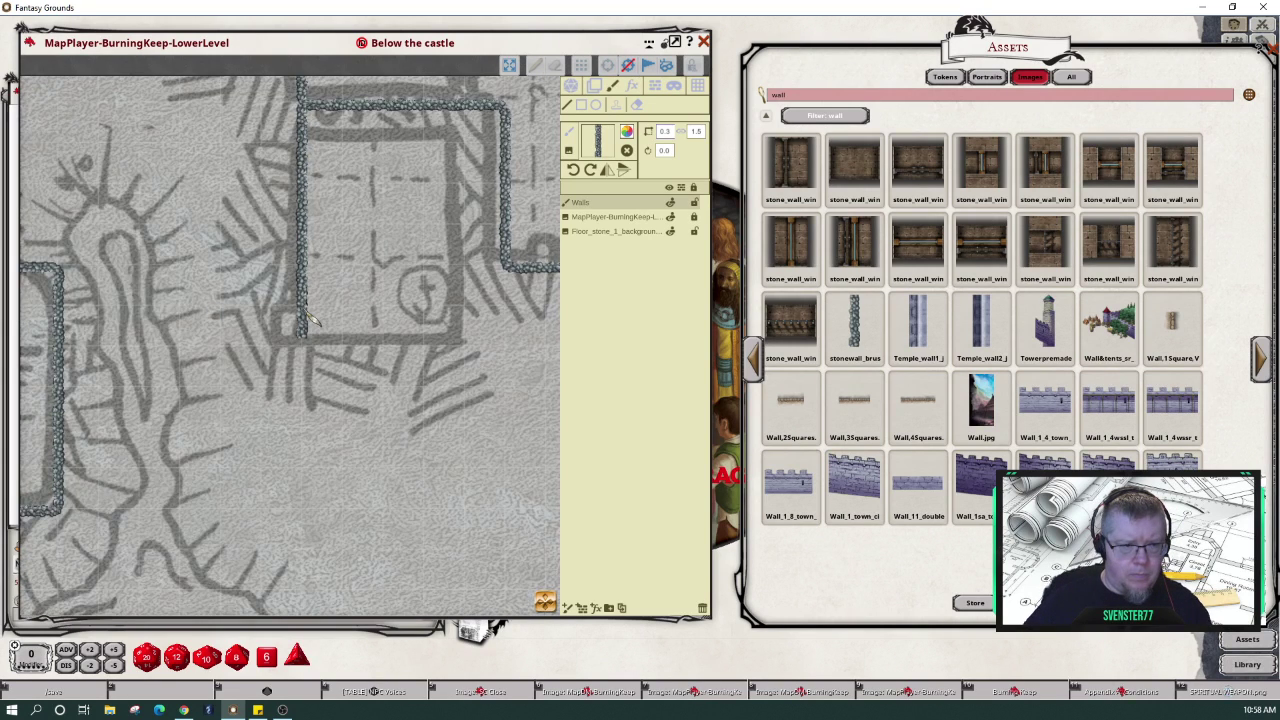
- Paint the wall around the small notch at the east room's southwest corner with square corners
{"action": "scroll", "coordinate": [311, 318], "scroll_direction": "left", "scroll_amount": 1}
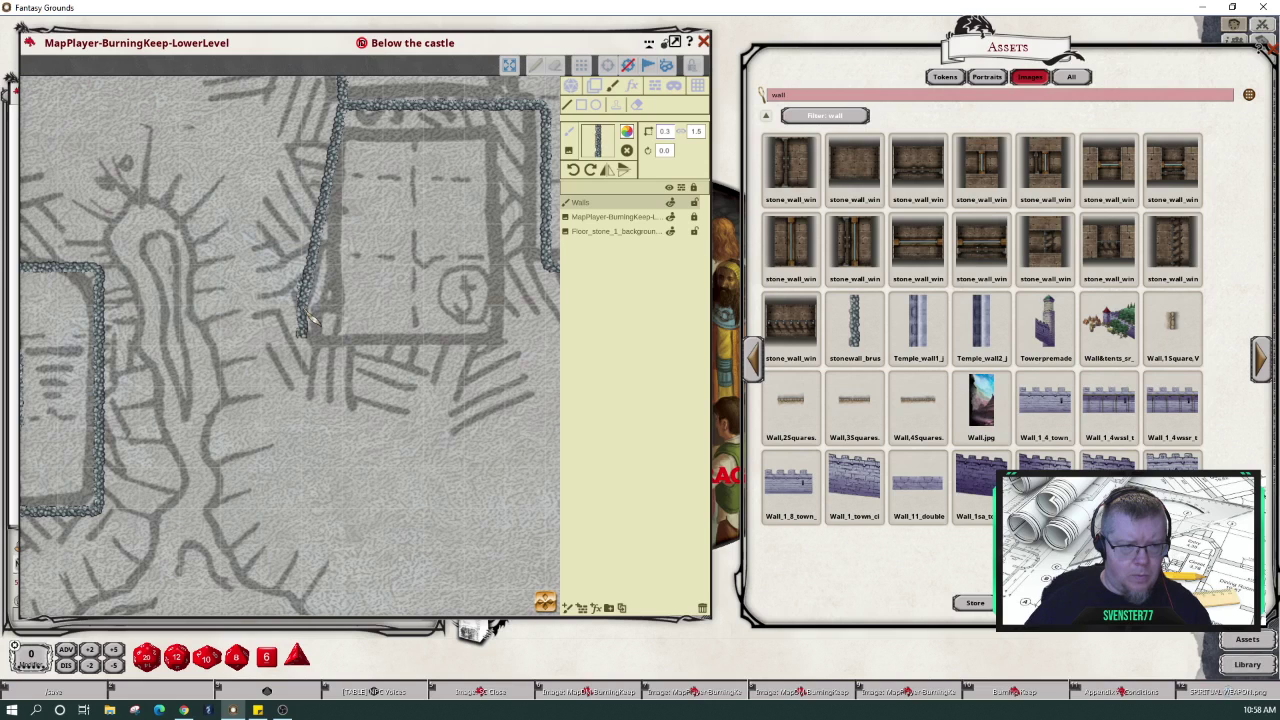
{"action": "scroll", "coordinate": [311, 318], "scroll_direction": "right", "scroll_amount": 1}
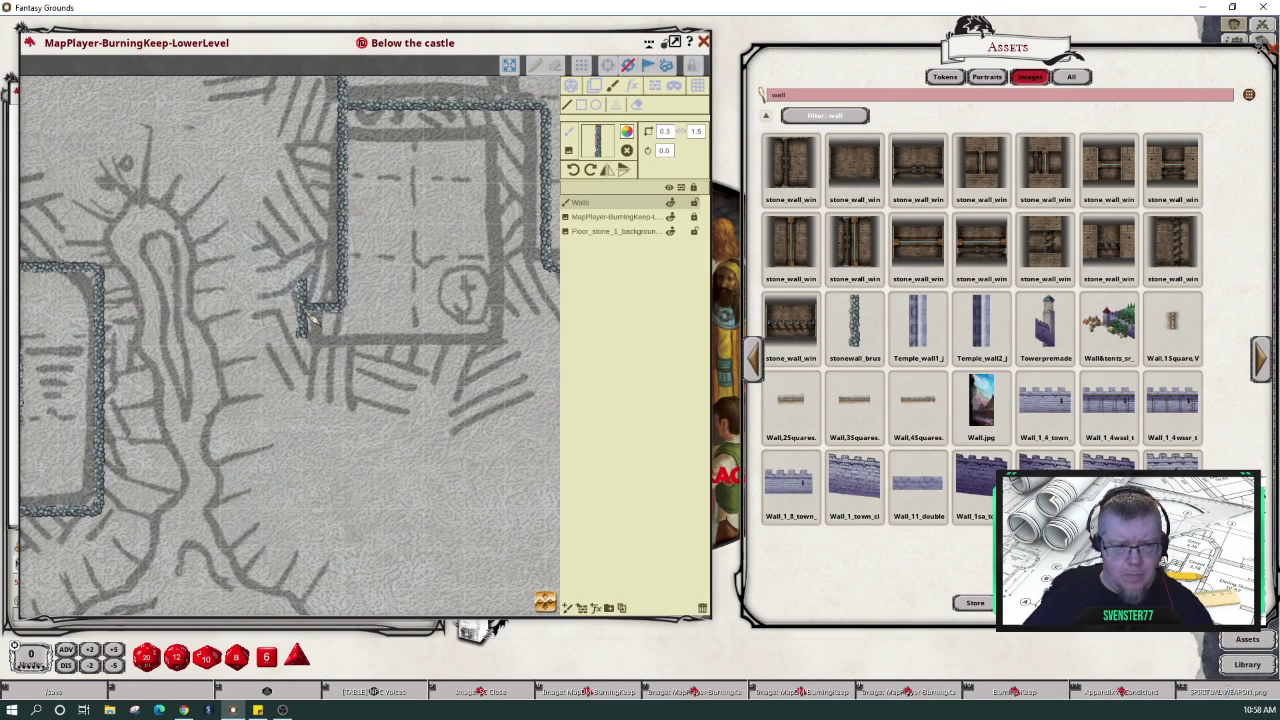
{"action": "scroll", "coordinate": [311, 318], "scroll_direction": "down", "scroll_amount": 1}
{"action": "key", "text": "Up"}
{"action": "key", "text": "Left"}
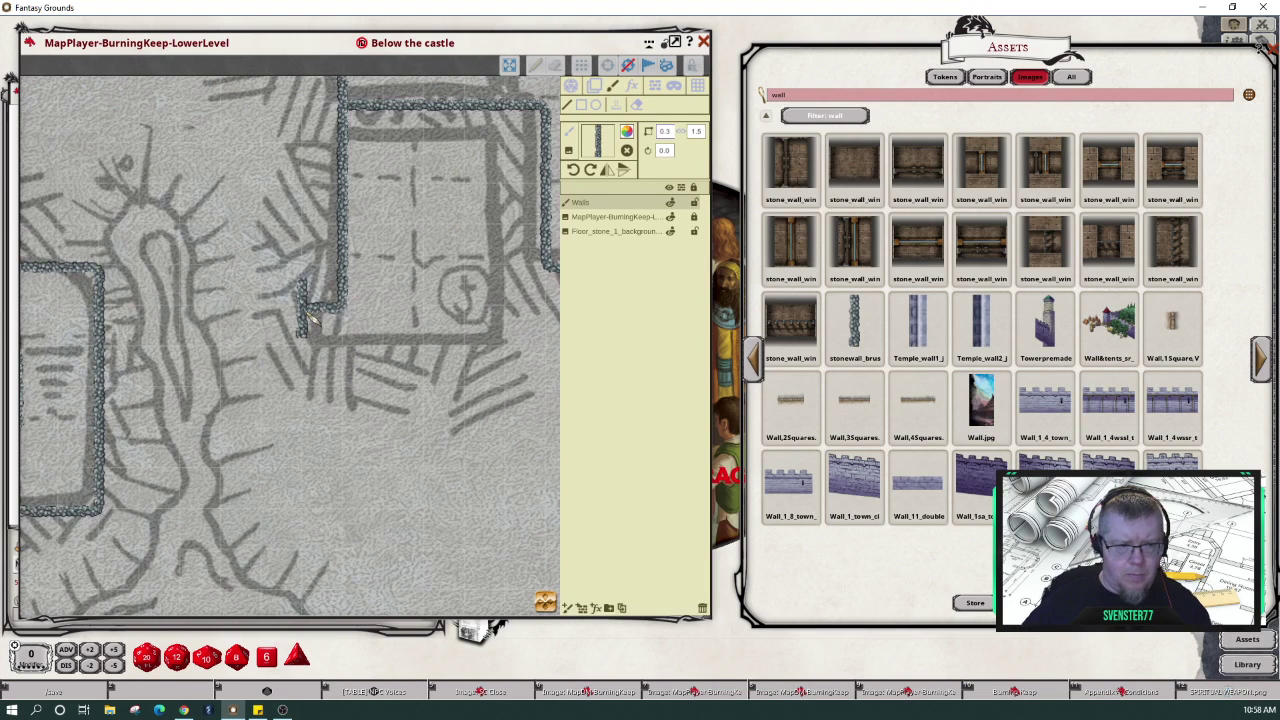
{"action": "key", "text": "Down"}
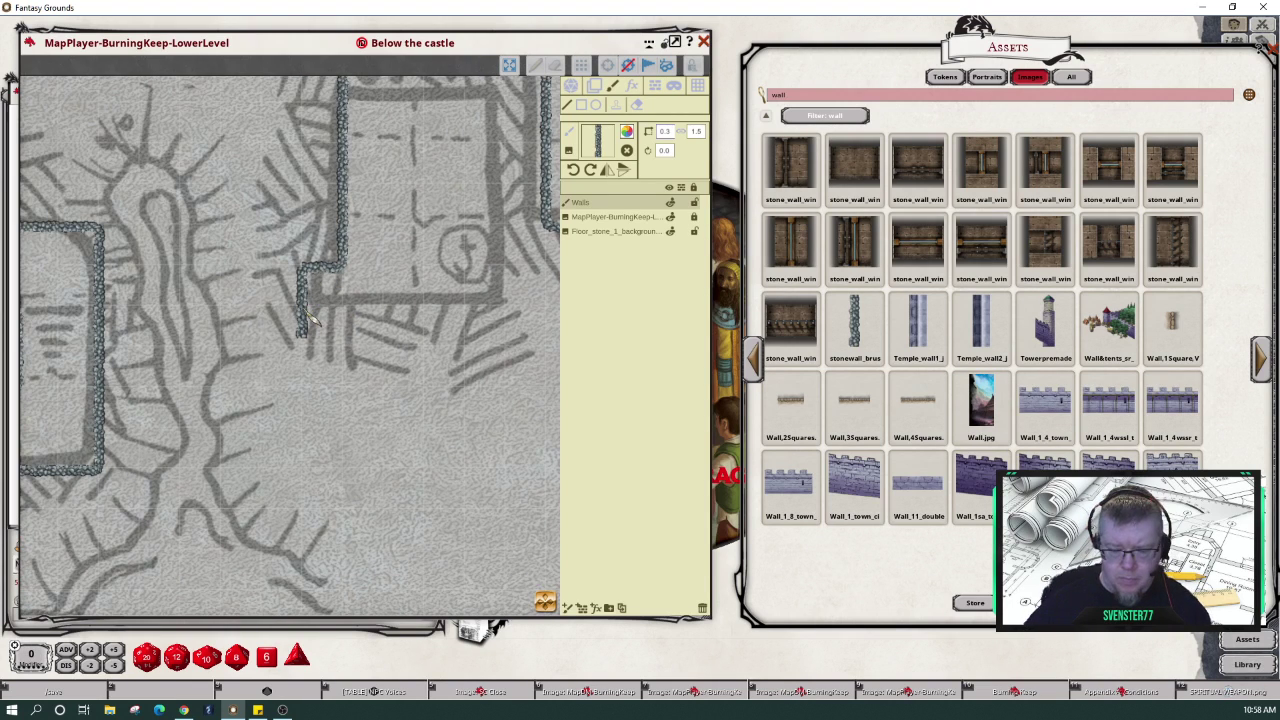
{"action": "key", "text": "Right"}
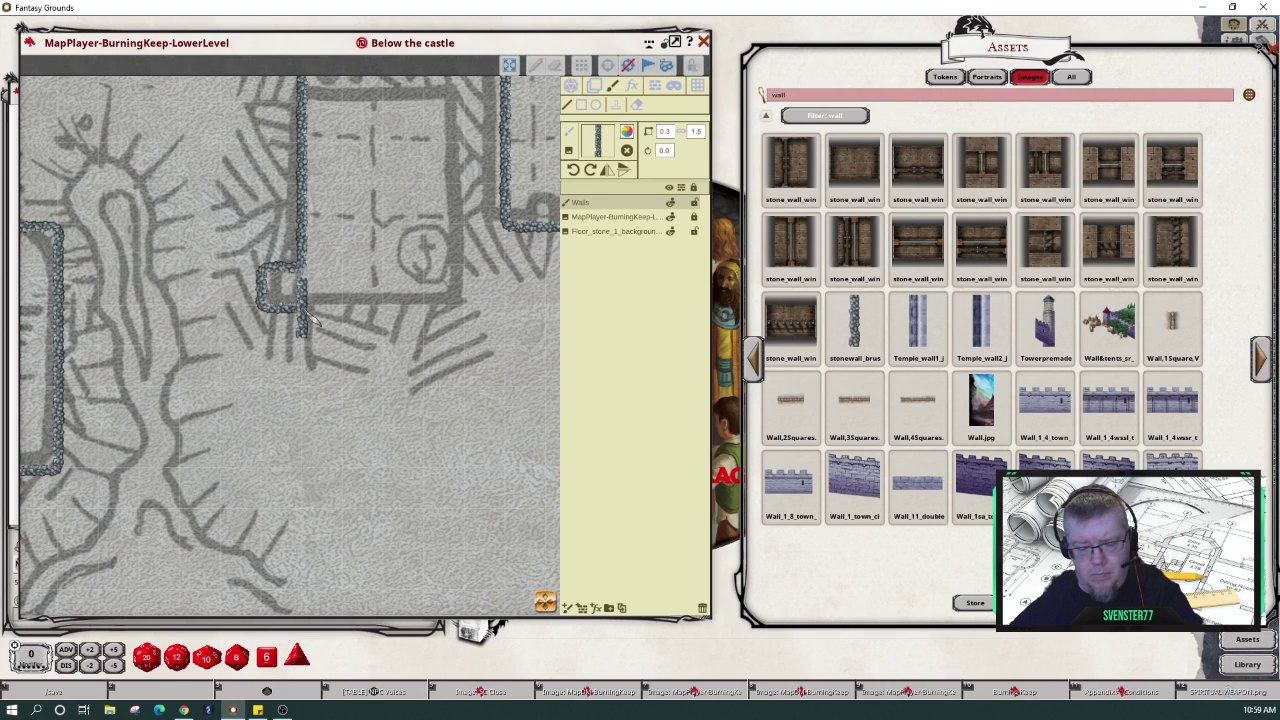
- Paint the wall along the south and east sides of the east room marked with a circle, up to its north wall
{"action": "key", "text": "Right"}
{"action": "key", "text": "Right"}
{"action": "key", "text": "Right"}
{"action": "key", "text": "Right"}
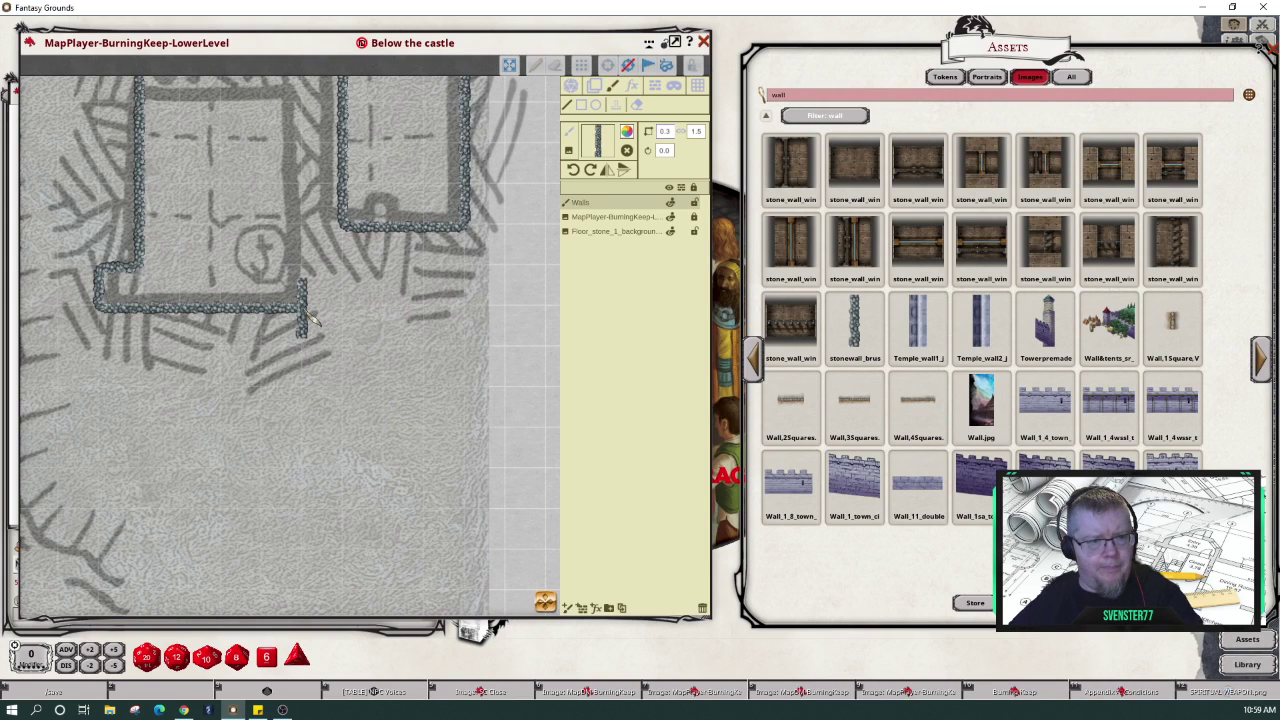
{"action": "key", "text": "Up"}
{"action": "key", "text": "Up"}
{"action": "key", "text": "Up"}
{"action": "key", "text": "Up"}
{"action": "key", "text": "Up"}
{"action": "key", "text": "Up"}
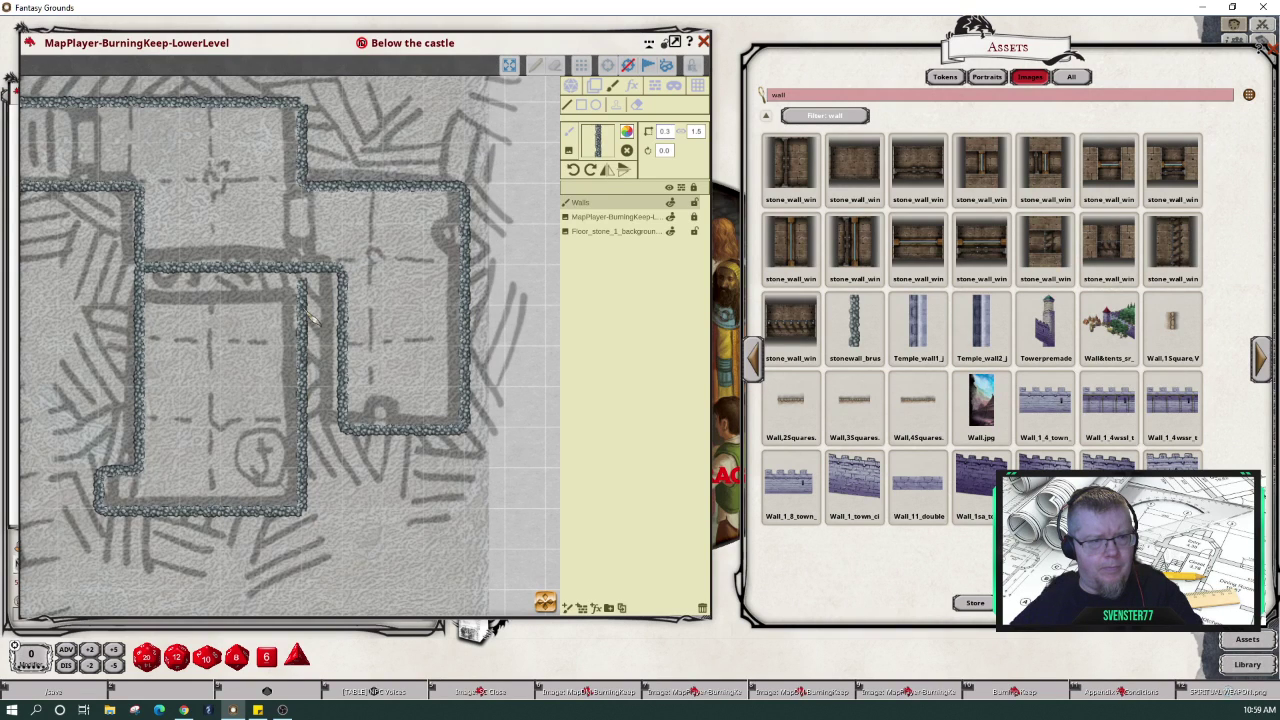
{"action": "double_click", "coordinate": [303, 312]}
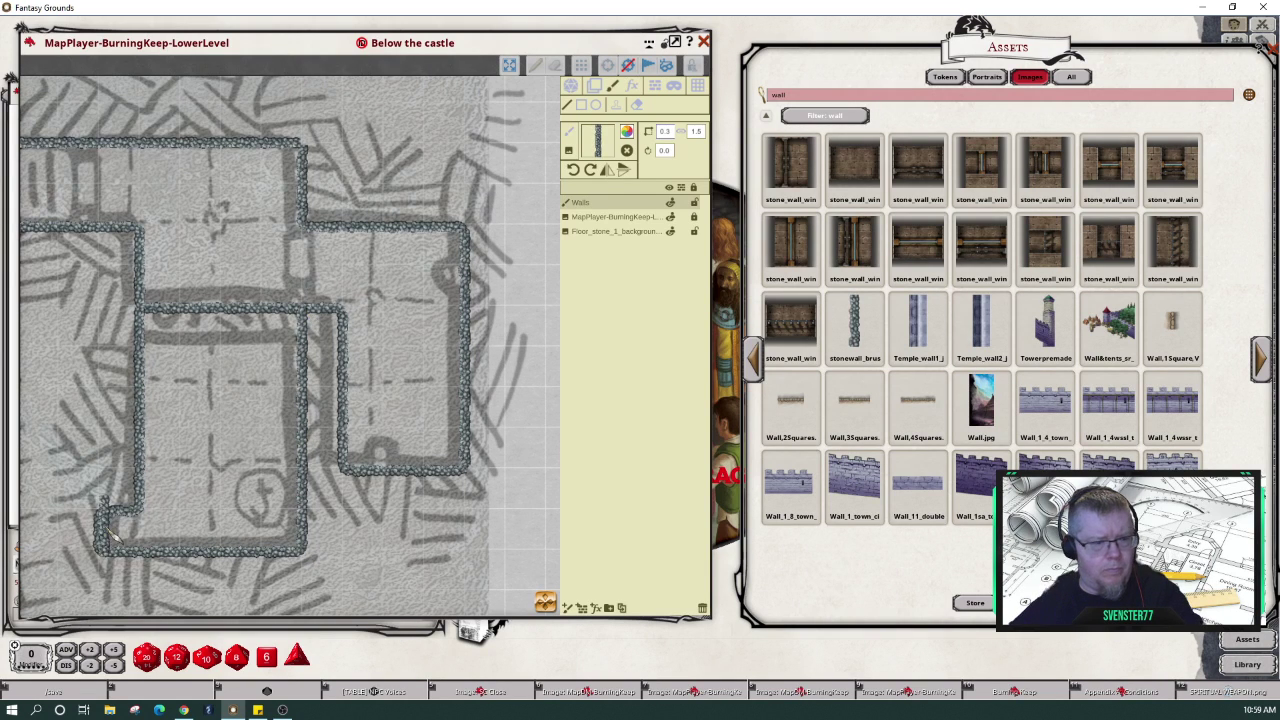
{"action": "left_click", "coordinate": [138, 521]}
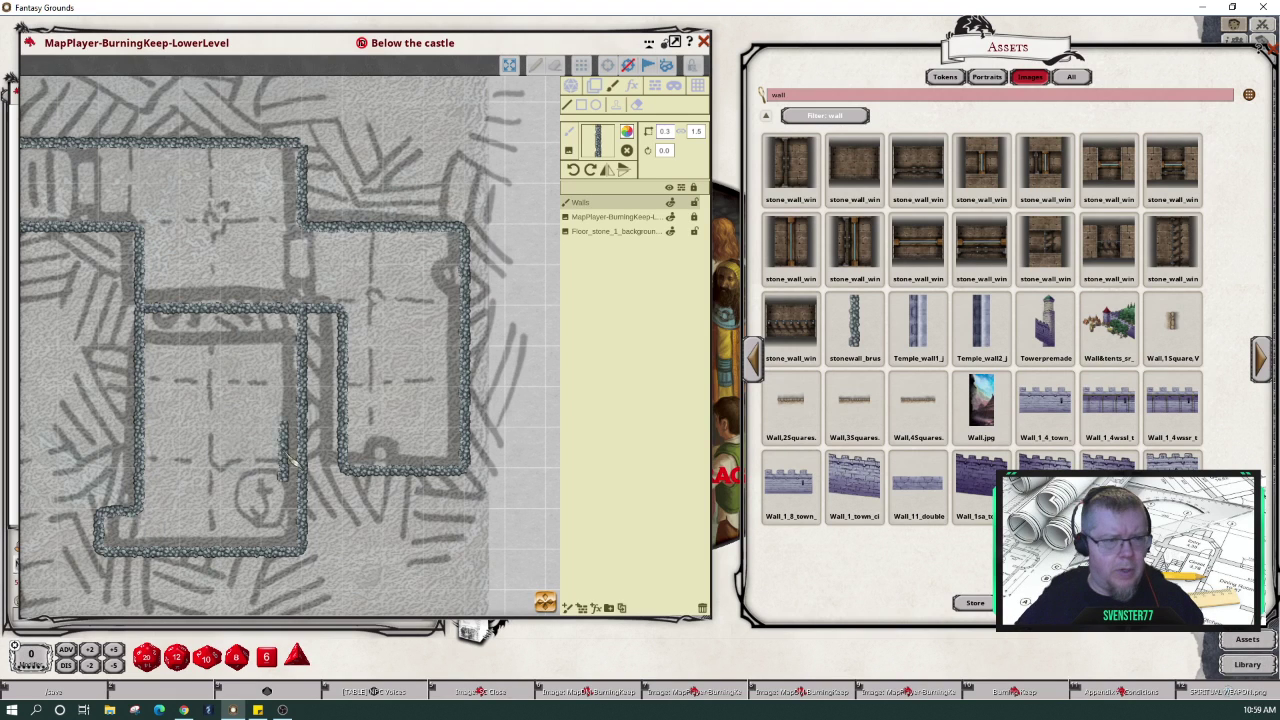
{"action": "scroll", "coordinate": [282, 446], "scroll_direction": "down", "scroll_amount": 3}
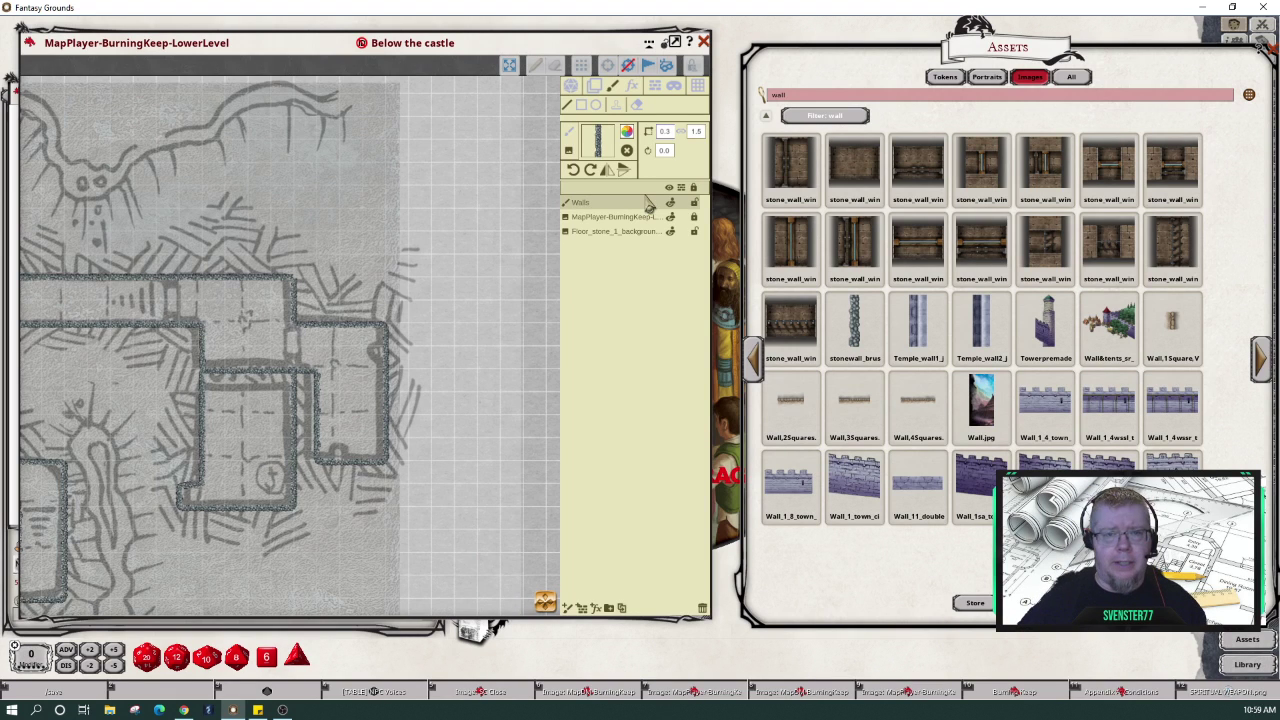
- Generate line-of-sight walls from the painted Walls layer across the whole map
{"action": "left_click", "coordinate": [657, 88]}
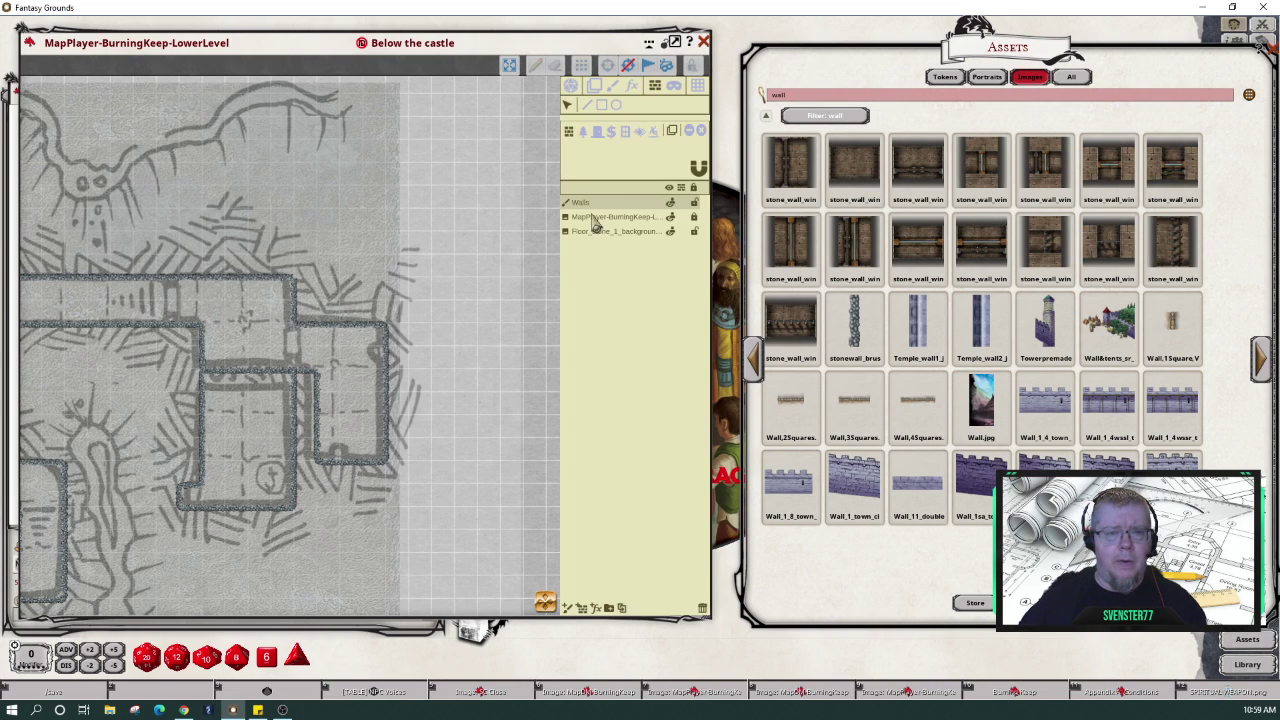
{"action": "left_click", "coordinate": [678, 142]}
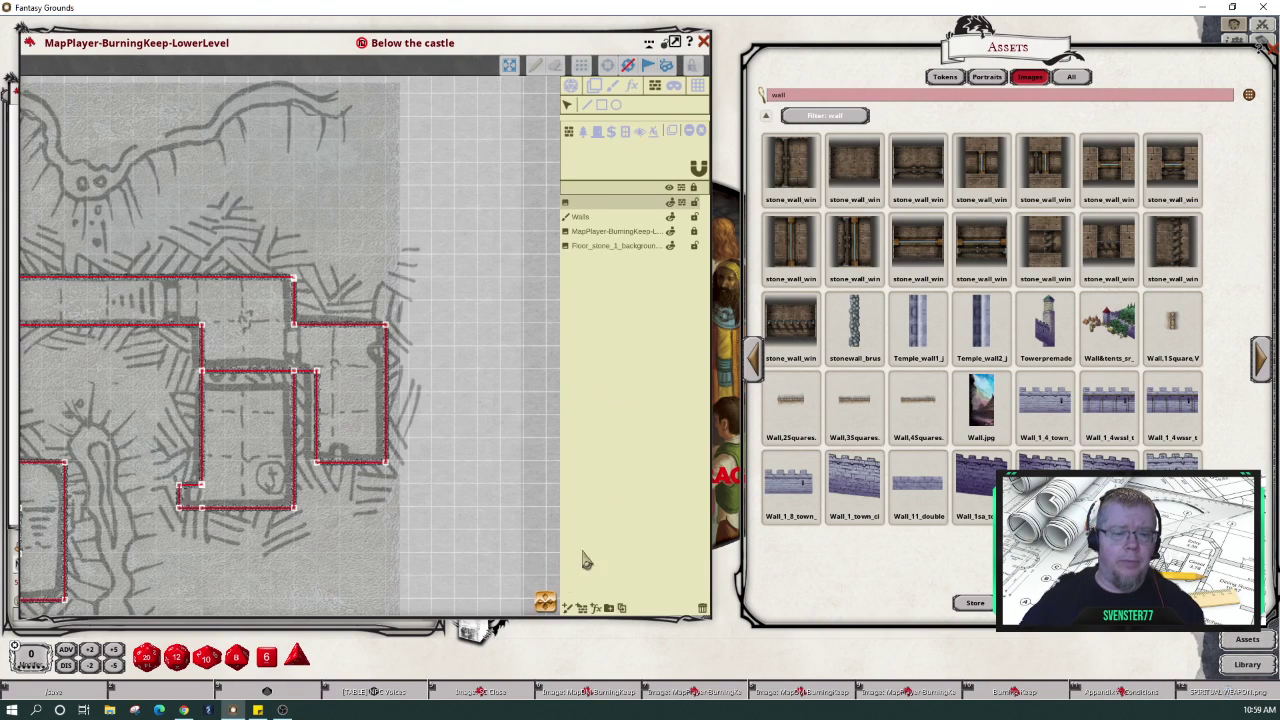
{"action": "left_click_drag", "start_coordinate": [108, 530], "coordinate": [611, 648]}
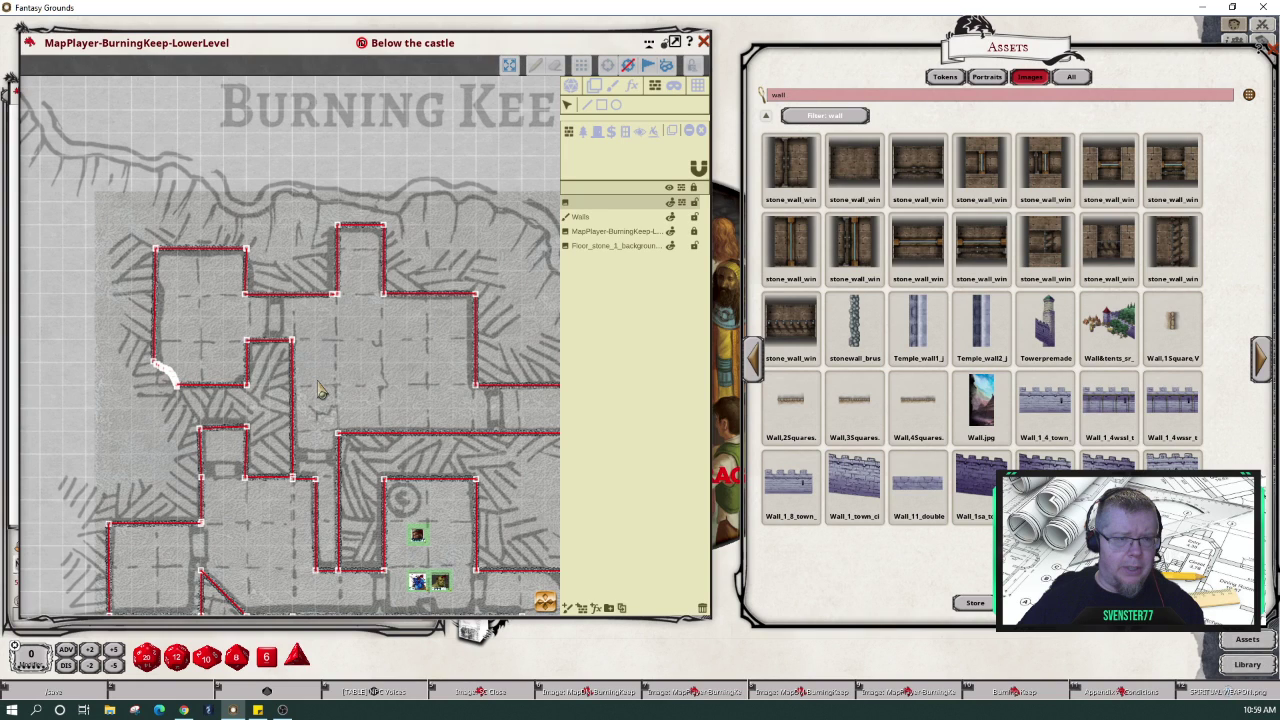
- Draw a narrow rectangular line-of-sight door across the opening between the northwest room and the large north room
{"action": "left_click", "coordinate": [602, 107]}
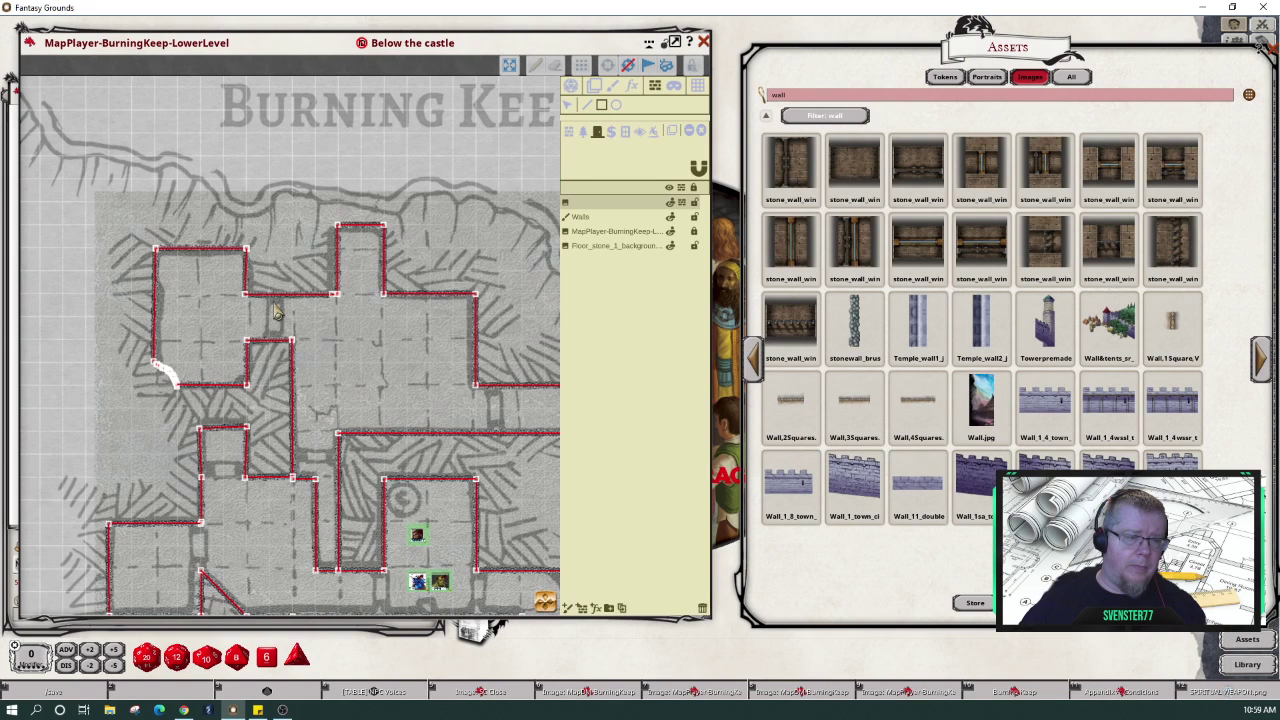
{"action": "scroll", "coordinate": [277, 312], "scroll_direction": "up", "scroll_amount": 2}
{"action": "scroll", "coordinate": [265, 308], "scroll_direction": "up", "scroll_amount": 2}
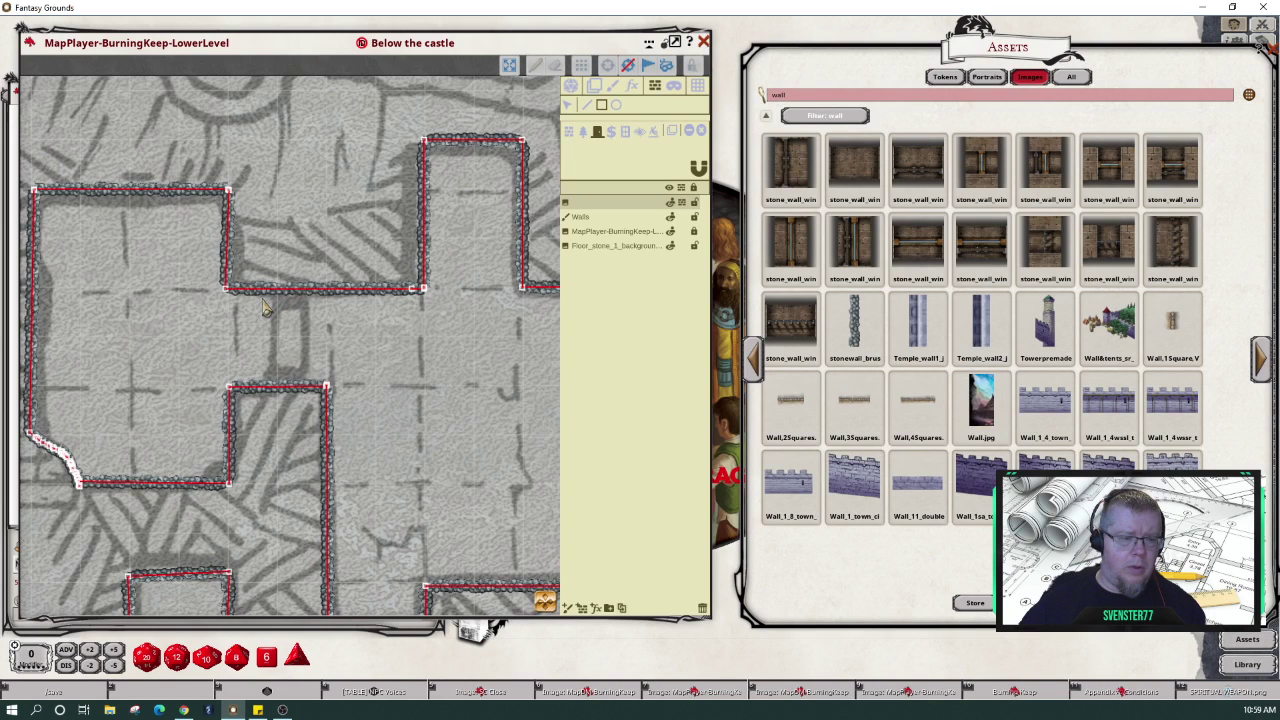
{"action": "scroll", "coordinate": [265, 308], "scroll_direction": "down", "scroll_amount": 2}
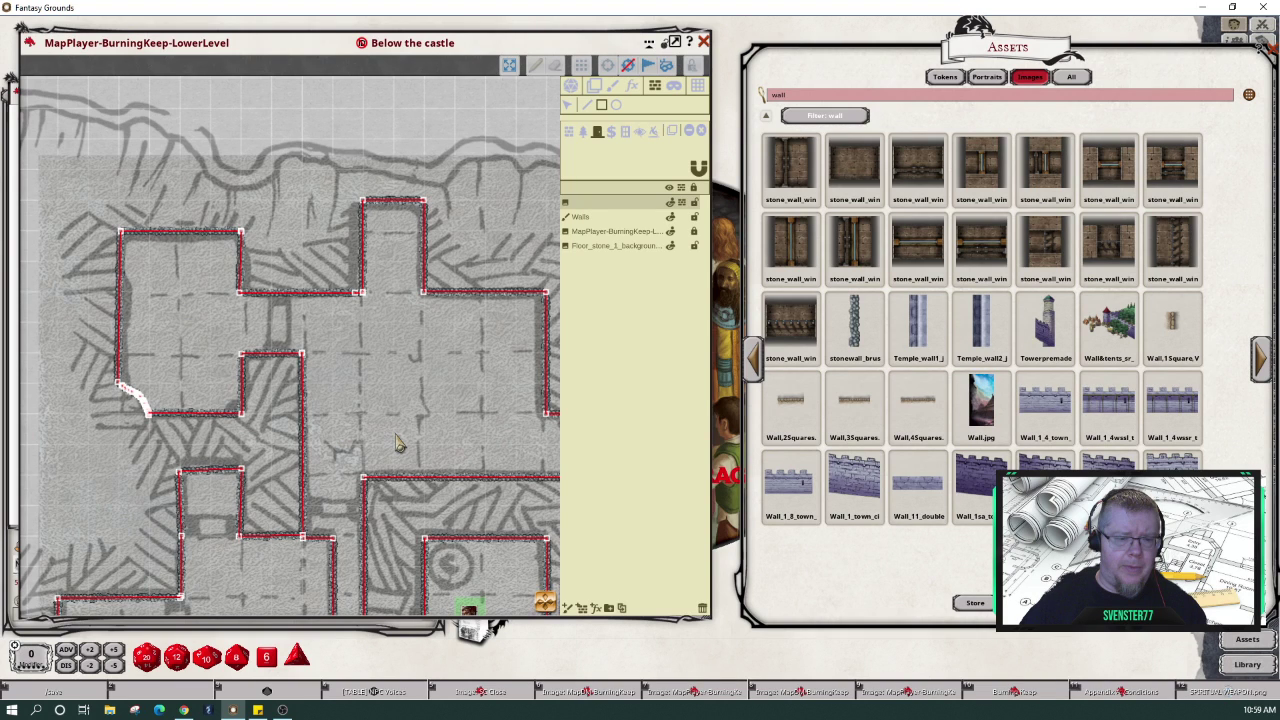
{"action": "scroll", "coordinate": [397, 443], "scroll_direction": "down", "scroll_amount": 2}
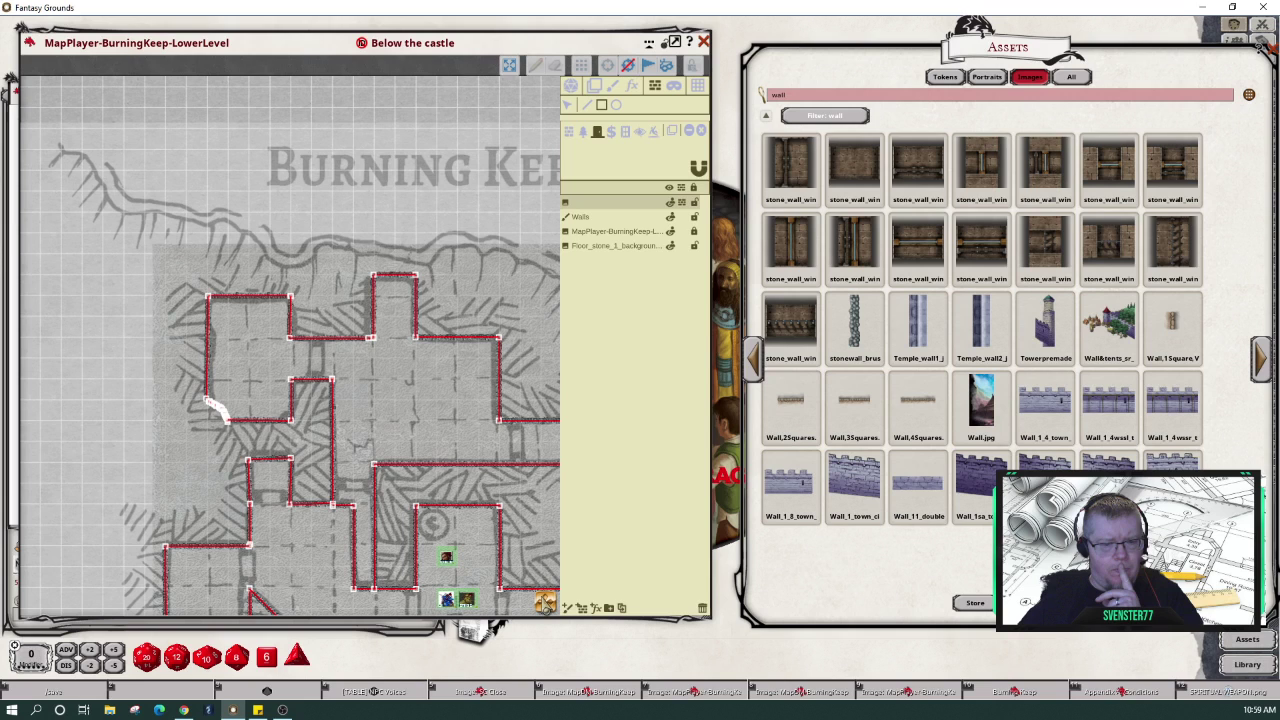
{"action": "left_click_drag", "start_coordinate": [386, 452], "coordinate": [395, 435]}
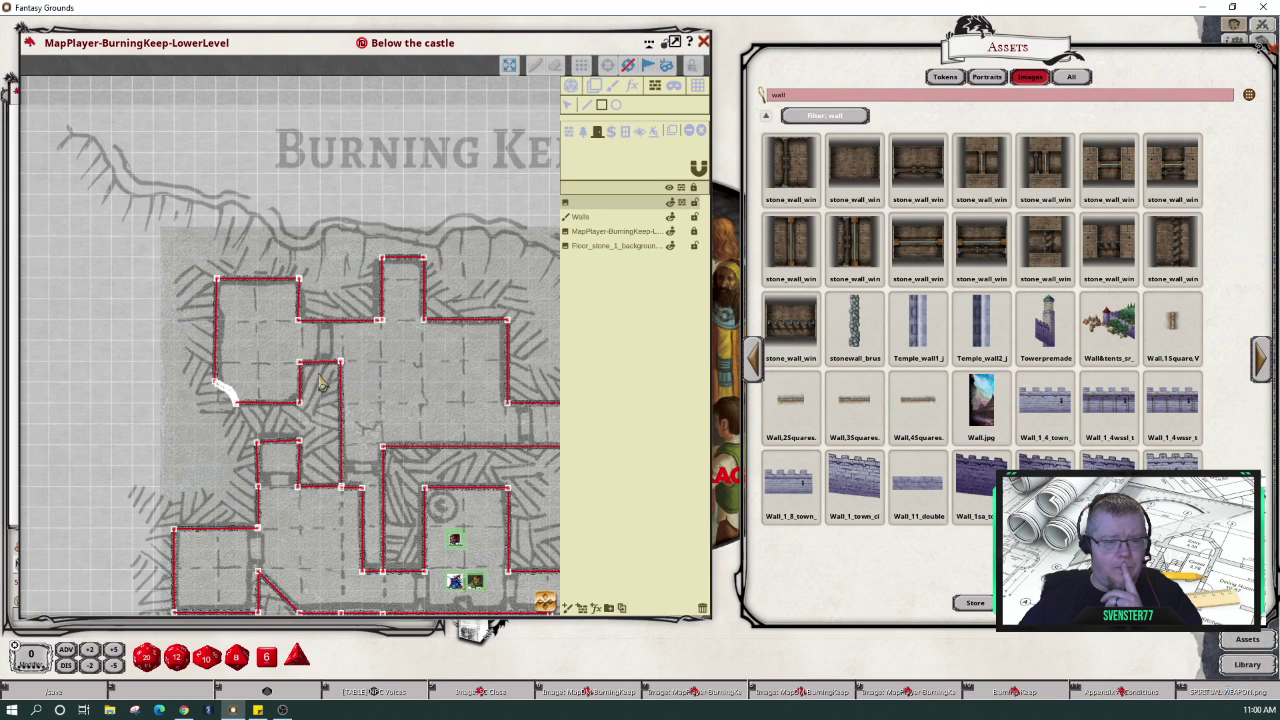
{"action": "scroll", "coordinate": [320, 385], "scroll_direction": "up", "scroll_amount": 3}
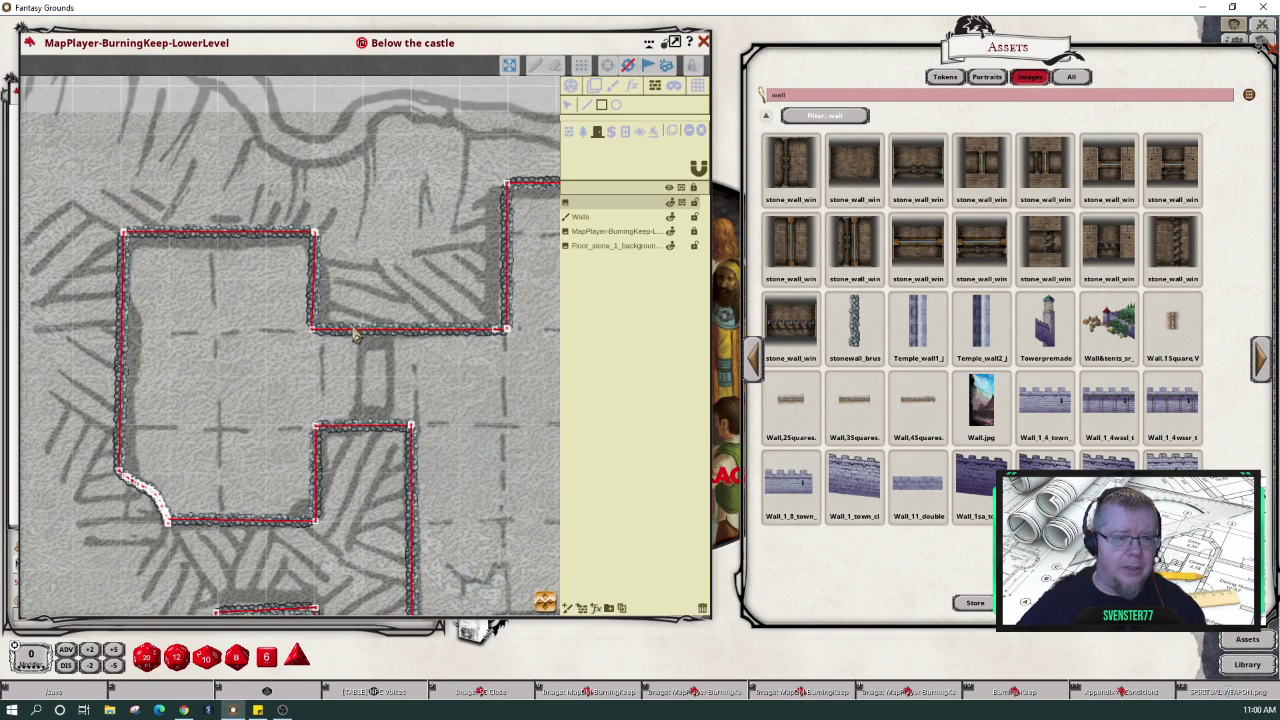
{"action": "scroll", "coordinate": [355, 336], "scroll_direction": "up", "scroll_amount": 2}
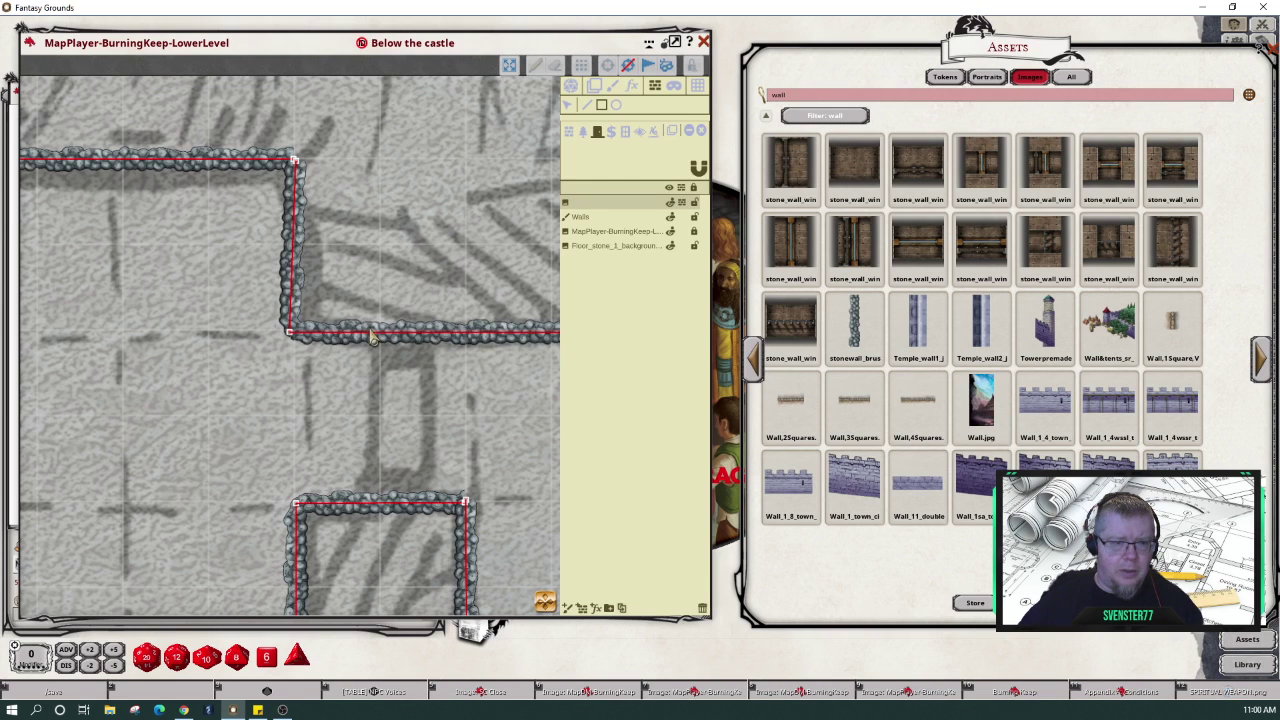
{"action": "left_click_drag", "start_coordinate": [370, 337], "coordinate": [397, 518]}
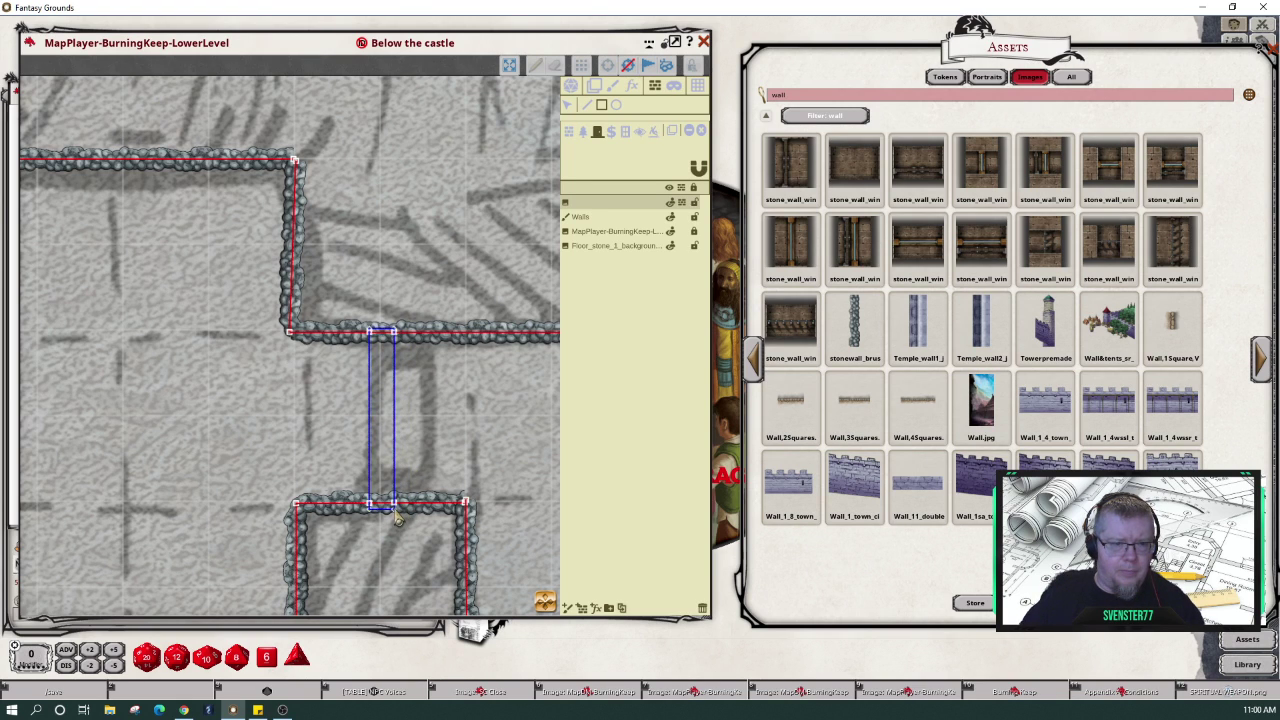
- Draw rectangular doors across the opening of the small alcove south of the northwest room and at the square west room's east entrance
{"action": "scroll", "coordinate": [437, 515], "scroll_direction": "down", "scroll_amount": 3}
{"action": "scroll", "coordinate": [437, 515], "scroll_direction": "down", "scroll_amount": 1}
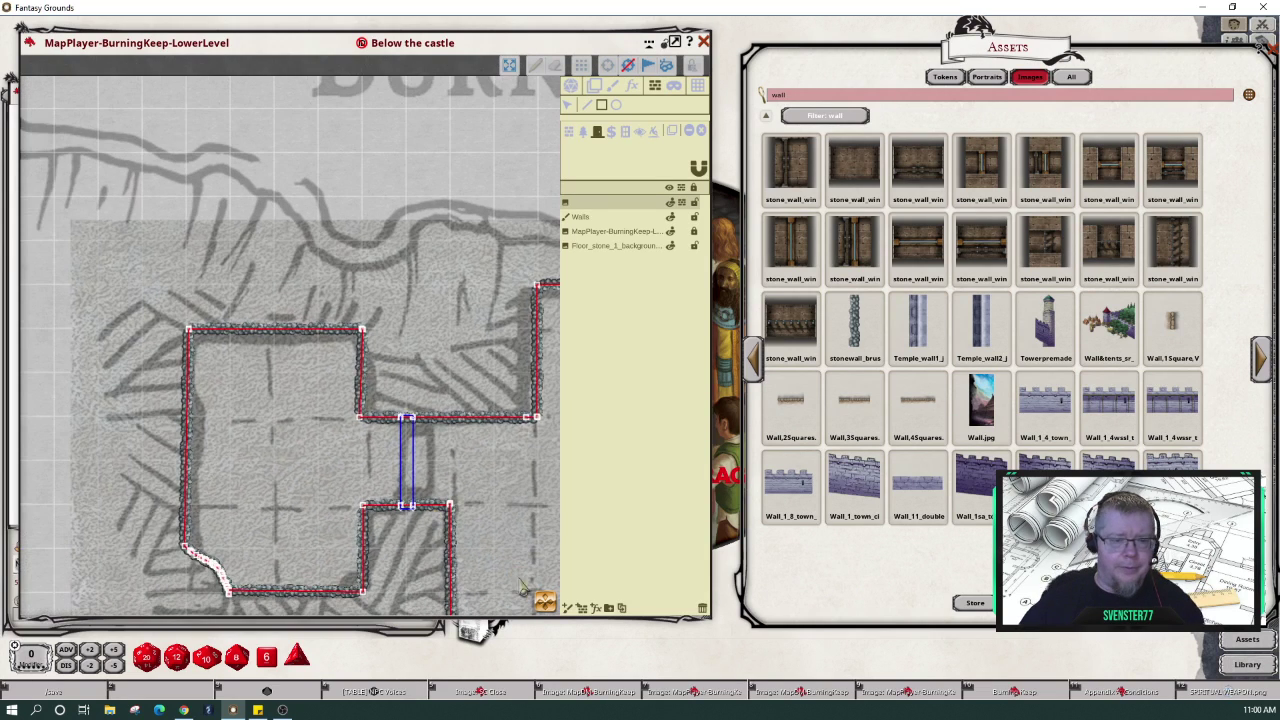
{"action": "scroll", "coordinate": [500, 543], "scroll_direction": "down", "scroll_amount": 1}
{"action": "scroll", "coordinate": [500, 543], "scroll_direction": "down", "scroll_amount": 1}
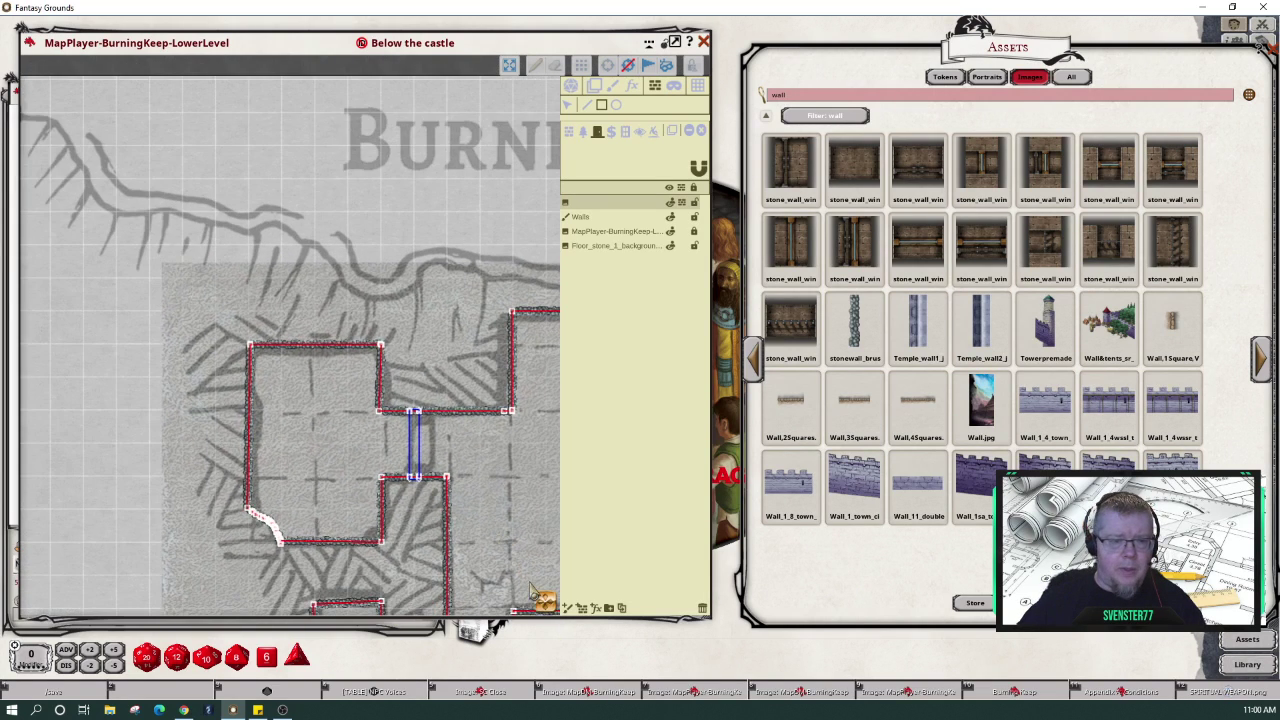
{"action": "scroll", "coordinate": [557, 610], "scroll_direction": "down", "scroll_amount": 1}
{"action": "left_click_drag", "start_coordinate": [565, 645], "coordinate": [475, 489]}
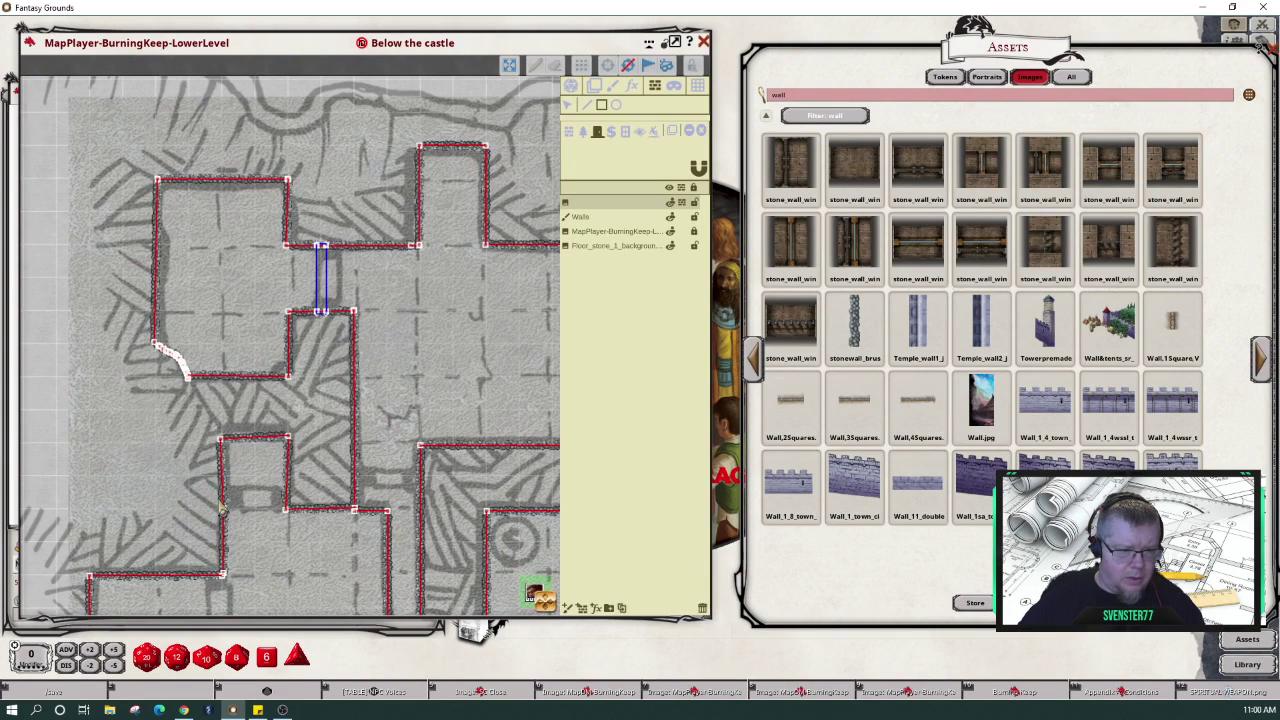
{"action": "mouse_move", "coordinate": [222, 506]}
{"action": "left_mouse_down"}
{"action": "mouse_move", "coordinate": [292, 503]}
{"action": "mouse_move", "coordinate": [300, 518]}
{"action": "left_mouse_up"}
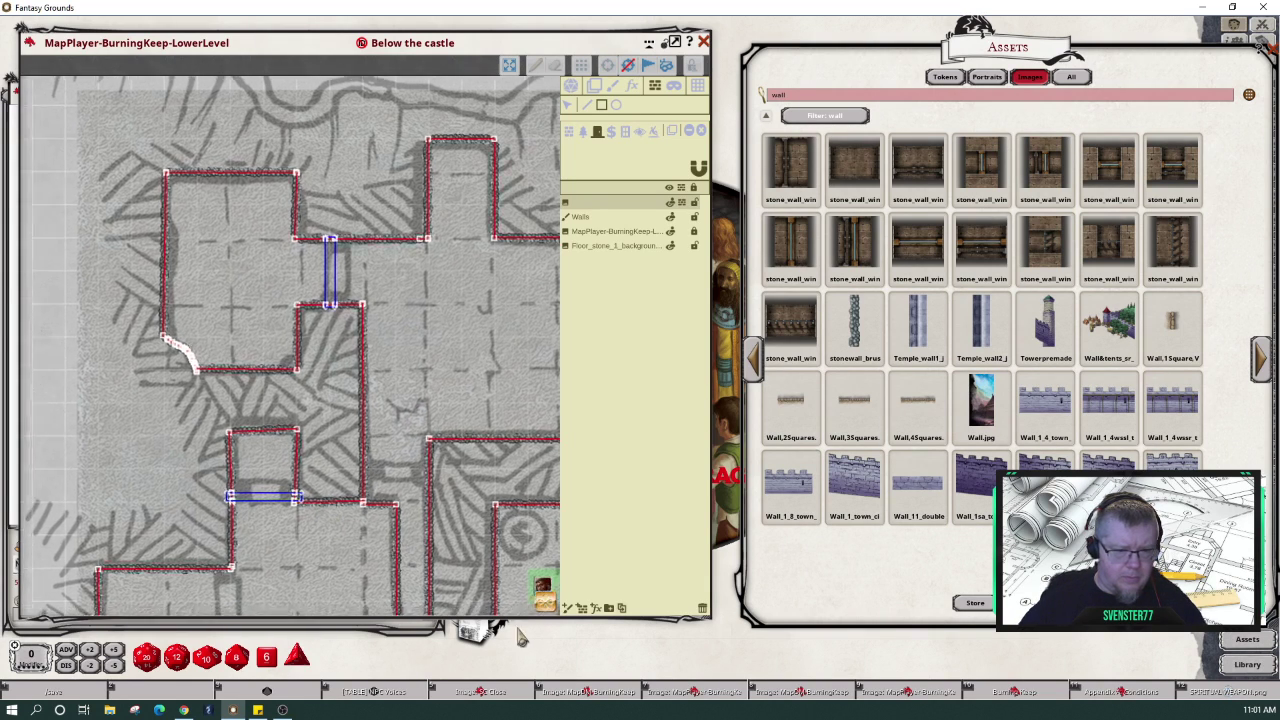
{"action": "left_click_drag", "start_coordinate": [518, 630], "coordinate": [532, 652]}
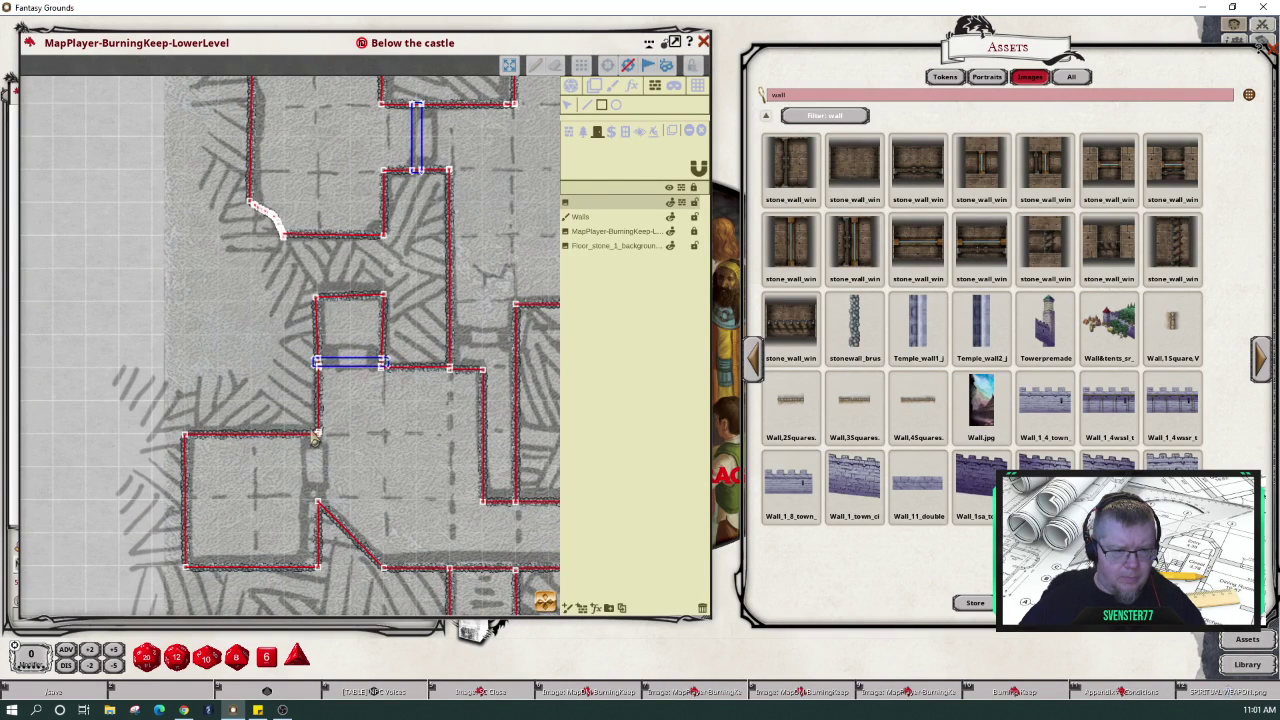
{"action": "left_click_drag", "start_coordinate": [315, 435], "coordinate": [330, 514]}
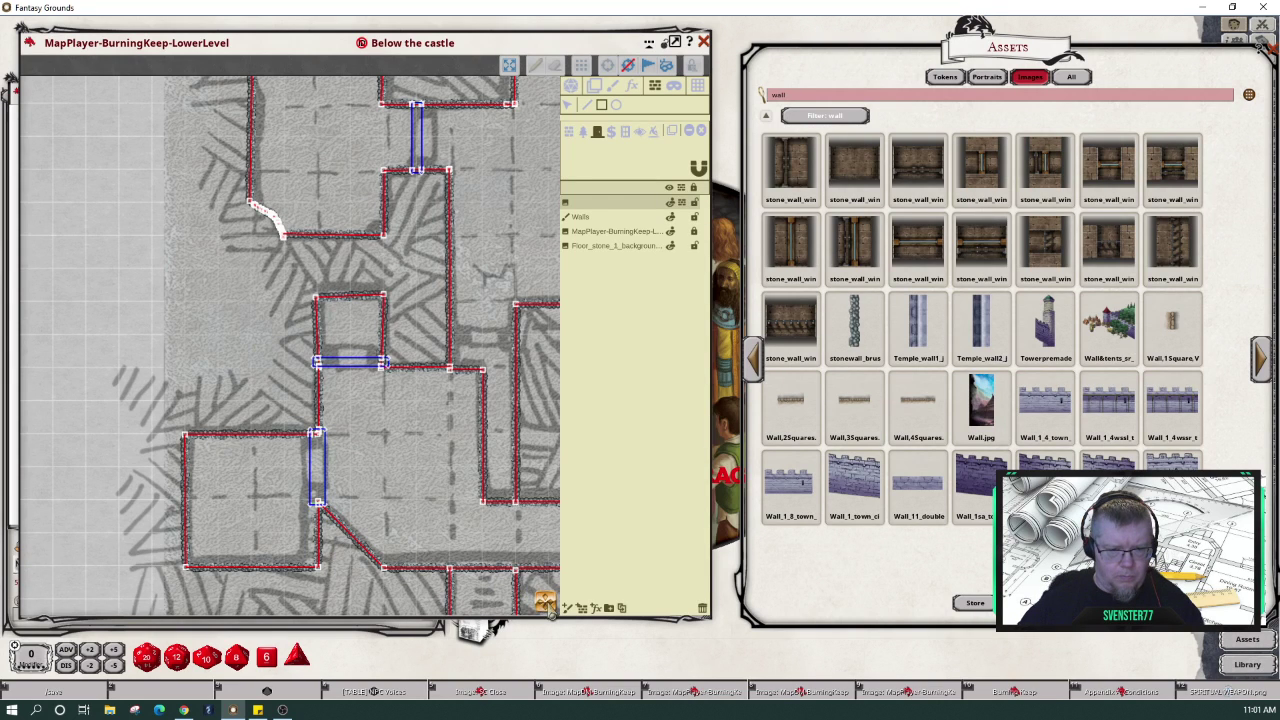
- Draw rectangular doors across the large north room's south exit and between the southwest room and the corridor east of it
{"action": "left_click_drag", "start_coordinate": [548, 606], "coordinate": [561, 668]}
{"action": "mouse_move", "coordinate": [425, 237]}
{"action": "left_mouse_down"}
{"action": "mouse_move", "coordinate": [470, 259]}
{"action": "mouse_move", "coordinate": [508, 258]}
{"action": "left_mouse_up"}
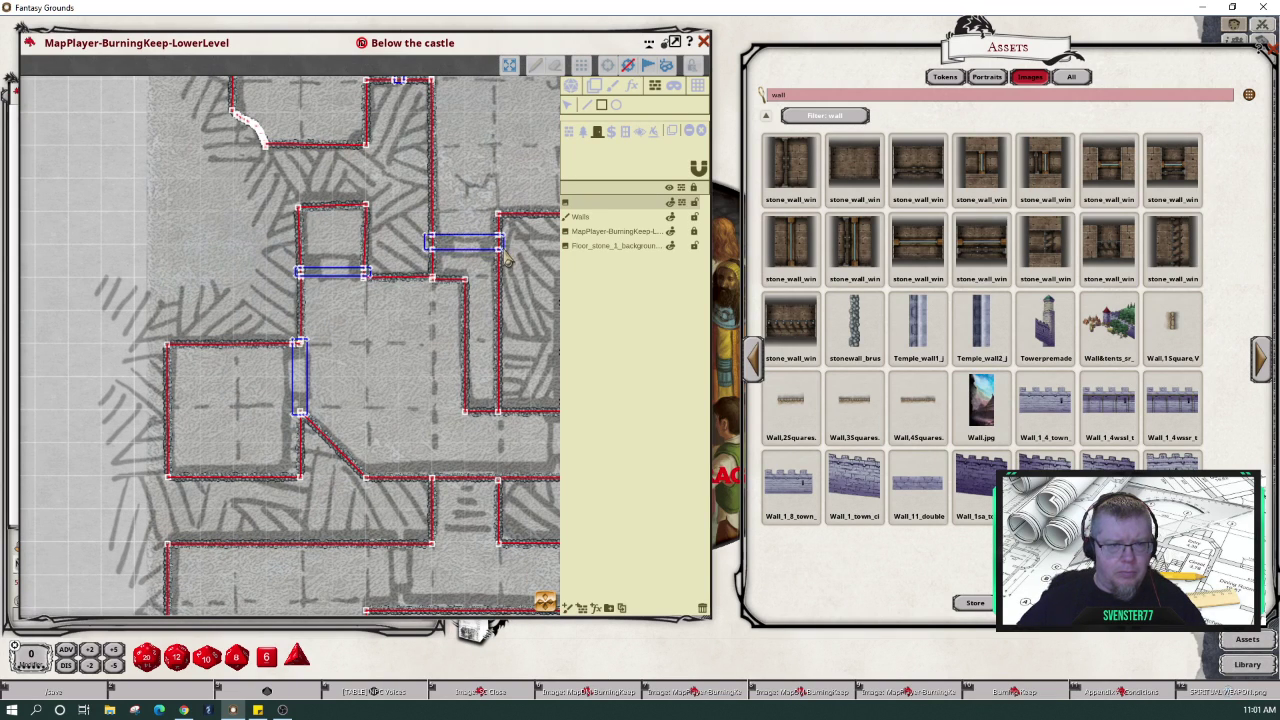
{"action": "left_click_drag", "start_coordinate": [546, 602], "coordinate": [536, 632]}
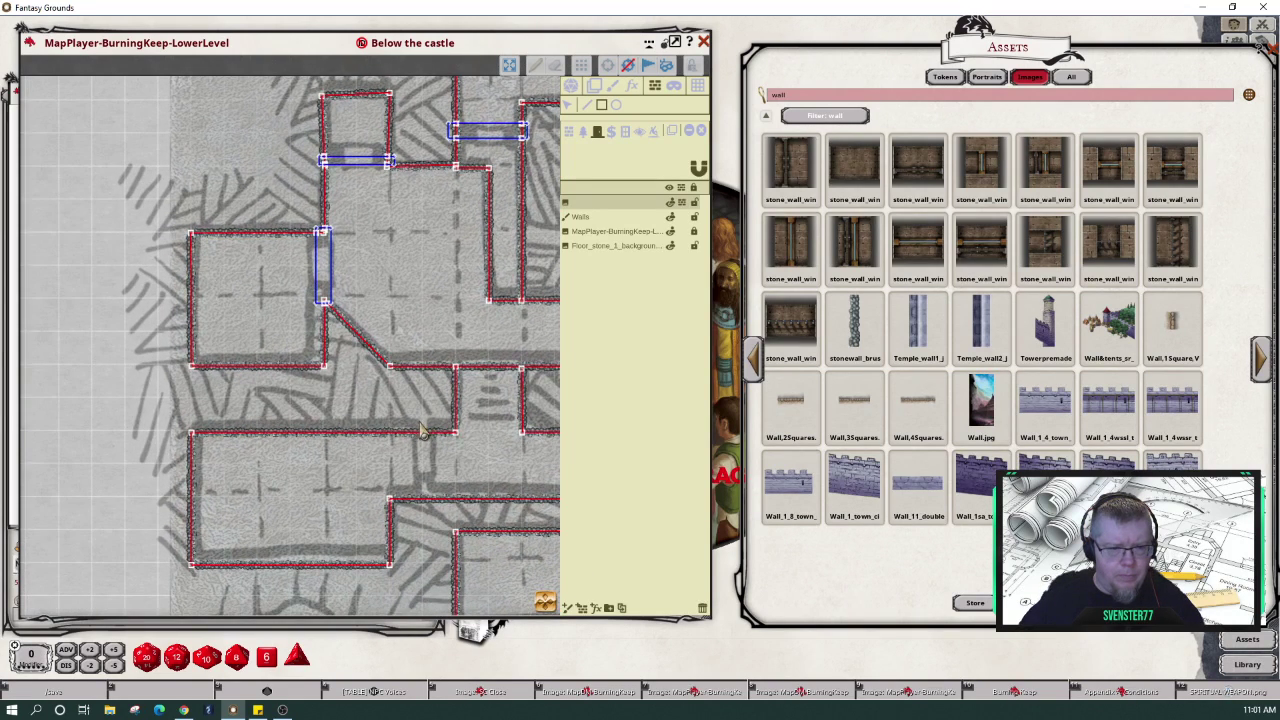
{"action": "left_click_drag", "start_coordinate": [422, 432], "coordinate": [436, 512]}
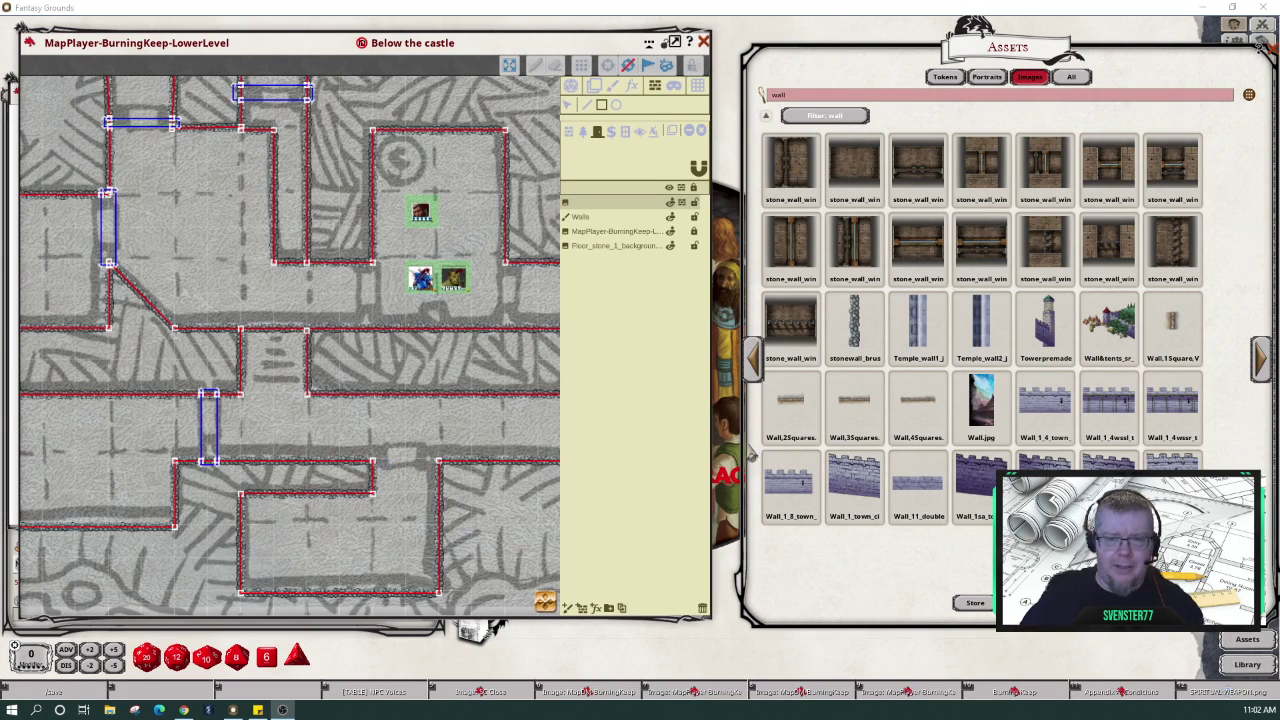
- Draw rectangular doors at the north entrance of the room south of the corridor and at the west end of the northern passage
{"action": "left_click", "coordinate": [372, 464]}
{"action": "left_click", "coordinate": [440, 462]}
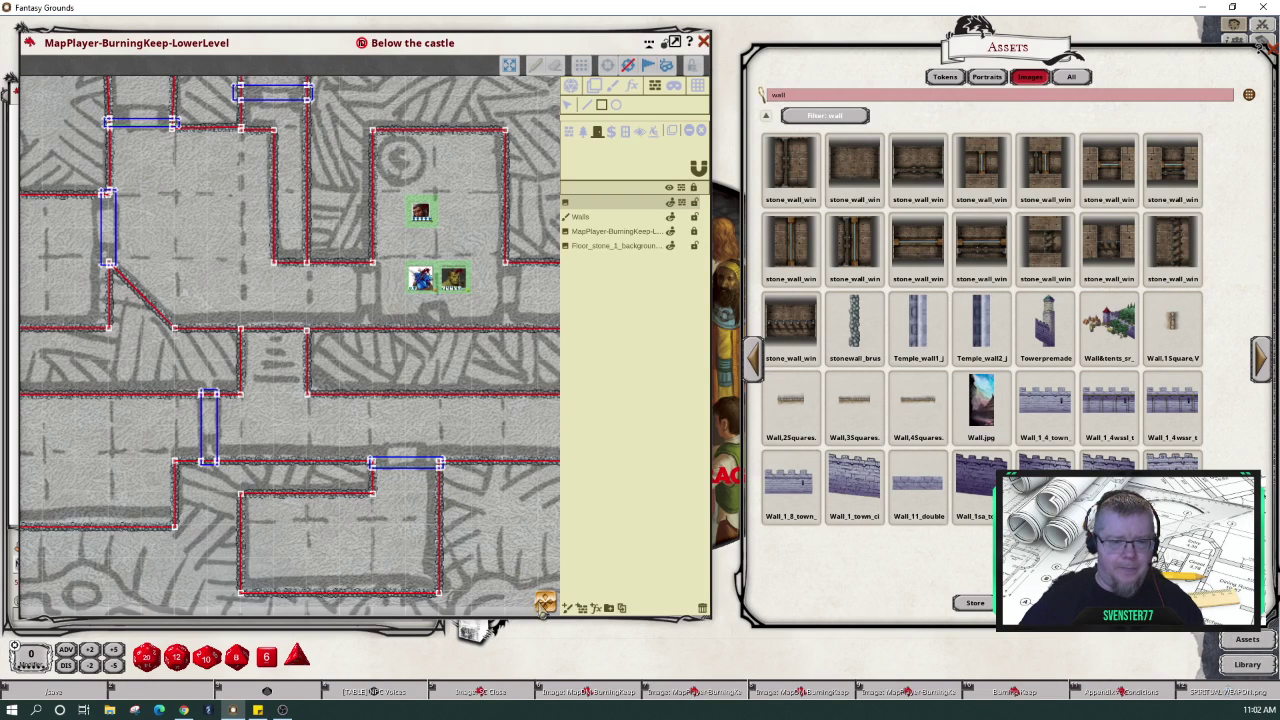
{"action": "left_click_drag", "start_coordinate": [543, 606], "coordinate": [516, 573]}
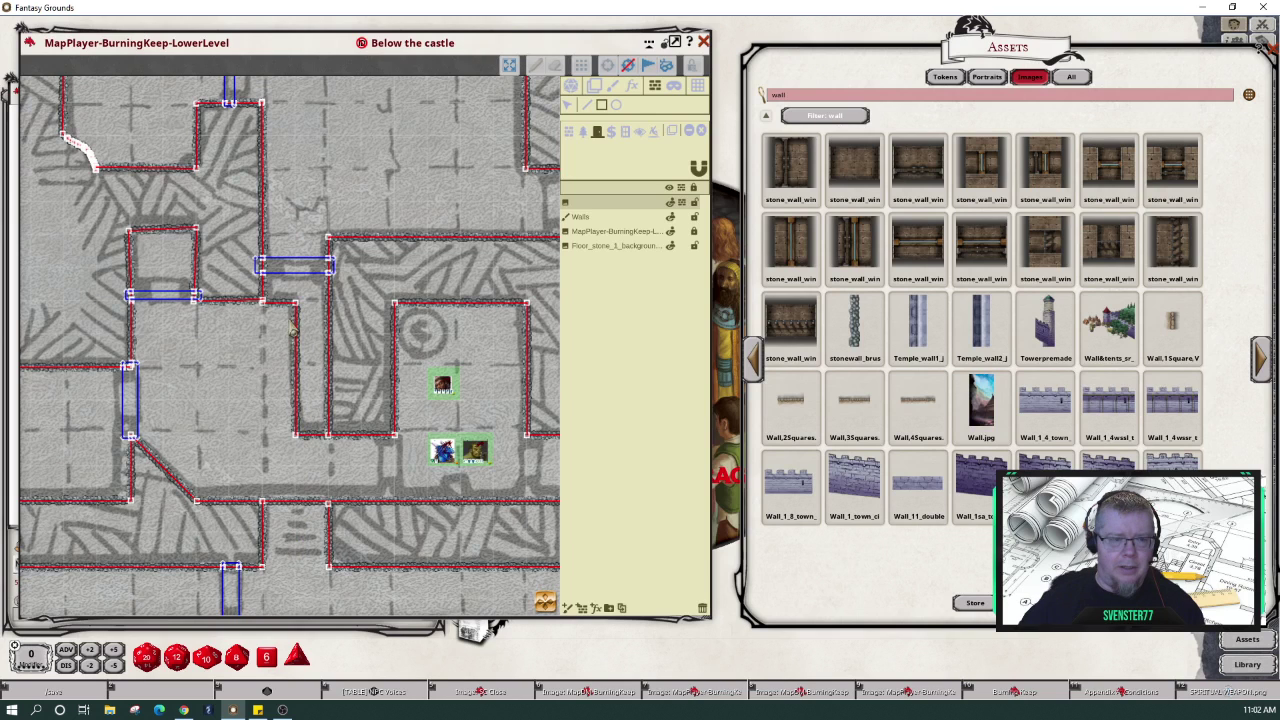
{"action": "left_click_drag", "start_coordinate": [544, 604], "coordinate": [598, 595]}
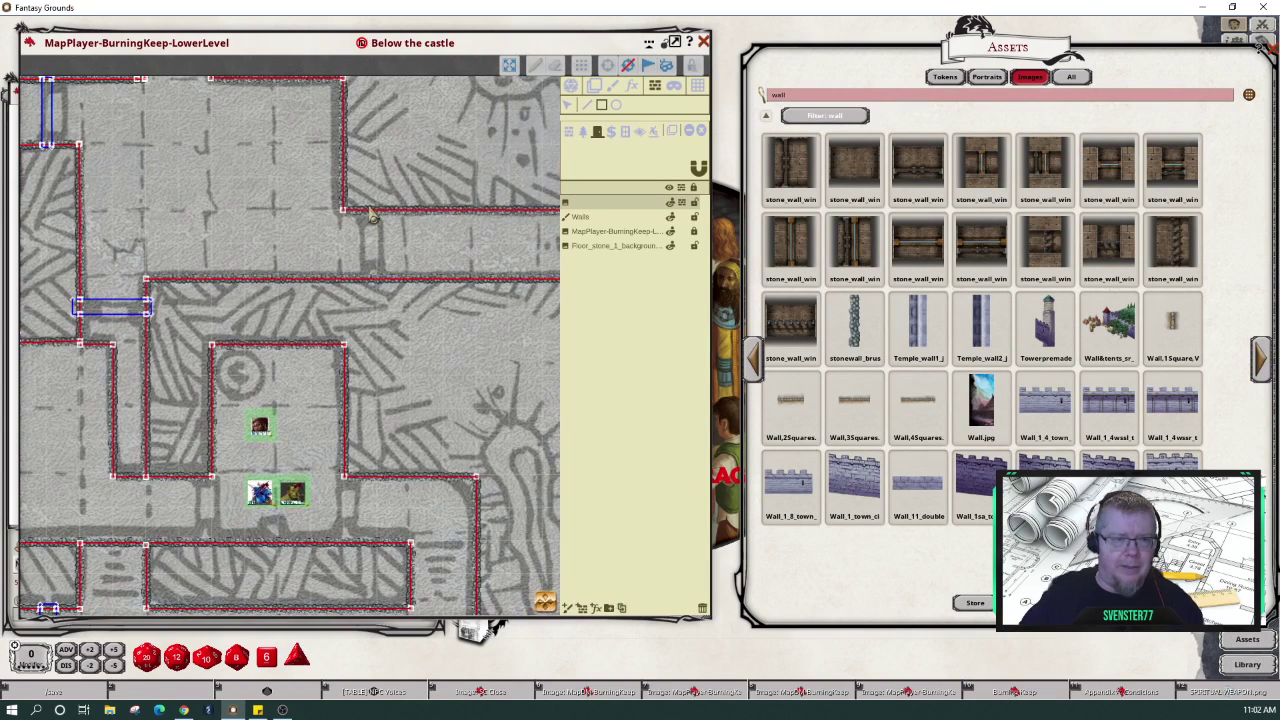
{"action": "left_click_drag", "start_coordinate": [364, 210], "coordinate": [383, 284]}
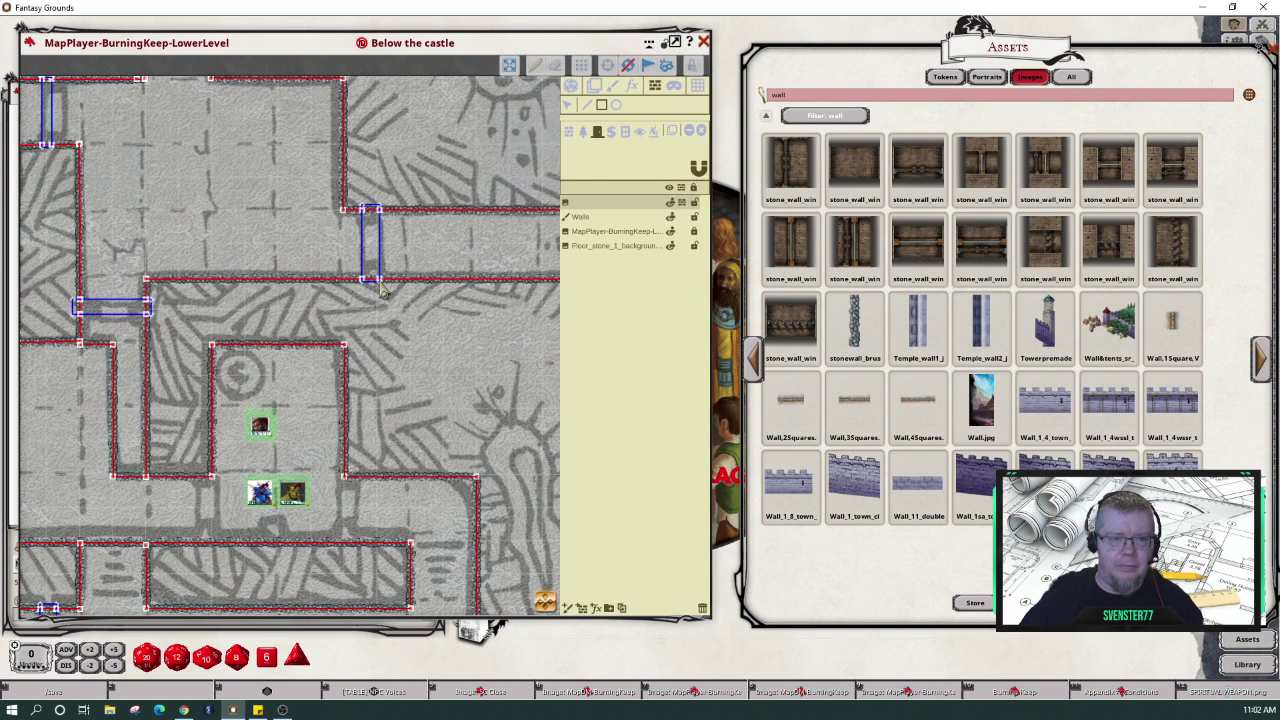
- Draw rectangular doors between the two northeast rooms and across the small notch at the circle-marked east room's southwest corner
{"action": "scroll", "coordinate": [452, 437], "scroll_direction": "down", "scroll_amount": 2}
{"action": "scroll", "coordinate": [453, 437], "scroll_direction": "down", "scroll_amount": 1}
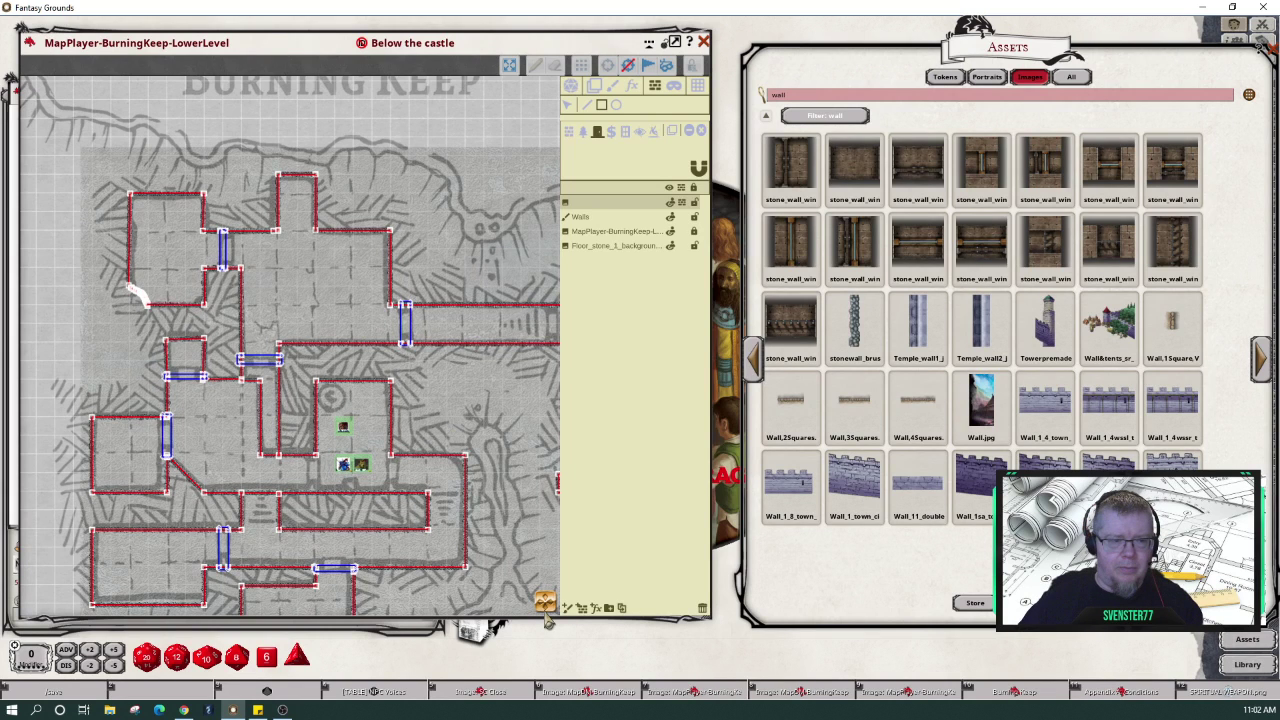
{"action": "left_click_drag", "start_coordinate": [546, 620], "coordinate": [602, 606]}
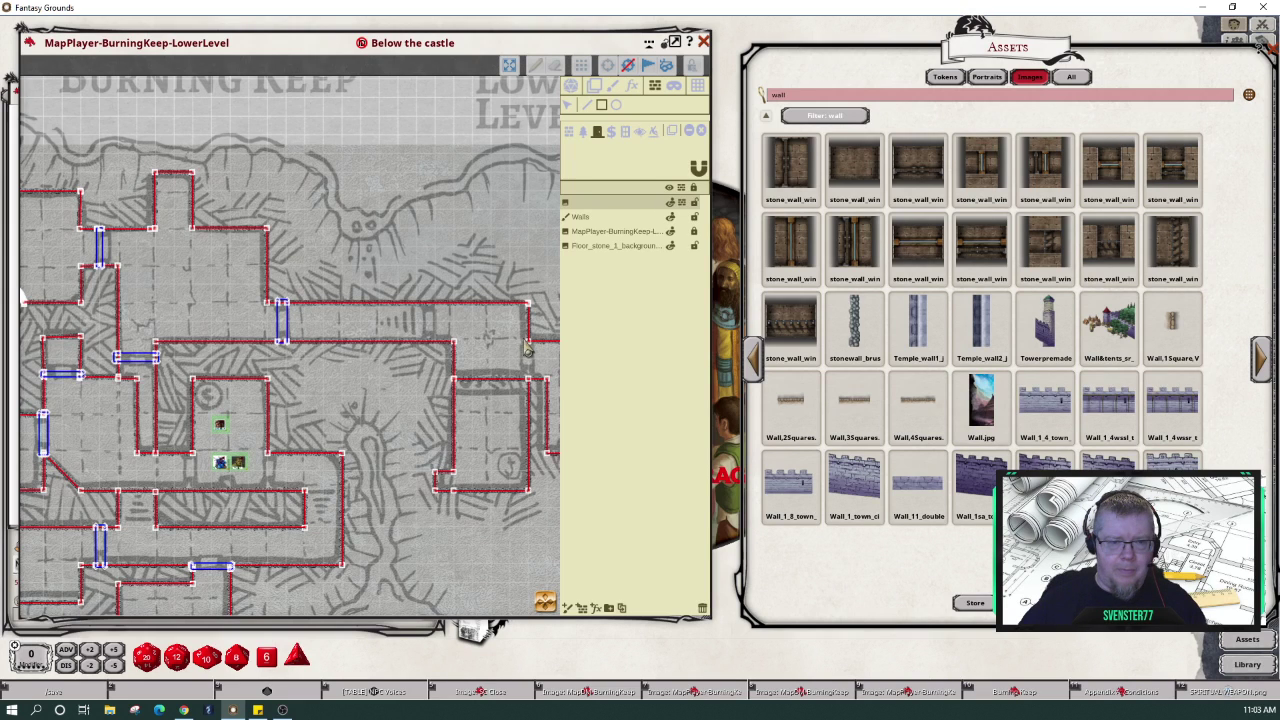
{"action": "left_click_drag", "start_coordinate": [527, 342], "coordinate": [529, 374]}
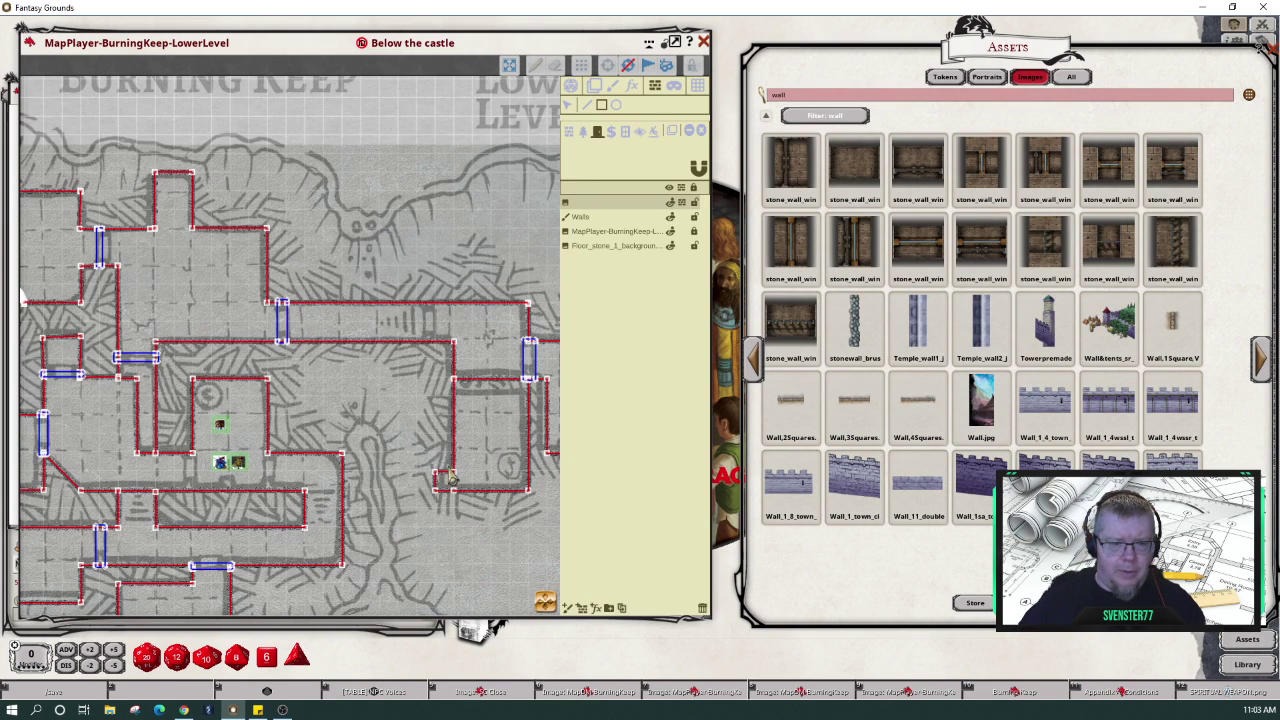
{"action": "left_click_drag", "start_coordinate": [454, 480], "coordinate": [452, 491]}
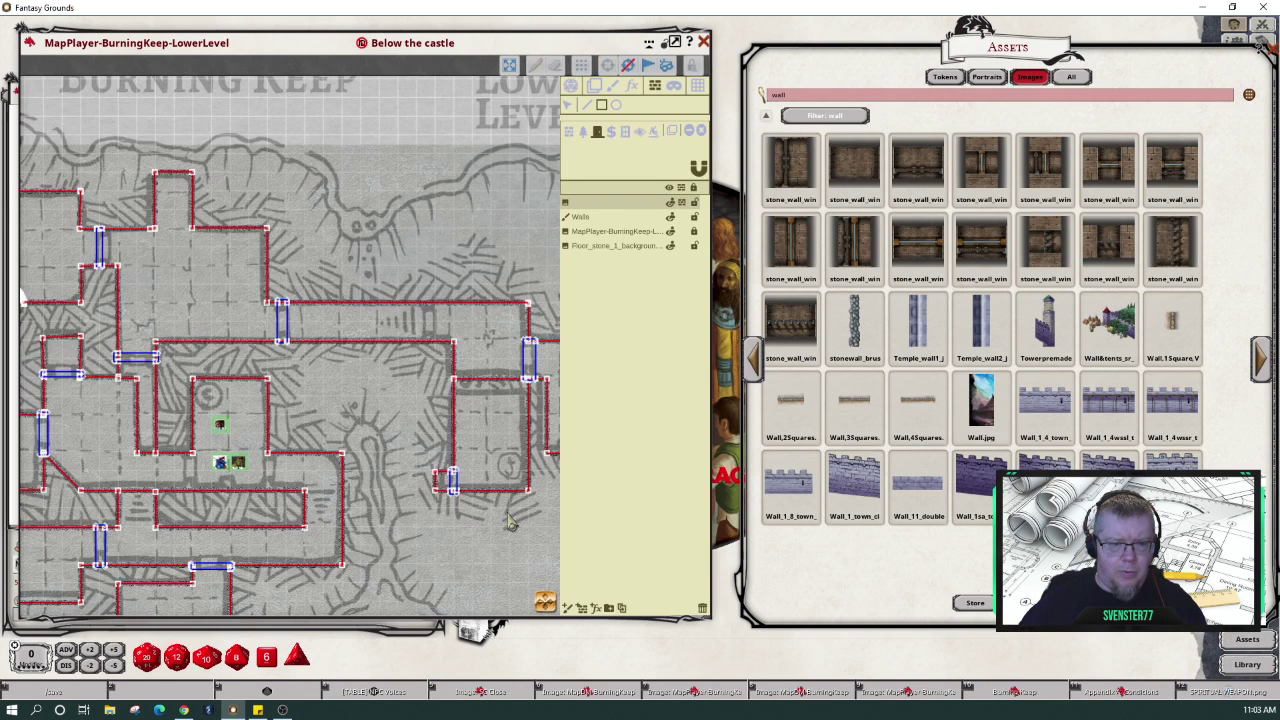
{"action": "left_click_drag", "start_coordinate": [382, 452], "coordinate": [290, 470]}
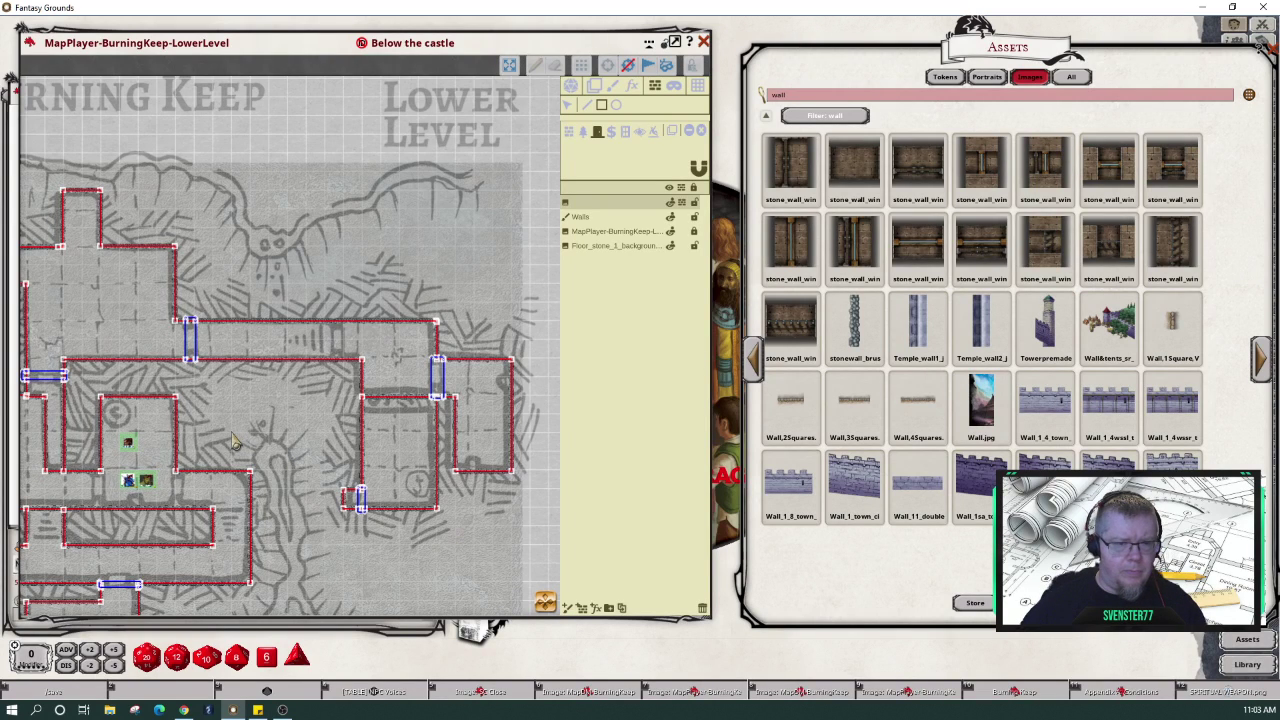
{"action": "scroll", "coordinate": [298, 443], "scroll_direction": "down", "scroll_amount": 1}
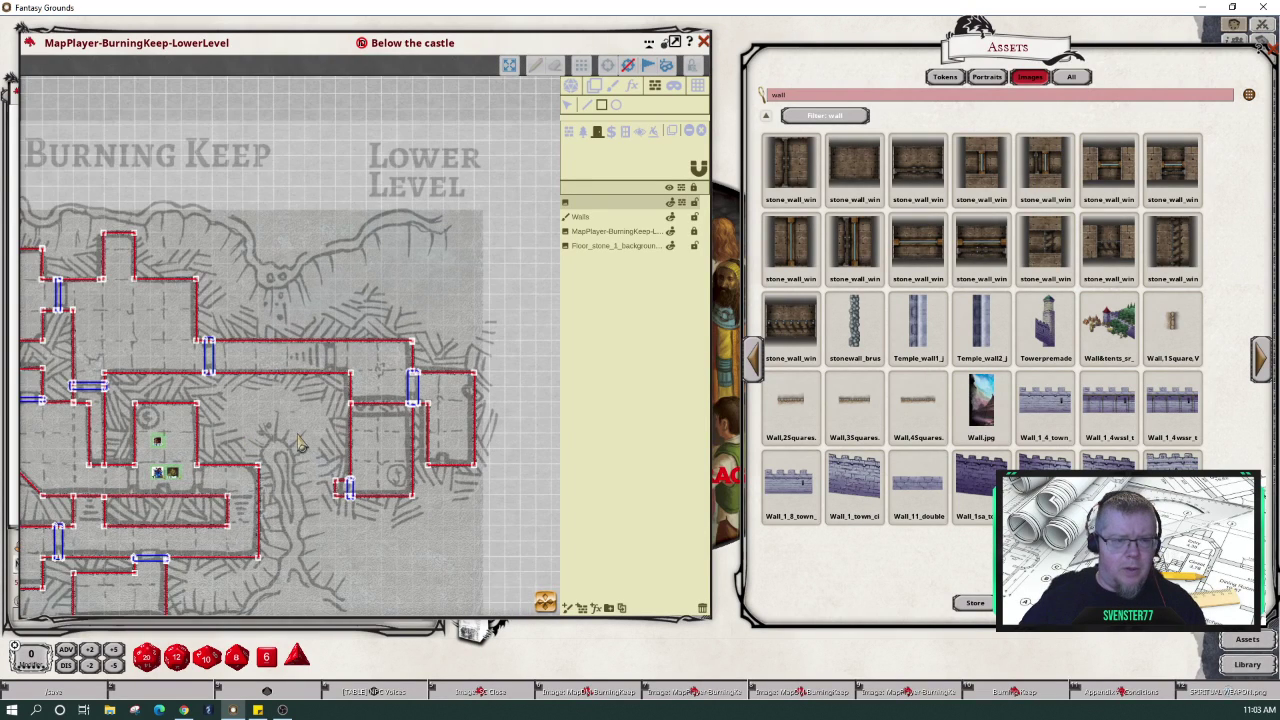
- Hide the original MapPlayer-BurningKeep layer and view the redrawn stone walls without the line-of-sight outlines
{"action": "left_click_drag", "start_coordinate": [366, 595], "coordinate": [532, 605]}
{"action": "scroll", "coordinate": [555, 606], "scroll_direction": "down", "scroll_amount": 1}
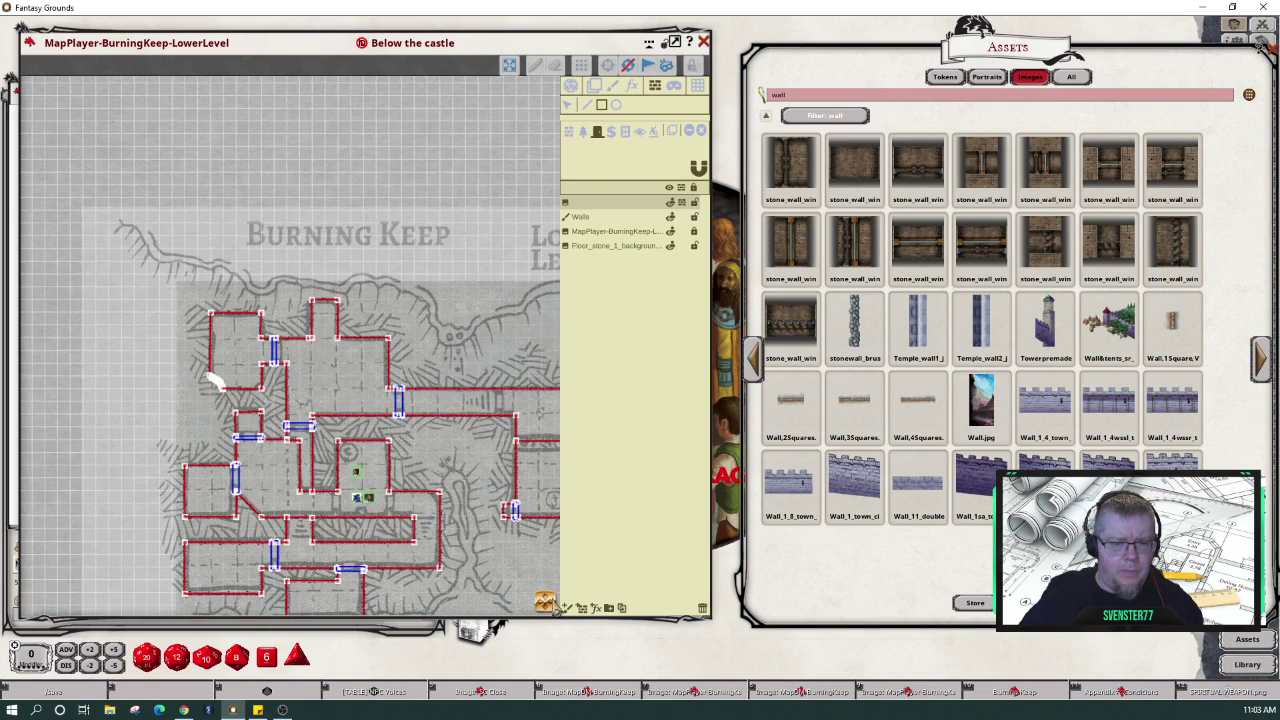
{"action": "scroll", "coordinate": [562, 607], "scroll_direction": "up", "scroll_amount": 2}
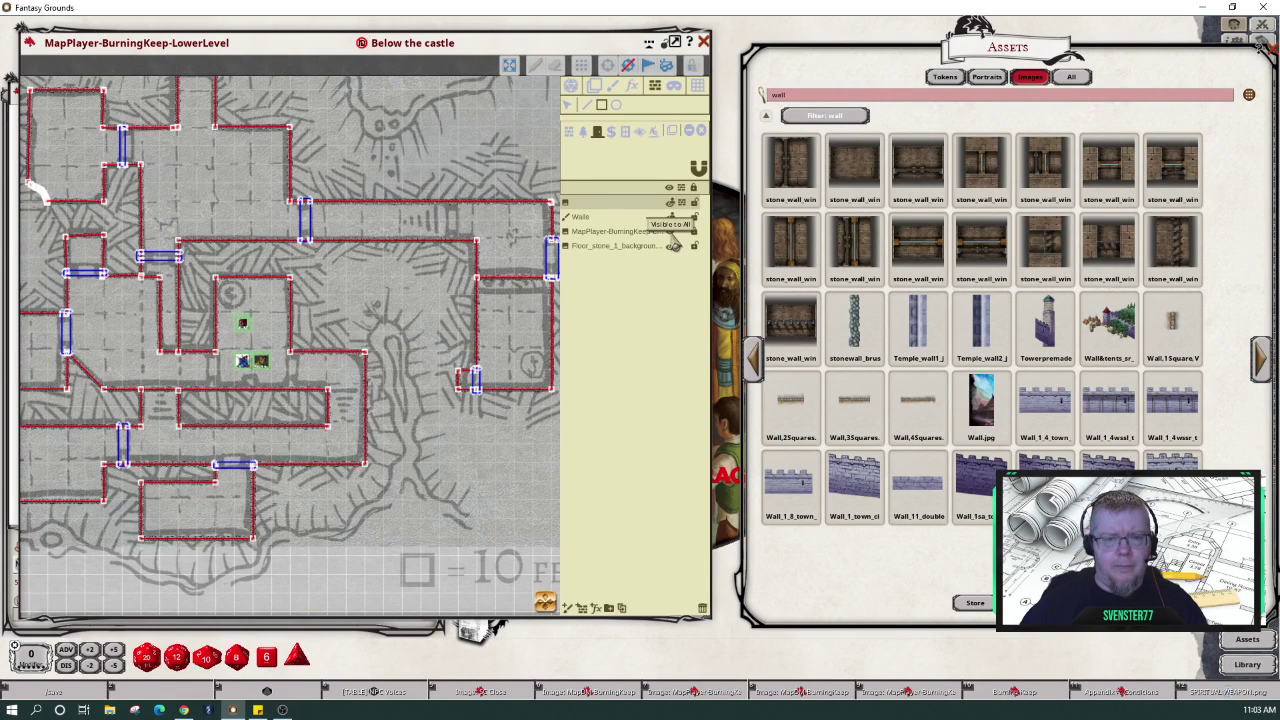
{"action": "left_click", "coordinate": [674, 245]}
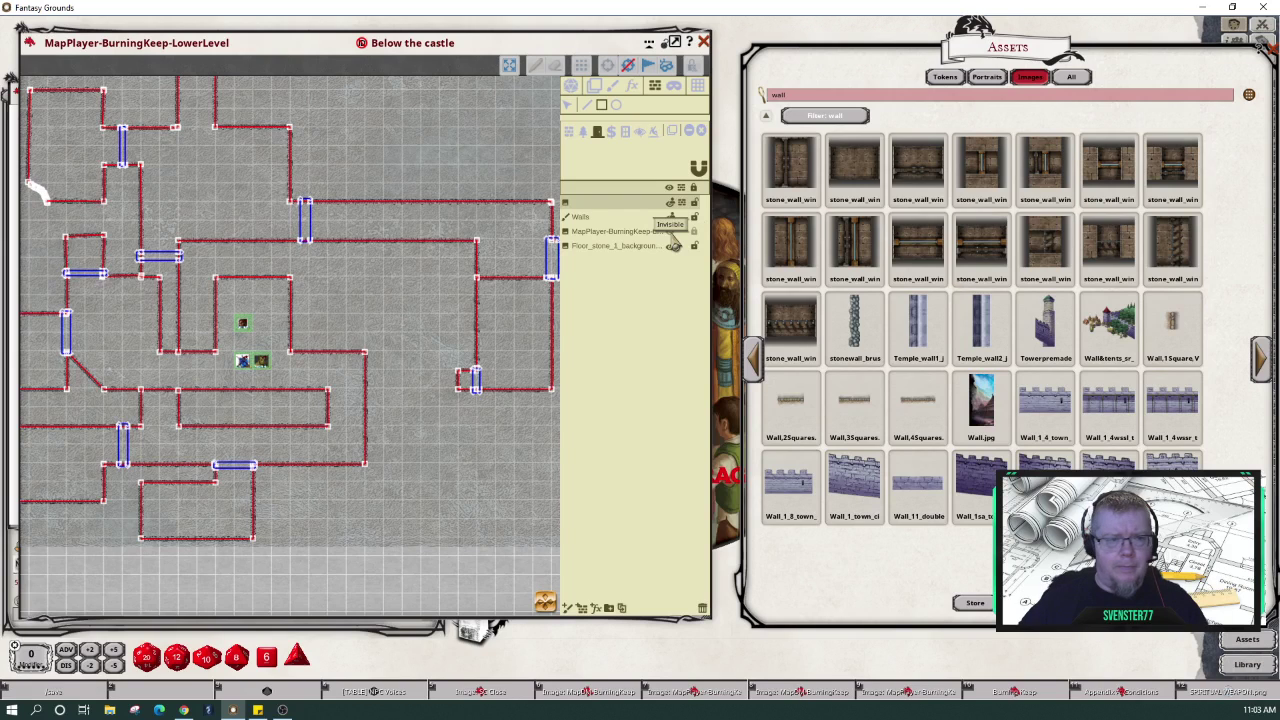
{"action": "left_click", "coordinate": [574, 88]}
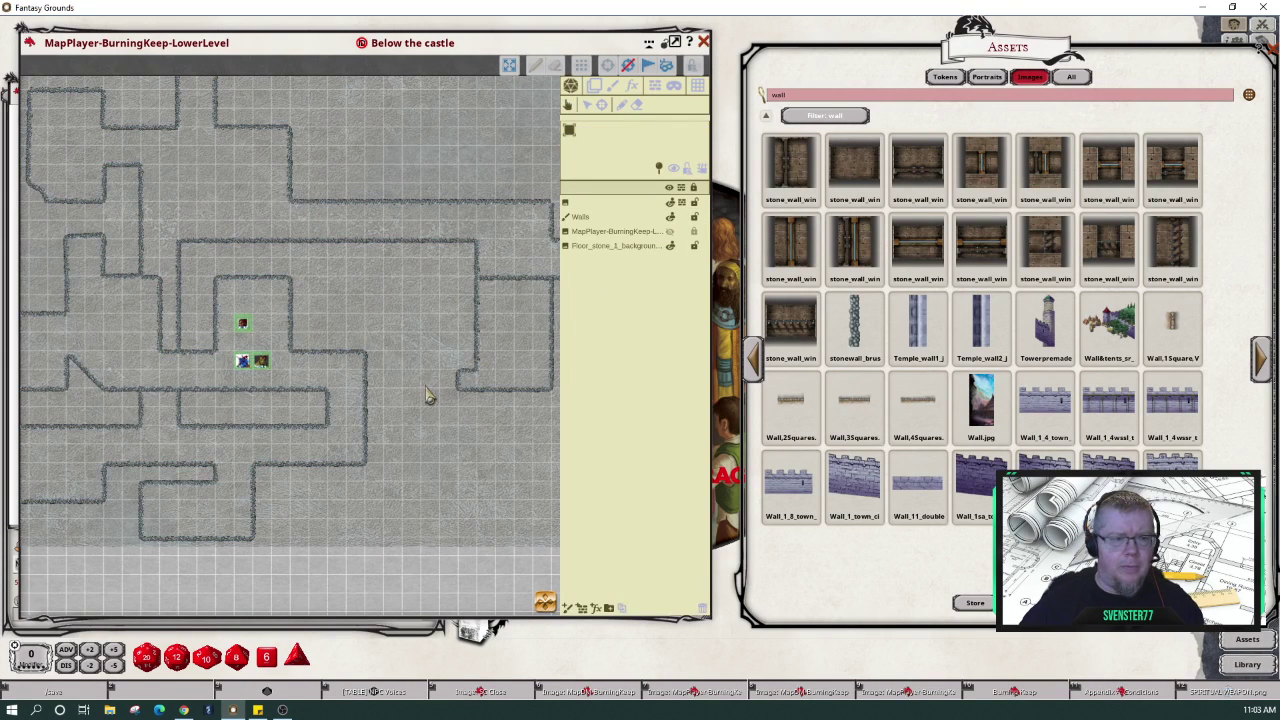
{"action": "left_click_drag", "start_coordinate": [557, 605], "coordinate": [643, 647]}
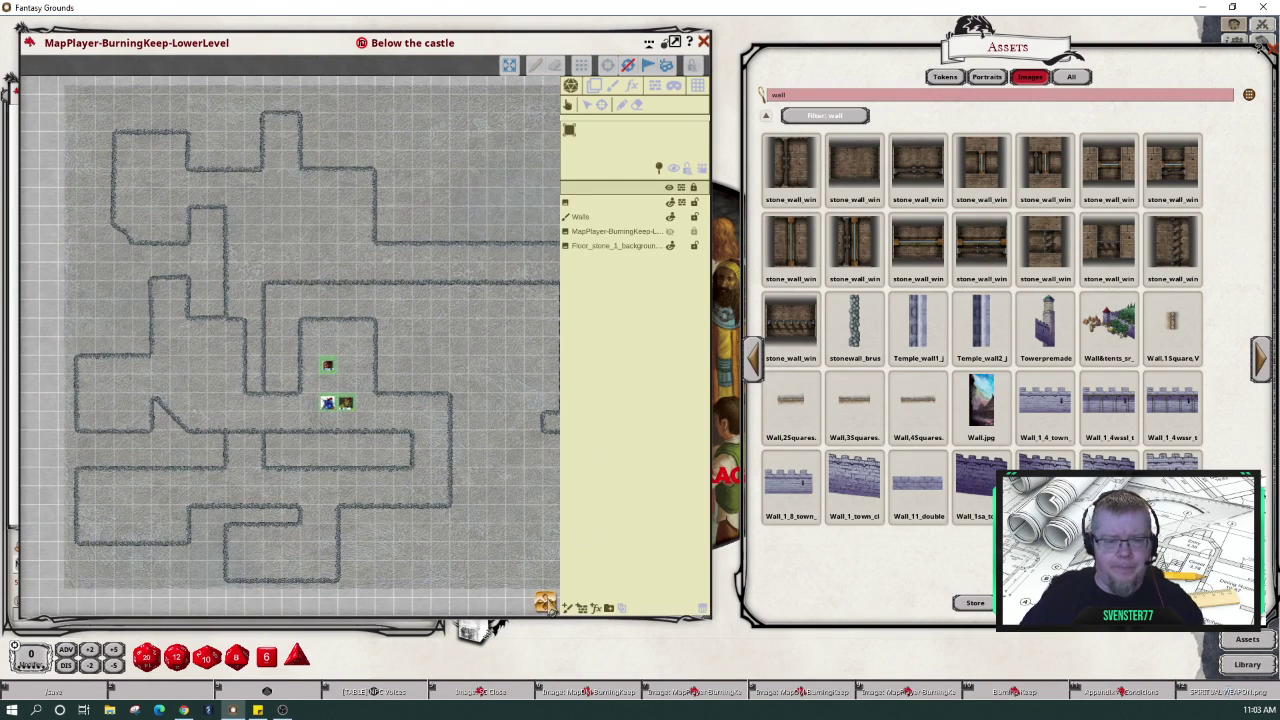
{"action": "left_click_drag", "start_coordinate": [550, 606], "coordinate": [586, 612]}
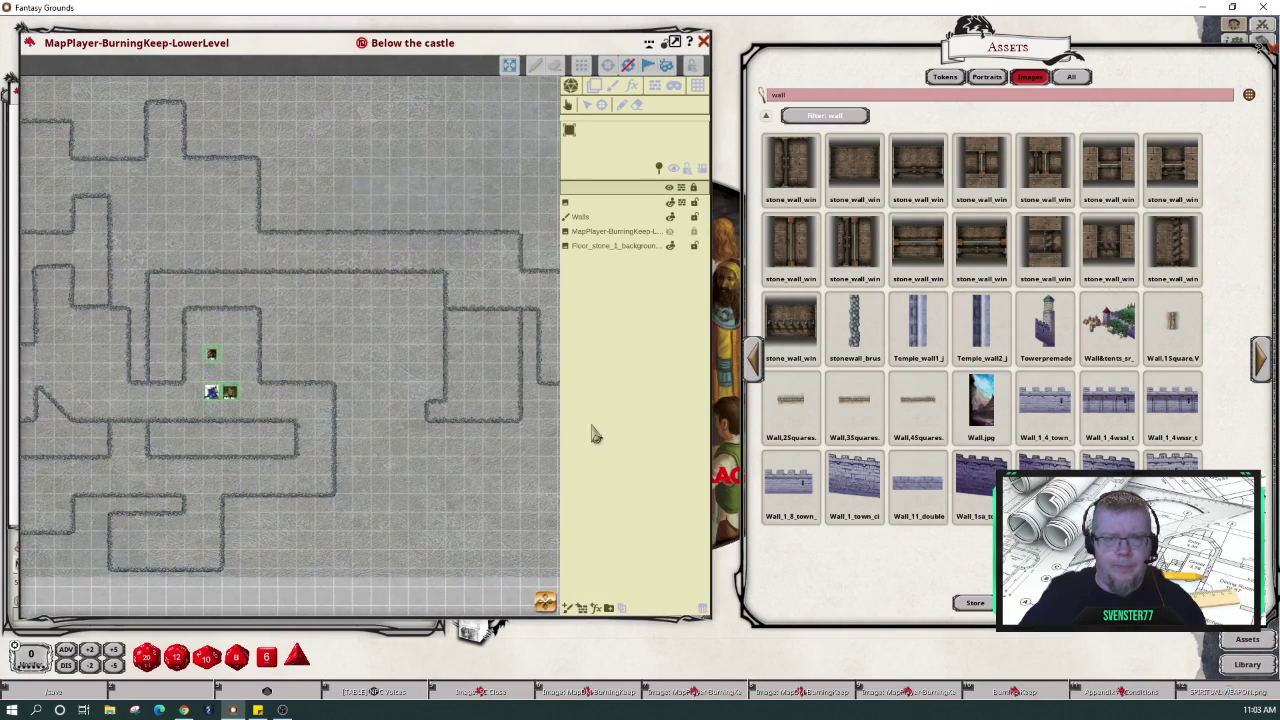
- Delete the line-of-sight door across the small notch at the east room's southwest corner
{"action": "left_click", "coordinate": [658, 88]}
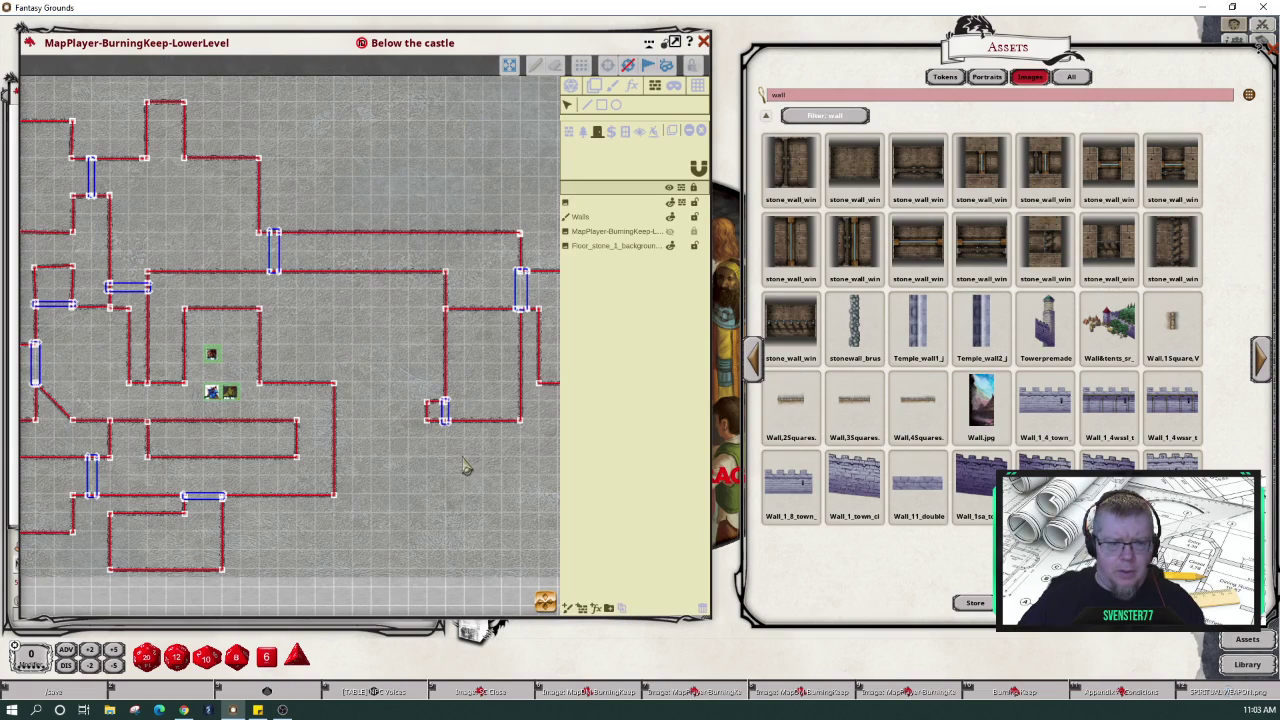
{"action": "scroll", "coordinate": [463, 466], "scroll_direction": "up", "scroll_amount": 10}
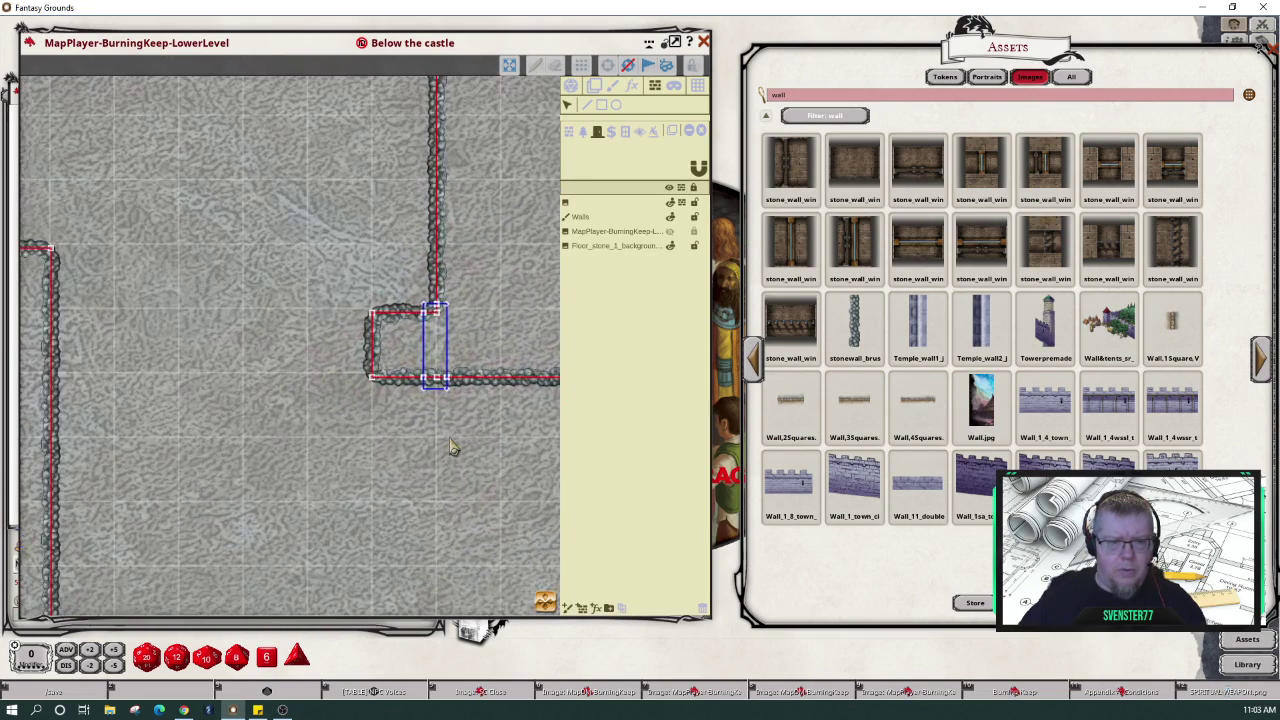
{"action": "scroll", "coordinate": [450, 447], "scroll_direction": "up", "scroll_amount": 2}
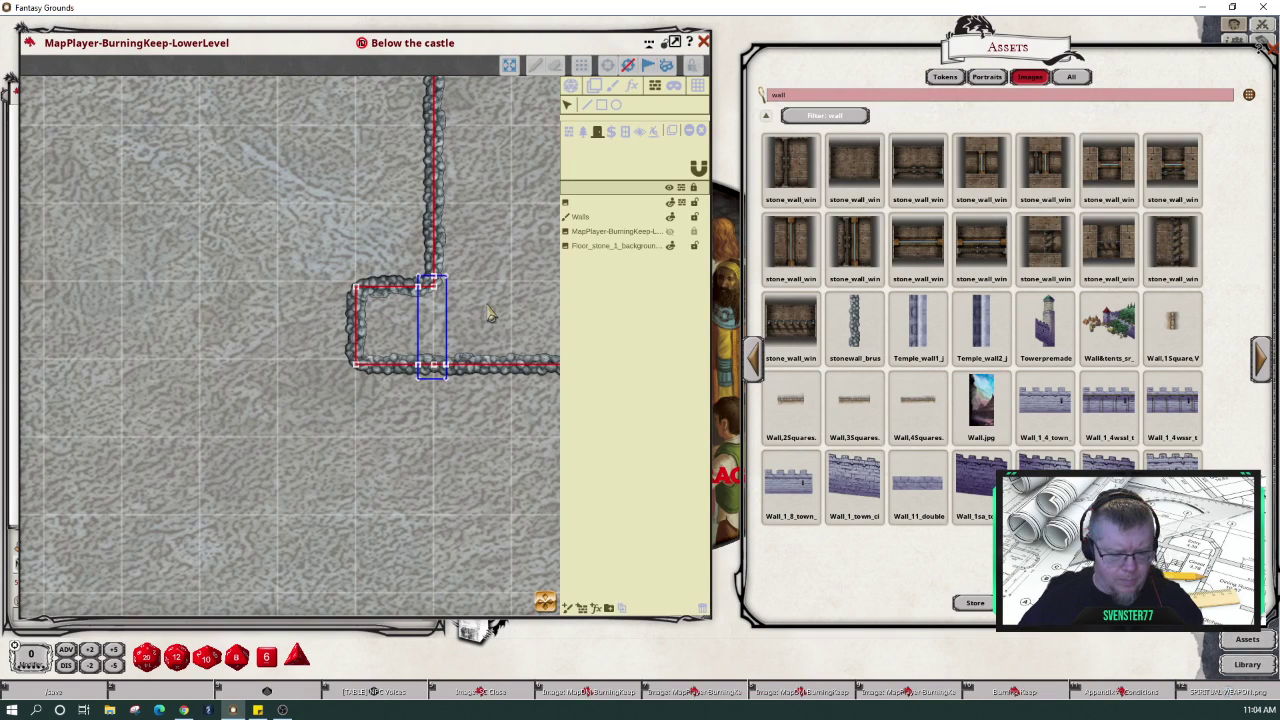
{"action": "key", "text": "Delete"}
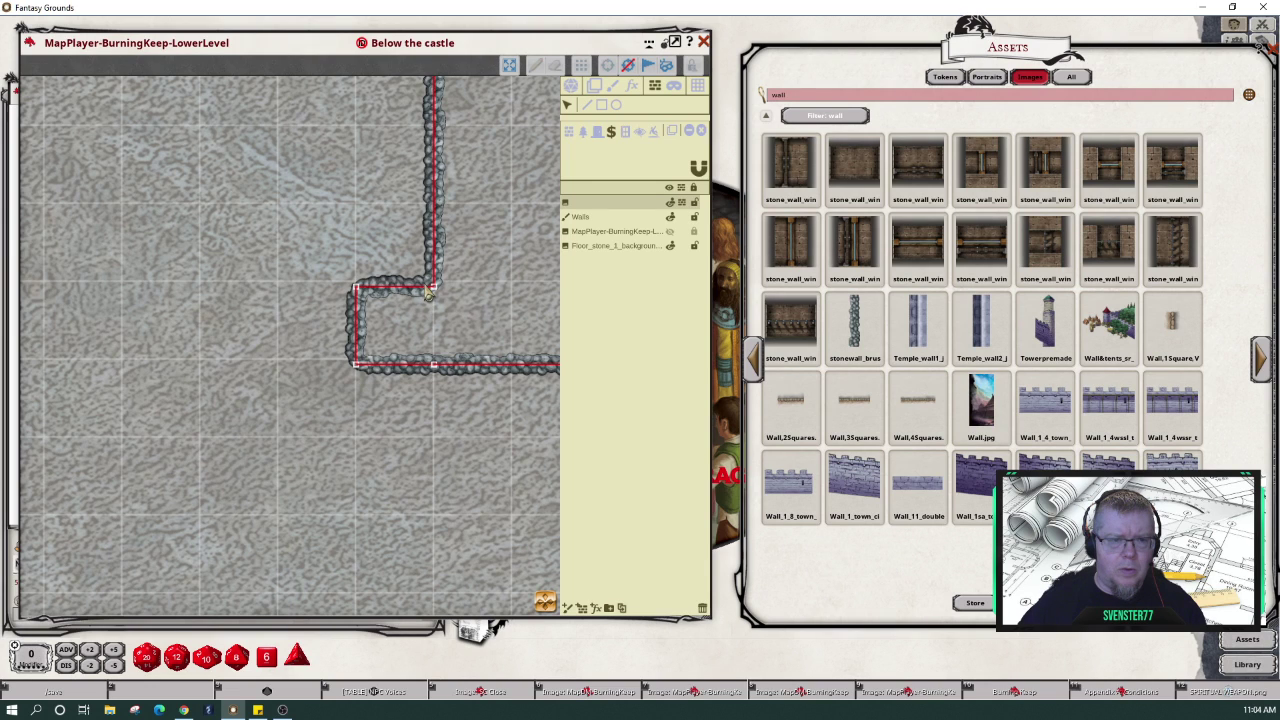
- Draw a narrow rectangular toggleable wall across the notch opening at the east room's southwest corner
{"action": "left_click", "coordinate": [429, 291]}
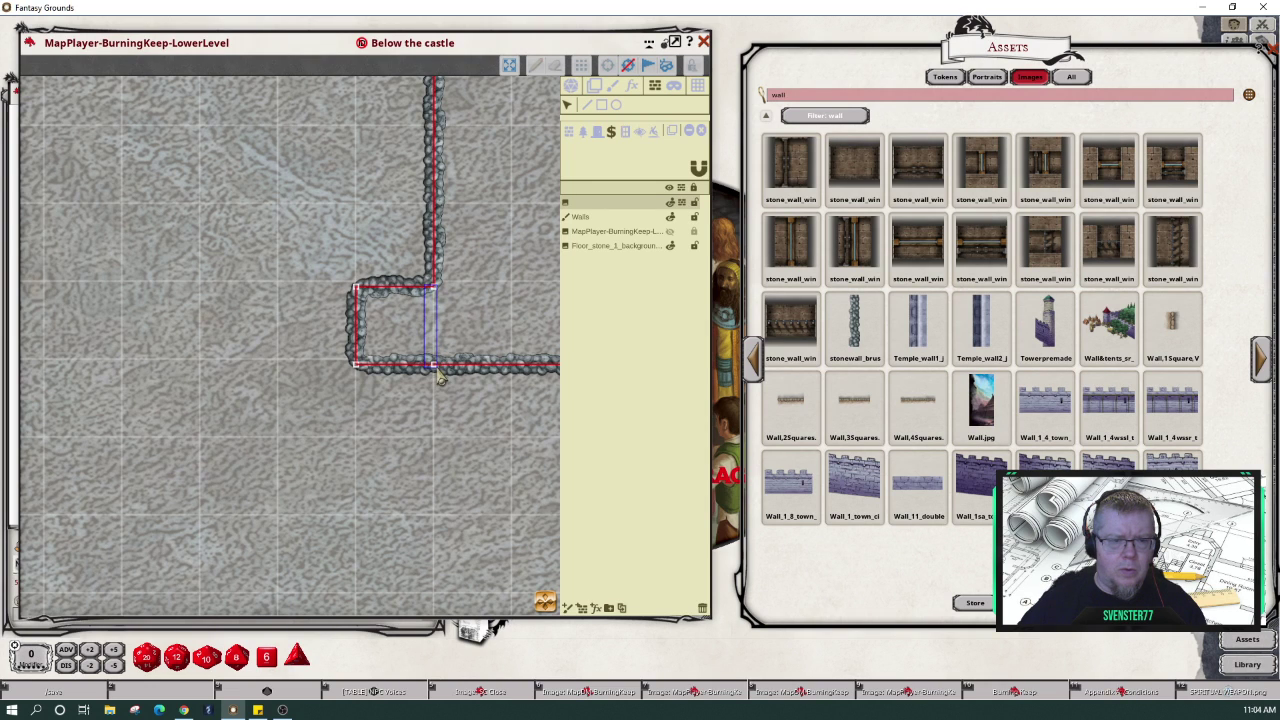
{"action": "right_click", "coordinate": [443, 373]}
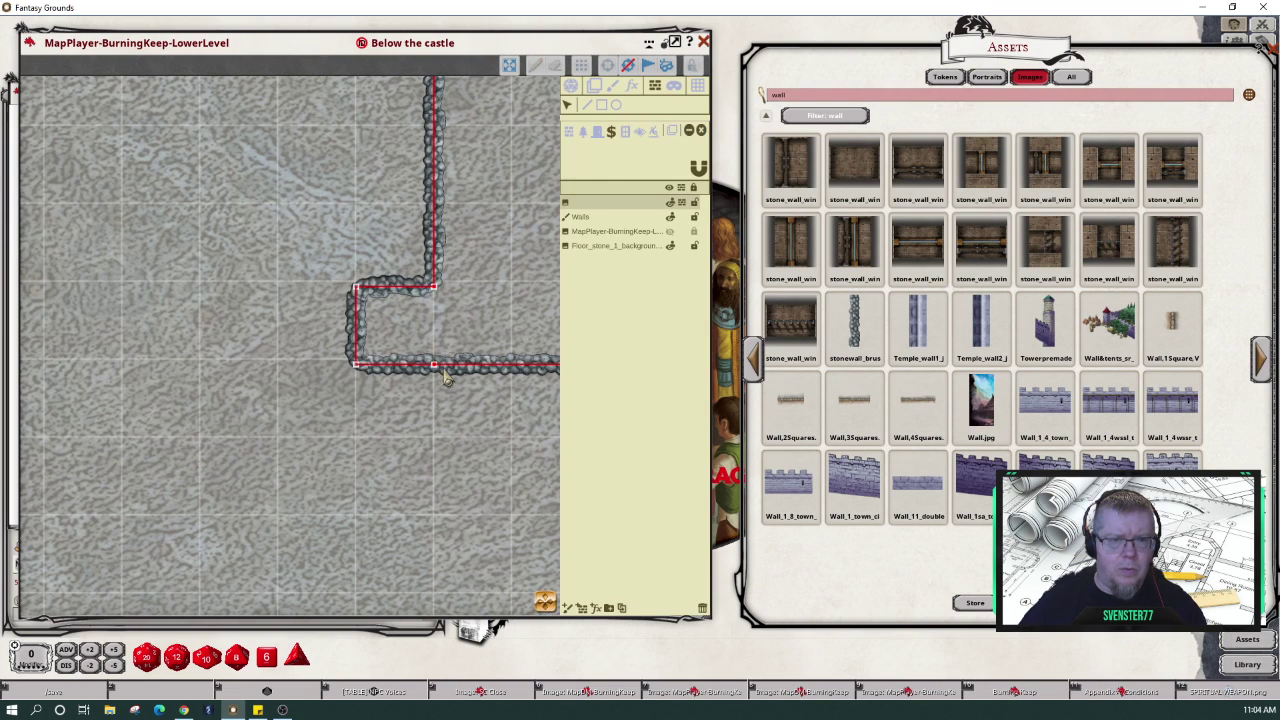
{"action": "left_click", "coordinate": [602, 105]}
{"action": "left_click", "coordinate": [429, 288]}
{"action": "left_click", "coordinate": [438, 366]}
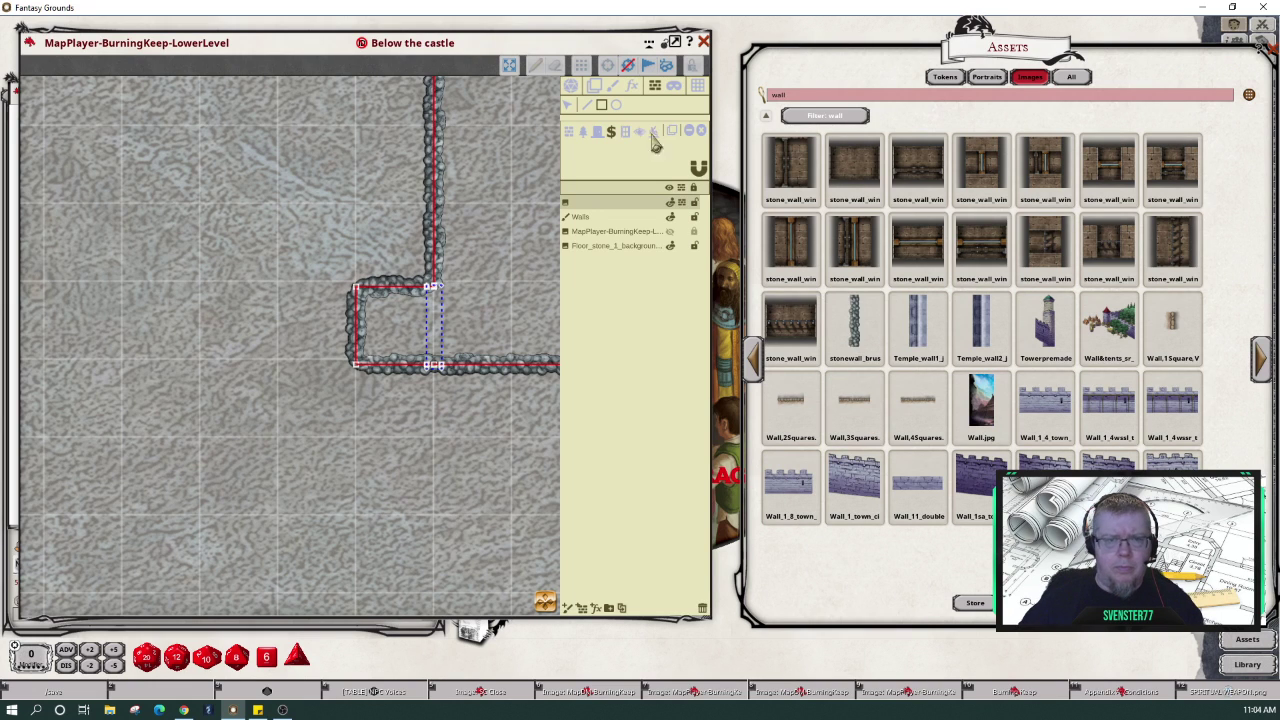
- Try to load the stonewall brush image as a stamp for the Walls layer
{"action": "left_click", "coordinate": [602, 90]}
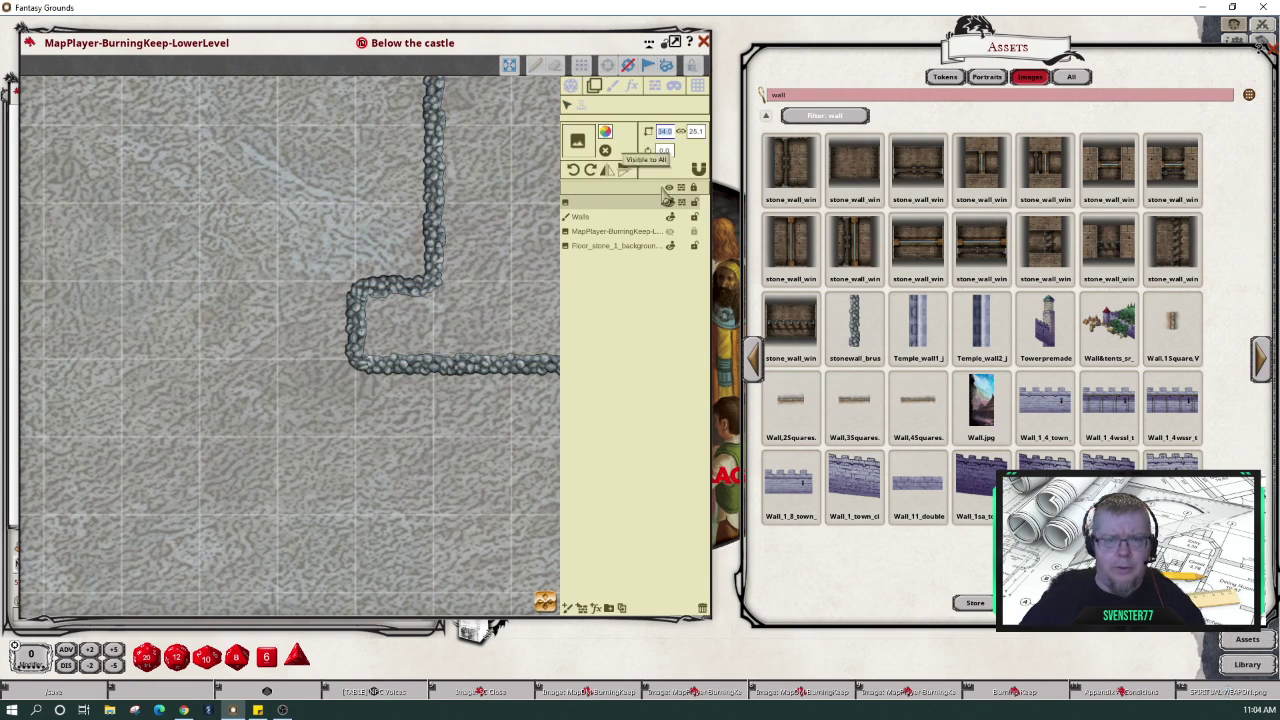
{"action": "left_click", "coordinate": [582, 219]}
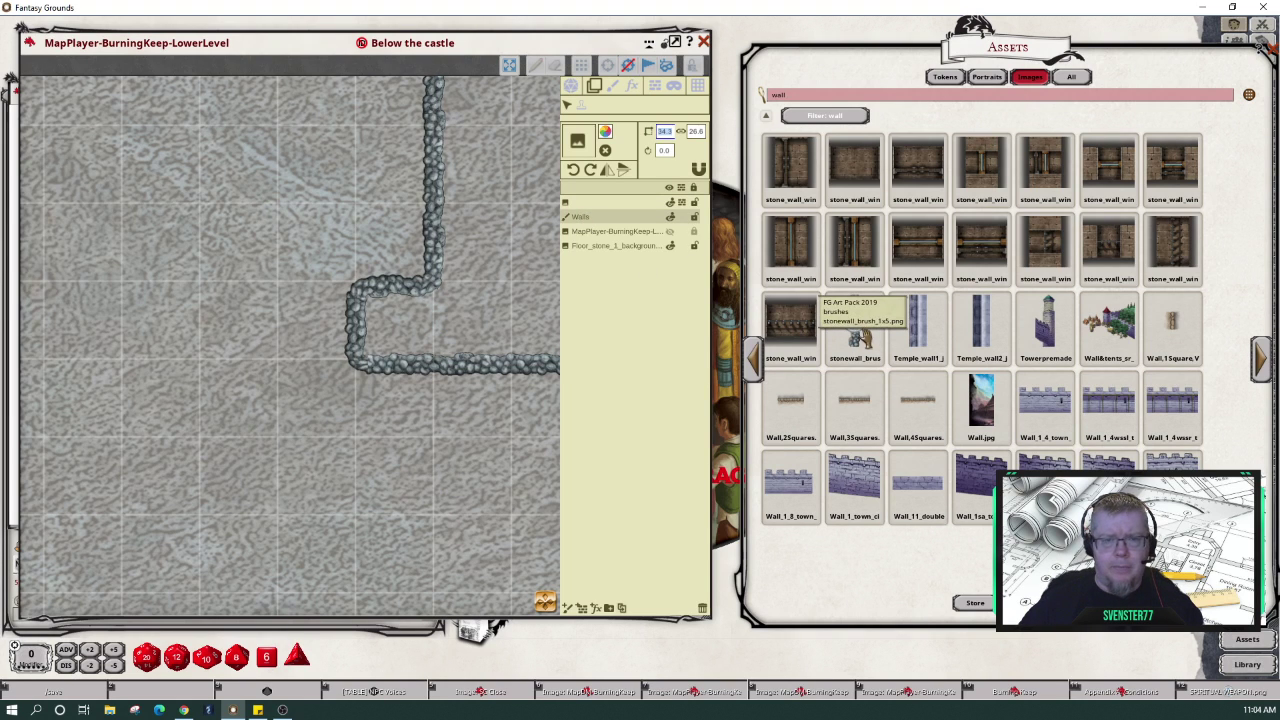
{"action": "left_click_drag", "start_coordinate": [746, 268], "coordinate": [722, 246]}
{"action": "left_click_drag", "start_coordinate": [838, 312], "coordinate": [837, 314]}
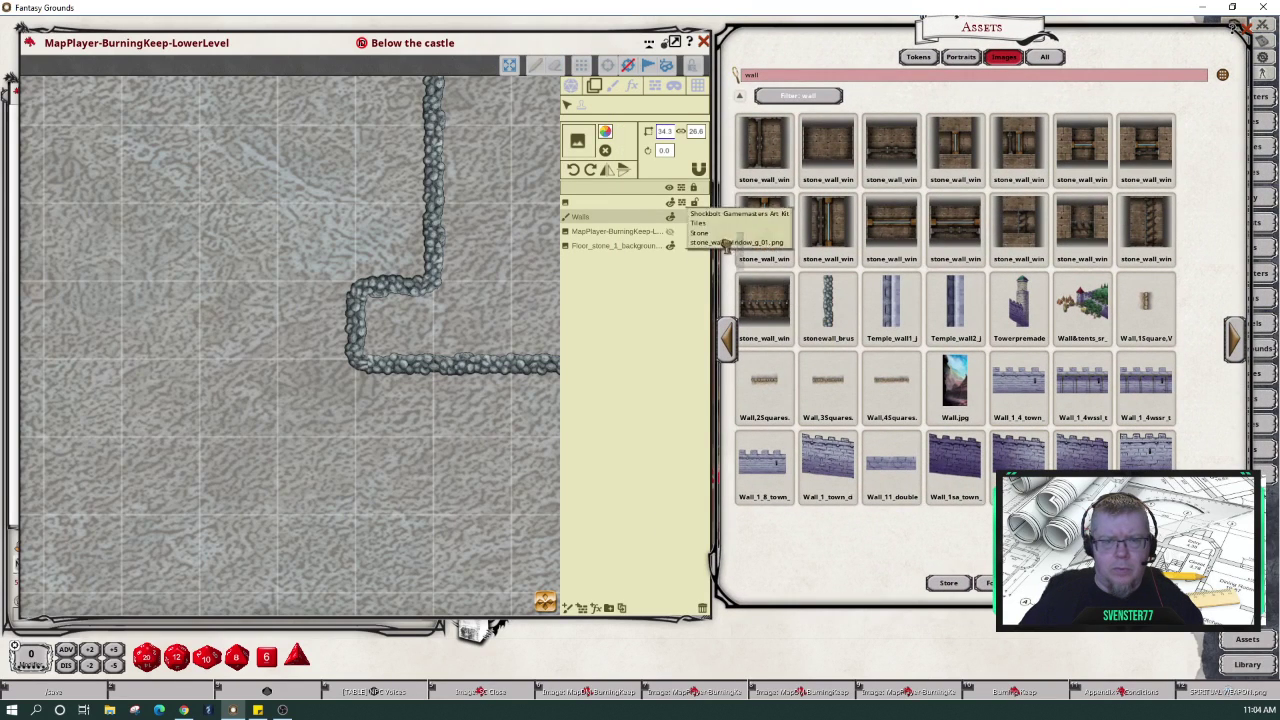
{"action": "left_click", "coordinate": [586, 146]}
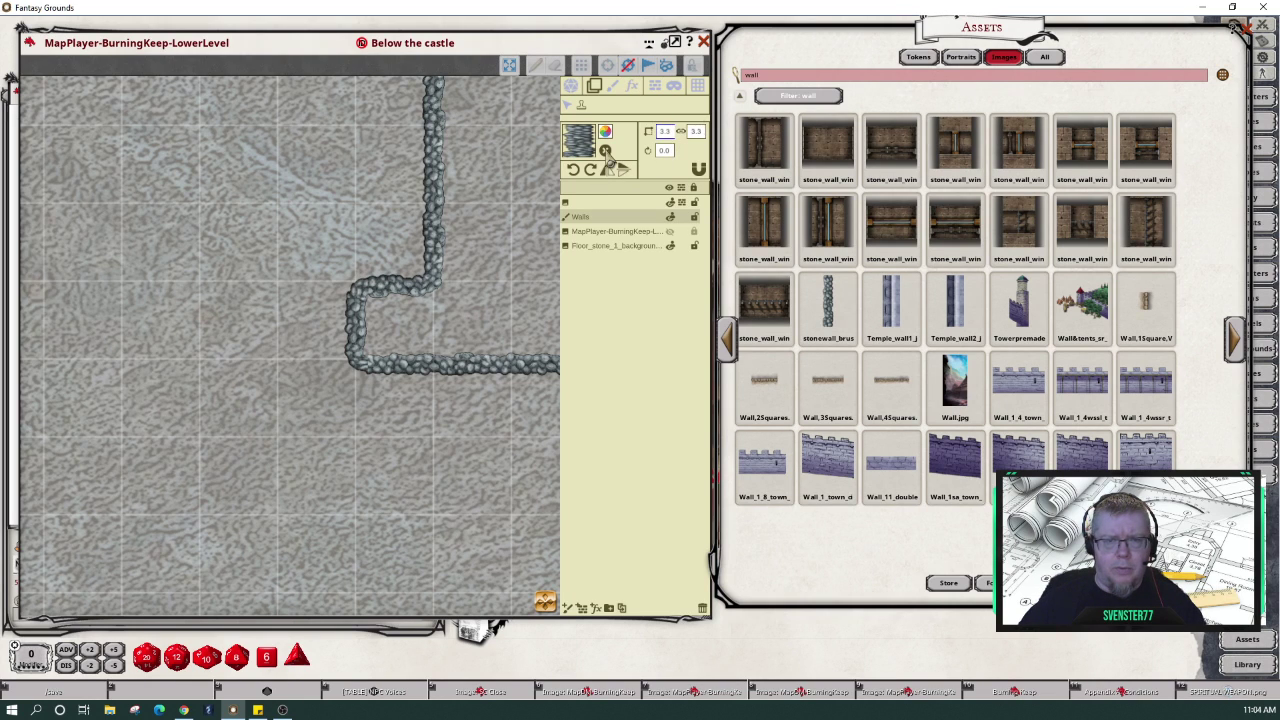
{"action": "left_click", "coordinate": [606, 150]}
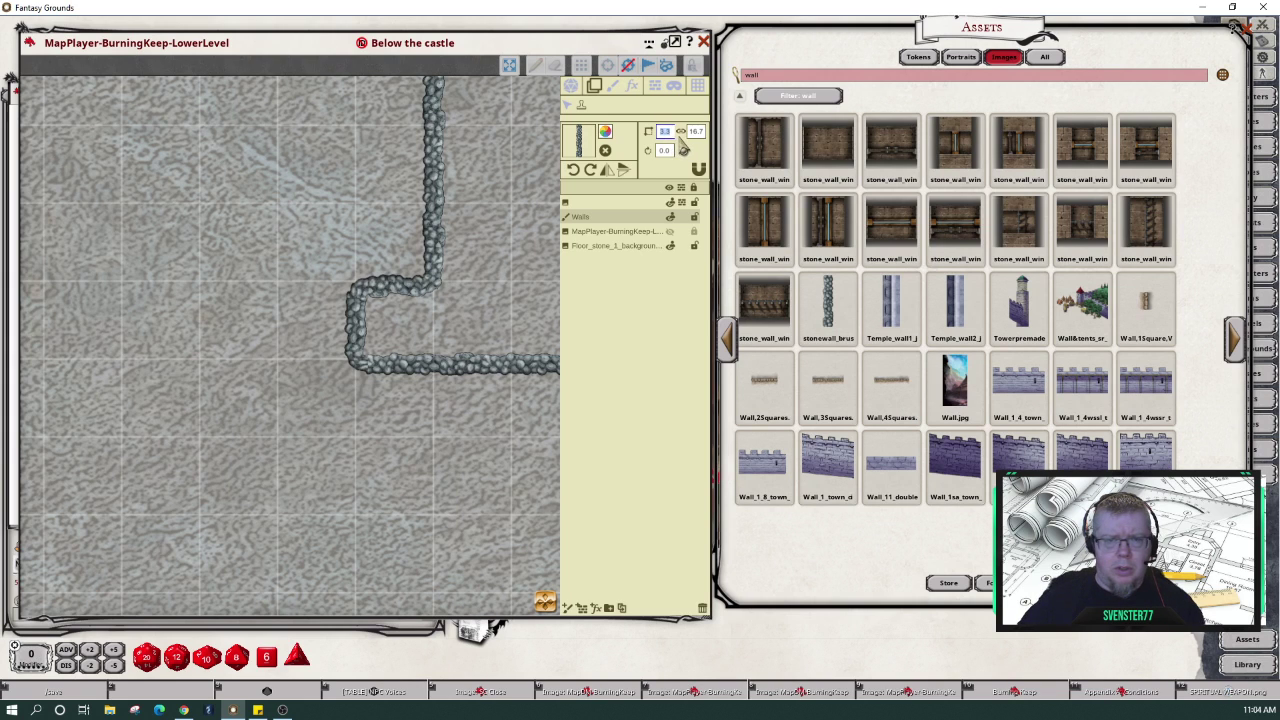
{"action": "mouse_move", "coordinate": [748, 285]}
{"action": "left_mouse_down"}
{"action": "mouse_move", "coordinate": [785, 292]}
{"action": "mouse_move", "coordinate": [580, 140]}
{"action": "left_mouse_up"}
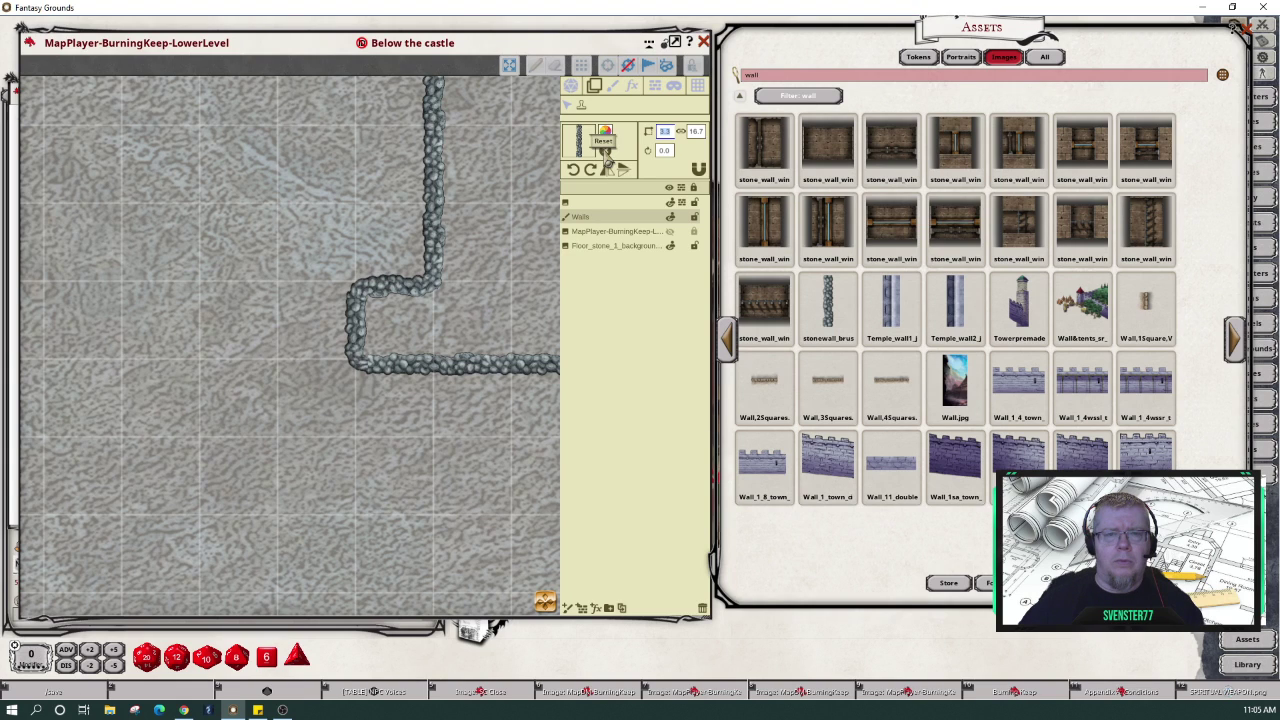
- Try to paint a stonewall brush stroke sized 0.3 by 1.5 across the notch opening on the Walls layer, and undo it
{"action": "left_click", "coordinate": [613, 88]}
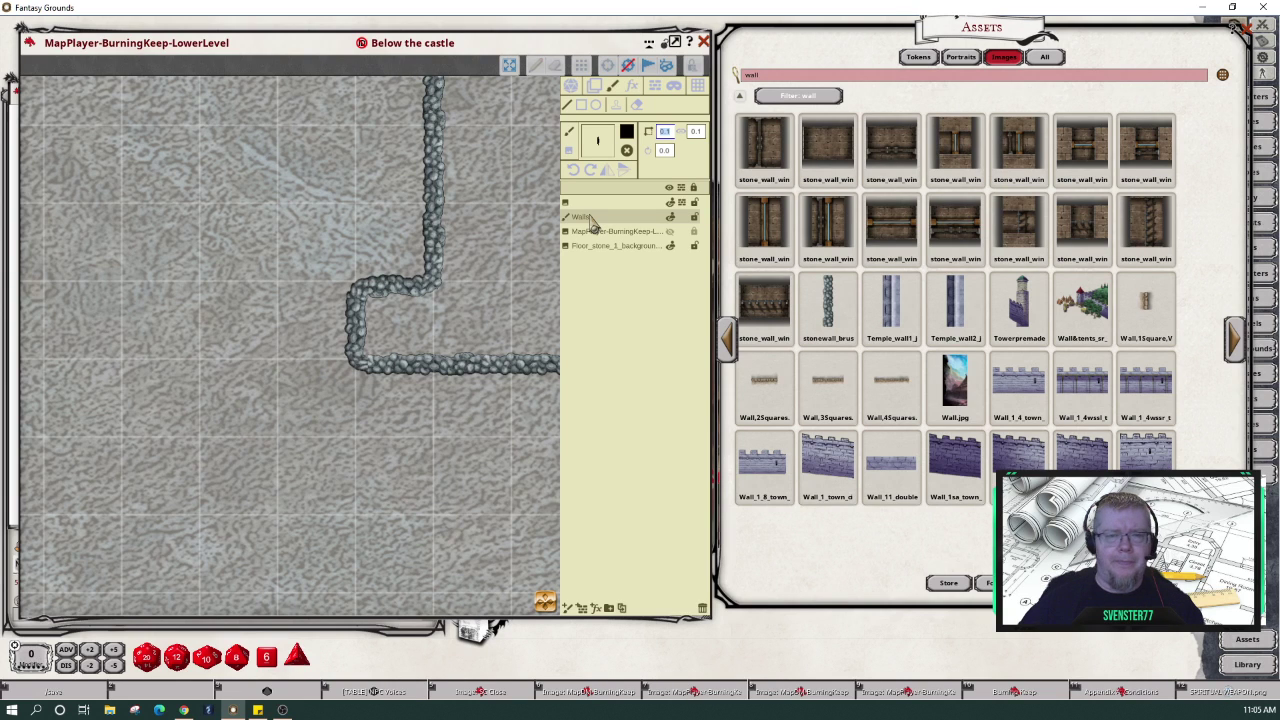
{"action": "left_click", "coordinate": [825, 315]}
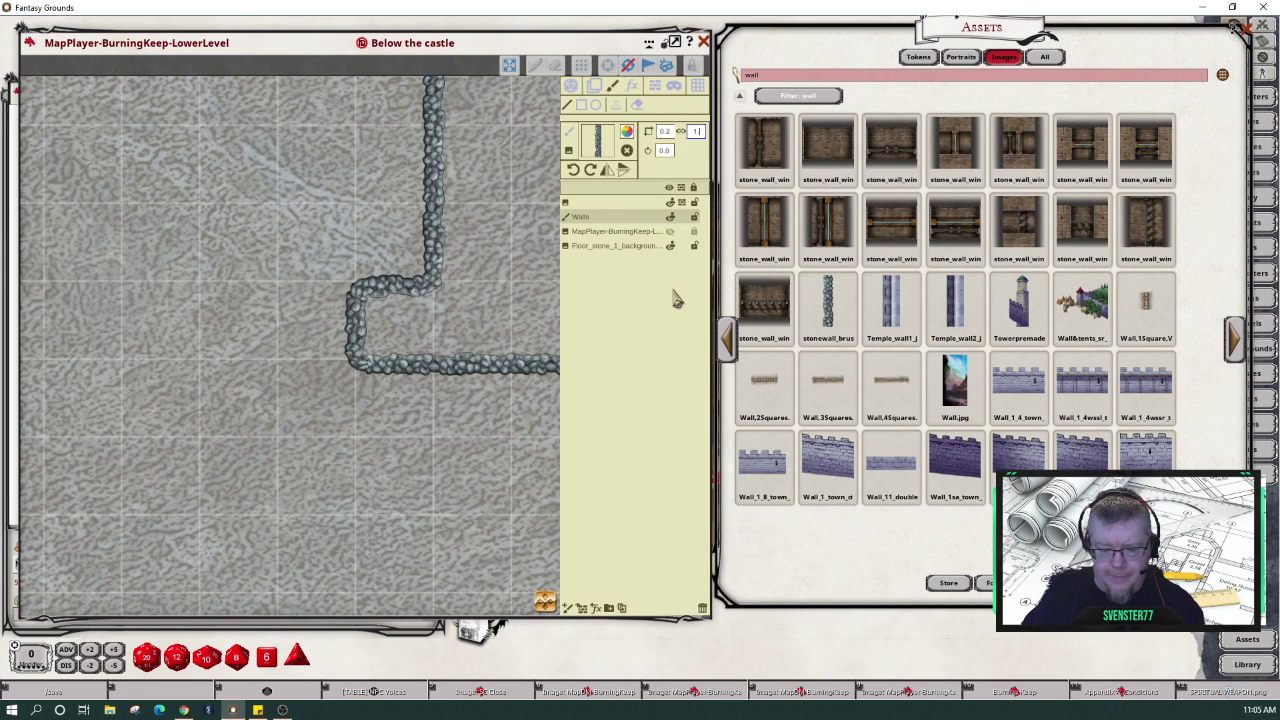
{"action": "type", "text": ".5"}
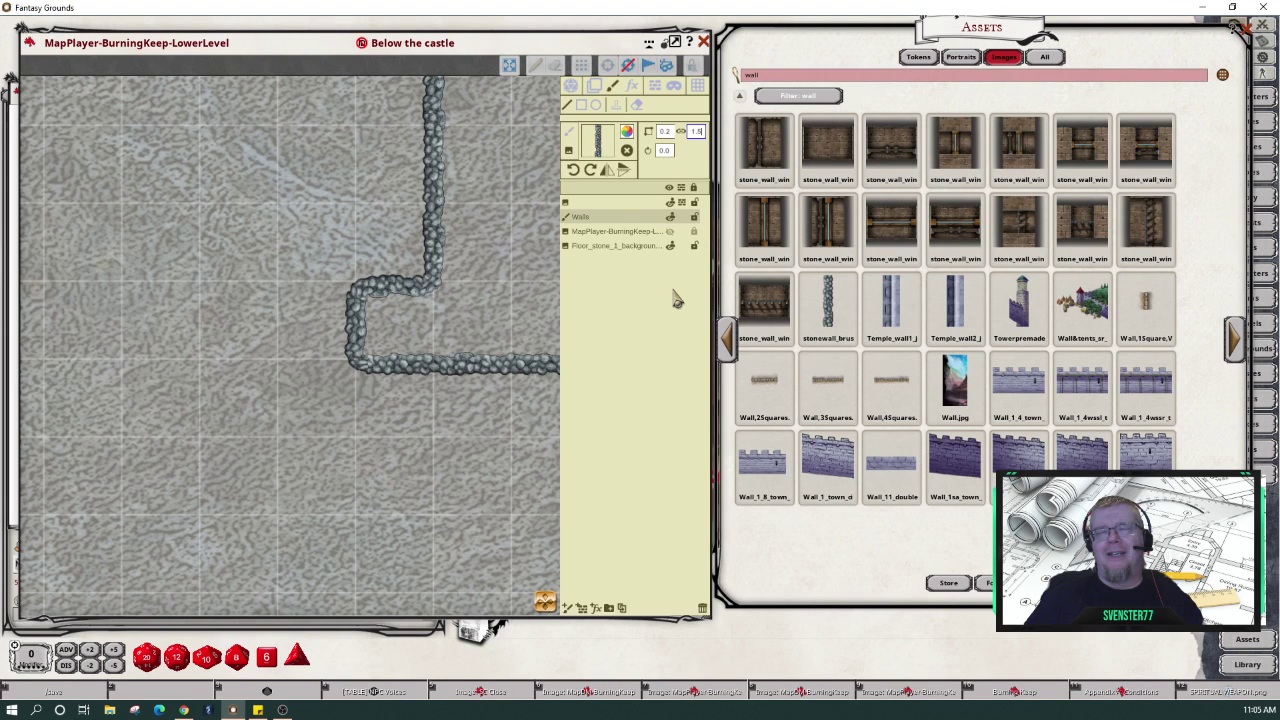
{"action": "left_click_drag", "start_coordinate": [436, 284], "coordinate": [437, 320]}
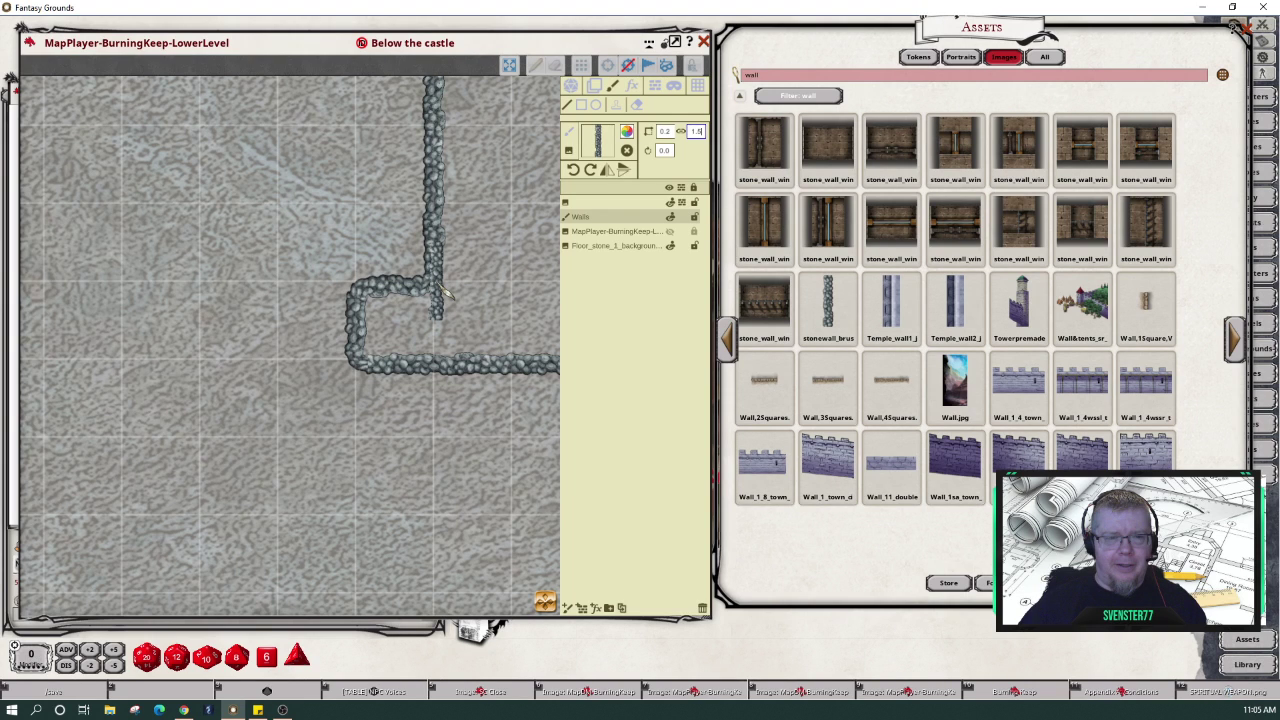
{"action": "left_click_drag", "start_coordinate": [446, 292], "coordinate": [440, 372]}
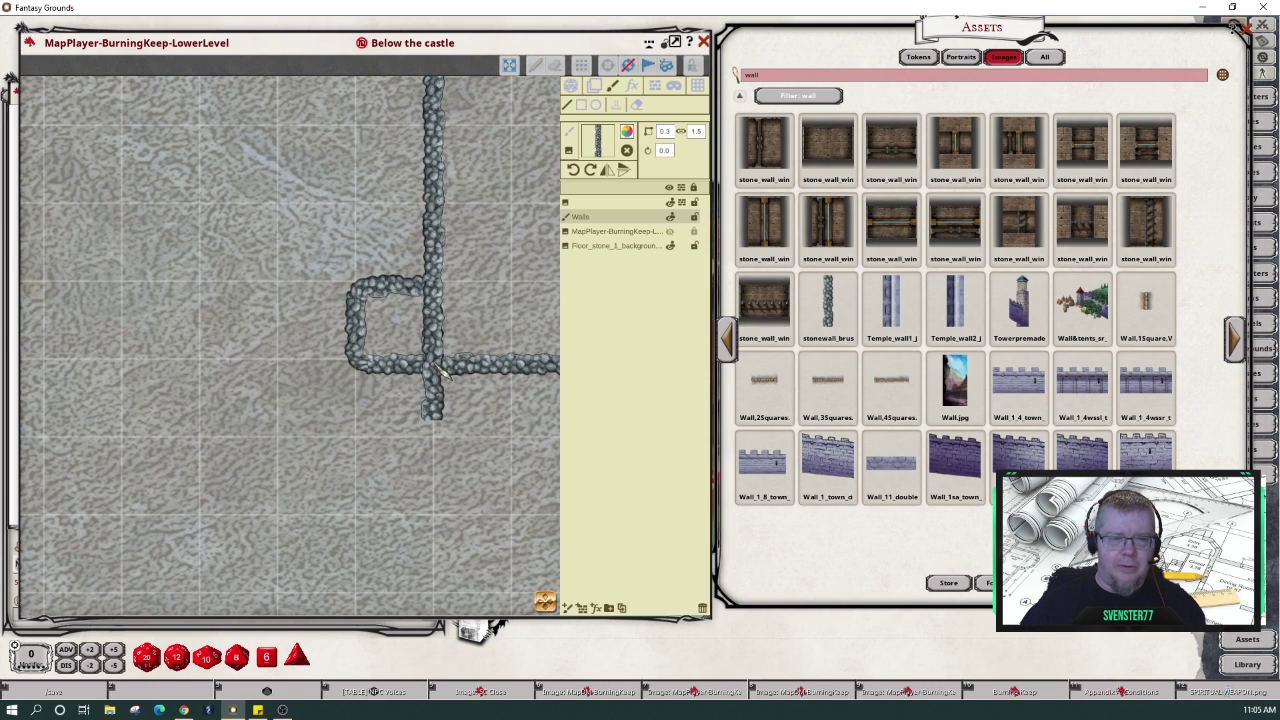
{"action": "key", "text": "ctrl+z"}
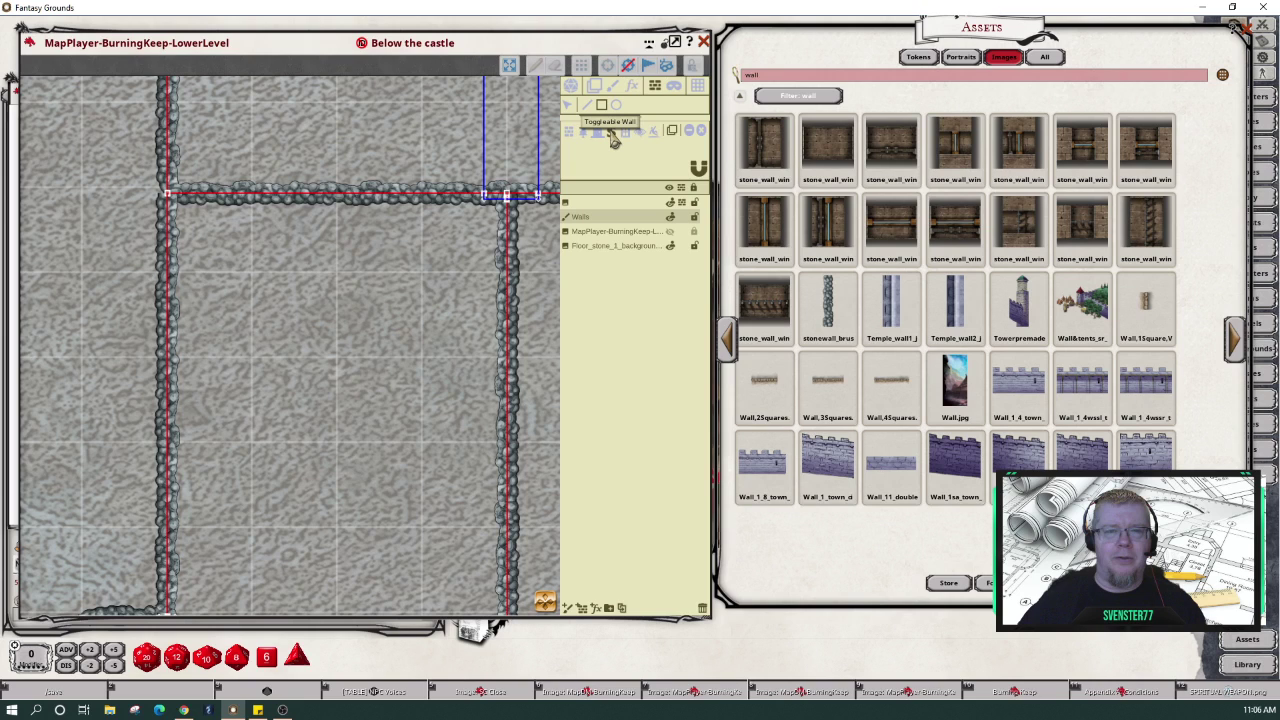
- Draw a one-square-wide rectangular toggleable wall on the east room's north wall and remove the line-of-sight segment running through it
{"action": "left_click", "coordinate": [613, 140]}
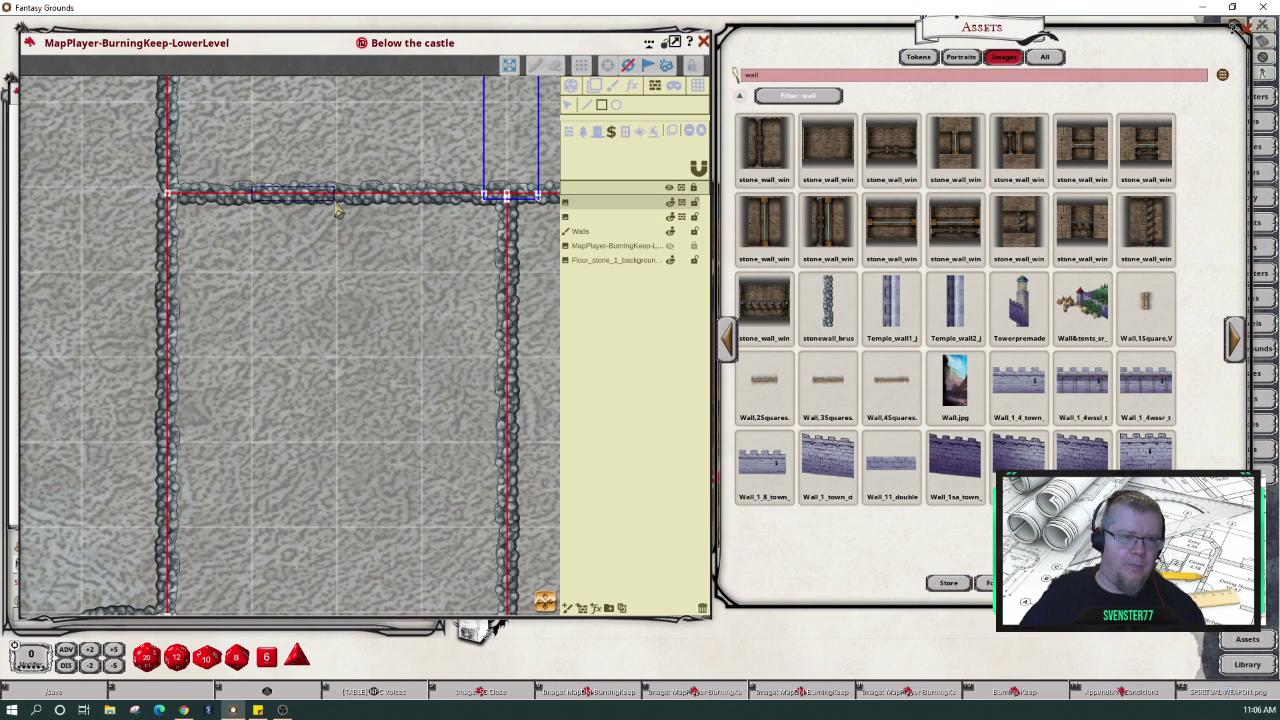
{"action": "left_click", "coordinate": [338, 210]}
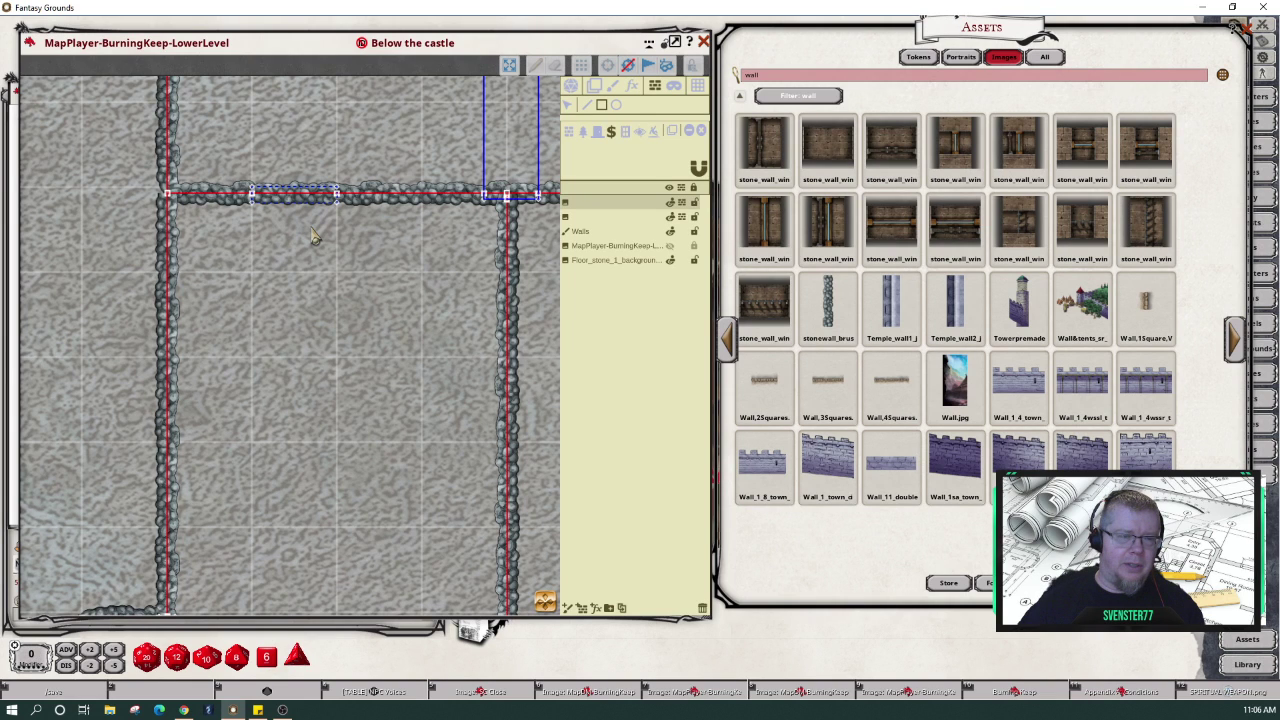
{"action": "scroll", "coordinate": [313, 236], "scroll_direction": "up", "scroll_amount": 3}
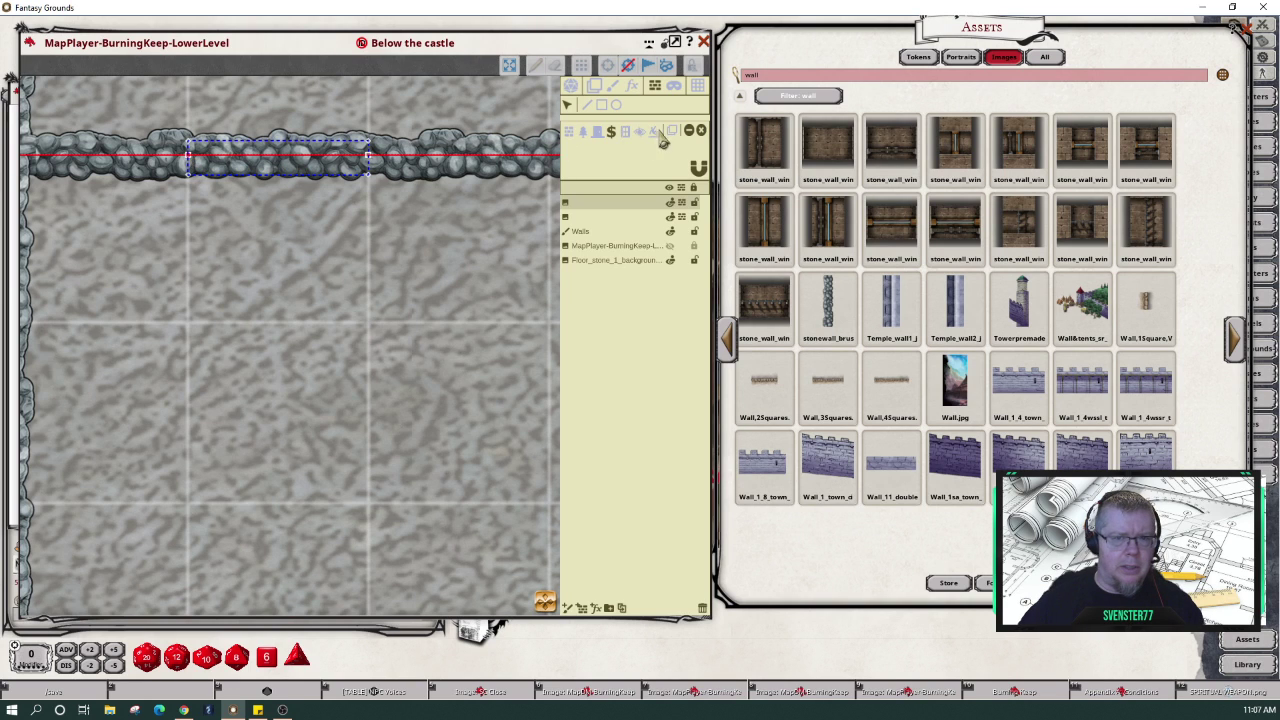
{"action": "left_click", "coordinate": [704, 141]}
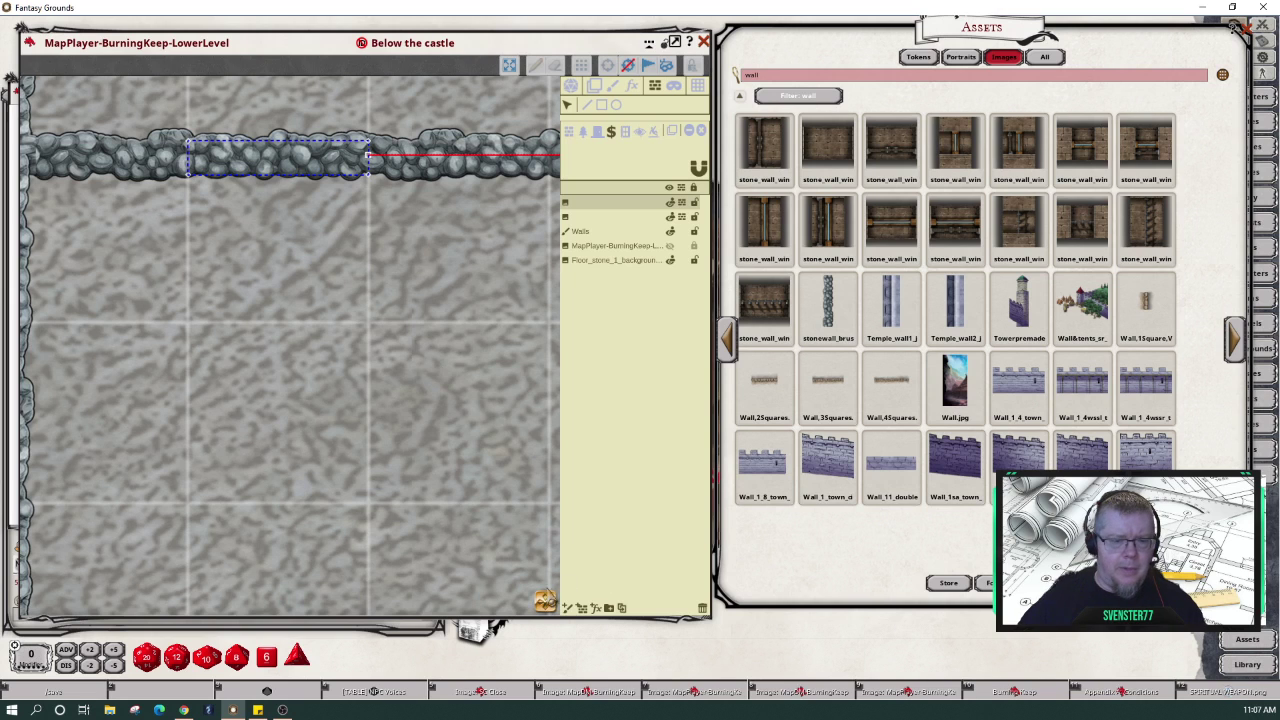
- Redraw the line-of-sight wall from the toggleable wall's west edge to the east room's northwest corner
{"action": "left_click_drag", "start_coordinate": [412, 506], "coordinate": [516, 558]}
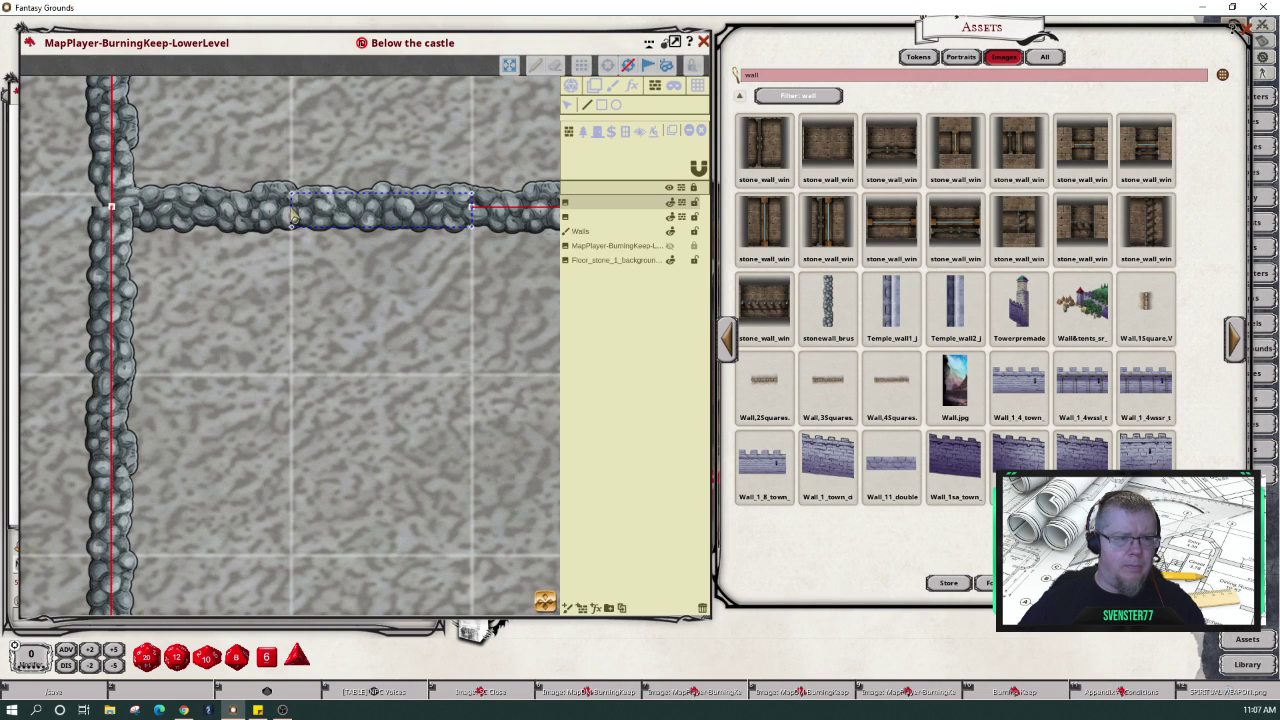
{"action": "left_click", "coordinate": [292, 210]}
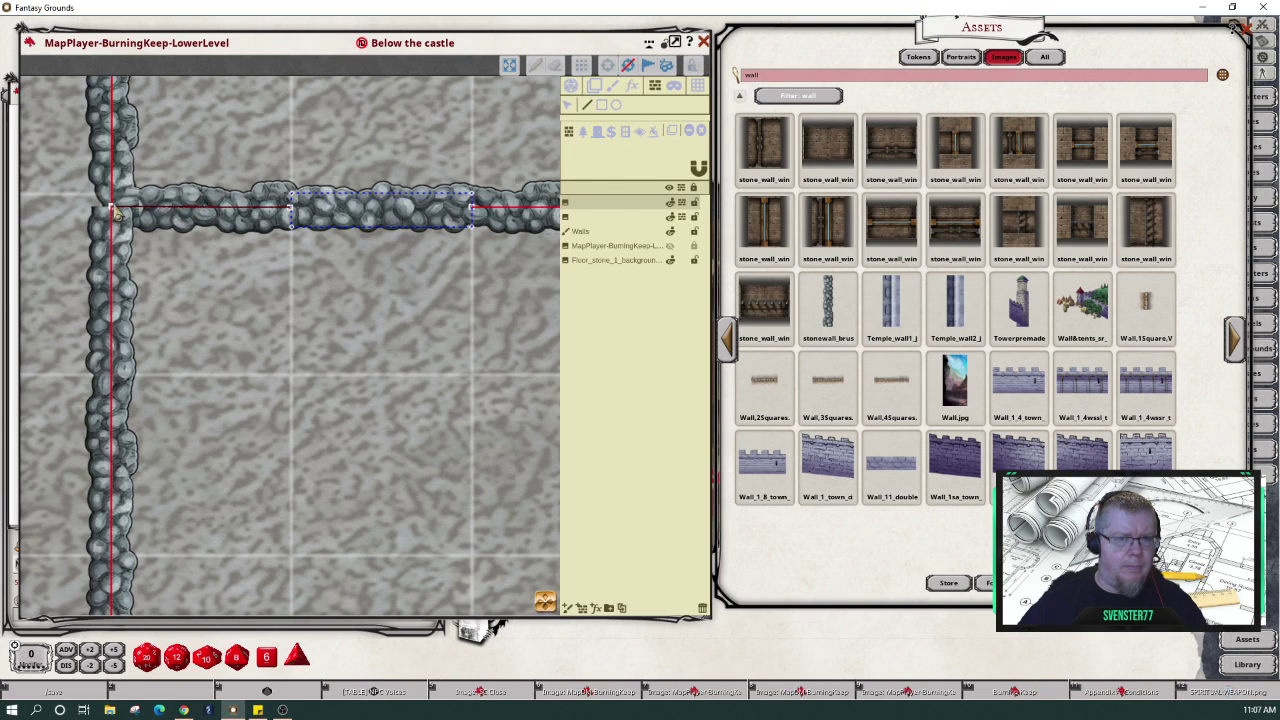
{"action": "left_click", "coordinate": [113, 209]}
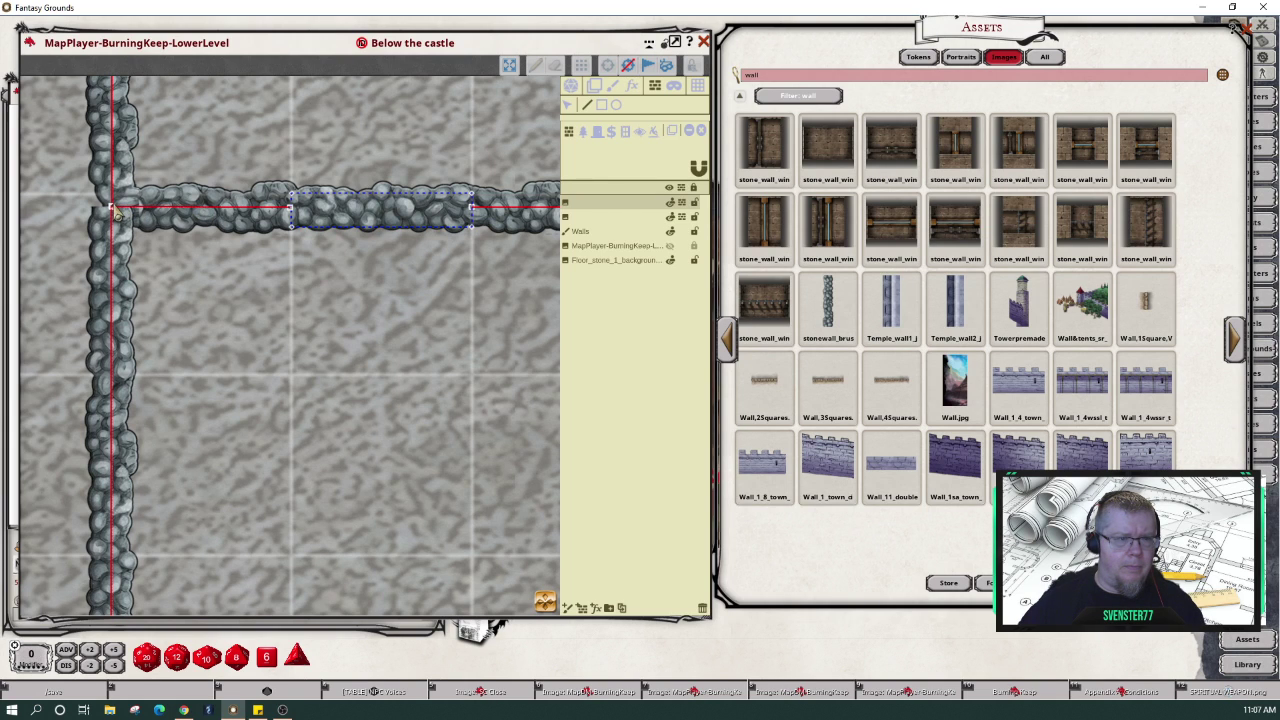
{"action": "right_click", "coordinate": [252, 316]}
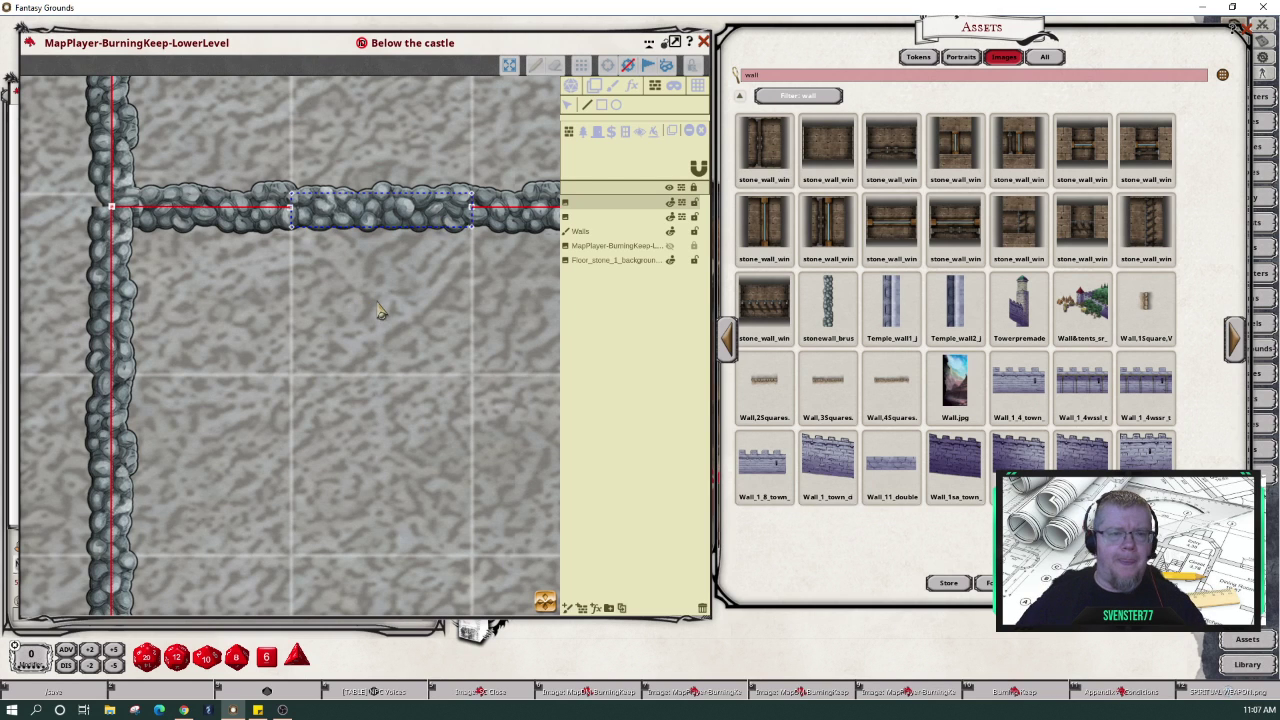
{"action": "scroll", "coordinate": [381, 312], "scroll_direction": "down", "scroll_amount": 2}
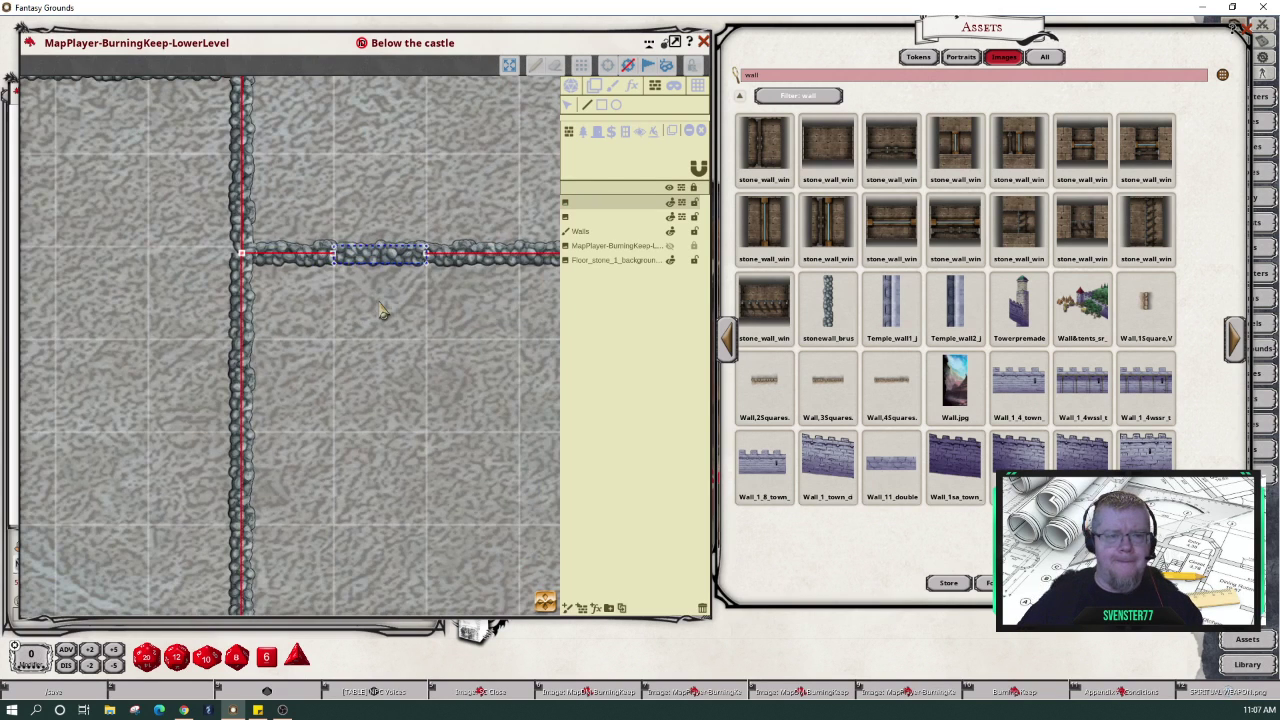
{"action": "scroll", "coordinate": [381, 312], "scroll_direction": "down", "scroll_amount": 1}
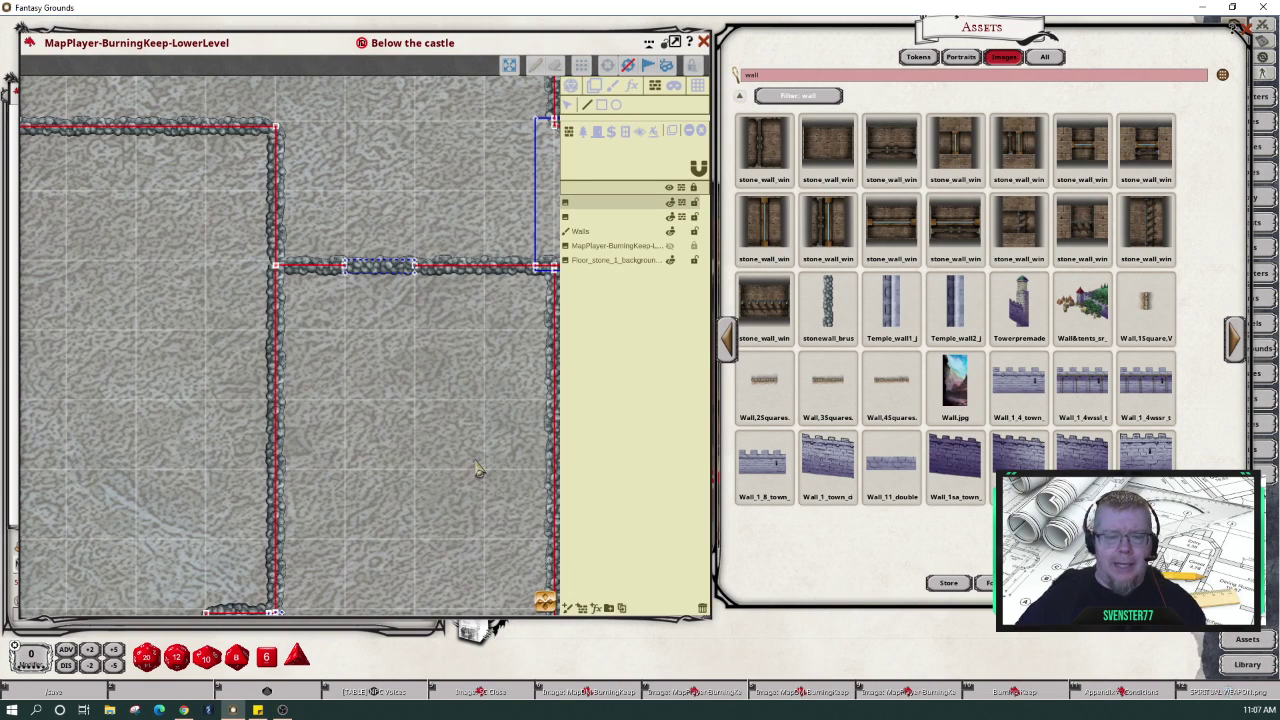
- Show the hidden MapPlayer-BurningKeep reference layer again and make it visible to the GM only
{"action": "scroll", "coordinate": [478, 468], "scroll_direction": "down", "scroll_amount": 2}
{"action": "scroll", "coordinate": [478, 468], "scroll_direction": "down", "scroll_amount": 1}
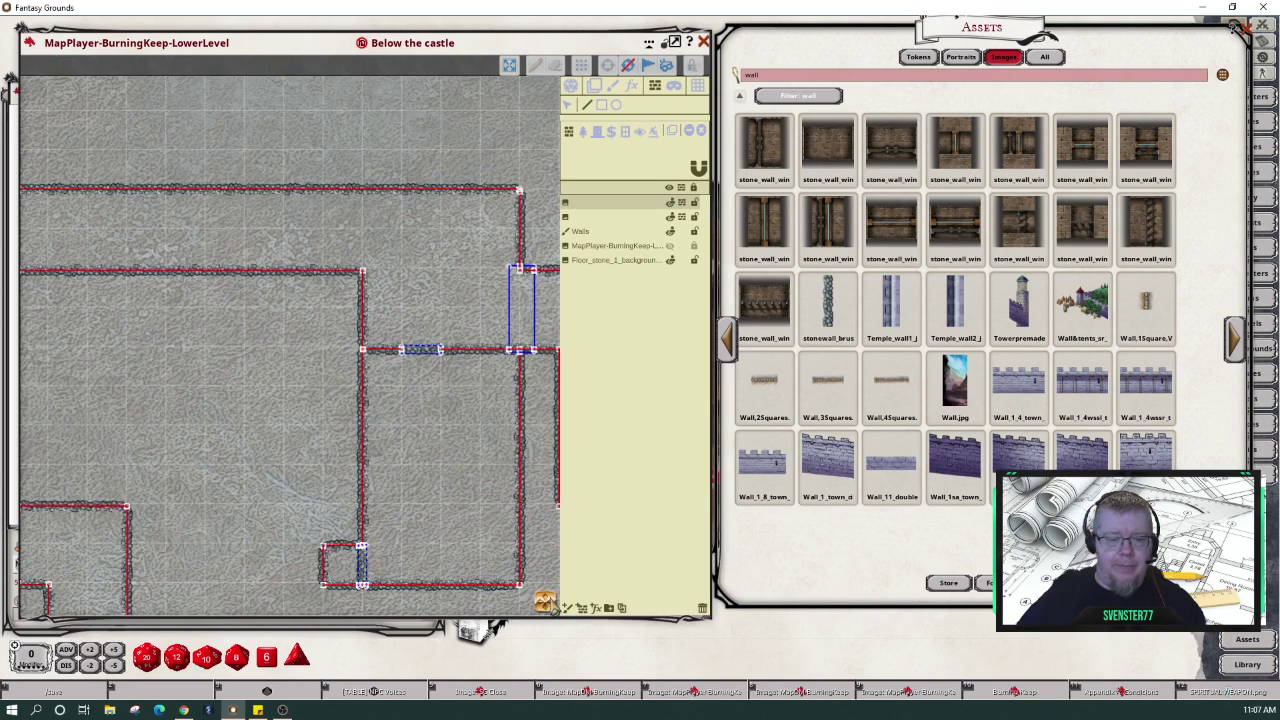
{"action": "scroll", "coordinate": [405, 470], "scroll_direction": "down", "scroll_amount": 1}
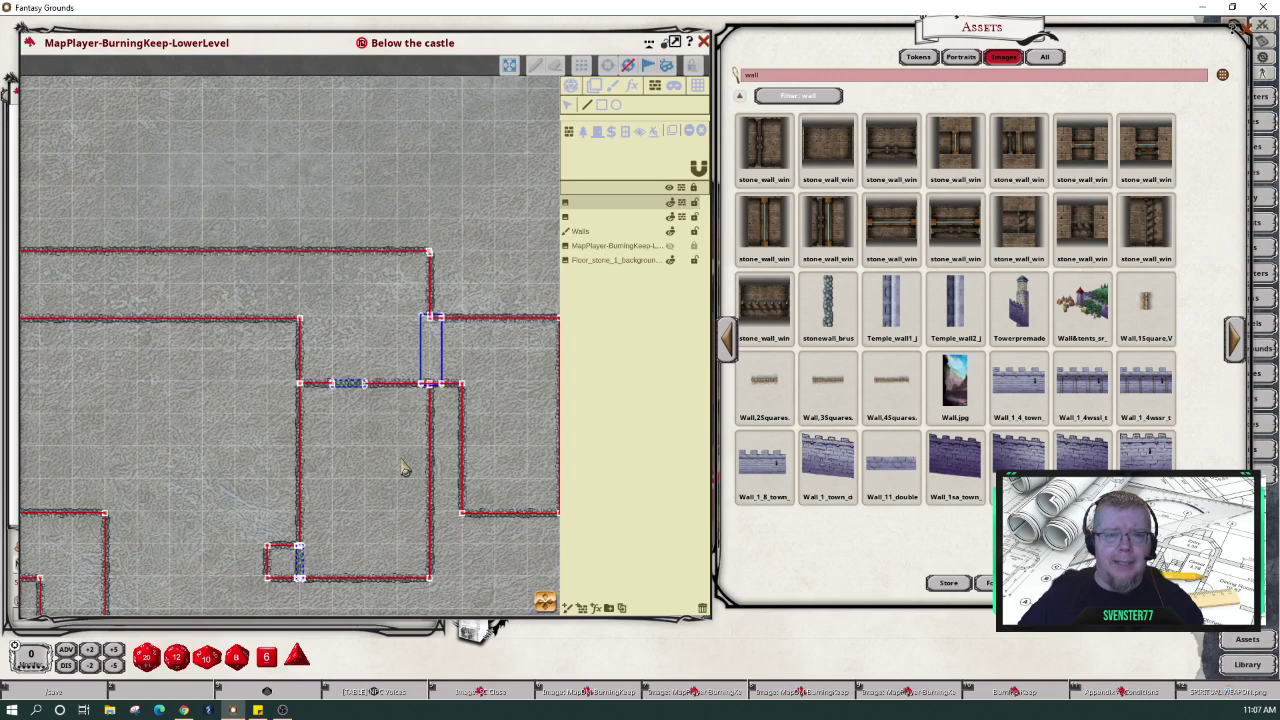
{"action": "left_click", "coordinate": [669, 250]}
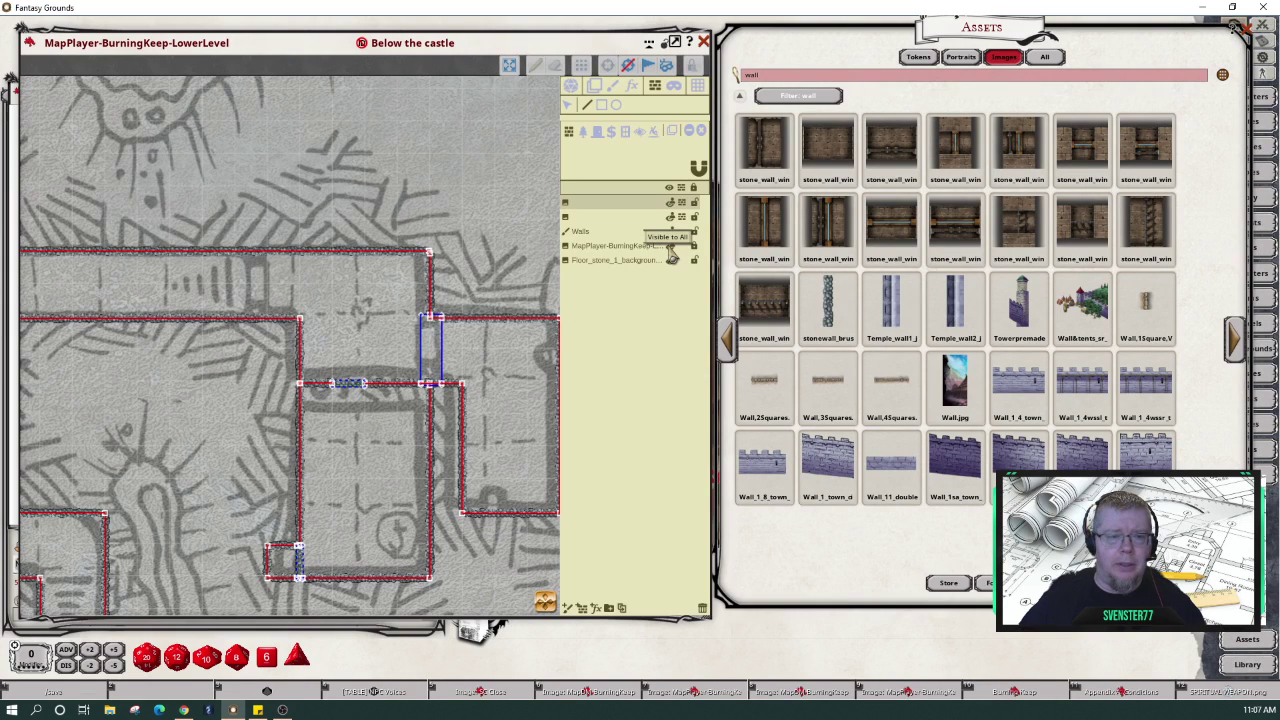
{"action": "left_click", "coordinate": [671, 254]}
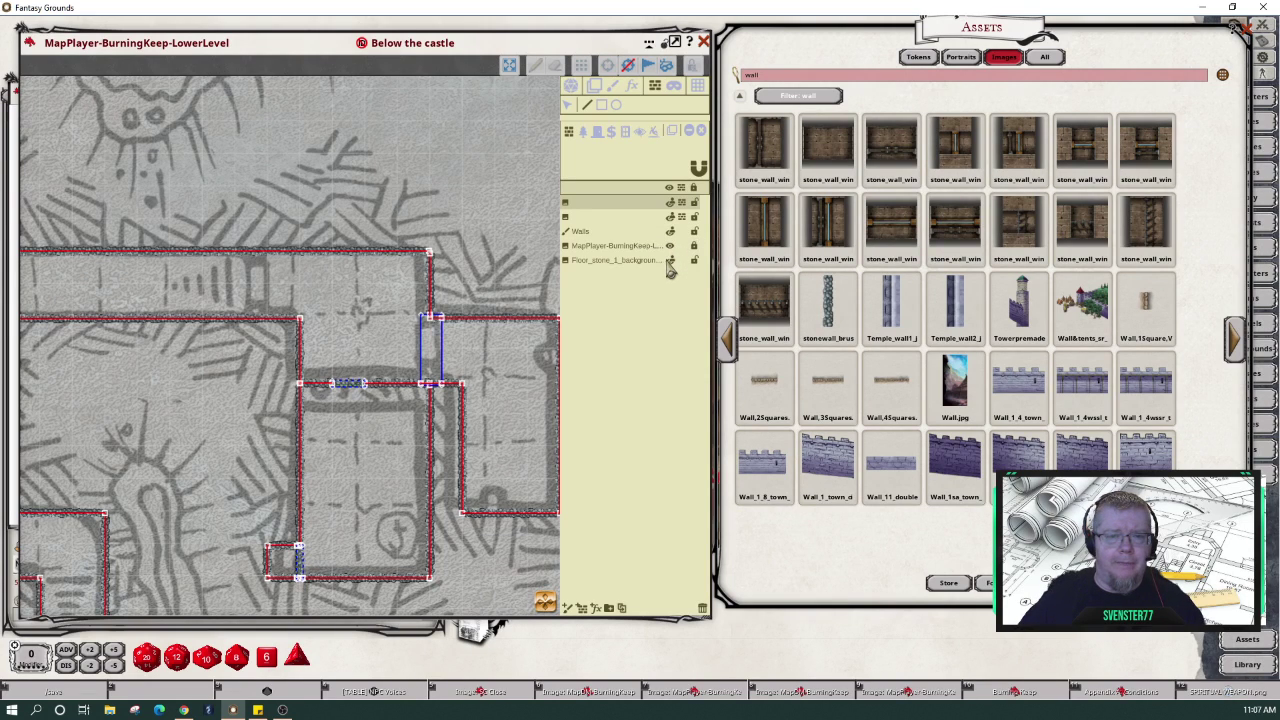
- Make the Floor_stone_1 background layer visible to the GM only and raise its colour's alpha to about 226
{"action": "left_click", "coordinate": [620, 261]}
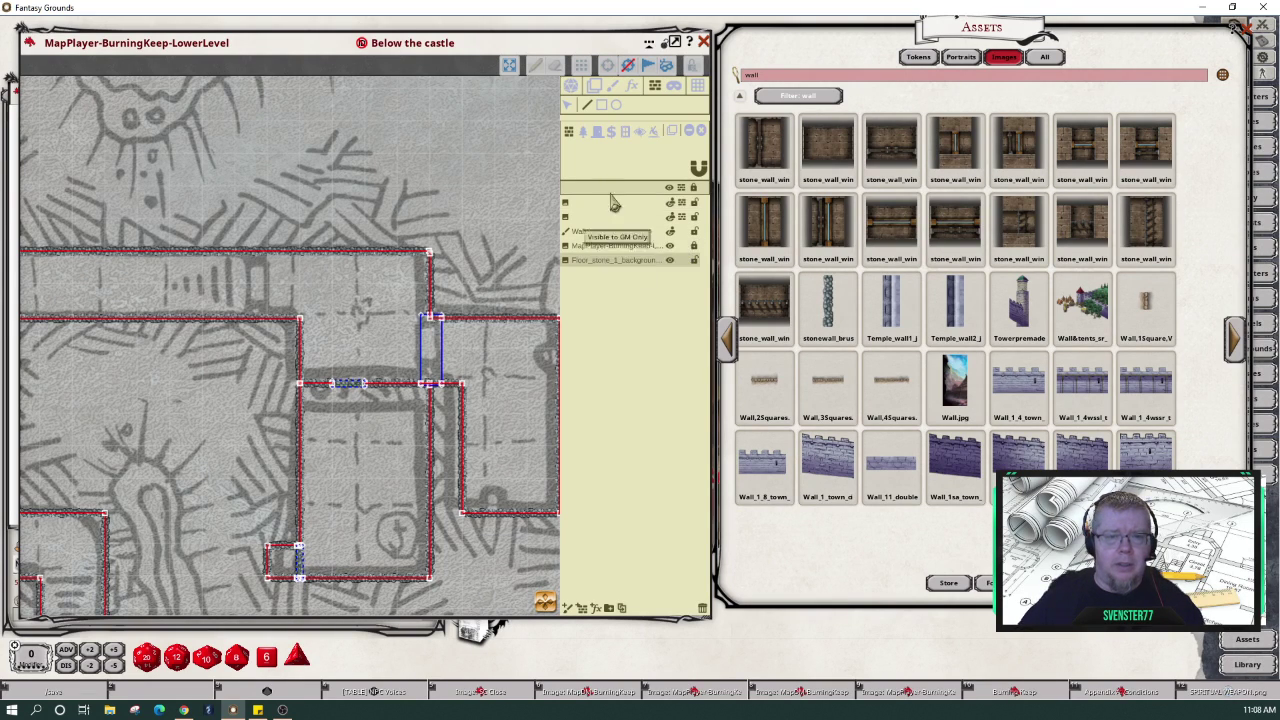
{"action": "left_click", "coordinate": [599, 100]}
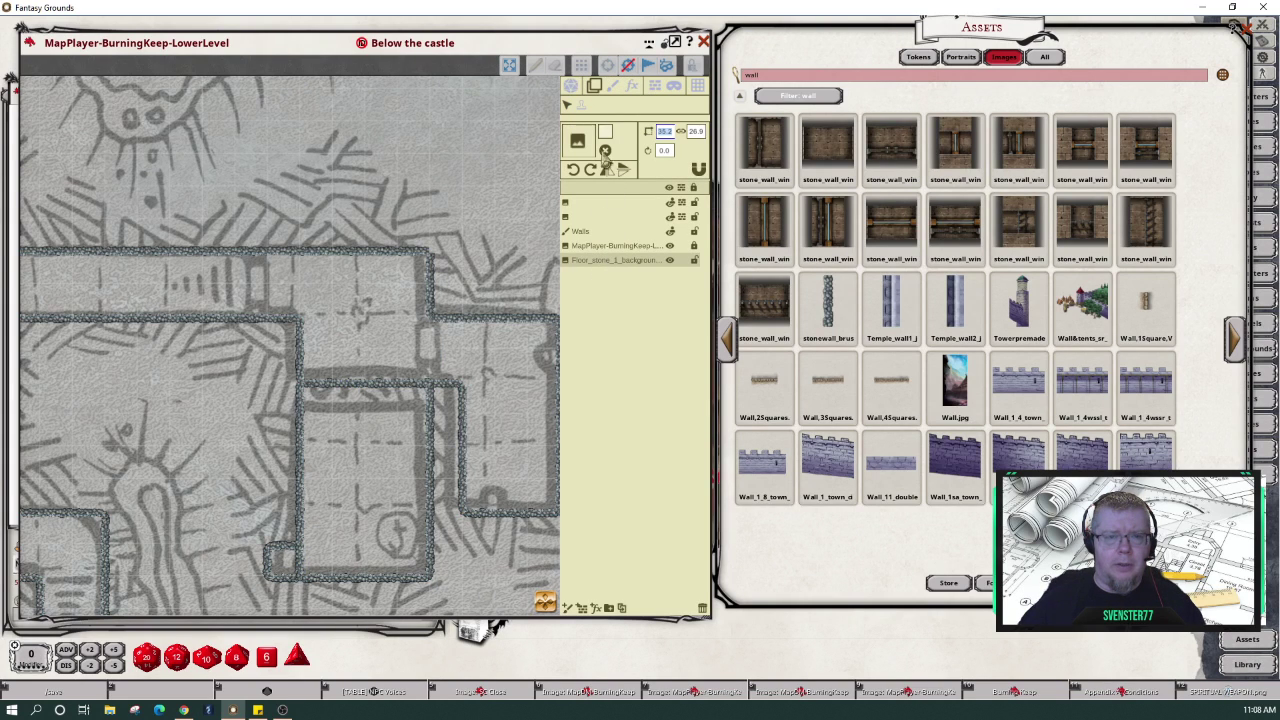
{"action": "left_click", "coordinate": [594, 266]}
{"action": "left_click", "coordinate": [594, 266]}
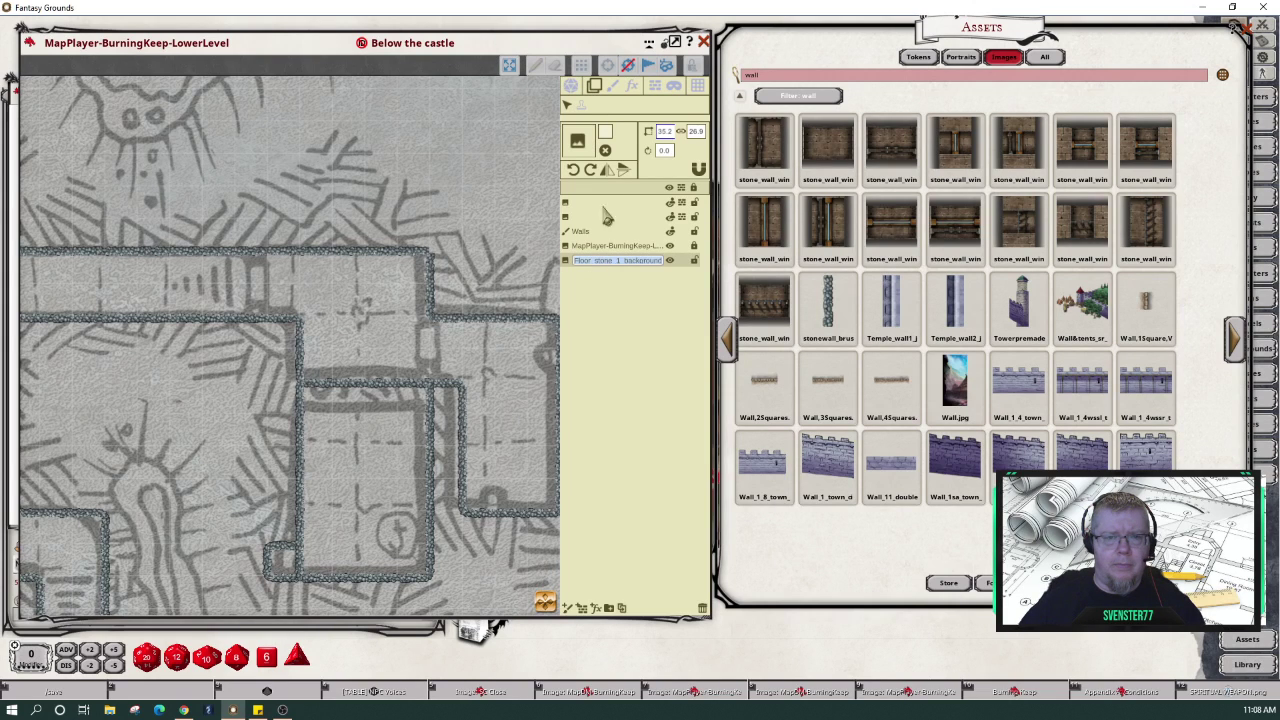
{"action": "left_click", "coordinate": [607, 140]}
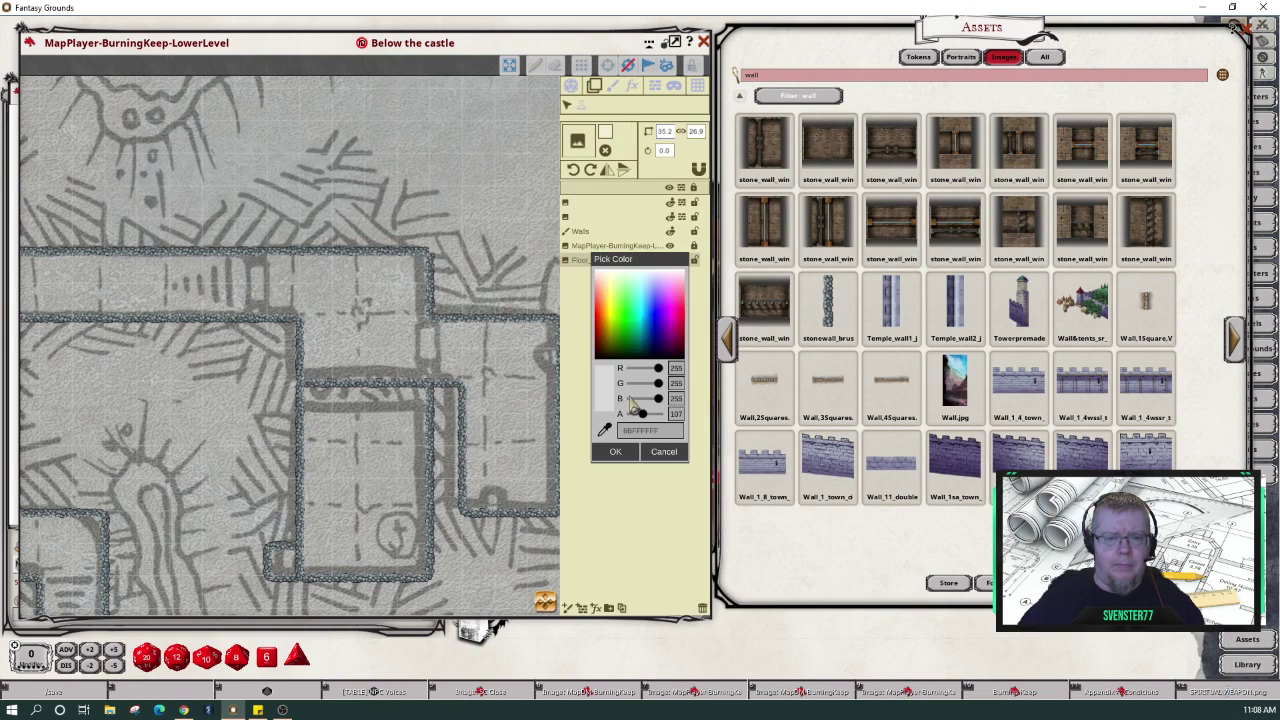
{"action": "left_click_drag", "start_coordinate": [648, 421], "coordinate": [657, 420]}
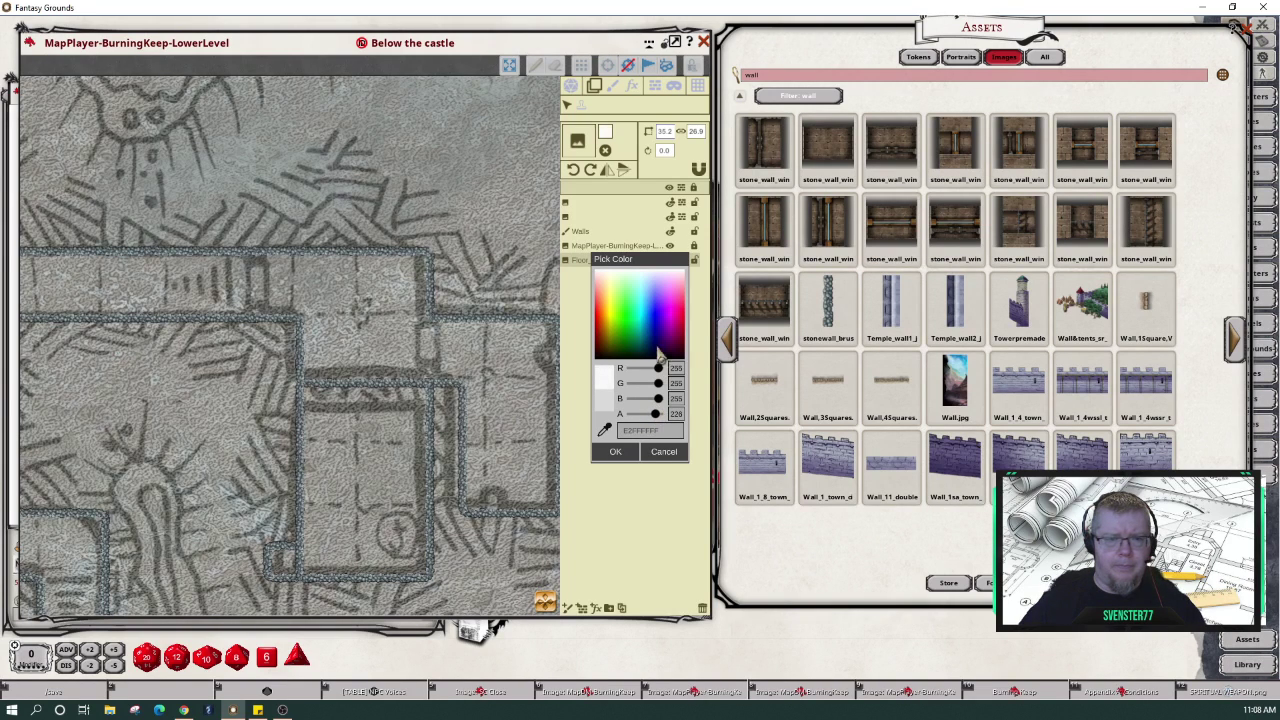
{"action": "left_click", "coordinate": [625, 453]}
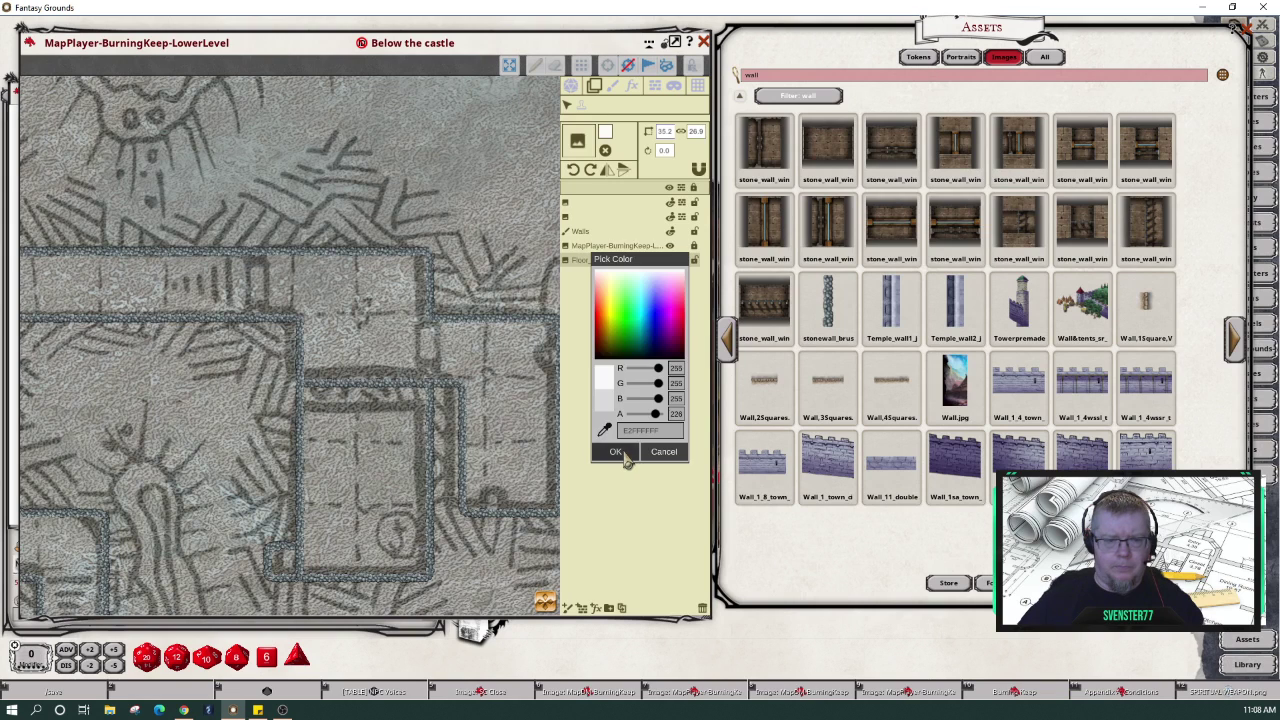
- Hide the MapPlayer-BurningKeep reference layer and examine the stone floor and brush walls without it
{"action": "left_click", "coordinate": [670, 247]}
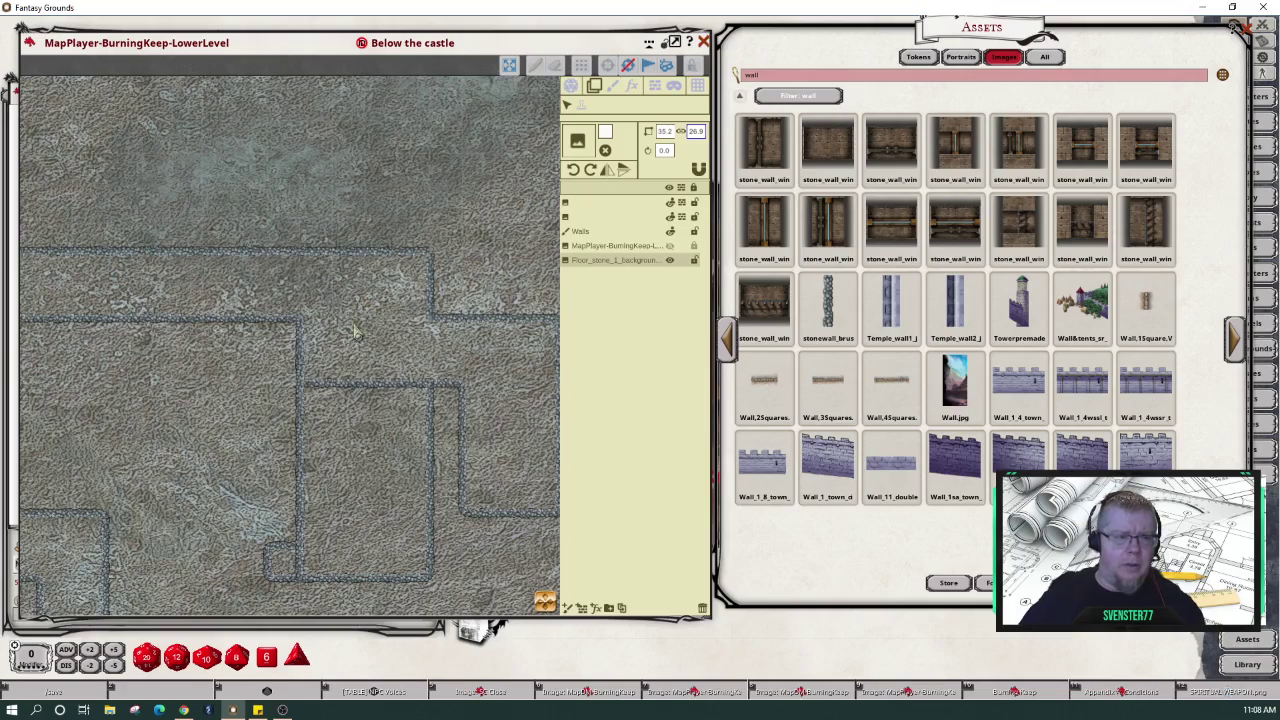
{"action": "scroll", "coordinate": [410, 367], "scroll_direction": "up", "scroll_amount": 1}
{"action": "scroll", "coordinate": [410, 367], "scroll_direction": "down", "scroll_amount": 2}
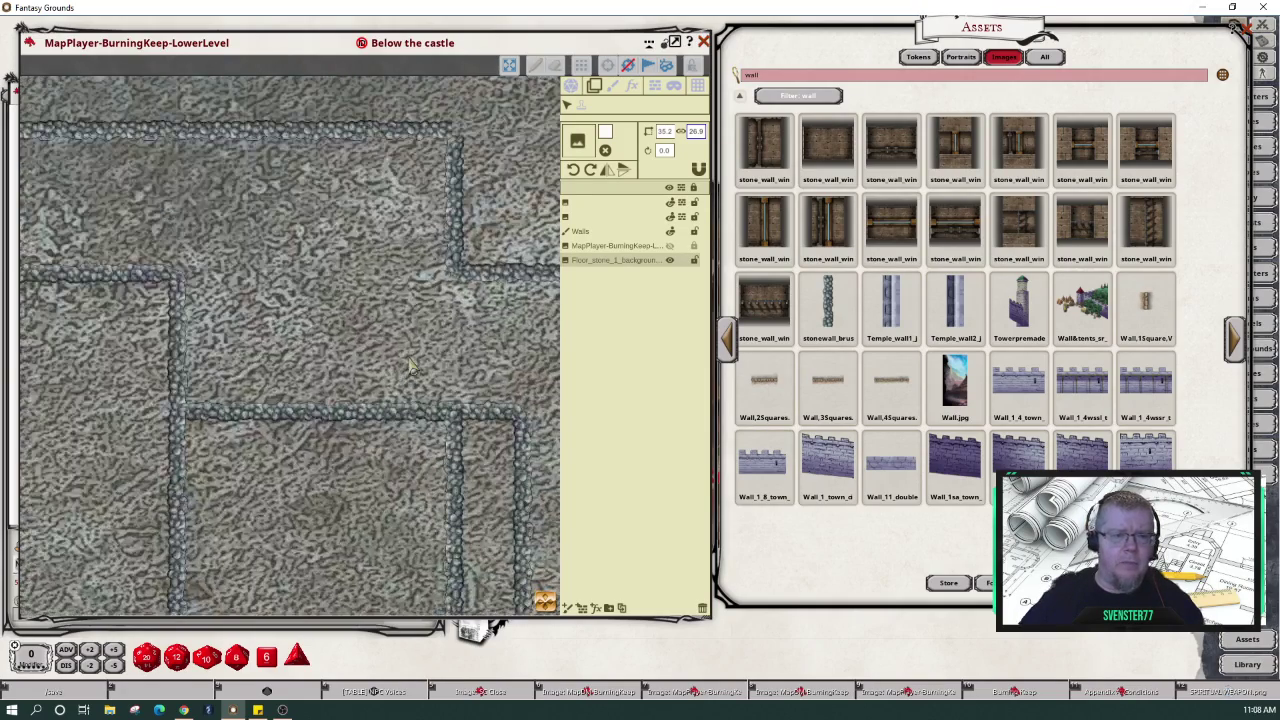
{"action": "scroll", "coordinate": [410, 367], "scroll_direction": "down", "scroll_amount": 1}
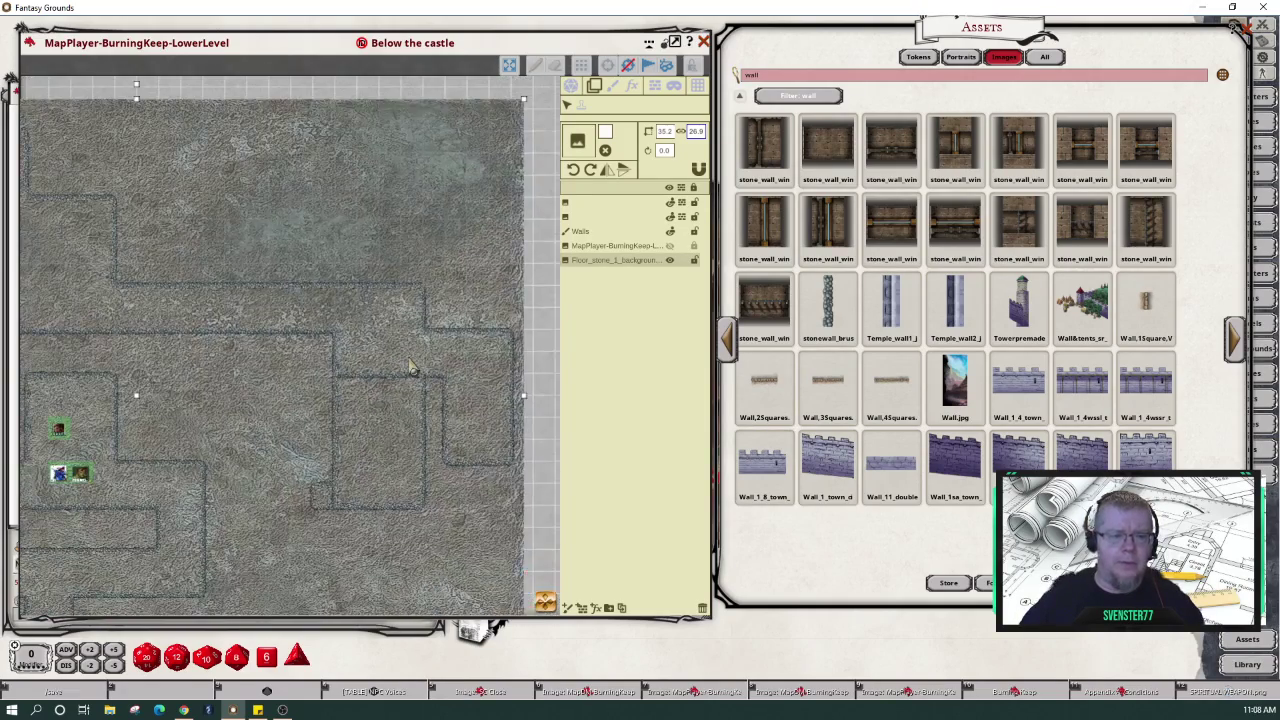
{"action": "scroll", "coordinate": [410, 367], "scroll_direction": "up", "scroll_amount": 1}
{"action": "scroll", "coordinate": [410, 367], "scroll_direction": "up", "scroll_amount": 1}
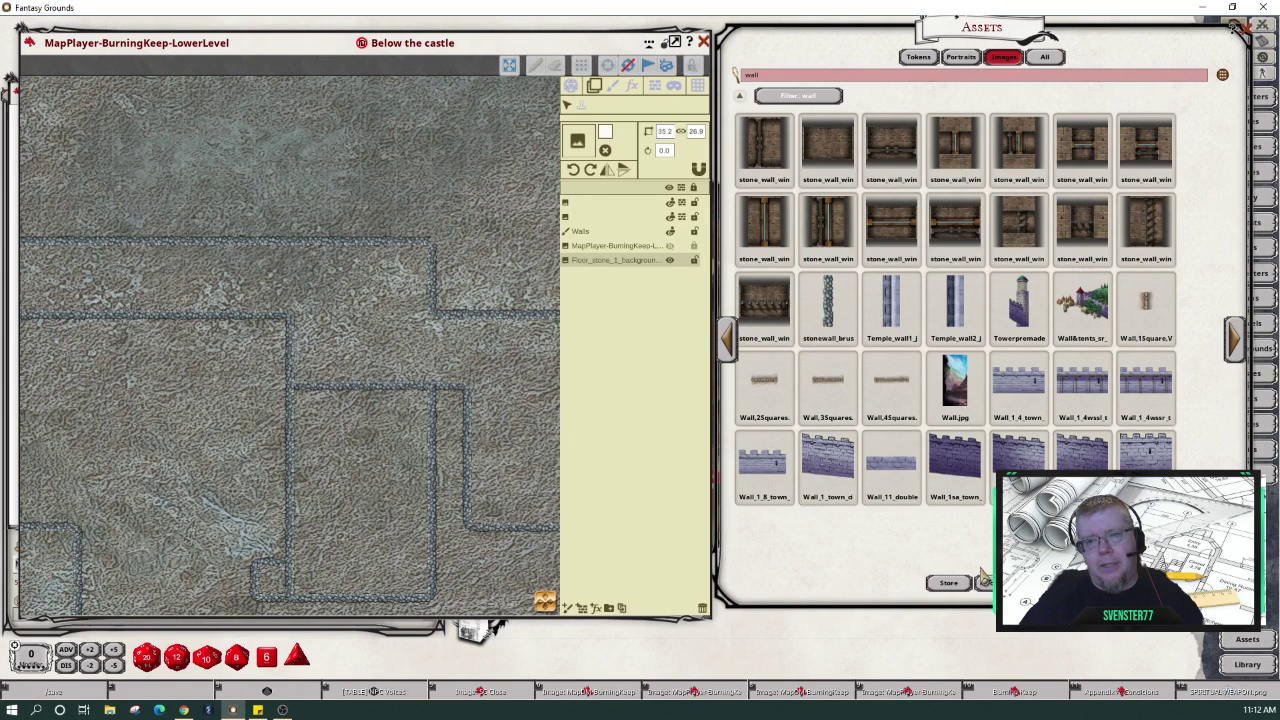
- Search all asset types for "door" and make the MapPlayer-BurningKeep reference layer visible again
{"action": "left_click", "coordinate": [1042, 58]}
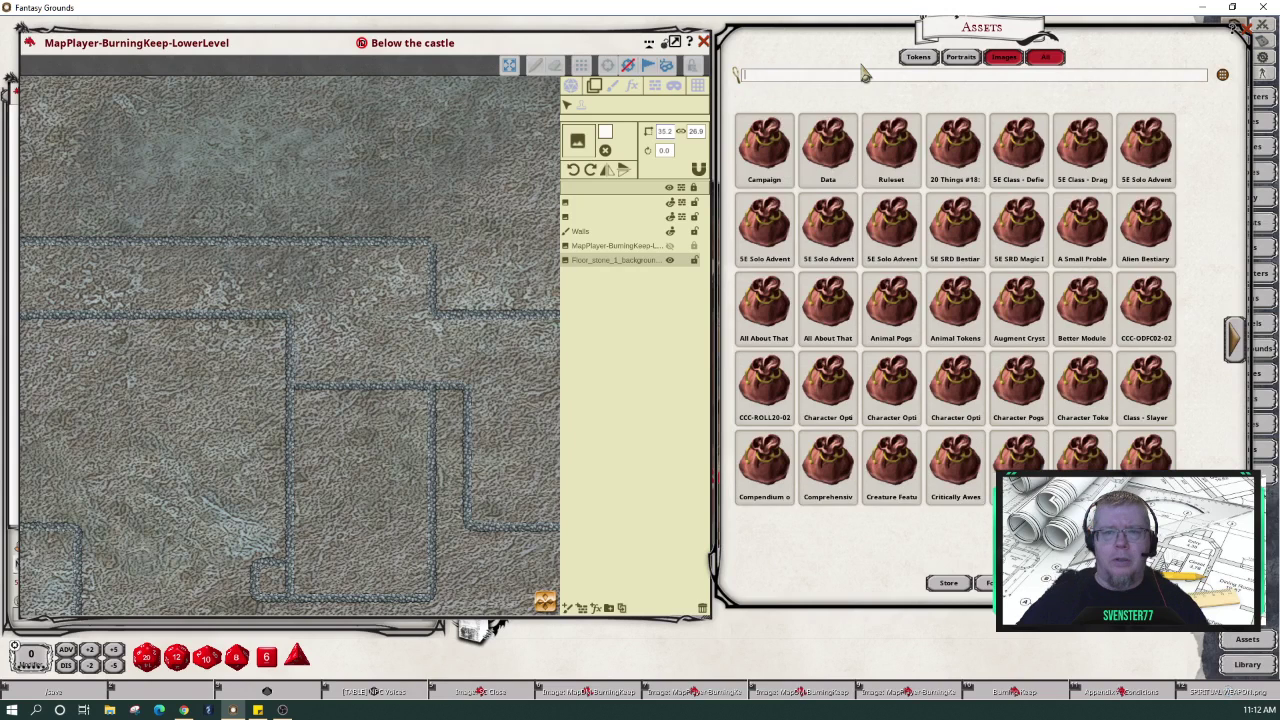
{"action": "type", "text": "door"}
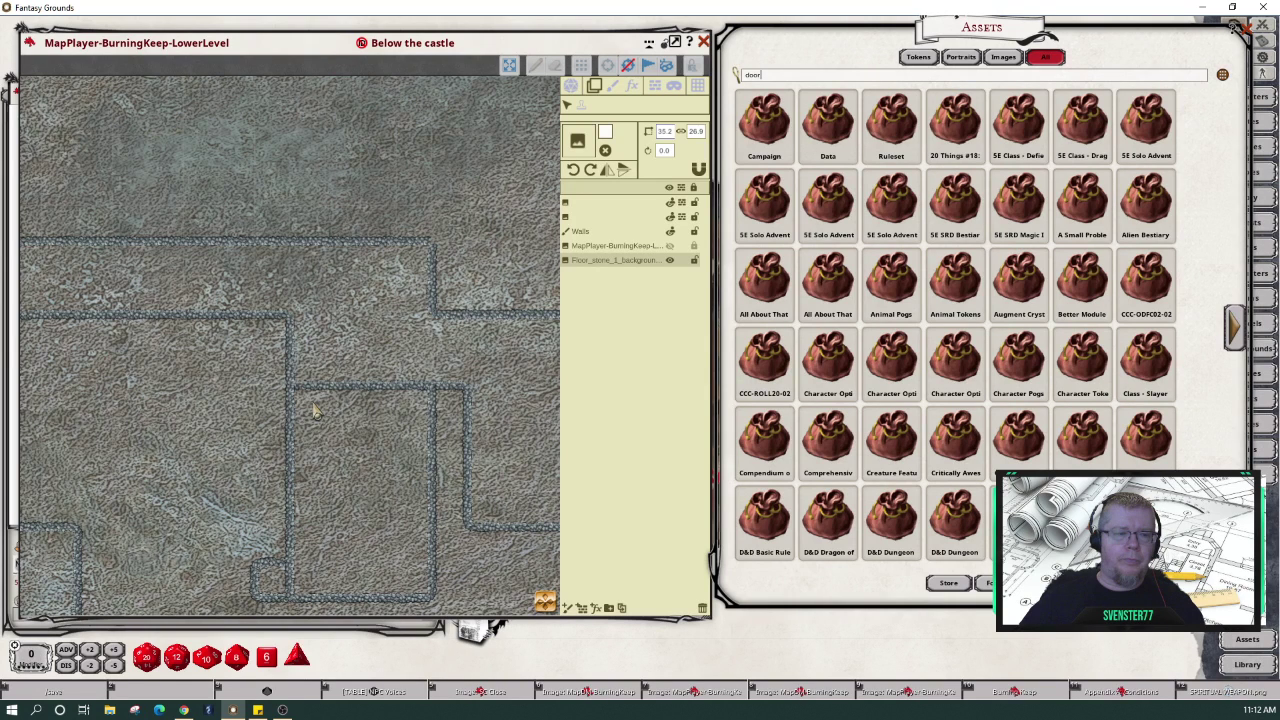
{"action": "left_click", "coordinate": [669, 247]}
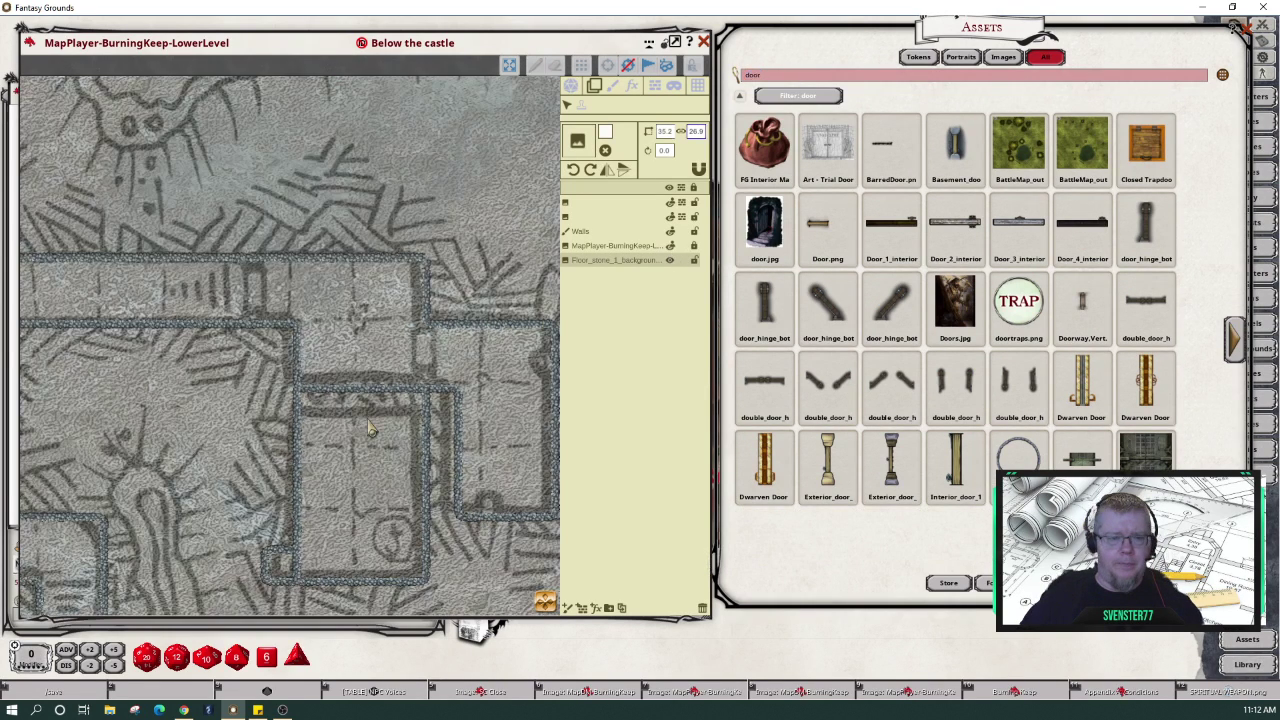
{"action": "scroll", "coordinate": [368, 428], "scroll_direction": "down", "scroll_amount": 1}
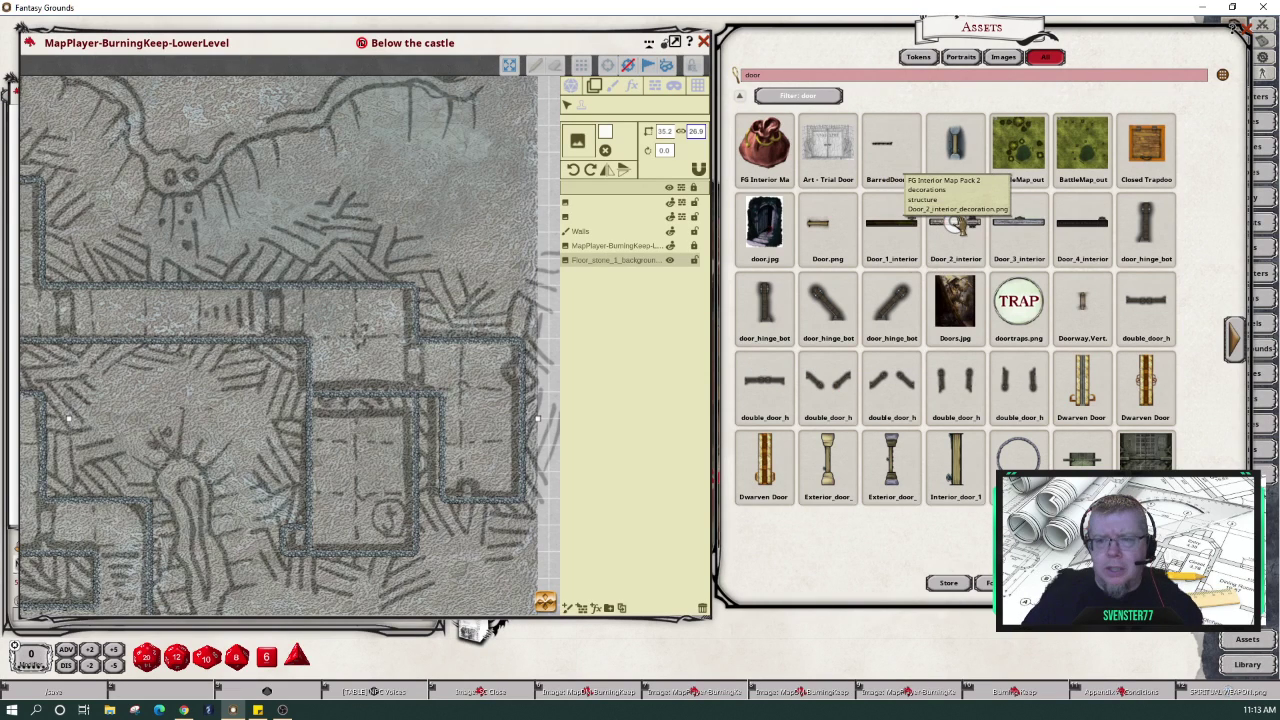
- Add a new painting layer above the other map layers and name it Doors
{"action": "left_click_drag", "start_coordinate": [957, 222], "coordinate": [577, 140]}
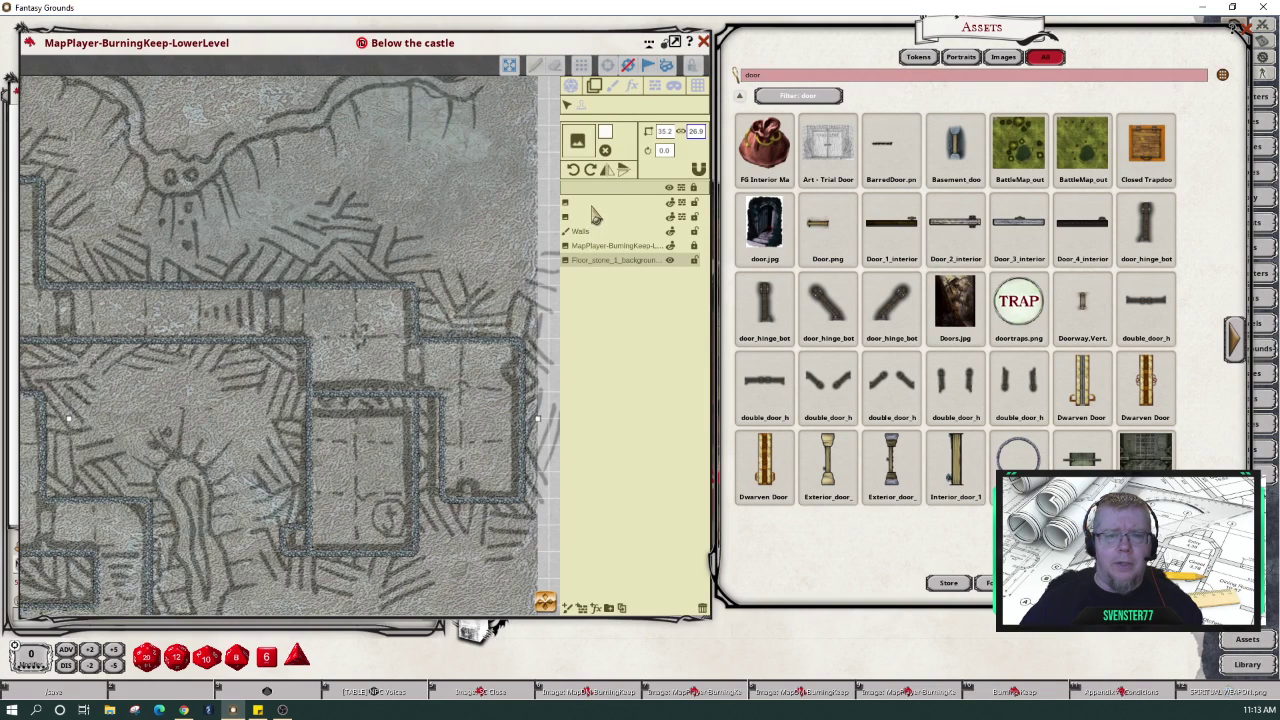
{"action": "left_click", "coordinate": [612, 85]}
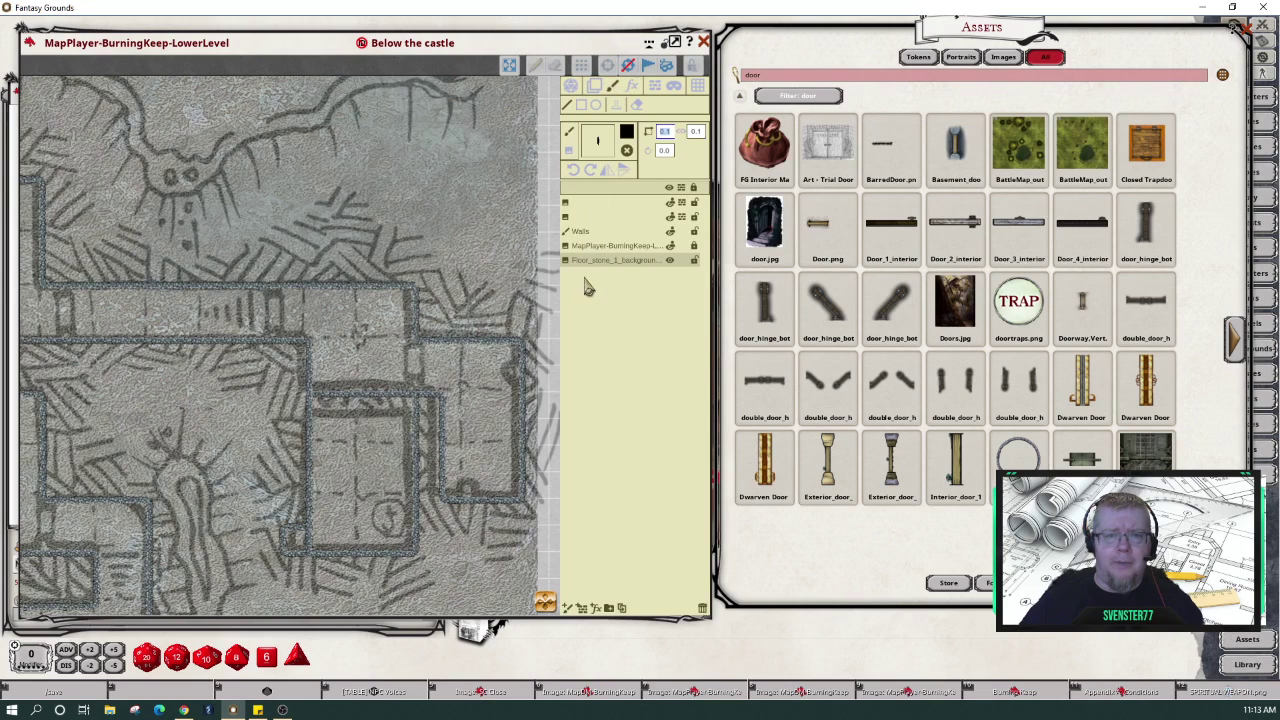
{"action": "left_click", "coordinate": [568, 608]}
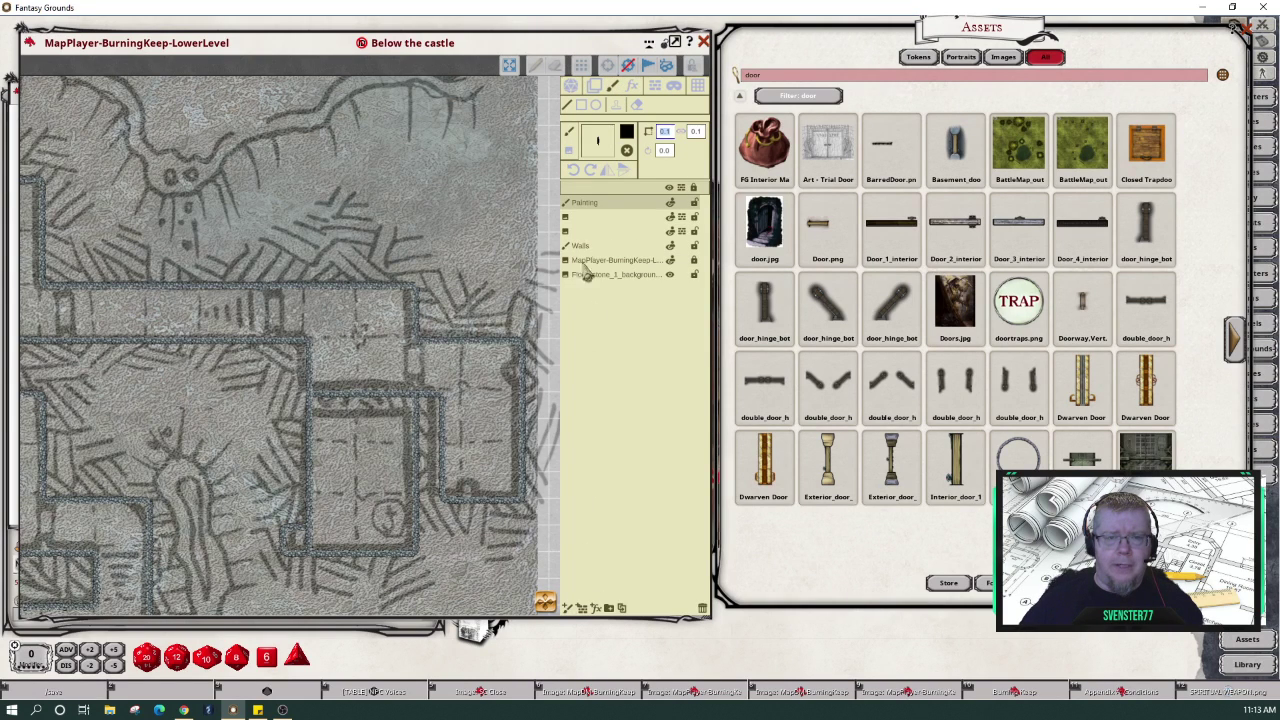
{"action": "double_click", "coordinate": [588, 204]}
{"action": "type", "text": "Door"}
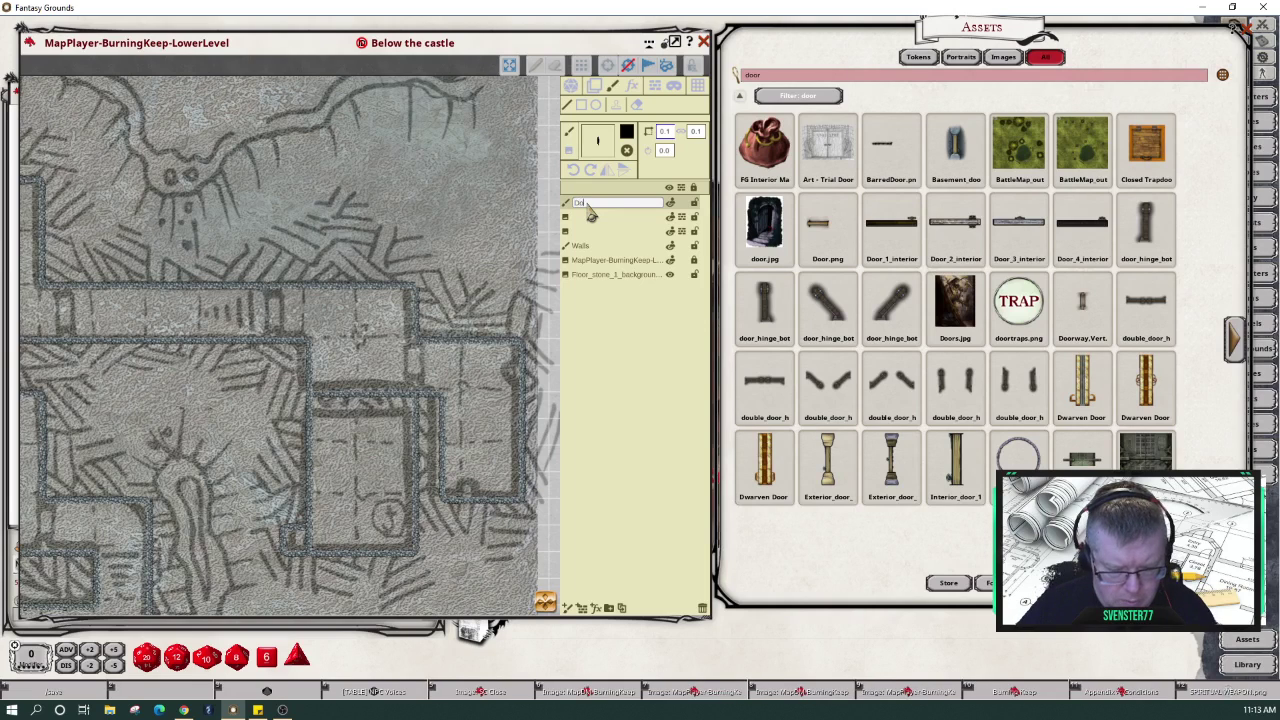
{"action": "type", "text": "s"}
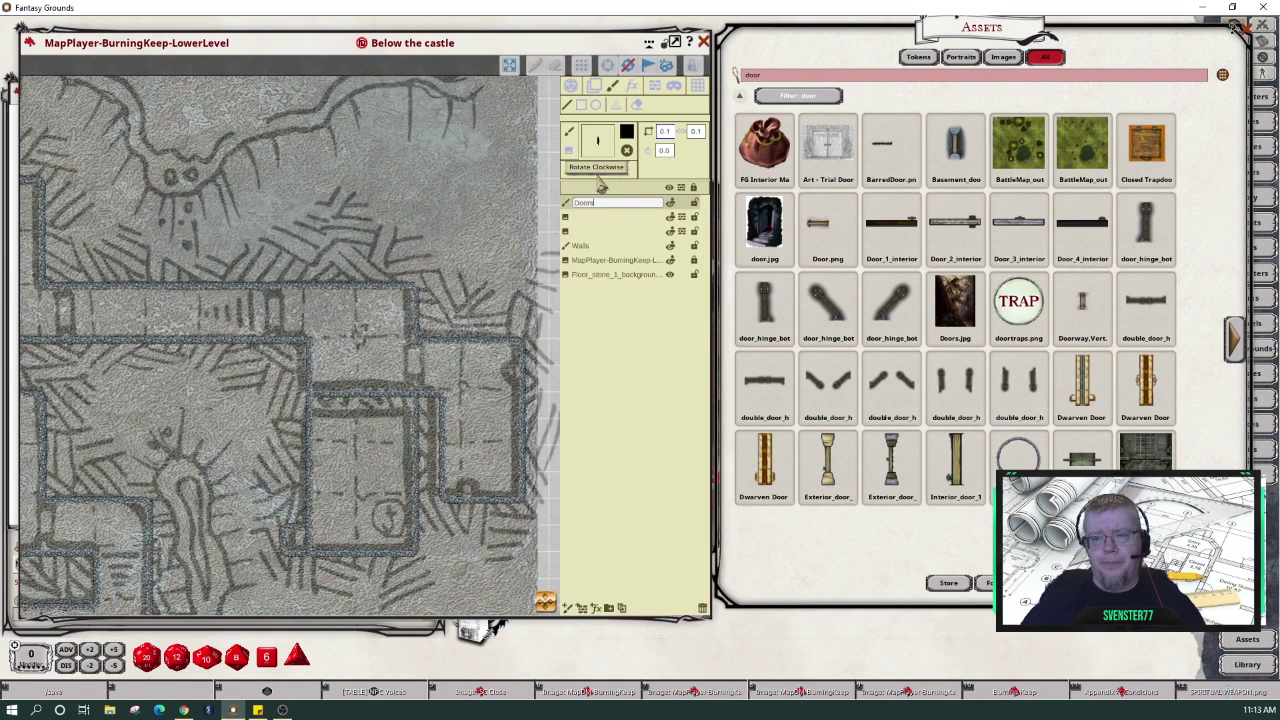
{"action": "key", "text": "Return"}
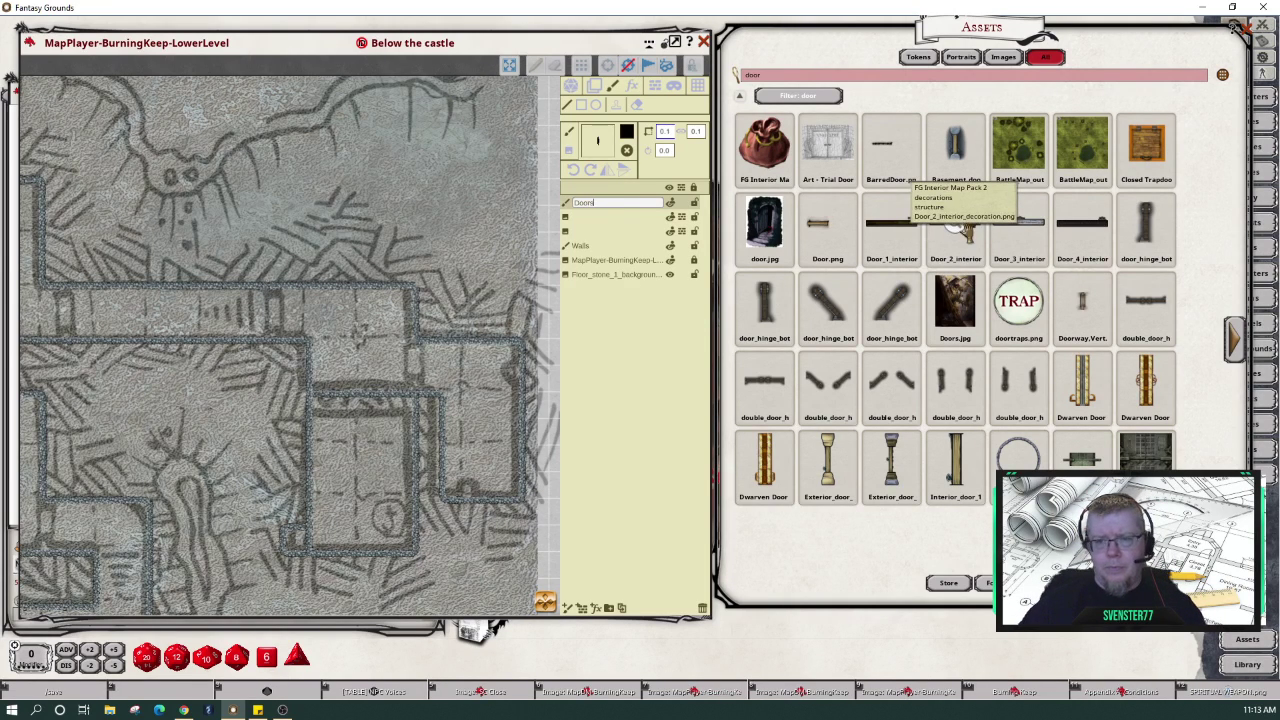
- Load the Door_2_interior image as the Doors layer's stamp, rotate it 90 degrees clockwise and mirror it horizontally
{"action": "mouse_move", "coordinate": [826, 222]}
{"action": "left_mouse_down"}
{"action": "mouse_move", "coordinate": [622, 200]}
{"action": "mouse_move", "coordinate": [600, 141]}
{"action": "left_mouse_up"}
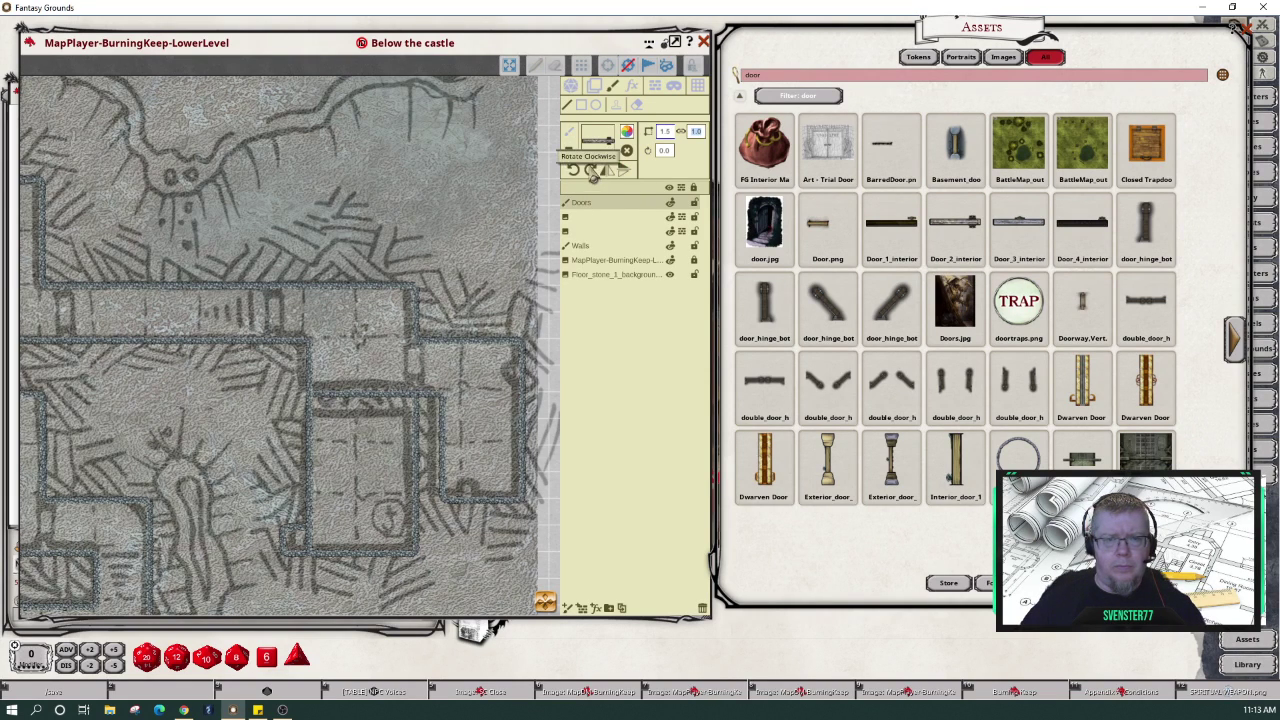
{"action": "left_click", "coordinate": [592, 172]}
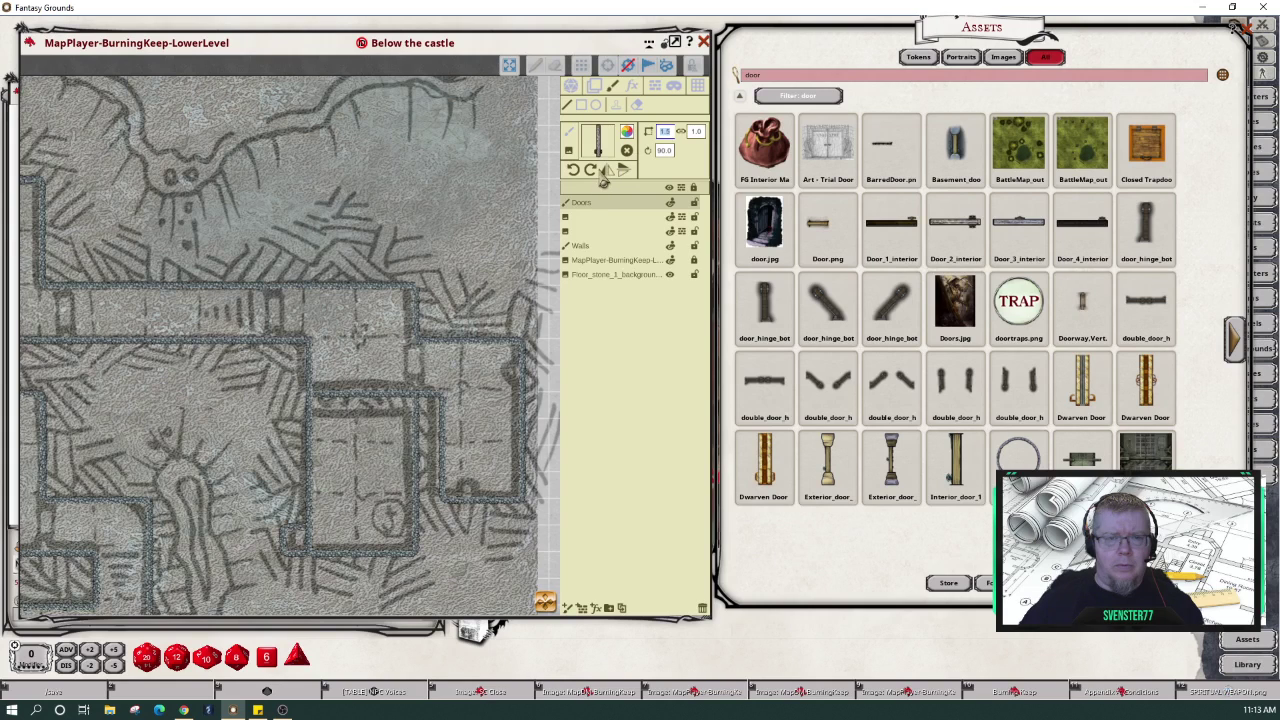
{"action": "left_click", "coordinate": [607, 176]}
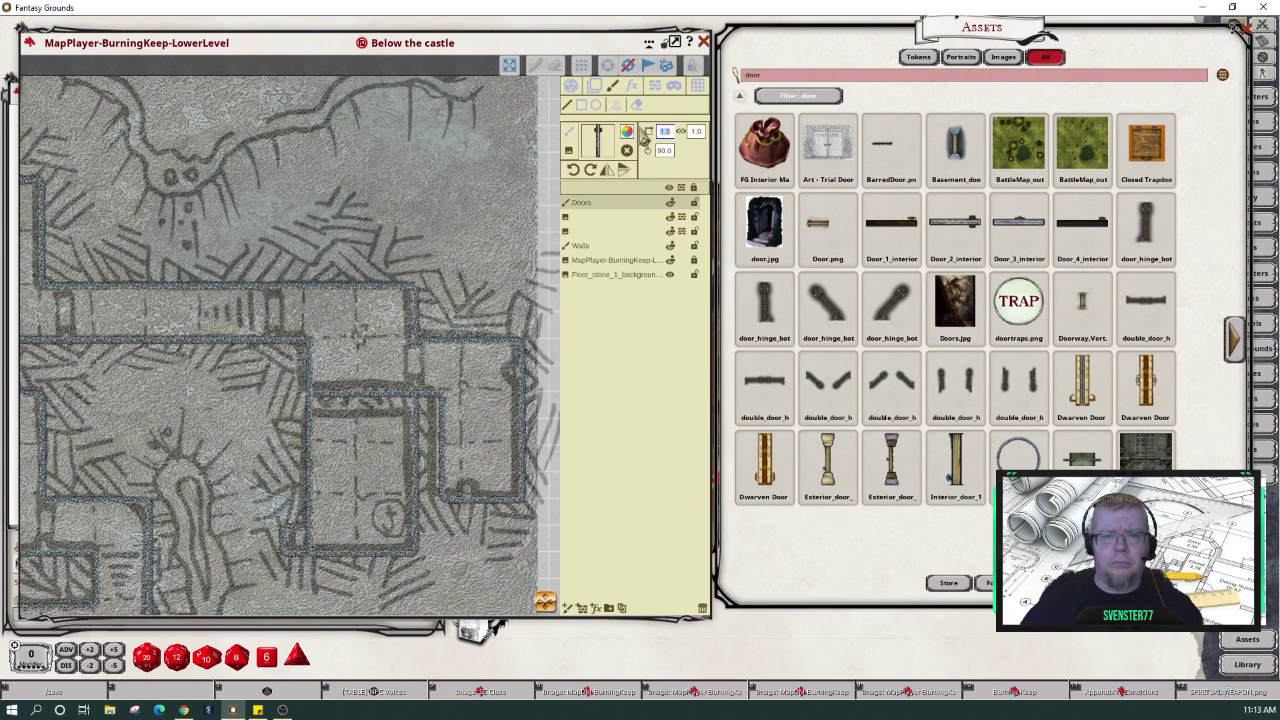
- Size the door stamp to a width of 1.8 and a height of 1.3
{"action": "key", "text": "Tab"}
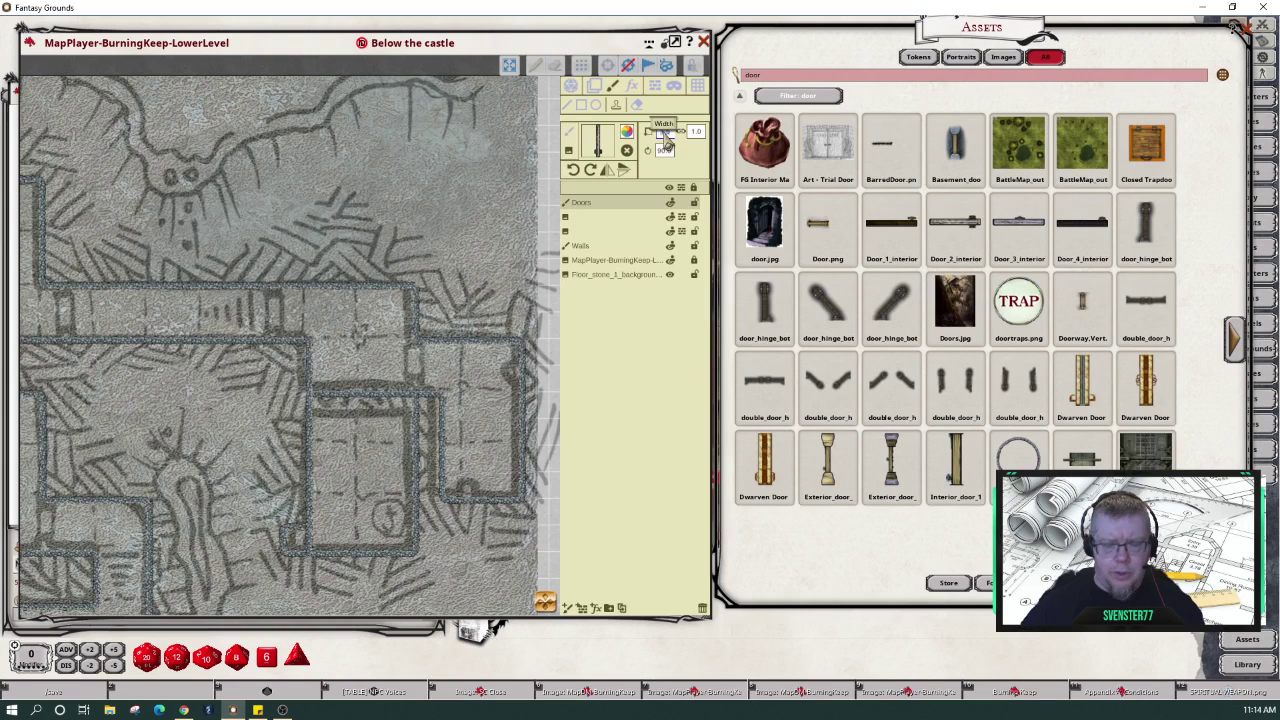
{"action": "scroll", "coordinate": [695, 131], "scroll_direction": "up", "scroll_amount": 3}
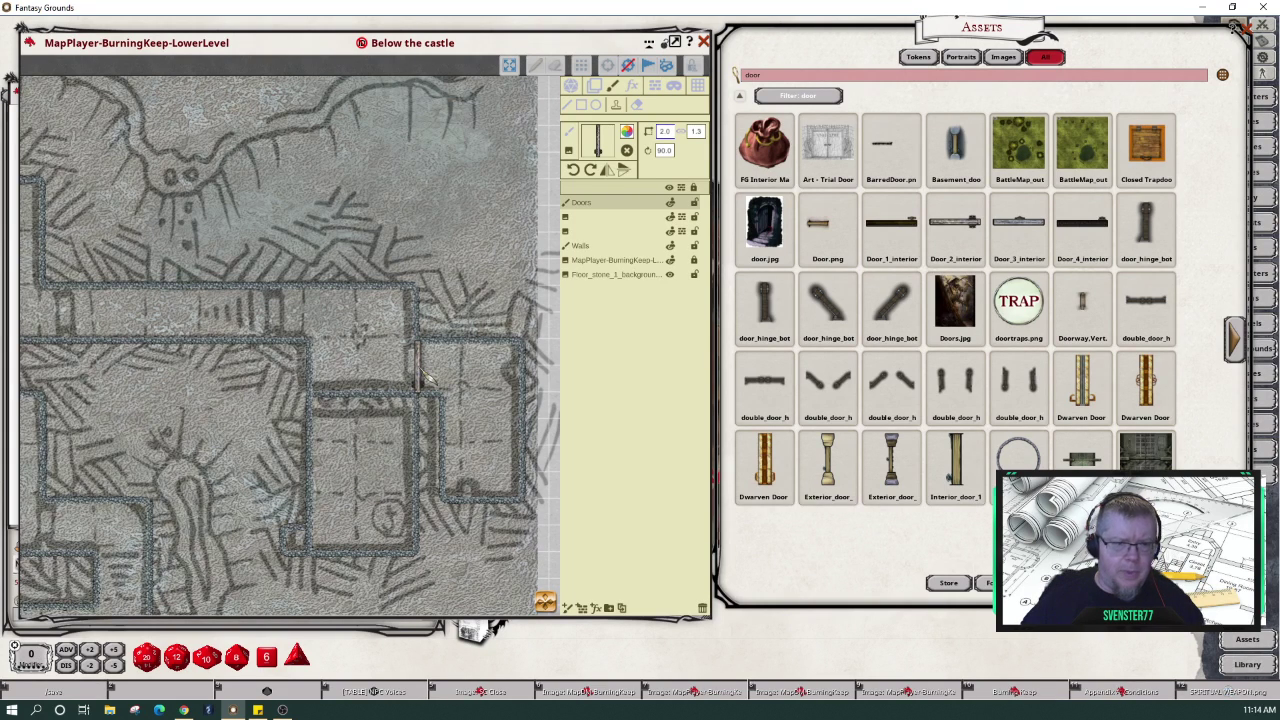
{"action": "left_click", "coordinate": [664, 131]}
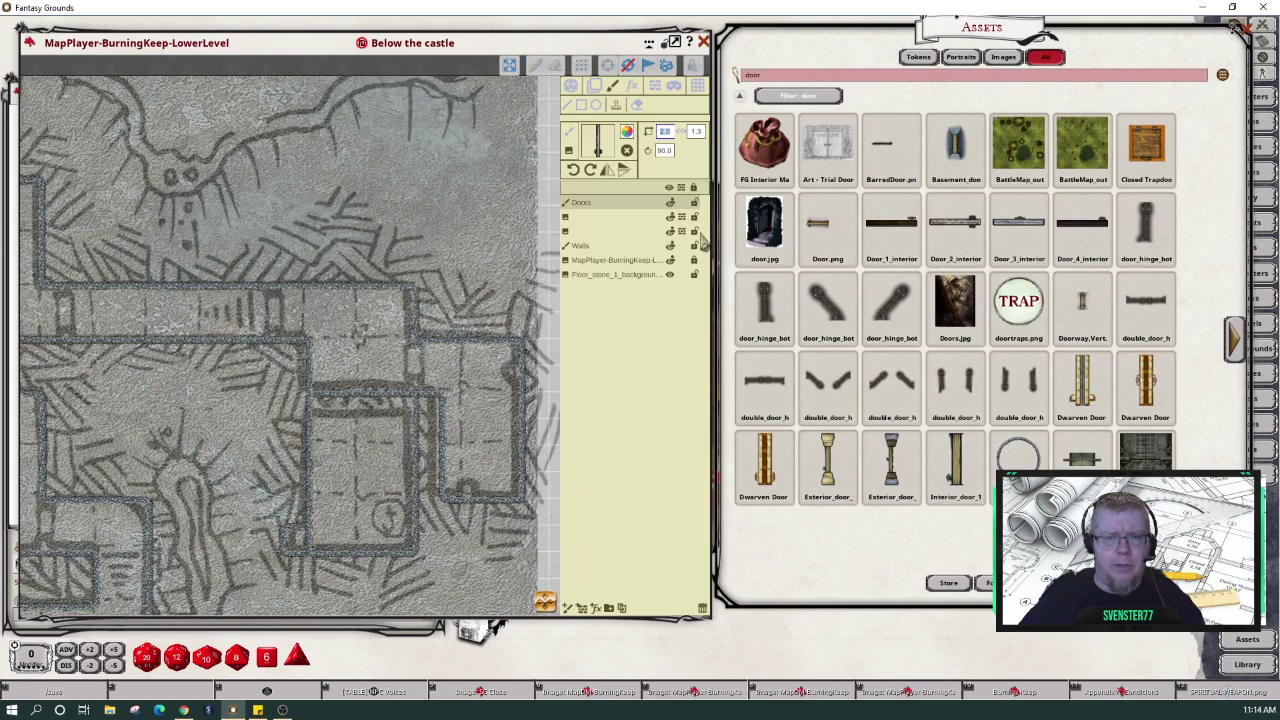
{"action": "type", "text": "1"}
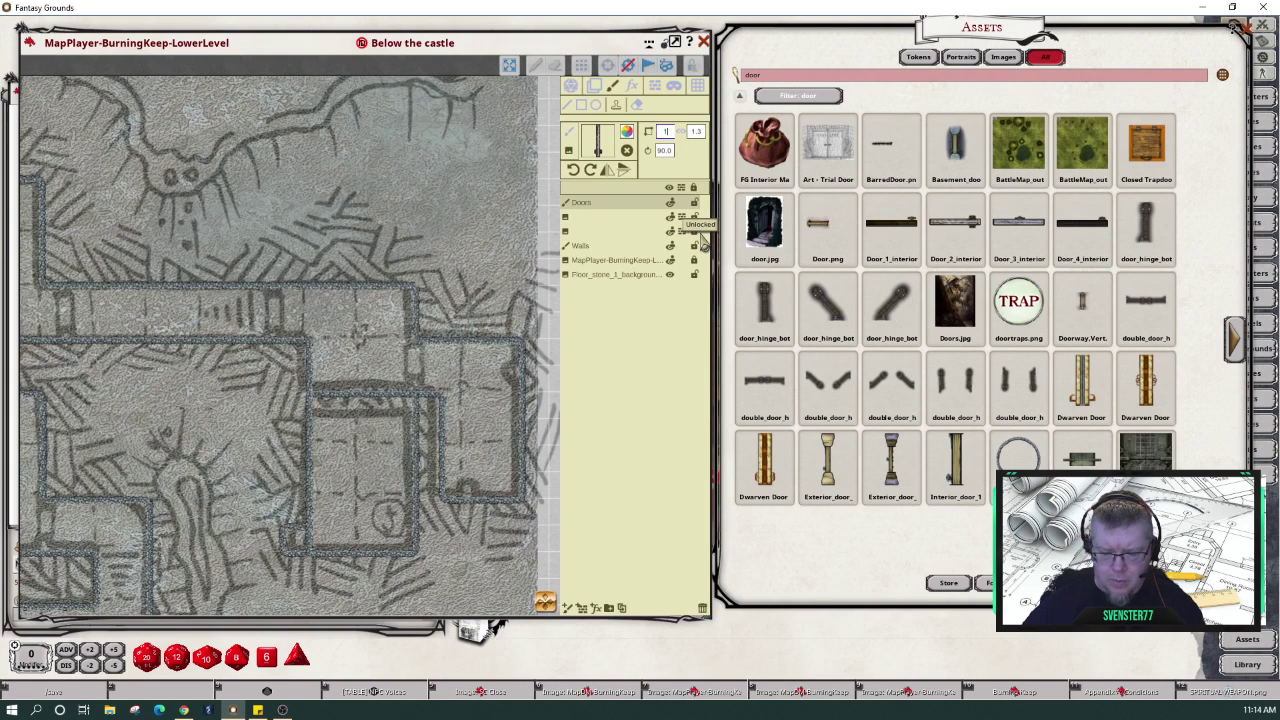
{"action": "type", "text": ".8"}
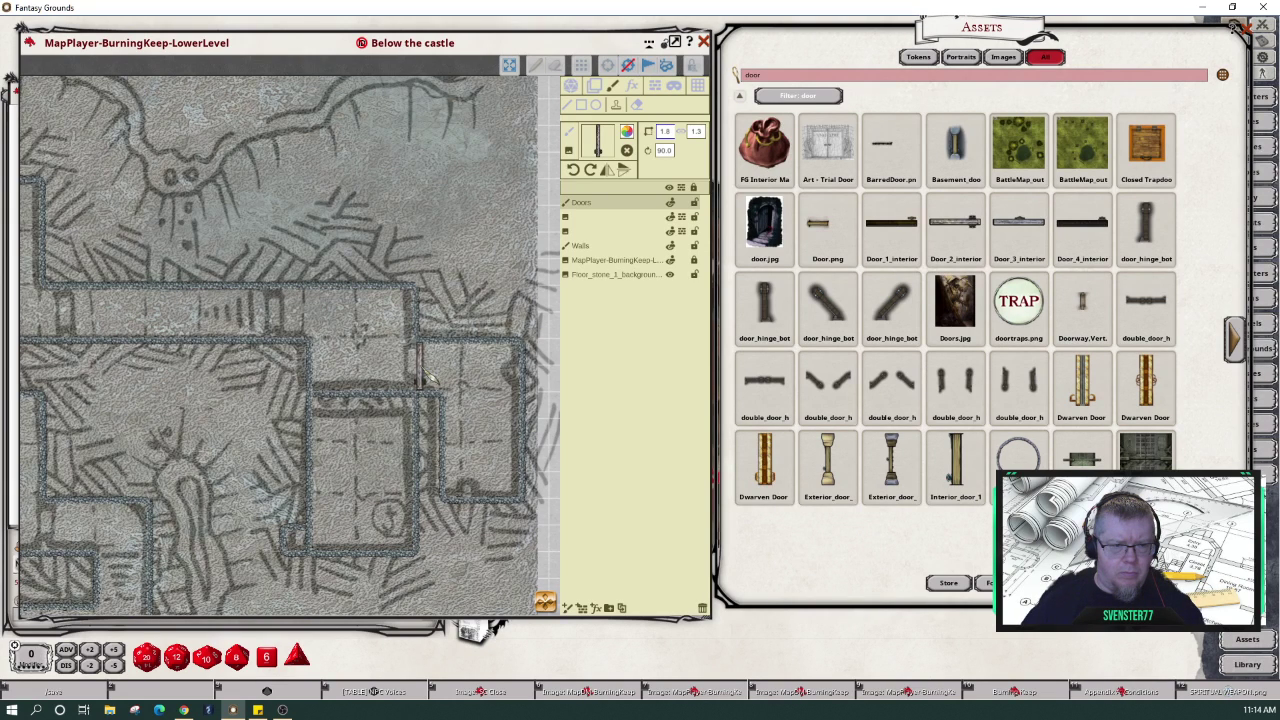
- Stamp upright doors on the vertical doorways of the northern corridor, the northwest and west rooms, the token room and the southern passage
{"action": "left_click", "coordinate": [424, 372]}
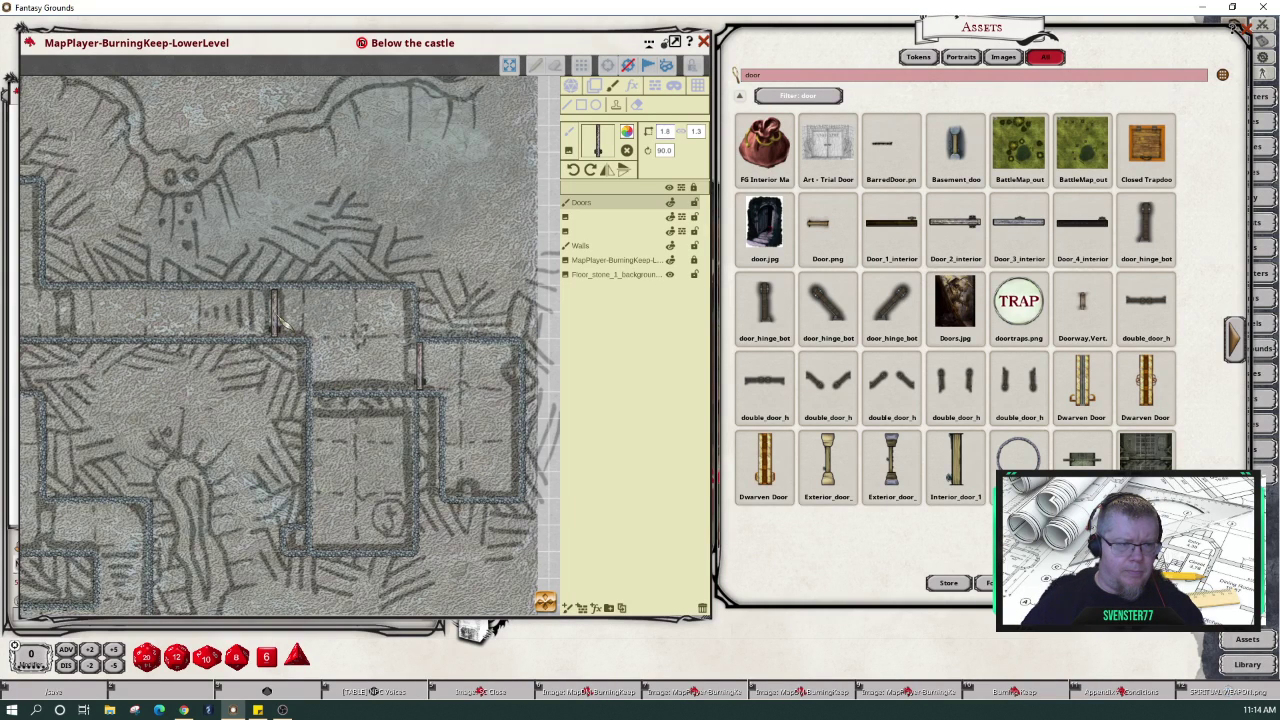
{"action": "left_click", "coordinate": [281, 318]}
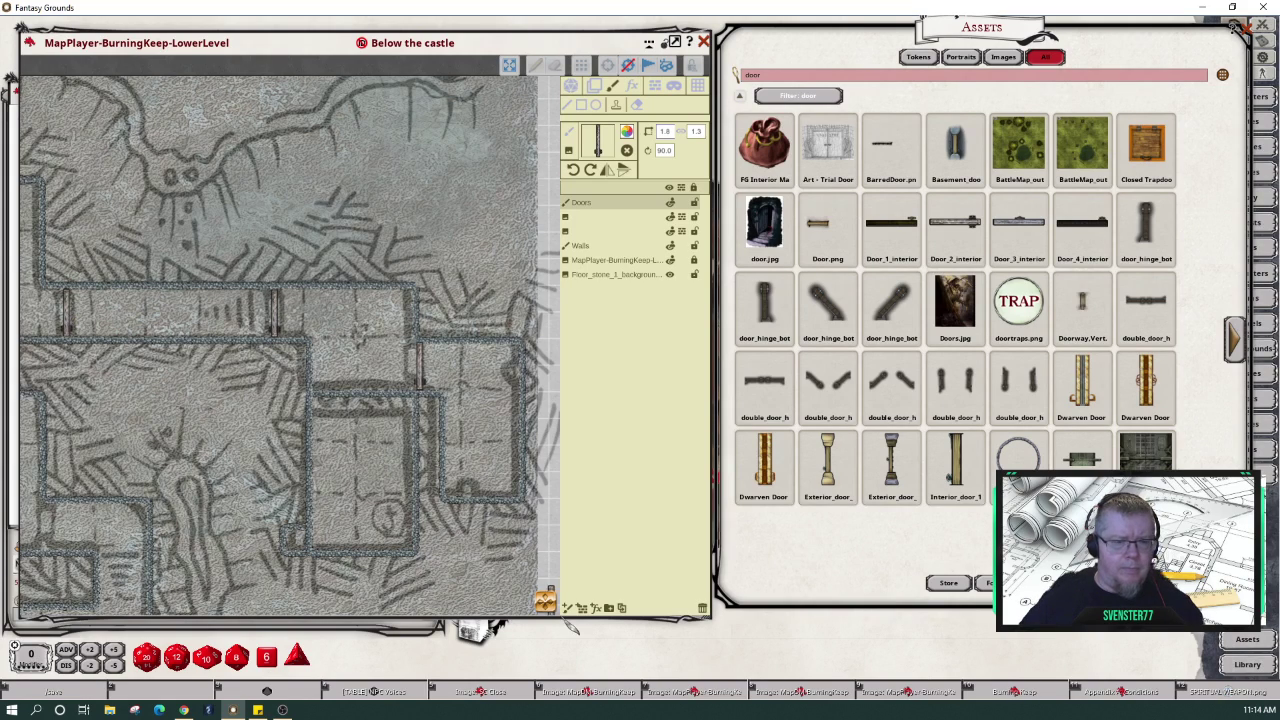
{"action": "left_click_drag", "start_coordinate": [546, 606], "coordinate": [309, 283]}
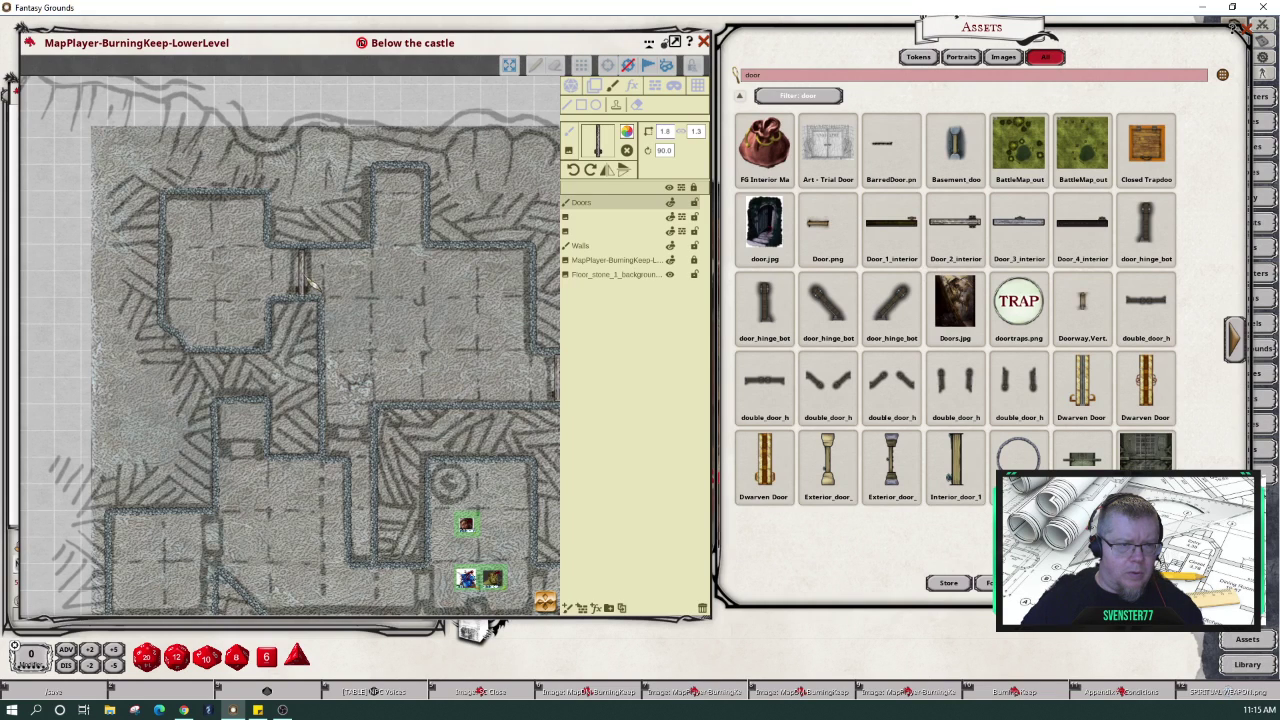
{"action": "left_click", "coordinate": [309, 281]}
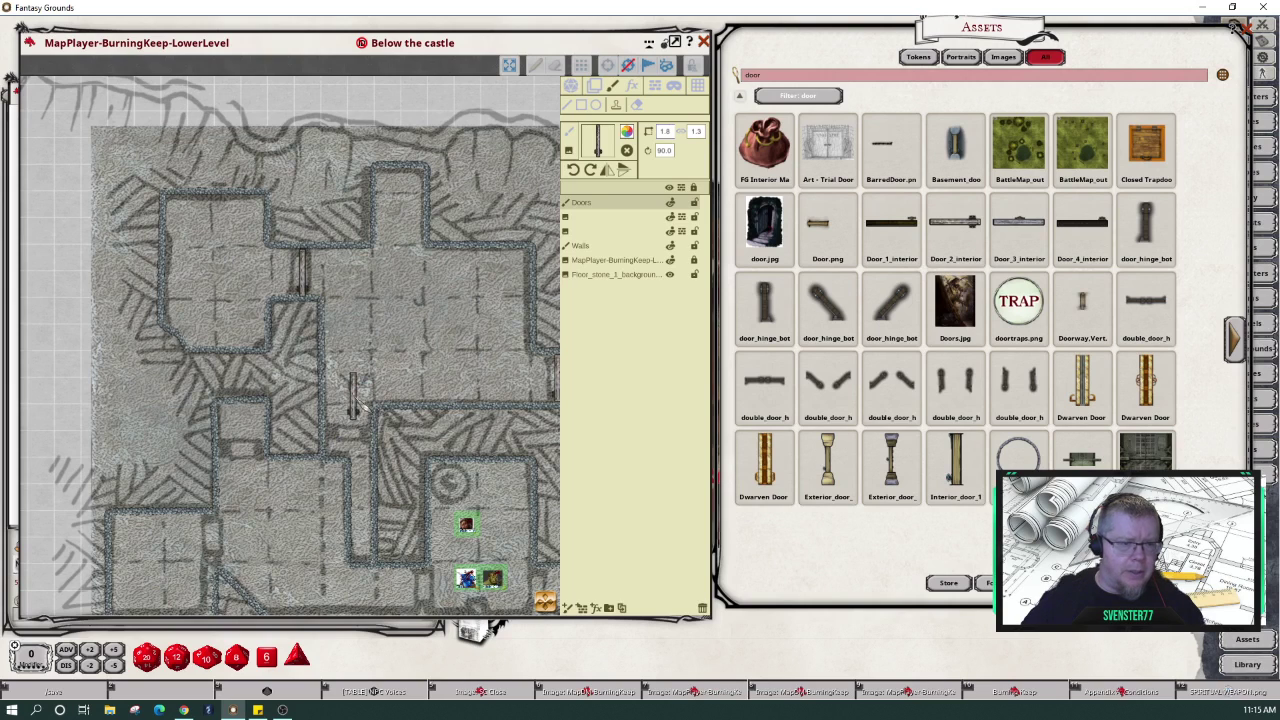
{"action": "left_click", "coordinate": [222, 548]}
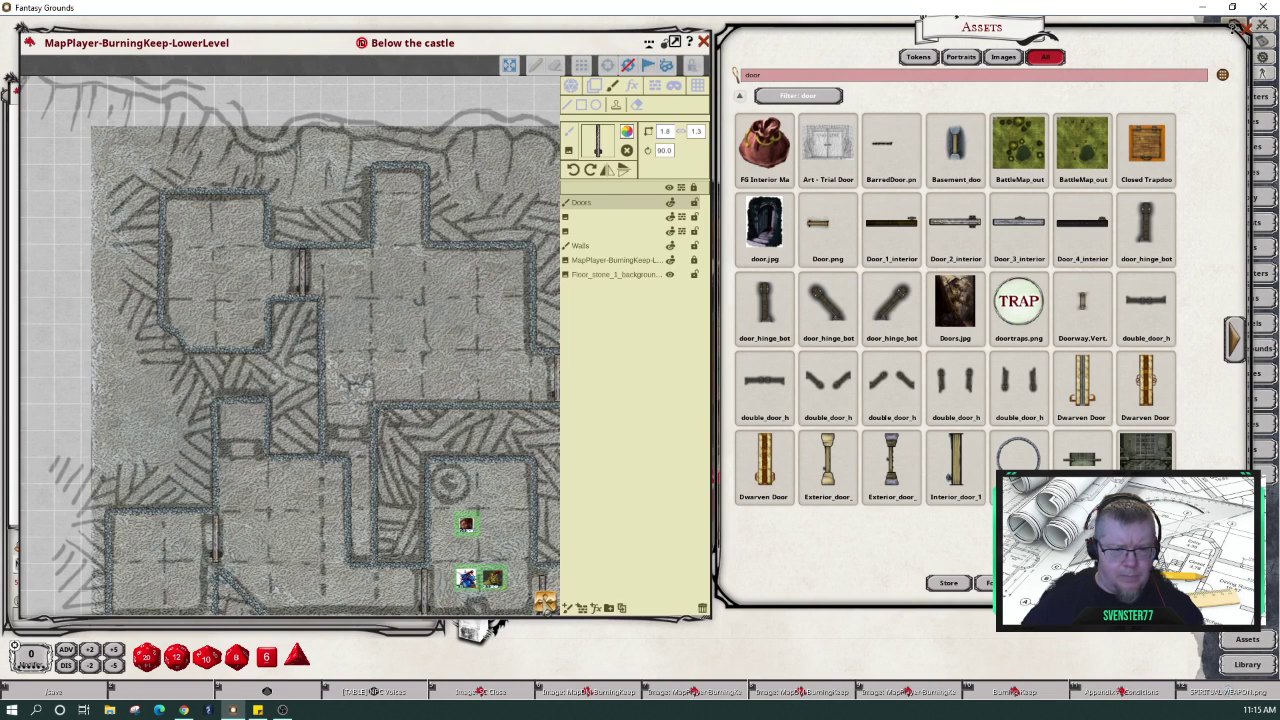
{"action": "left_click_drag", "start_coordinate": [545, 602], "coordinate": [558, 643]}
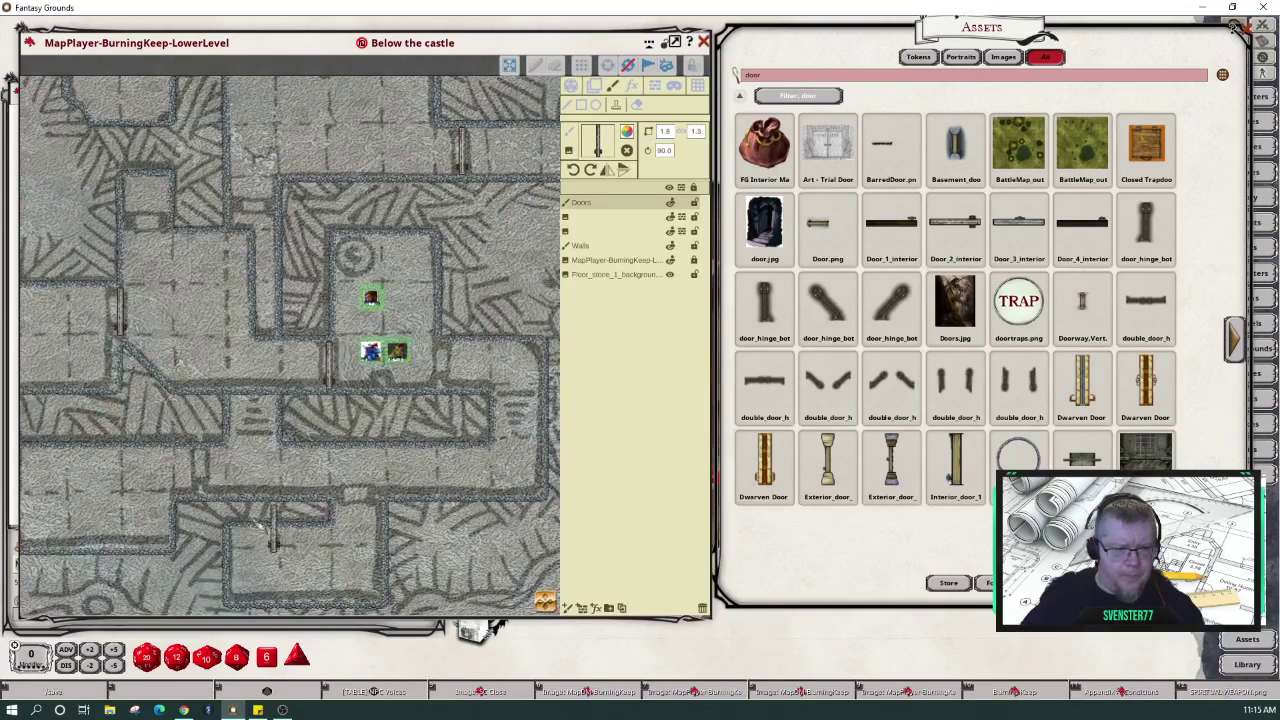
{"action": "left_click", "coordinate": [206, 476]}
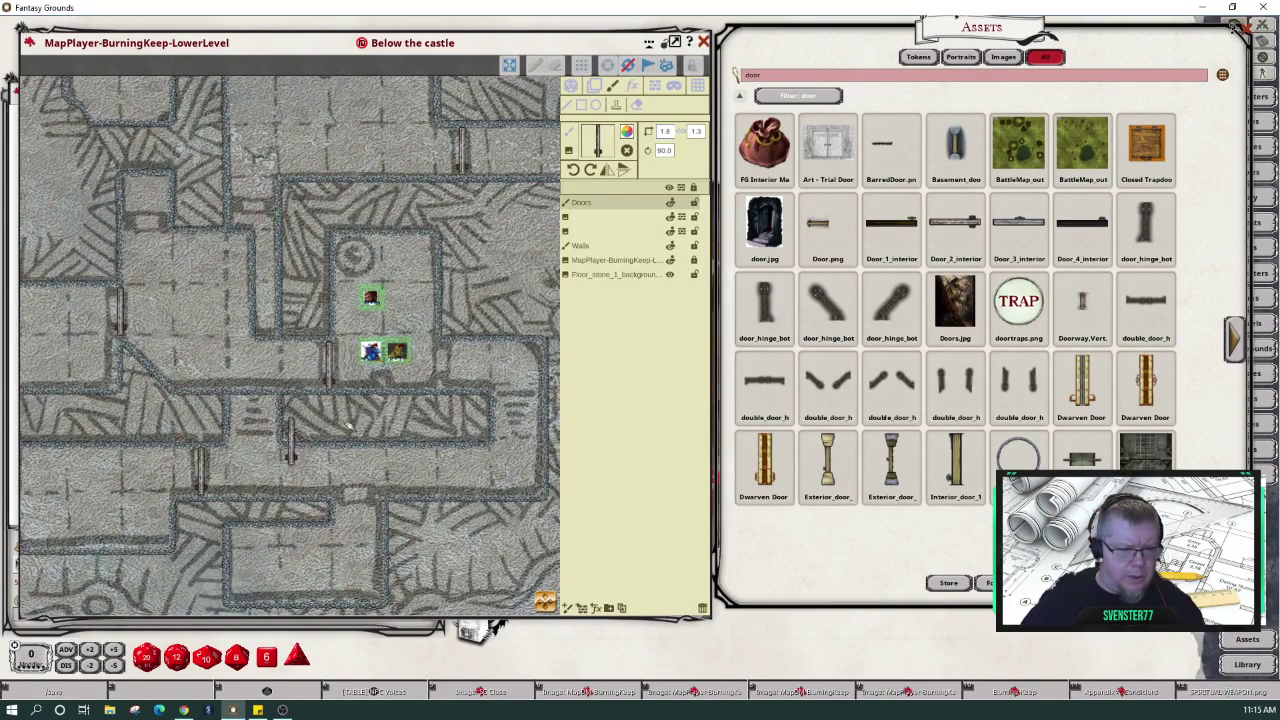
{"action": "left_click", "coordinate": [450, 376]}
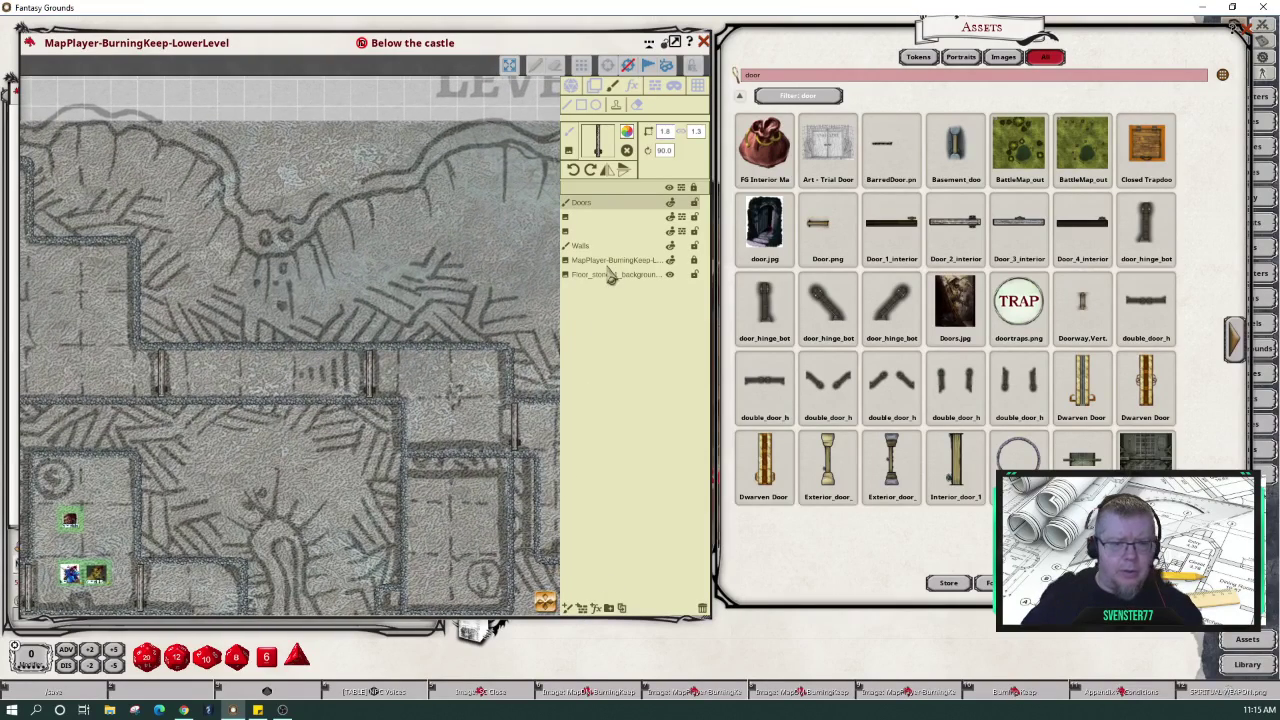
- Rotate the door stamp clockwise to 180 degrees and stamp horizontal doors below the northwest hall and the small alcove beside it
{"action": "left_click", "coordinate": [591, 170]}
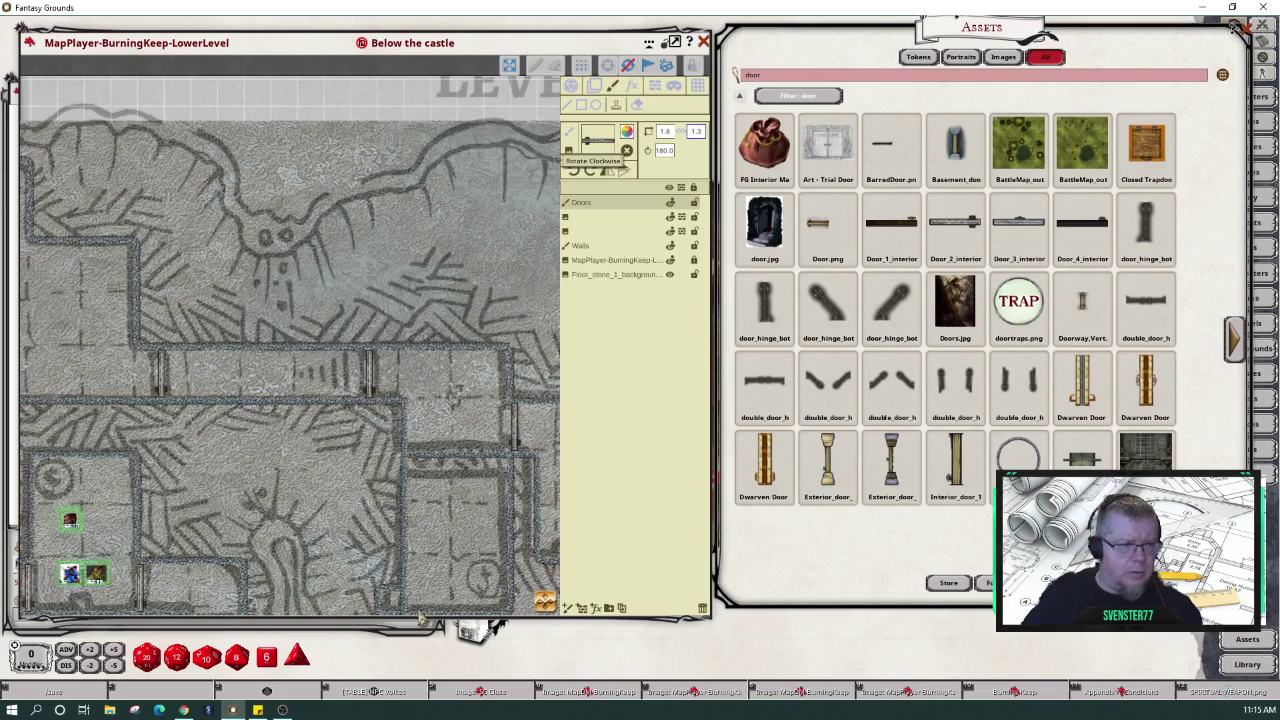
{"action": "scroll", "coordinate": [358, 450], "scroll_direction": "down", "scroll_amount": 2}
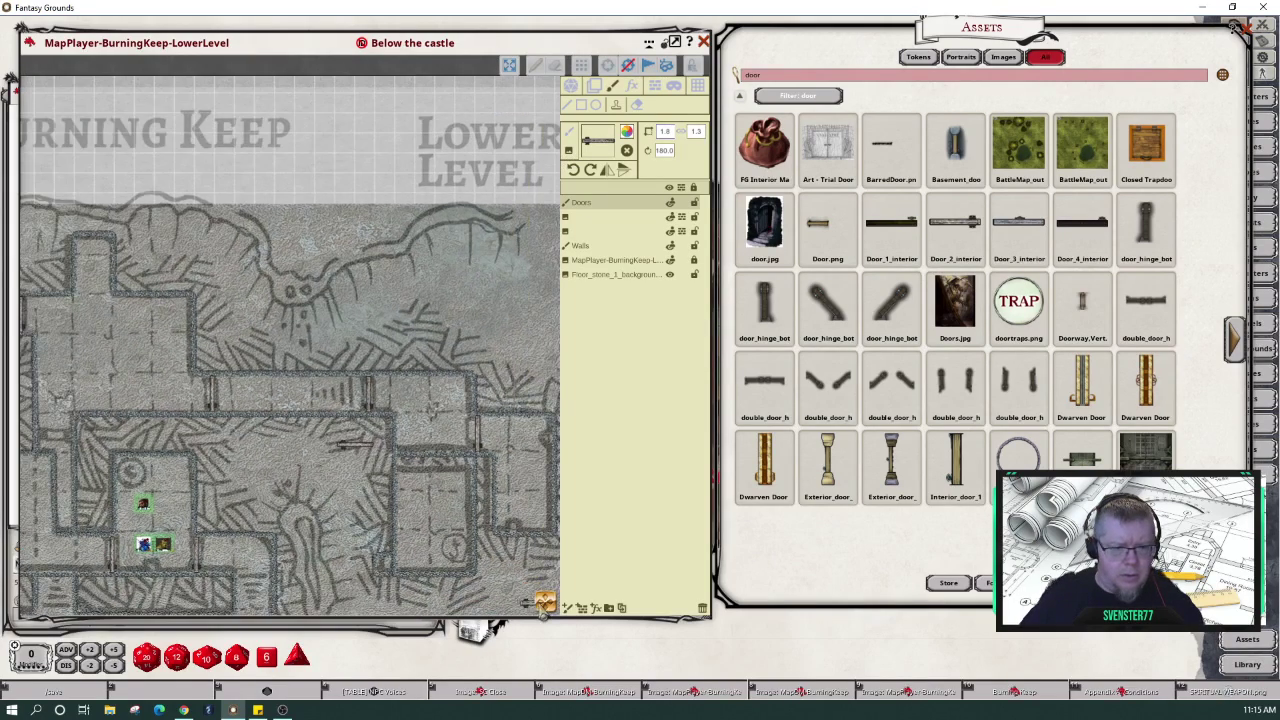
{"action": "mouse_move", "coordinate": [124, 486]}
{"action": "left_mouse_down"}
{"action": "mouse_move", "coordinate": [256, 500]}
{"action": "mouse_move", "coordinate": [195, 452]}
{"action": "mouse_move", "coordinate": [118, 469]}
{"action": "left_mouse_up"}
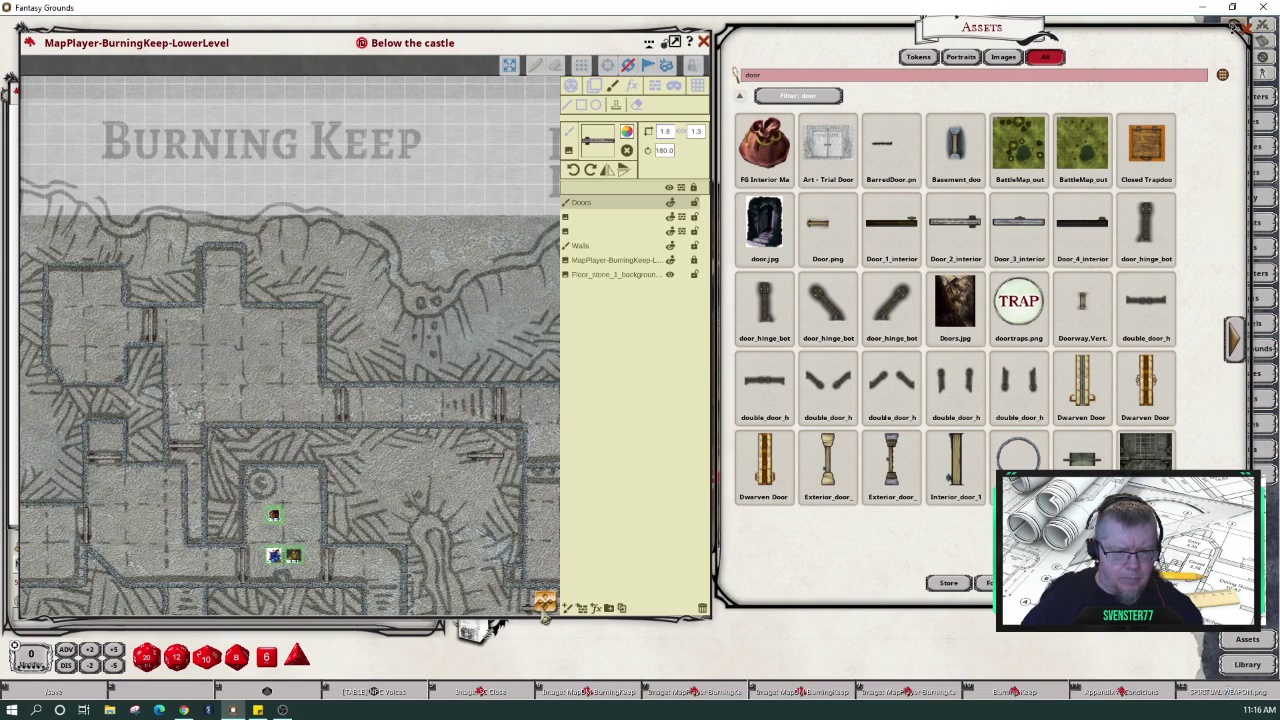
- Hide the MapPlayer-BurningKeep reference layer and erase the two stray doors near the eastern room from the Doors layer
{"action": "left_click_drag", "start_coordinate": [545, 616], "coordinate": [546, 644]}
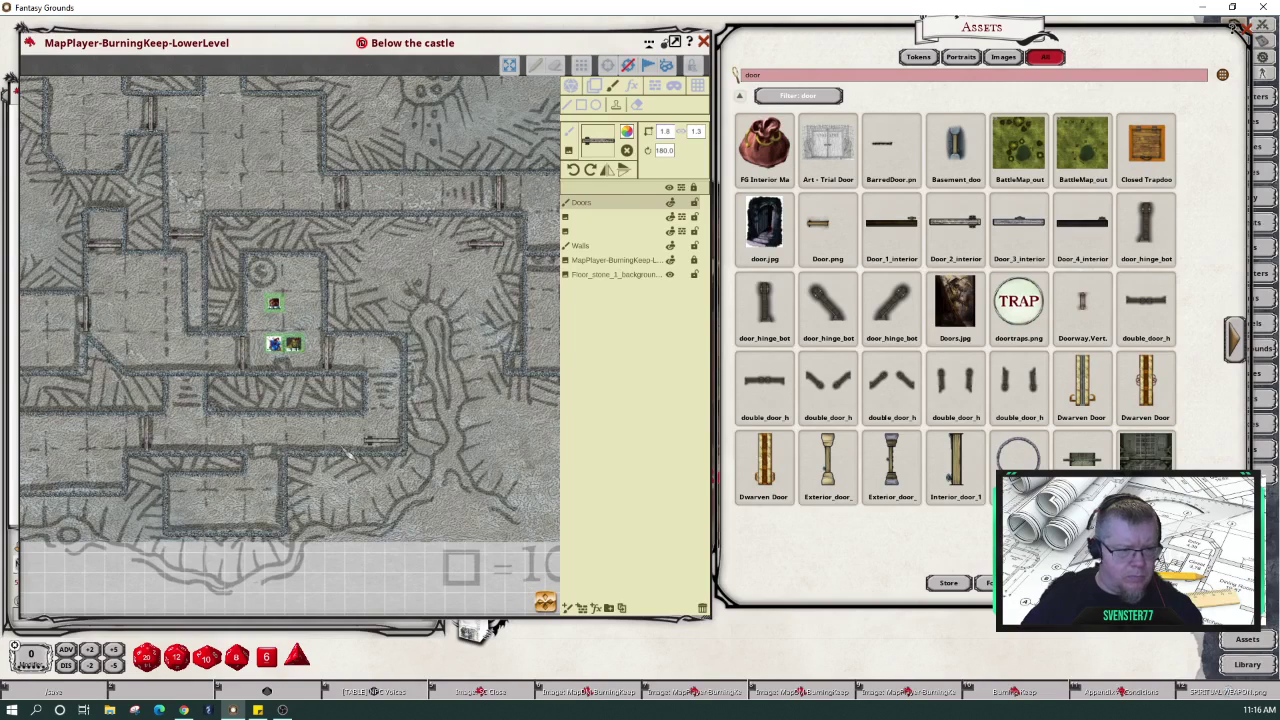
{"action": "mouse_move", "coordinate": [382, 441]}
{"action": "left_mouse_down"}
{"action": "mouse_move", "coordinate": [278, 463]}
{"action": "mouse_move", "coordinate": [516, 558]}
{"action": "mouse_move", "coordinate": [552, 605]}
{"action": "mouse_move", "coordinate": [488, 608]}
{"action": "mouse_move", "coordinate": [478, 585]}
{"action": "mouse_move", "coordinate": [663, 594]}
{"action": "mouse_move", "coordinate": [583, 541]}
{"action": "mouse_move", "coordinate": [573, 645]}
{"action": "mouse_move", "coordinate": [555, 392]}
{"action": "left_mouse_up"}
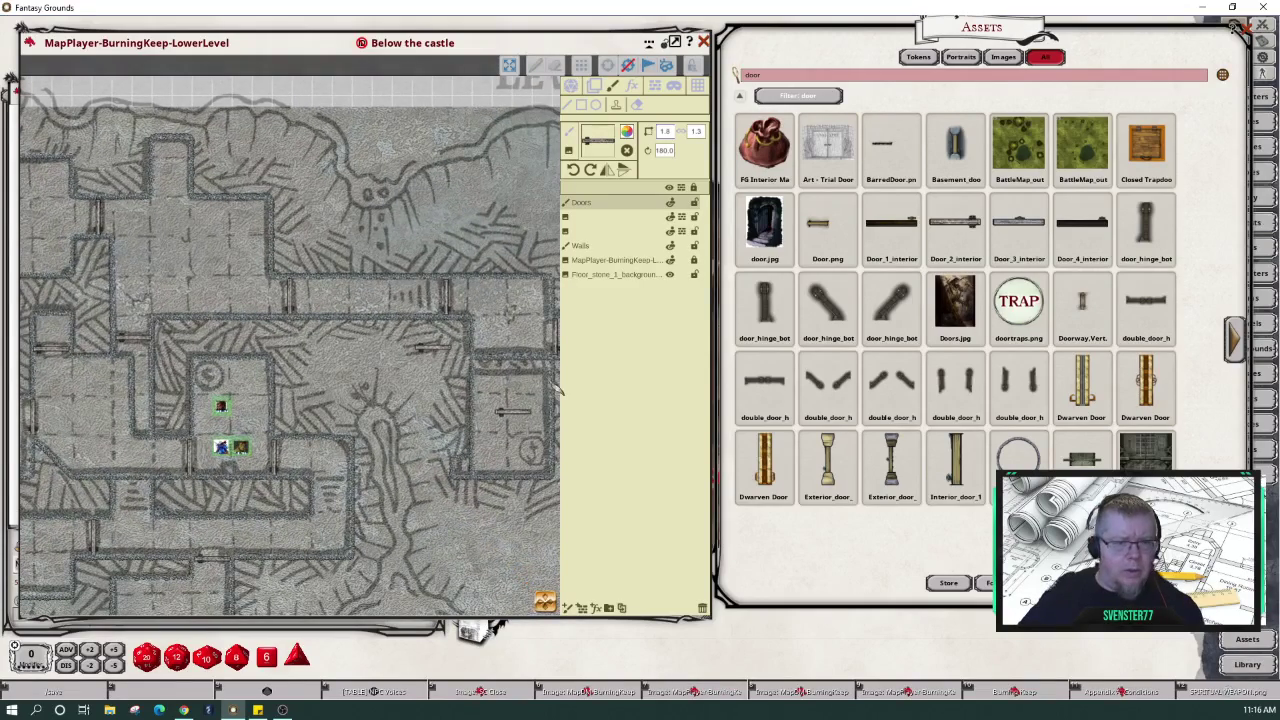
{"action": "left_click", "coordinate": [670, 260]}
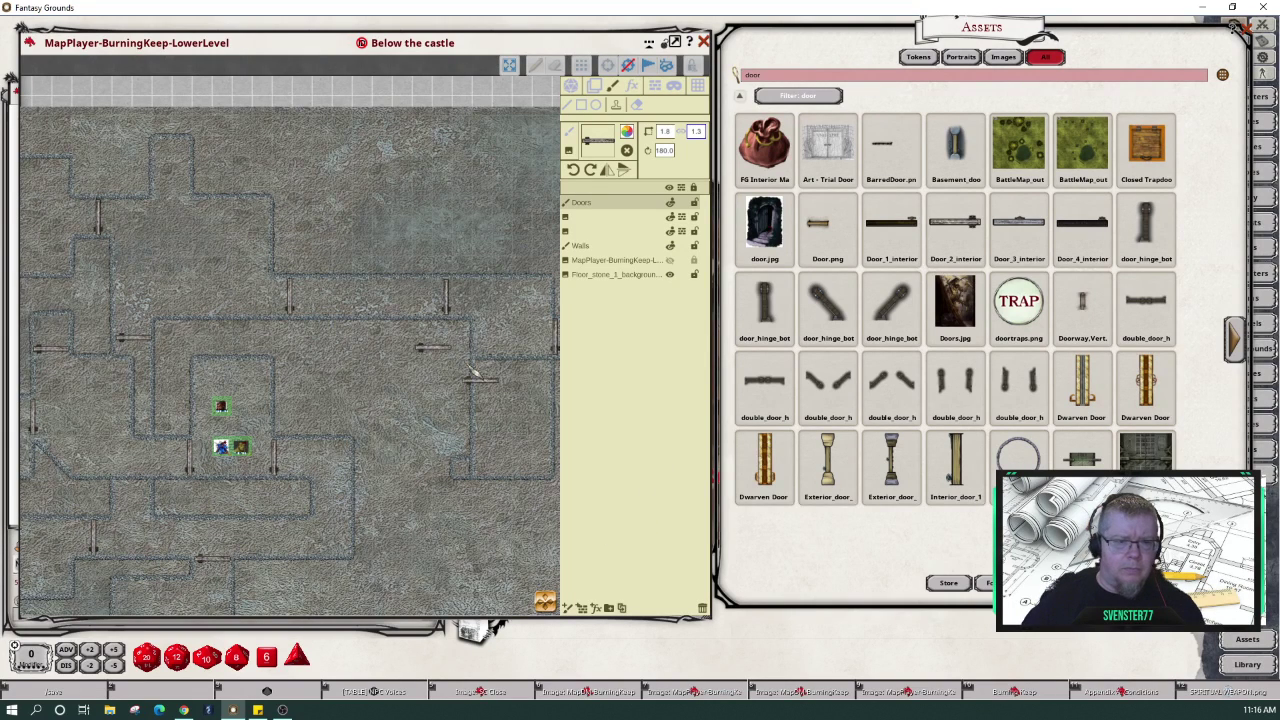
{"action": "left_click", "coordinate": [636, 106]}
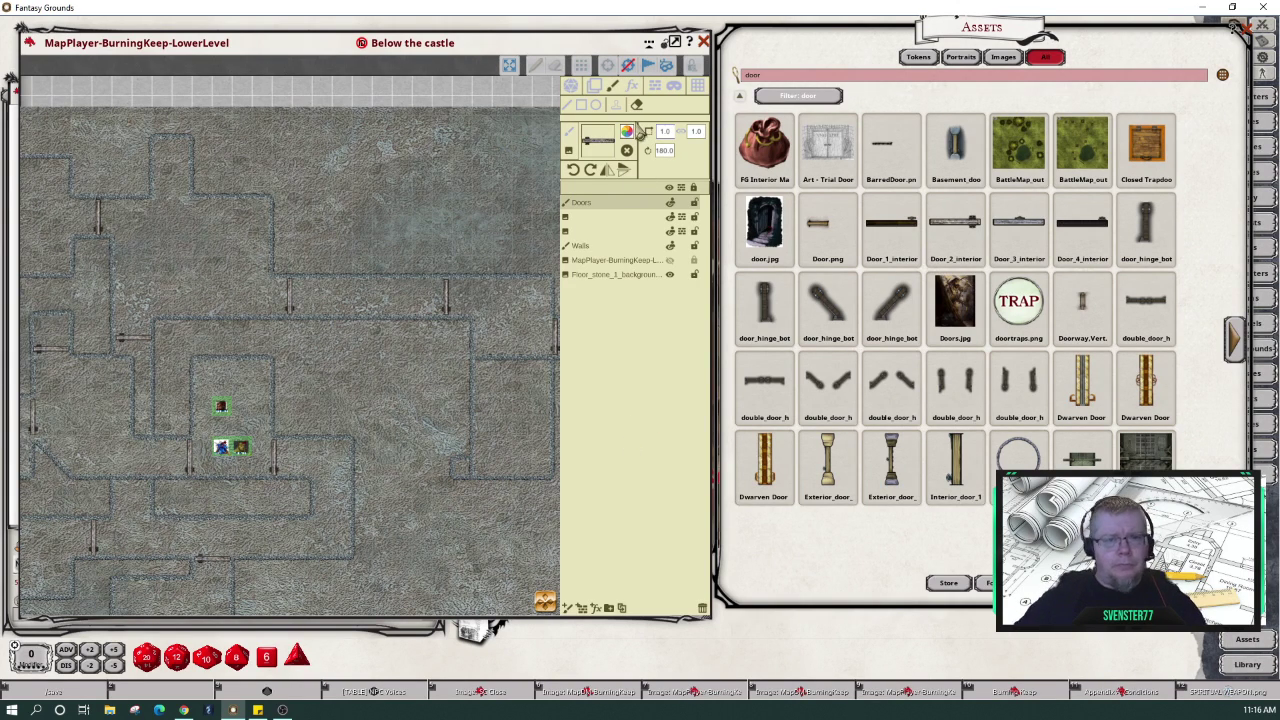
- Draw rectangular line-of-sight doors over the three uncovered doors: two flanking the tokens and one in the northeast corridor
{"action": "left_click", "coordinate": [661, 88]}
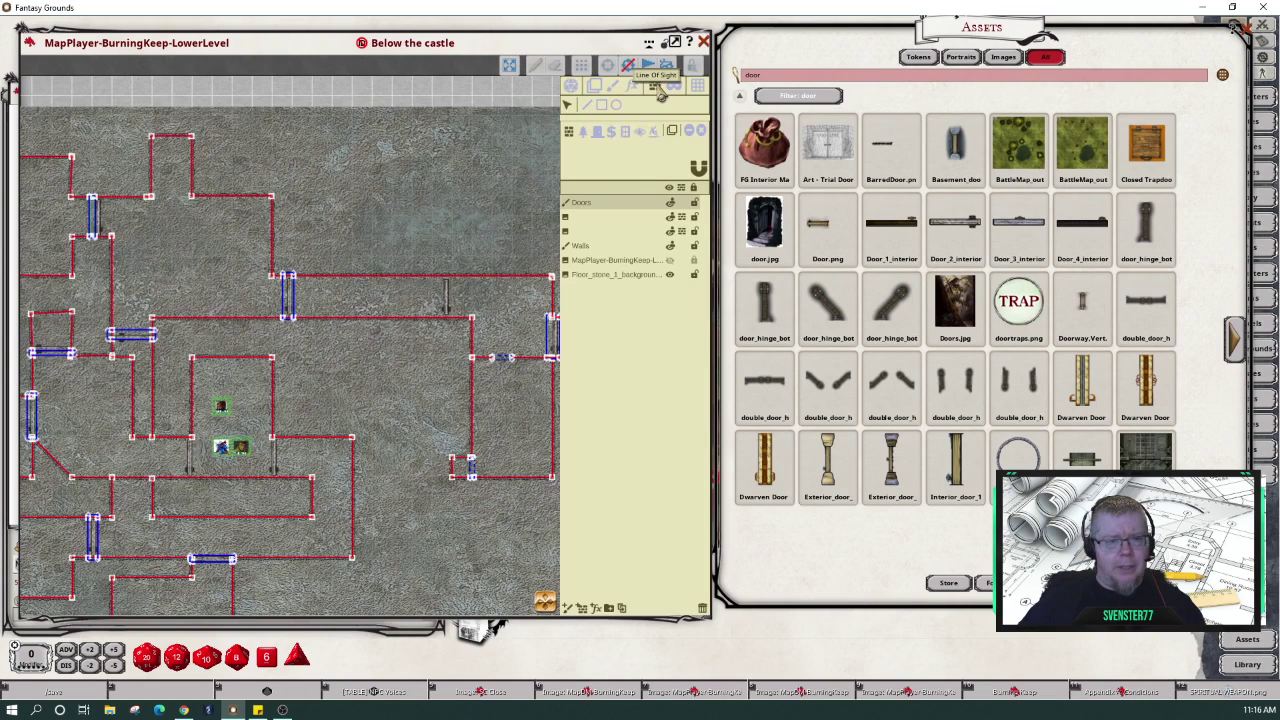
{"action": "left_click_drag", "start_coordinate": [480, 604], "coordinate": [545, 618]}
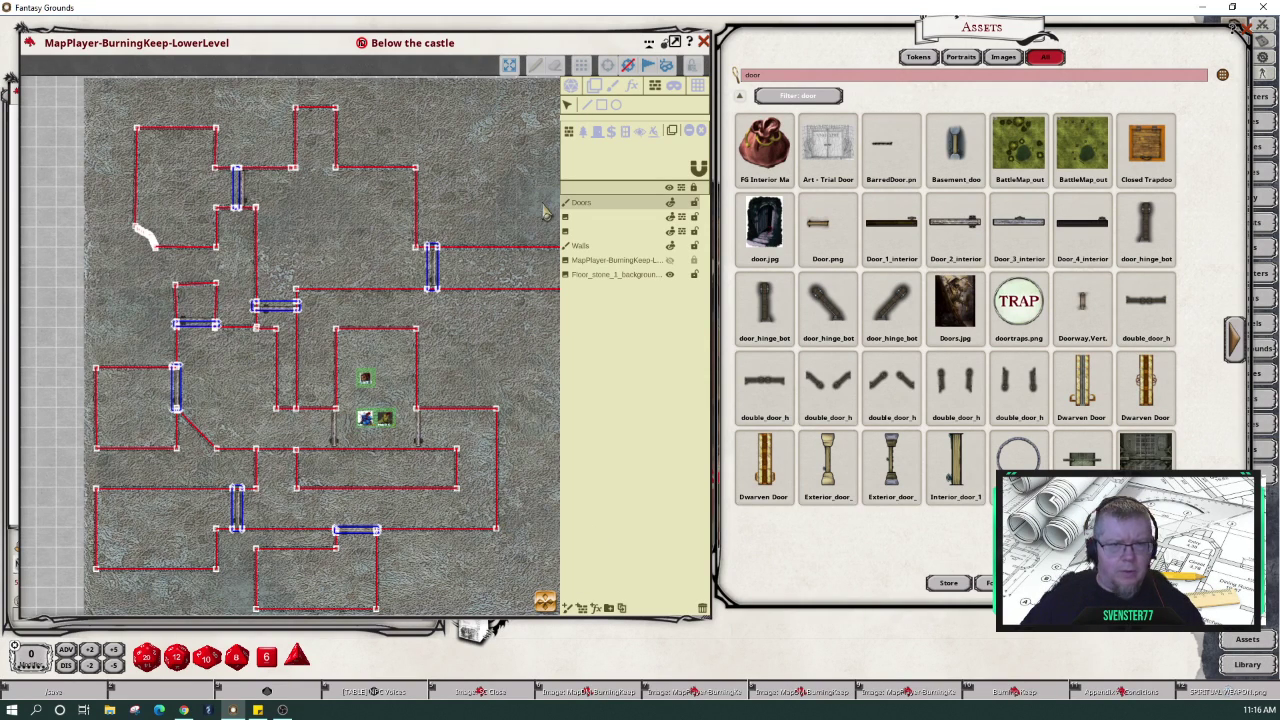
{"action": "left_click", "coordinate": [600, 133]}
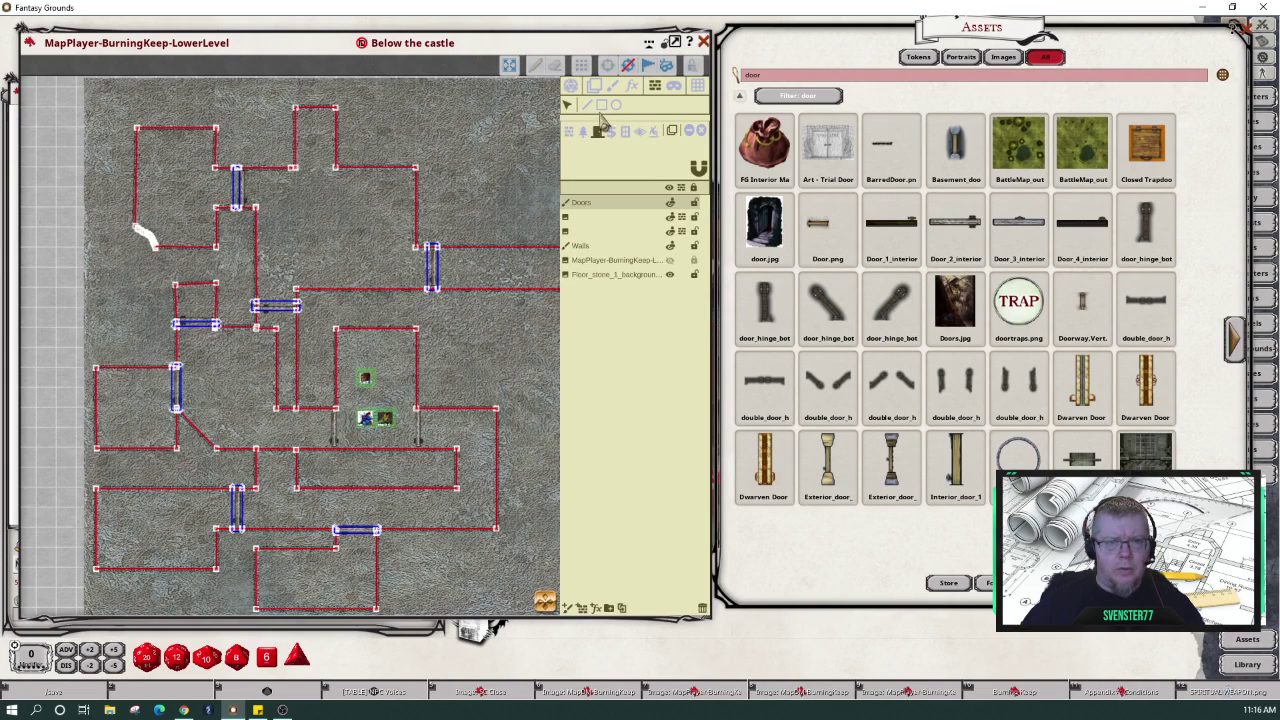
{"action": "scroll", "coordinate": [428, 443], "scroll_direction": "up", "scroll_amount": 3}
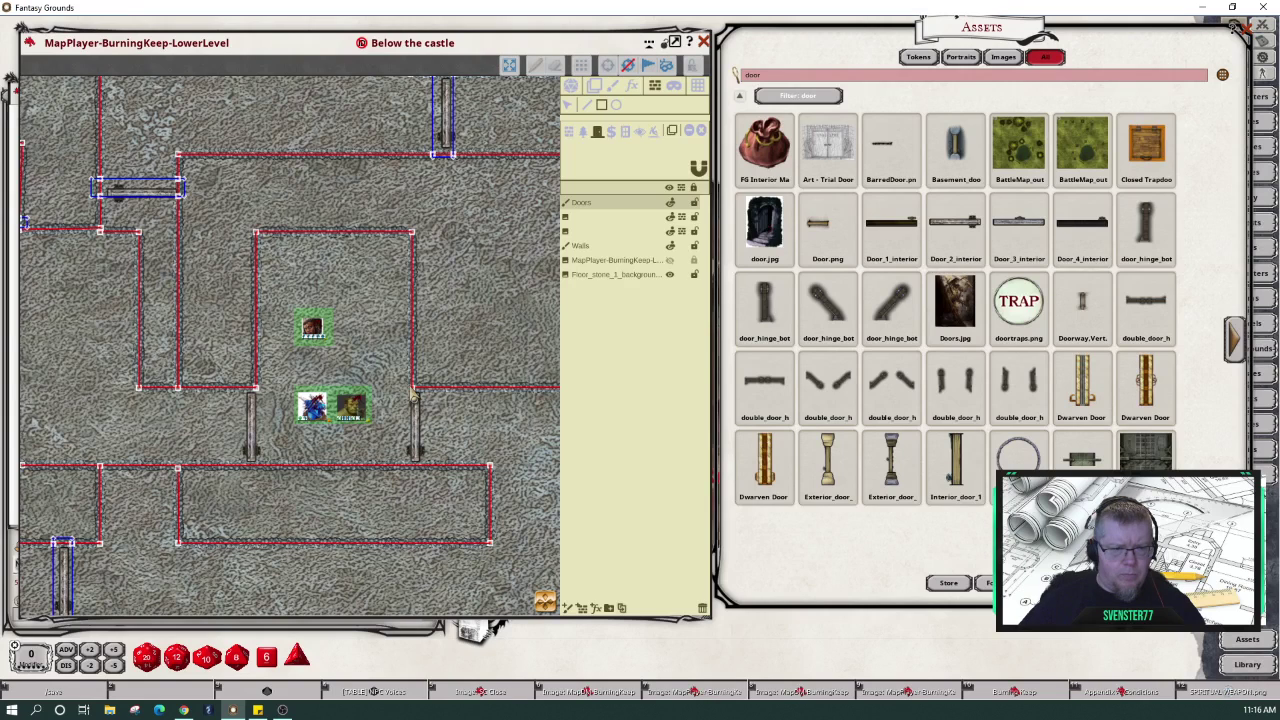
{"action": "left_click", "coordinate": [413, 395]}
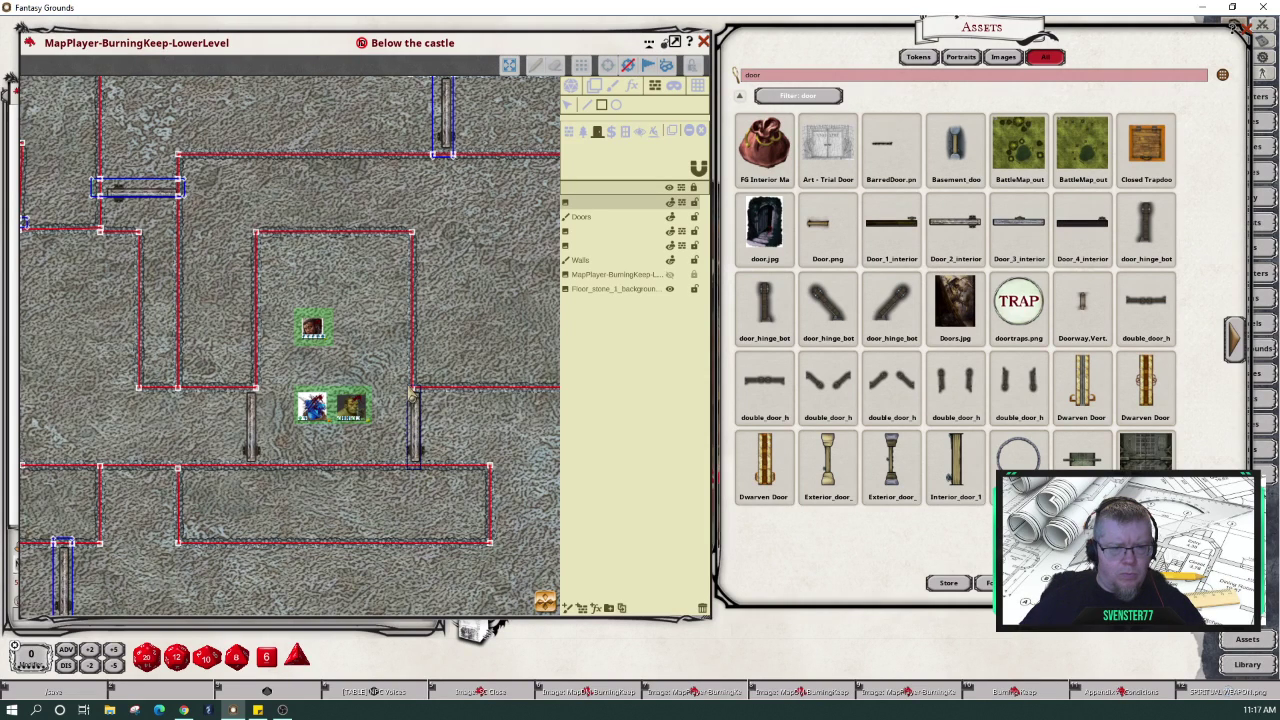
{"action": "left_click", "coordinate": [412, 395]}
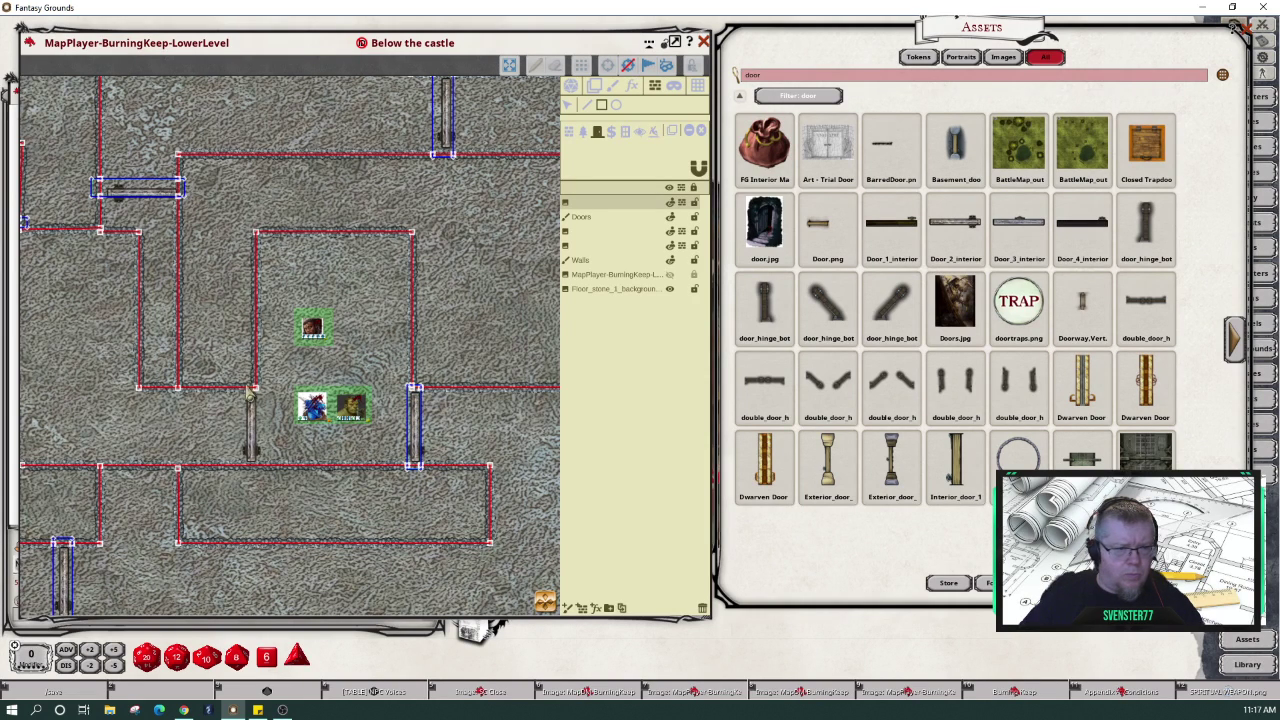
{"action": "left_click", "coordinate": [261, 475]}
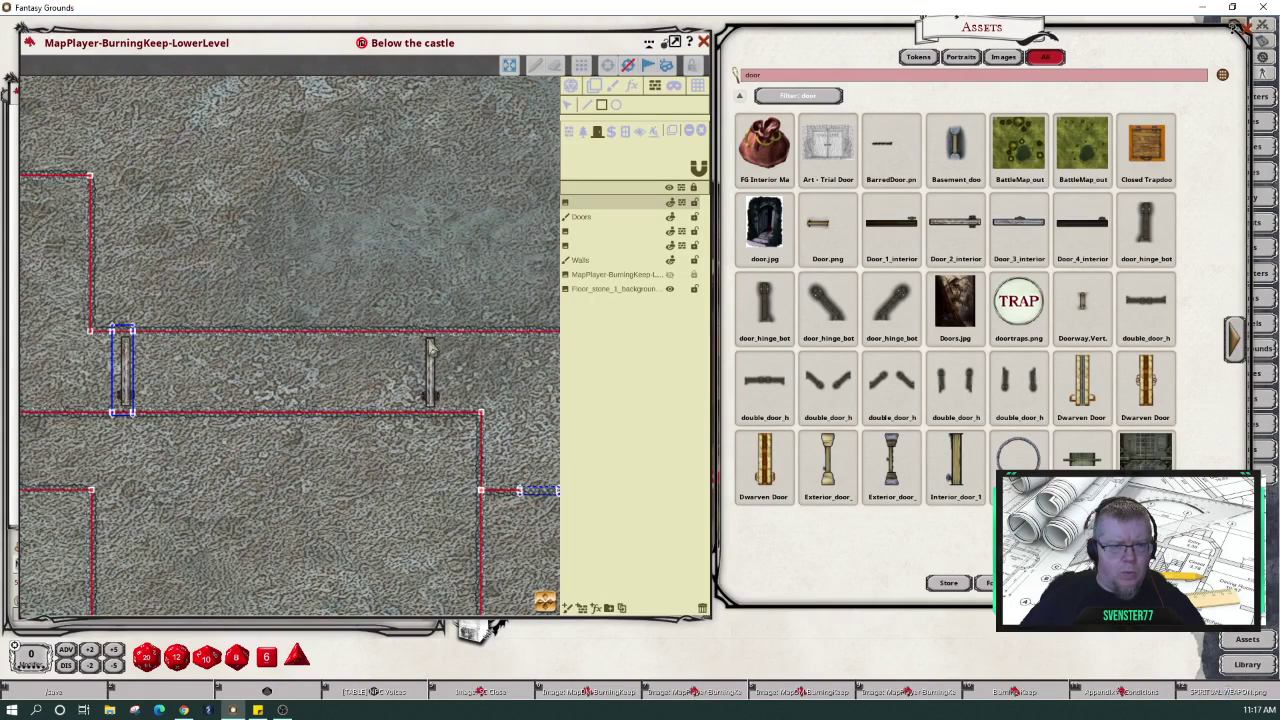
{"action": "left_click", "coordinate": [430, 345]}
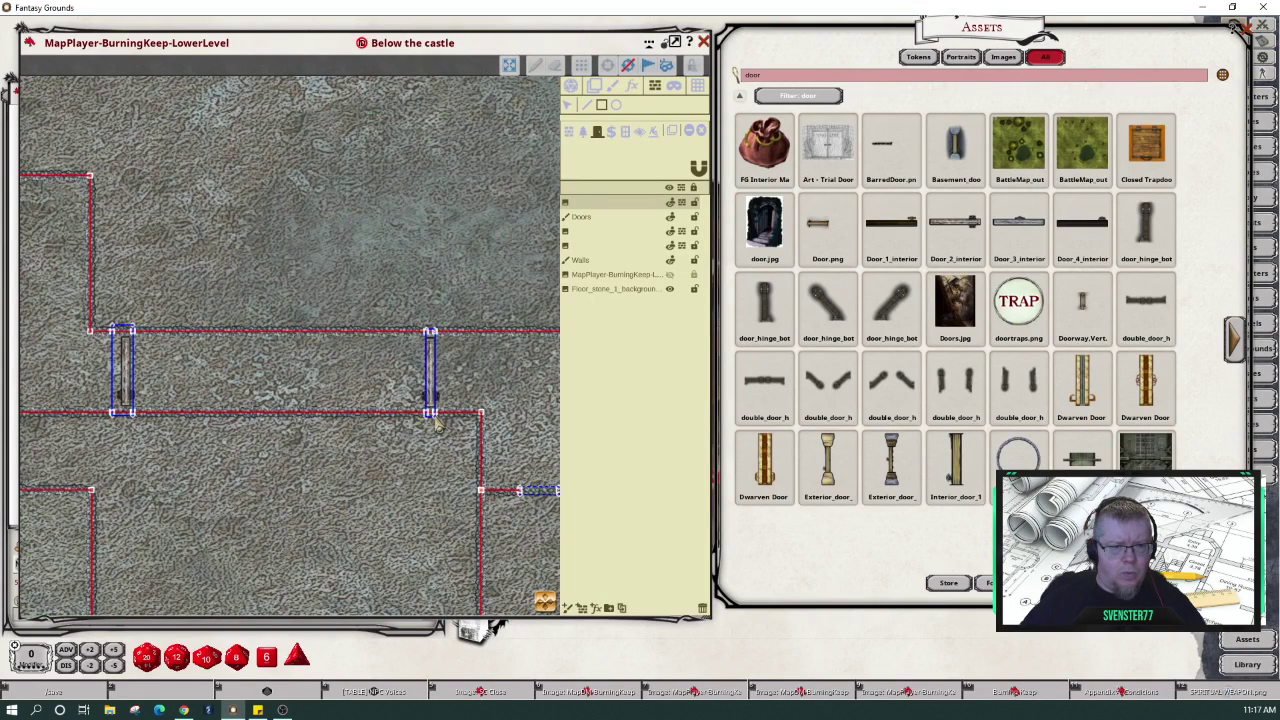
{"action": "scroll", "coordinate": [380, 512], "scroll_direction": "down", "scroll_amount": 5}
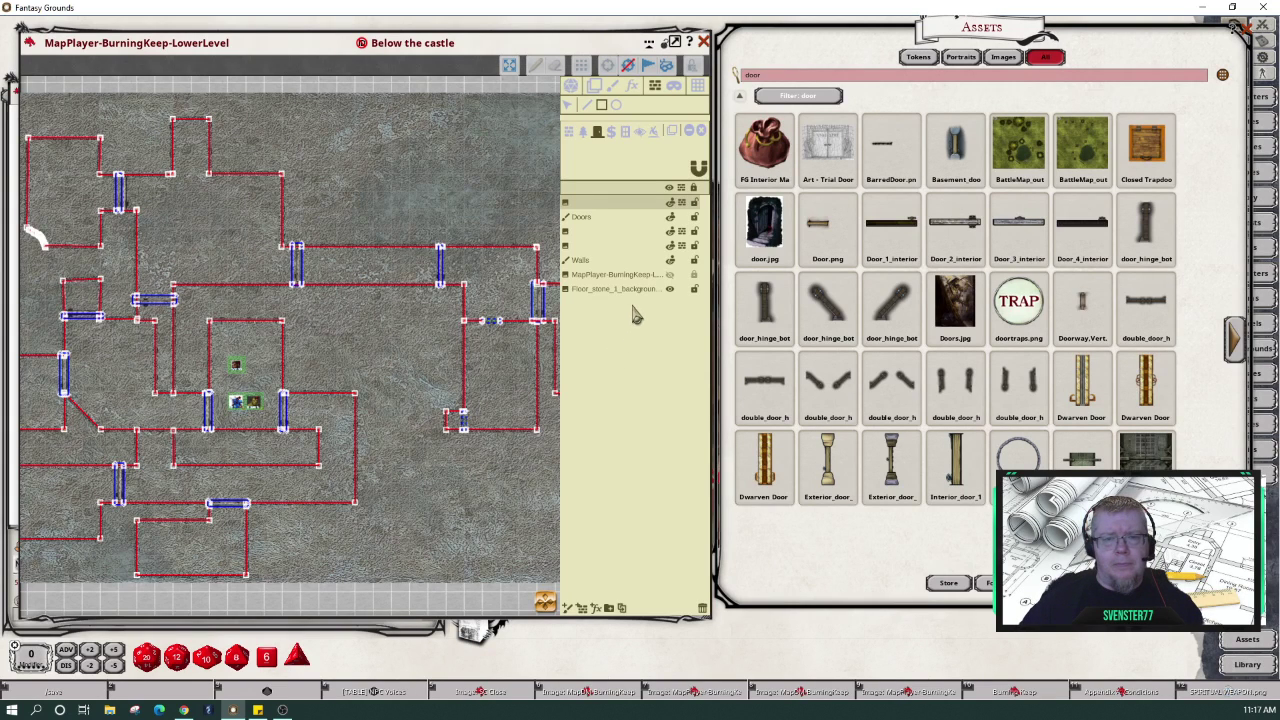
- Leave line-of-sight editing, move the map window beside the DM map and close the Assets window
{"action": "left_click", "coordinate": [571, 87]}
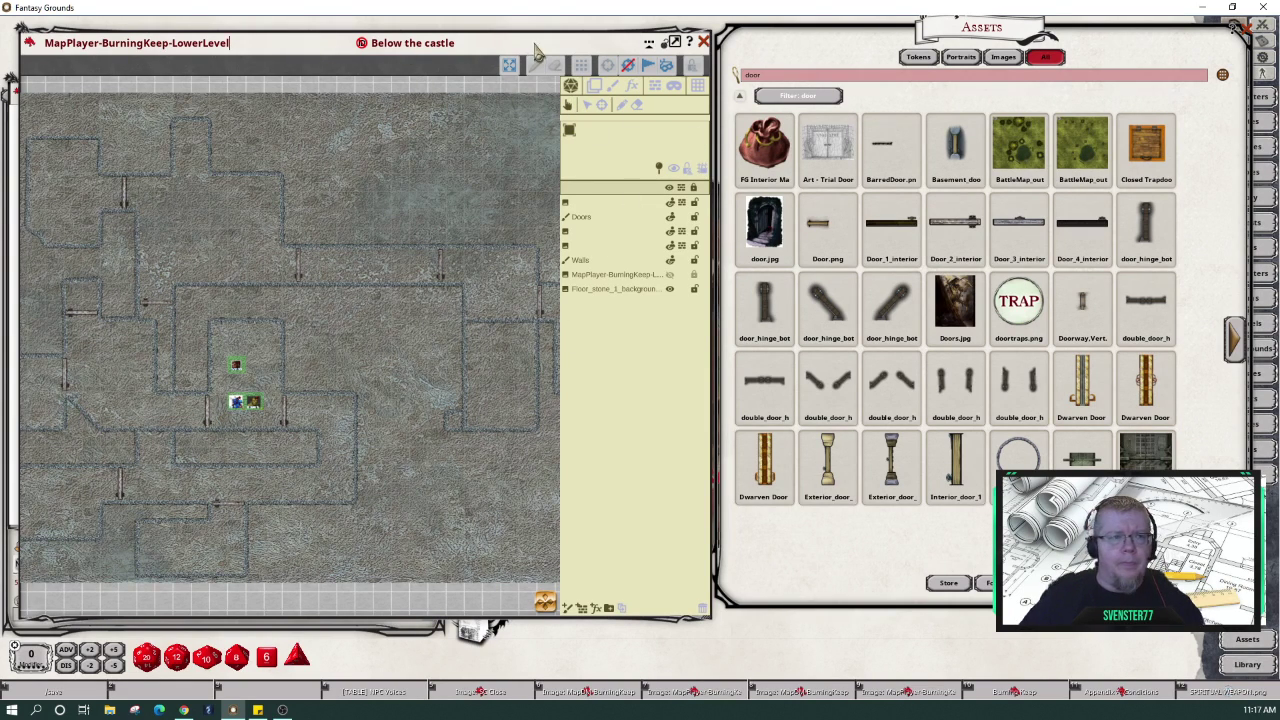
{"action": "mouse_move", "coordinate": [282, 61]}
{"action": "left_mouse_down"}
{"action": "mouse_move", "coordinate": [350, 76]}
{"action": "mouse_move", "coordinate": [667, 64]}
{"action": "left_mouse_up"}
{"action": "left_click_drag", "start_coordinate": [1216, 53], "coordinate": [1208, 99]}
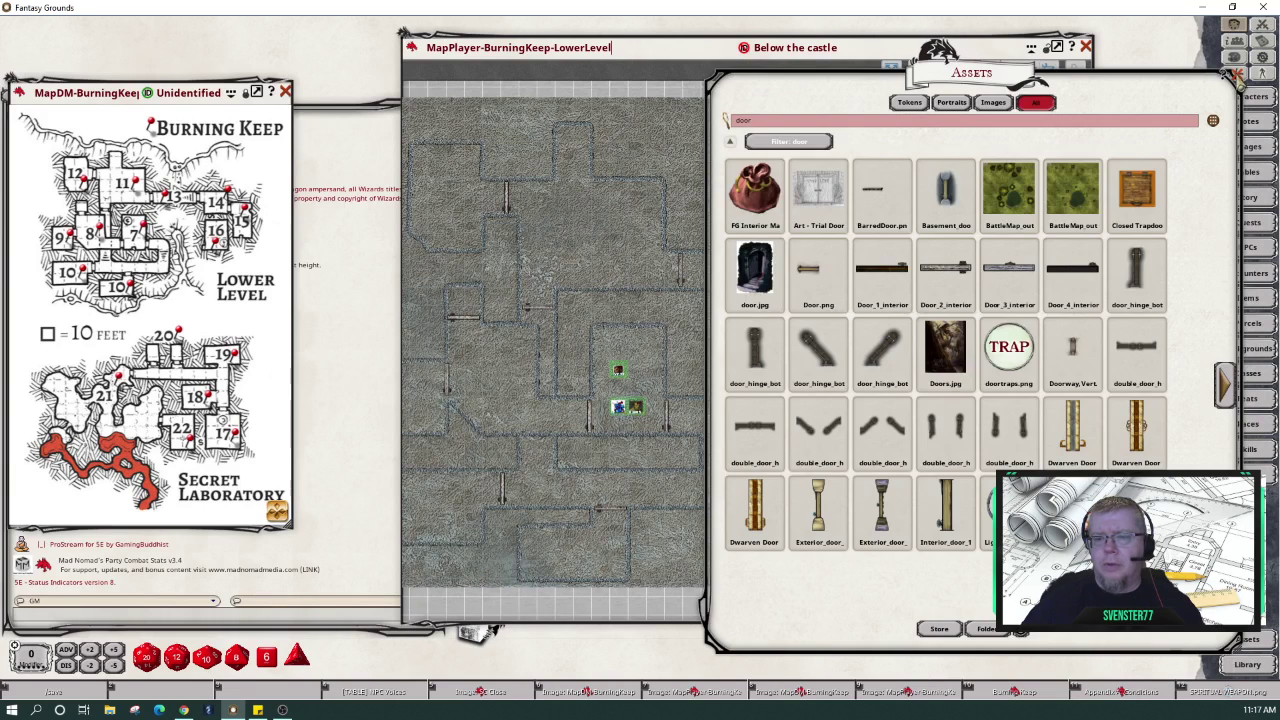
{"action": "left_click", "coordinate": [1238, 78]}
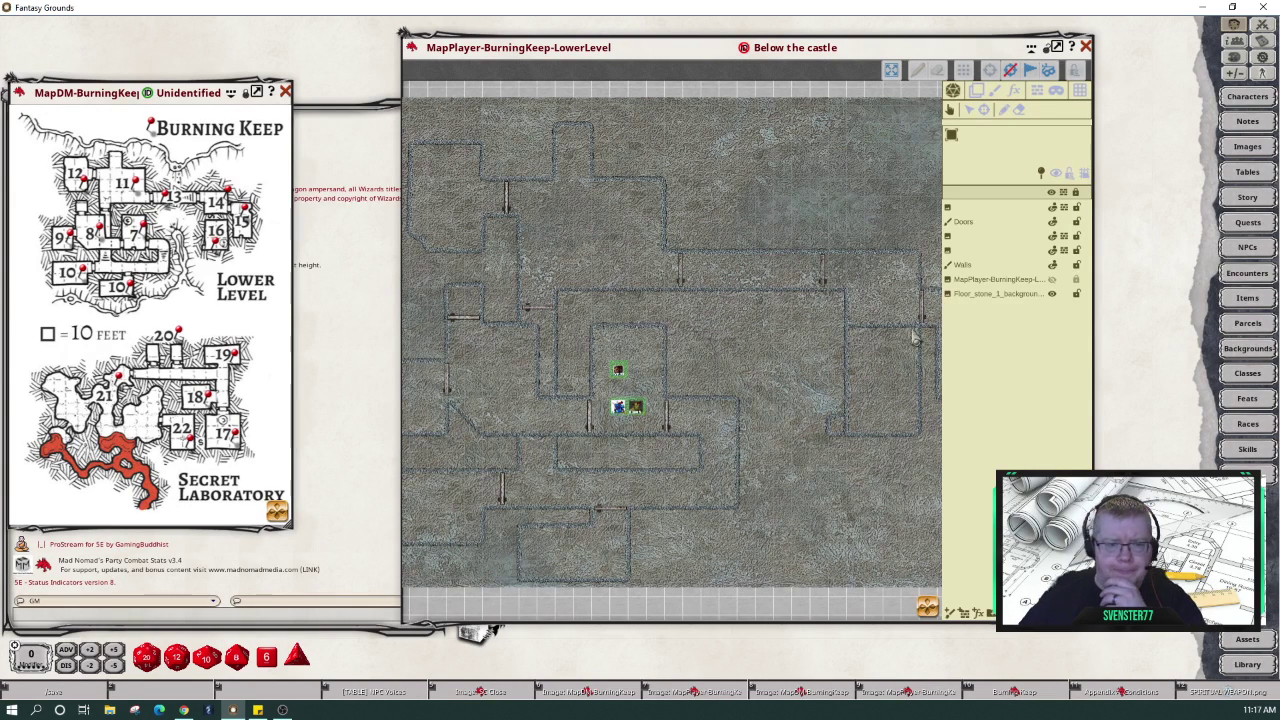
- Duplicate the Walls layer
{"action": "left_click_drag", "start_coordinate": [928, 607], "coordinate": [930, 612]}
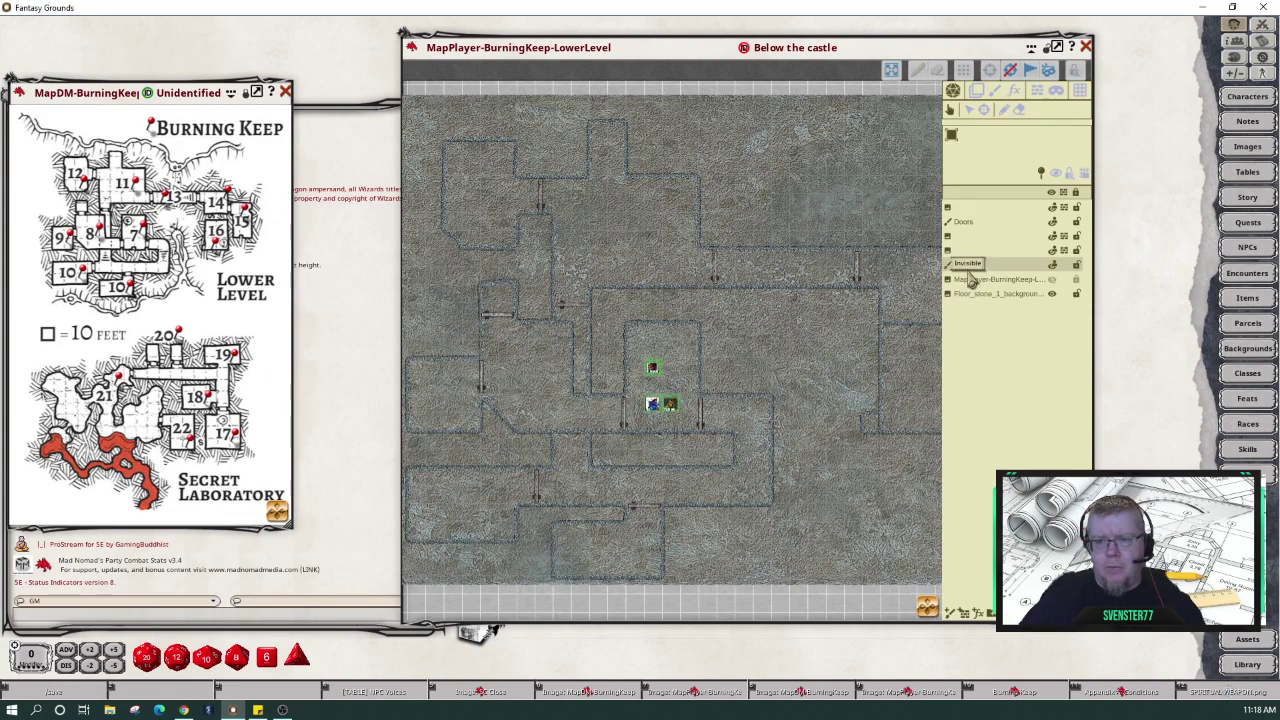
{"action": "left_click", "coordinate": [976, 90]}
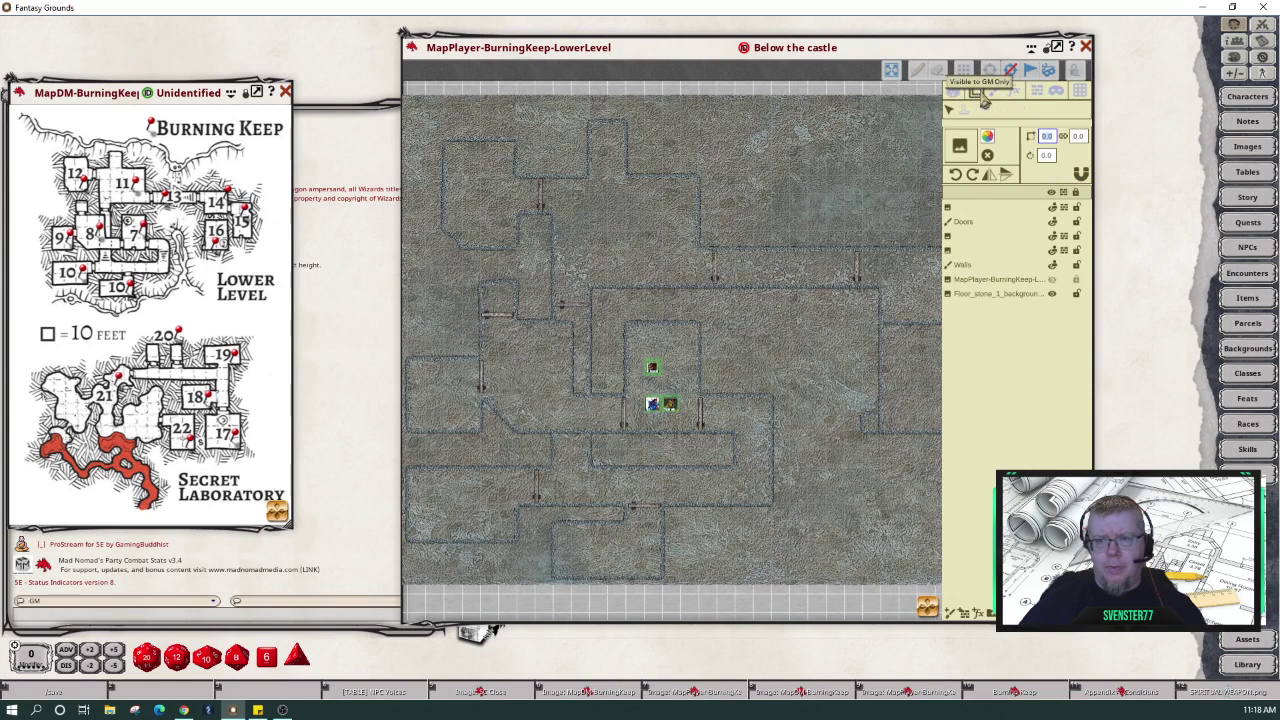
{"action": "left_click", "coordinate": [966, 265]}
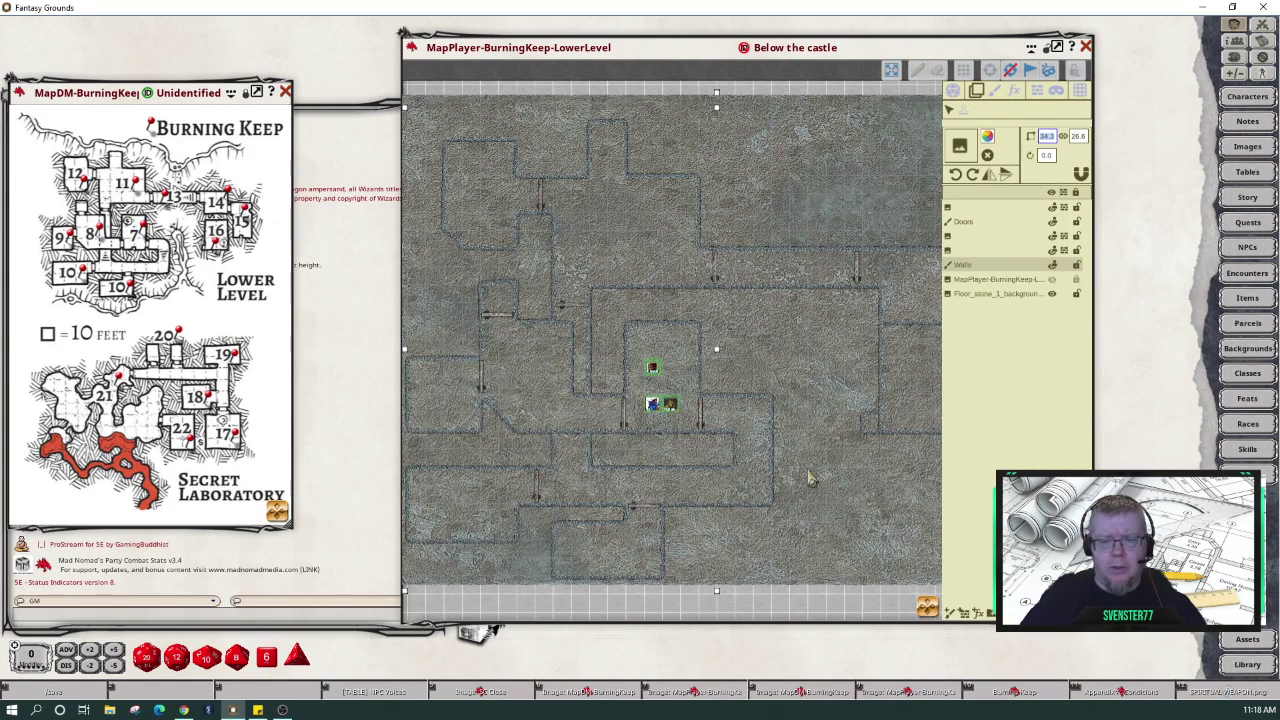
{"action": "scroll", "coordinate": [808, 476], "scroll_direction": "down", "scroll_amount": 2}
{"action": "scroll", "coordinate": [808, 476], "scroll_direction": "up", "scroll_amount": 2}
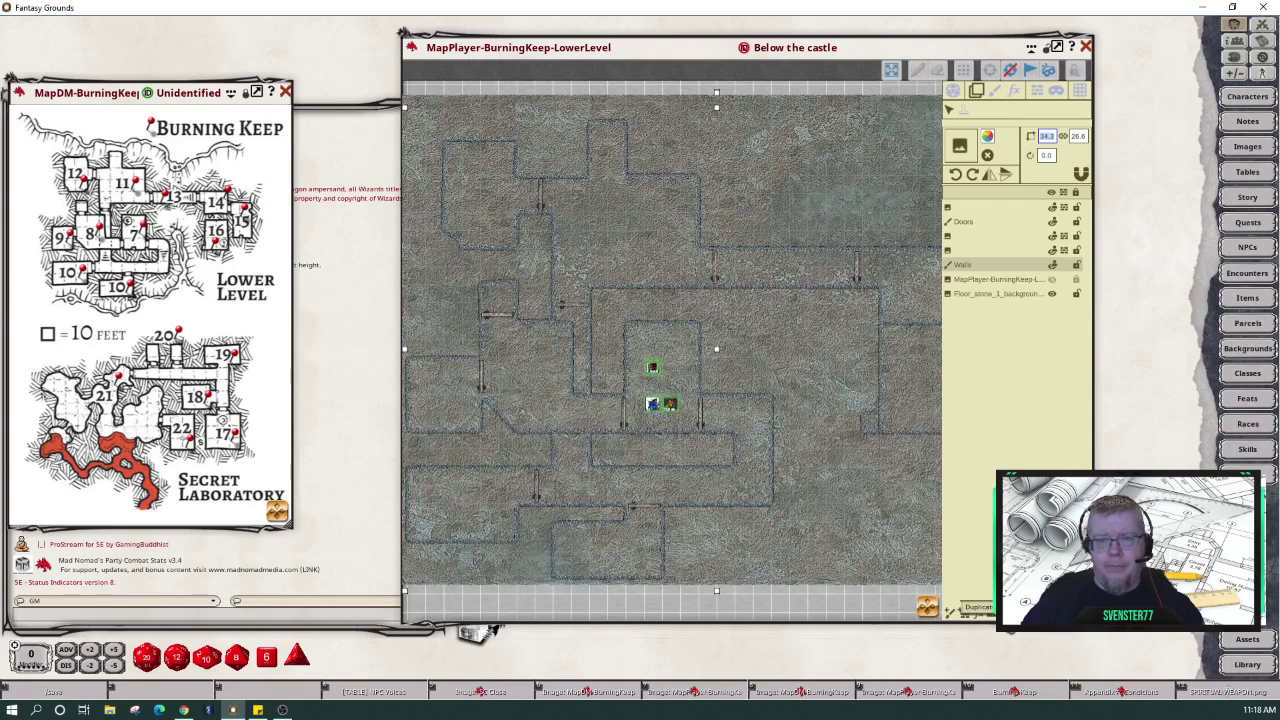
{"action": "left_click", "coordinate": [951, 611]}
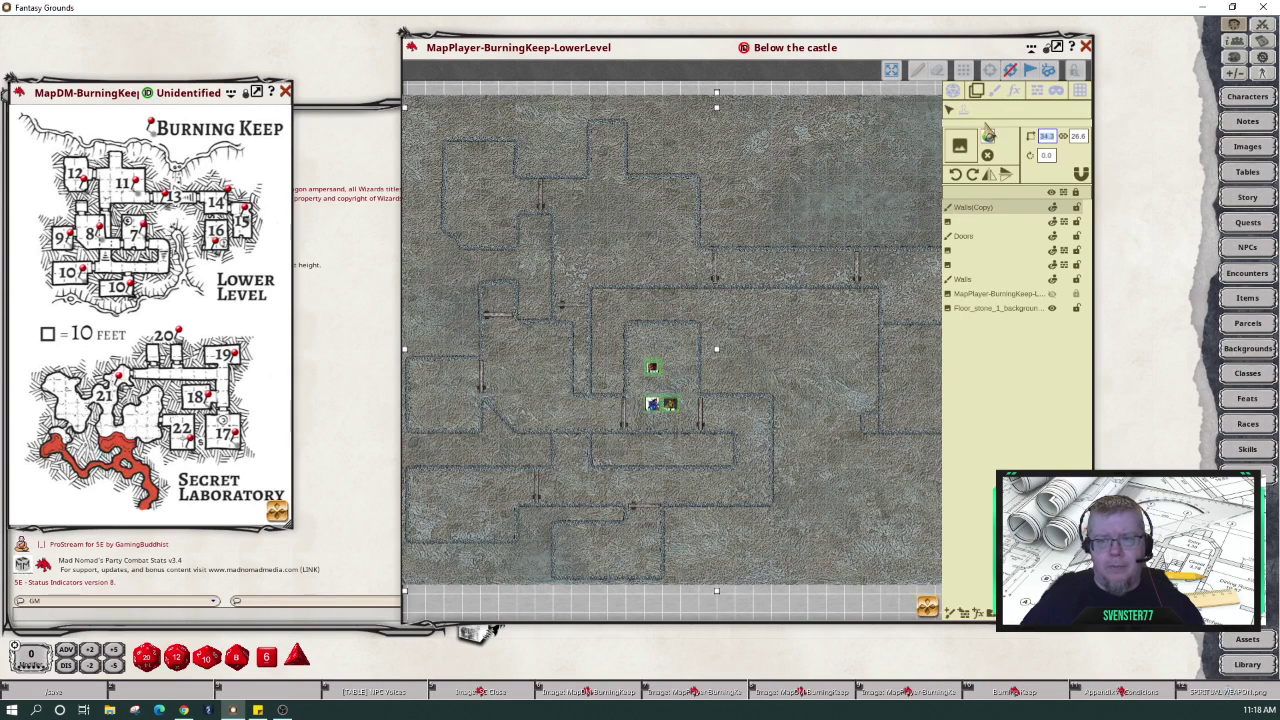
- Tint the Walls copy semi-transparent dark blue (R 0, G 0, B 112, alpha 100) and place it directly below the Walls layer
{"action": "left_click", "coordinate": [990, 148]}
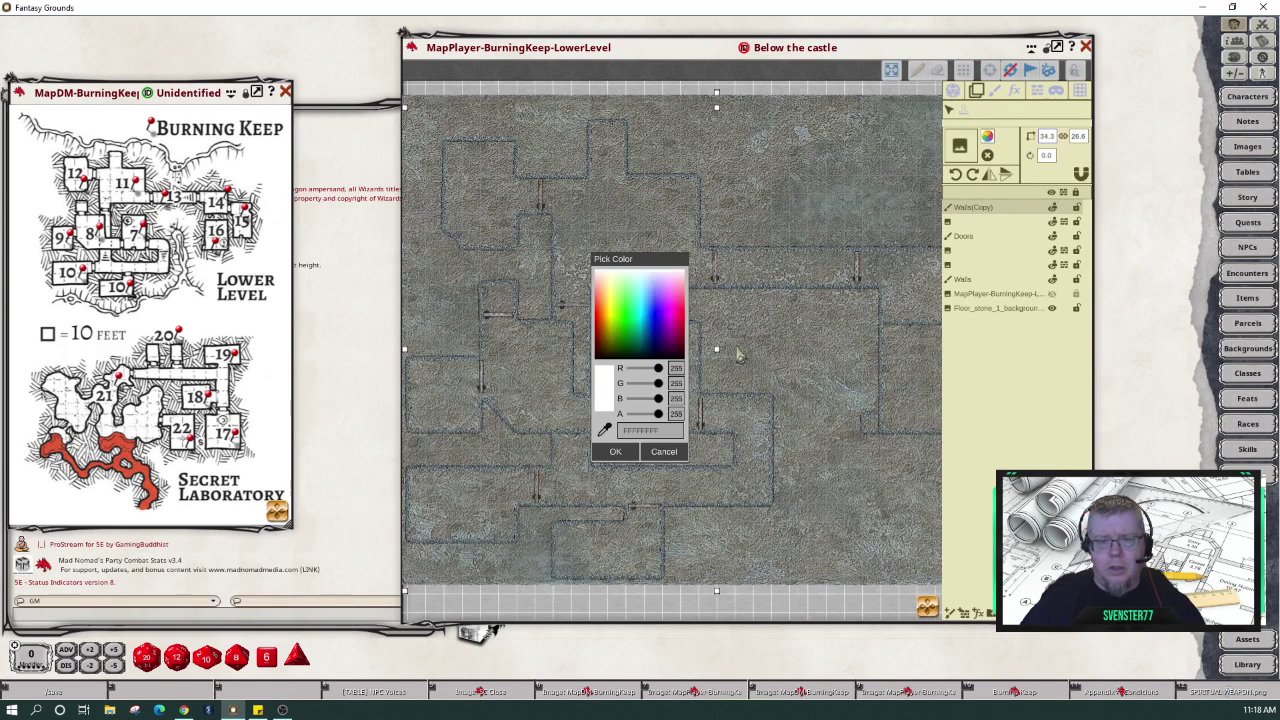
{"action": "left_click_drag", "start_coordinate": [657, 374], "coordinate": [646, 420]}
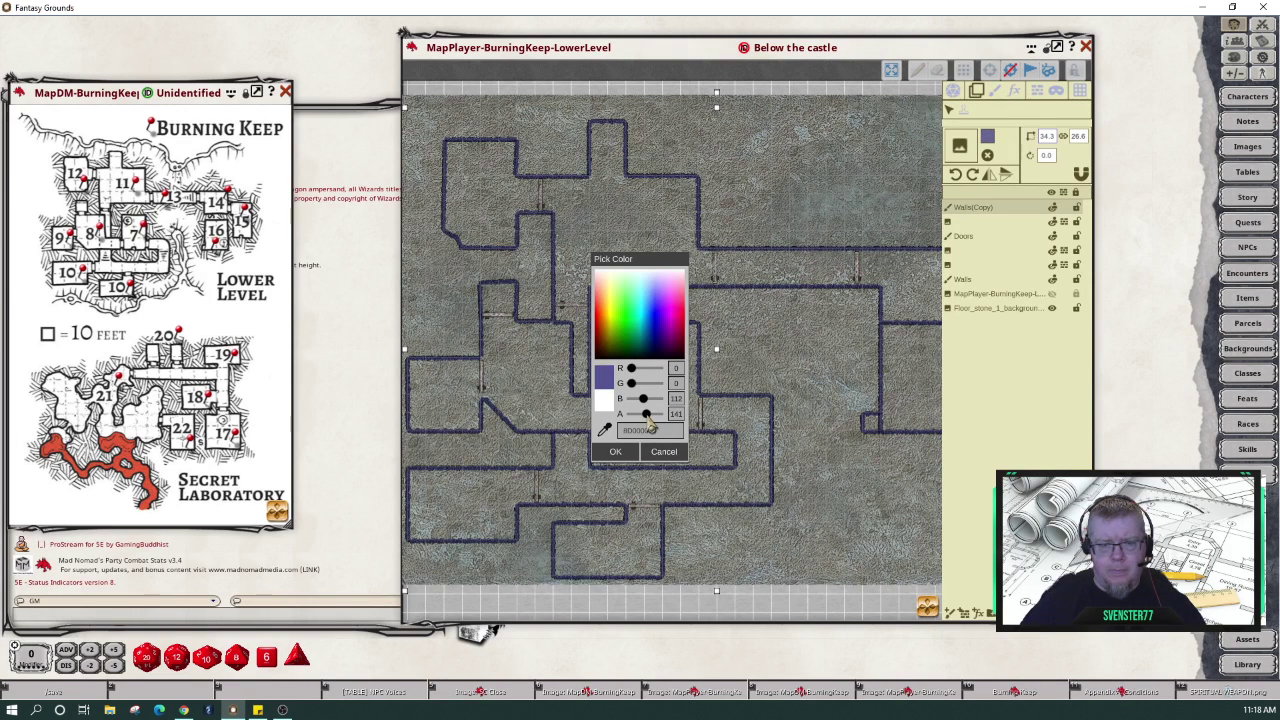
{"action": "left_click_drag", "start_coordinate": [648, 421], "coordinate": [645, 421]}
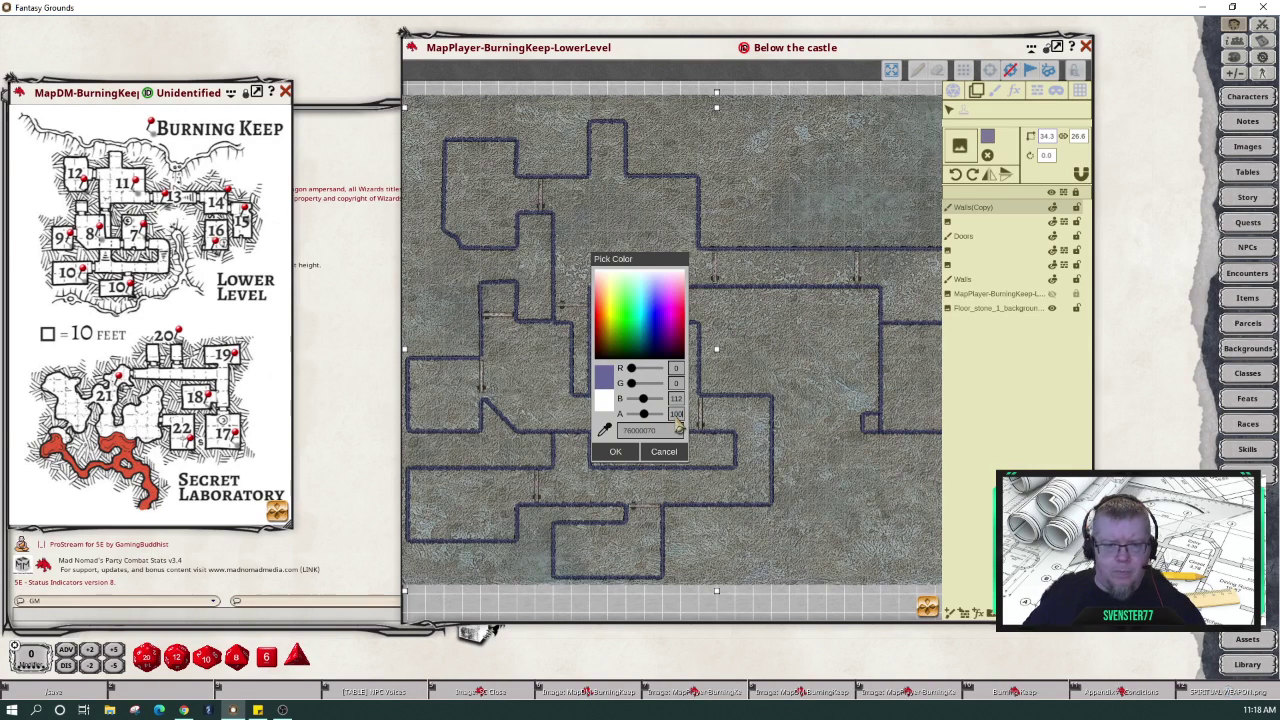
{"action": "left_click", "coordinate": [630, 453]}
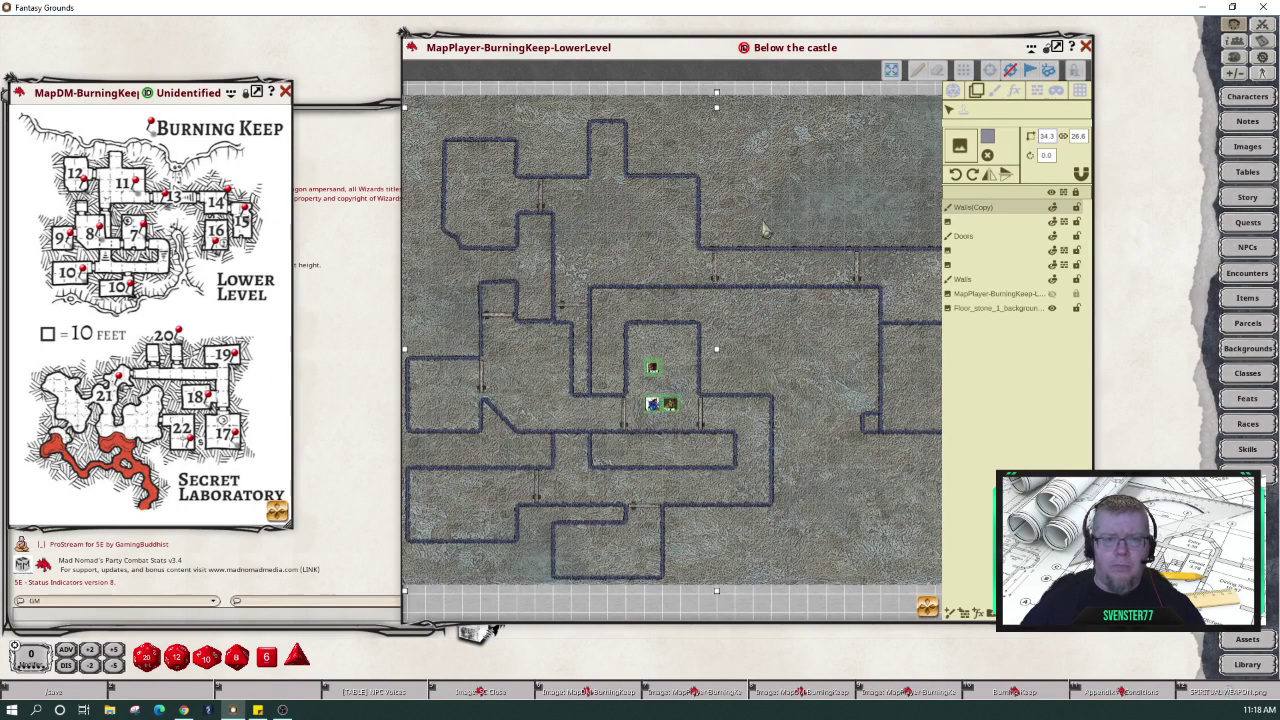
{"action": "left_click_drag", "start_coordinate": [964, 212], "coordinate": [982, 281]}
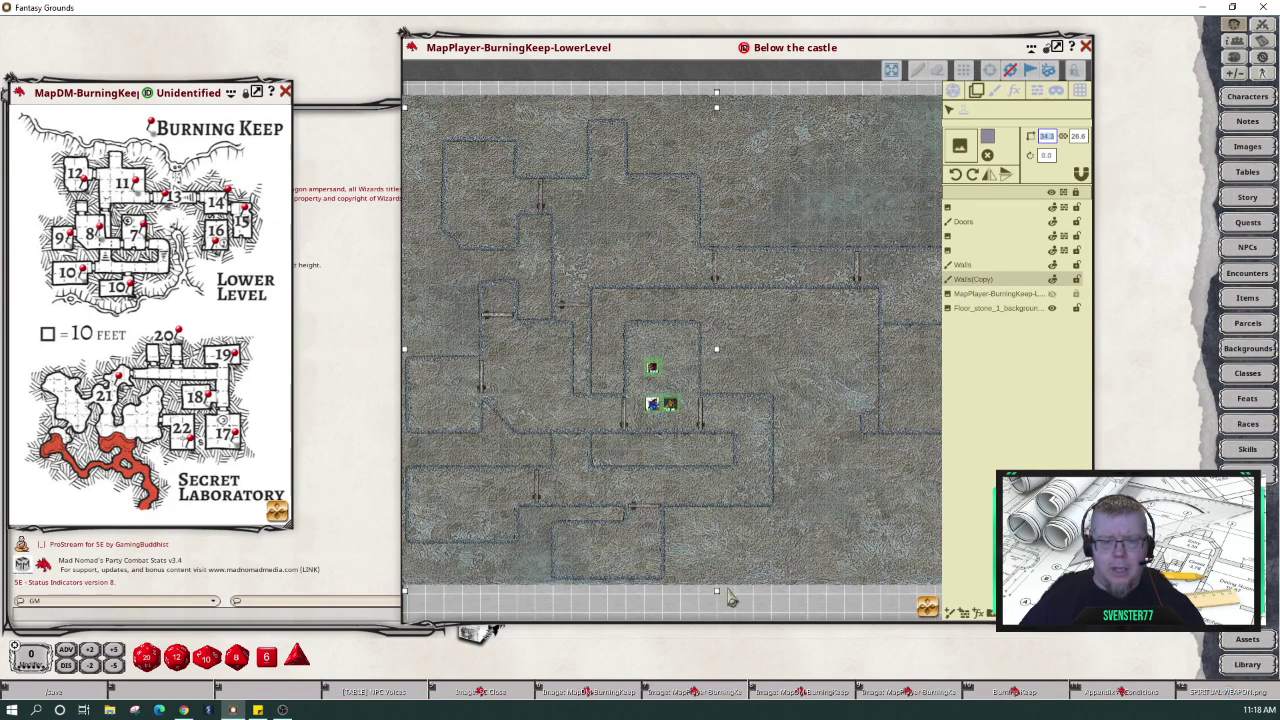
- Try to resize the Walls(Copy) layer to about 34.6 by 25.8 from its lower-right corner
{"action": "scroll", "coordinate": [818, 597], "scroll_direction": "down", "scroll_amount": 2}
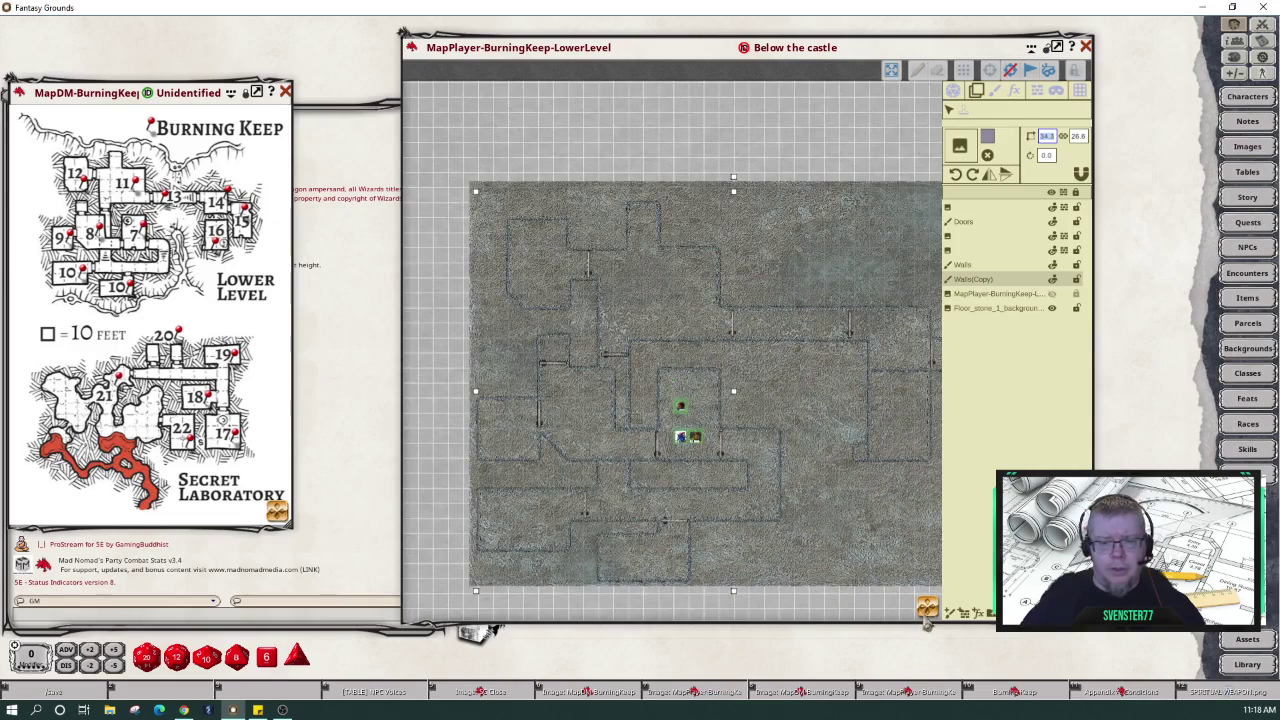
{"action": "left_click_drag", "start_coordinate": [818, 471], "coordinate": [768, 440]}
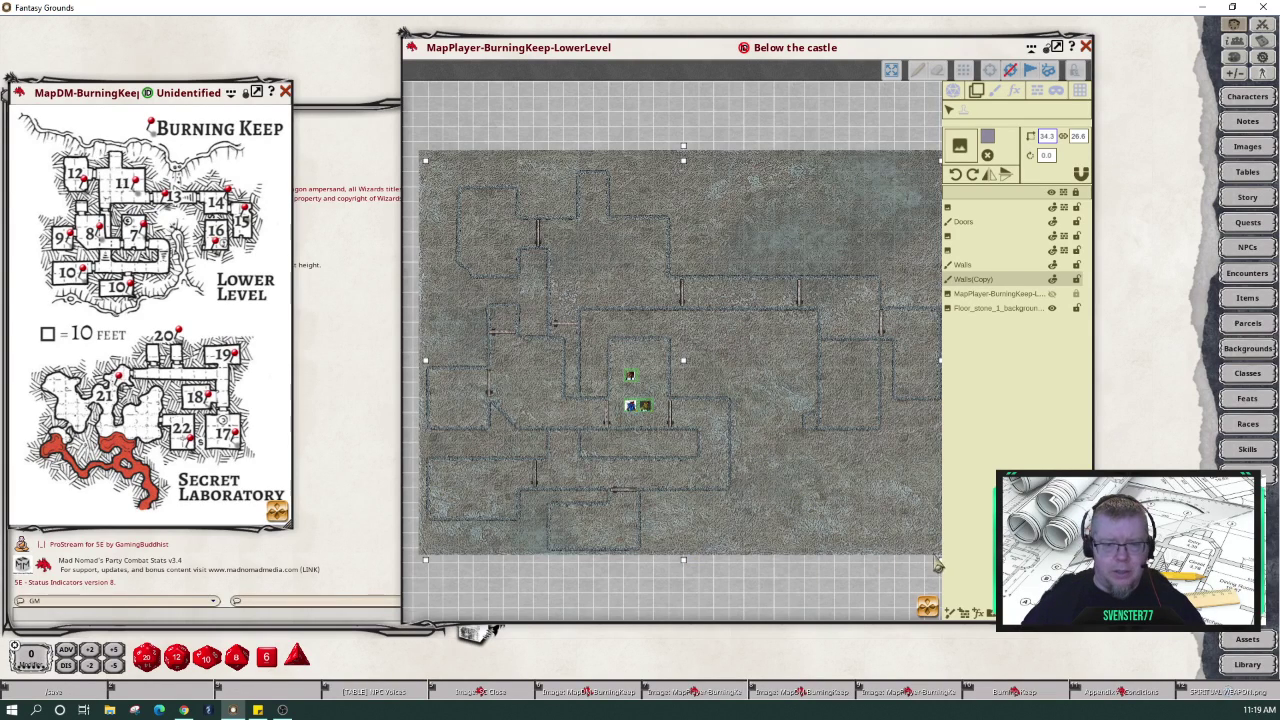
{"action": "left_click_drag", "start_coordinate": [936, 565], "coordinate": [890, 558]}
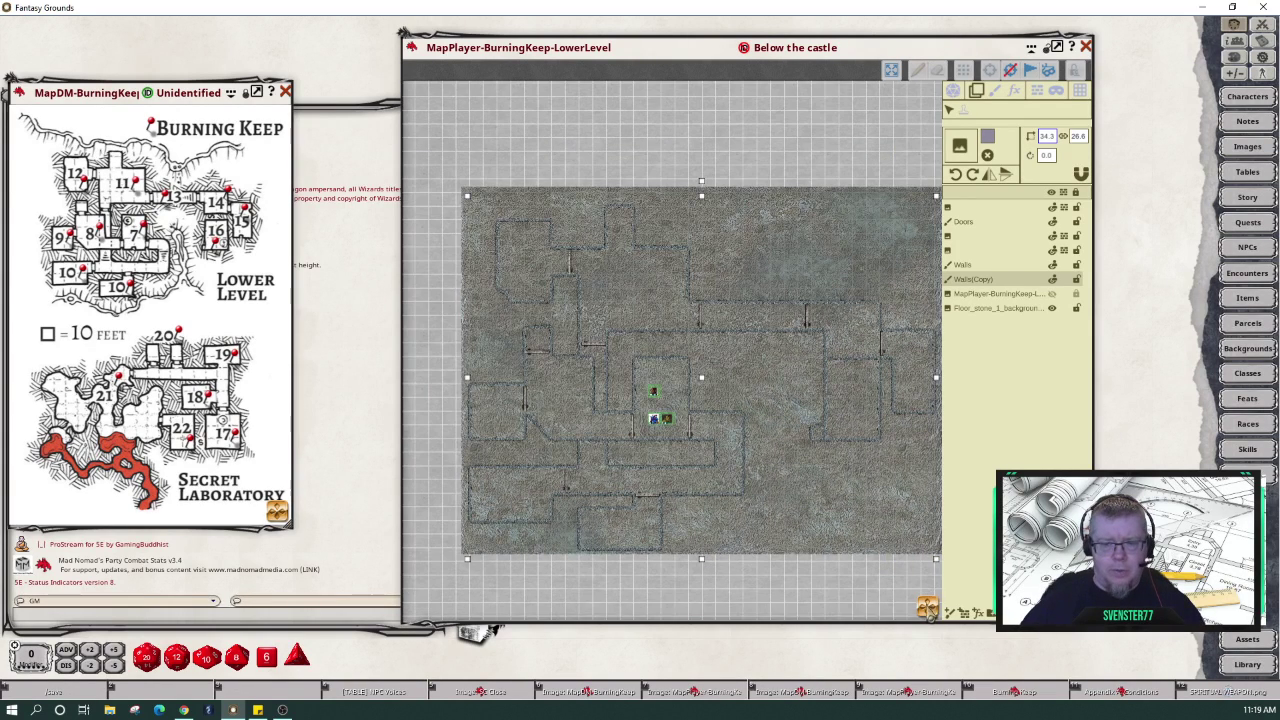
{"action": "left_click_drag", "start_coordinate": [930, 612], "coordinate": [910, 609]}
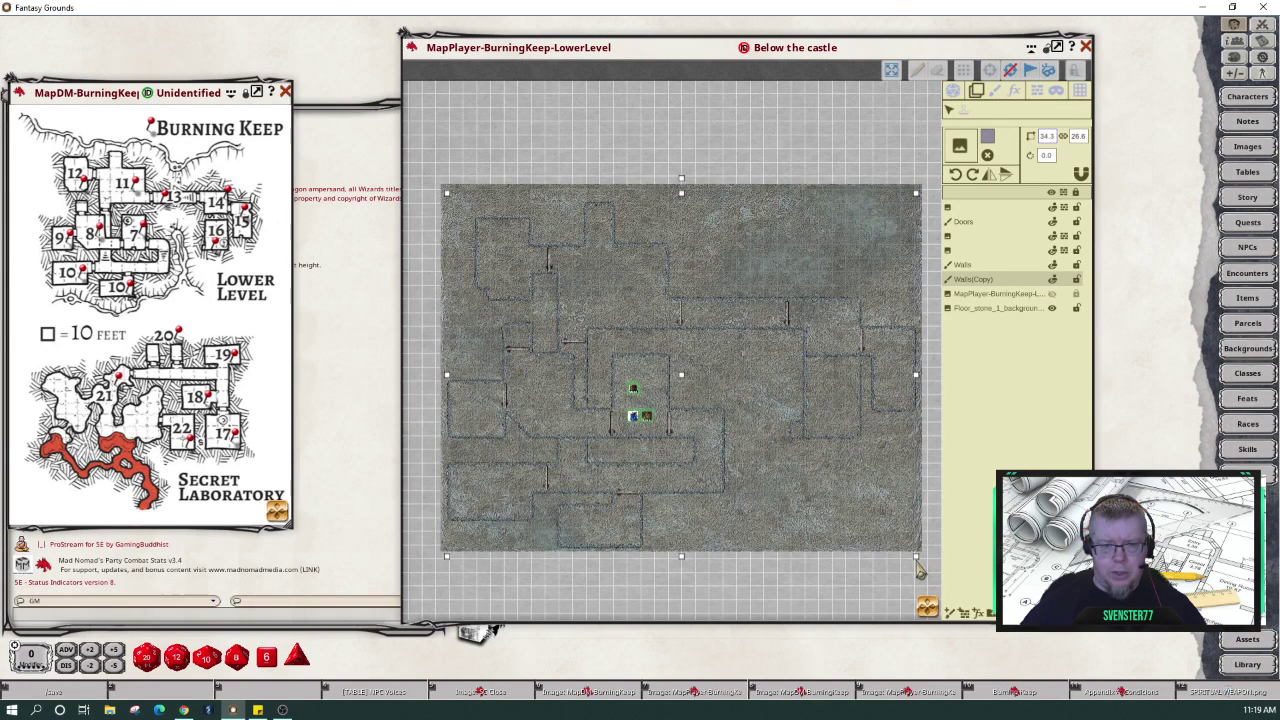
{"action": "left_click_drag", "start_coordinate": [918, 568], "coordinate": [921, 562]}
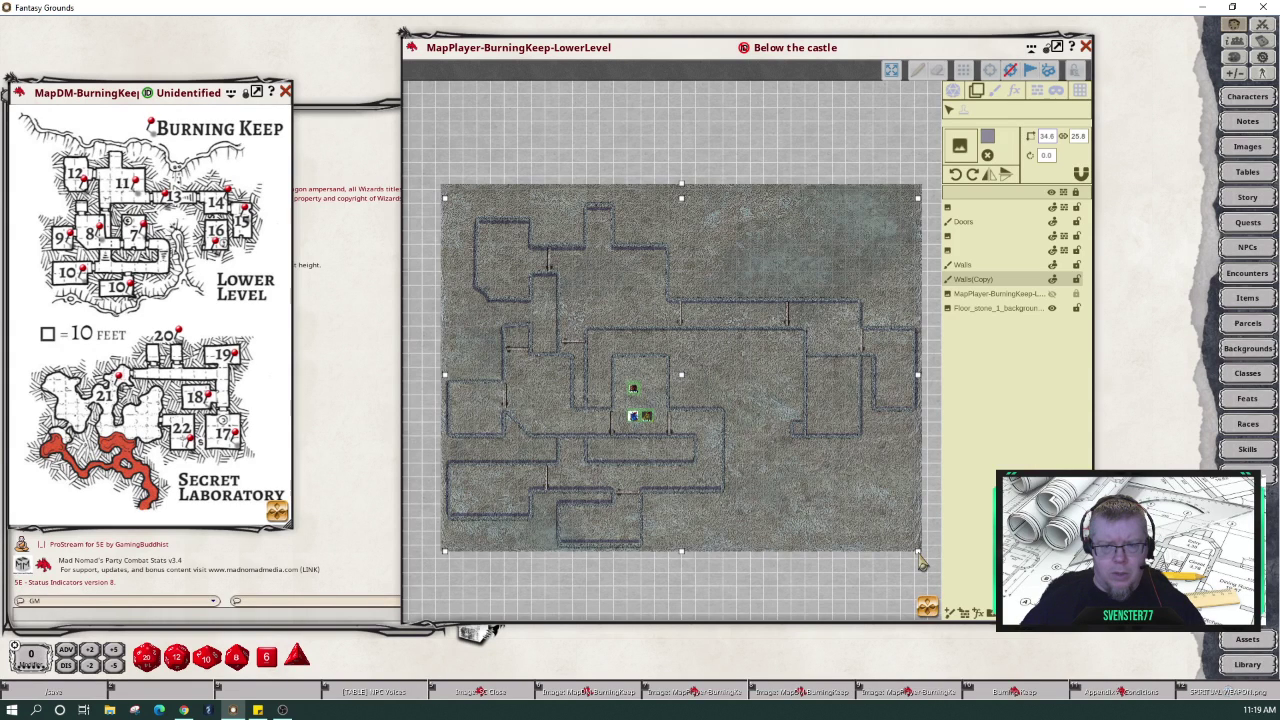
{"action": "left_click_drag", "start_coordinate": [921, 563], "coordinate": [919, 569]}
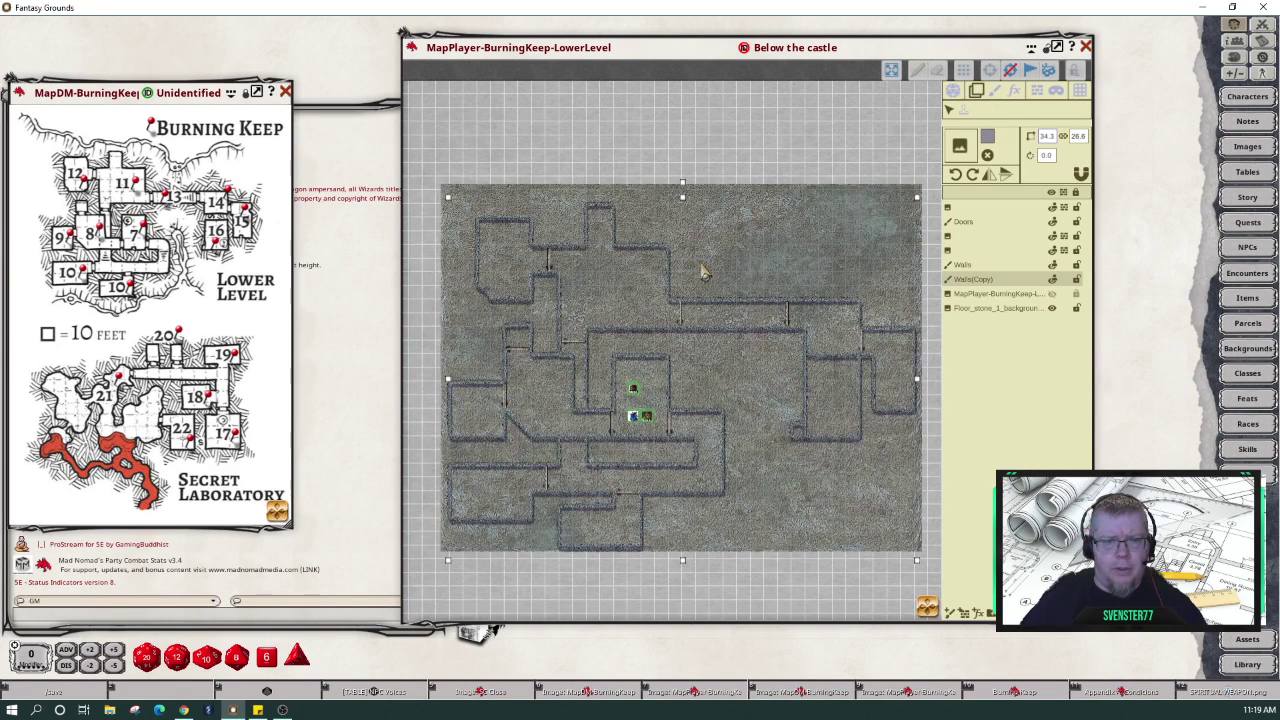
- Offset the Walls(Copy) layer slightly down and left of the walls as a shadow, and duplicate it
{"action": "left_click_drag", "start_coordinate": [703, 272], "coordinate": [695, 265]}
{"action": "scroll", "coordinate": [695, 265], "scroll_direction": "up", "scroll_amount": 6}
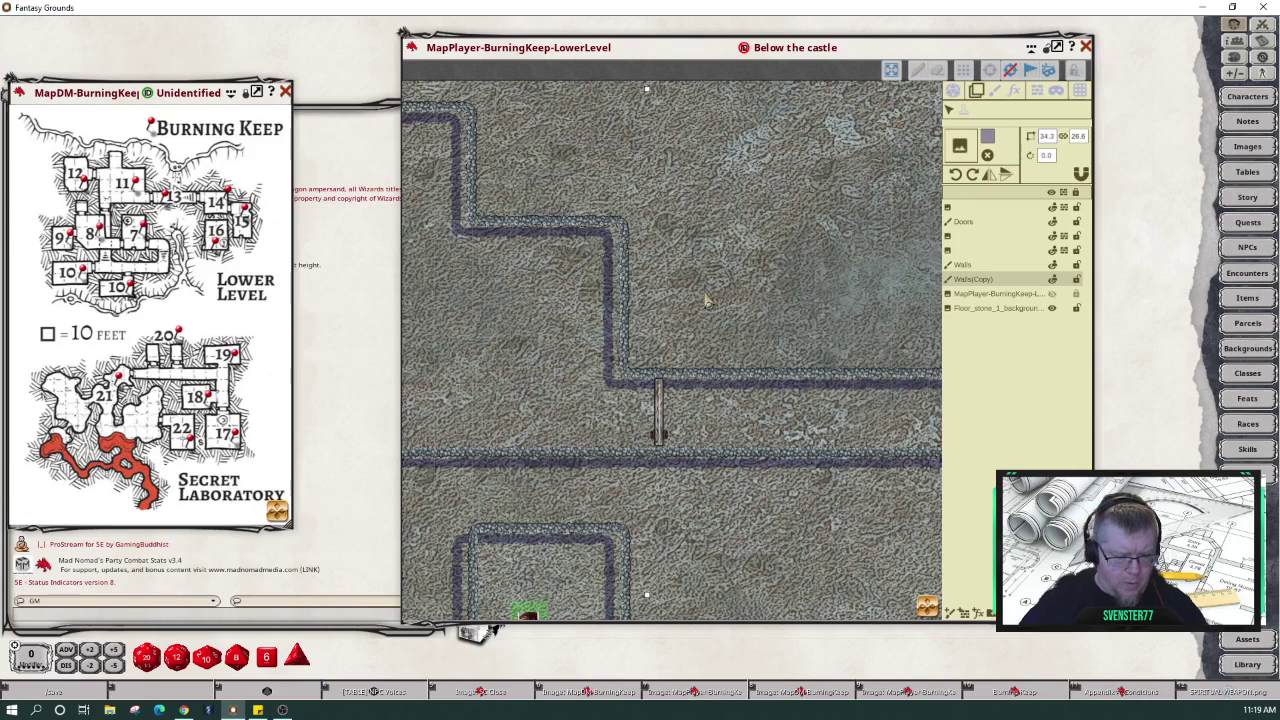
{"action": "key", "text": "ctrl"}
{"action": "left_click_drag", "start_coordinate": [706, 297], "coordinate": [716, 298]}
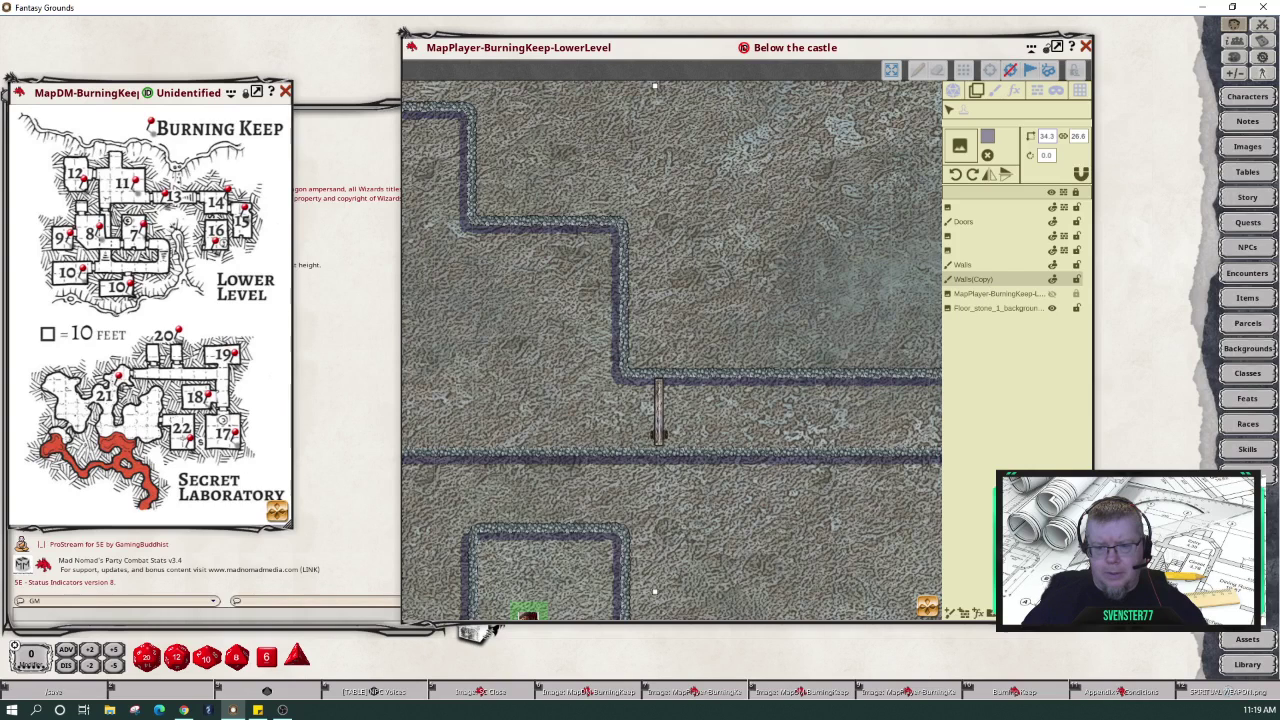
{"action": "left_click", "coordinate": [963, 612]}
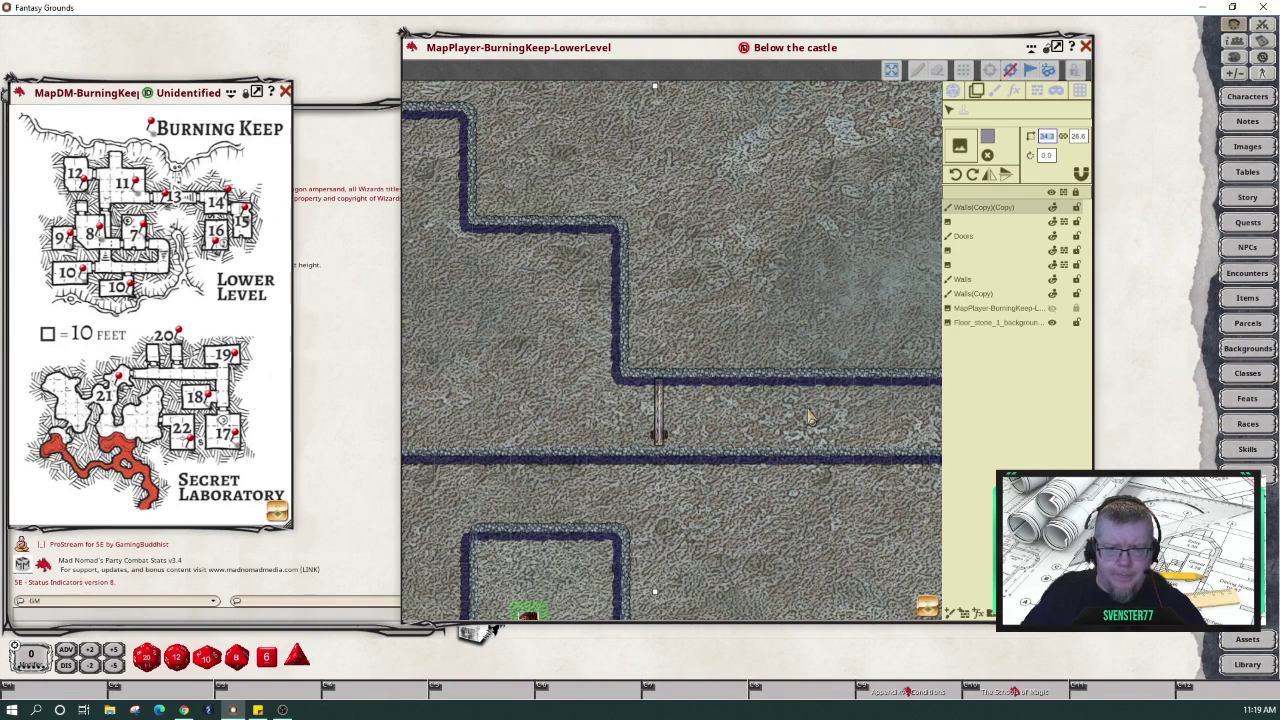
- Offset the Walls(Copy)(Copy) layer slightly further down and left to extend the wall shadow
{"action": "left_click_drag", "start_coordinate": [810, 418], "coordinate": [800, 425]}
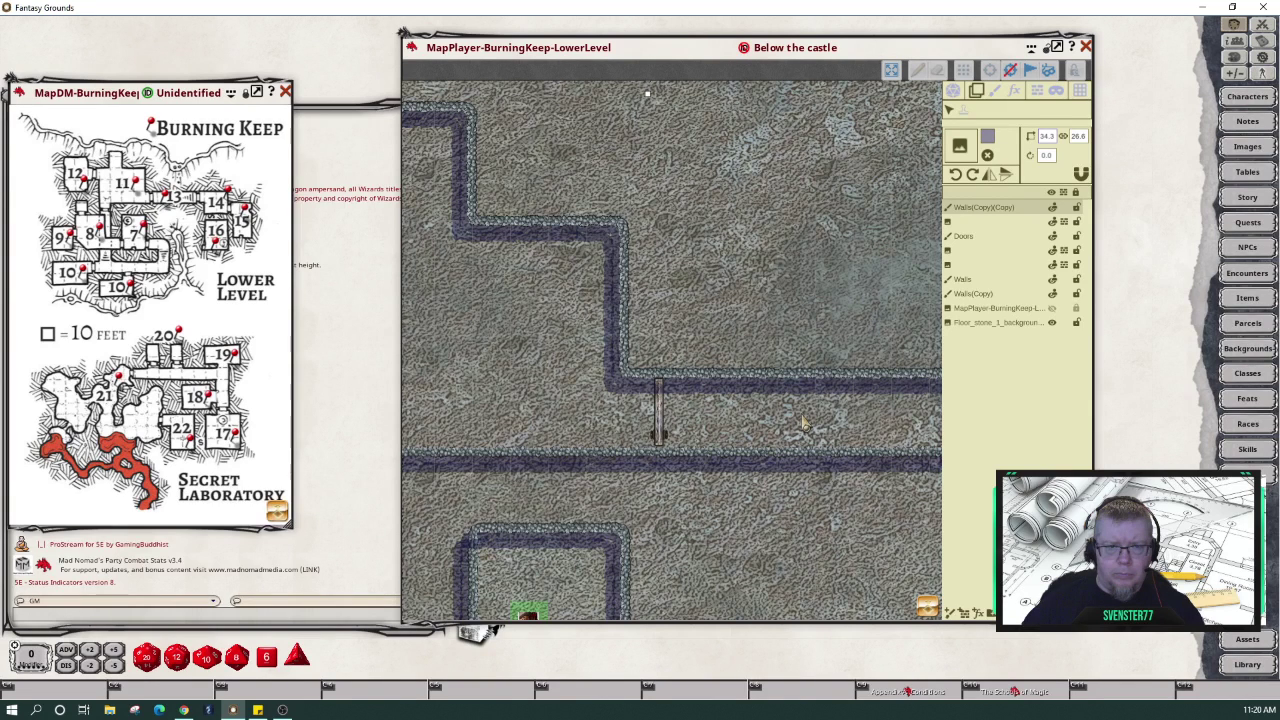
{"action": "left_click_drag", "start_coordinate": [802, 417], "coordinate": [803, 415]}
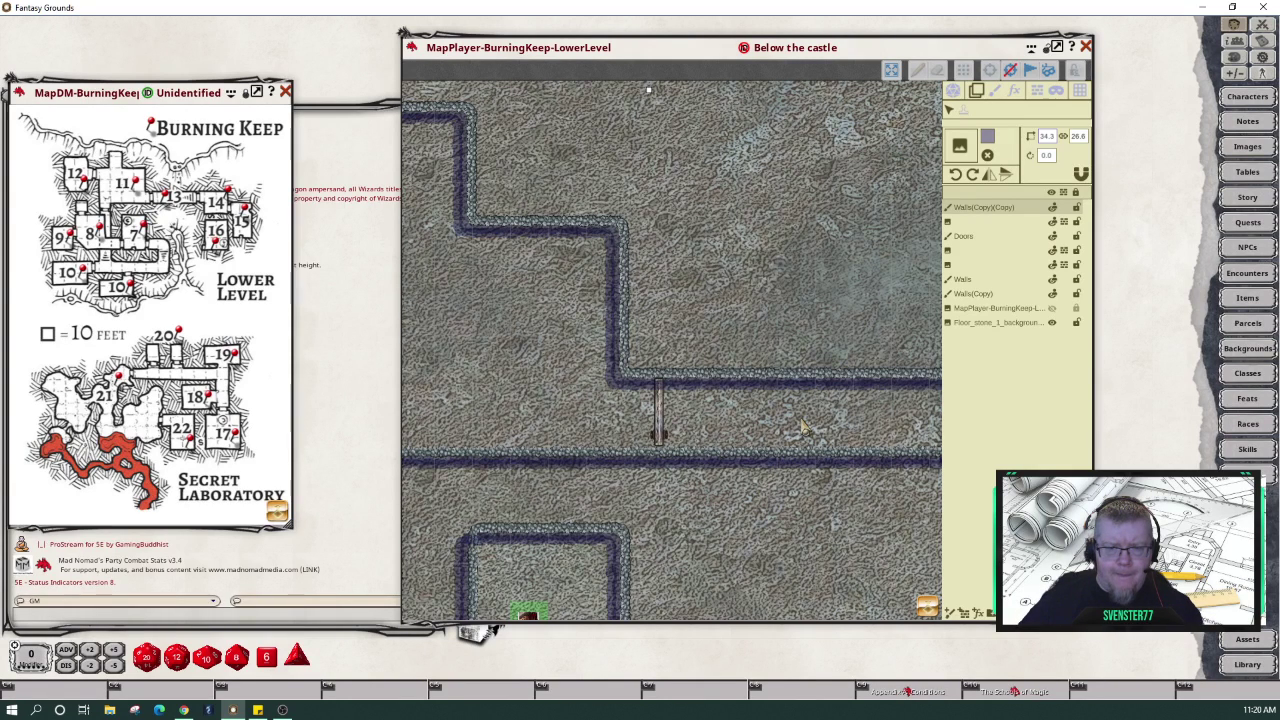
{"action": "left_click_drag", "start_coordinate": [802, 420], "coordinate": [802, 421]}
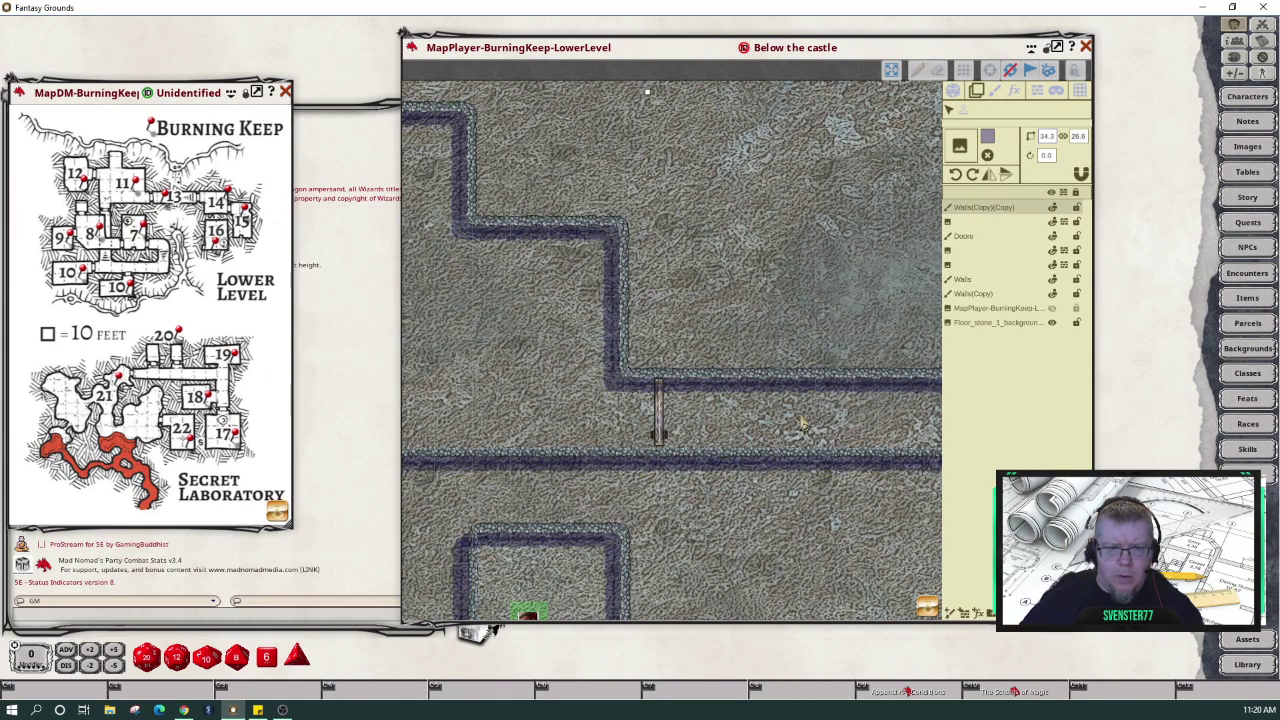
- Tint the Walls(Copy)(Copy) layer semi-transparent dark blue with R 0, G 0, B 100 and alpha 75
{"action": "left_click", "coordinate": [987, 148]}
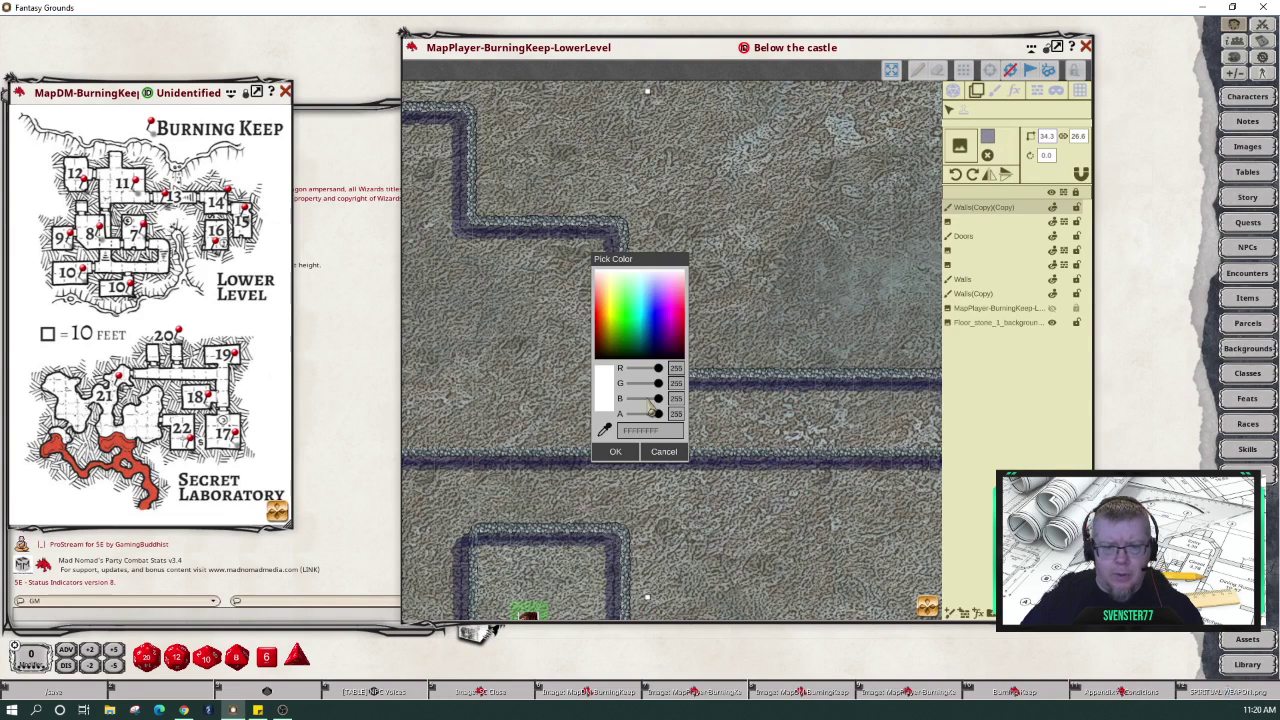
{"action": "left_click_drag", "start_coordinate": [657, 408], "coordinate": [620, 372]}
{"action": "left_click", "coordinate": [624, 369]}
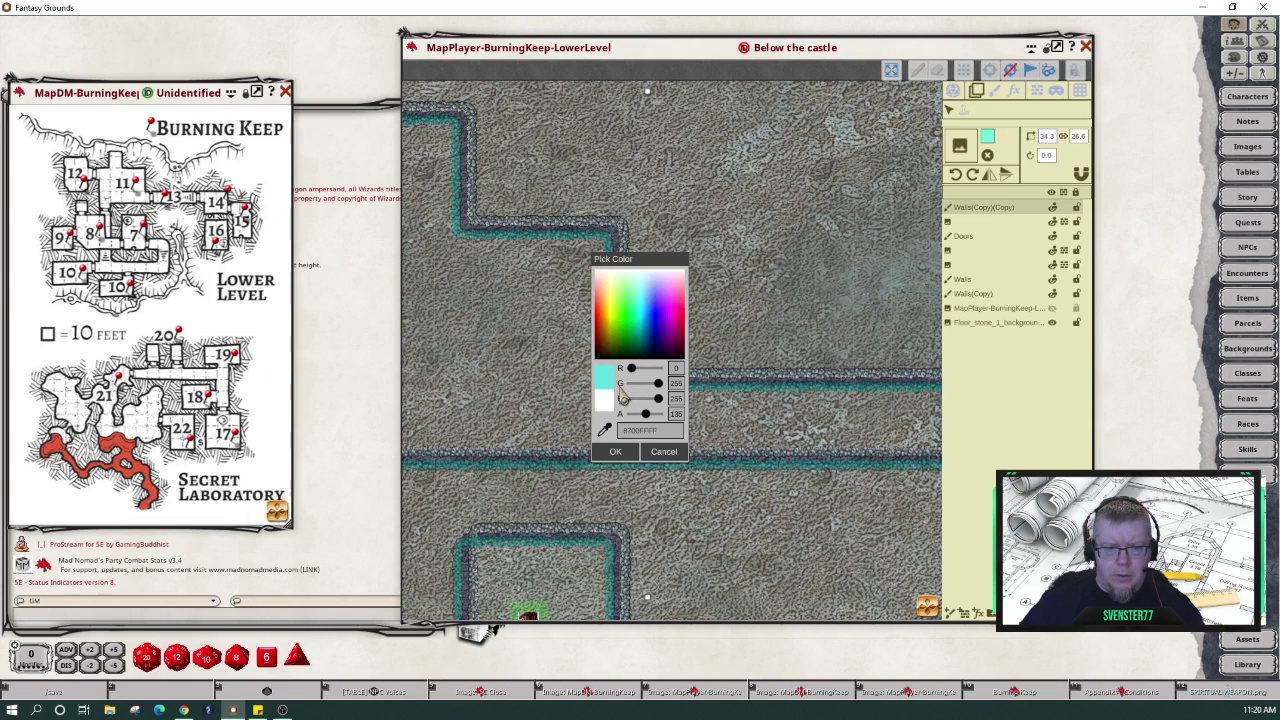
{"action": "left_click", "coordinate": [651, 383]}
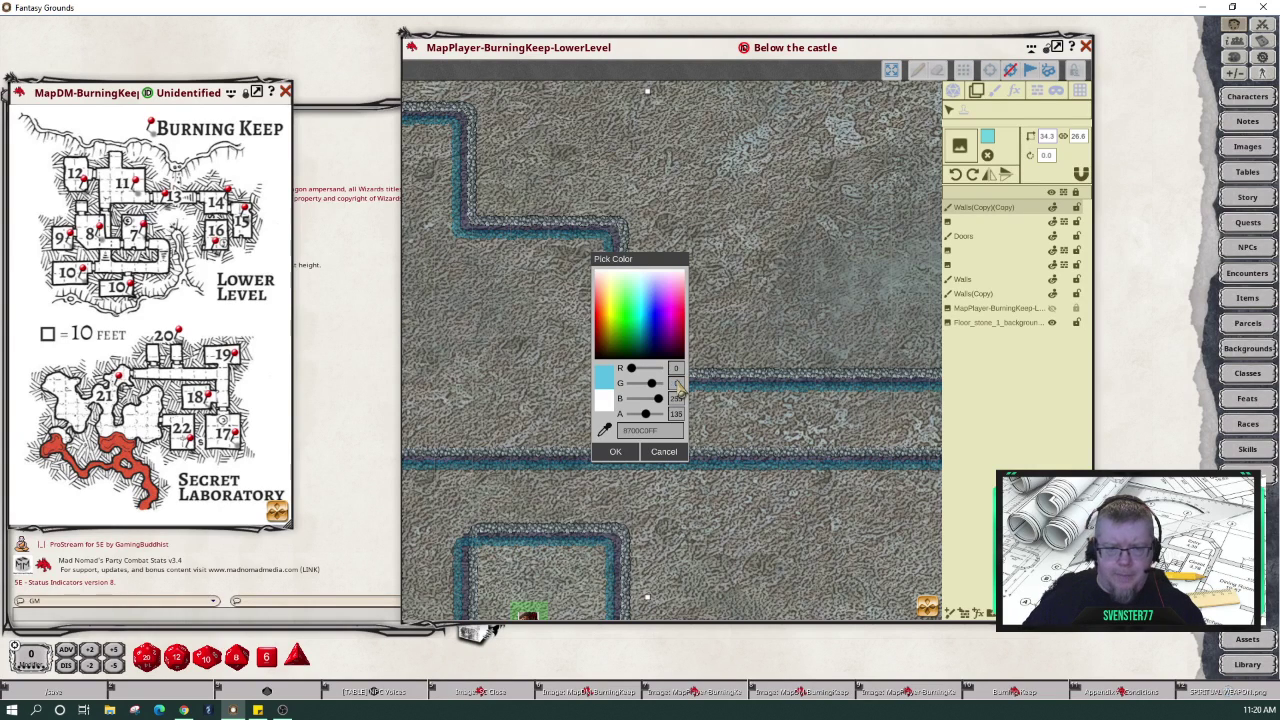
{"action": "left_click", "coordinate": [678, 414]}
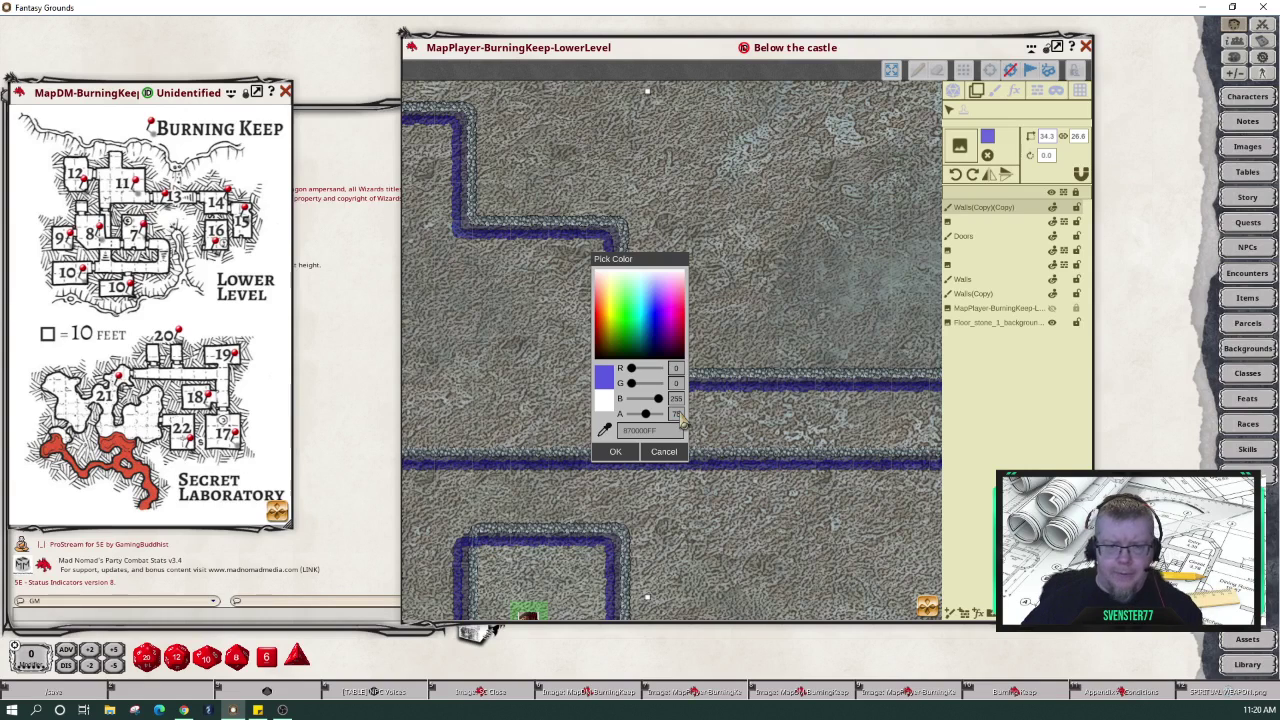
{"action": "left_click", "coordinate": [677, 400]}
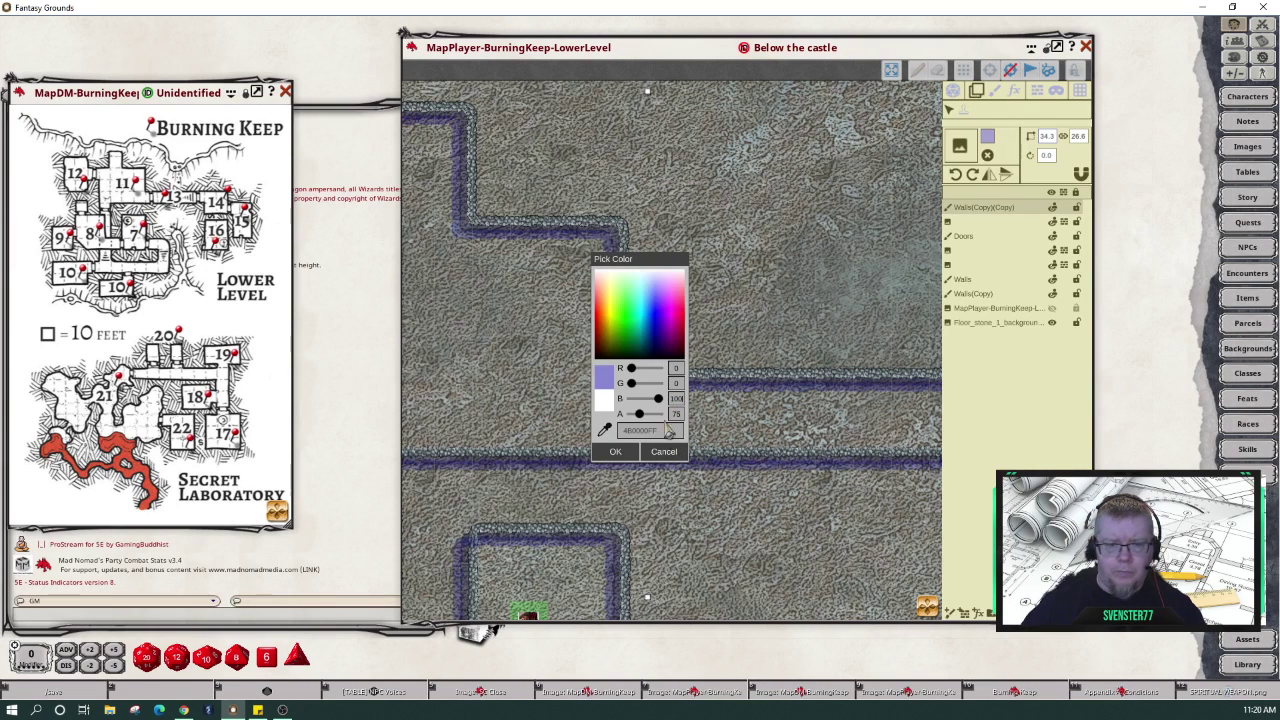
{"action": "left_click", "coordinate": [615, 451]}
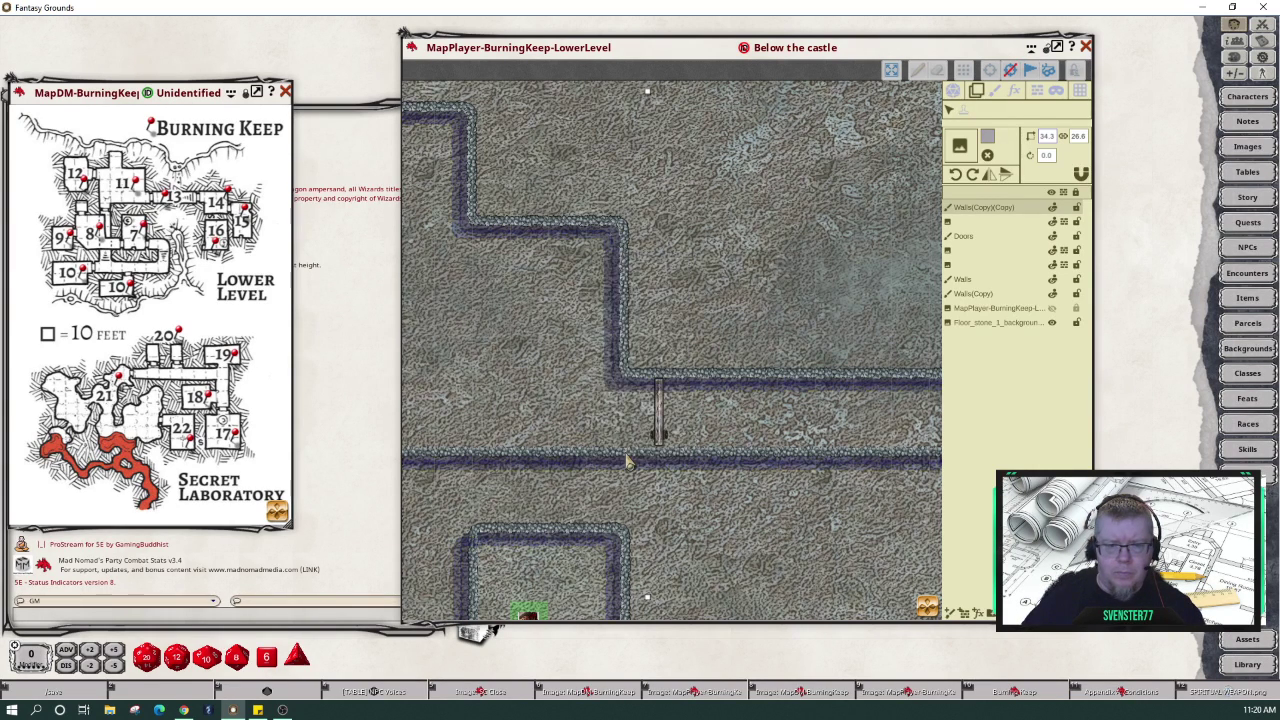
- Check the doubled wall shadow at different magnifications and delete the Walls(Copy)(Copy) layer
{"action": "scroll", "coordinate": [700, 432], "scroll_direction": "down", "scroll_amount": 1}
{"action": "scroll", "coordinate": [700, 432], "scroll_direction": "down", "scroll_amount": 1}
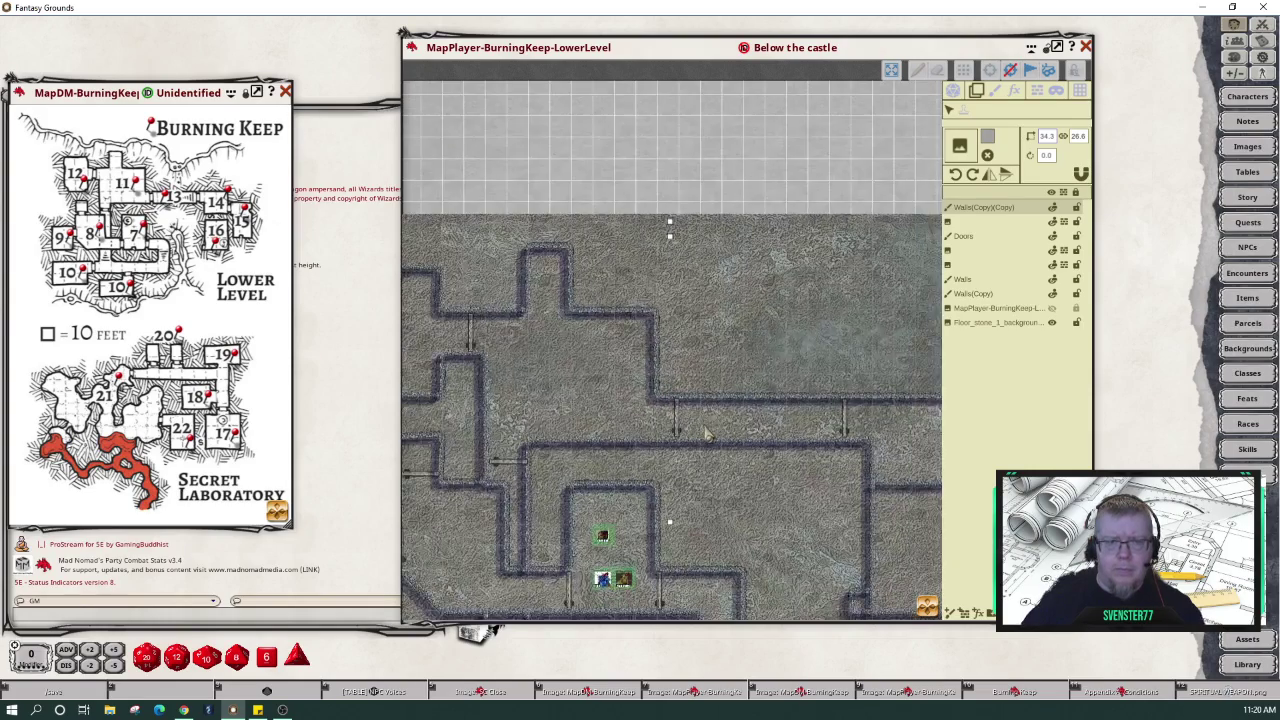
{"action": "scroll", "coordinate": [710, 434], "scroll_direction": "down", "scroll_amount": 1}
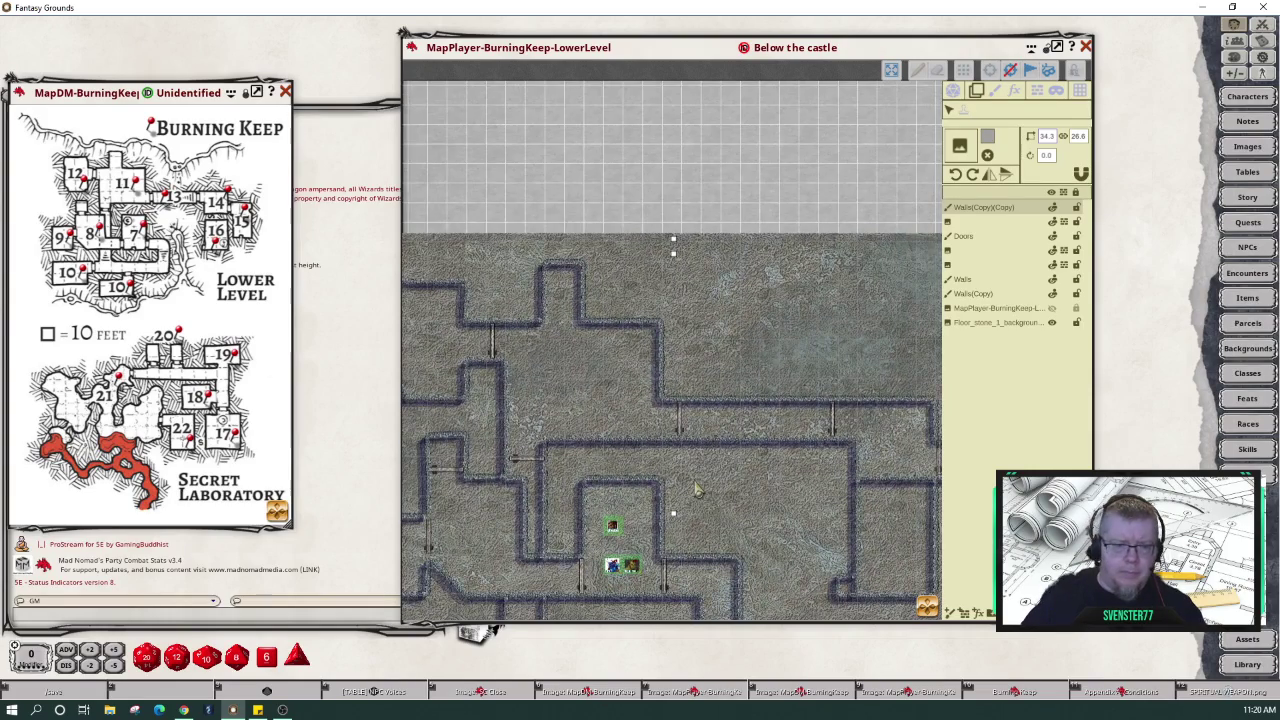
{"action": "scroll", "coordinate": [698, 472], "scroll_direction": "up", "scroll_amount": 4}
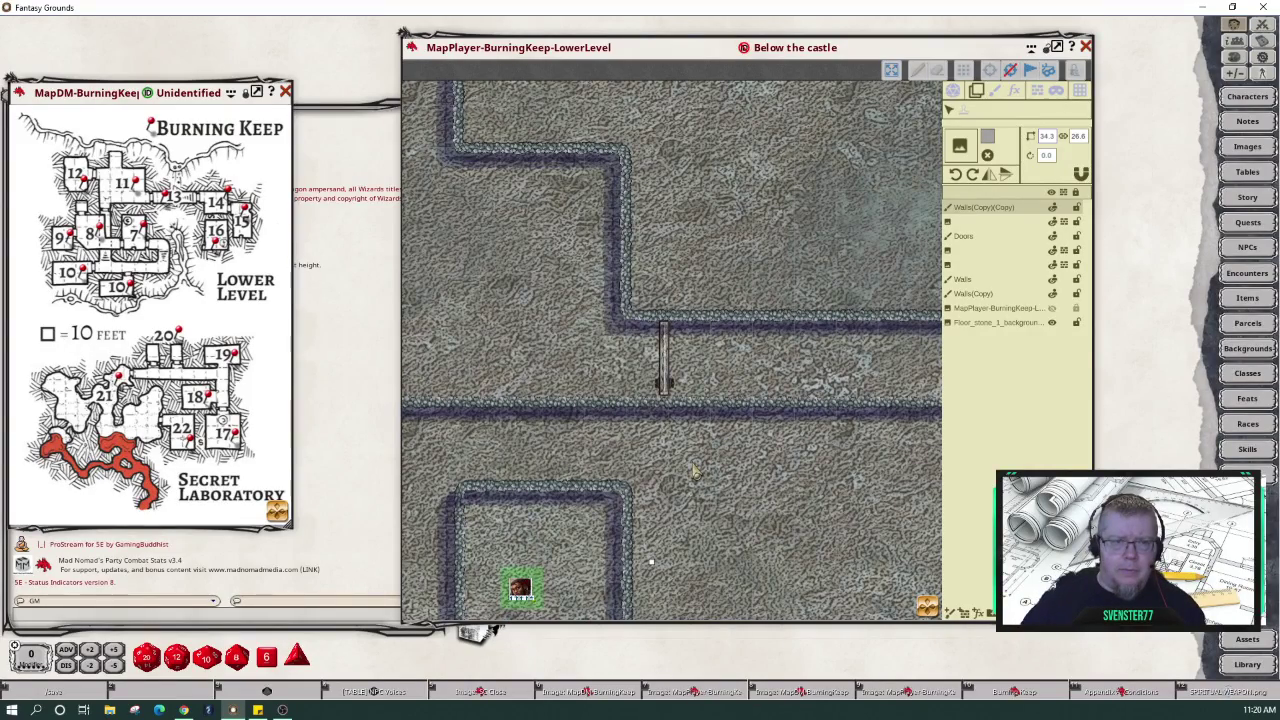
{"action": "scroll", "coordinate": [695, 472], "scroll_direction": "down", "scroll_amount": 4}
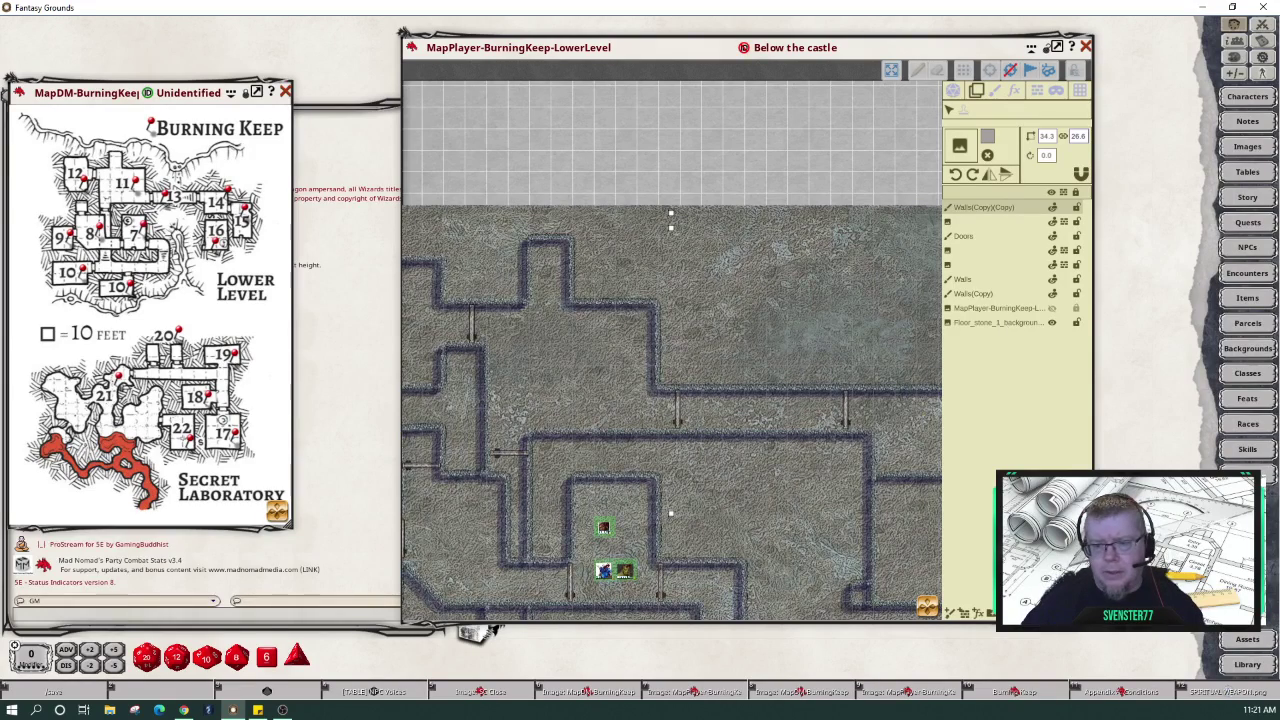
{"action": "left_click", "coordinate": [1080, 613]}
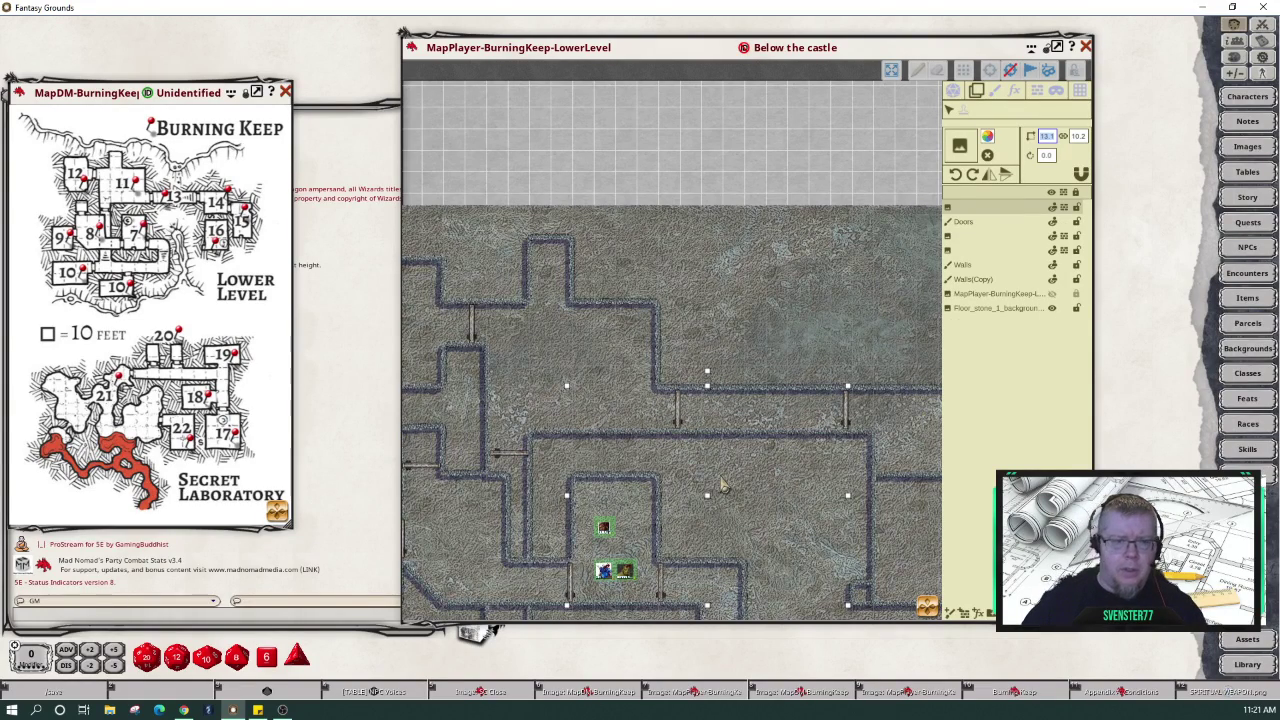
- Clear the existing tint from the Walls(Copy) layer
{"action": "scroll", "coordinate": [722, 485], "scroll_direction": "up", "scroll_amount": 4}
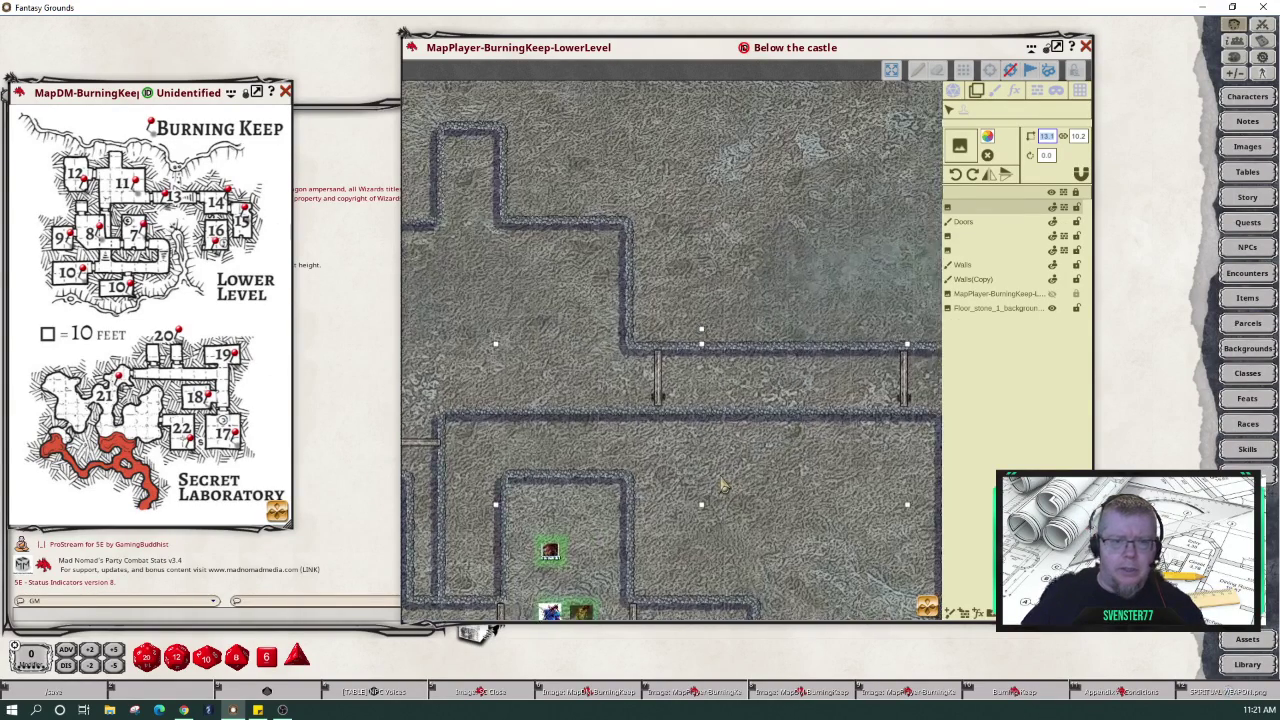
{"action": "scroll", "coordinate": [722, 485], "scroll_direction": "up", "scroll_amount": 1}
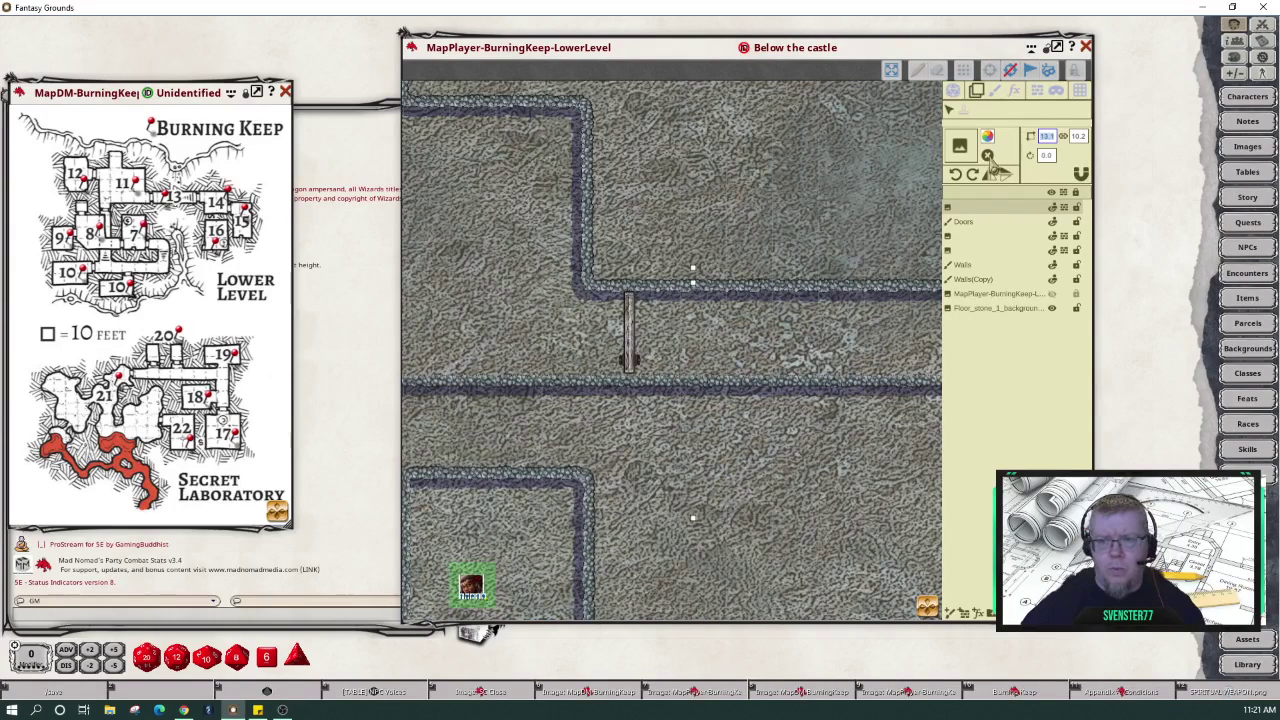
{"action": "left_click", "coordinate": [979, 282]}
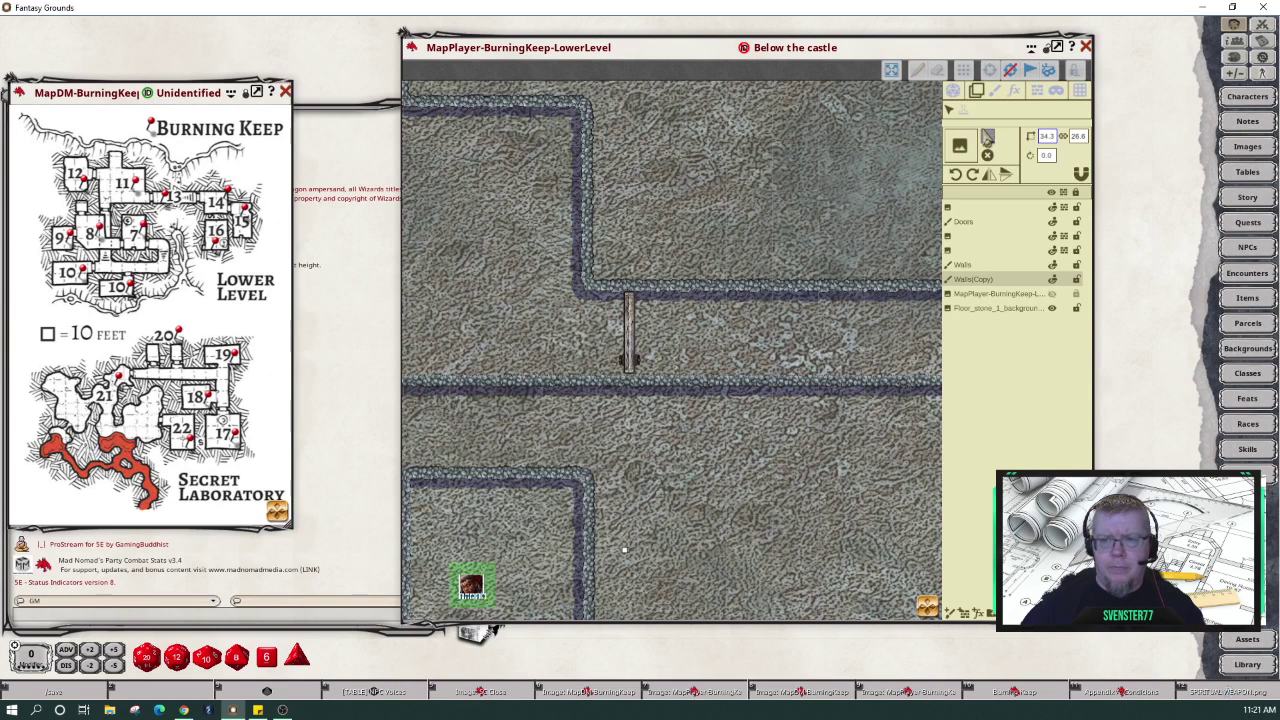
{"action": "left_click", "coordinate": [988, 150]}
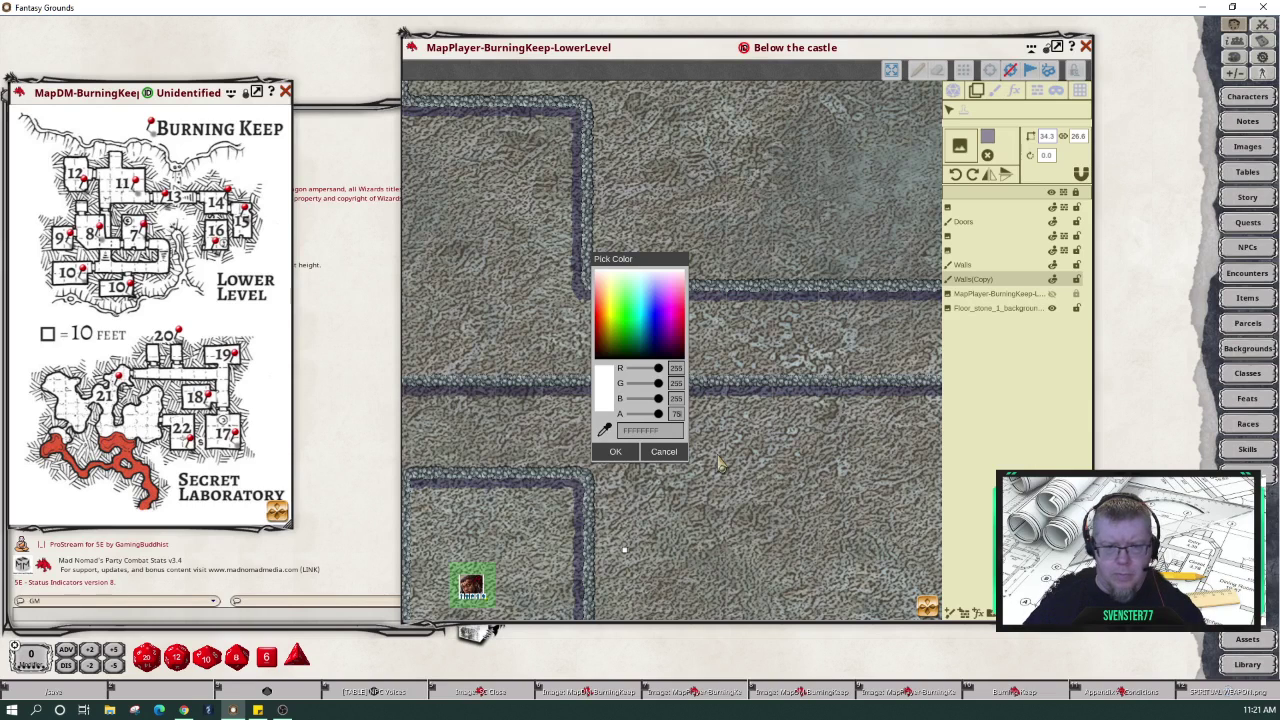
{"action": "left_click", "coordinate": [664, 451]}
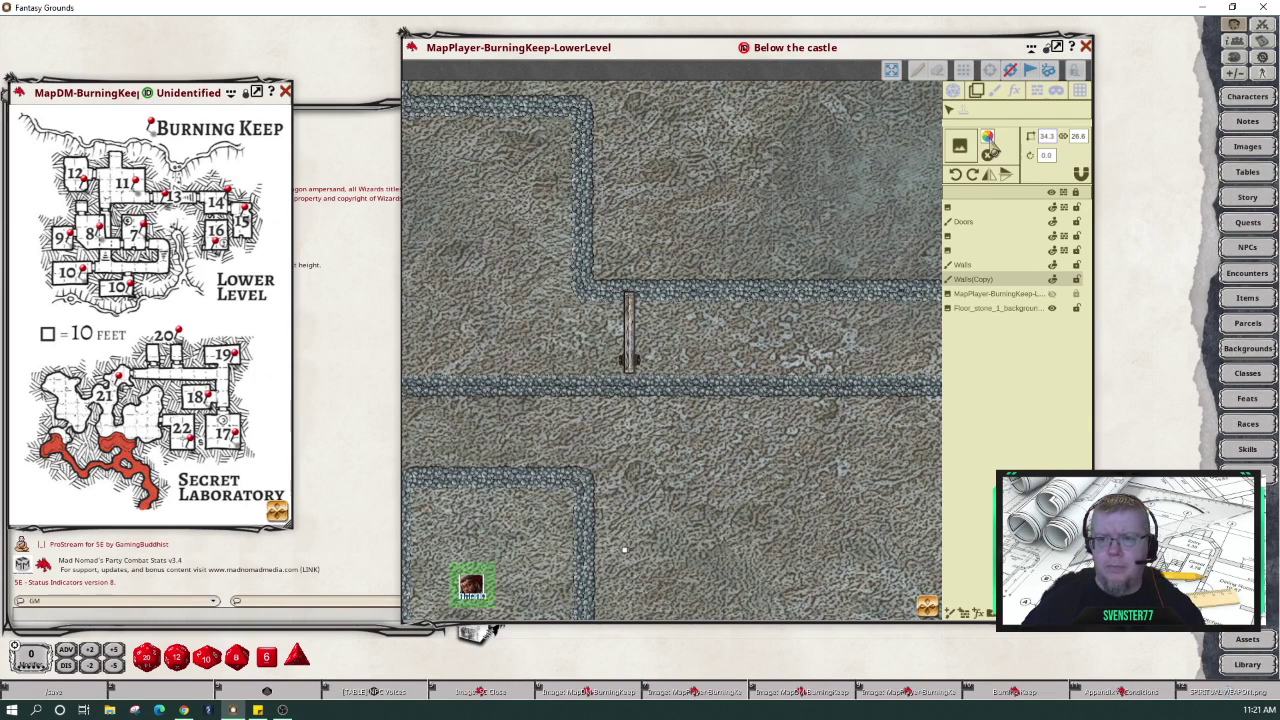
- Tint the Walls(Copy) layer with R 0, G 0, B 100 and alpha 75
{"action": "left_click", "coordinate": [988, 138]}
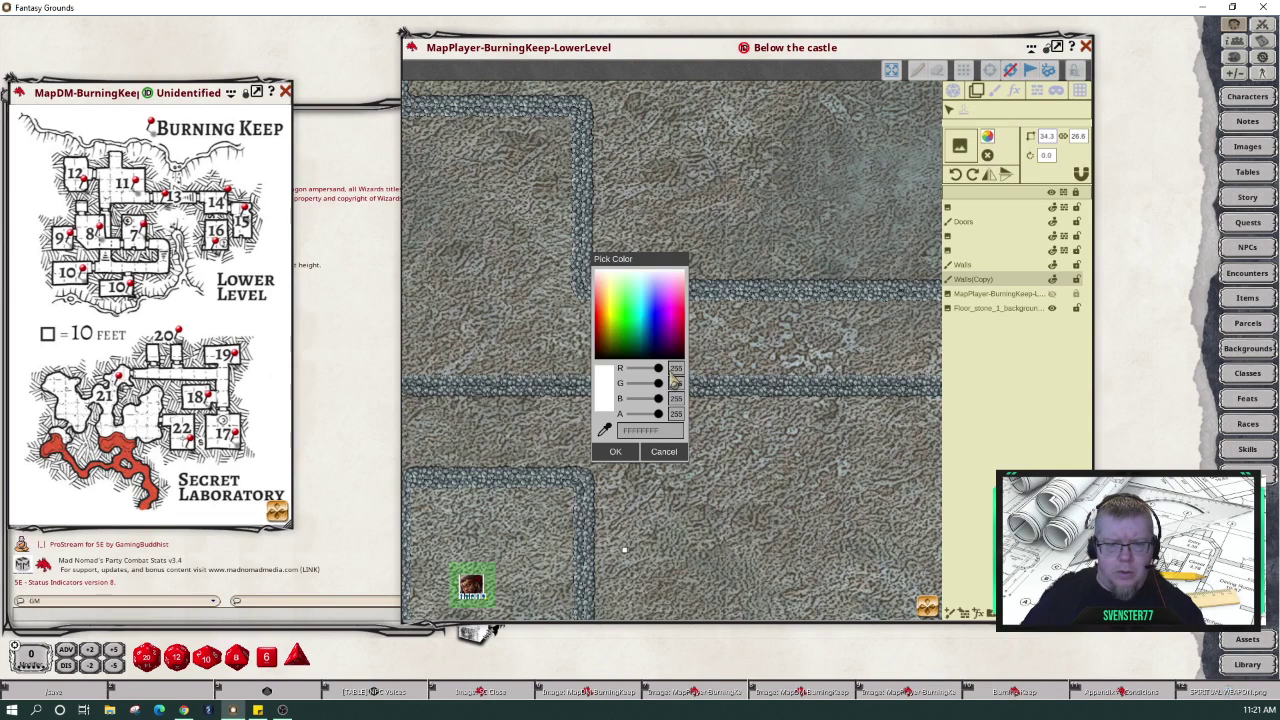
{"action": "type", "text": "0"}
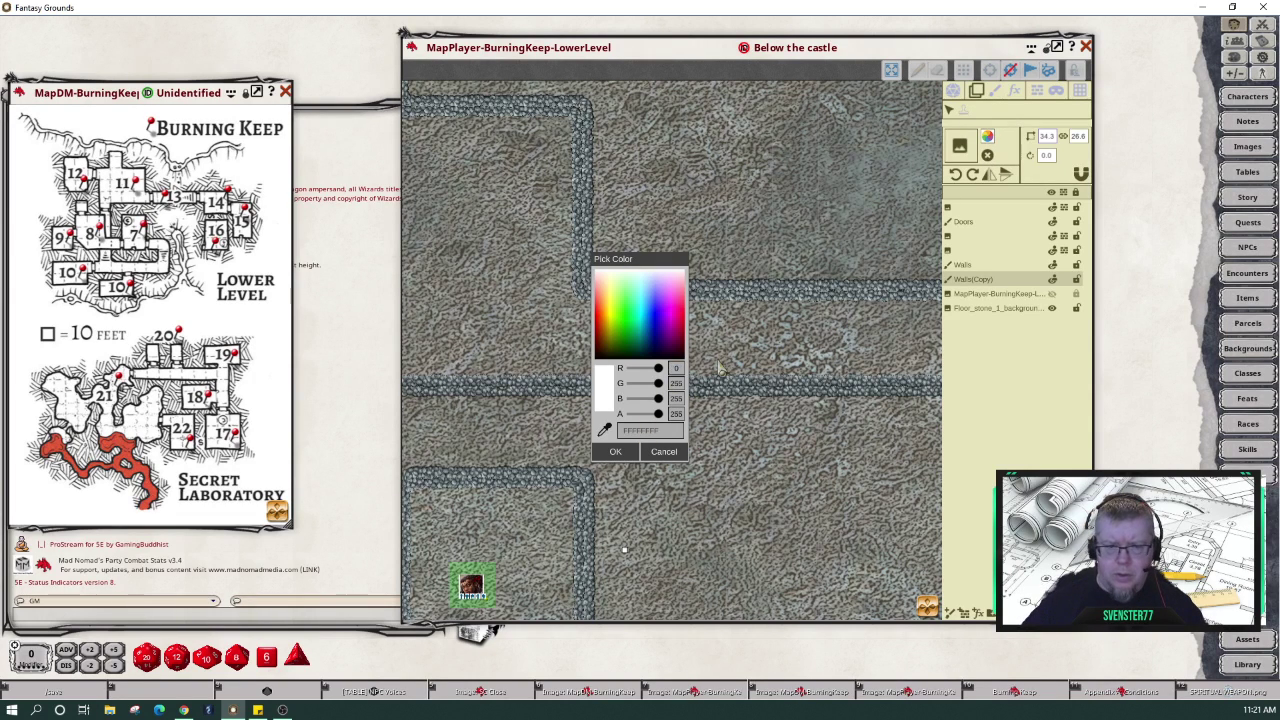
{"action": "left_click", "coordinate": [676, 385]}
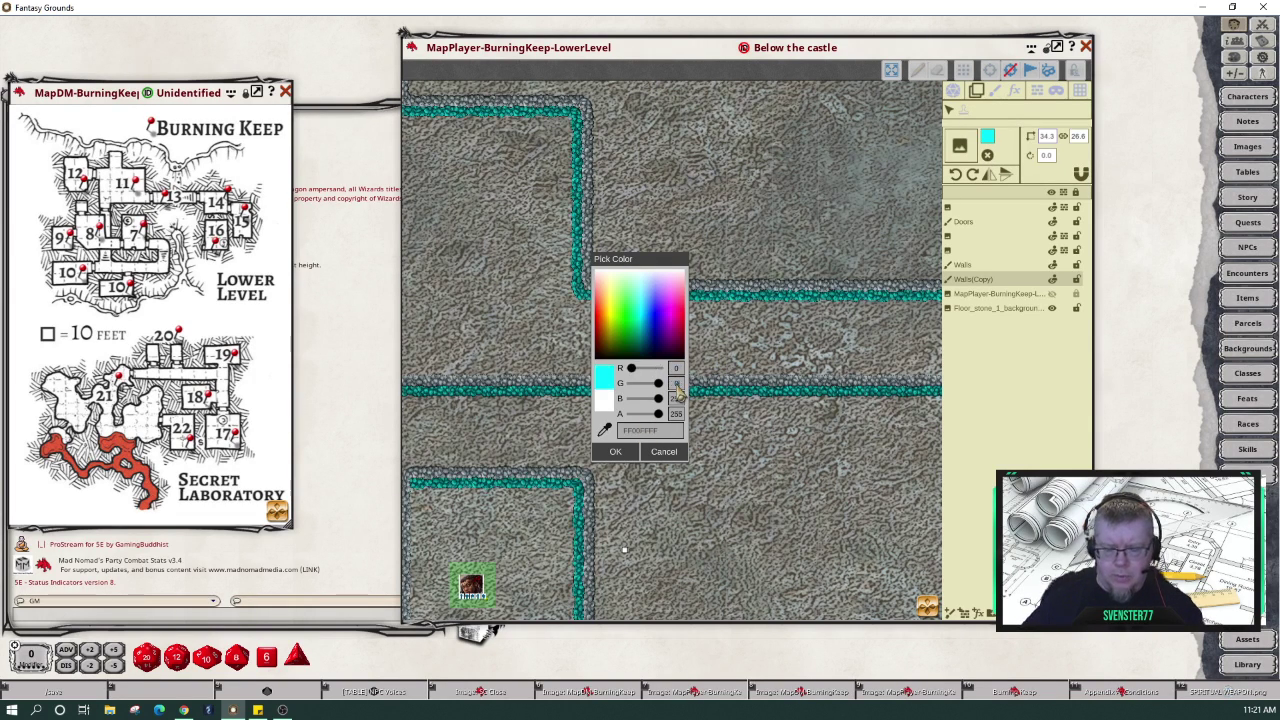
{"action": "type", "text": "0"}
{"action": "left_click", "coordinate": [677, 399]}
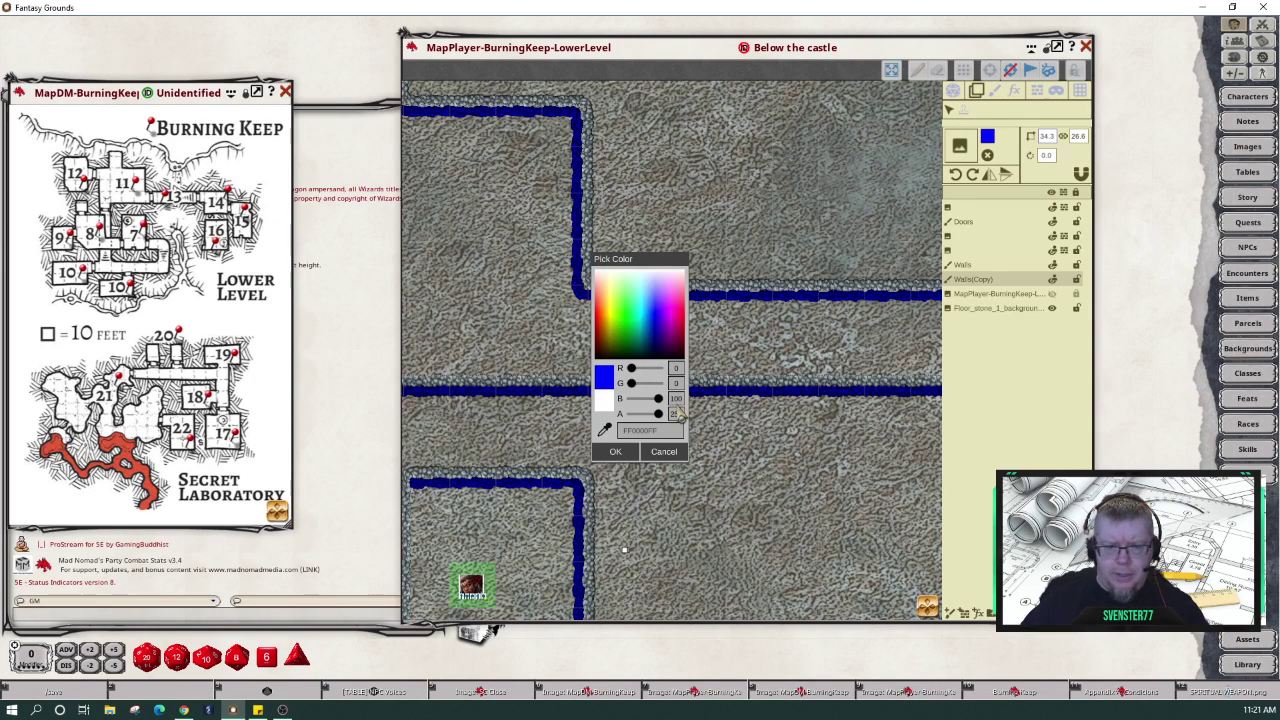
{"action": "left_click", "coordinate": [677, 416]}
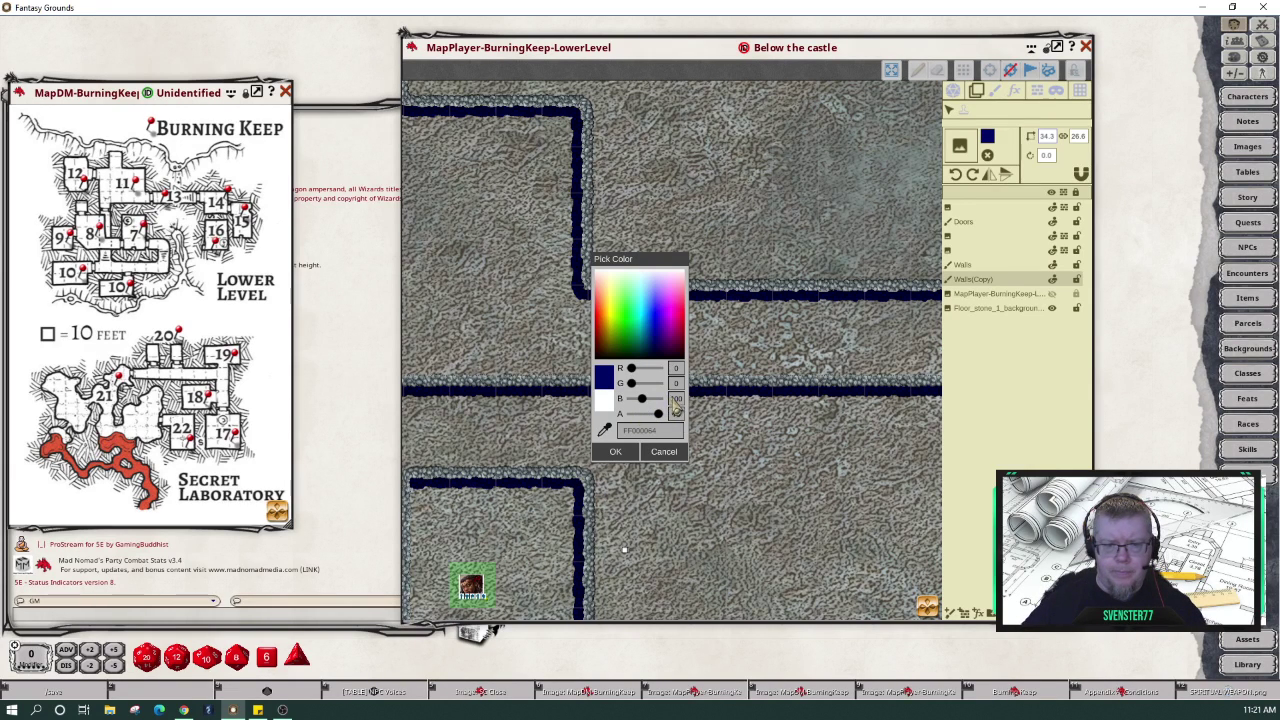
{"action": "type", "text": "75"}
{"action": "key", "text": "Return"}
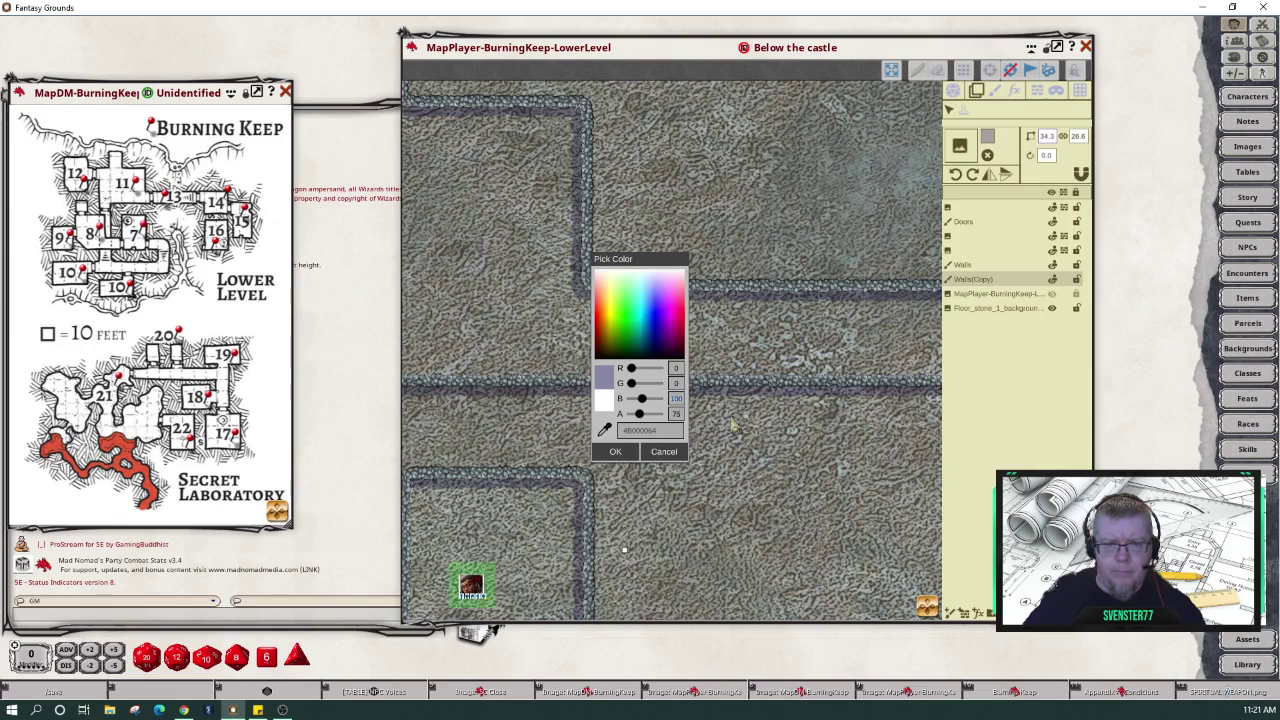
{"action": "left_click", "coordinate": [614, 452]}
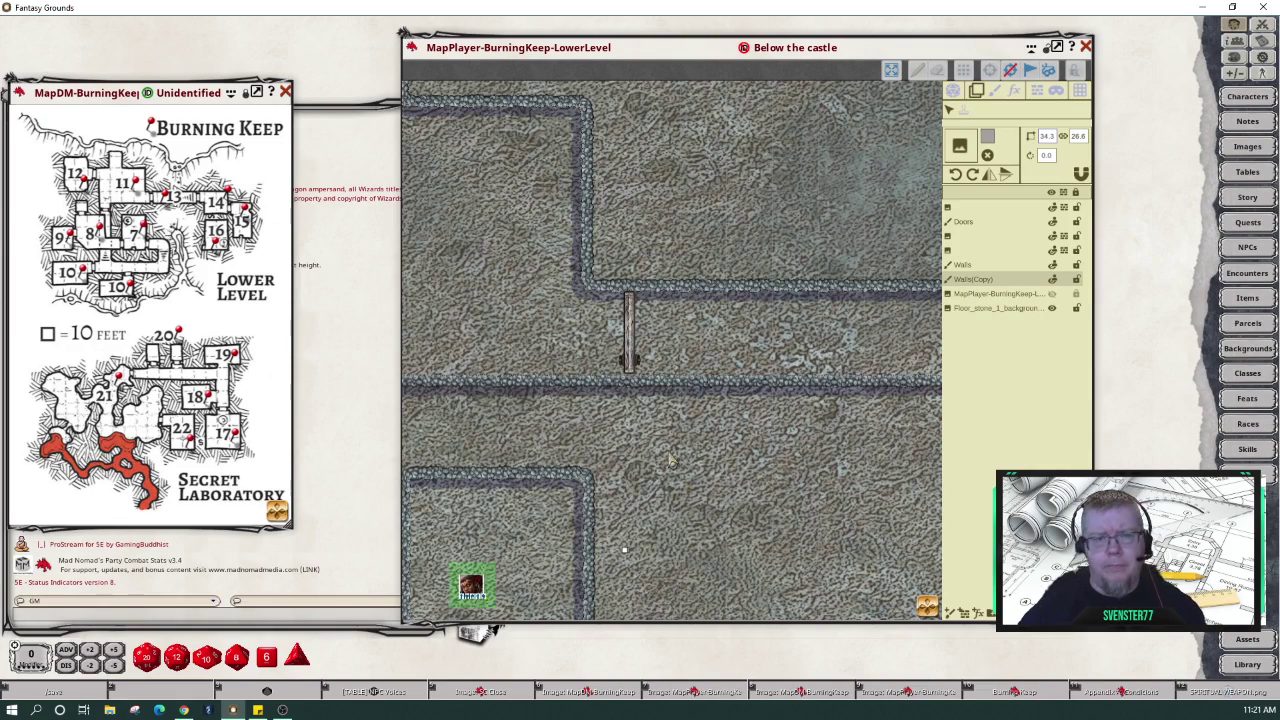
- Add an Adjust colors effect layer to the map
{"action": "scroll", "coordinate": [670, 458], "scroll_direction": "down", "scroll_amount": 4}
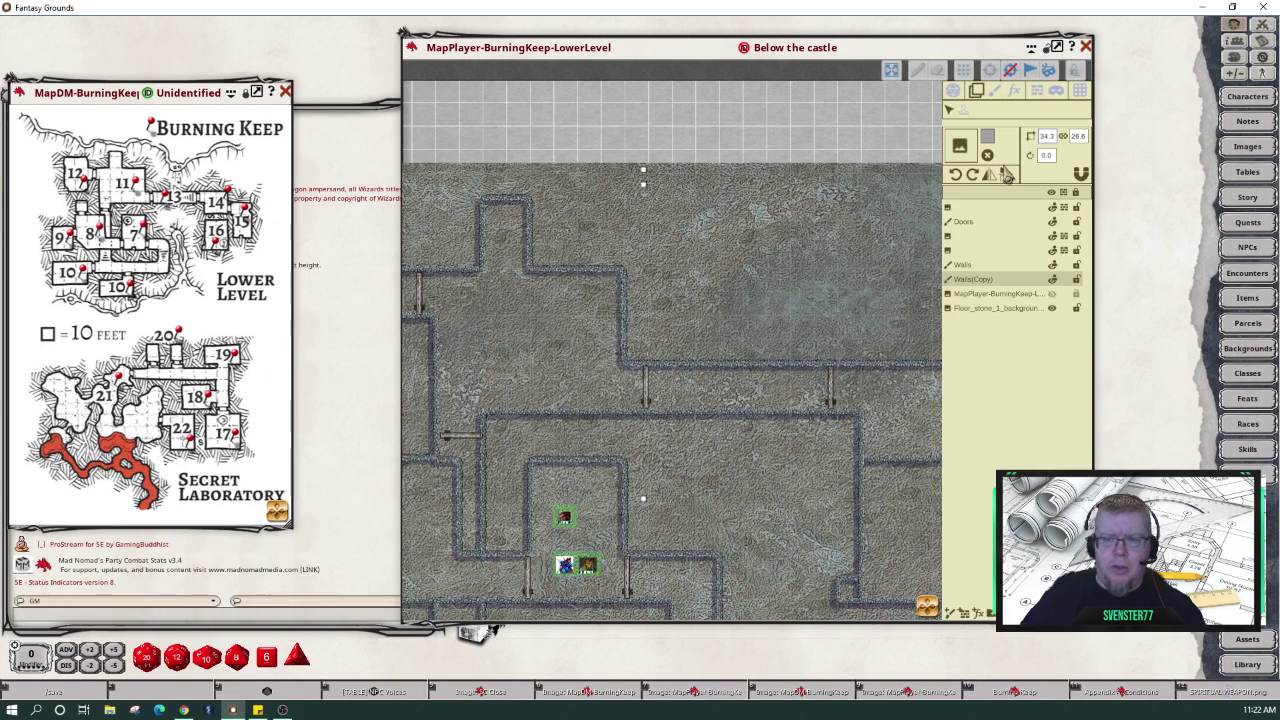
{"action": "left_click", "coordinate": [1019, 93]}
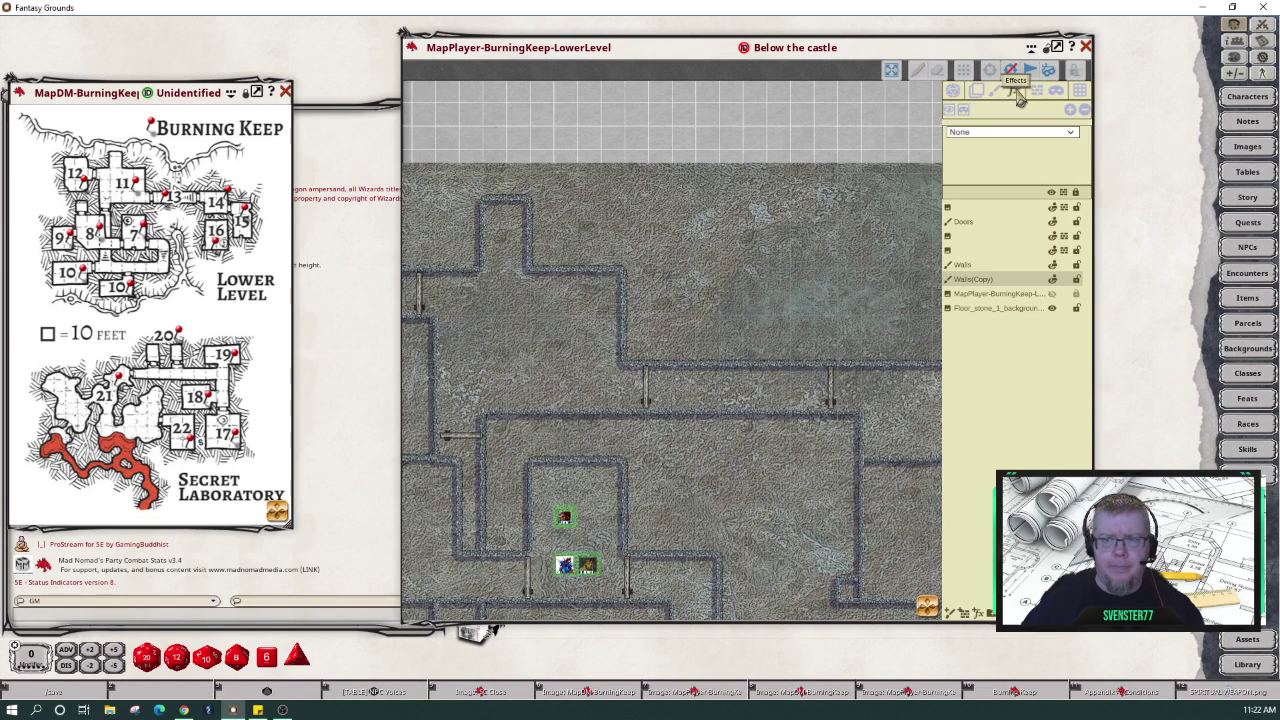
{"action": "left_click", "coordinate": [1072, 133]}
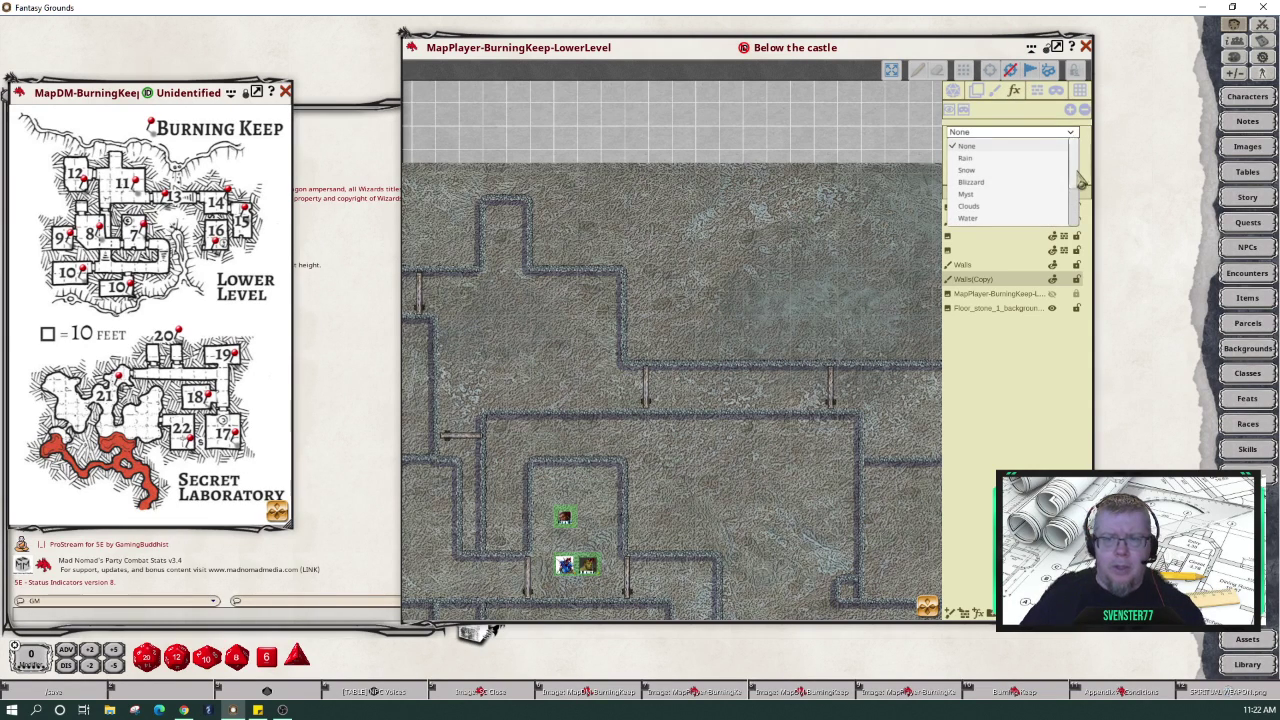
{"action": "left_click_drag", "start_coordinate": [1079, 182], "coordinate": [1080, 235]}
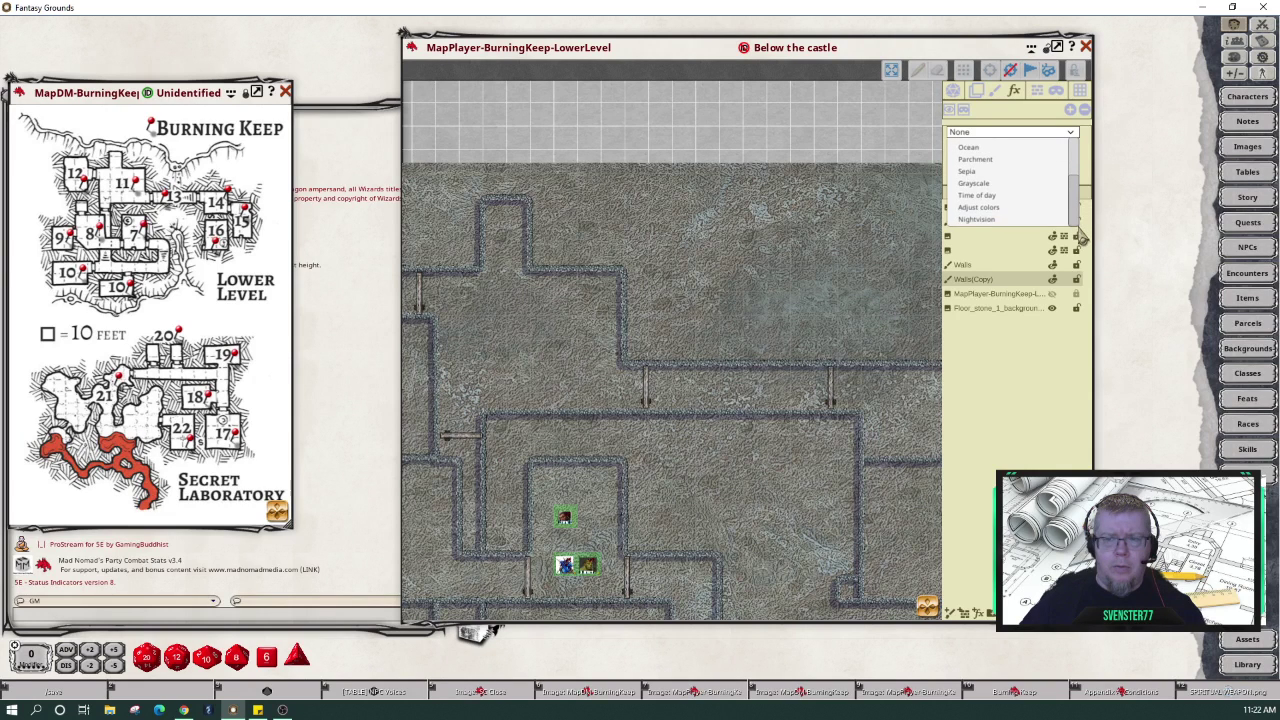
{"action": "left_click", "coordinate": [1014, 217]}
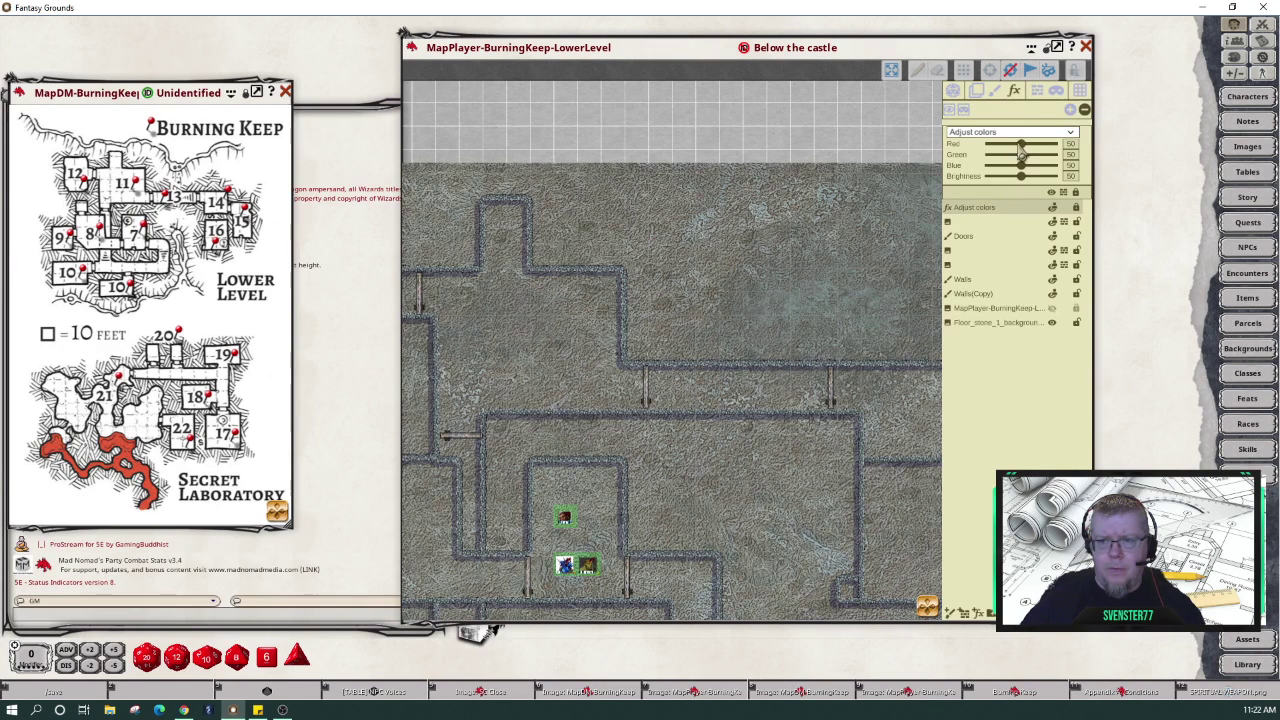
- Set the Adjust colors effect to red 0, green 0, blue 13 and brightness 96, and hide it across the whole map
{"action": "left_click_drag", "start_coordinate": [1020, 146], "coordinate": [1033, 188]}
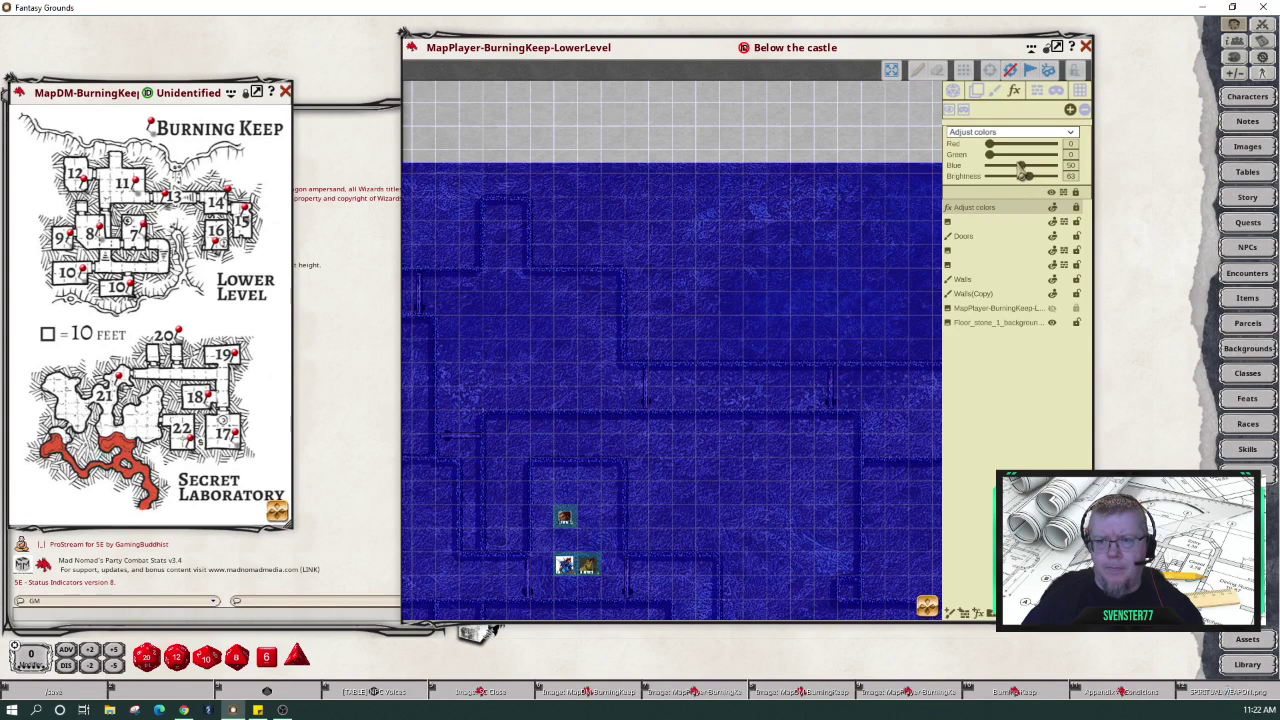
{"action": "left_click_drag", "start_coordinate": [1022, 172], "coordinate": [1009, 177]}
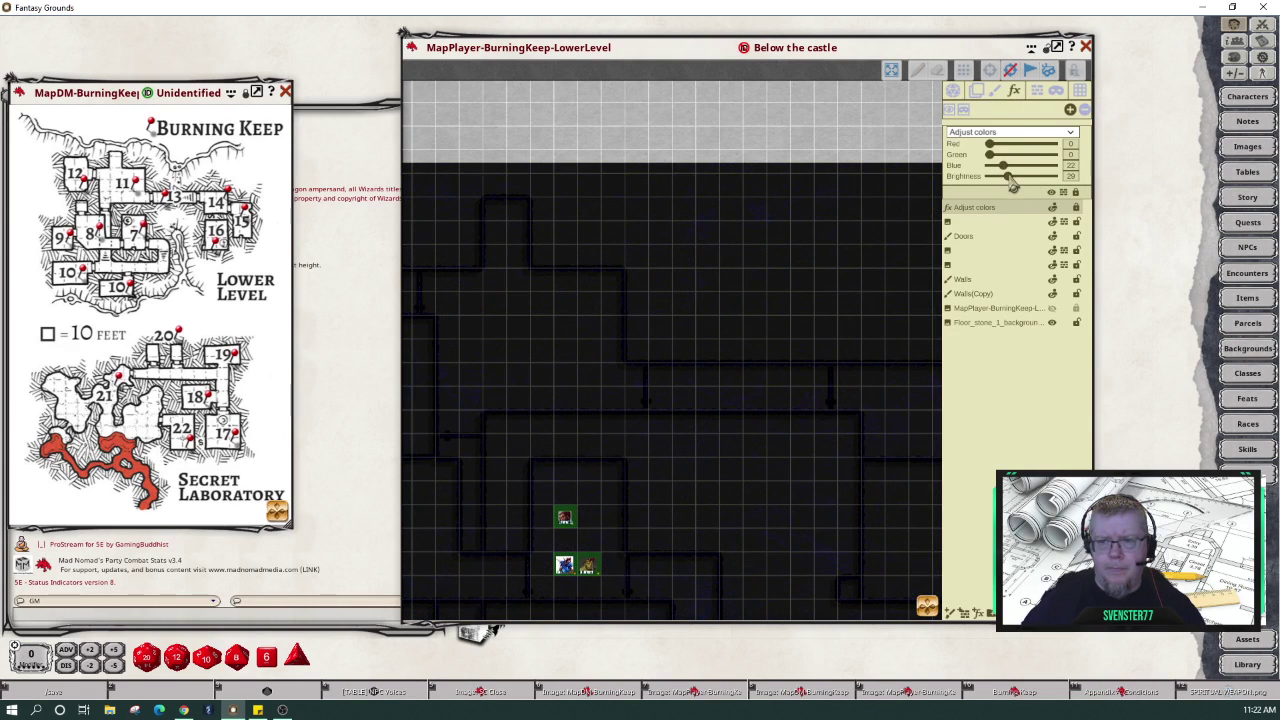
{"action": "left_click_drag", "start_coordinate": [1012, 186], "coordinate": [1056, 187]}
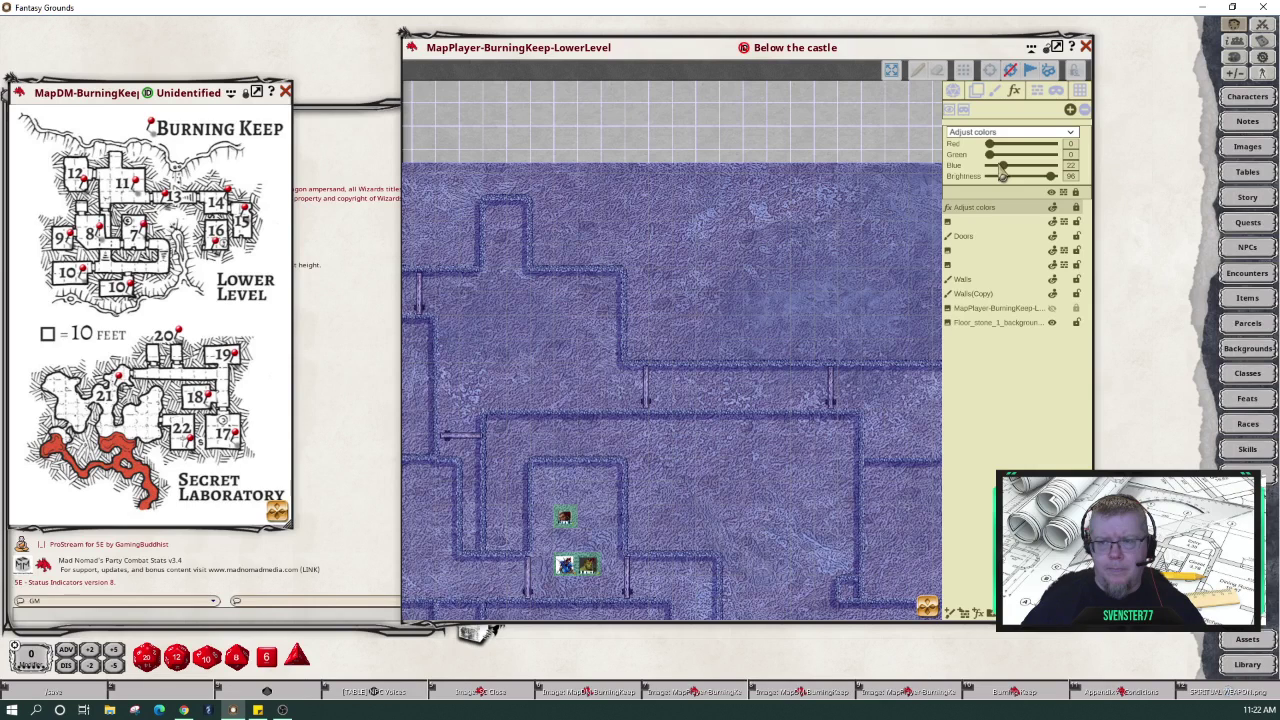
{"action": "left_click_drag", "start_coordinate": [1000, 175], "coordinate": [999, 175]}
{"action": "left_click", "coordinate": [1085, 119]}
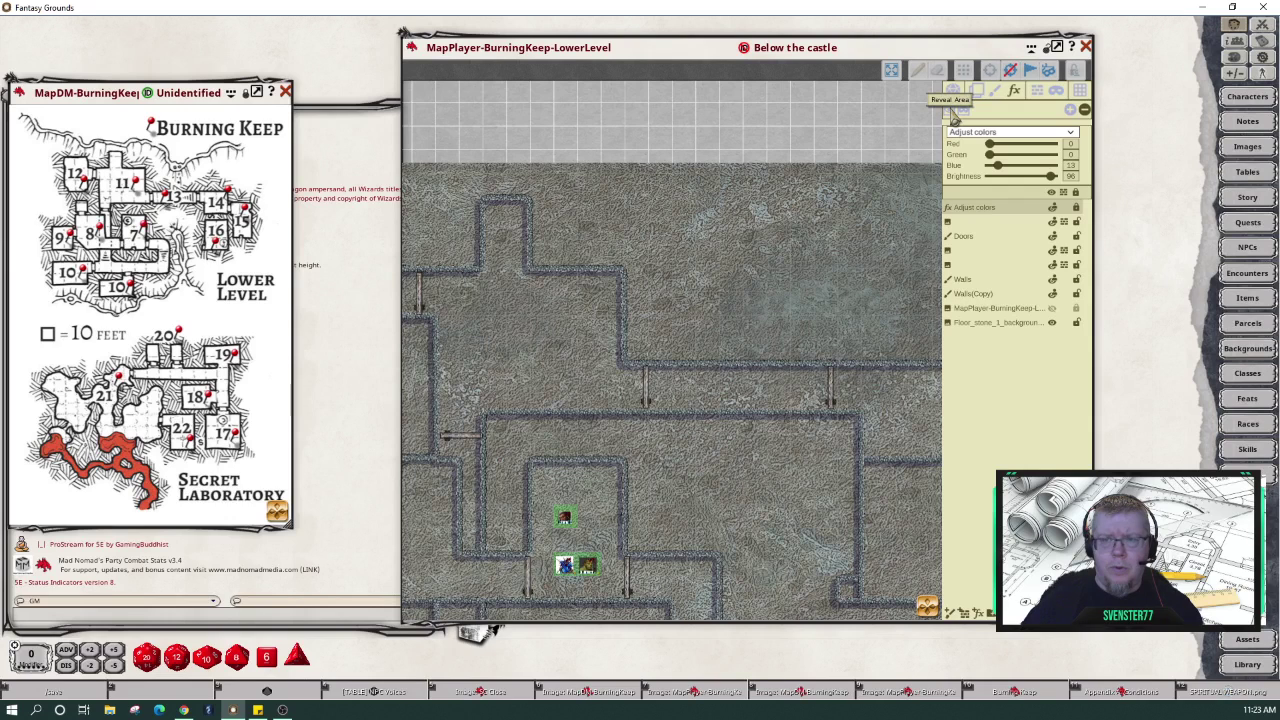
- Reveal the Adjust colors effect as shadow along the map's upper walls, with blue set to 0 and brightness to 91
{"action": "left_click", "coordinate": [952, 112]}
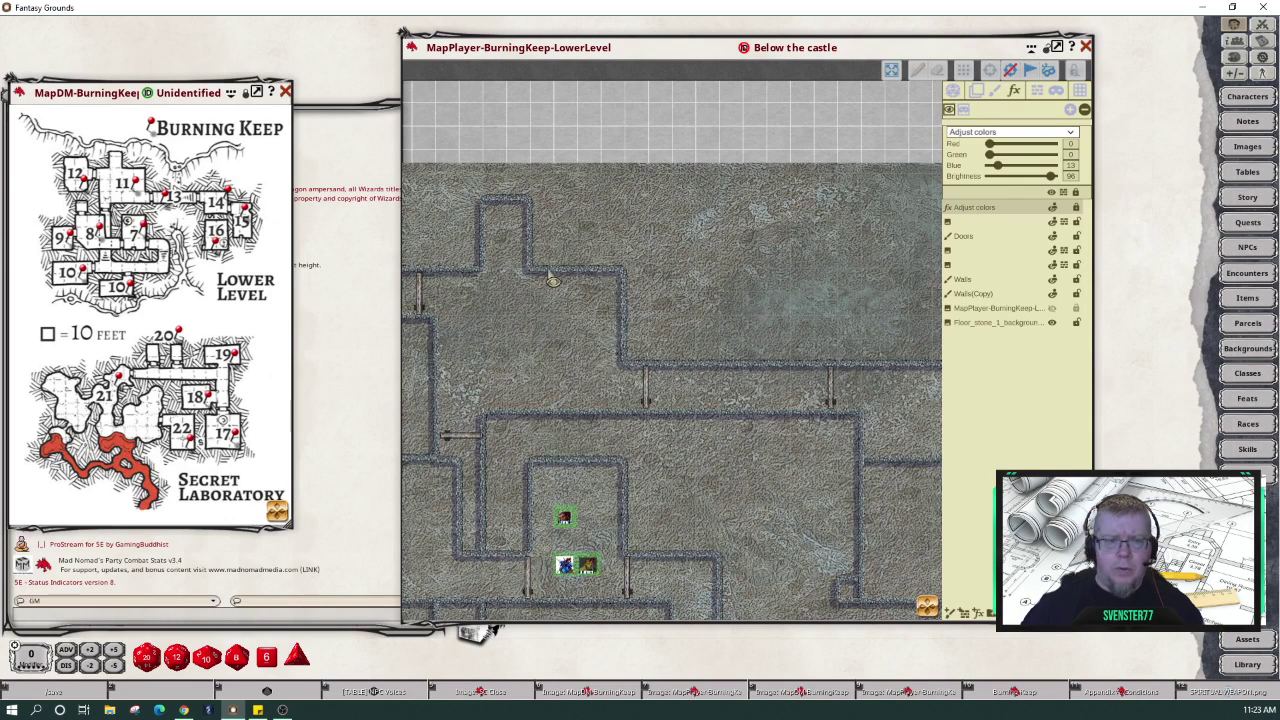
{"action": "left_click_drag", "start_coordinate": [531, 270], "coordinate": [621, 283]}
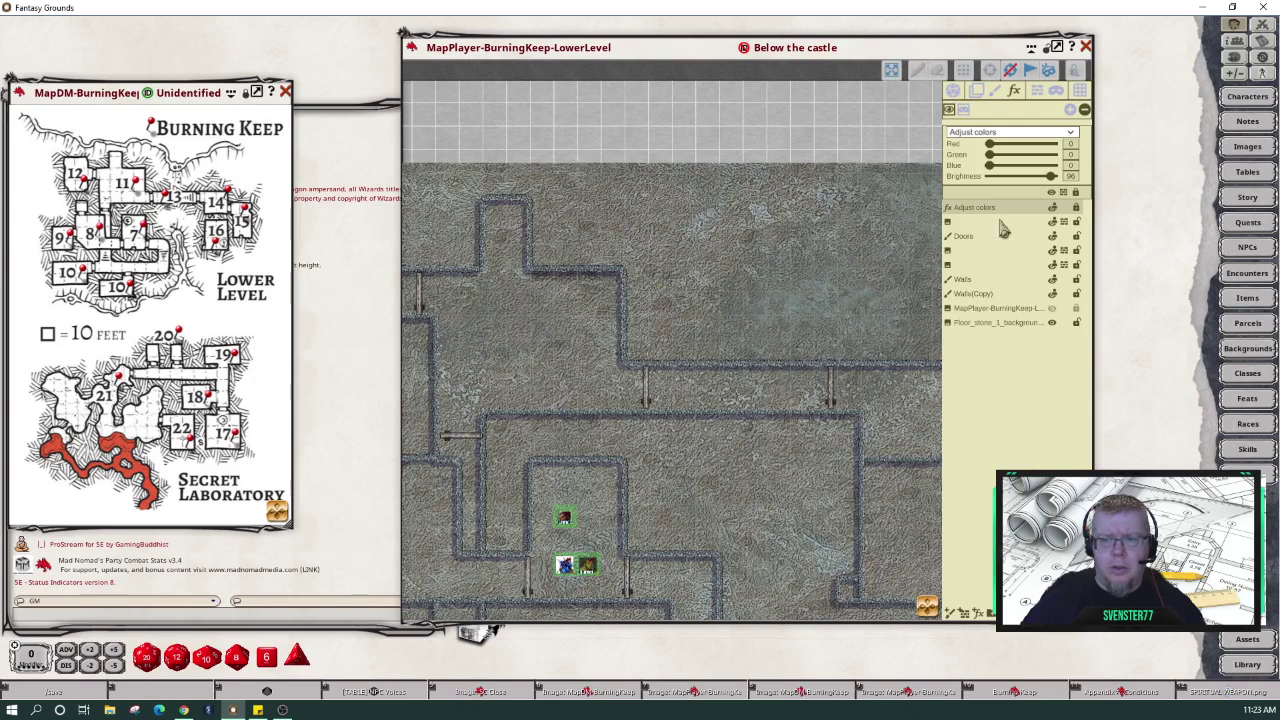
{"action": "left_click_drag", "start_coordinate": [1050, 177], "coordinate": [1050, 180]}
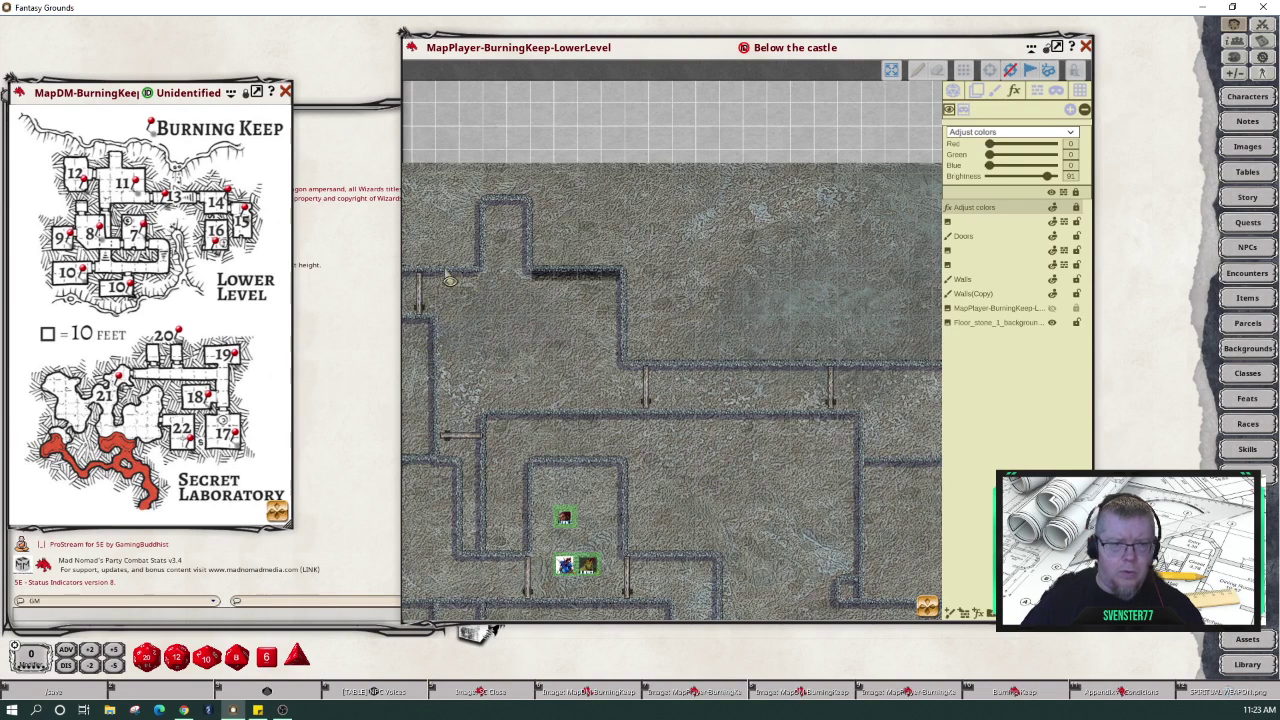
{"action": "left_click_drag", "start_coordinate": [435, 288], "coordinate": [480, 280]}
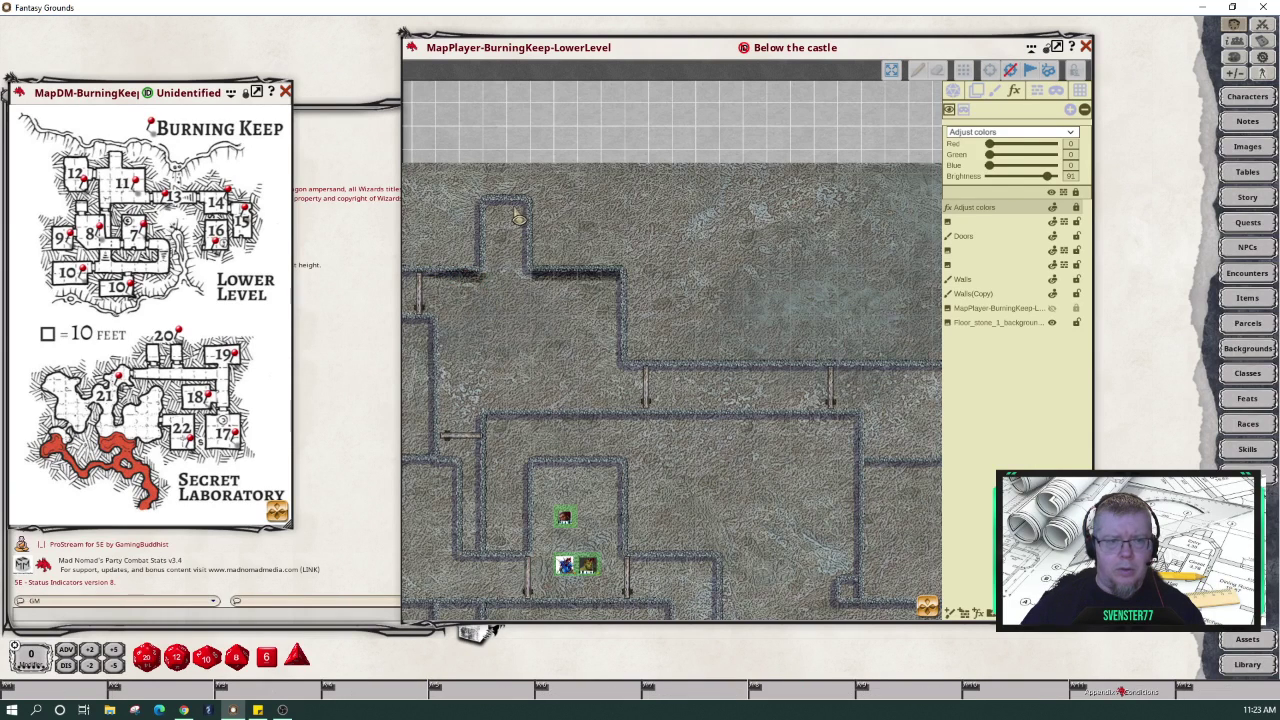
{"action": "mouse_move", "coordinate": [487, 207]}
{"action": "left_mouse_down"}
{"action": "mouse_move", "coordinate": [517, 218]}
{"action": "mouse_move", "coordinate": [527, 204]}
{"action": "mouse_move", "coordinate": [488, 207]}
{"action": "mouse_move", "coordinate": [520, 222]}
{"action": "mouse_move", "coordinate": [519, 278]}
{"action": "mouse_move", "coordinate": [522, 212]}
{"action": "left_mouse_up"}
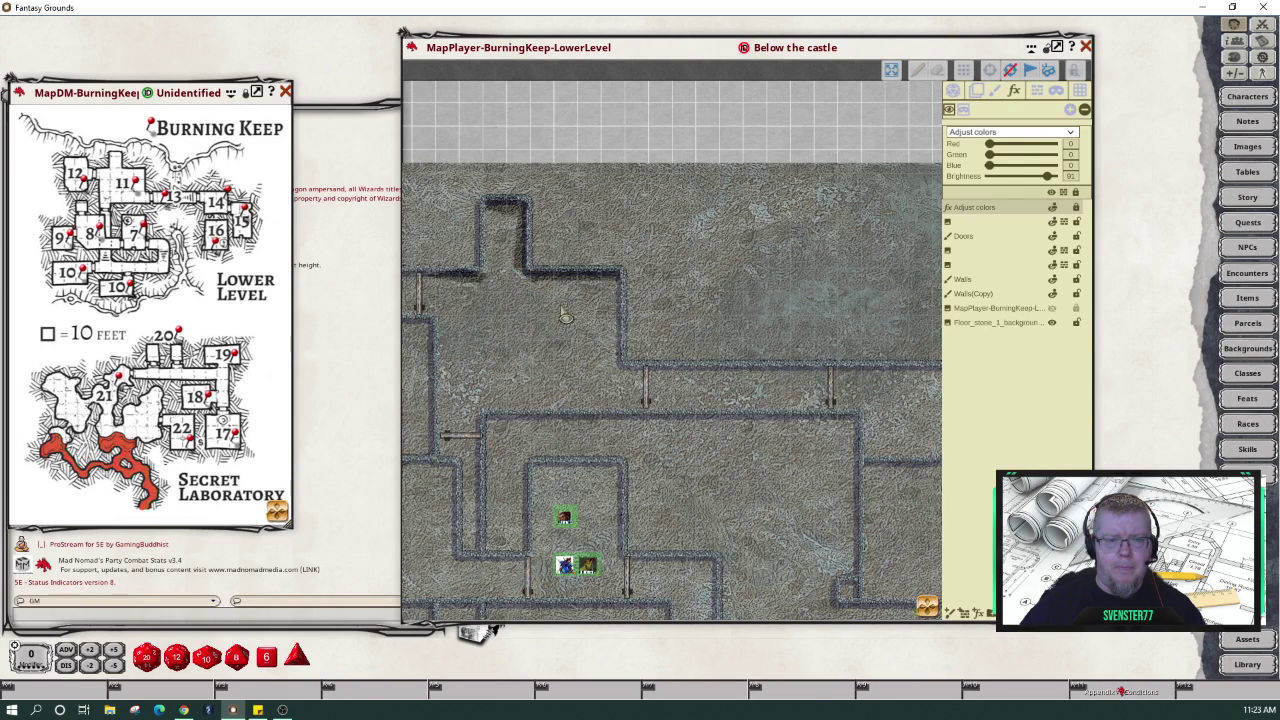
{"action": "mouse_move", "coordinate": [611, 286]}
{"action": "left_mouse_down"}
{"action": "mouse_move", "coordinate": [624, 372]}
{"action": "mouse_move", "coordinate": [623, 280]}
{"action": "left_mouse_up"}
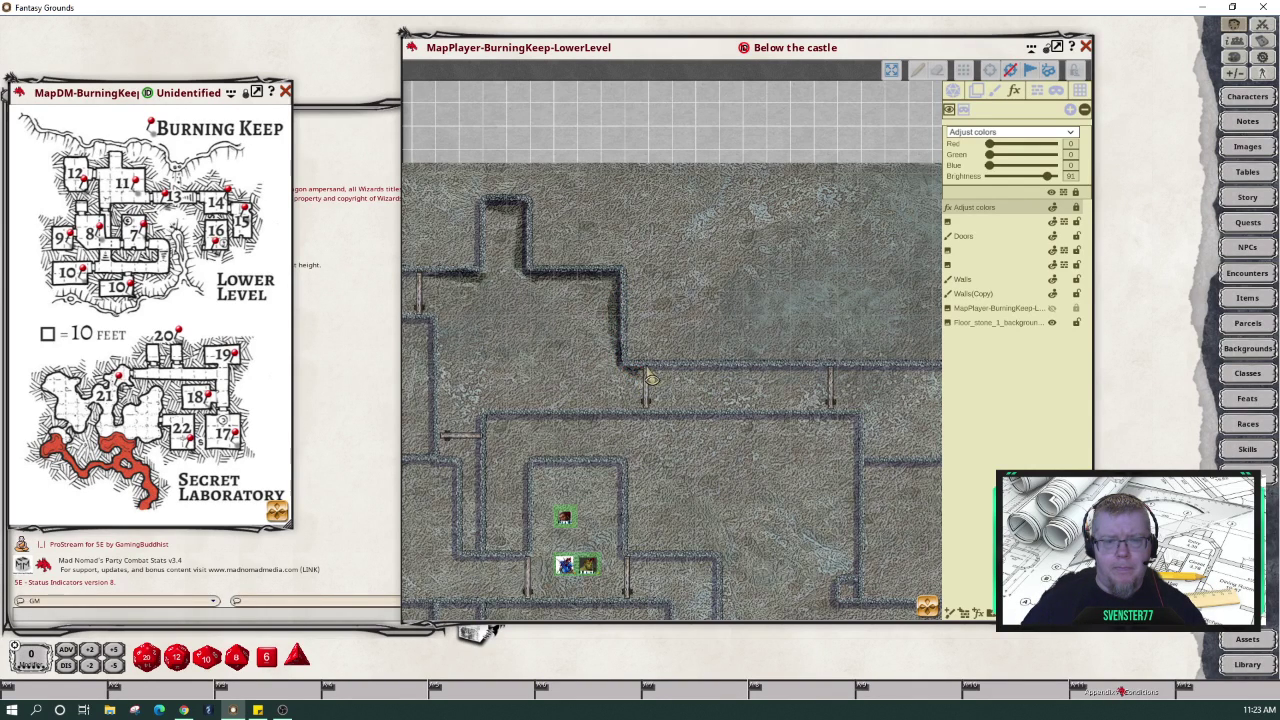
{"action": "mouse_move", "coordinate": [646, 383]}
{"action": "left_mouse_down"}
{"action": "mouse_move", "coordinate": [644, 422]}
{"action": "mouse_move", "coordinate": [650, 380]}
{"action": "mouse_move", "coordinate": [833, 383]}
{"action": "mouse_move", "coordinate": [822, 373]}
{"action": "left_mouse_up"}
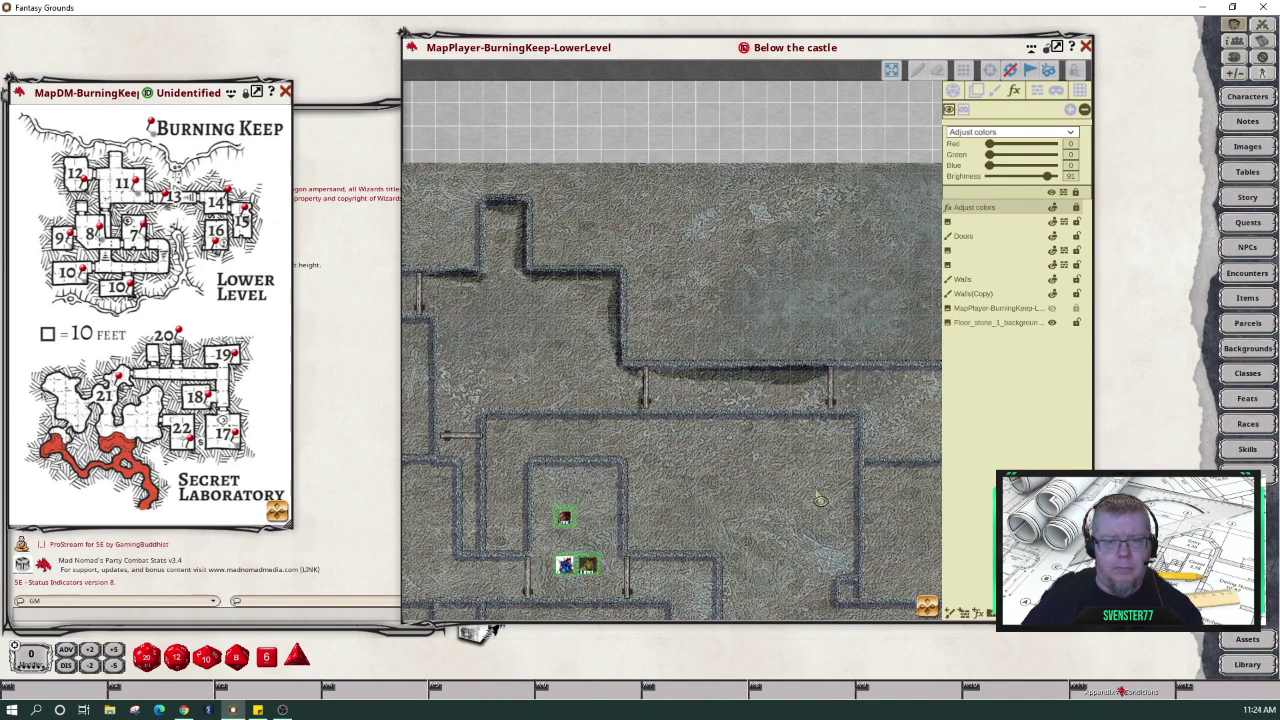
- Delete the Adjust colors effect layer and return from effect editing to token play mode
{"action": "scroll", "coordinate": [728, 478], "scroll_direction": "down", "scroll_amount": 4}
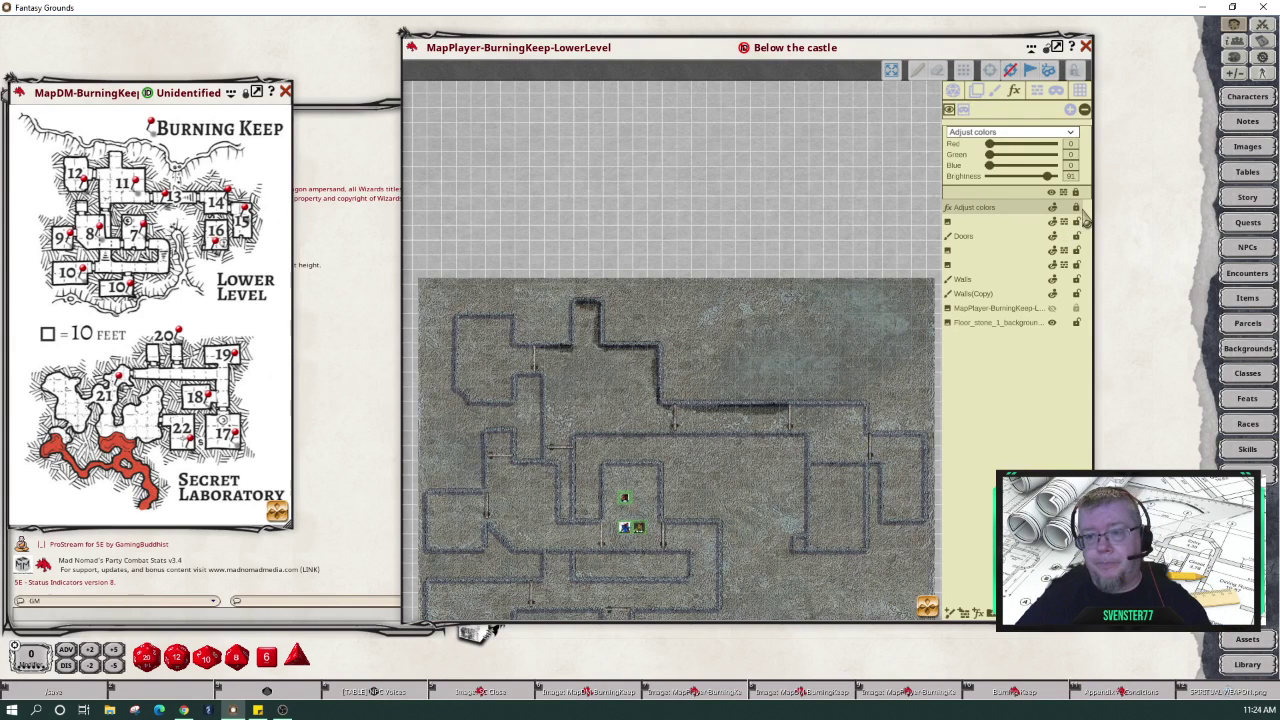
{"action": "key", "text": "Delete"}
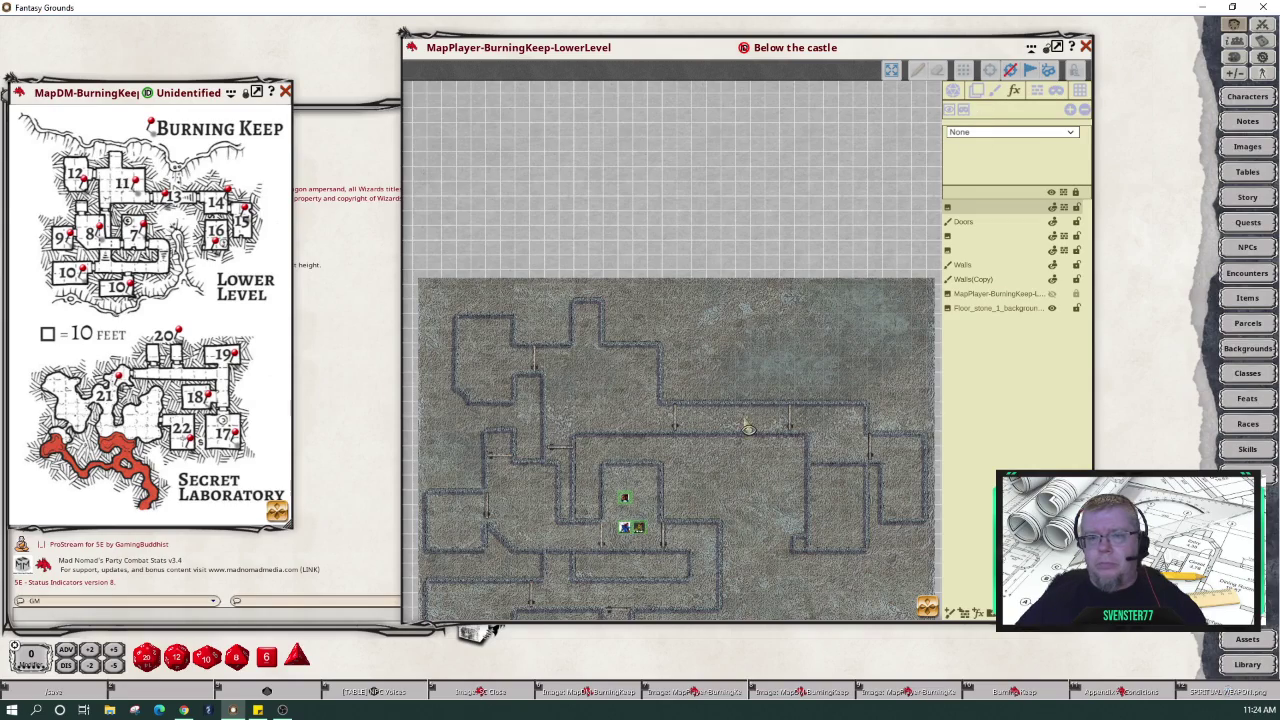
{"action": "scroll", "coordinate": [719, 448], "scroll_direction": "up", "scroll_amount": 5}
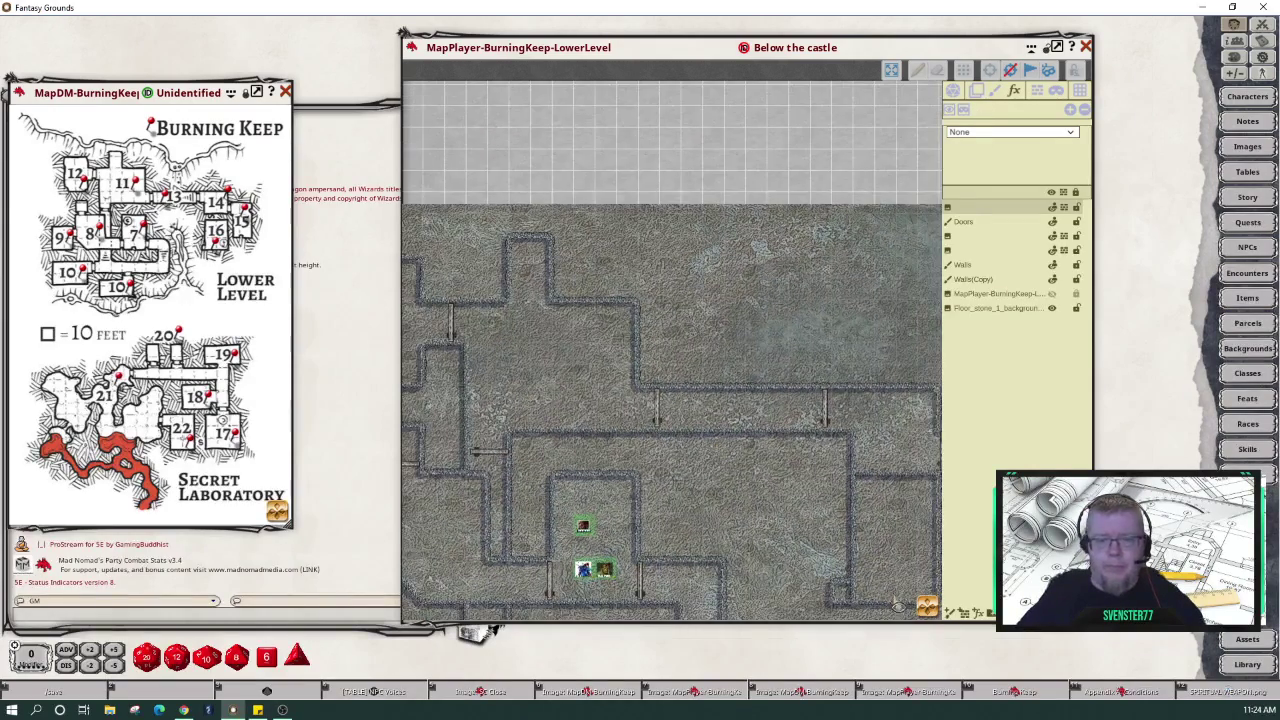
{"action": "left_click_drag", "start_coordinate": [927, 608], "coordinate": [930, 645]}
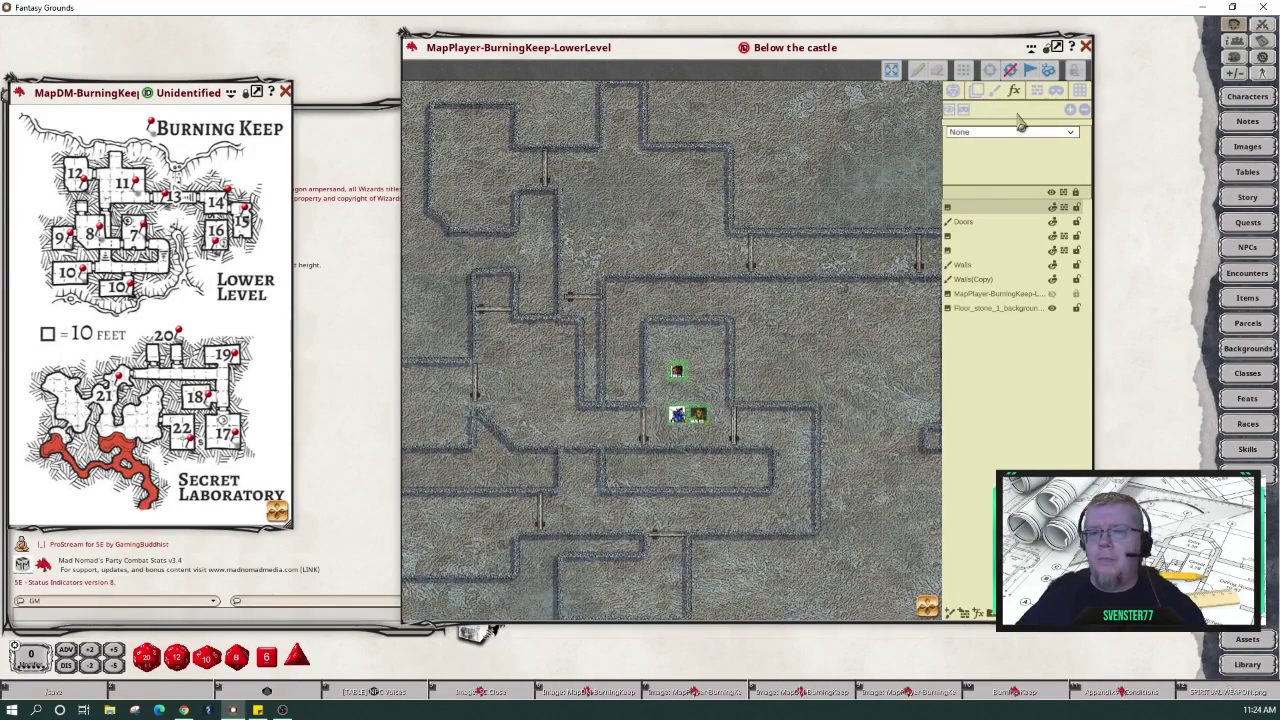
{"action": "left_click", "coordinate": [953, 93]}
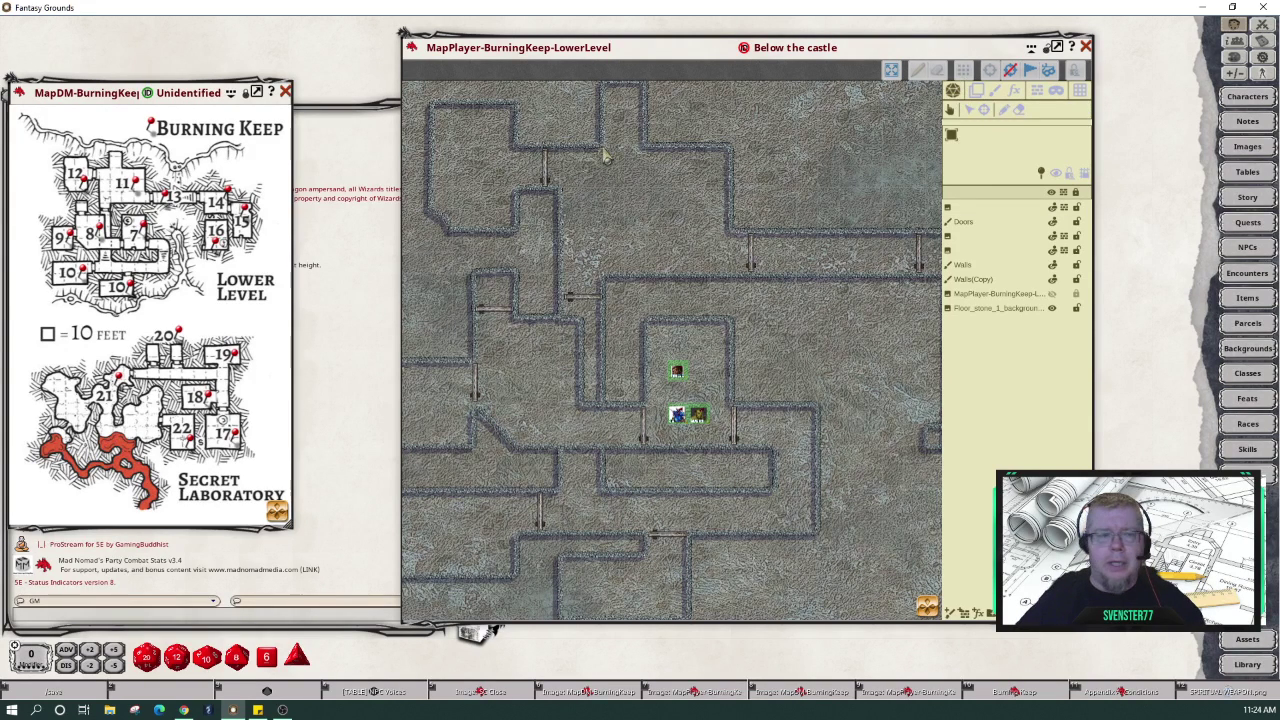
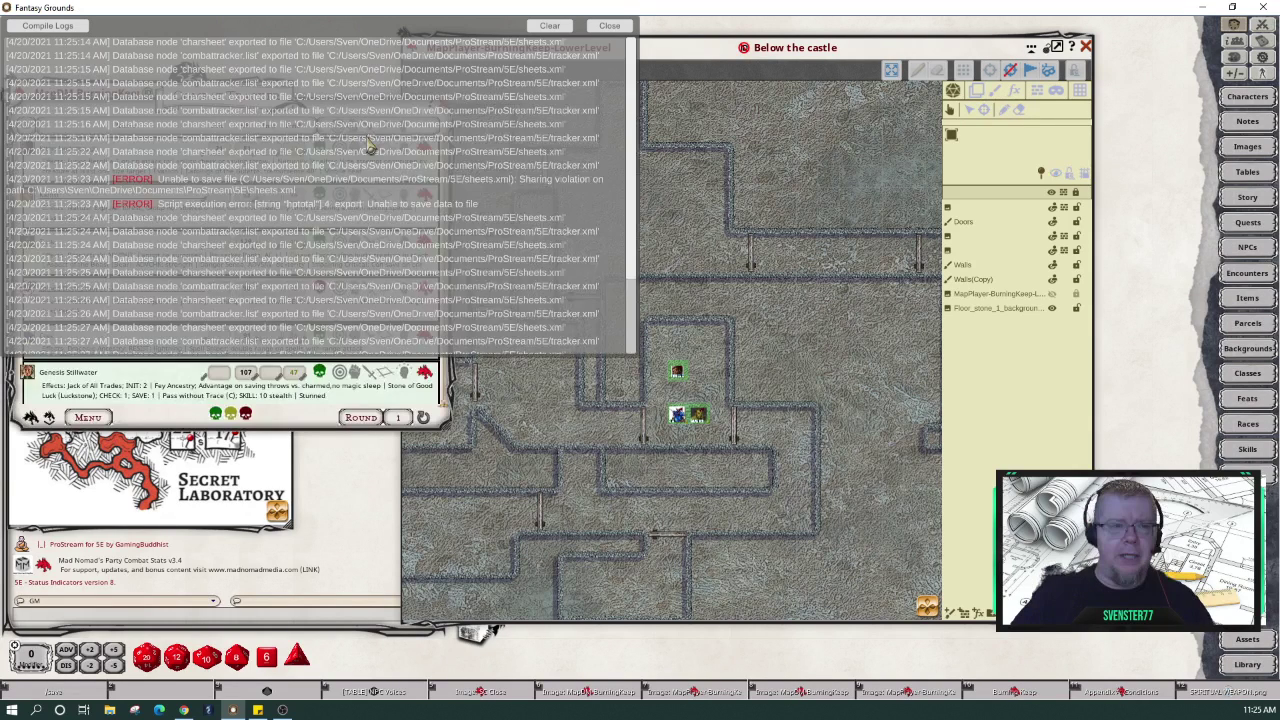
- Clear and close the console log, and delete Spined Devil Scout (15) from the combat tracker
{"action": "left_click", "coordinate": [553, 27]}
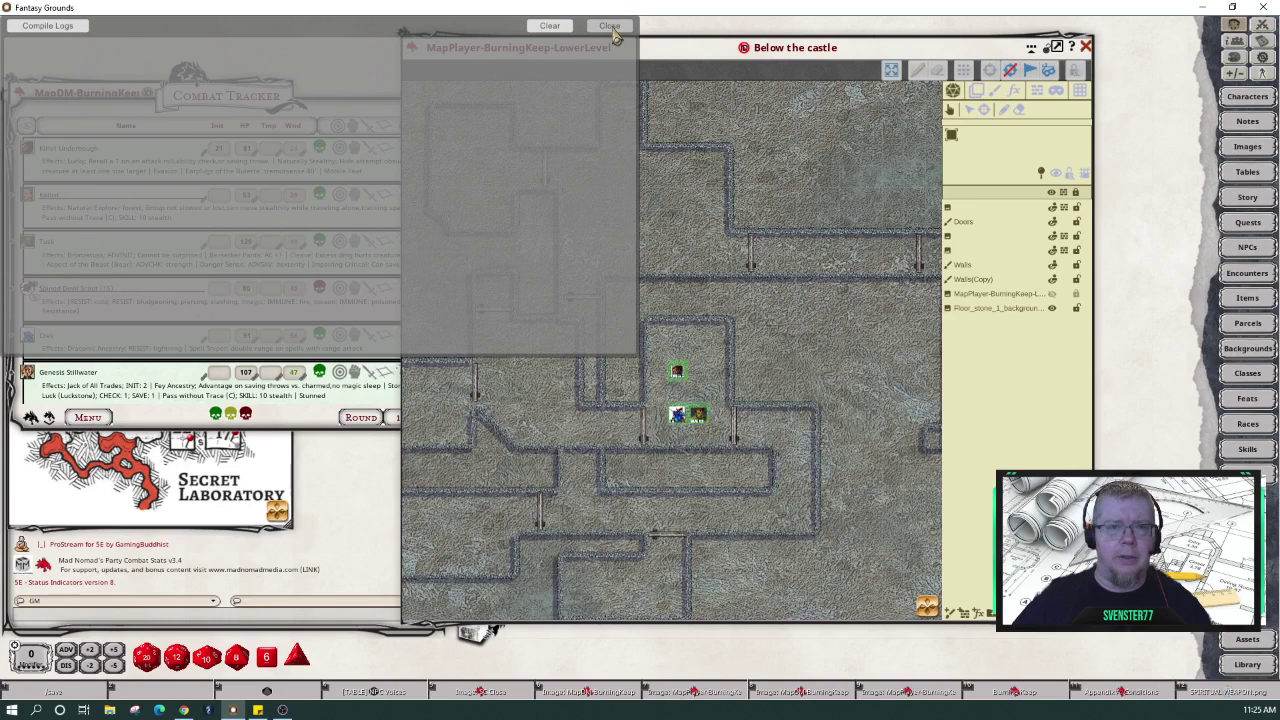
{"action": "left_click", "coordinate": [611, 27]}
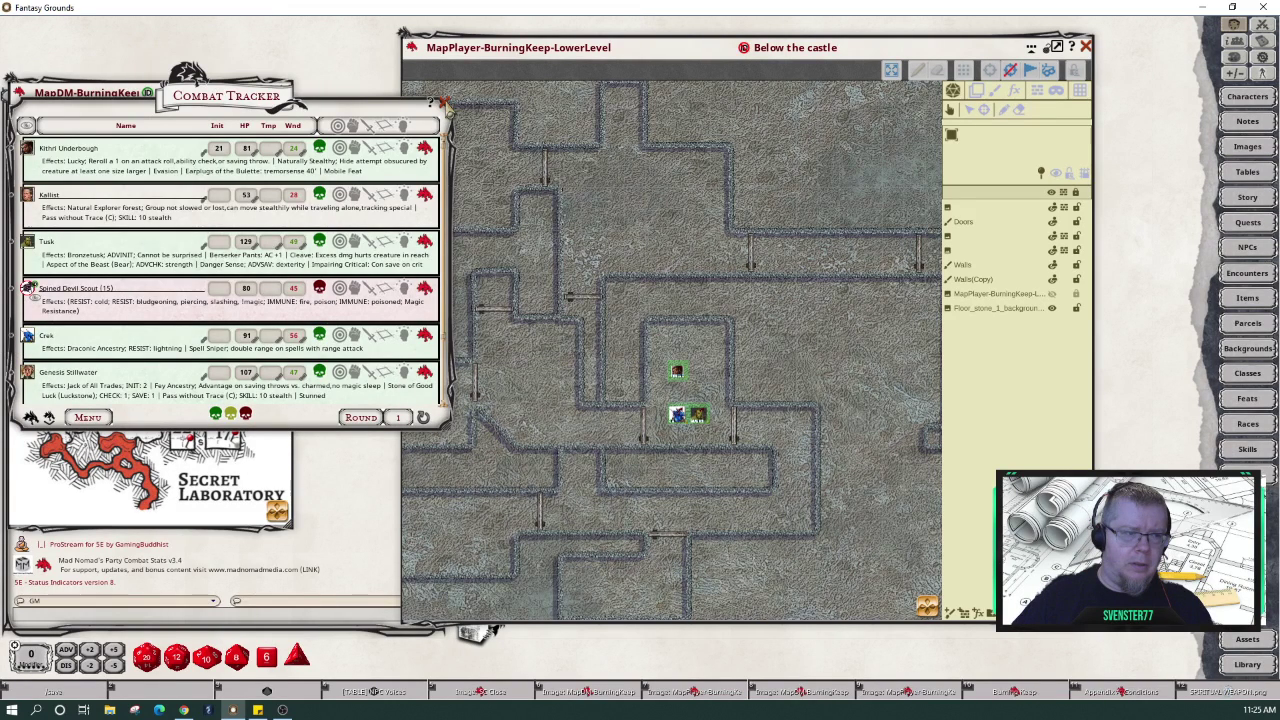
{"action": "scroll", "coordinate": [160, 305], "scroll_direction": "down", "scroll_amount": 1}
{"action": "scroll", "coordinate": [160, 305], "scroll_direction": "down", "scroll_amount": 1}
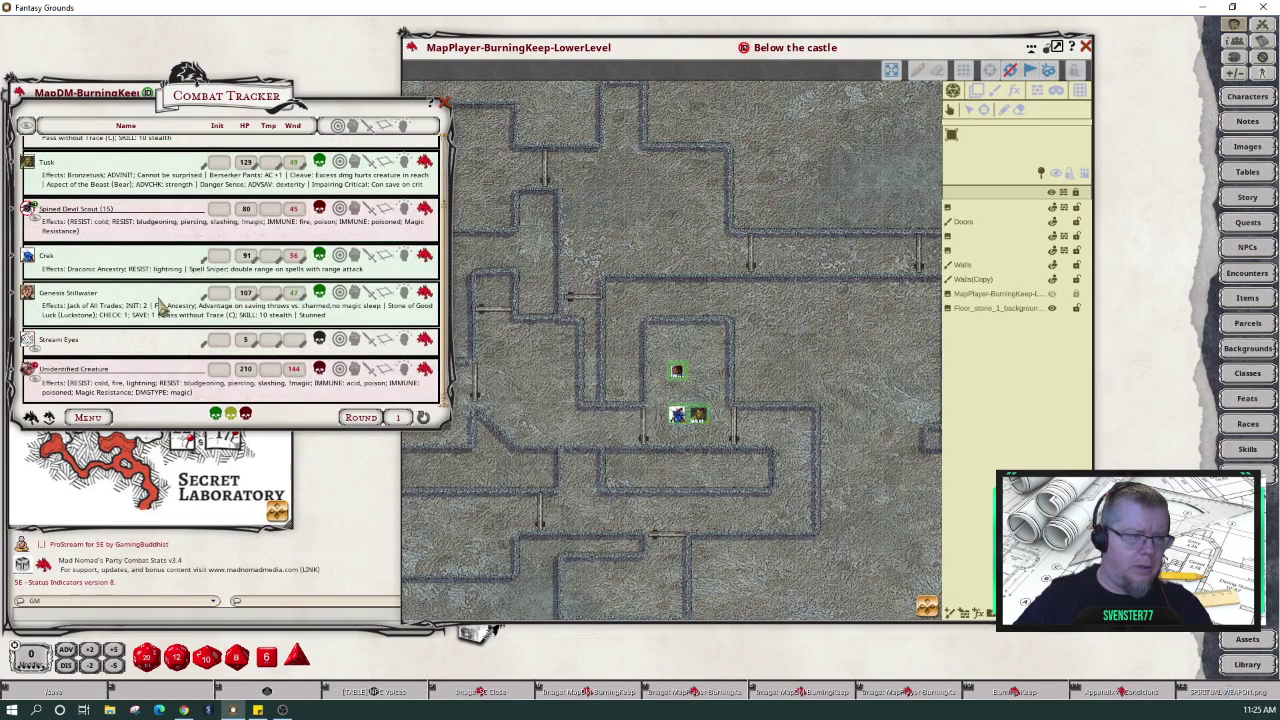
{"action": "scroll", "coordinate": [161, 305], "scroll_direction": "up", "scroll_amount": 2}
{"action": "scroll", "coordinate": [152, 293], "scroll_direction": "down", "scroll_amount": 2}
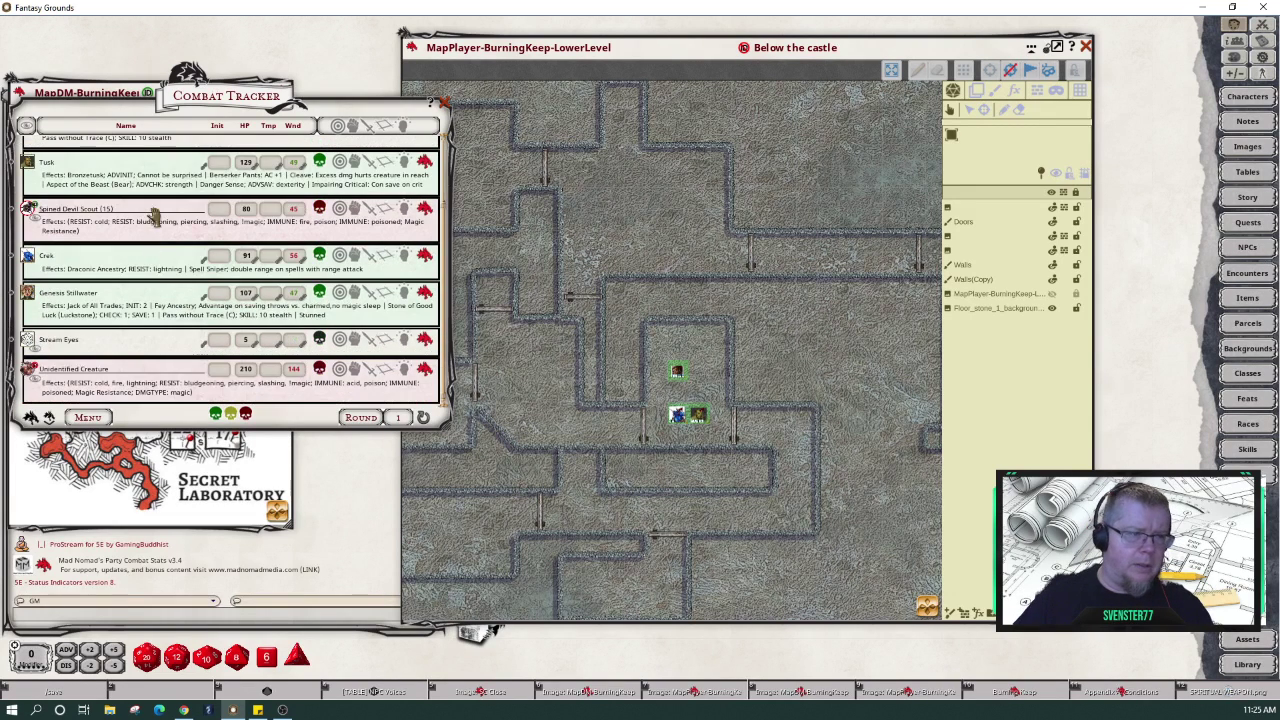
{"action": "right_click", "coordinate": [155, 218]}
{"action": "left_click", "coordinate": [115, 243]}
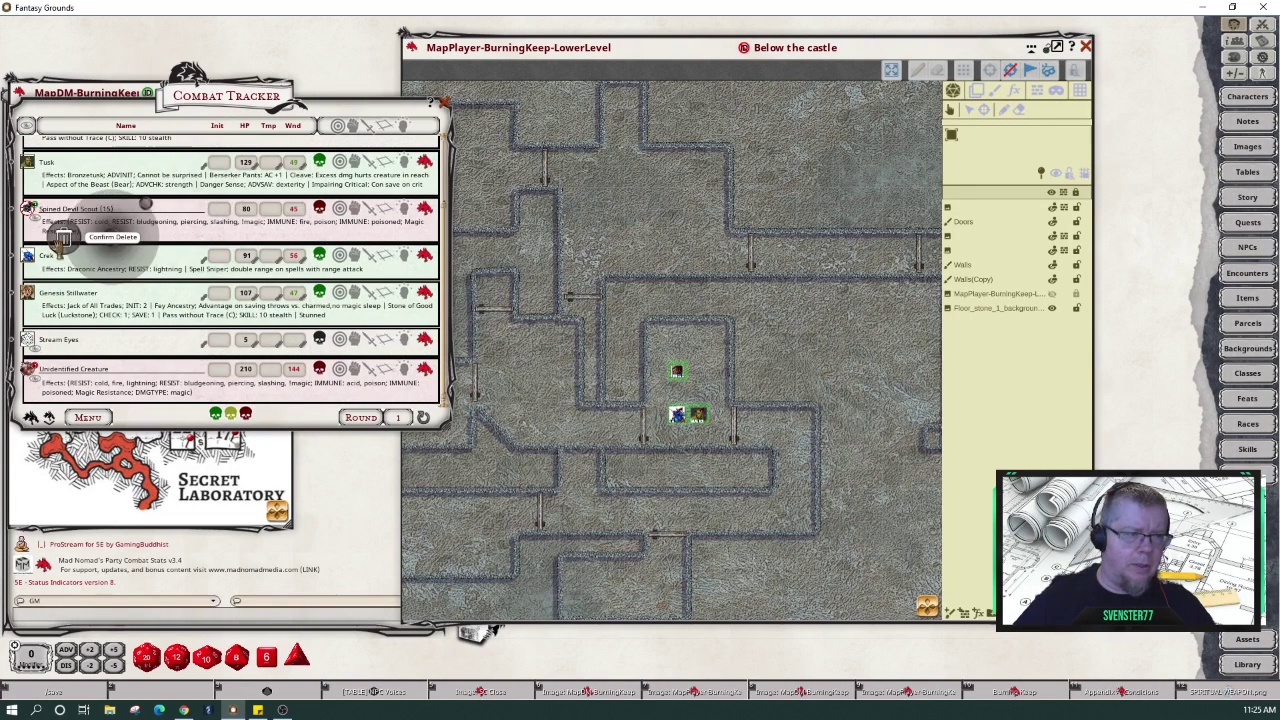
{"action": "left_click", "coordinate": [62, 238]}
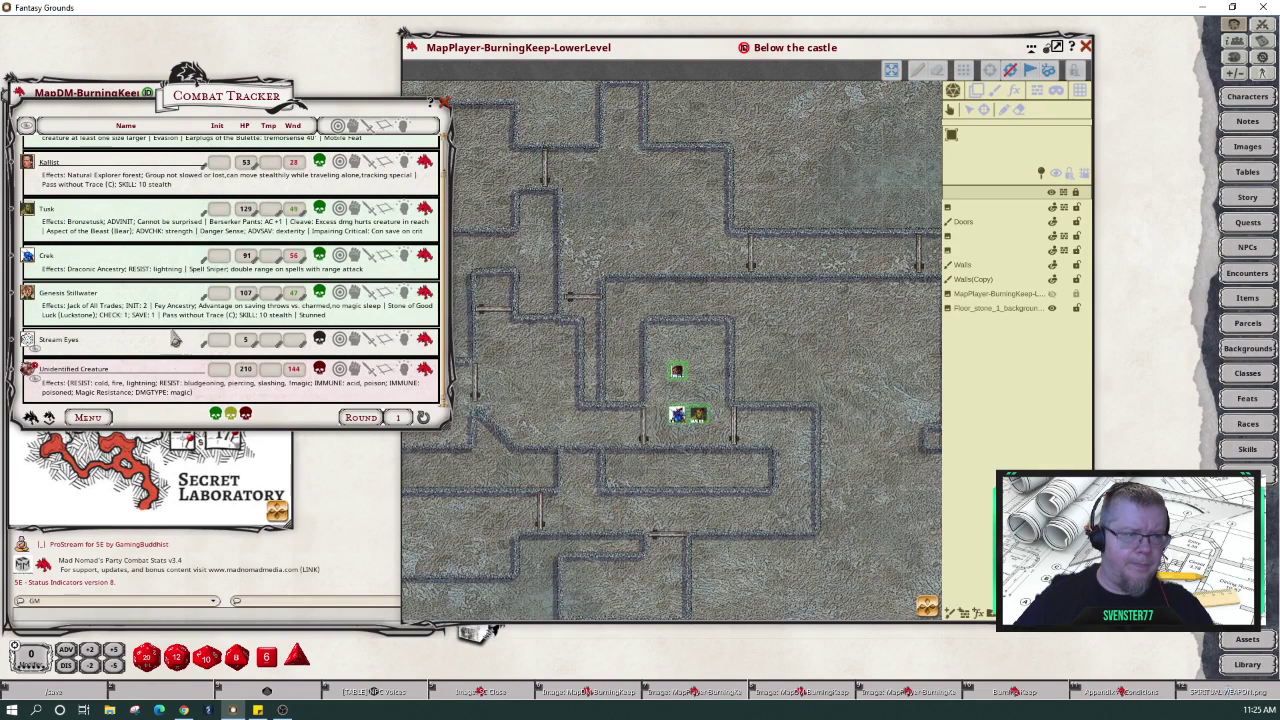
- Delete the Unidentified Creature entry from the combat tracker and close the tracker
{"action": "right_click", "coordinate": [175, 384]}
{"action": "left_click", "coordinate": [135, 412]}
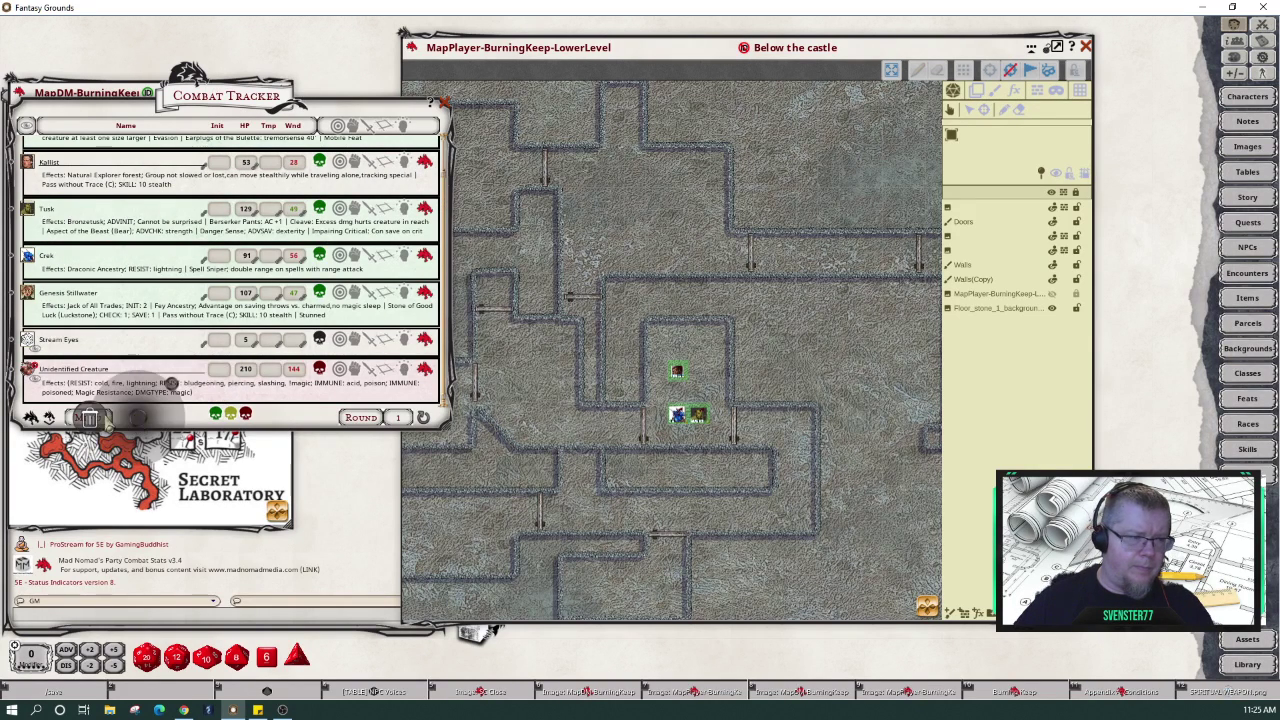
{"action": "left_click", "coordinate": [89, 418]}
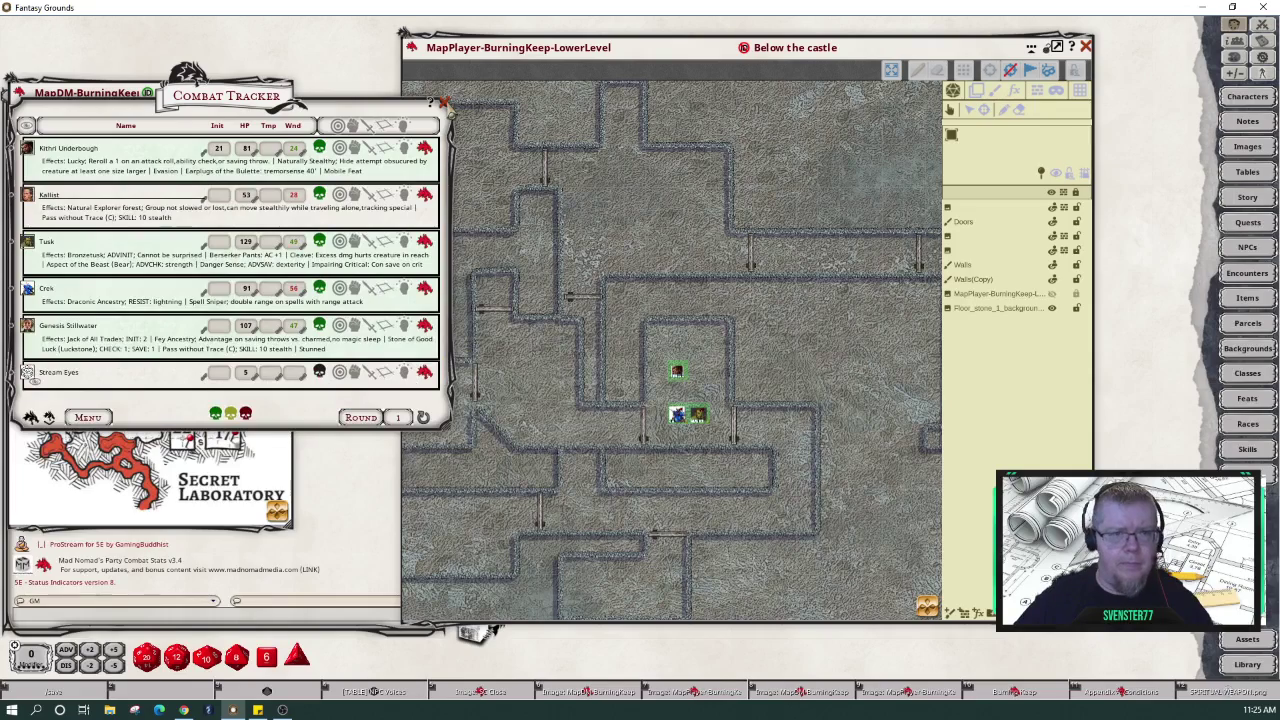
{"action": "left_click", "coordinate": [444, 103]}
- Enable line of sight on the map, and move the upper character token through the opened west door into the angled room
{"action": "scroll", "coordinate": [700, 398], "scroll_direction": "up", "scroll_amount": 2}
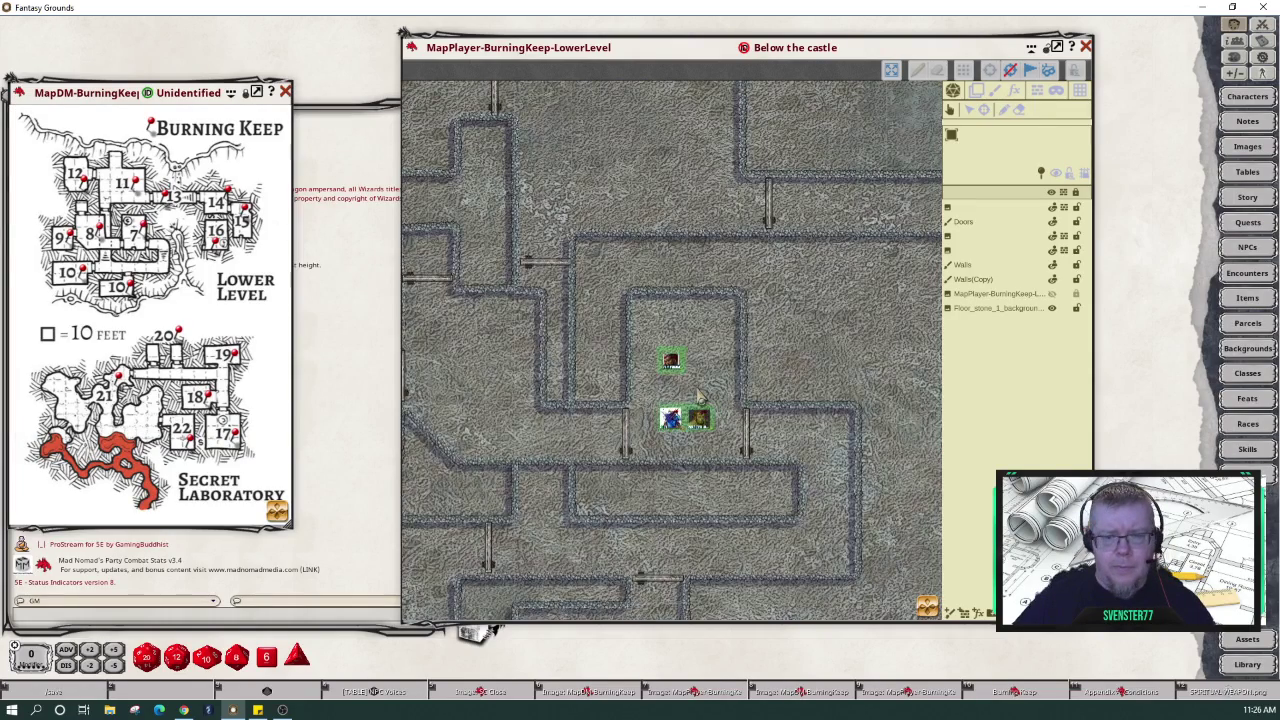
{"action": "scroll", "coordinate": [702, 395], "scroll_direction": "up", "scroll_amount": 1}
{"action": "left_click", "coordinate": [1056, 173]}
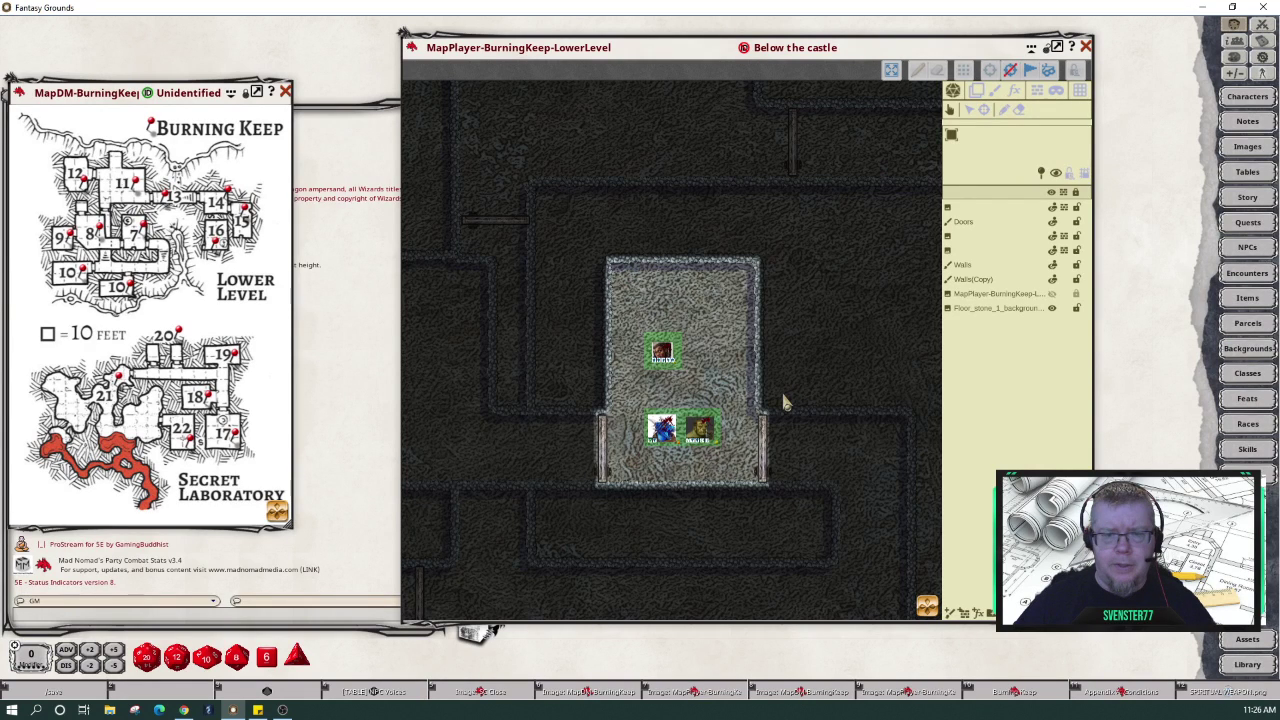
{"action": "double_click", "coordinate": [603, 450]}
{"action": "left_click_drag", "start_coordinate": [628, 458], "coordinate": [770, 460]}
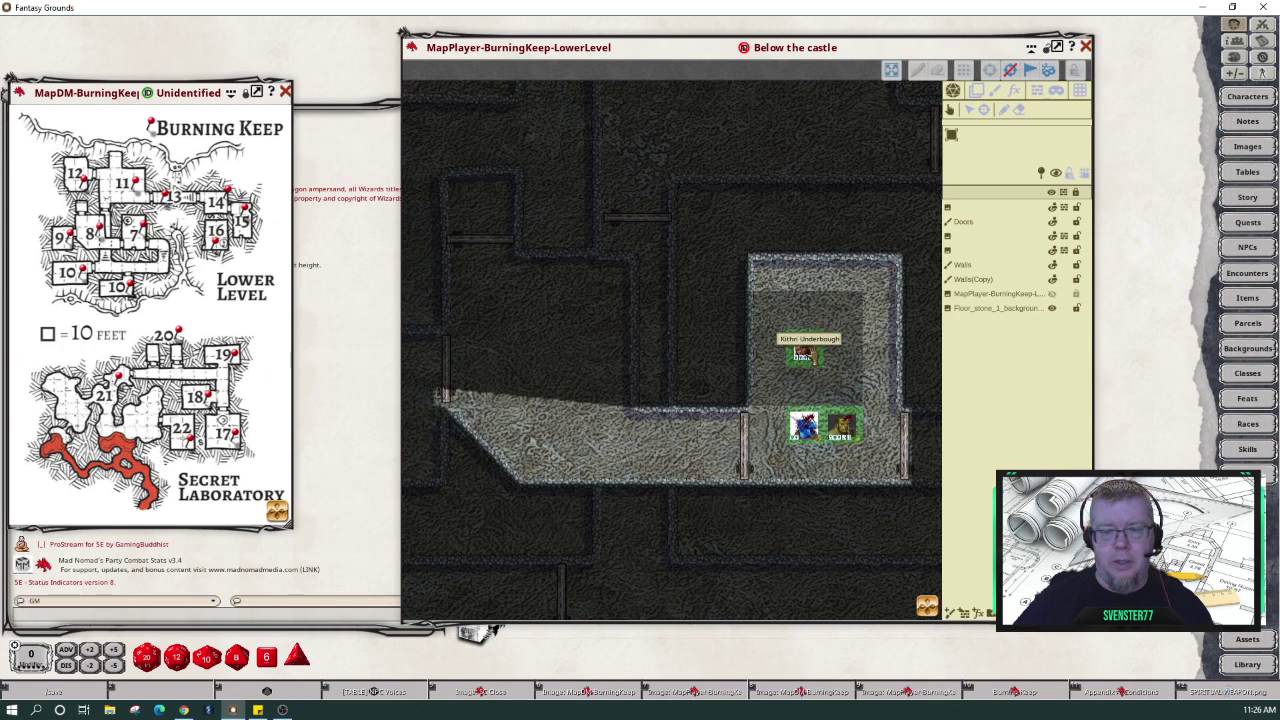
{"action": "left_click_drag", "start_coordinate": [803, 354], "coordinate": [576, 336]}
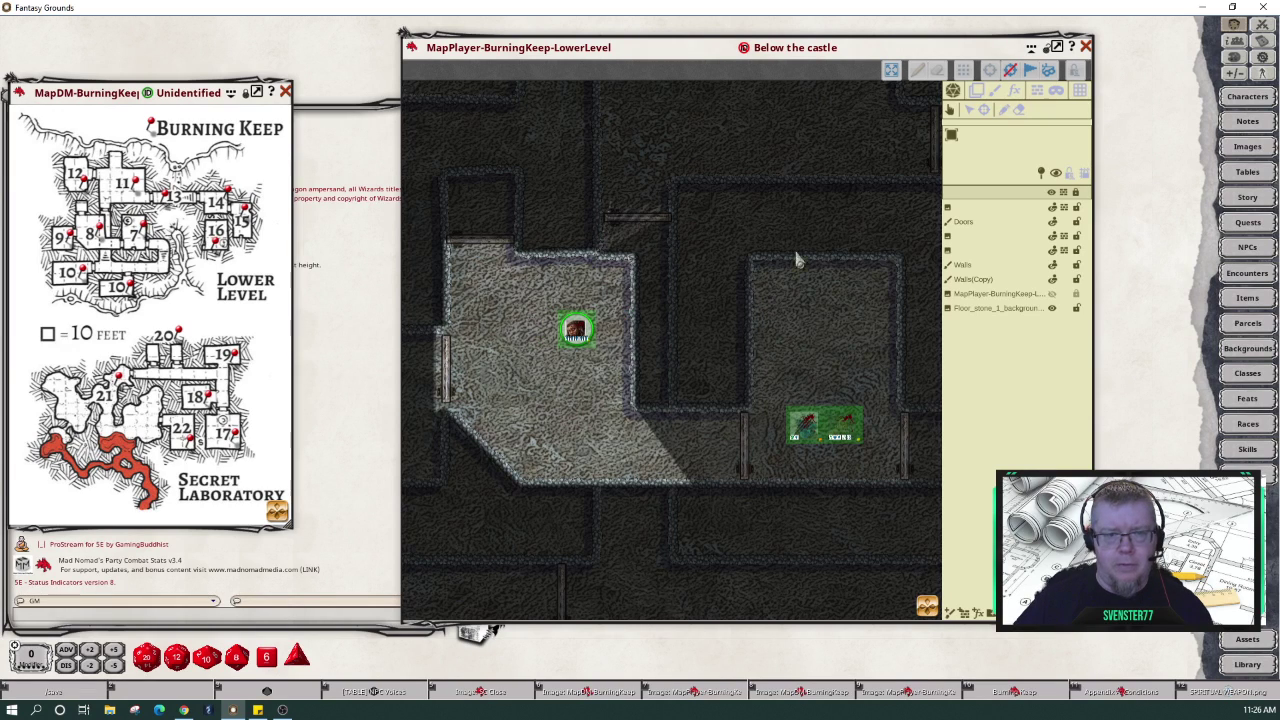
- Draw a short line-of-sight wall across the gap in the angled room's upper wall, where the vertical corridor wall meets it
{"action": "left_click", "coordinate": [1038, 93]}
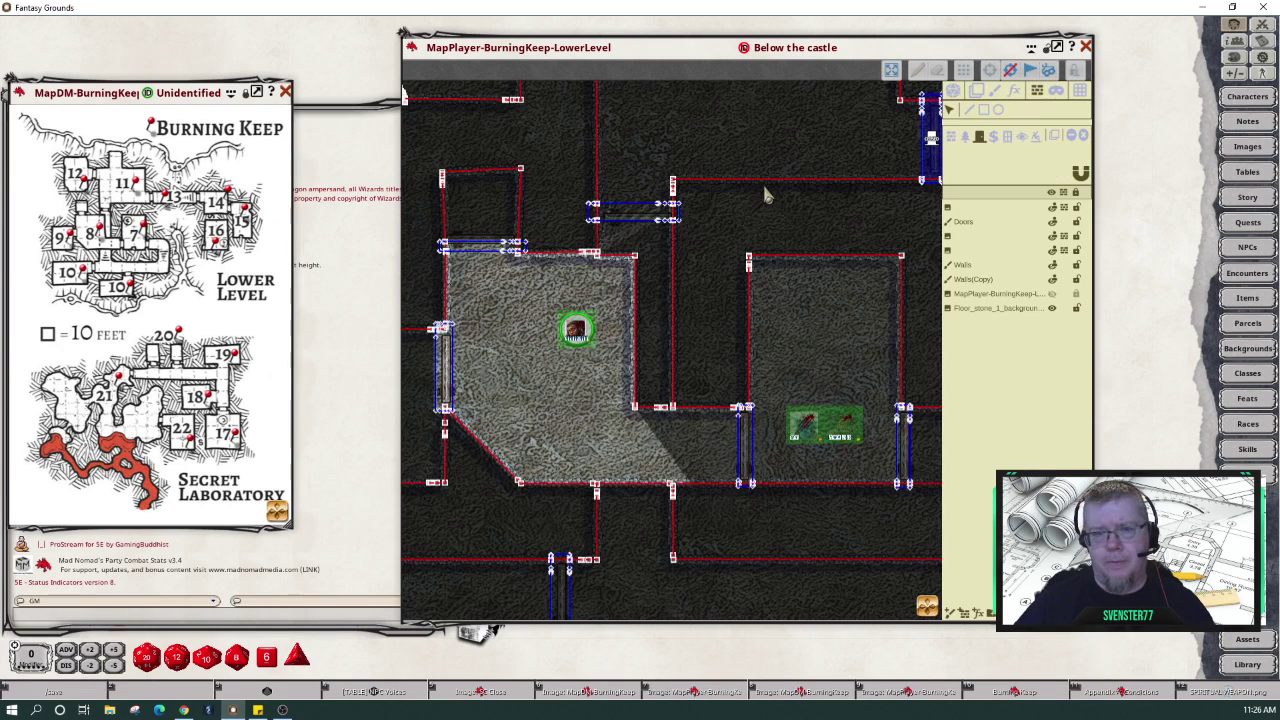
{"action": "scroll", "coordinate": [590, 265], "scroll_direction": "up", "scroll_amount": 5}
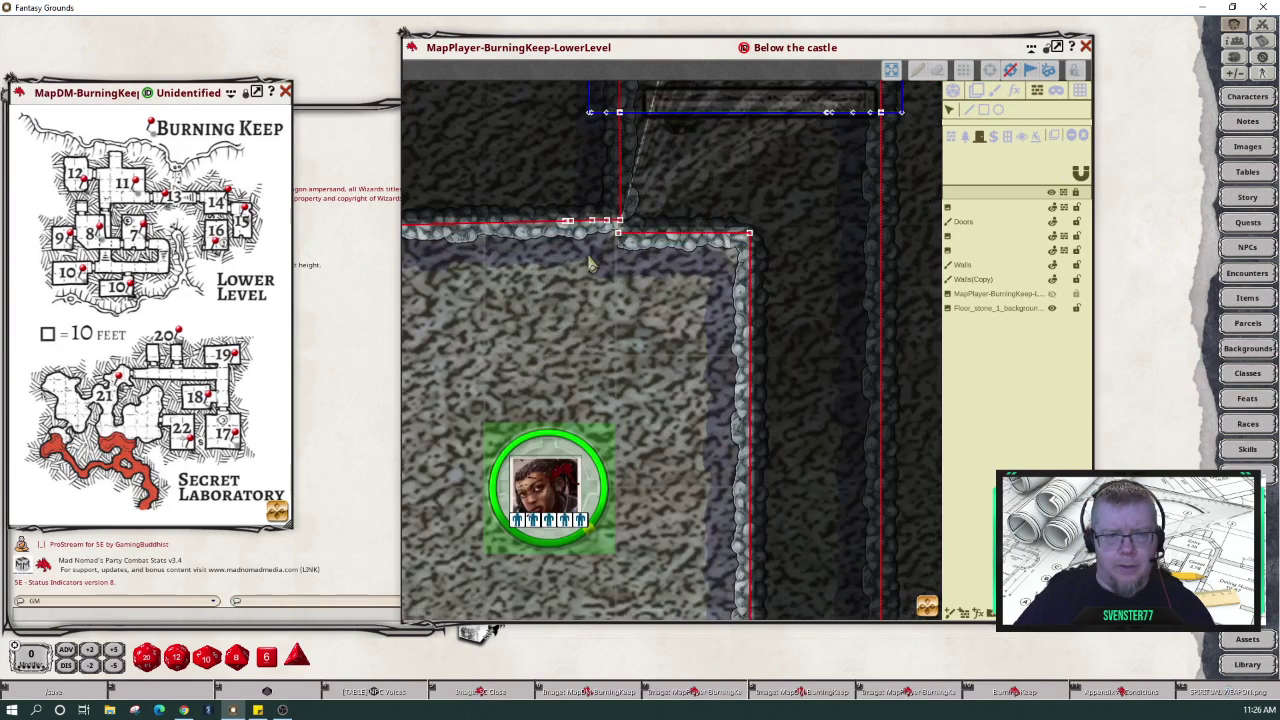
{"action": "scroll", "coordinate": [620, 234], "scroll_direction": "up", "scroll_amount": 1}
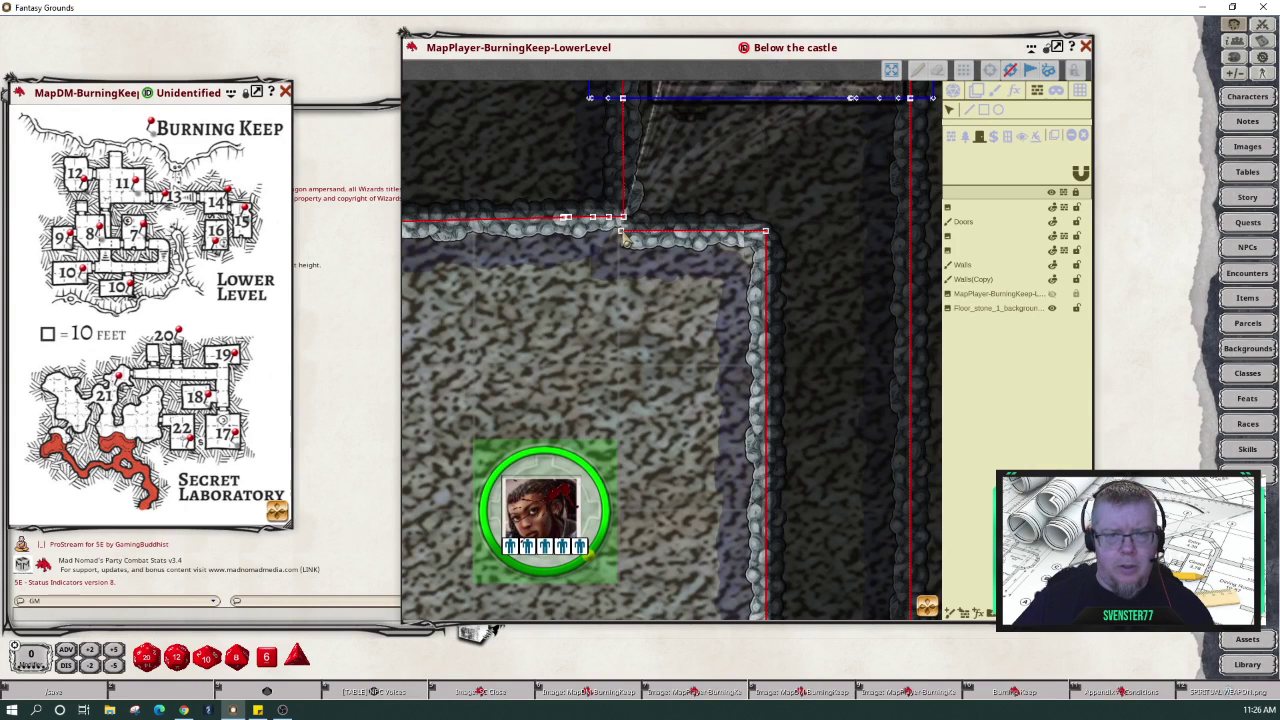
{"action": "left_click", "coordinate": [969, 112]}
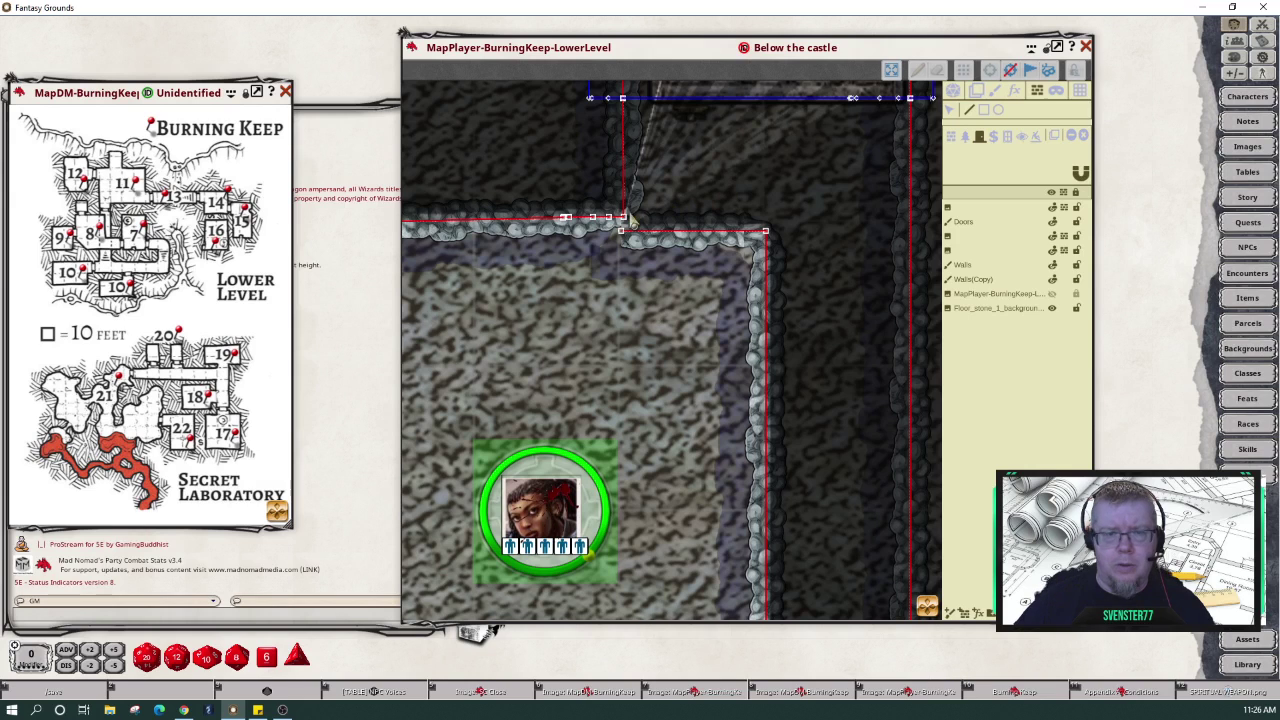
{"action": "left_click", "coordinate": [625, 227]}
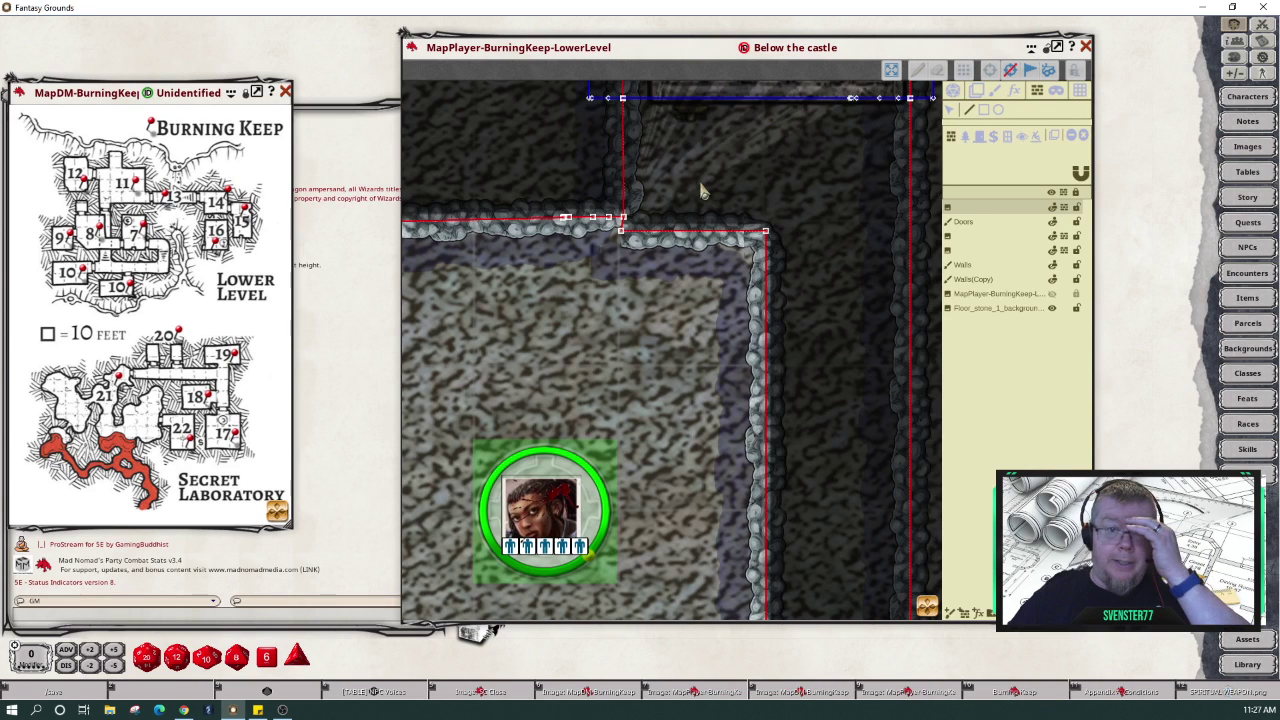
- Test line of sight by moving the character token into the large northern room and on to the corridor east of it
{"action": "left_click", "coordinate": [955, 90]}
{"action": "scroll", "coordinate": [630, 345], "scroll_direction": "down", "scroll_amount": 5}
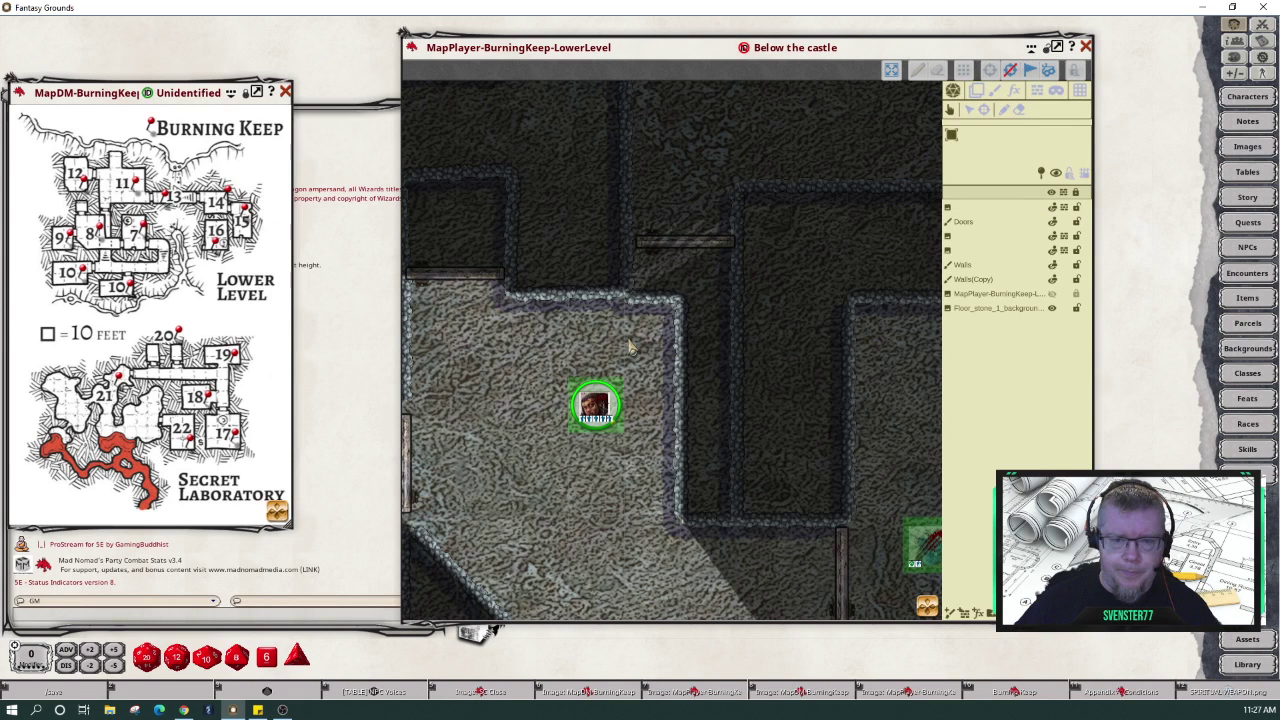
{"action": "scroll", "coordinate": [630, 345], "scroll_direction": "down", "scroll_amount": 2}
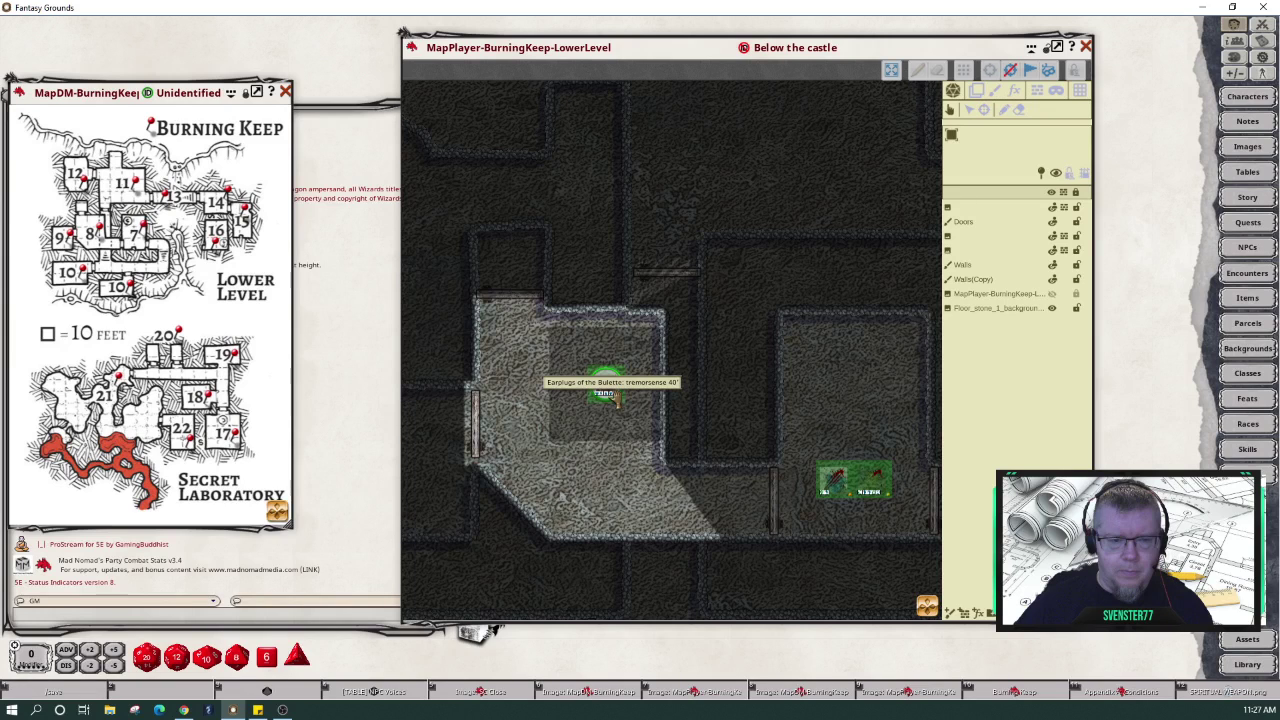
{"action": "left_click_drag", "start_coordinate": [605, 395], "coordinate": [835, 177]}
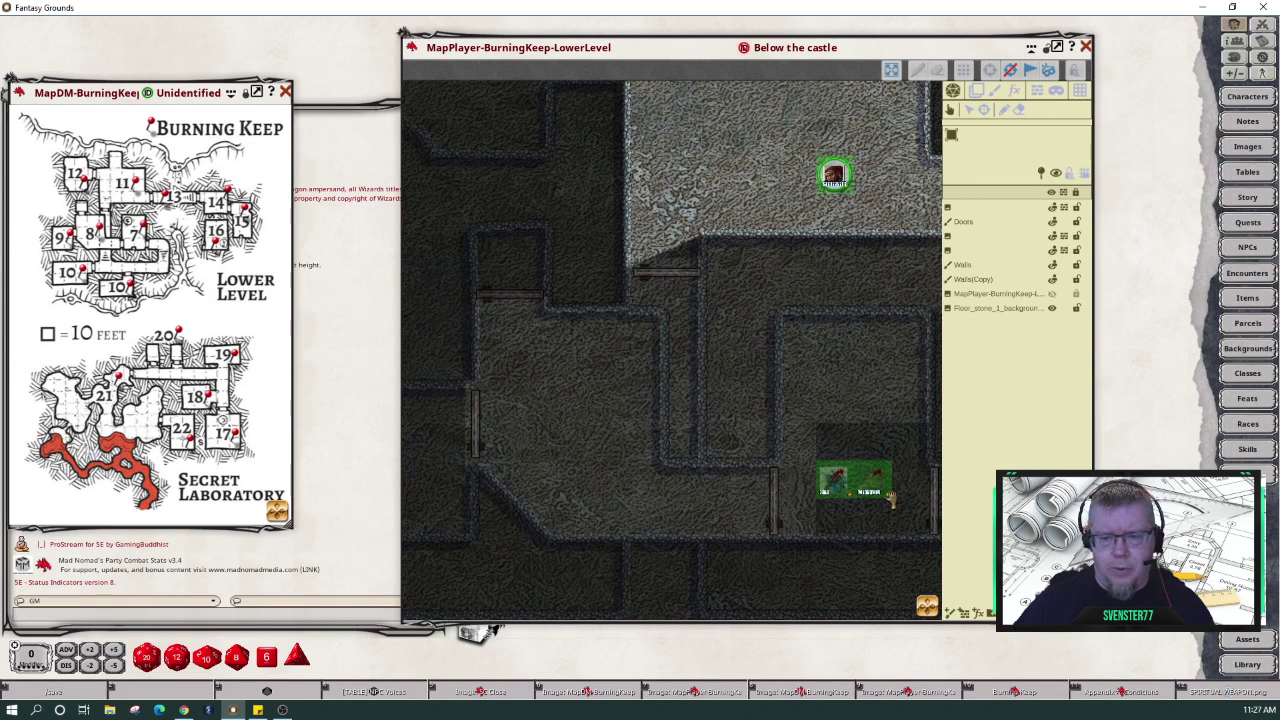
{"action": "left_click_drag", "start_coordinate": [850, 400], "coordinate": [497, 460]}
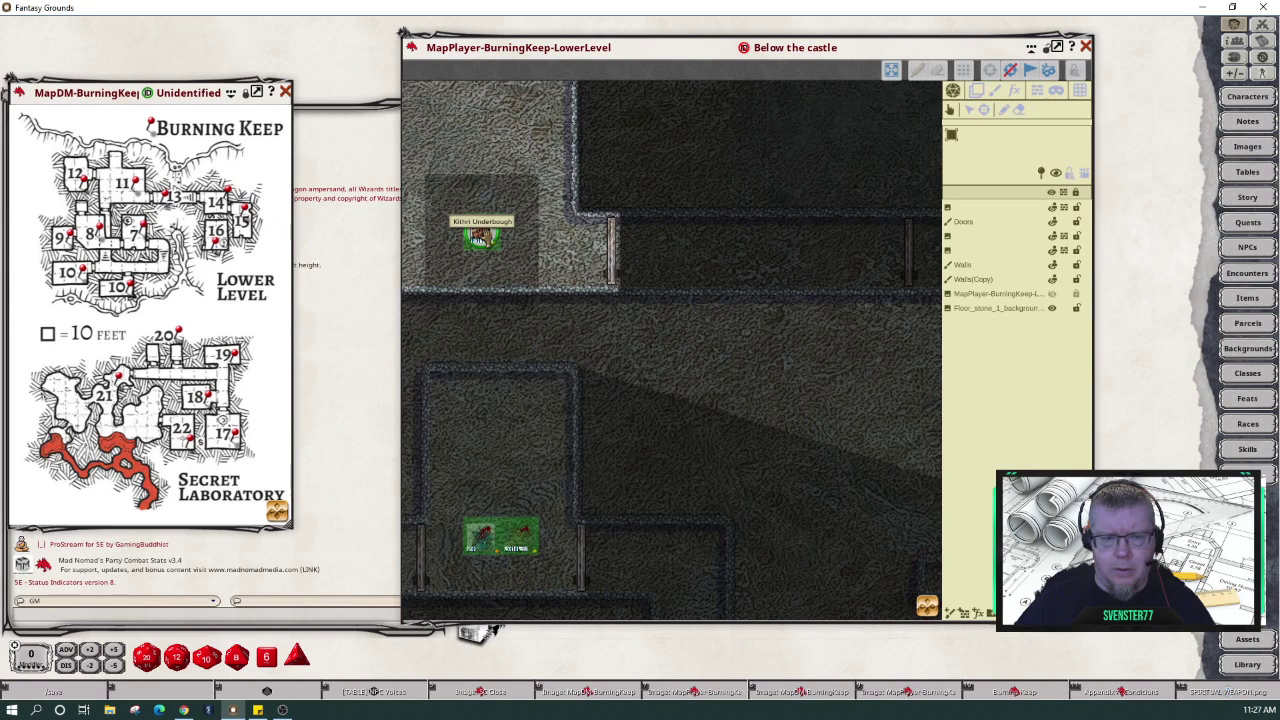
{"action": "left_click_drag", "start_coordinate": [482, 235], "coordinate": [843, 249]}
{"action": "left_click_drag", "start_coordinate": [880, 430], "coordinate": [592, 445]}
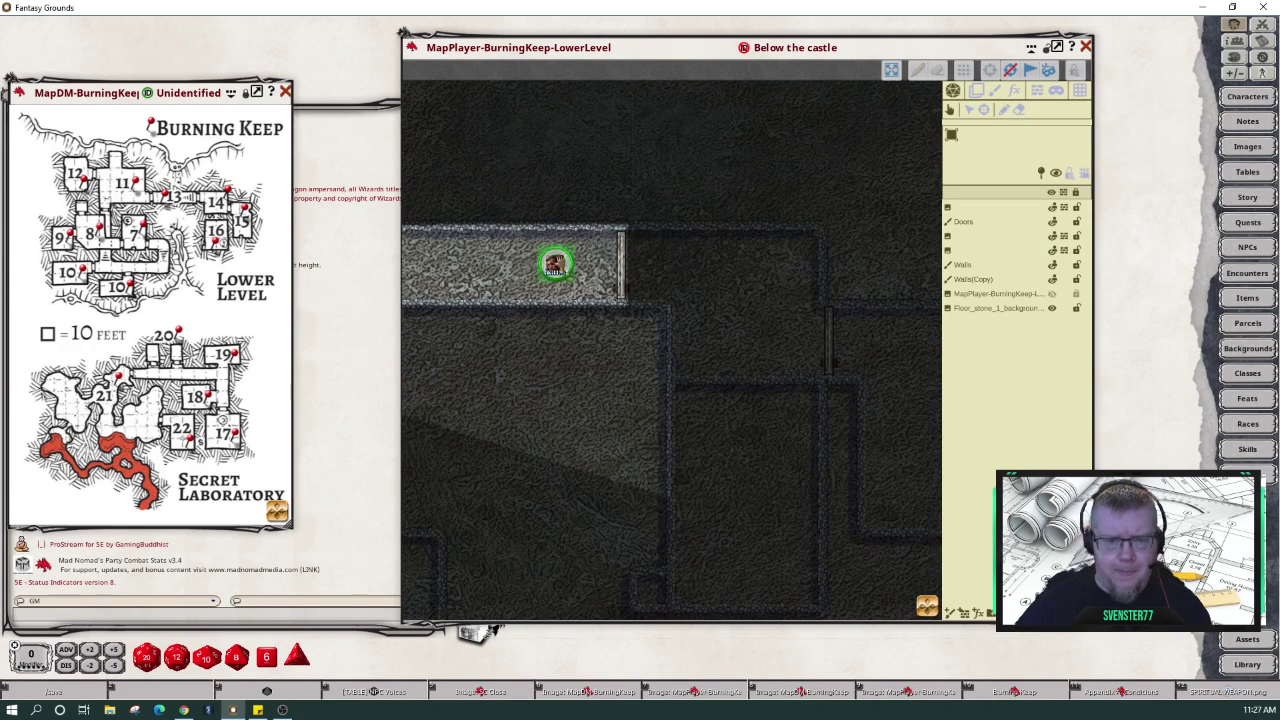
- Move the character token into the L-shaped room east of the corridor, and shift the south wall segment's east end onto the secret door's west edge
{"action": "left_click_drag", "start_coordinate": [555, 263], "coordinate": [708, 302]}
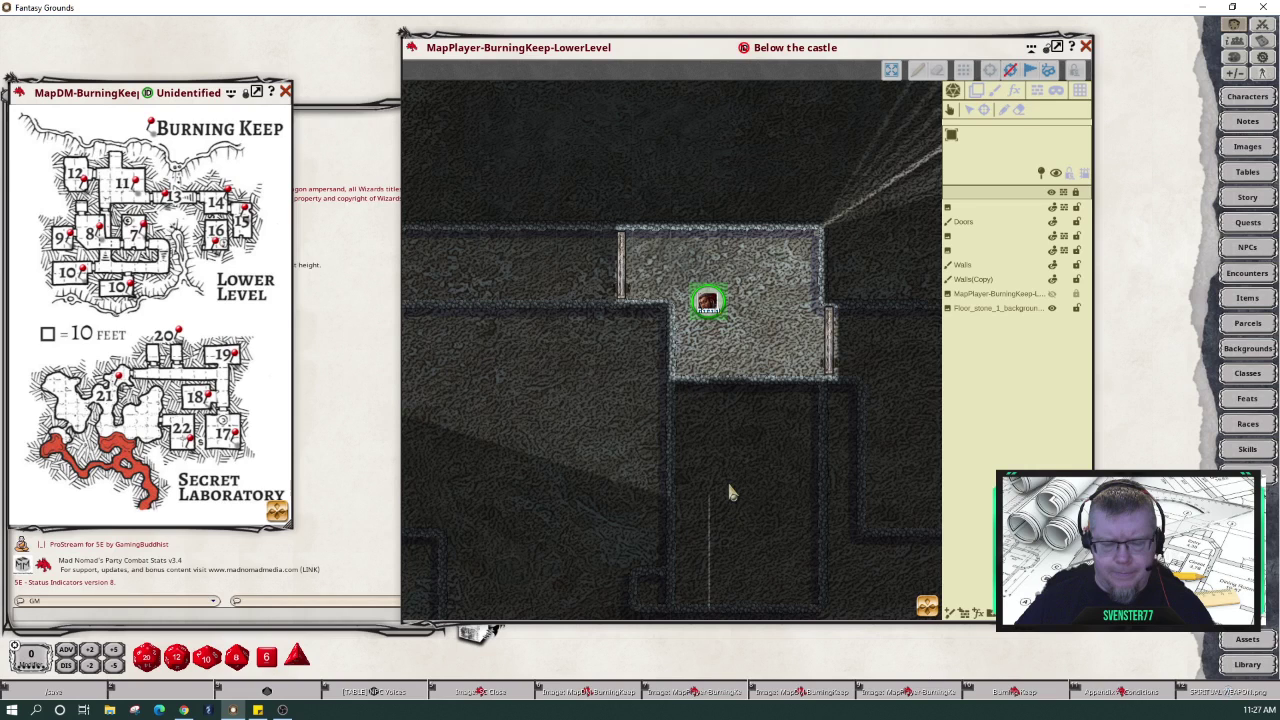
{"action": "left_click", "coordinate": [1039, 92]}
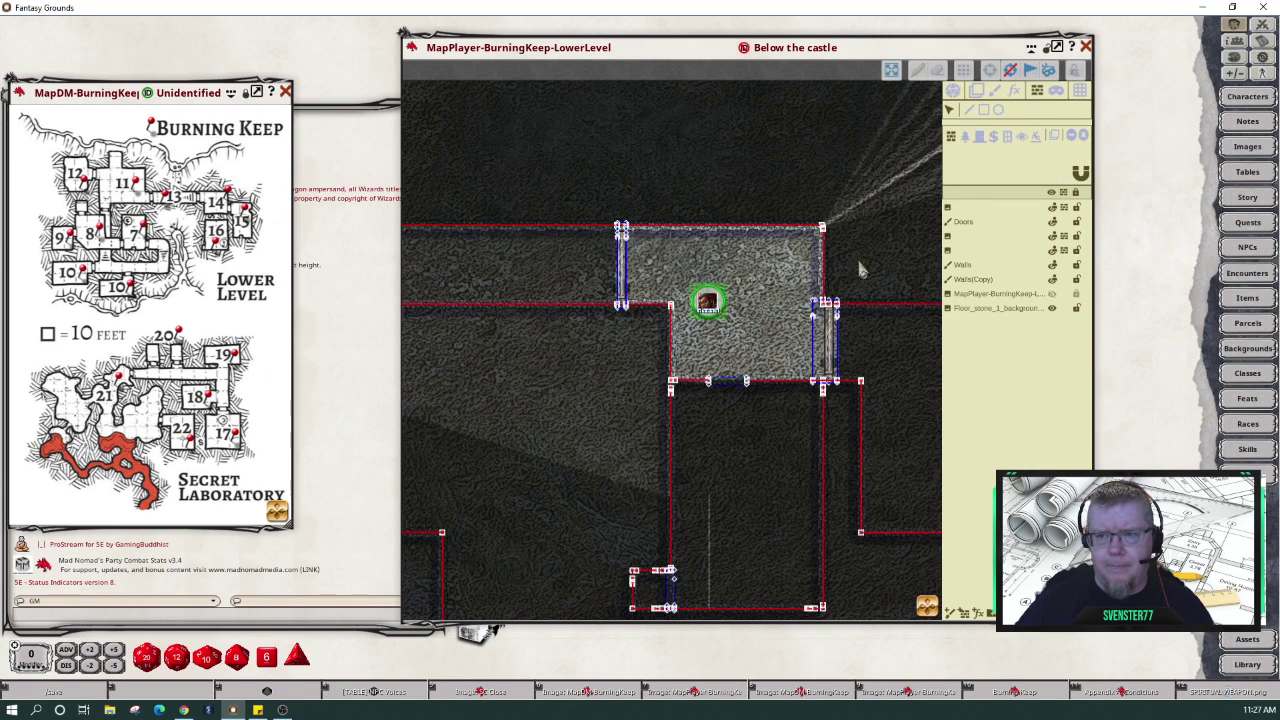
{"action": "scroll", "coordinate": [716, 360], "scroll_direction": "up", "scroll_amount": 4}
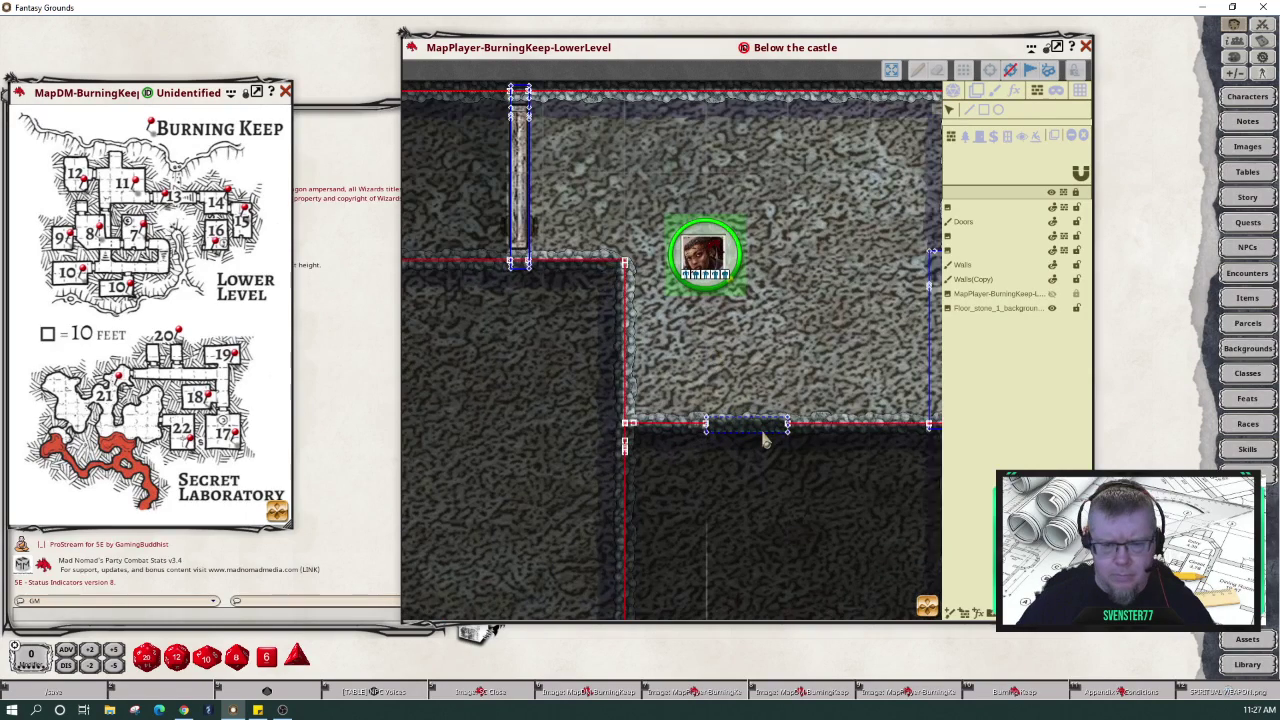
{"action": "scroll", "coordinate": [721, 458], "scroll_direction": "up", "scroll_amount": 5}
{"action": "scroll", "coordinate": [713, 451], "scroll_direction": "up", "scroll_amount": 3}
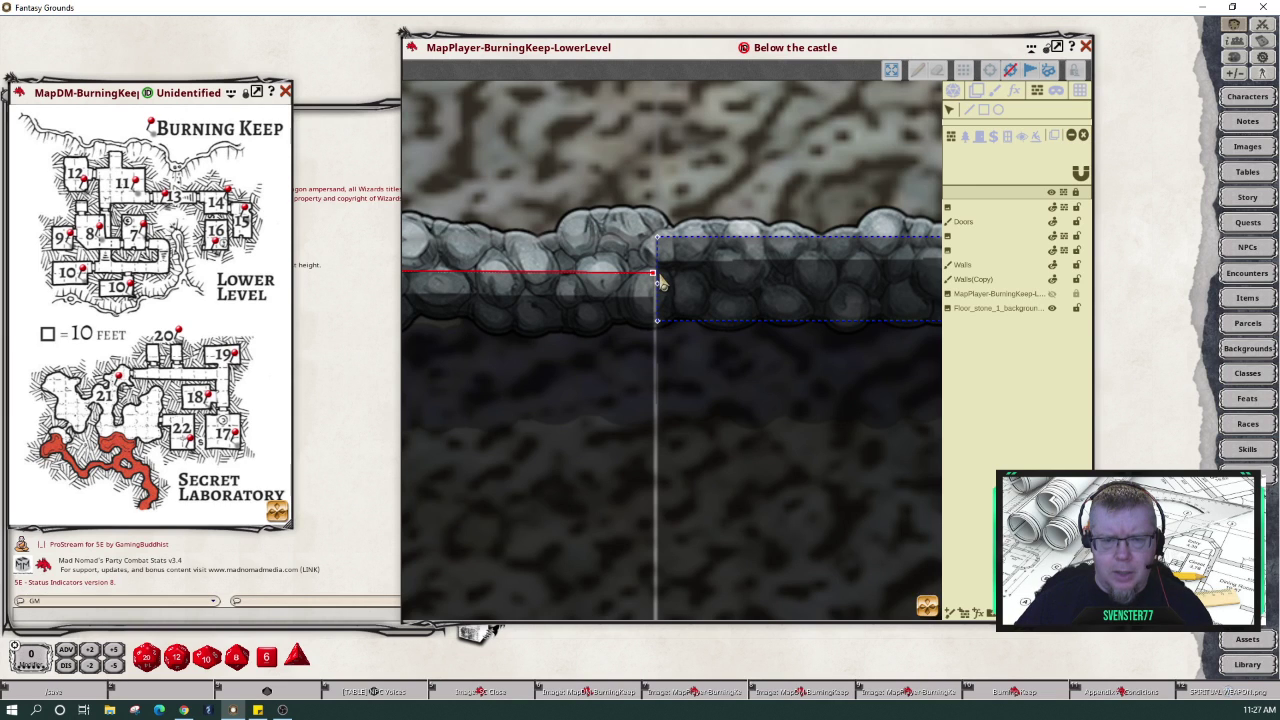
{"action": "left_click_drag", "start_coordinate": [656, 276], "coordinate": [658, 283]}
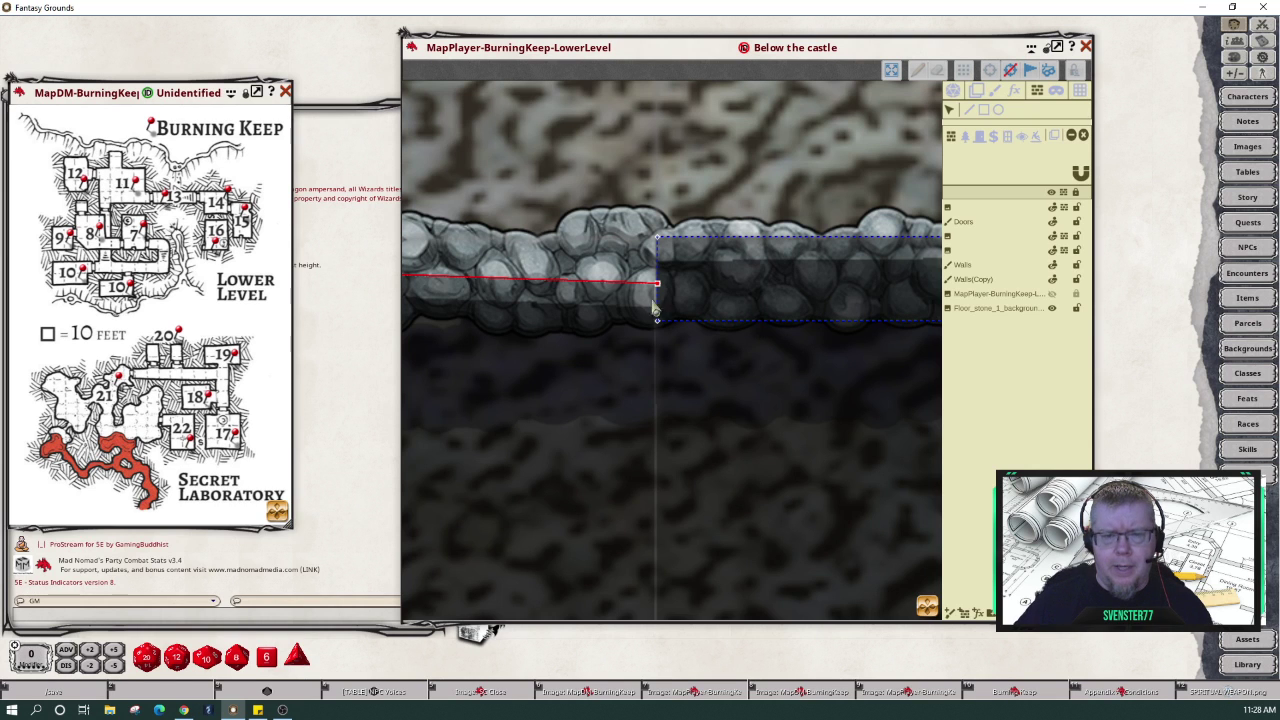
{"action": "scroll", "coordinate": [737, 450], "scroll_direction": "down", "scroll_amount": 1}
{"action": "scroll", "coordinate": [740, 457], "scroll_direction": "down", "scroll_amount": 3}
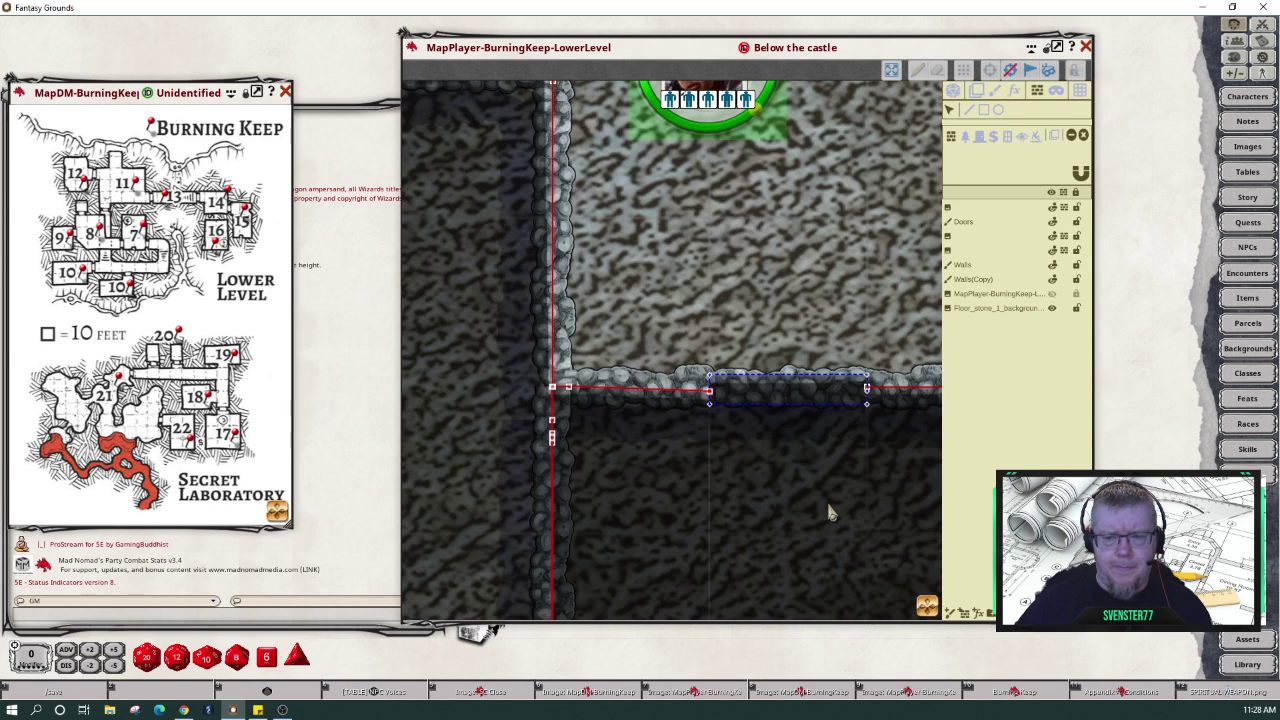
{"action": "scroll", "coordinate": [886, 540], "scroll_direction": "down", "scroll_amount": 1}
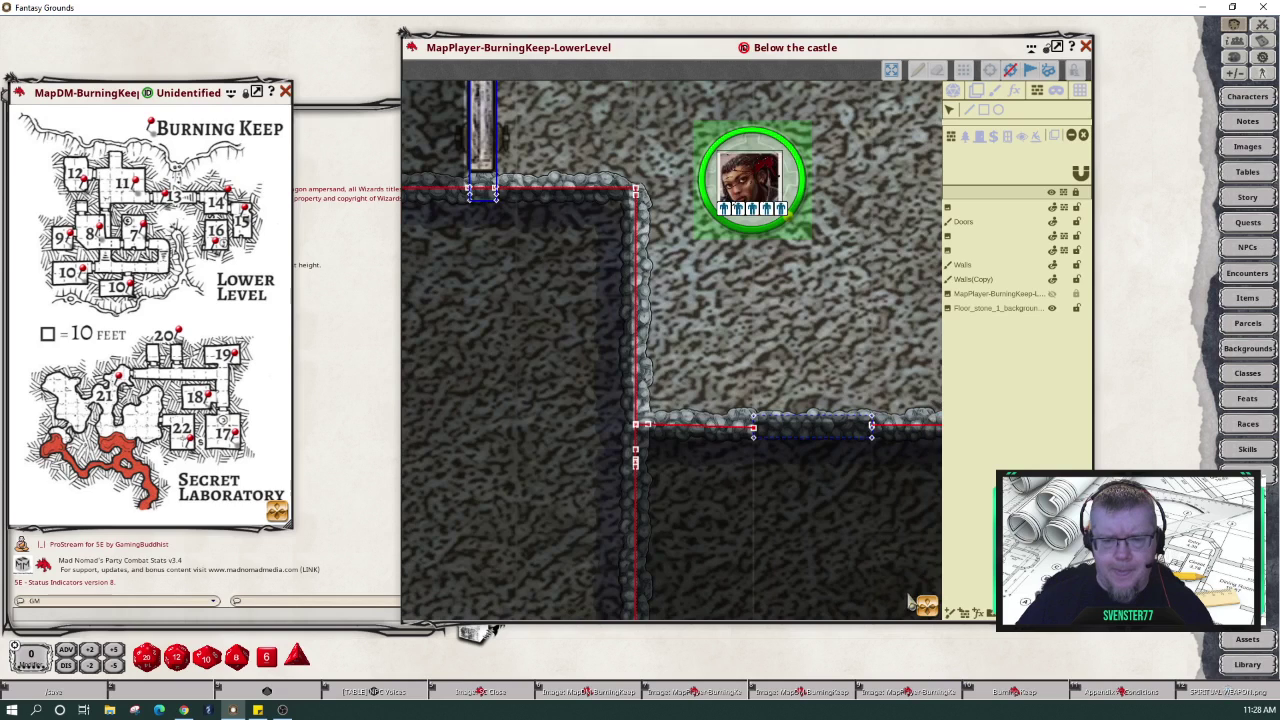
{"action": "scroll", "coordinate": [880, 530], "scroll_direction": "down", "scroll_amount": 2}
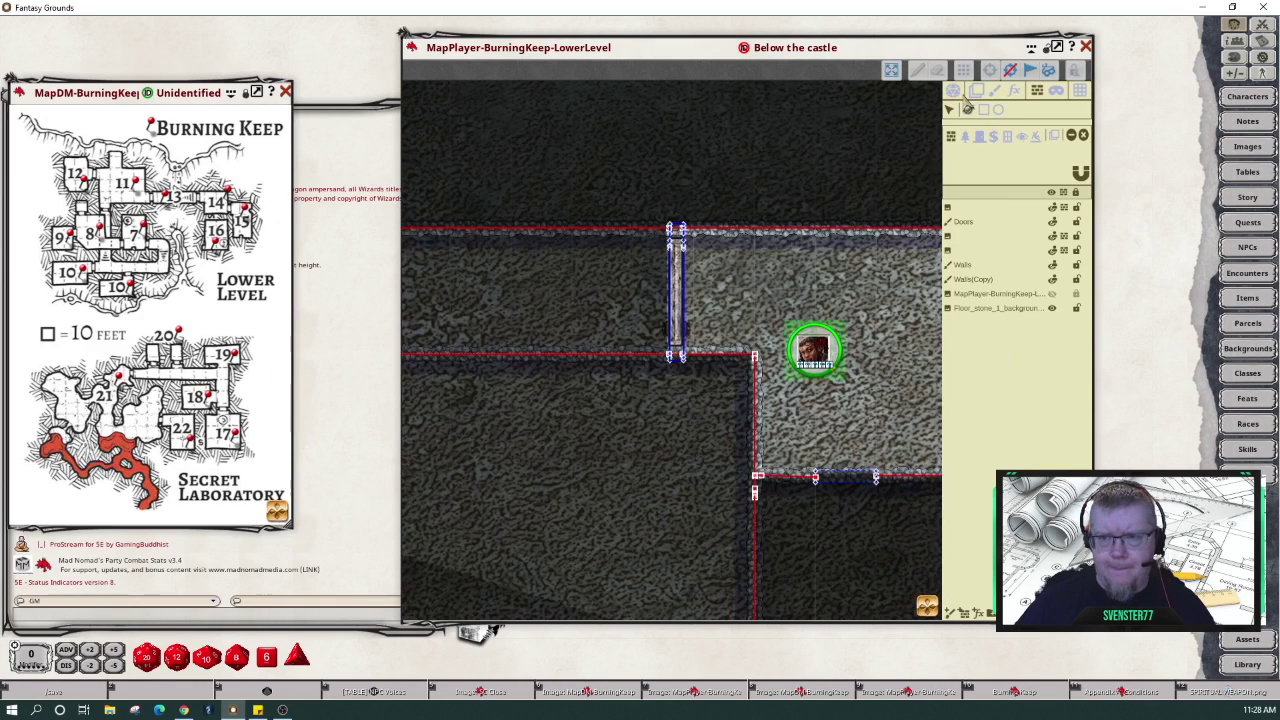
- Test the secret door in the L-shaped room's south wall by moving the token through it, closing the door, and returning the token north
{"action": "left_click", "coordinate": [953, 90]}
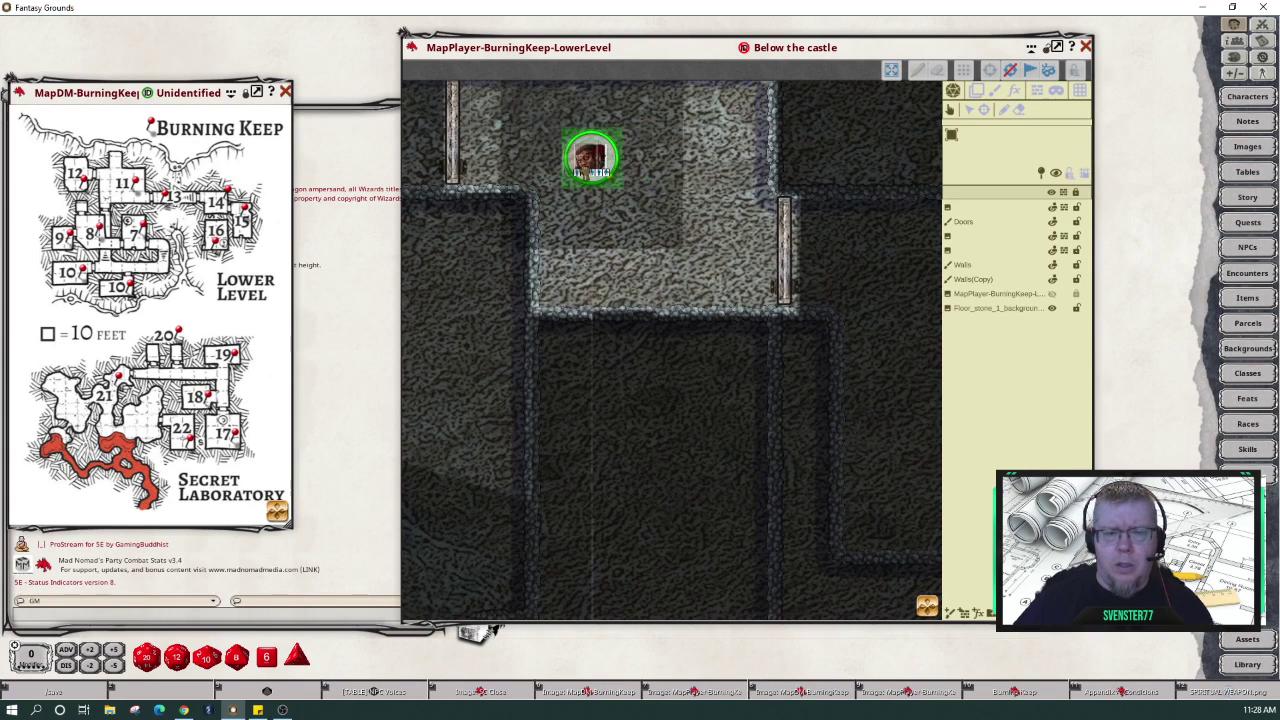
{"action": "scroll", "coordinate": [645, 232], "scroll_direction": "down", "scroll_amount": 3}
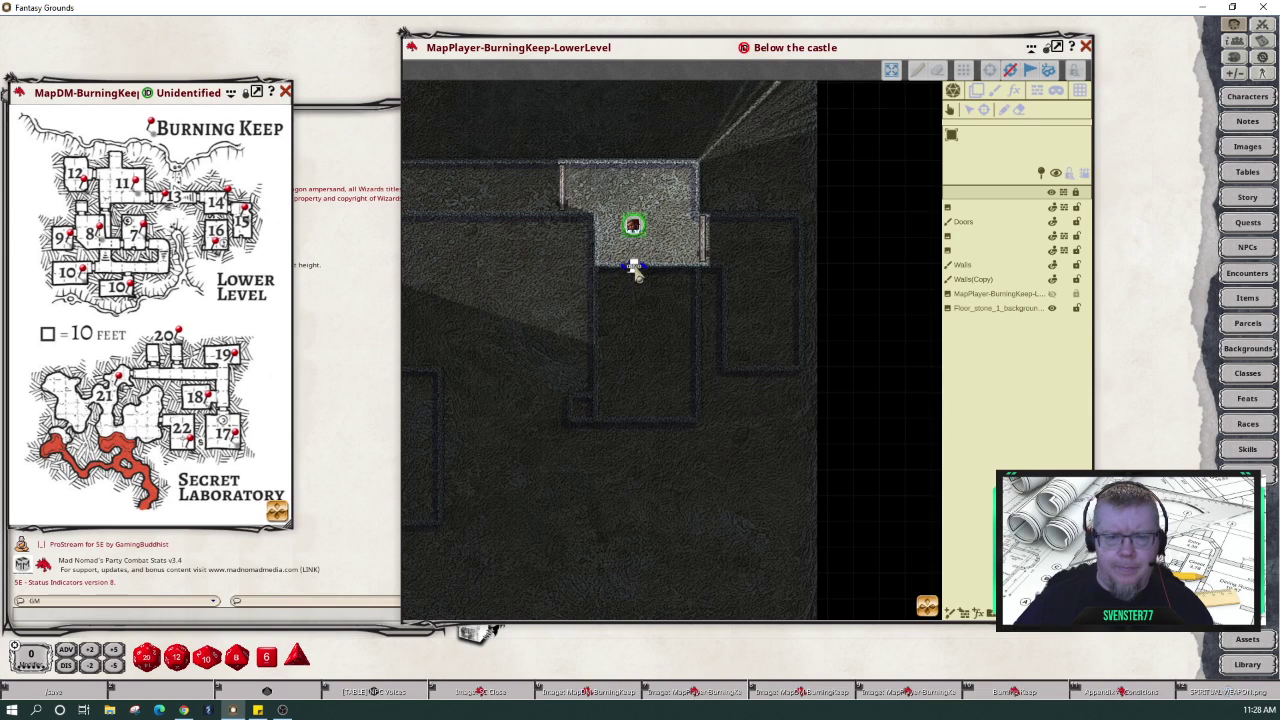
{"action": "double_click", "coordinate": [634, 267]}
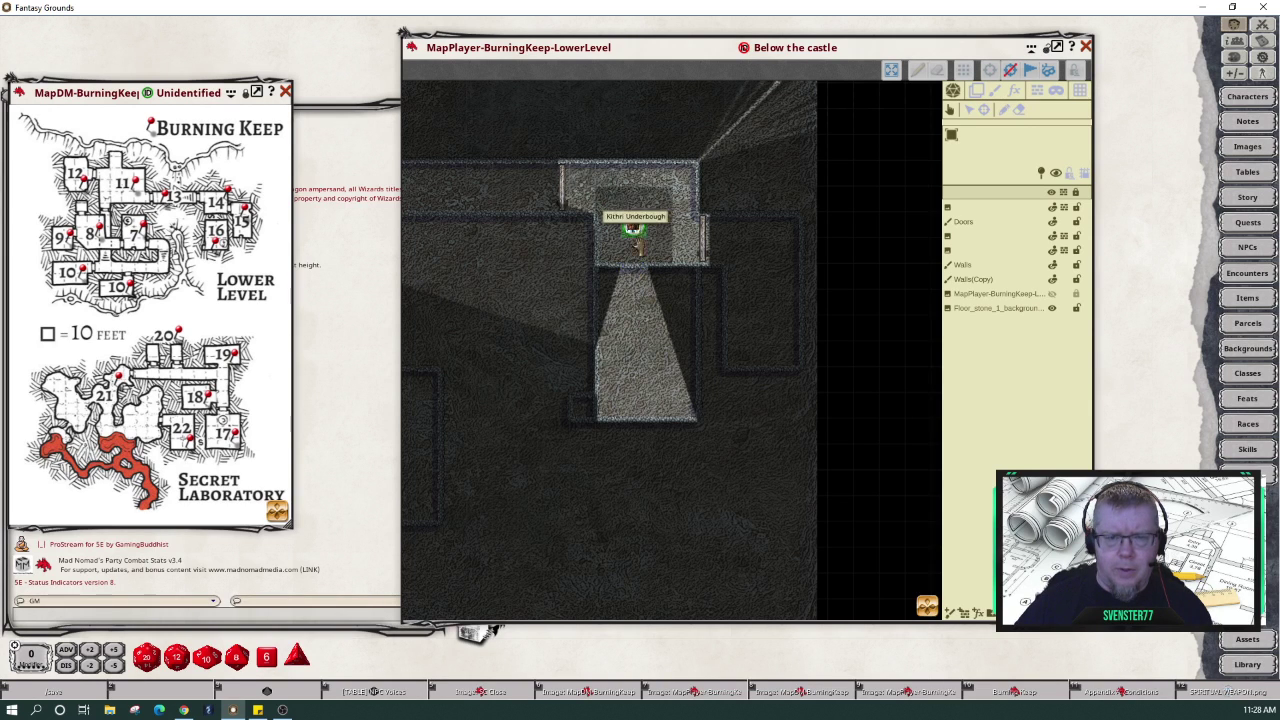
{"action": "left_click_drag", "start_coordinate": [633, 225], "coordinate": [659, 341]}
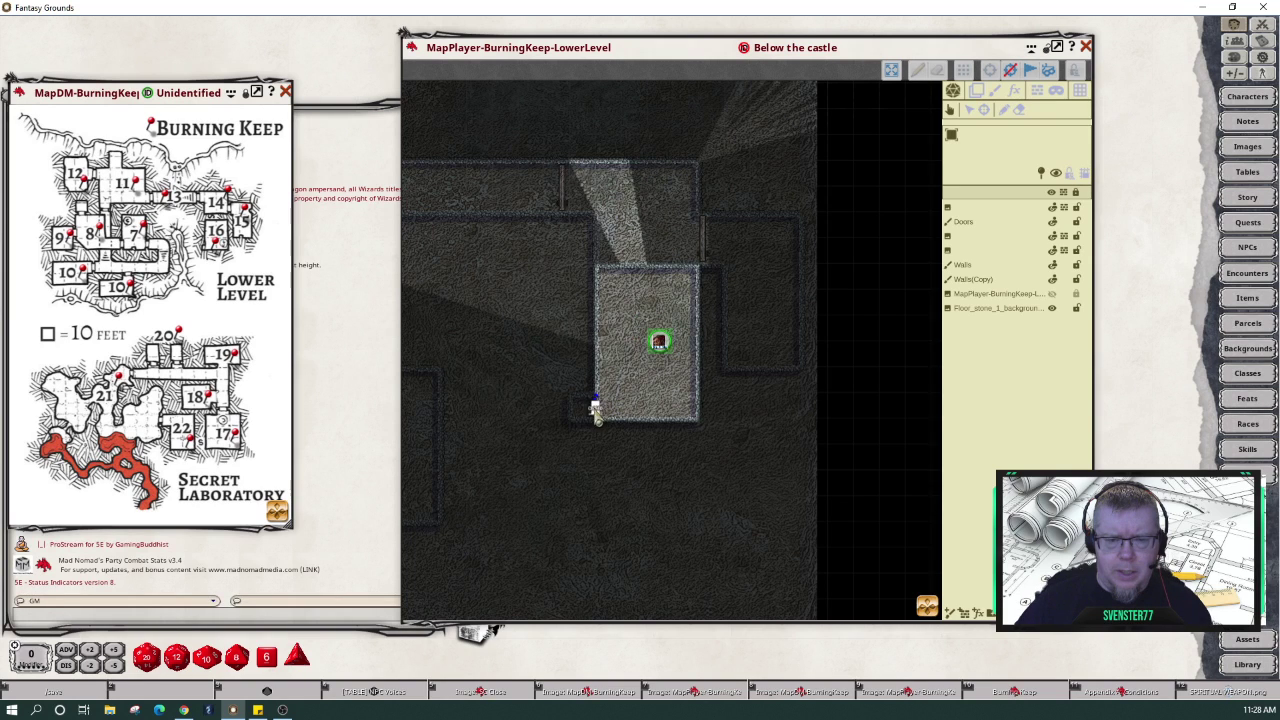
{"action": "left_click_drag", "start_coordinate": [659, 341], "coordinate": [620, 377]}
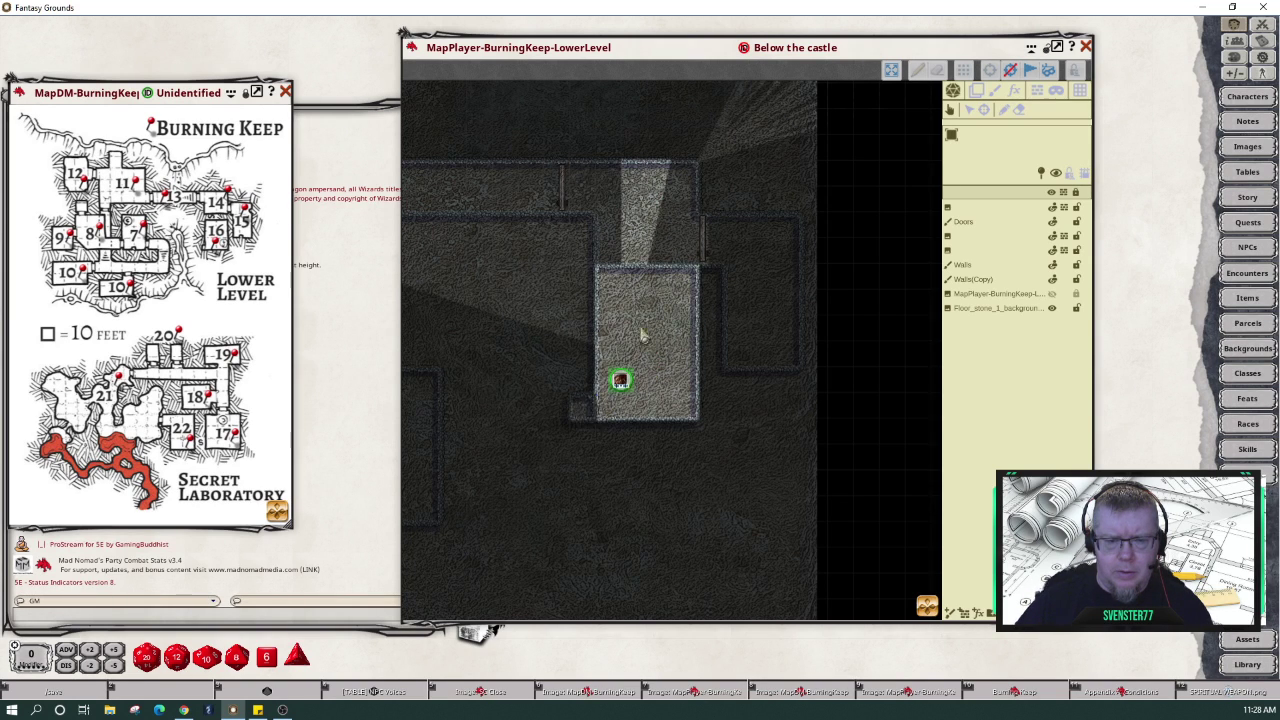
{"action": "mouse_move", "coordinate": [634, 270]}
{"action": "left_click", "coordinate": [634, 270]}
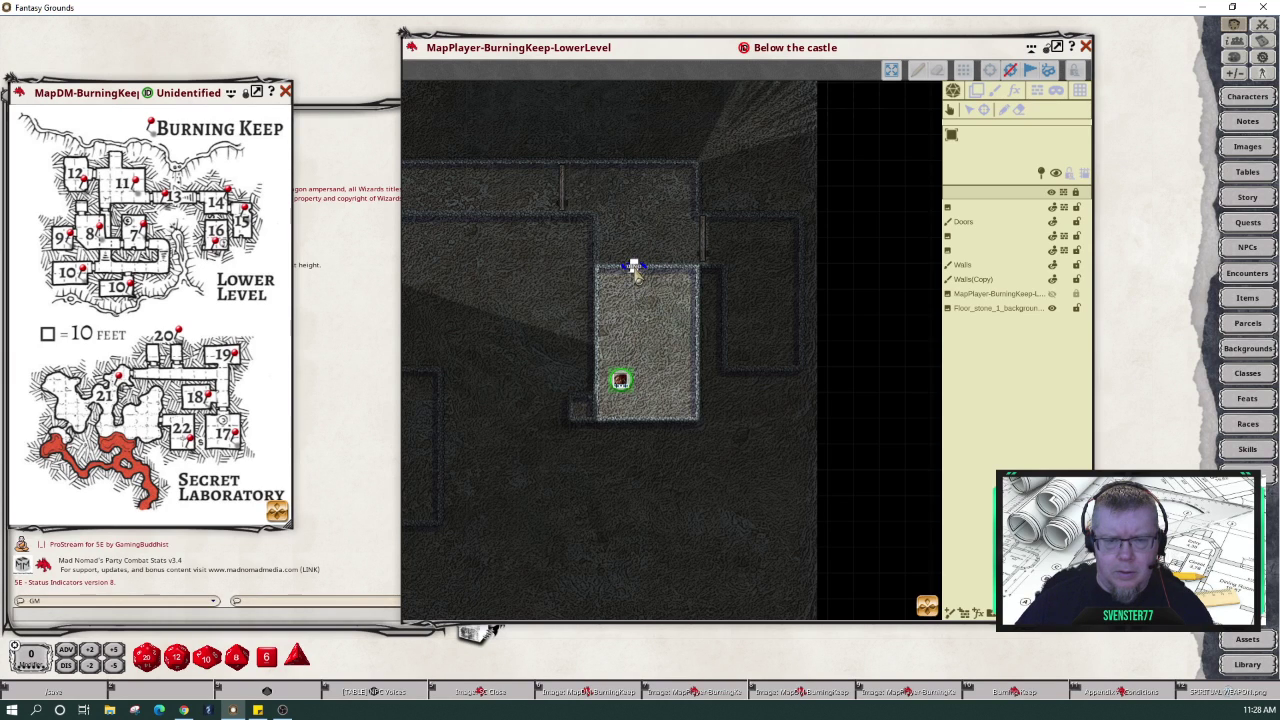
{"action": "left_click_drag", "start_coordinate": [620, 385], "coordinate": [659, 240]}
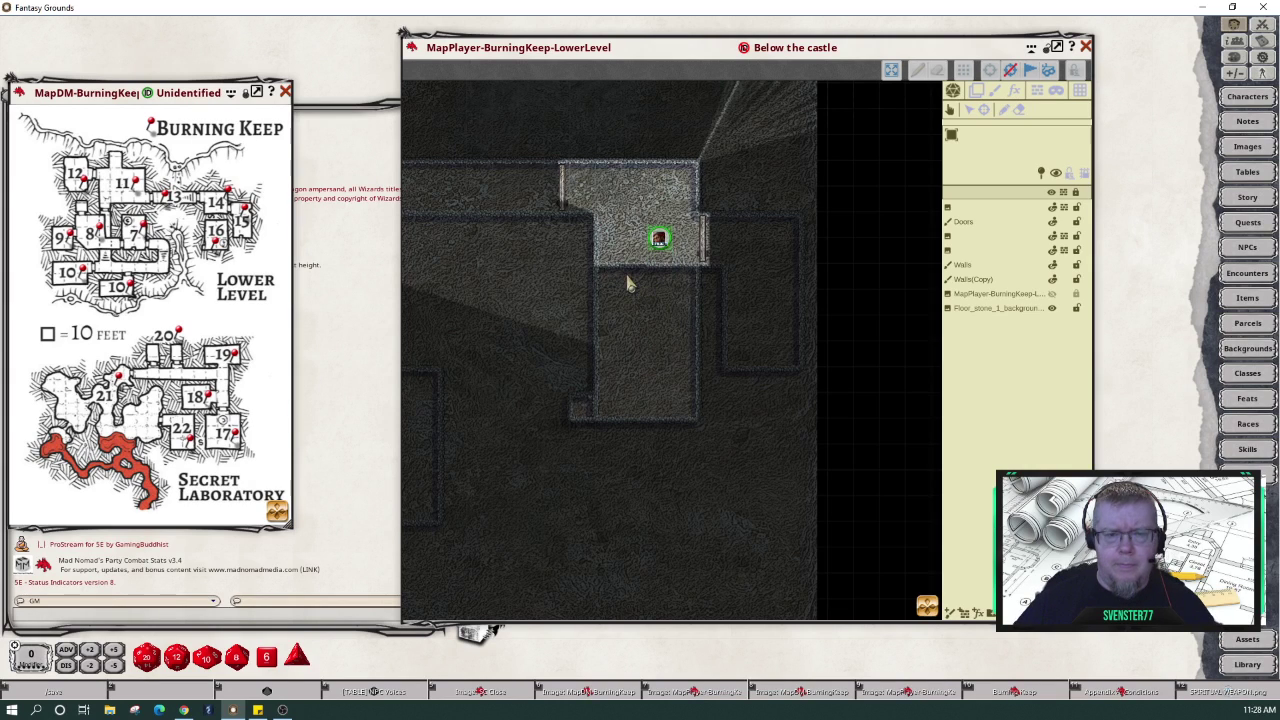
- Delete the line-of-sight wall segment between the L-shaped room's southwest corner and the west edge of the secret door
{"action": "scroll", "coordinate": [626, 283], "scroll_direction": "up", "scroll_amount": 6}
{"action": "scroll", "coordinate": [628, 284], "scroll_direction": "up", "scroll_amount": 2}
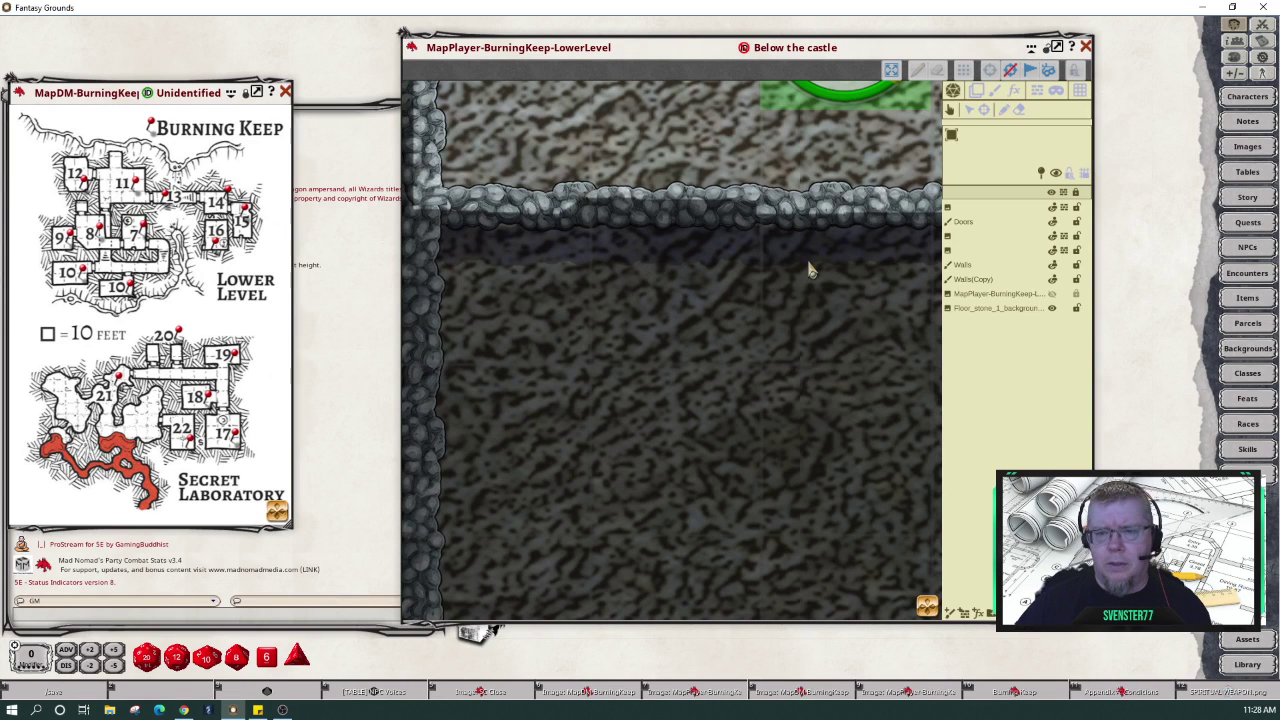
{"action": "left_click", "coordinate": [1036, 96]}
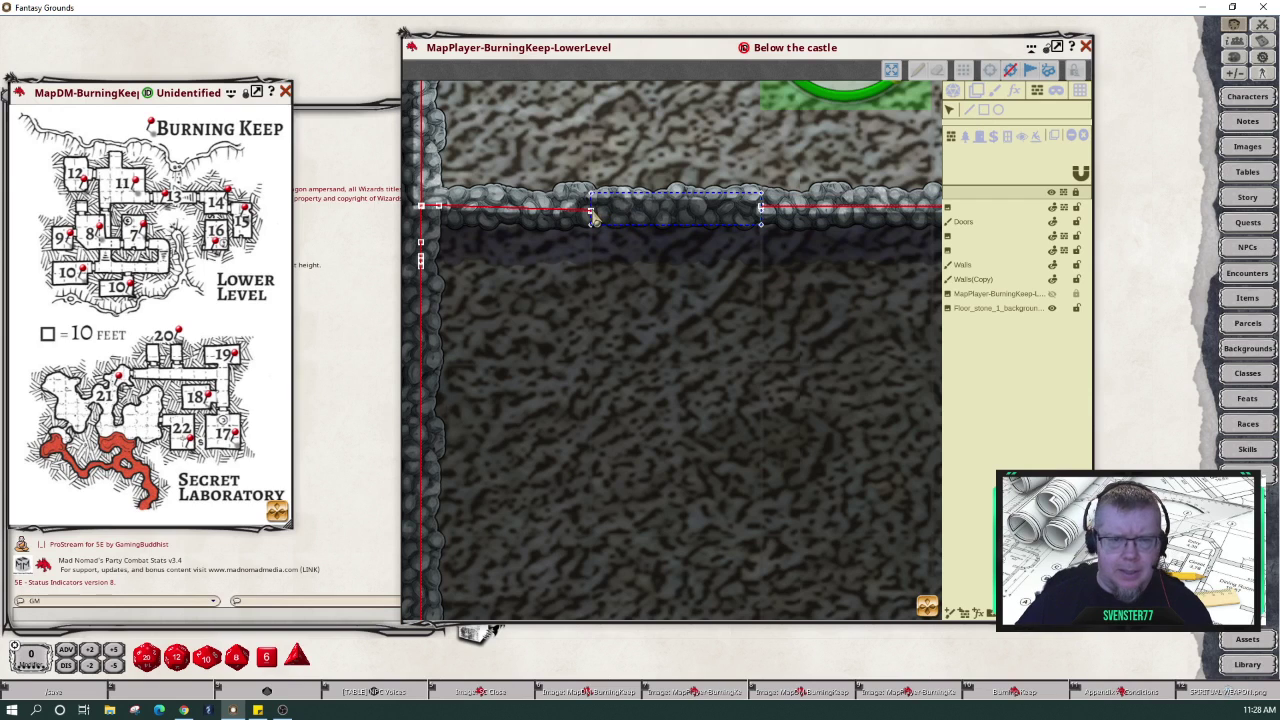
{"action": "left_click", "coordinate": [591, 218]}
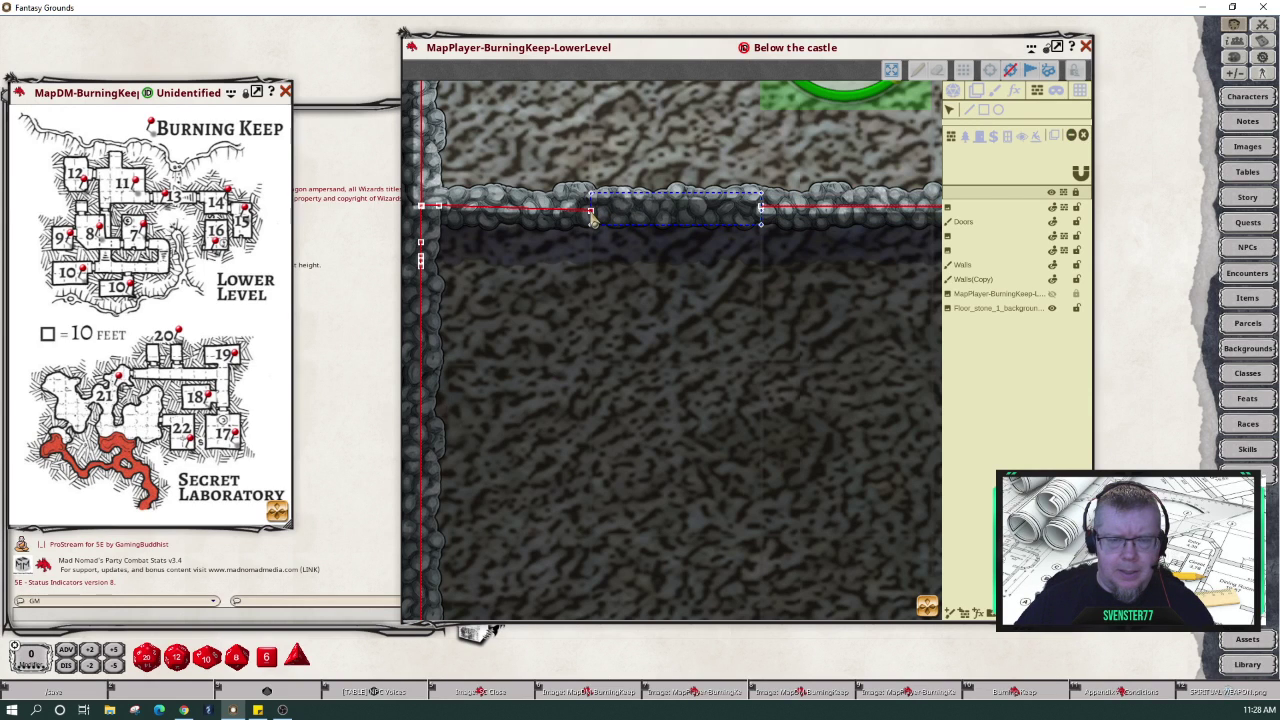
{"action": "left_click", "coordinate": [1083, 178]}
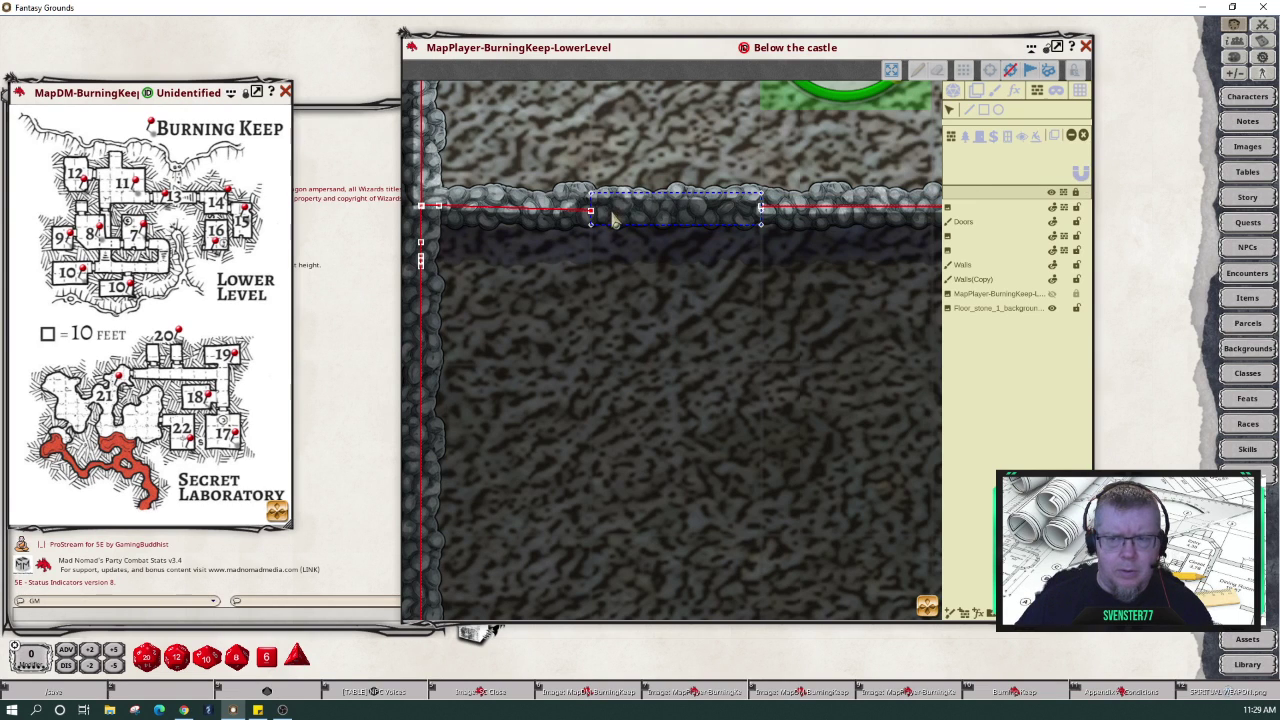
{"action": "left_click", "coordinate": [1081, 174]}
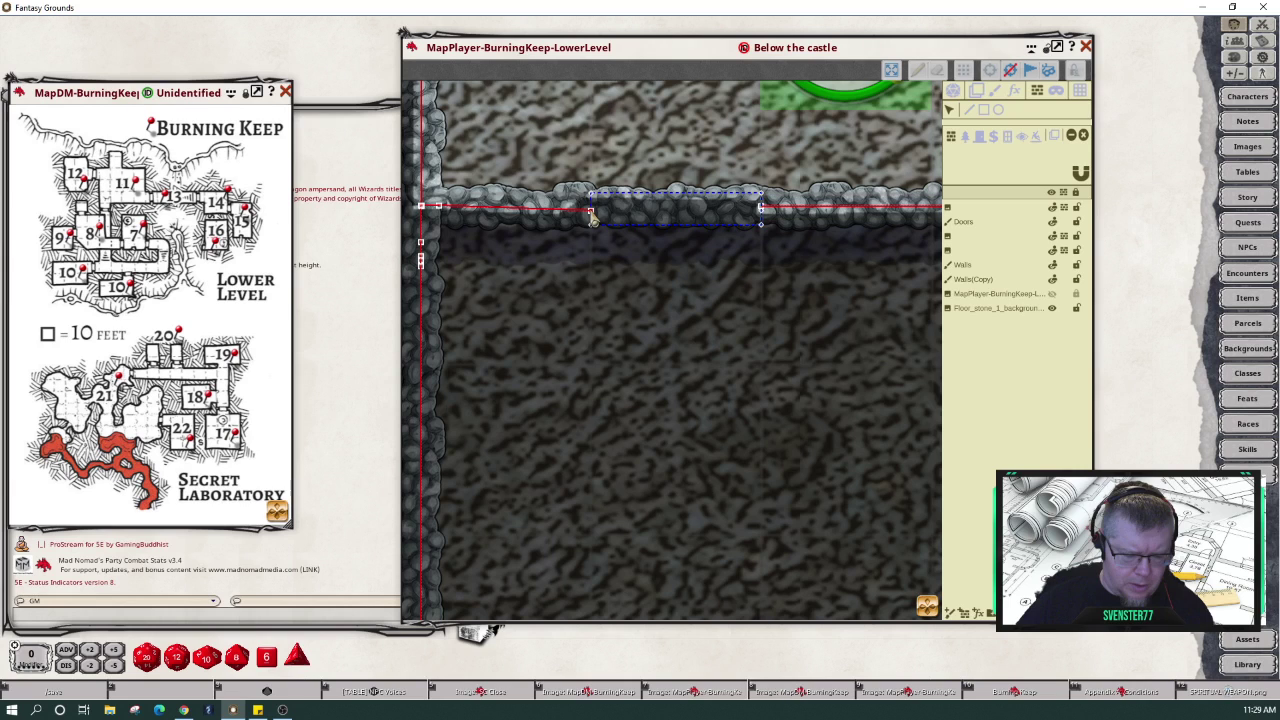
{"action": "left_click", "coordinate": [1072, 143]}
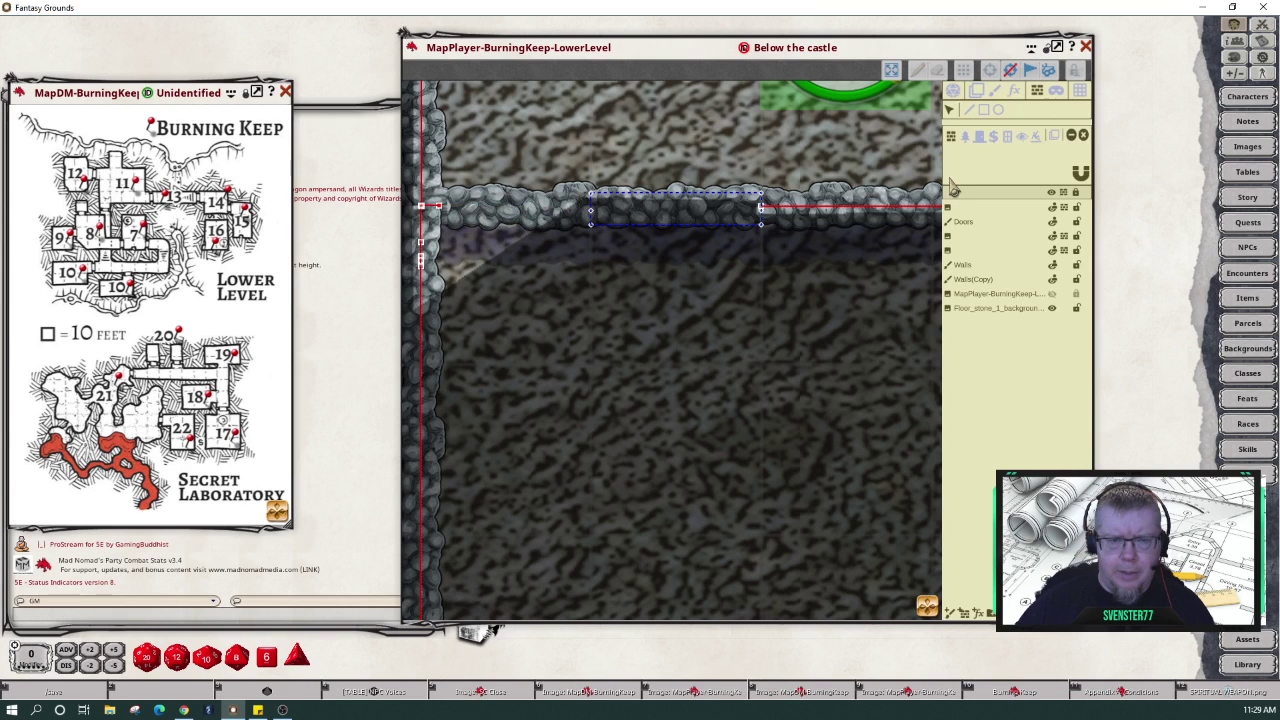
- Draw a line-of-sight wall from the L-shaped room's southwest corner to the northwest corner of the secret door
{"action": "left_click", "coordinate": [968, 112]}
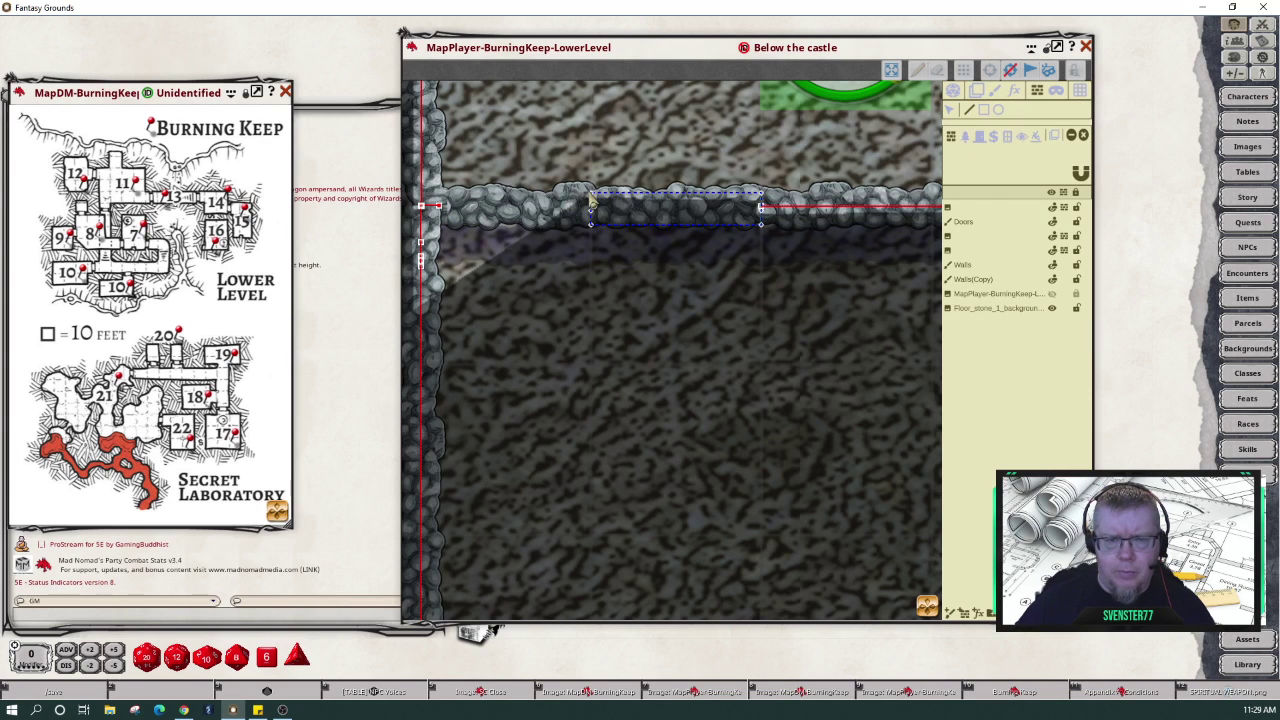
{"action": "left_click", "coordinate": [438, 210]}
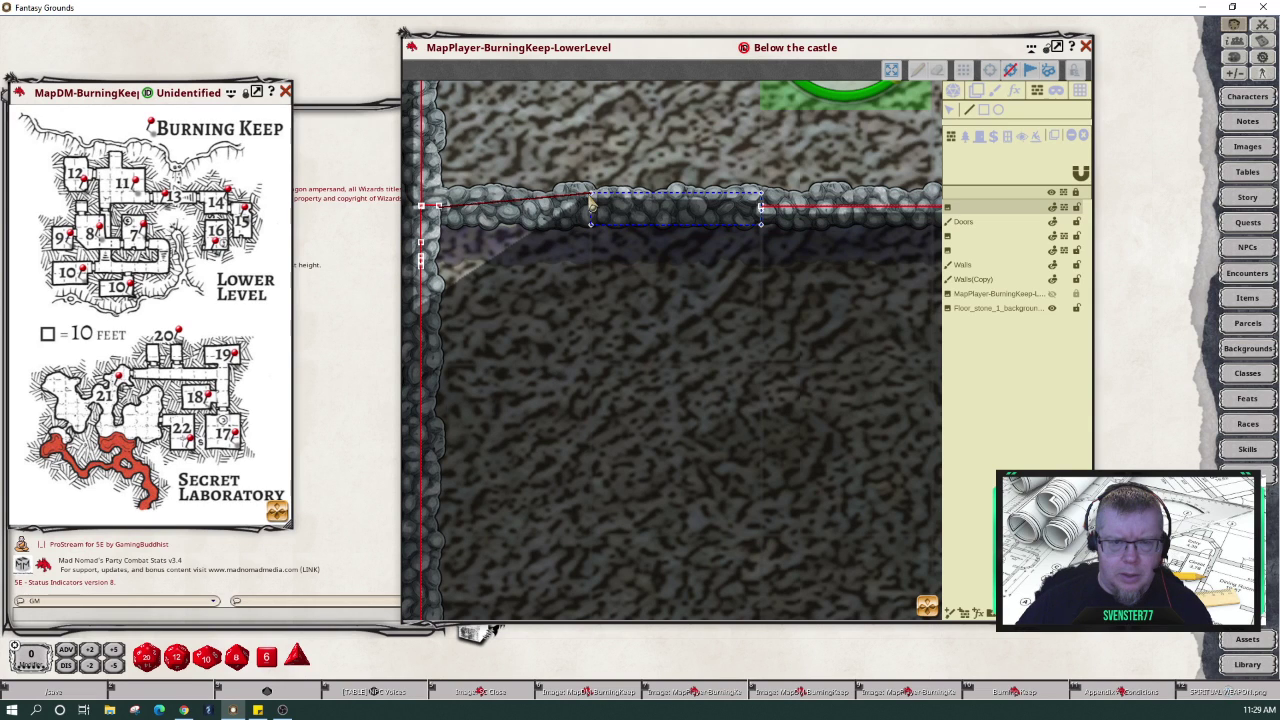
{"action": "left_click", "coordinate": [590, 198]}
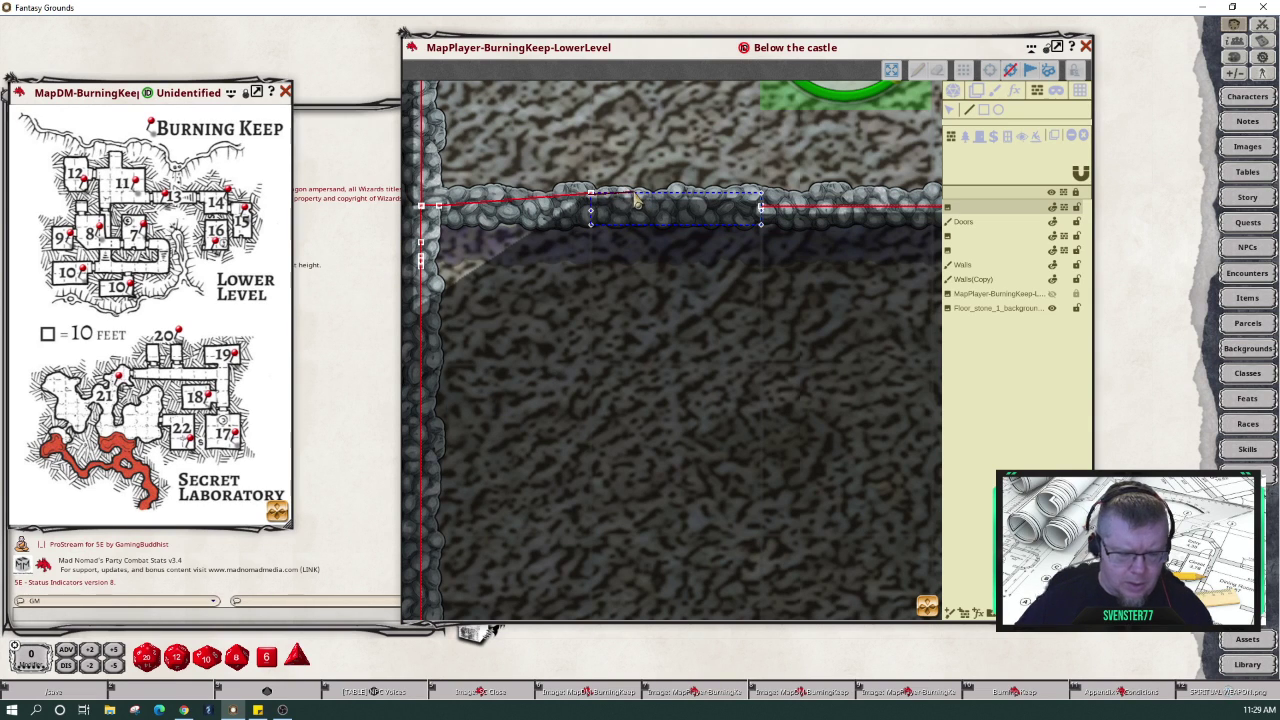
{"action": "right_click", "coordinate": [636, 200]}
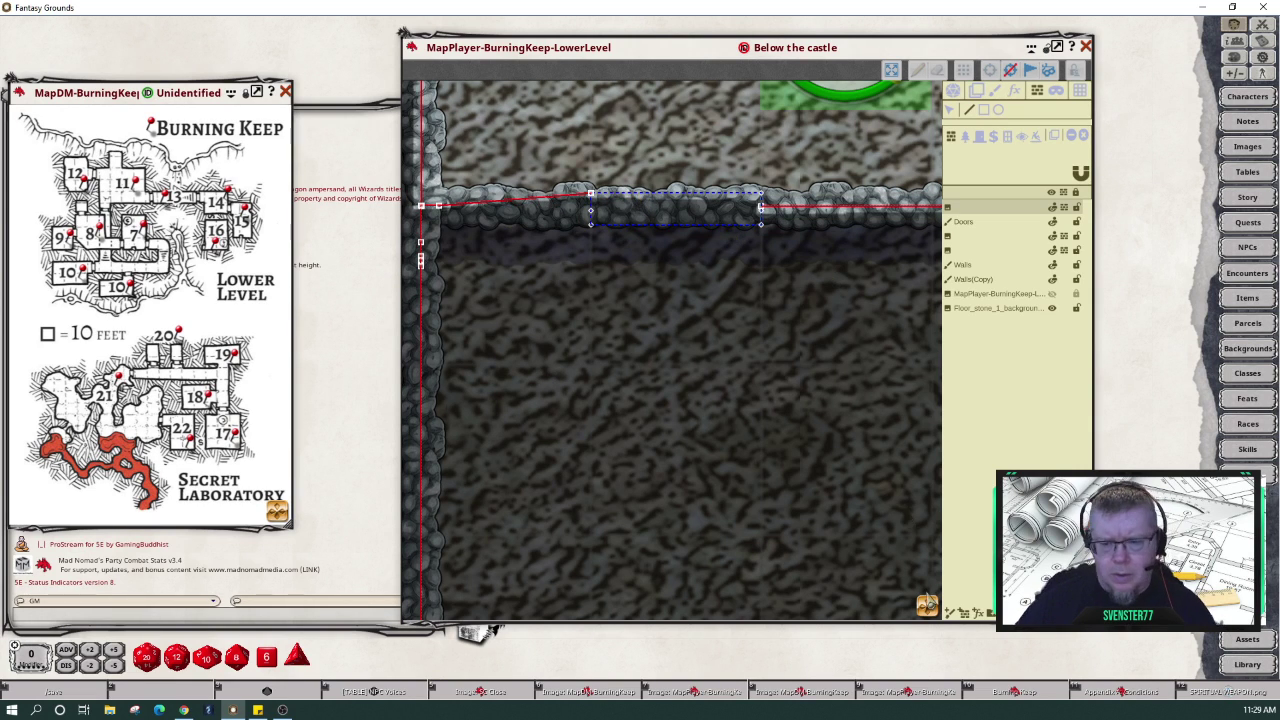
- Delete the line-of-sight wall segment running east from the secret door along the L-shaped room's south wall
{"action": "mouse_move", "coordinate": [930, 603]}
{"action": "left_mouse_down"}
{"action": "mouse_move", "coordinate": [963, 563]}
{"action": "mouse_move", "coordinate": [948, 612]}
{"action": "mouse_move", "coordinate": [917, 596]}
{"action": "left_mouse_up"}
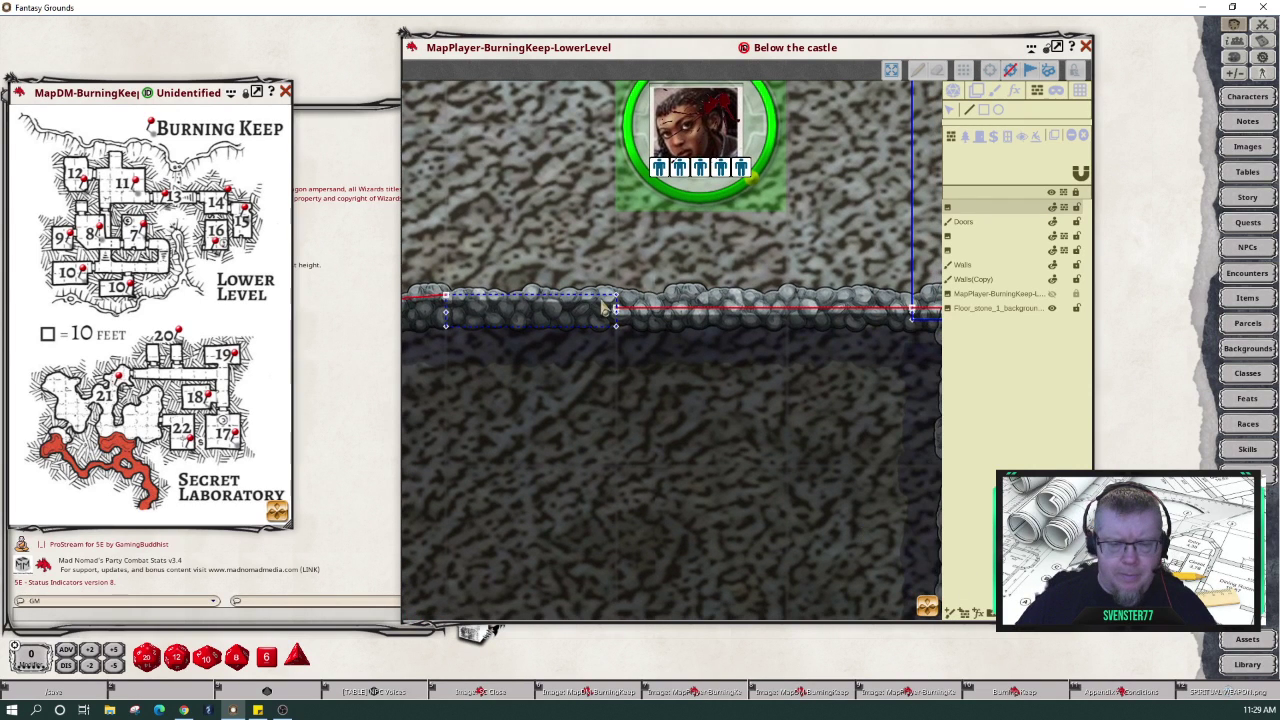
{"action": "scroll", "coordinate": [604, 310], "scroll_direction": "up", "scroll_amount": 3}
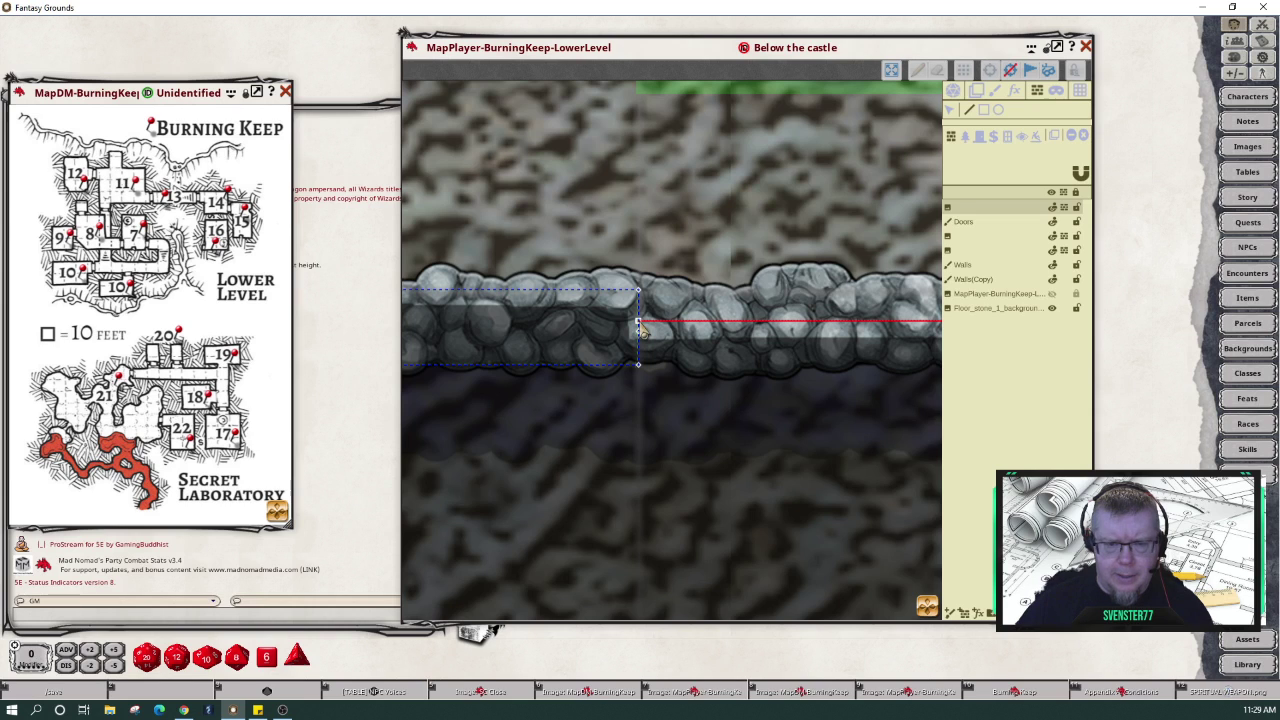
{"action": "left_click", "coordinate": [639, 323]}
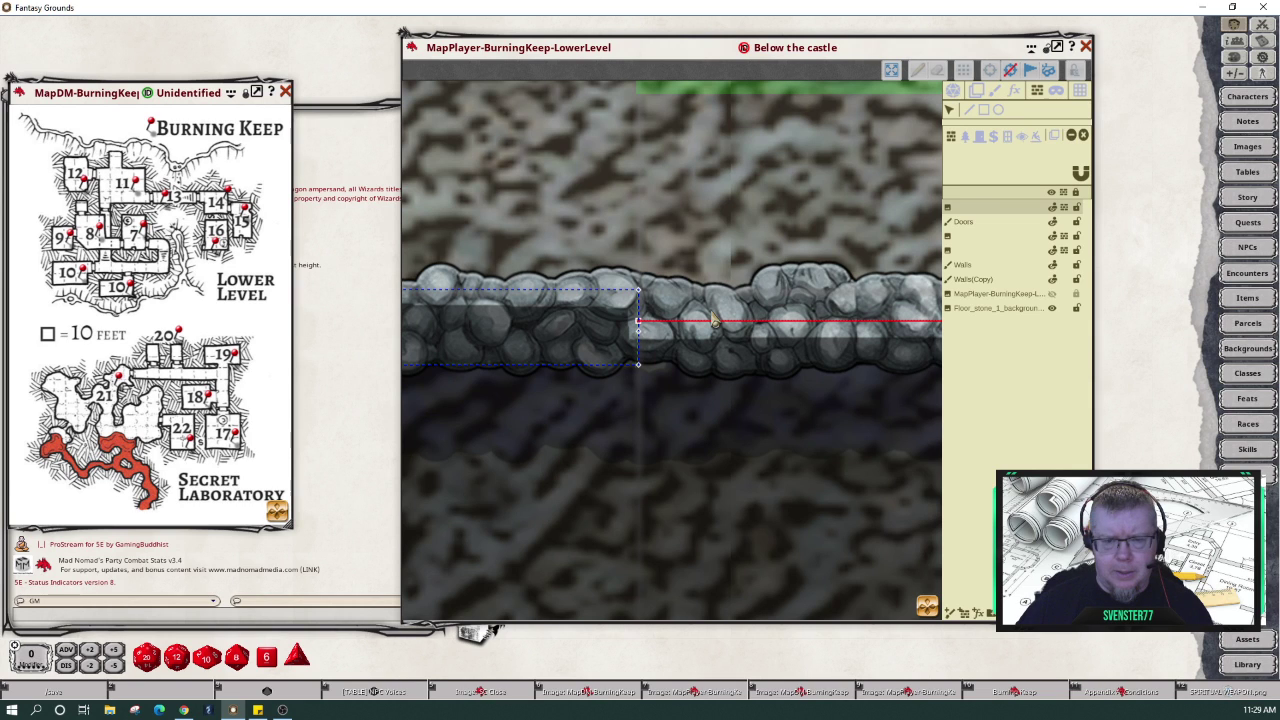
{"action": "left_click", "coordinate": [1068, 138]}
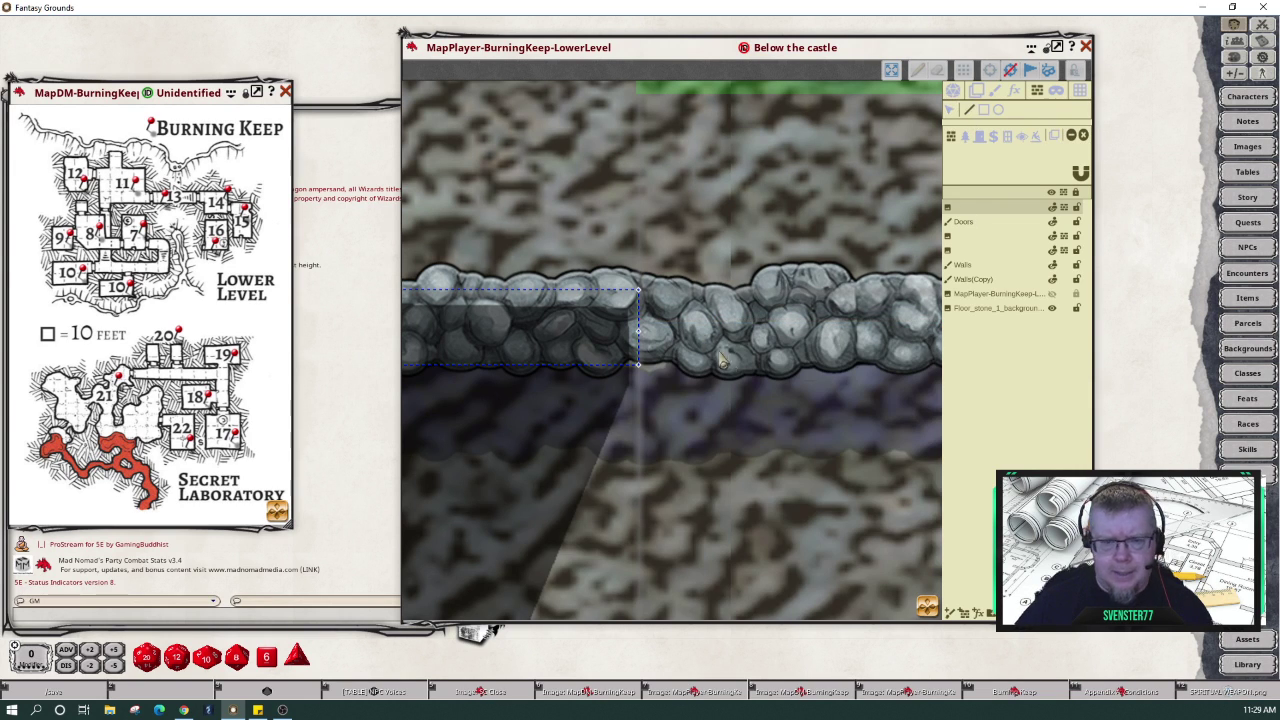
- Draw a line-of-sight wall from the base of the L-shaped room's east door to the secret door's northeast corner
{"action": "scroll", "coordinate": [800, 450], "scroll_direction": "down", "scroll_amount": 3}
{"action": "left_click_drag", "start_coordinate": [801, 344], "coordinate": [638, 372]}
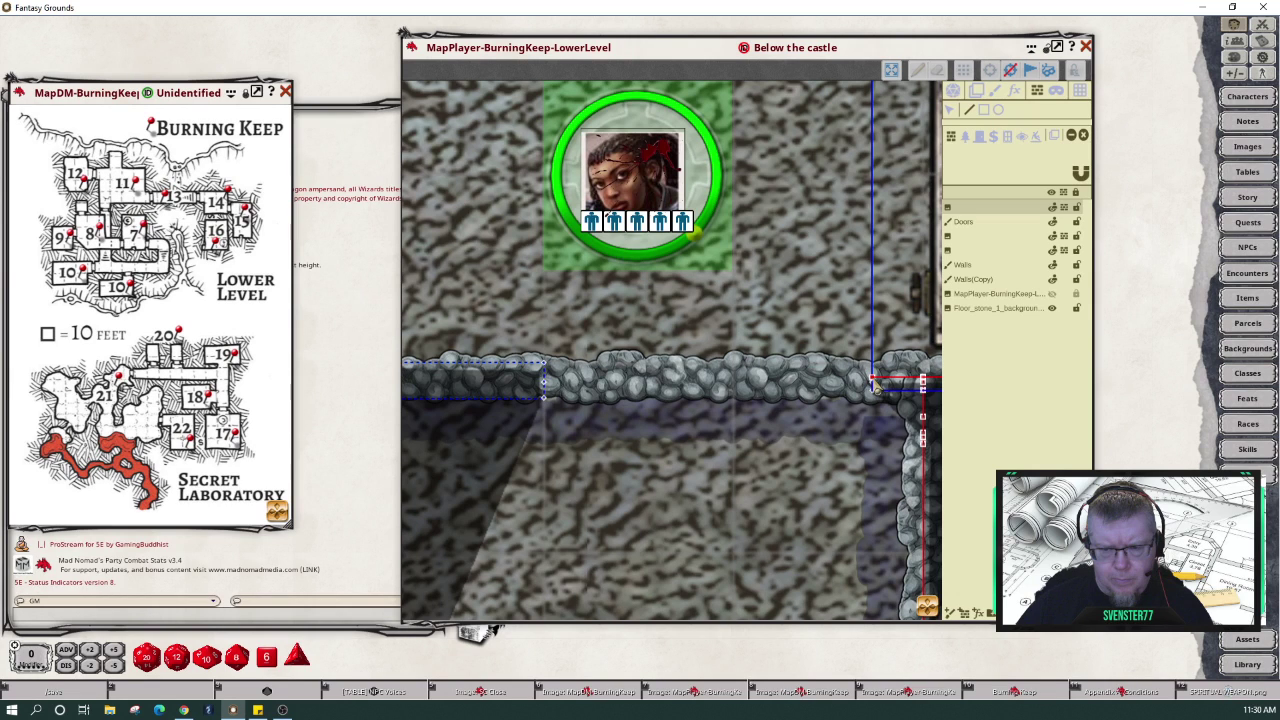
{"action": "left_click", "coordinate": [873, 385]}
{"action": "left_click", "coordinate": [545, 366]}
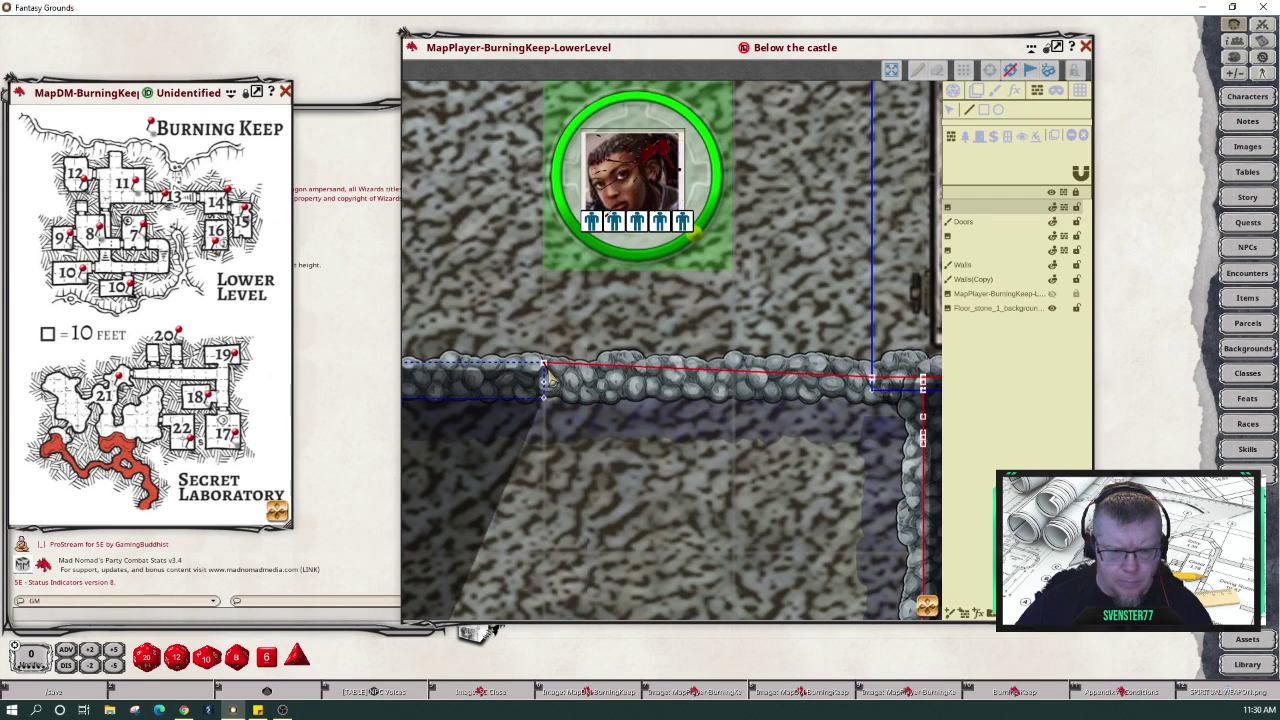
{"action": "right_click", "coordinate": [545, 377]}
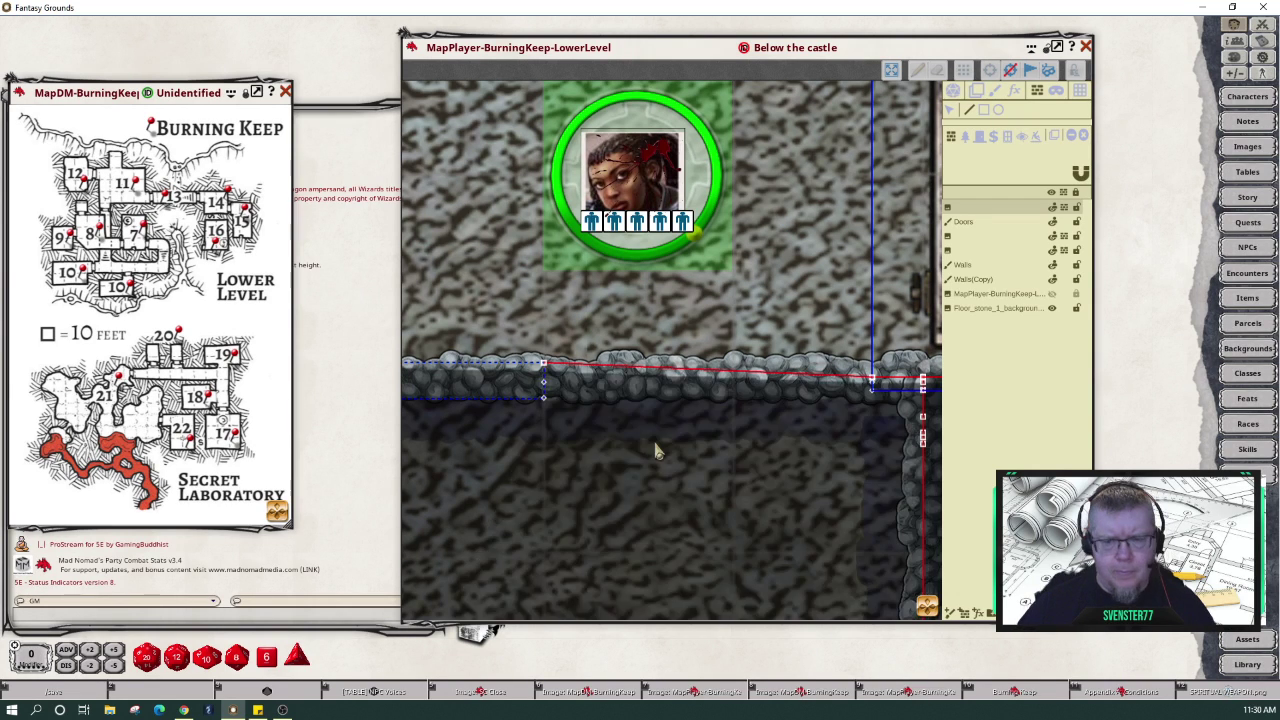
{"action": "scroll", "coordinate": [655, 451], "scroll_direction": "down", "scroll_amount": 4}
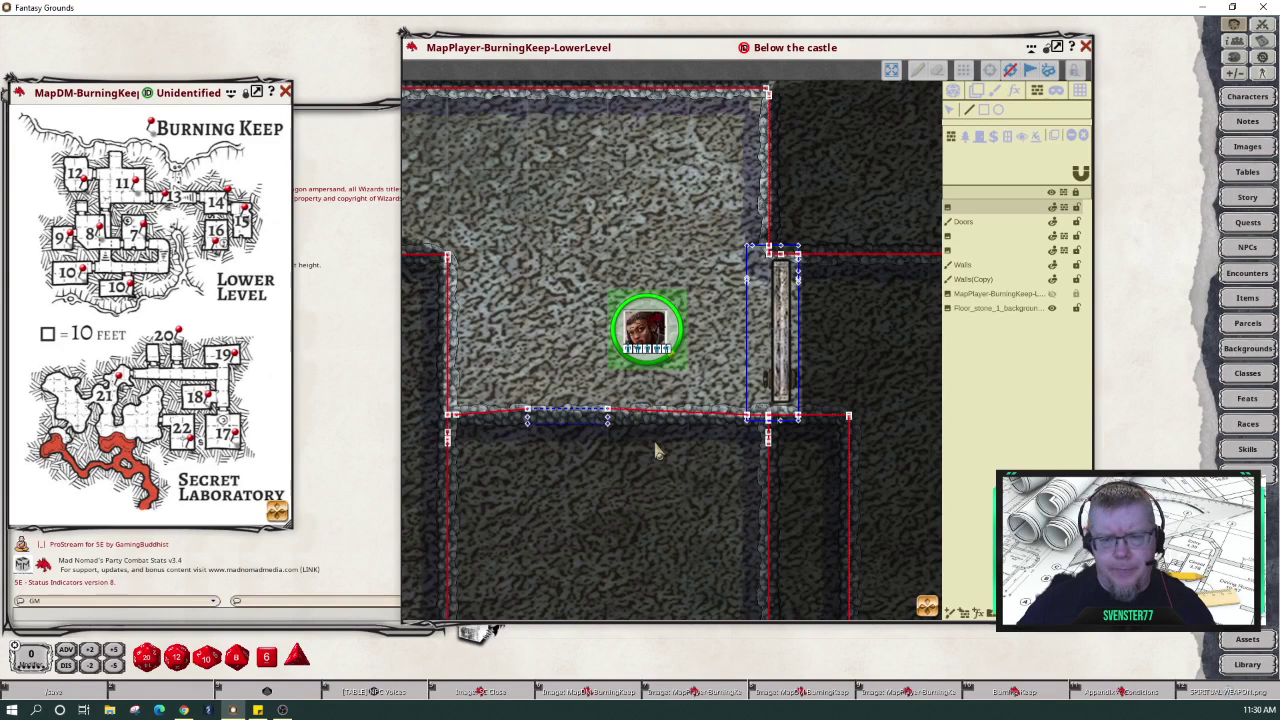
{"action": "scroll", "coordinate": [655, 451], "scroll_direction": "down", "scroll_amount": 2}
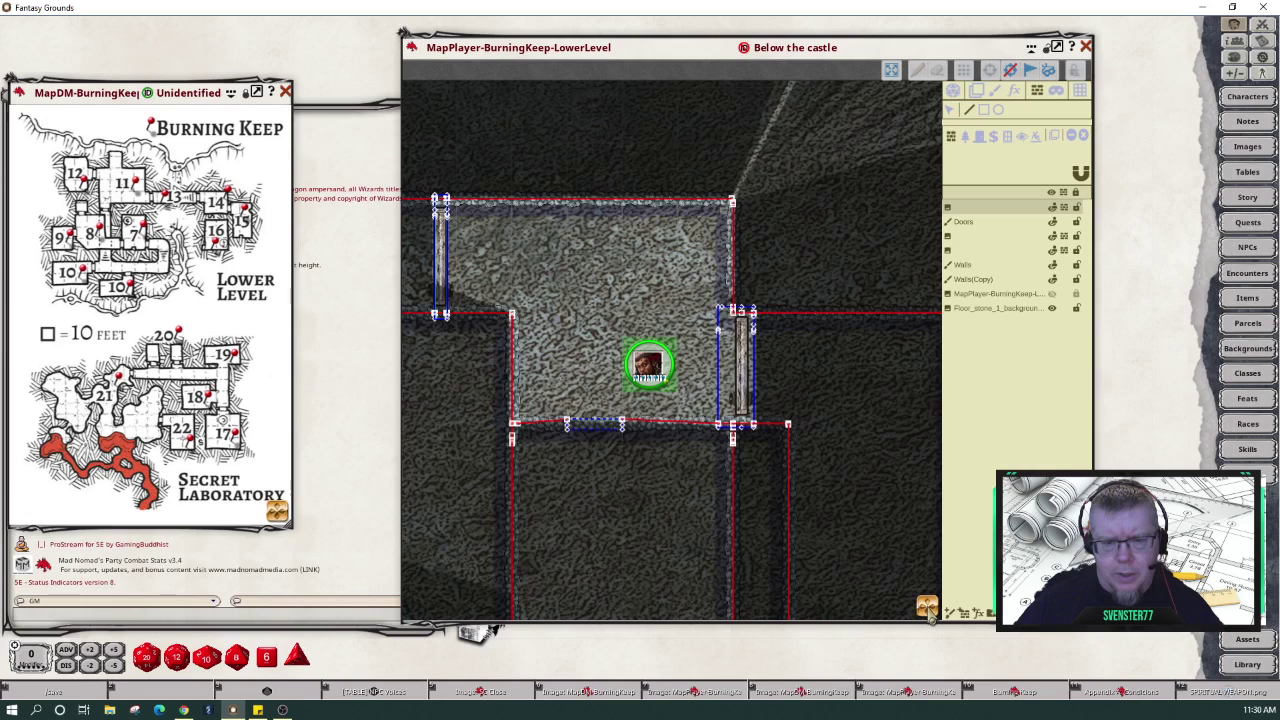
{"action": "scroll", "coordinate": [694, 486], "scroll_direction": "down", "scroll_amount": 2}
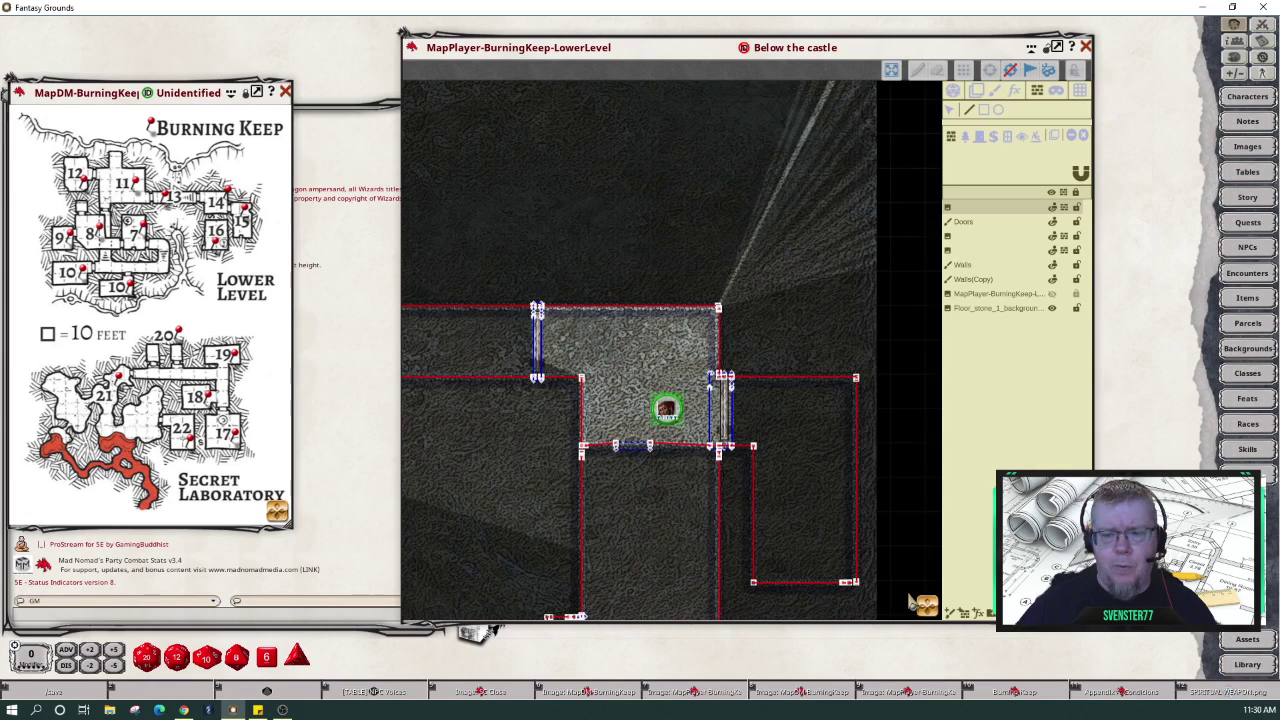
- Leave line-of-sight editing and move the character token from the L-shaped room back to the central room with the other two tokens
{"action": "scroll", "coordinate": [783, 430], "scroll_direction": "down", "scroll_amount": 1}
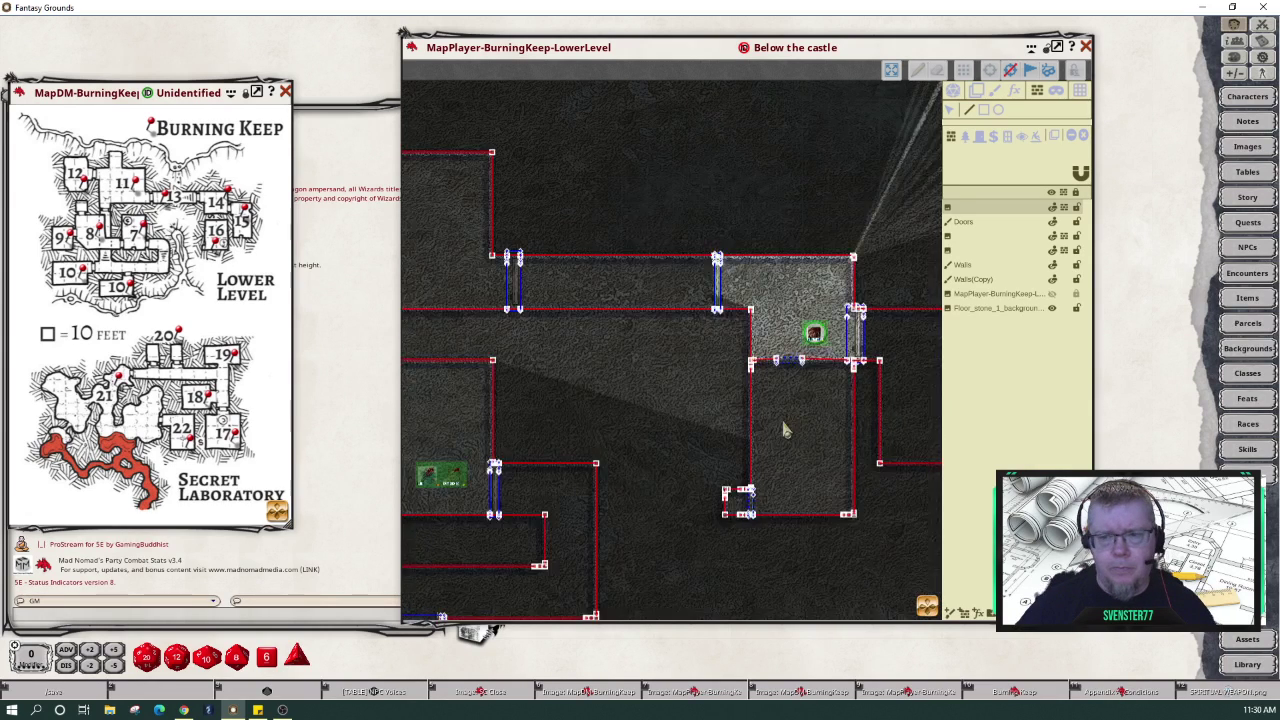
{"action": "scroll", "coordinate": [783, 430], "scroll_direction": "down", "scroll_amount": 1}
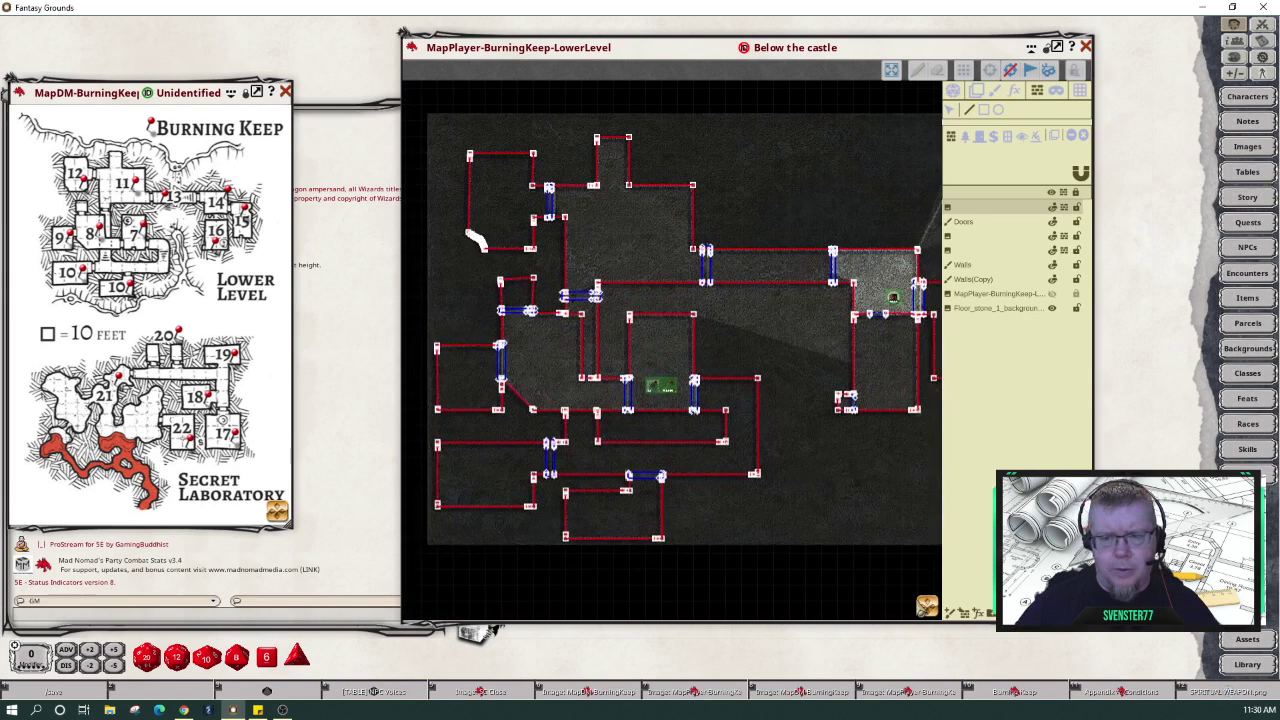
{"action": "left_click", "coordinate": [970, 135]}
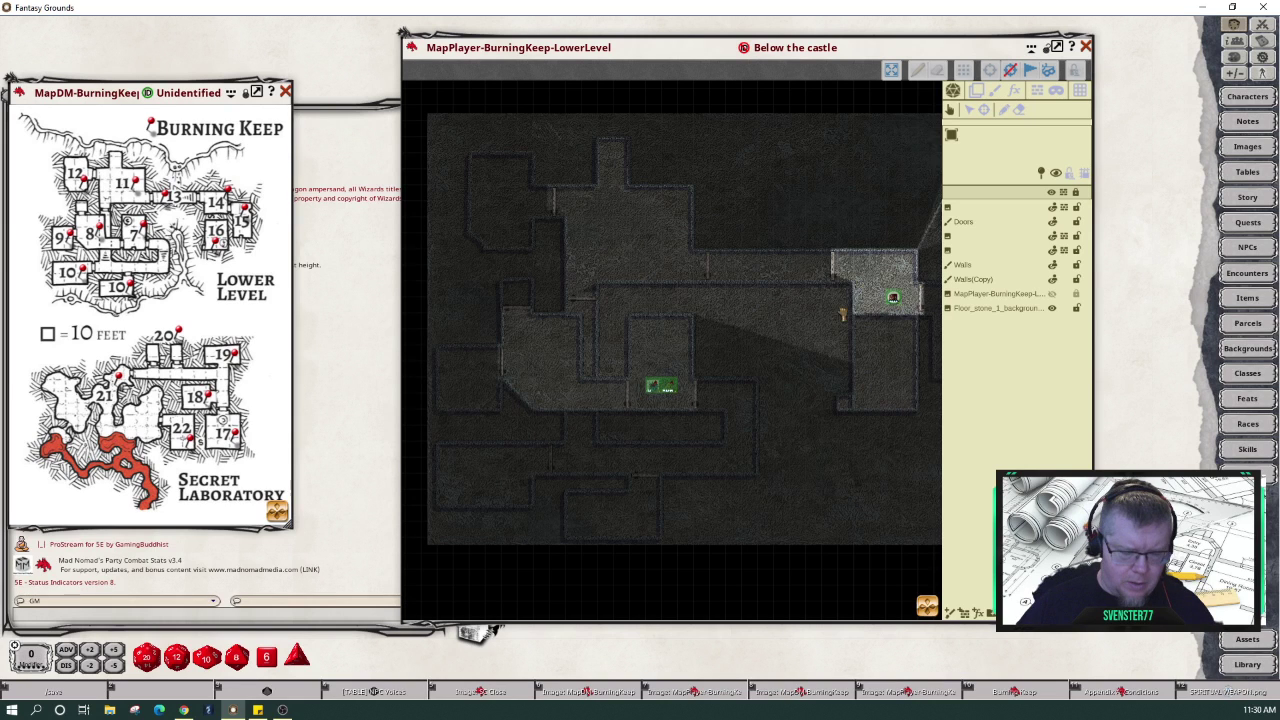
{"action": "left_click", "coordinate": [1057, 183]}
{"action": "left_click", "coordinate": [1057, 183]}
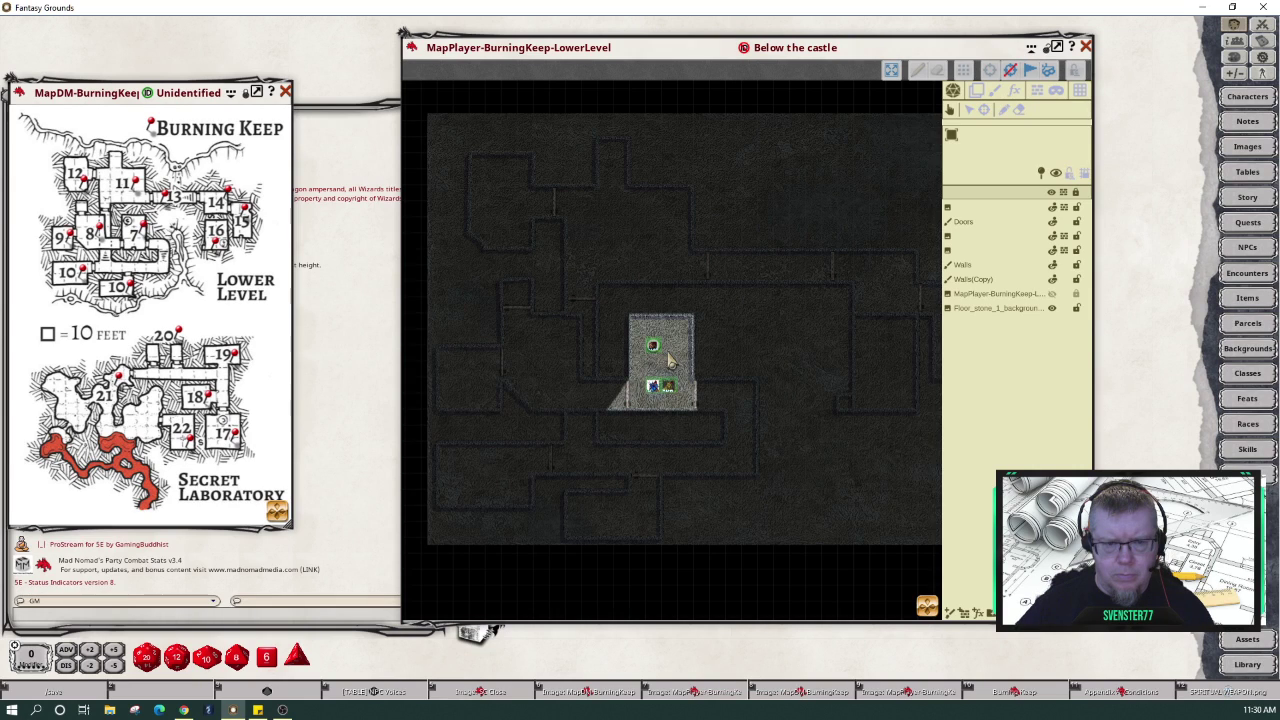
- Turn off the token vision preview so the whole lower-level player map is shown unmasked
{"action": "scroll", "coordinate": [670, 360], "scroll_direction": "up", "scroll_amount": 5}
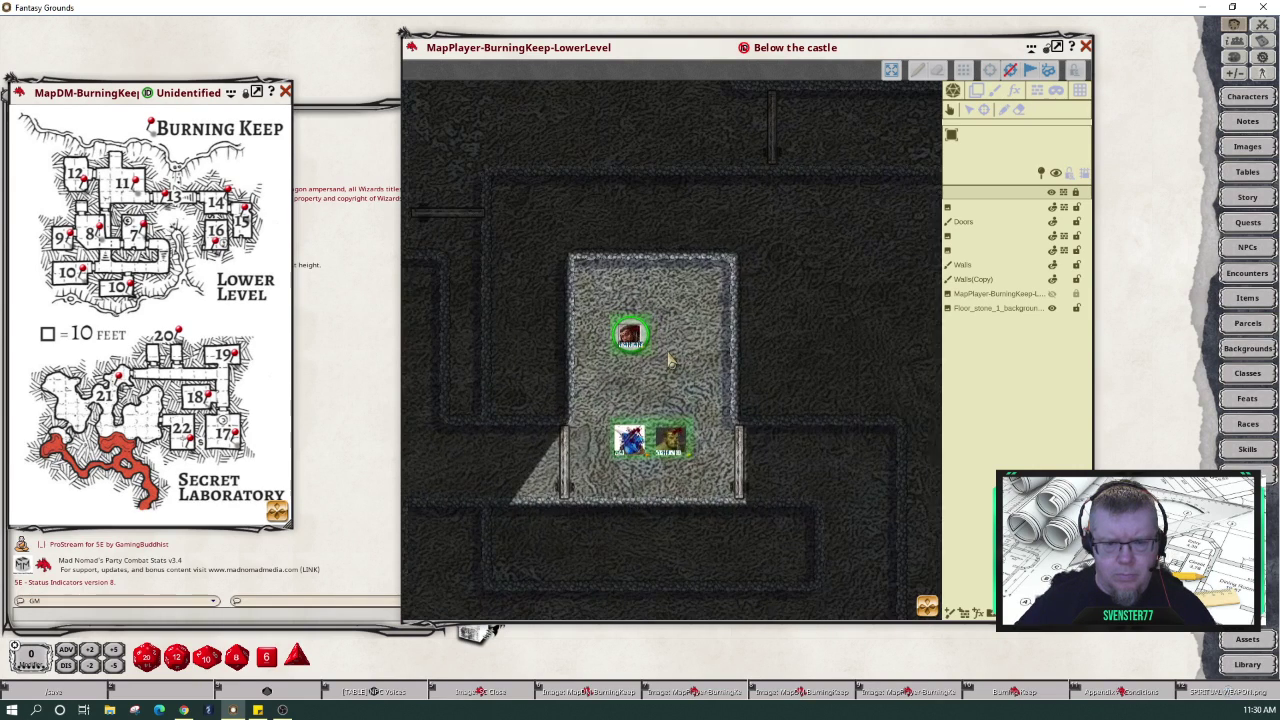
{"action": "scroll", "coordinate": [670, 360], "scroll_direction": "down", "scroll_amount": 5}
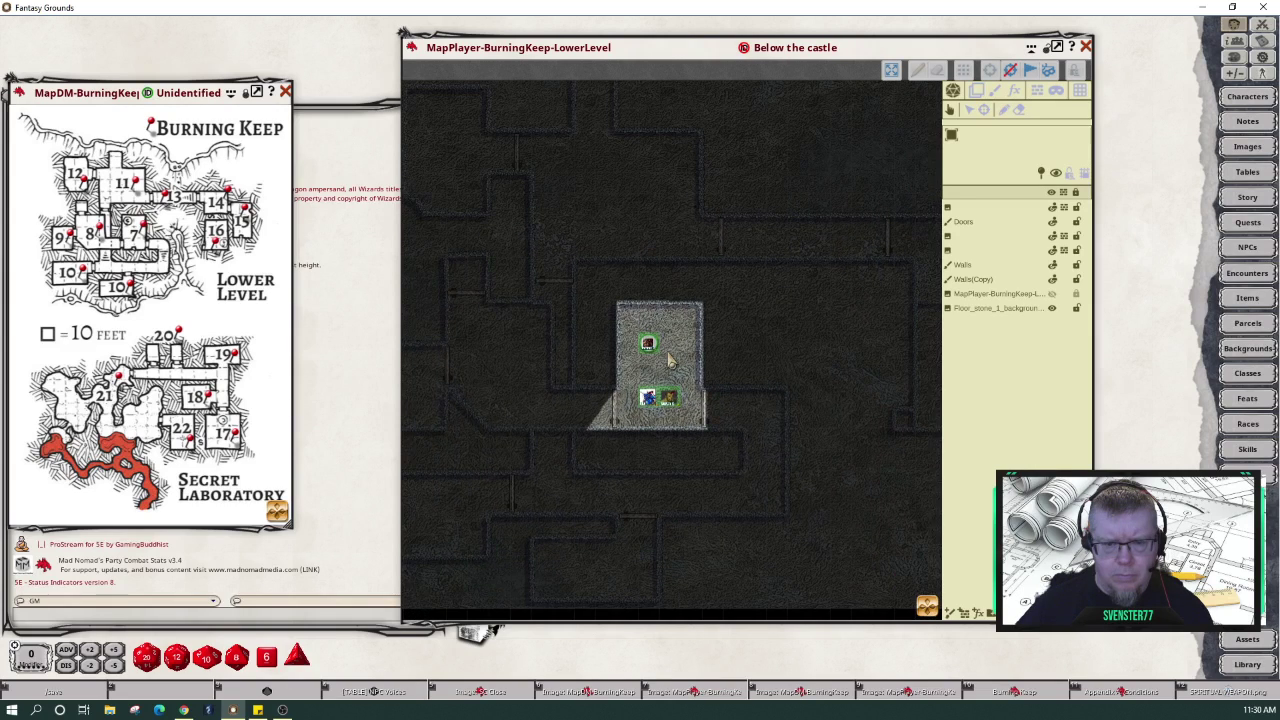
{"action": "scroll", "coordinate": [670, 360], "scroll_direction": "up", "scroll_amount": 2}
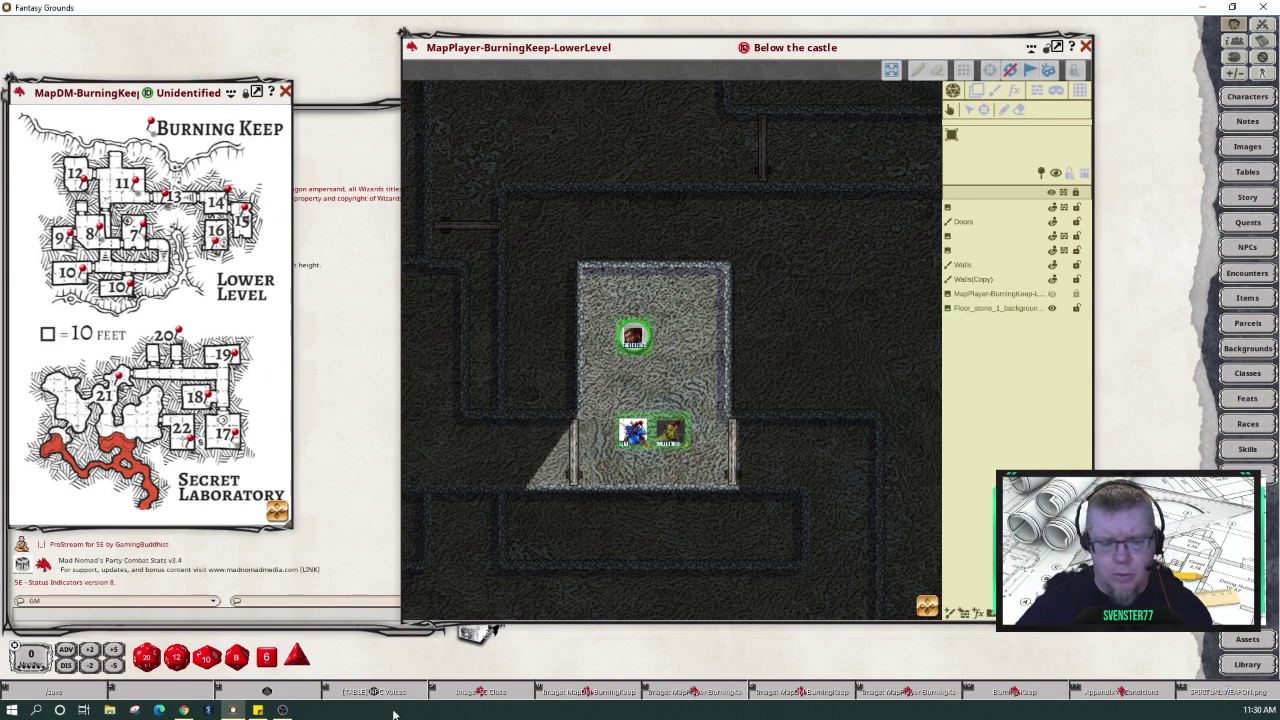
{"action": "scroll", "coordinate": [741, 381], "scroll_direction": "down", "scroll_amount": 1}
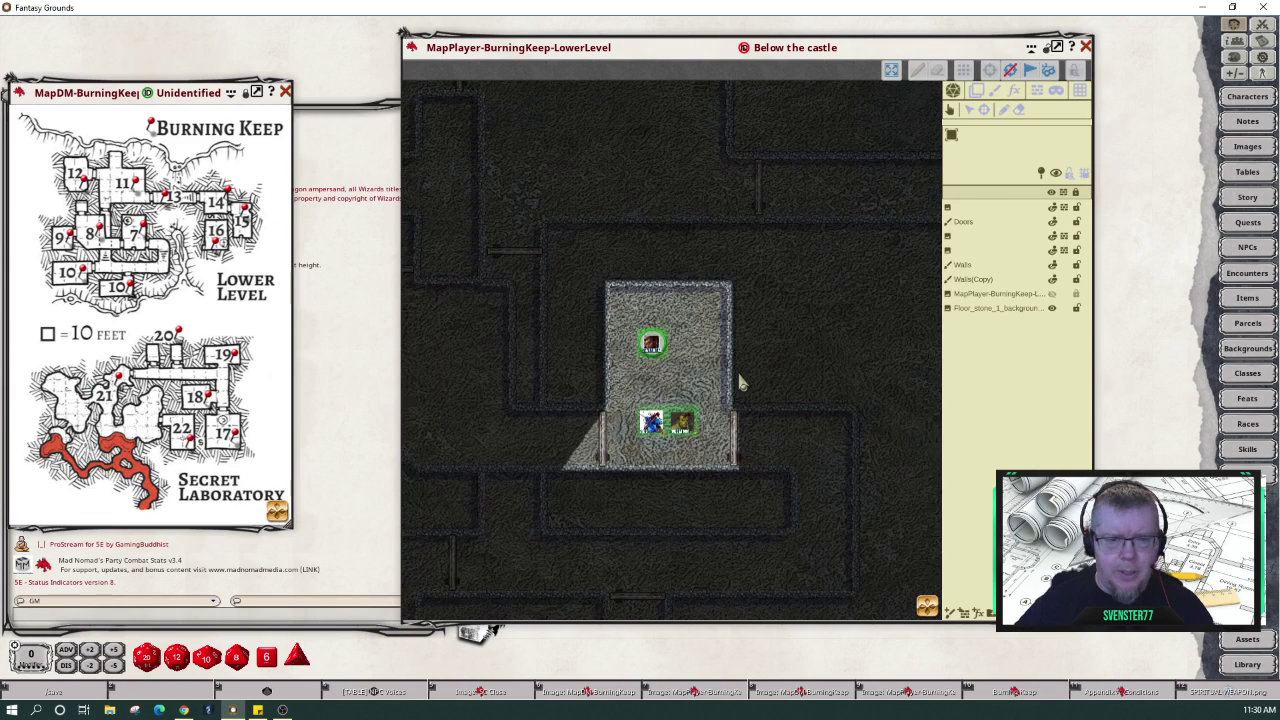
{"action": "scroll", "coordinate": [760, 380], "scroll_direction": "down", "scroll_amount": 3}
{"action": "scroll", "coordinate": [844, 442], "scroll_direction": "up", "scroll_amount": 2}
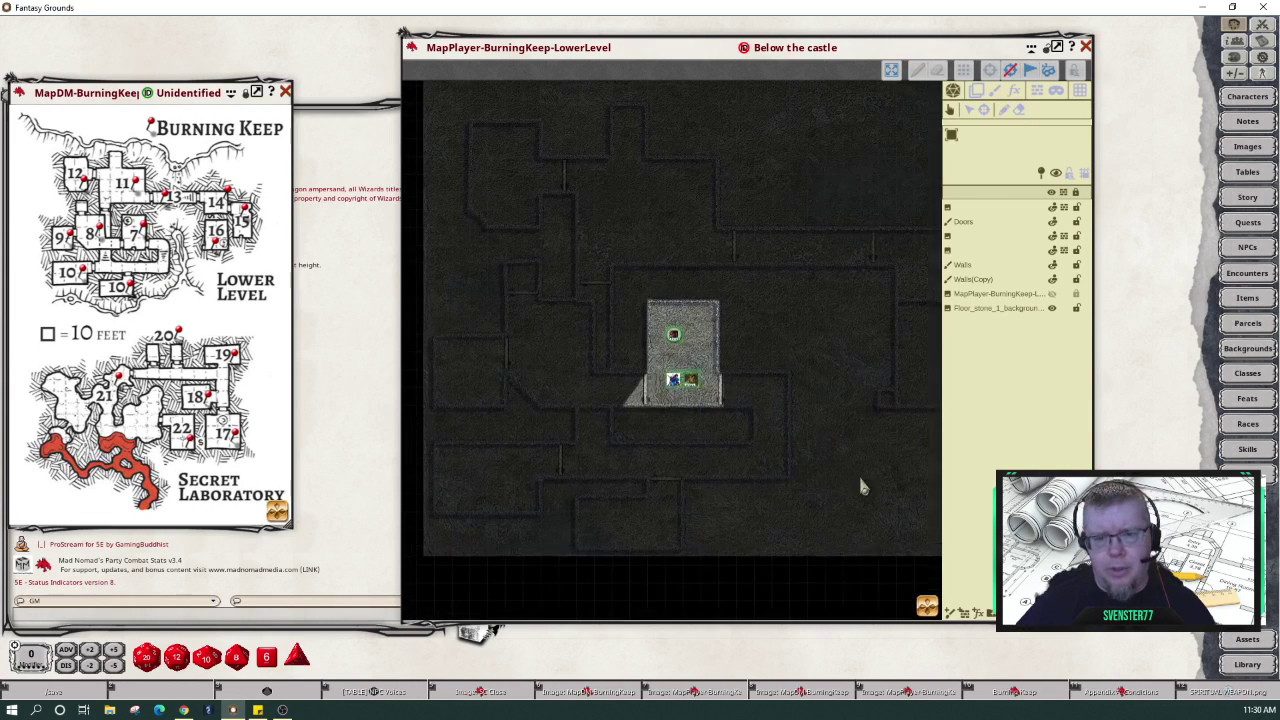
{"action": "scroll", "coordinate": [886, 537], "scroll_direction": "down", "scroll_amount": 1}
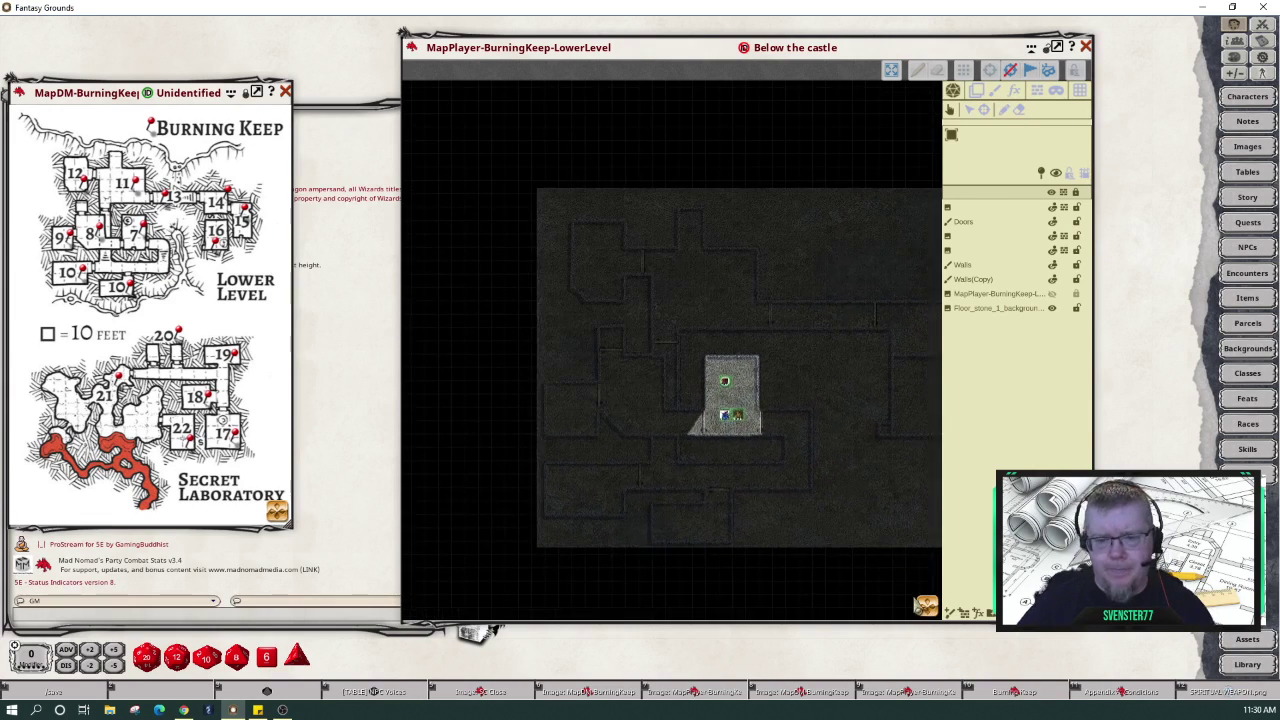
{"action": "left_click", "coordinate": [1058, 176]}
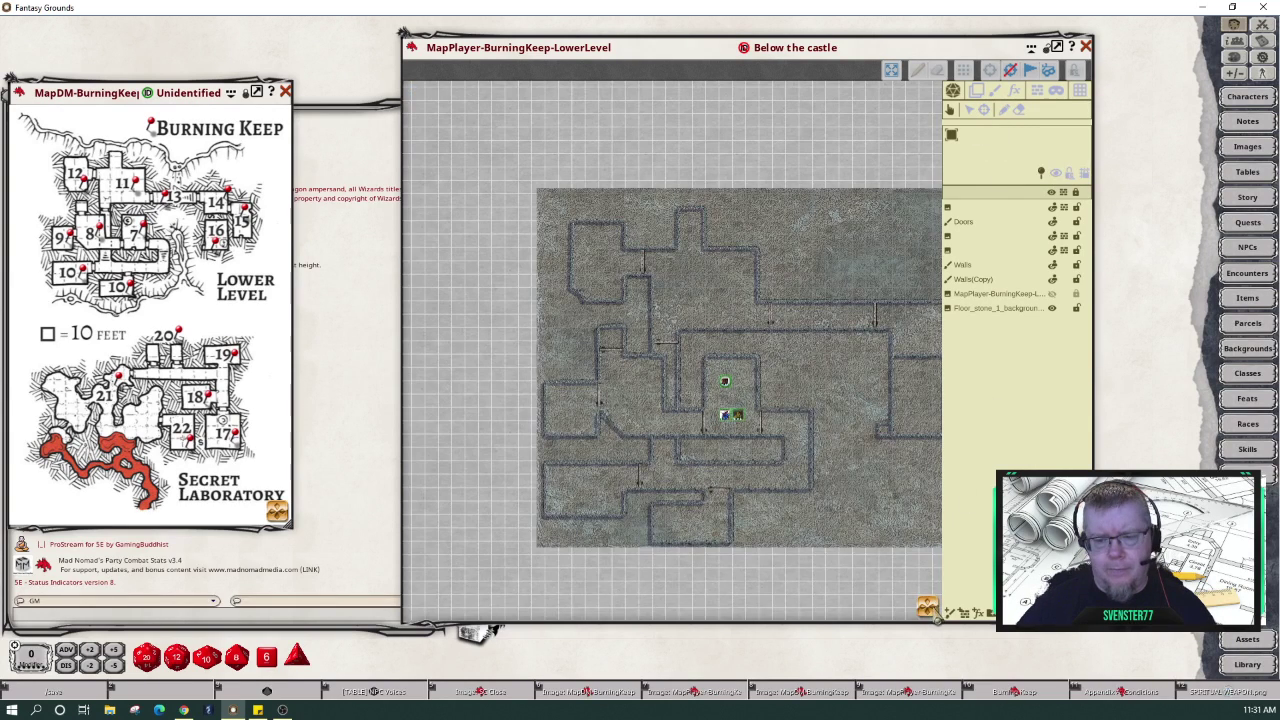
{"action": "left_click_drag", "start_coordinate": [905, 456], "coordinate": [806, 463]}
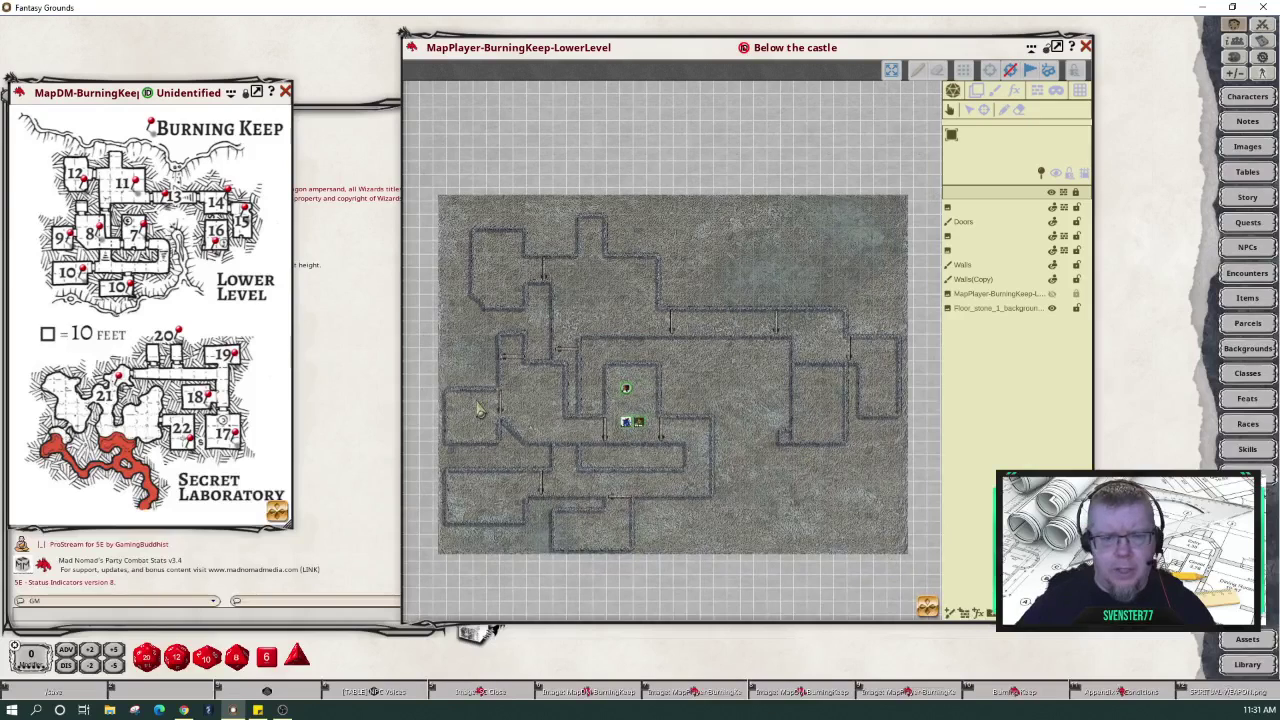
- Pin the Area 12: Rikha'trrj's Chamber story in the northwest room of the player map and close the story
{"action": "double_click", "coordinate": [87, 180]}
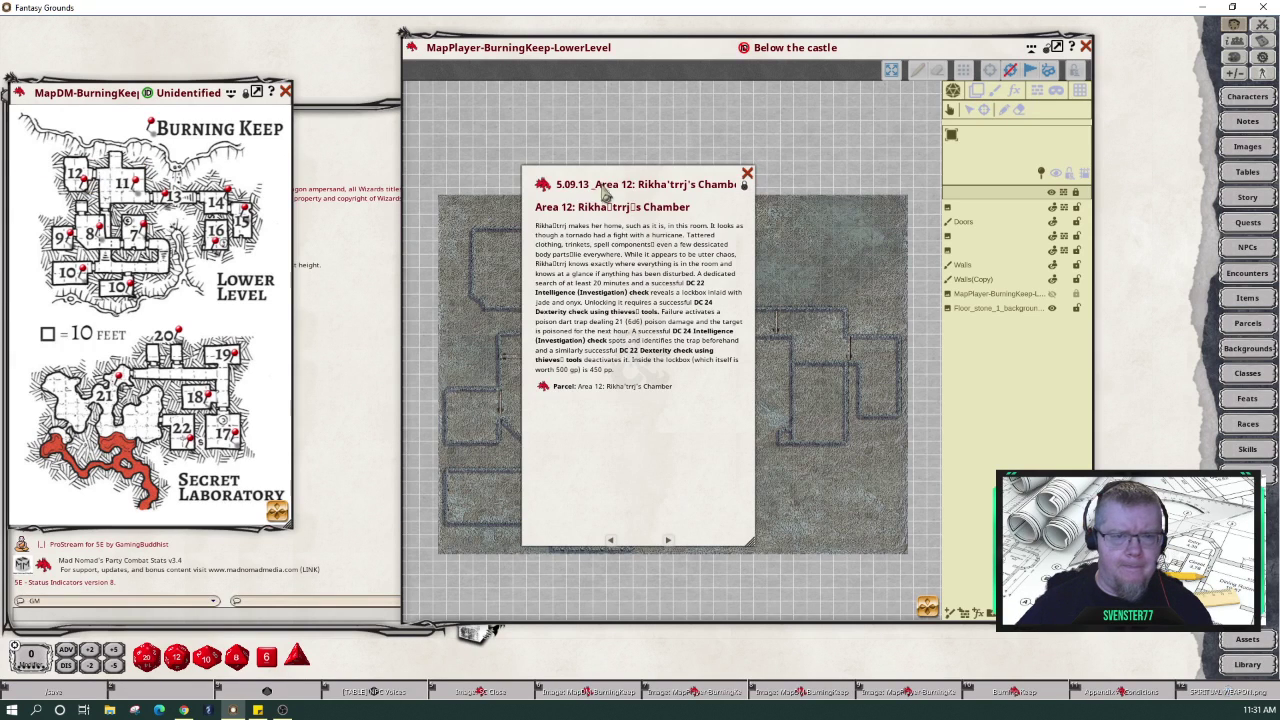
{"action": "left_click_drag", "start_coordinate": [647, 184], "coordinate": [1060, 257]}
{"action": "left_click_drag", "start_coordinate": [700, 278], "coordinate": [505, 268]}
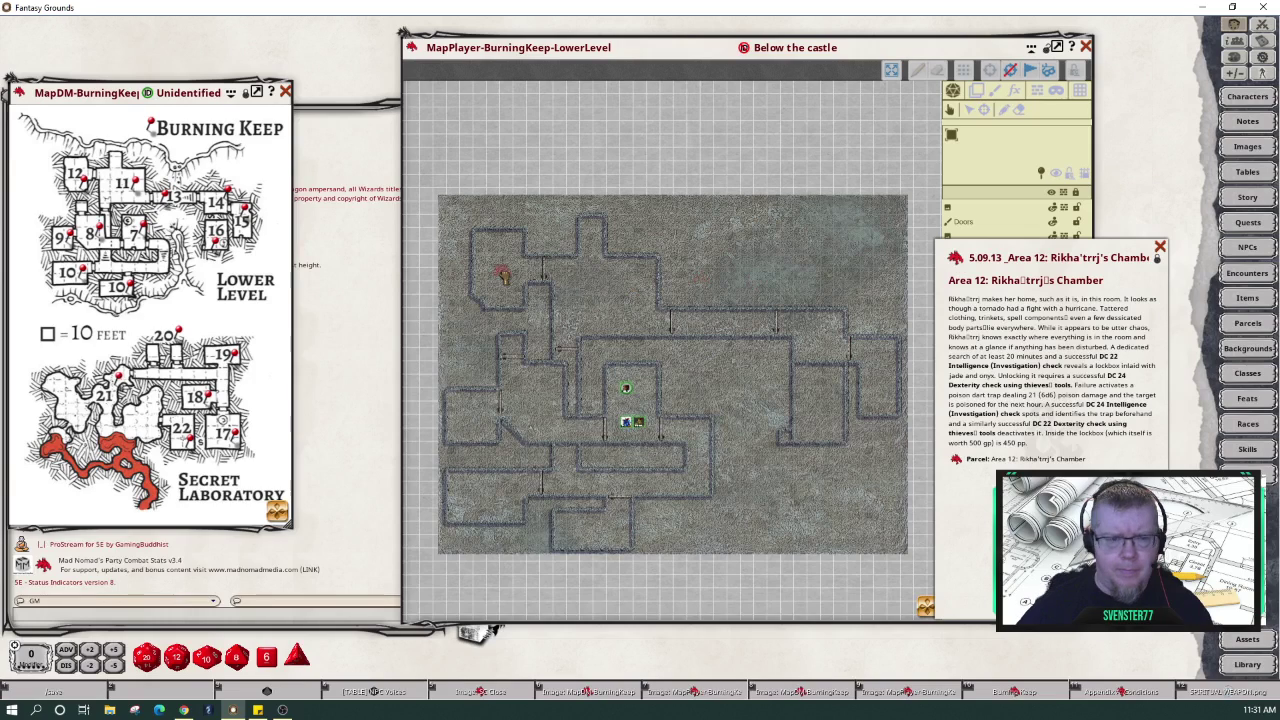
{"action": "left_click_drag", "start_coordinate": [775, 150], "coordinate": [623, 122]}
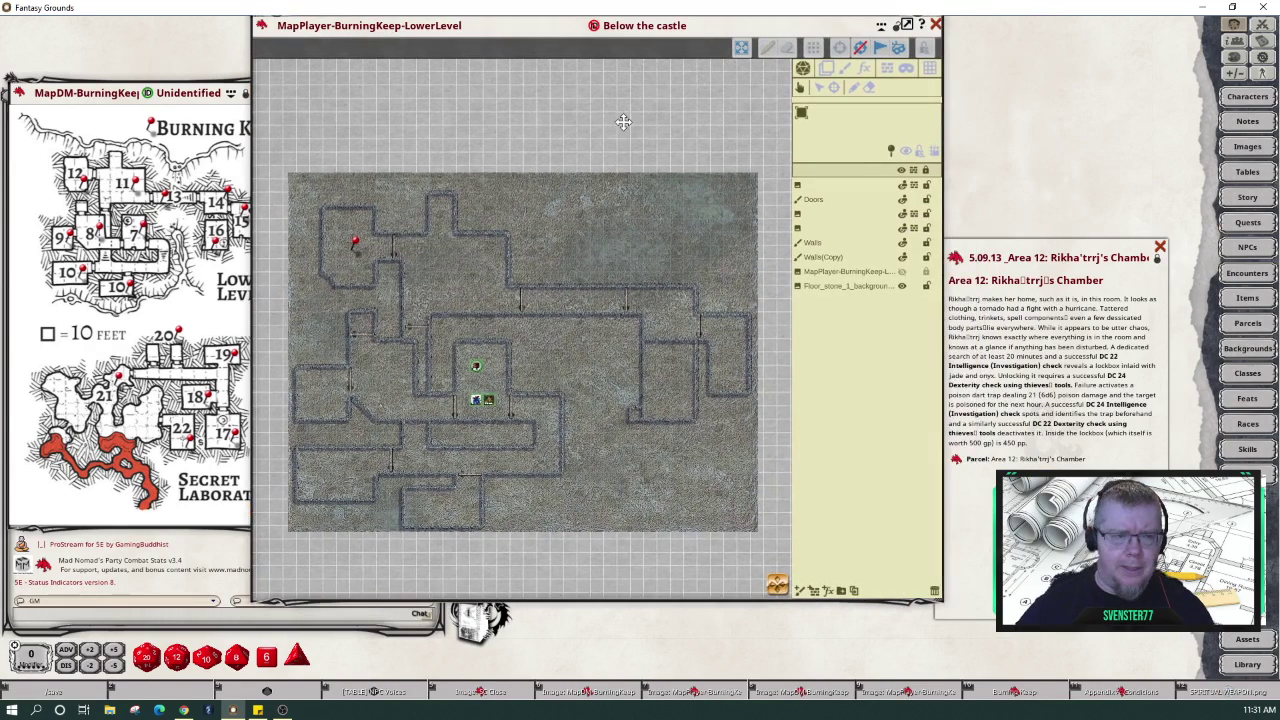
{"action": "left_click", "coordinate": [1158, 248]}
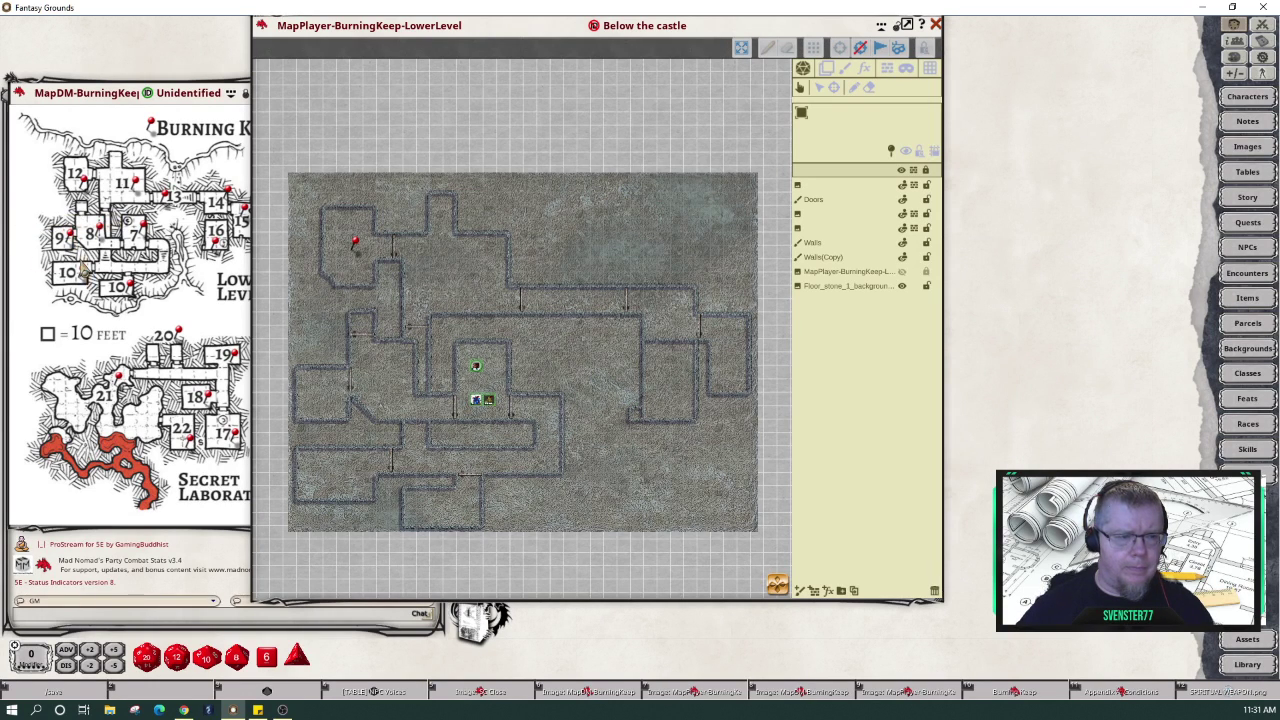
- Pin the Area 9: Sir's Chamber story in the small west room of the player map and close the story
{"action": "left_click", "coordinate": [70, 232]}
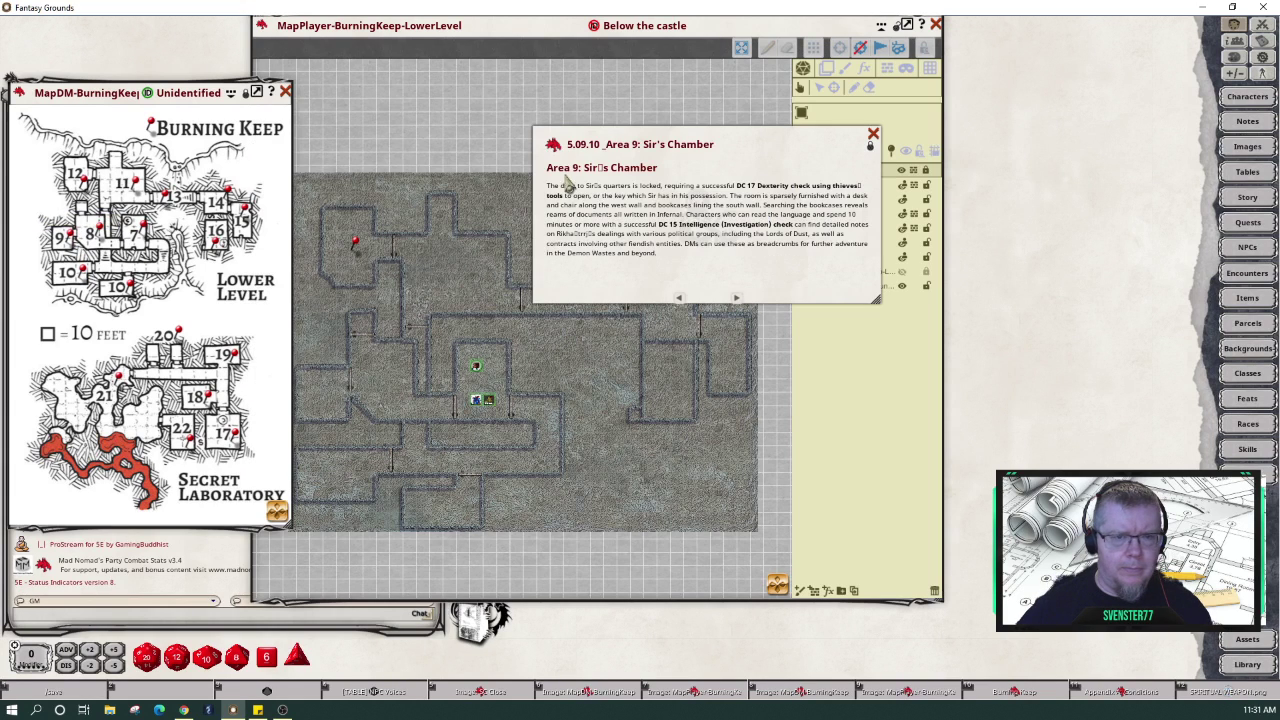
{"action": "mouse_move", "coordinate": [348, 378]}
{"action": "left_mouse_down"}
{"action": "mouse_move", "coordinate": [316, 398]}
{"action": "mouse_move", "coordinate": [325, 388]}
{"action": "left_mouse_up"}
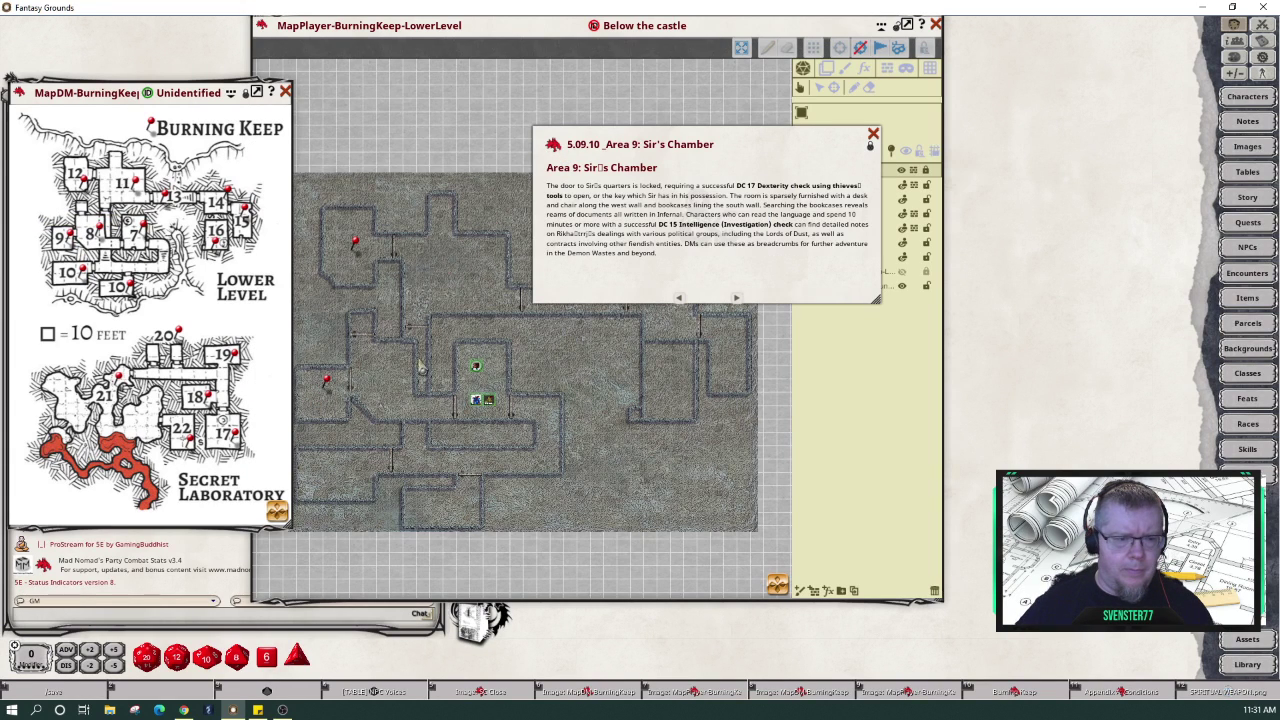
{"action": "left_click", "coordinate": [873, 137]}
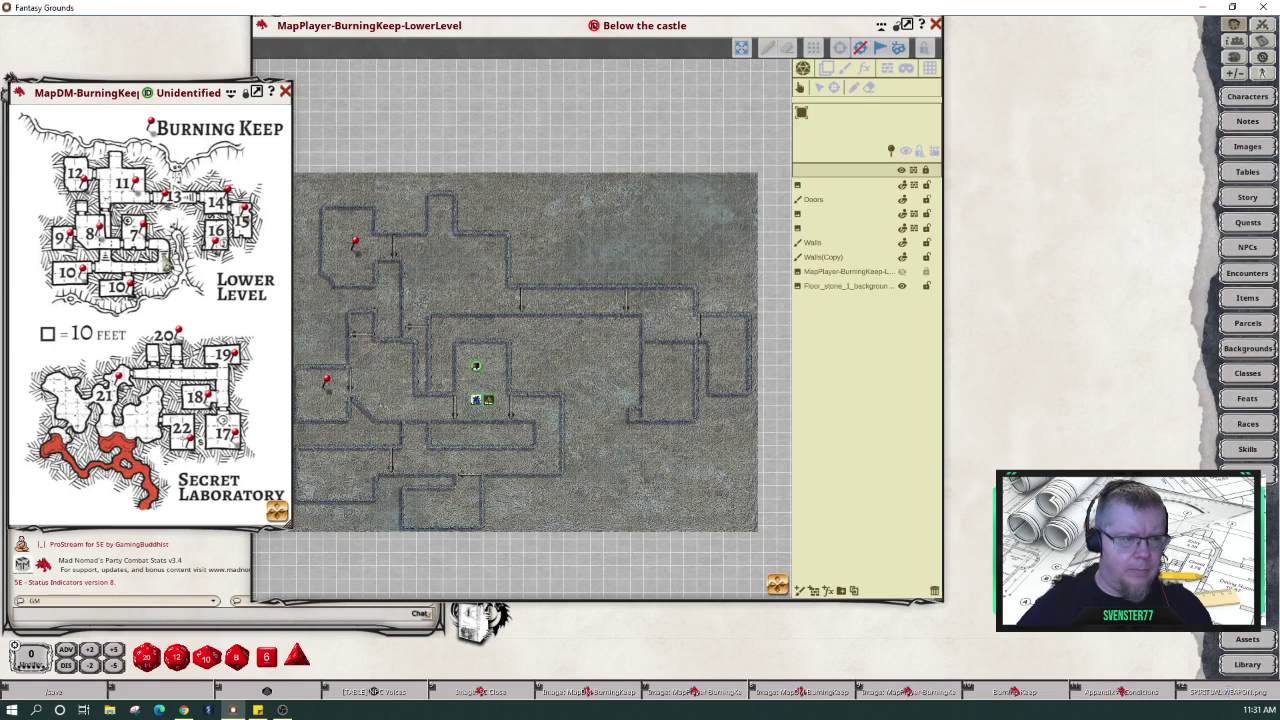
- Pin the Area 10: Barracks story in both southwestern barracks rooms of the player map and close the story
{"action": "left_click", "coordinate": [90, 280]}
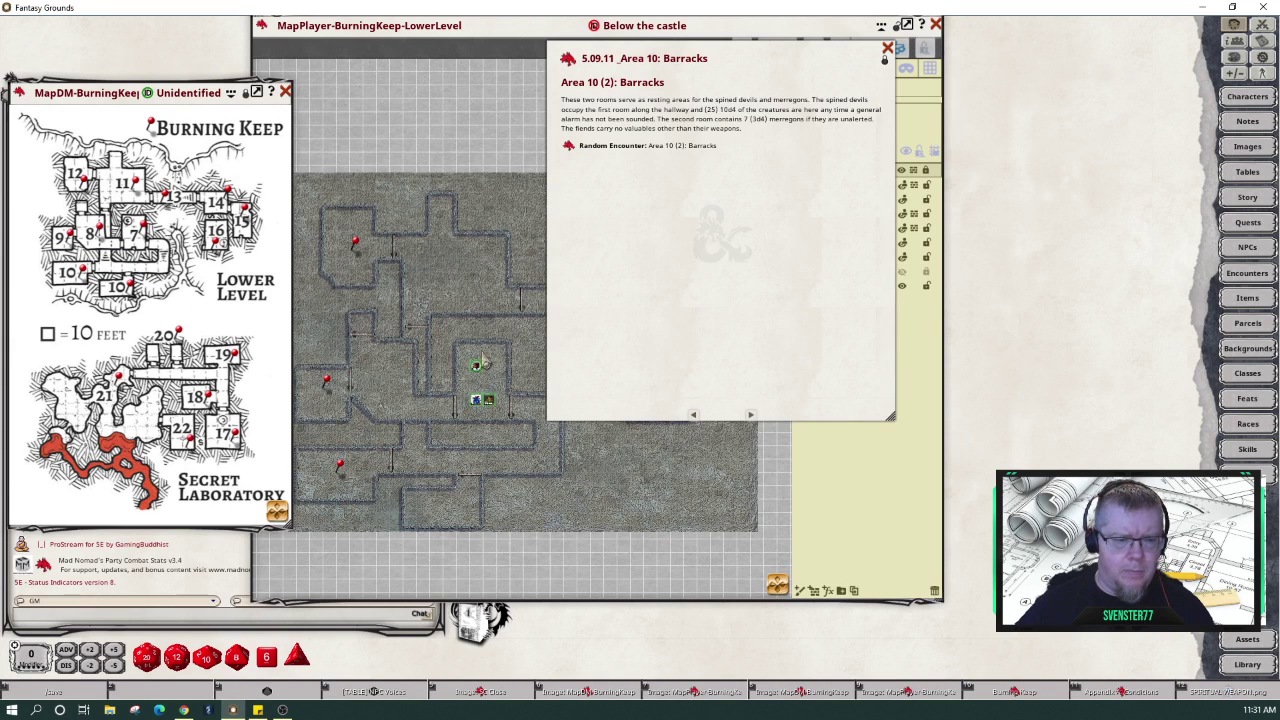
{"action": "left_click_drag", "start_coordinate": [567, 62], "coordinate": [447, 503]}
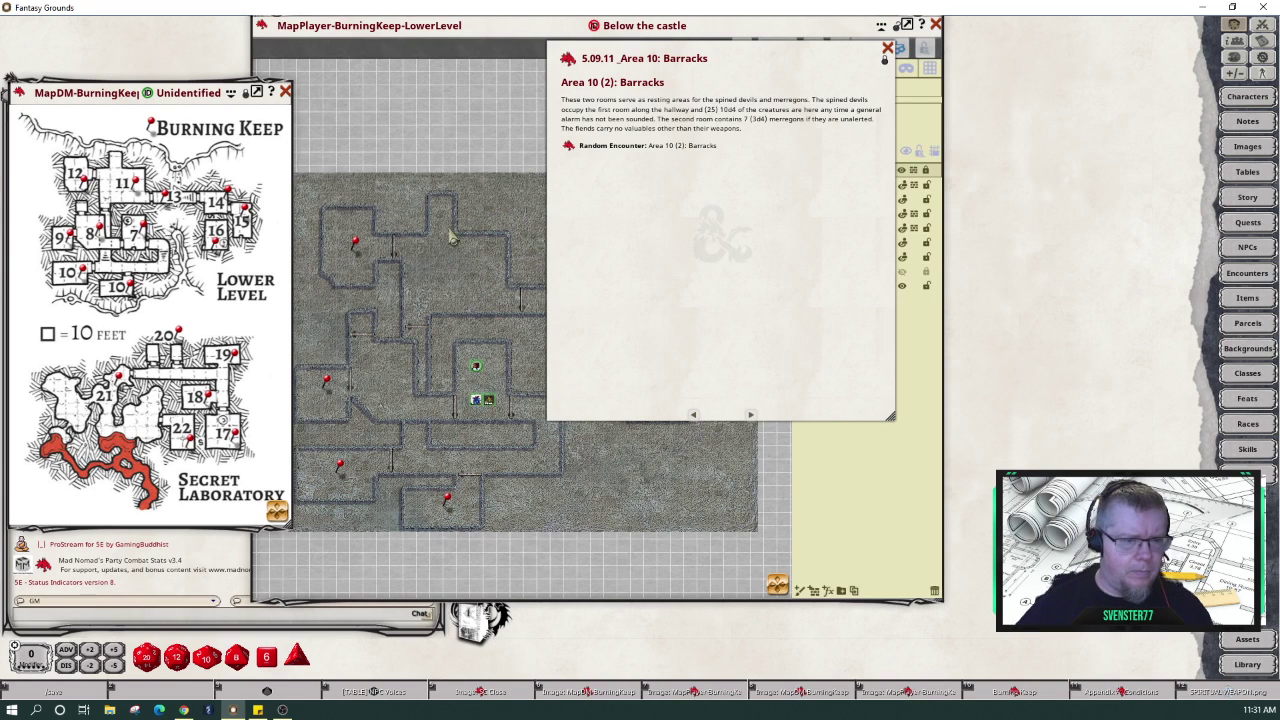
{"action": "left_click", "coordinate": [888, 48]}
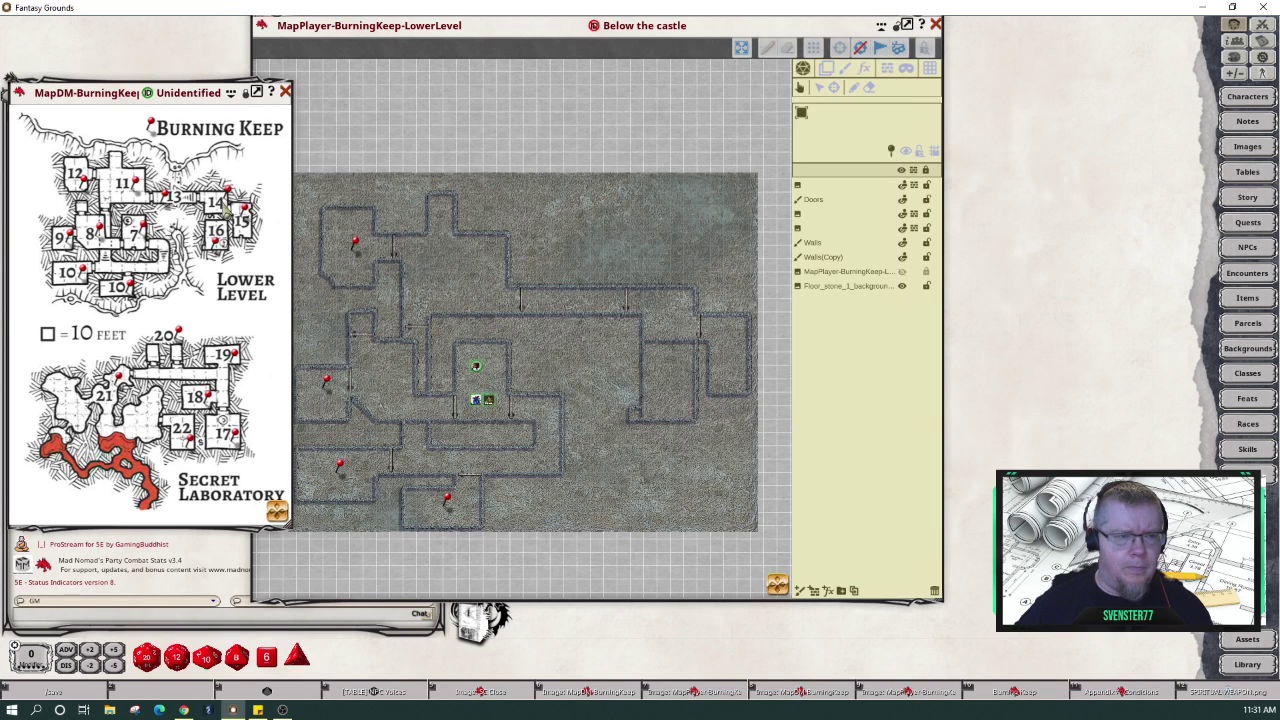
- Pin the Area 7: Ground Level Access story in the central room holding the tokens and close the story
{"action": "left_click", "coordinate": [144, 229]}
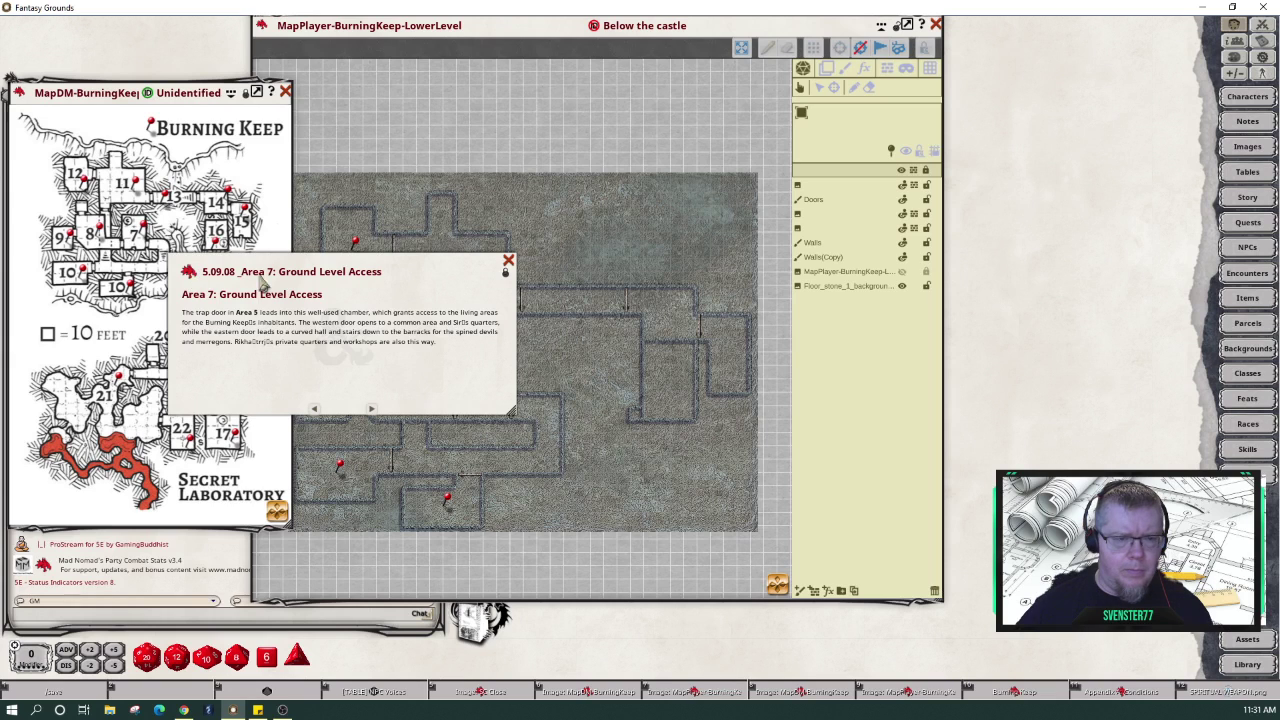
{"action": "left_click_drag", "start_coordinate": [263, 283], "coordinate": [498, 370]}
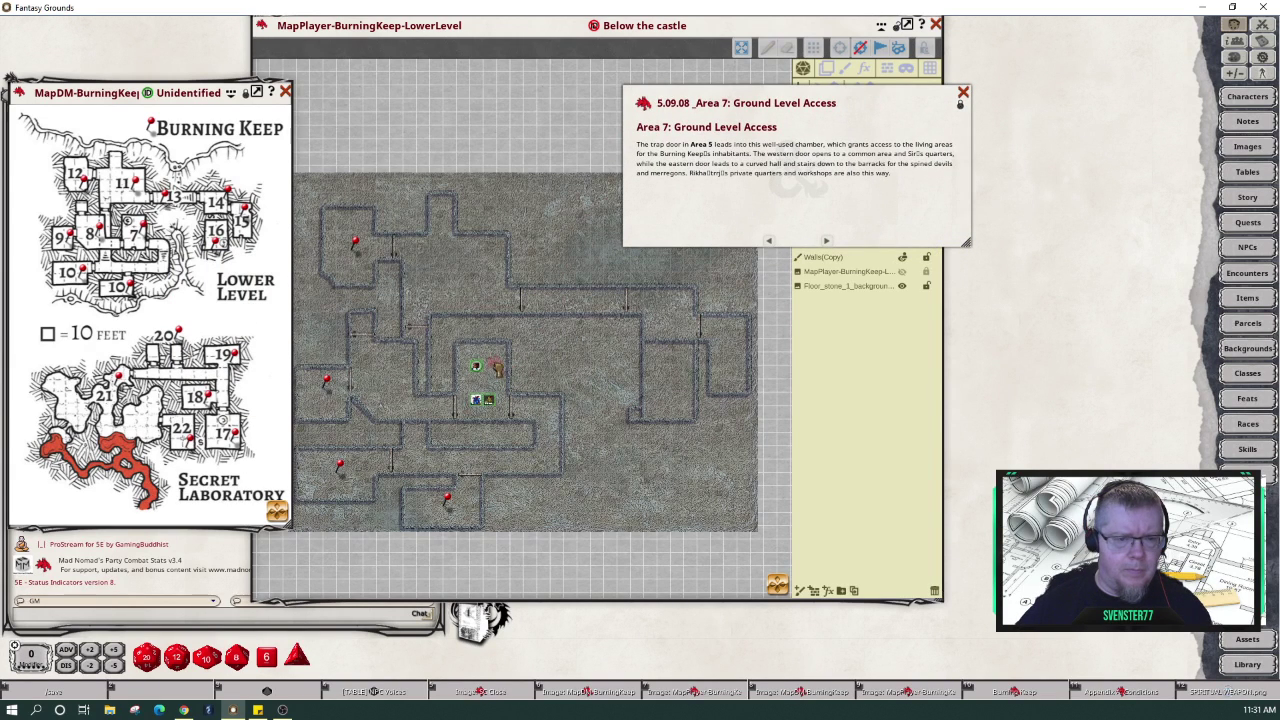
{"action": "left_click", "coordinate": [963, 93]}
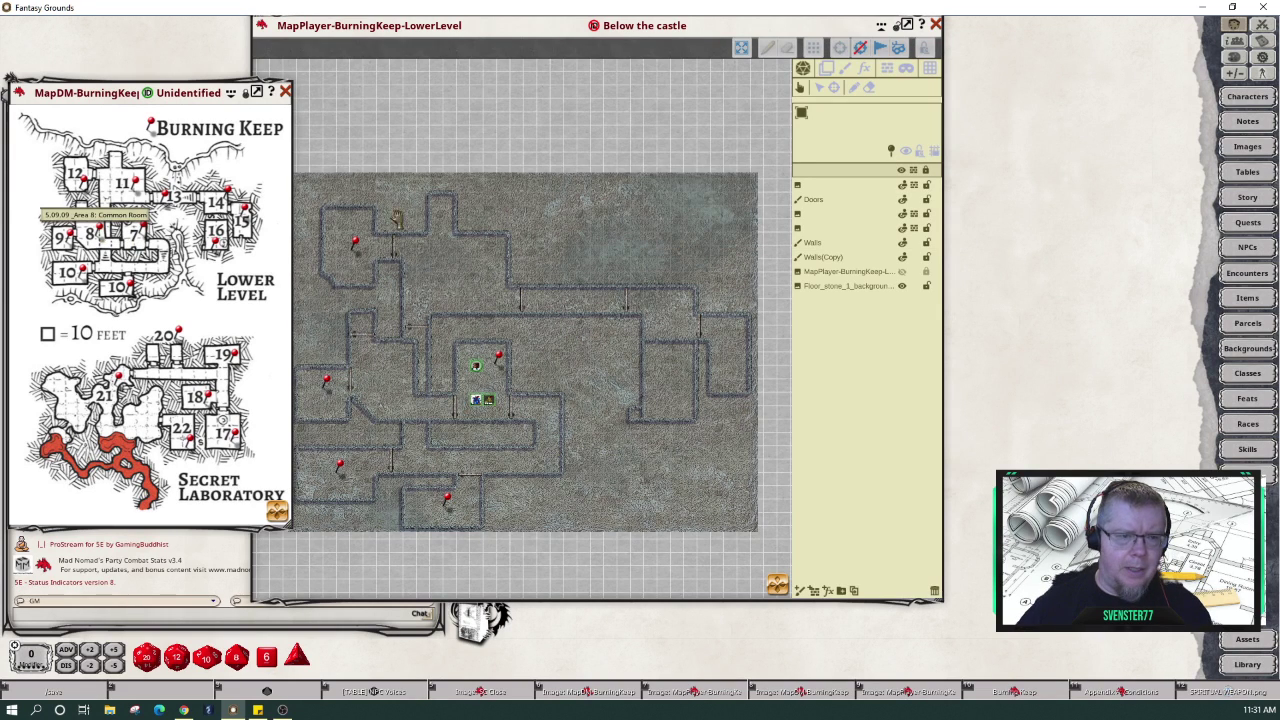
- Pin the Area 8: Common Room story in the room just west of the token room and close the story
{"action": "left_click", "coordinate": [102, 226]}
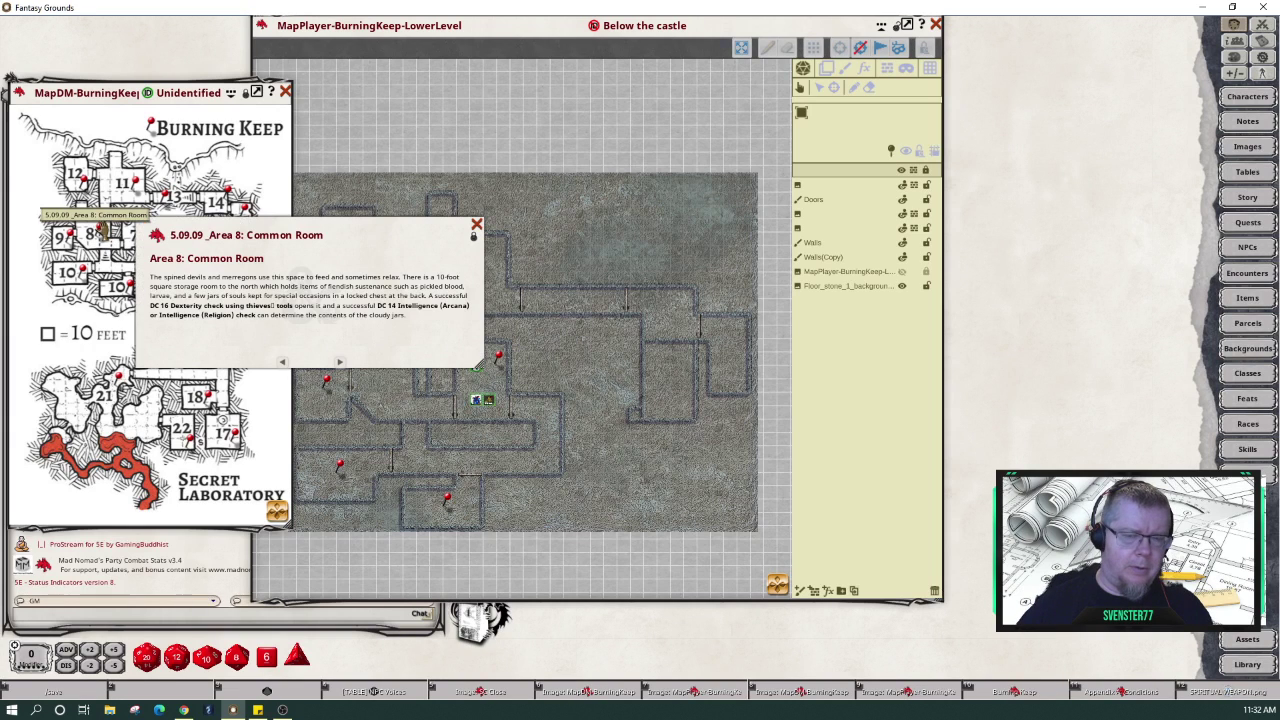
{"action": "left_click_drag", "start_coordinate": [160, 240], "coordinate": [398, 390]}
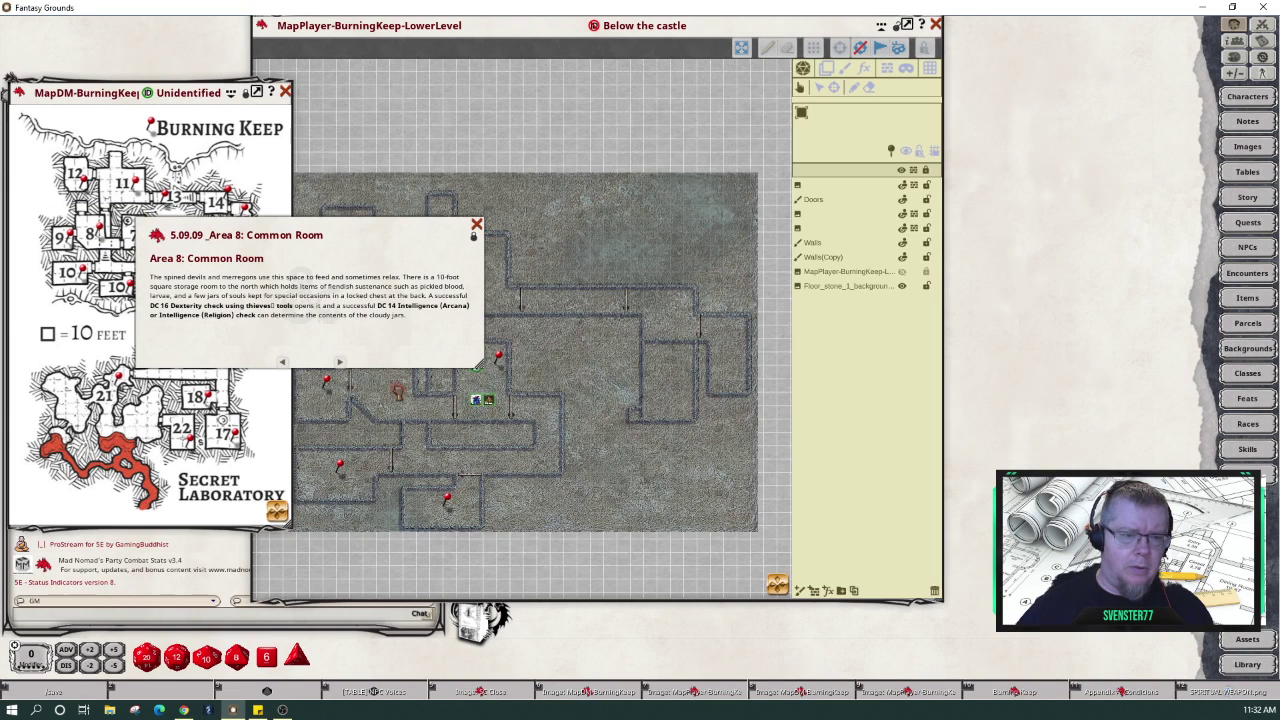
{"action": "left_click", "coordinate": [477, 224]}
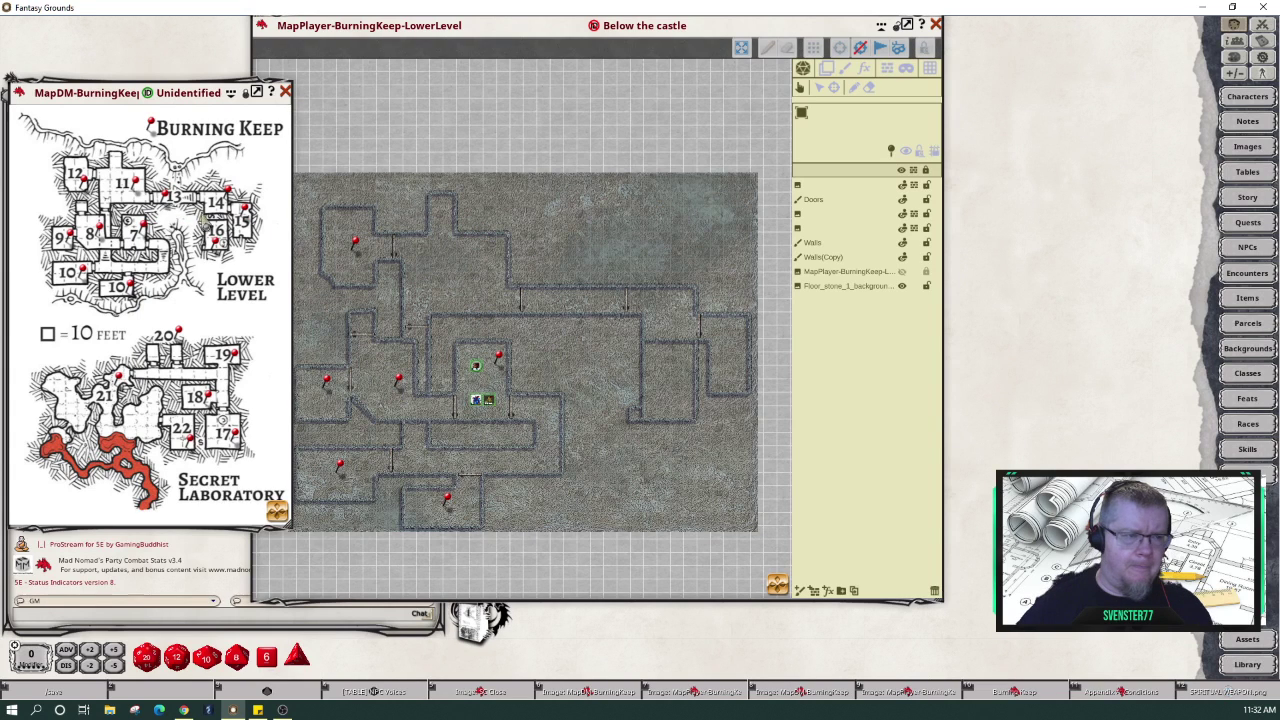
- Pin the Area 11: Curio Storage story in the large northern room of the player map and close the story
{"action": "left_click", "coordinate": [138, 188]}
{"action": "left_click_drag", "start_coordinate": [572, 60], "coordinate": [460, 258]}
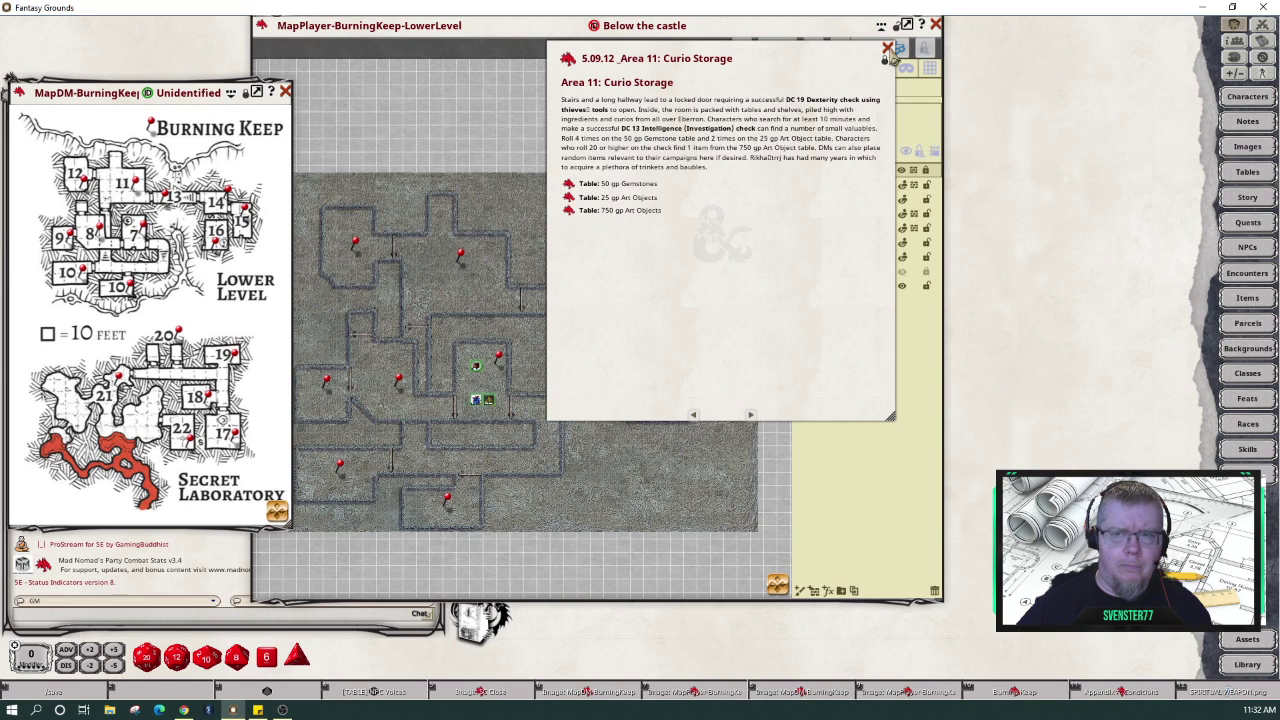
{"action": "left_click", "coordinate": [888, 49]}
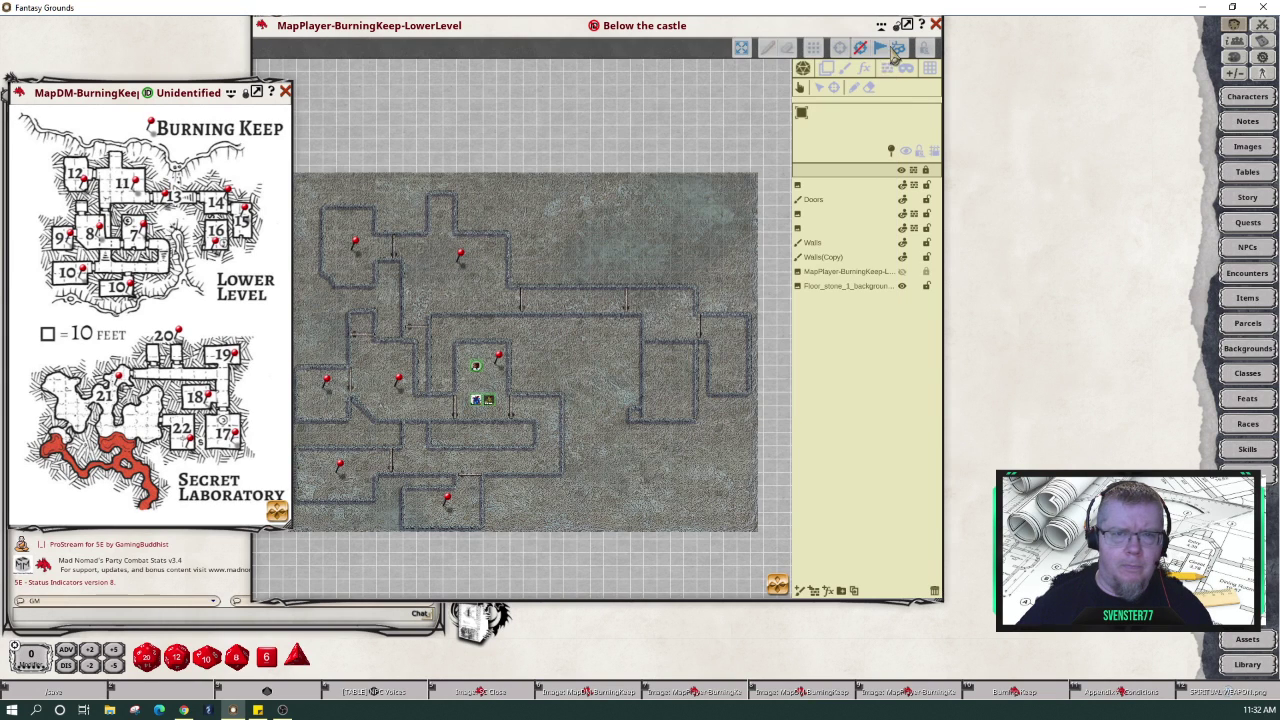
- Pin the Area 13: Trapped Hallway story in the hallway east of the curio storage and move the story clear of the map
{"action": "left_click", "coordinate": [168, 198]}
{"action": "left_click_drag", "start_coordinate": [596, 184], "coordinate": [565, 298]}
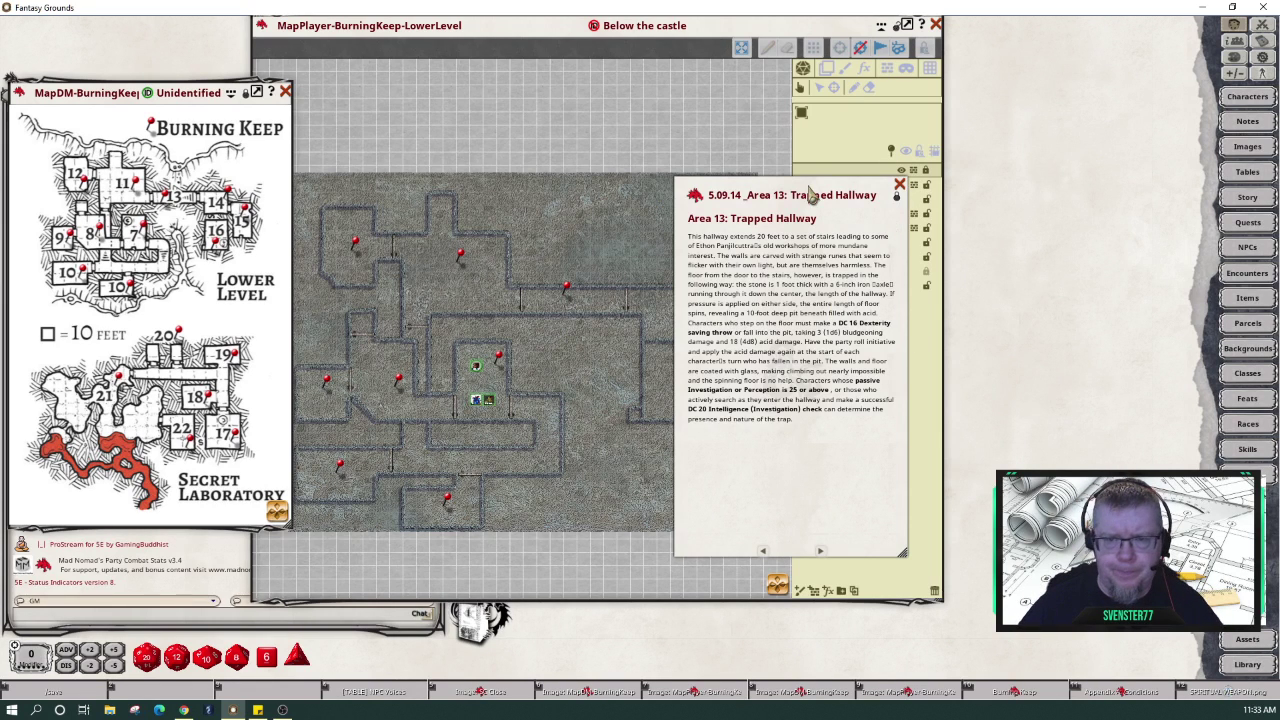
{"action": "left_click_drag", "start_coordinate": [811, 192], "coordinate": [1127, 55]}
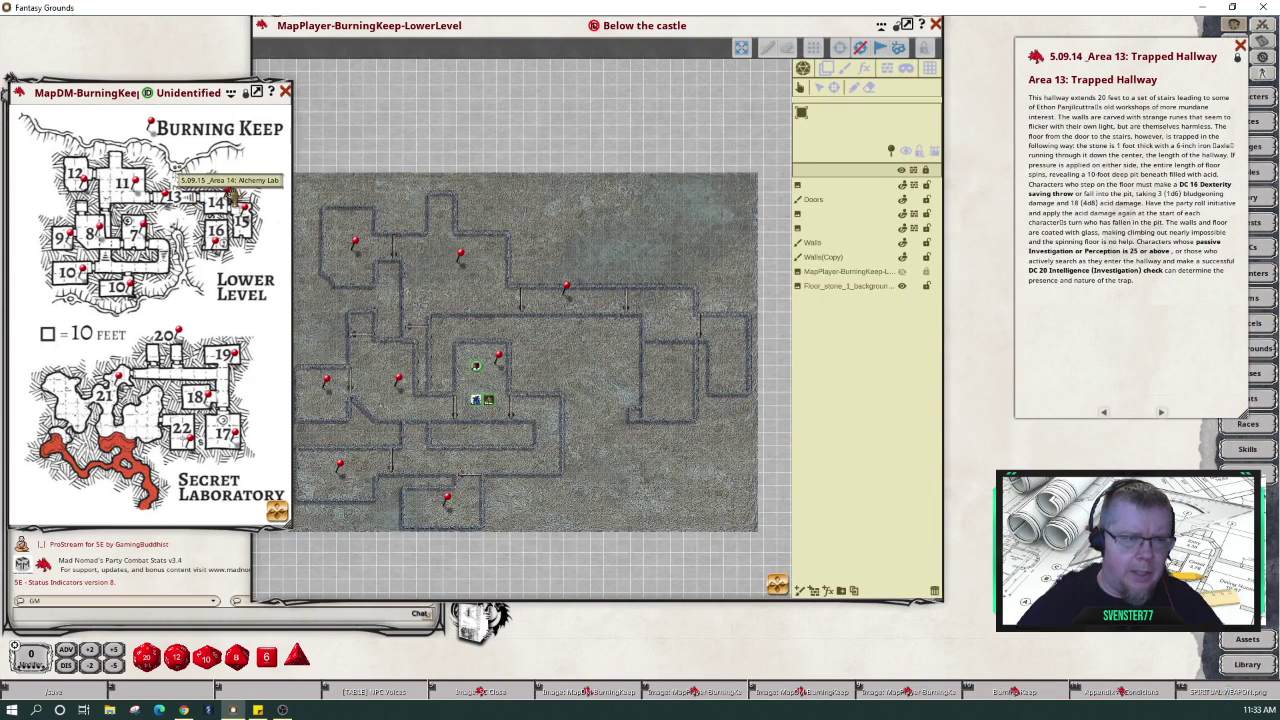
- Pin the Area 14: Alchemy Lab story in the L-shaped room at the hallway's east end and close the story
{"action": "left_click", "coordinate": [232, 197]}
{"action": "left_click_drag", "start_coordinate": [650, 186], "coordinate": [882, 182]}
{"action": "left_click_drag", "start_coordinate": [782, 186], "coordinate": [680, 306]}
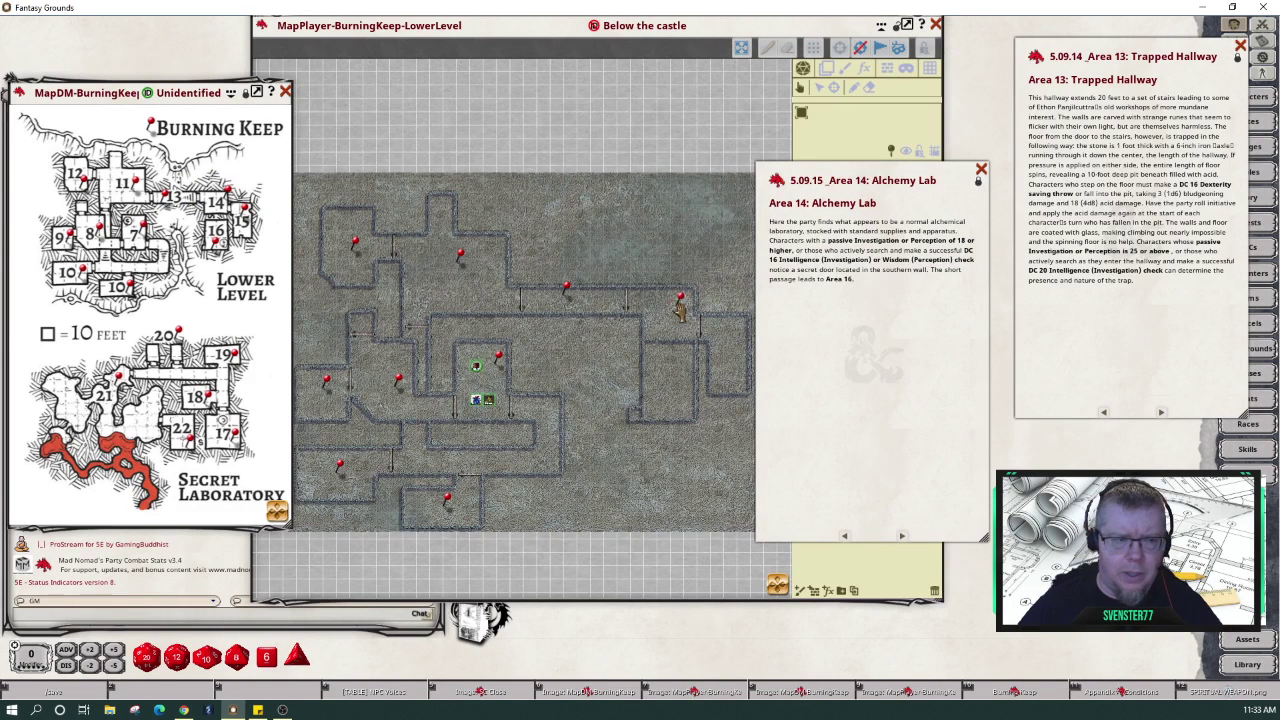
{"action": "left_click", "coordinate": [981, 171]}
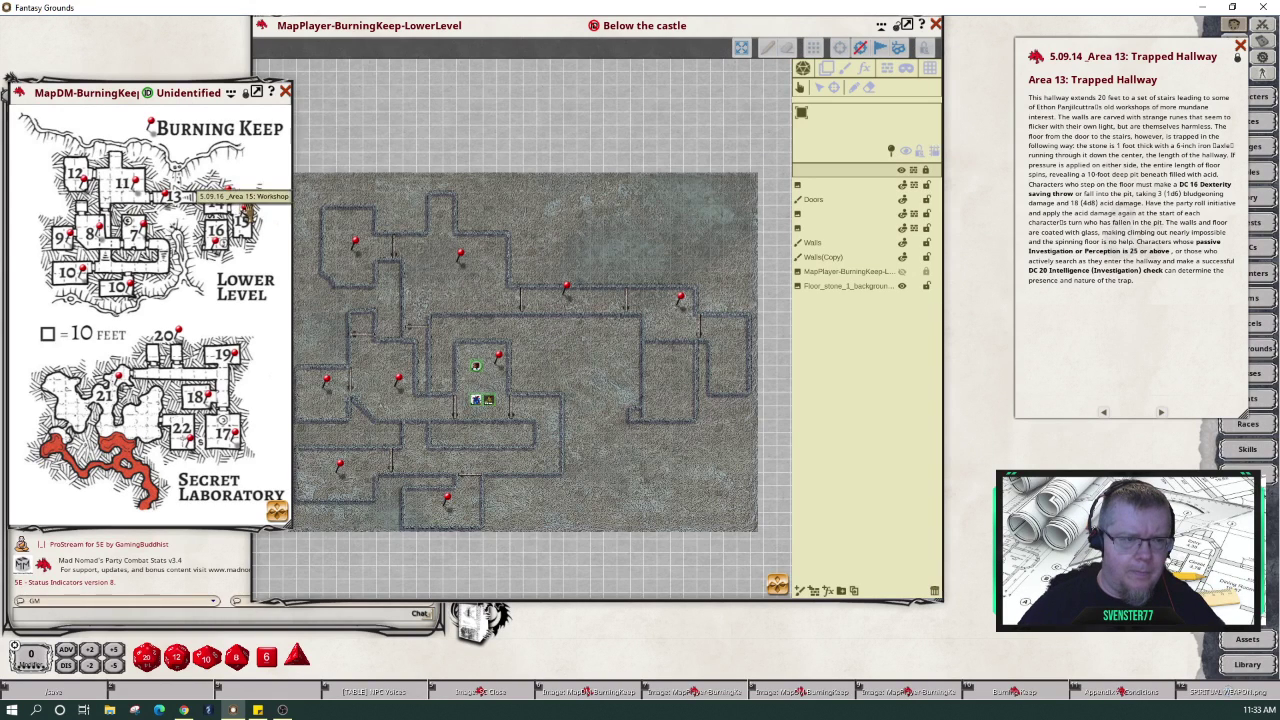
- Pin the Area 15: Workshop story in the easternmost room of the player map and close the story
{"action": "left_click", "coordinate": [230, 190]}
{"action": "left_click_drag", "start_coordinate": [683, 190], "coordinate": [925, 189]}
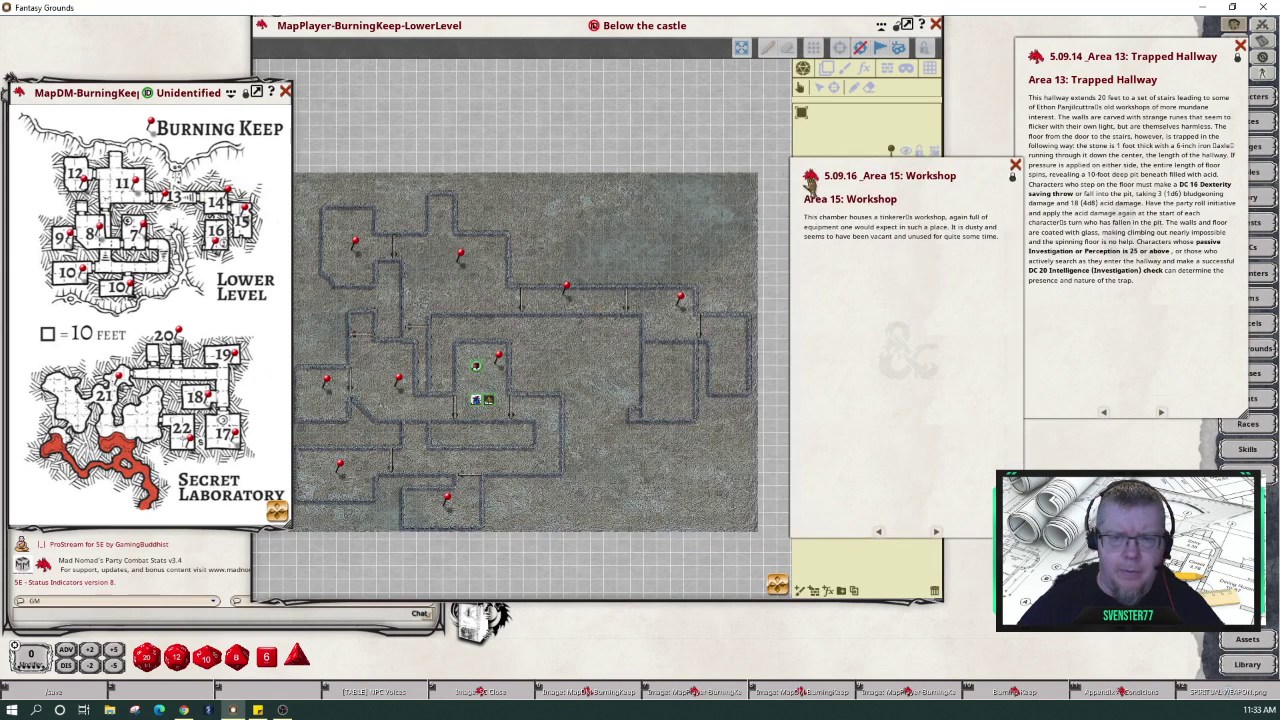
{"action": "left_click_drag", "start_coordinate": [810, 178], "coordinate": [735, 336]}
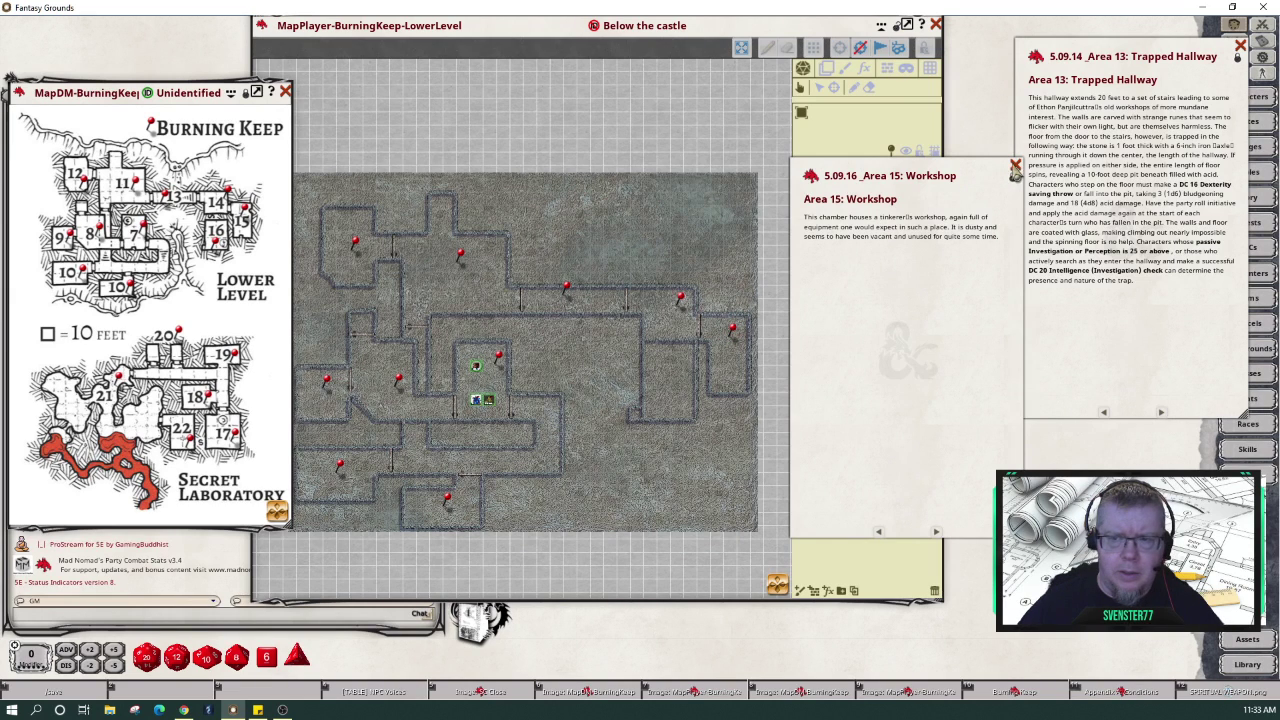
{"action": "left_click", "coordinate": [1015, 166]}
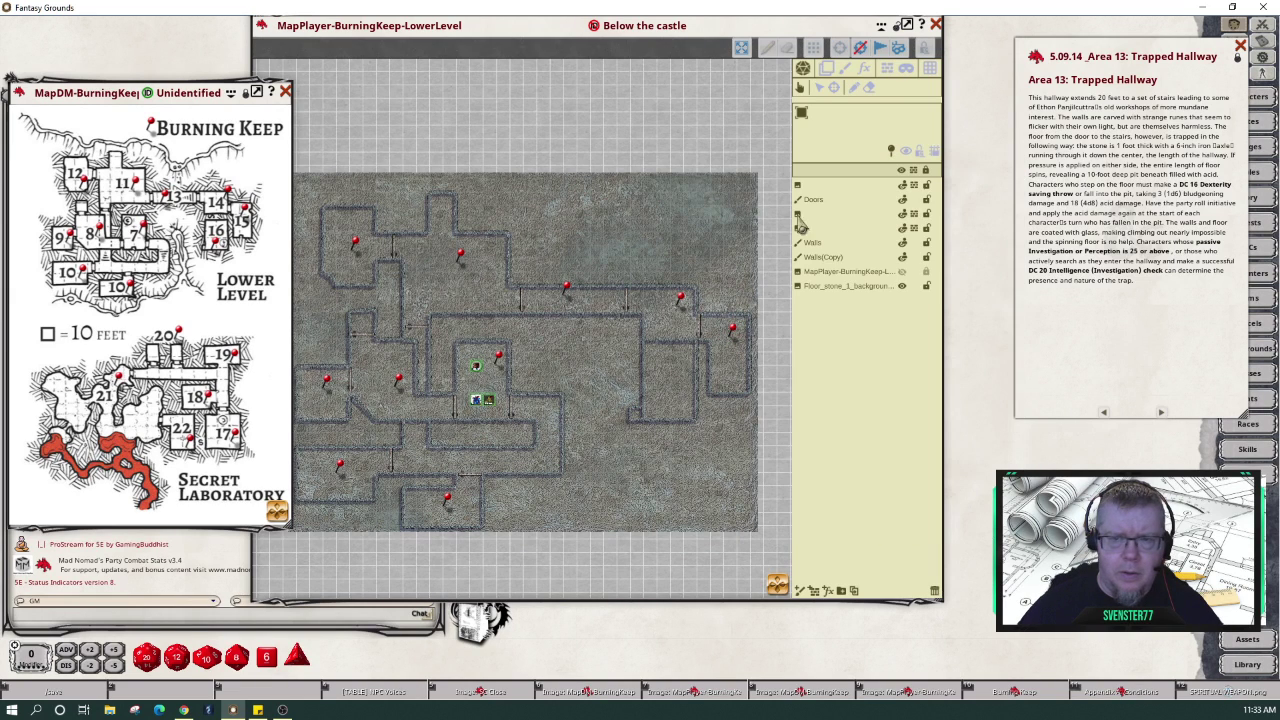
- Pin the Area 16: Secret Lab Access story in the room just south of the alchemy lab and close the story
{"action": "left_click", "coordinate": [218, 246]}
{"action": "left_click_drag", "start_coordinate": [560, 184], "coordinate": [669, 364]}
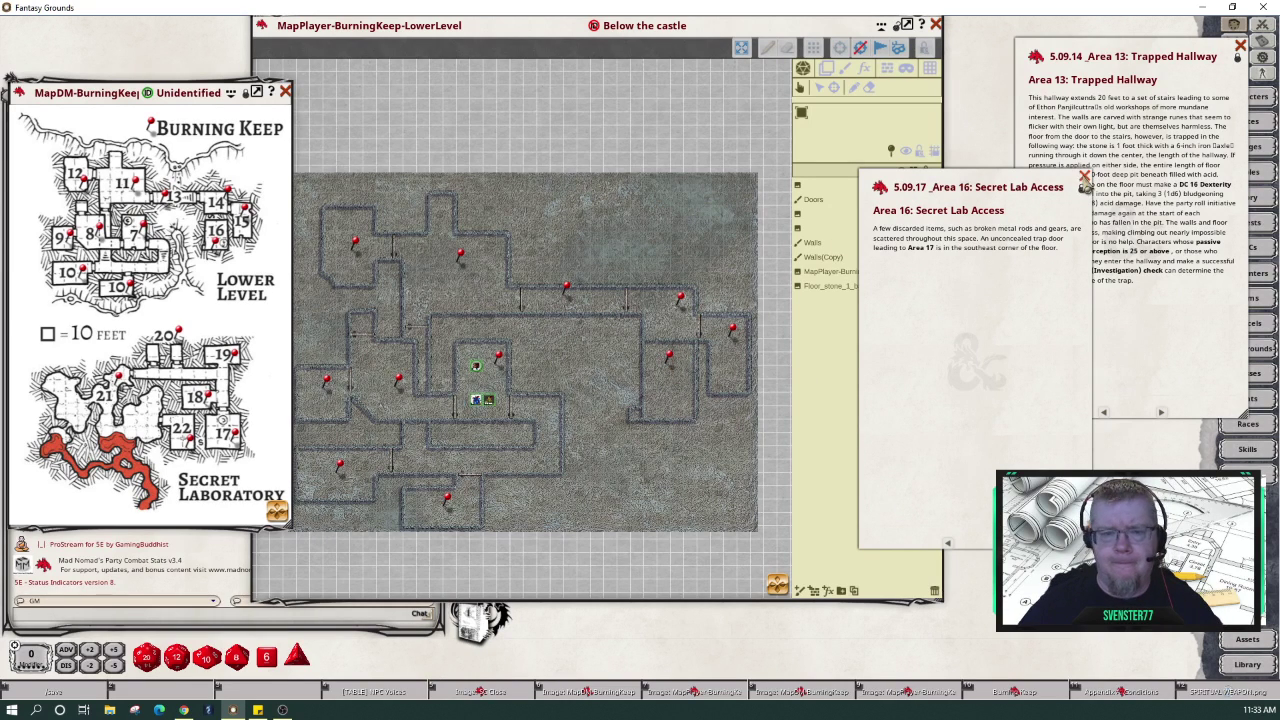
{"action": "left_click", "coordinate": [1084, 178]}
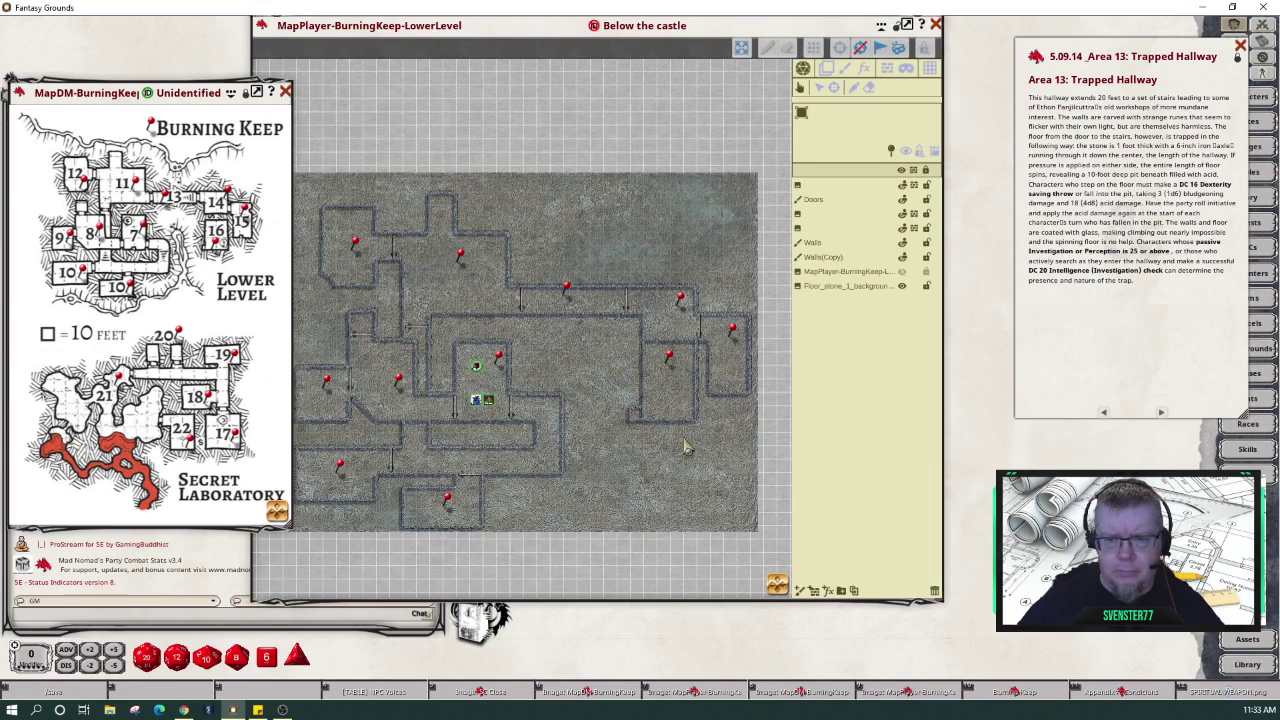
- Show the MapPlayer-BurningKeep-LowerLevel image layer and hide the door, wall and floor layers to isolate the original map
{"action": "scroll", "coordinate": [685, 448], "scroll_direction": "up", "scroll_amount": 5}
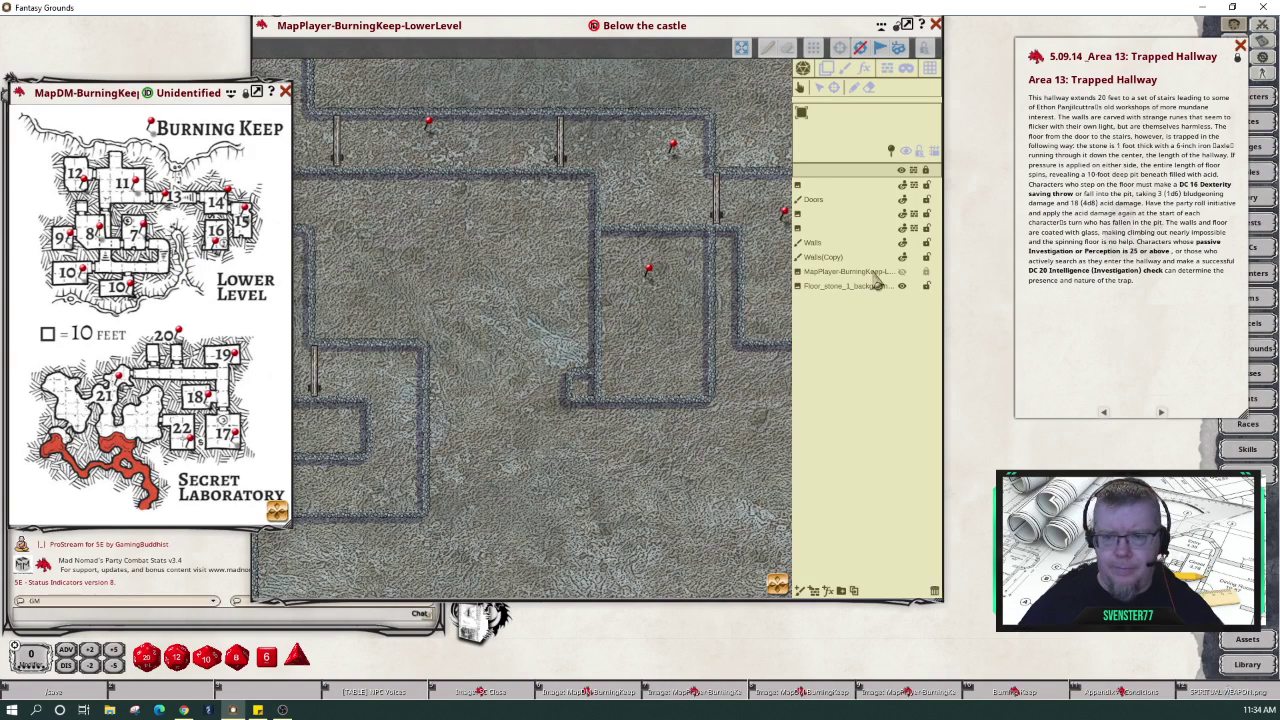
{"action": "left_click", "coordinate": [903, 286]}
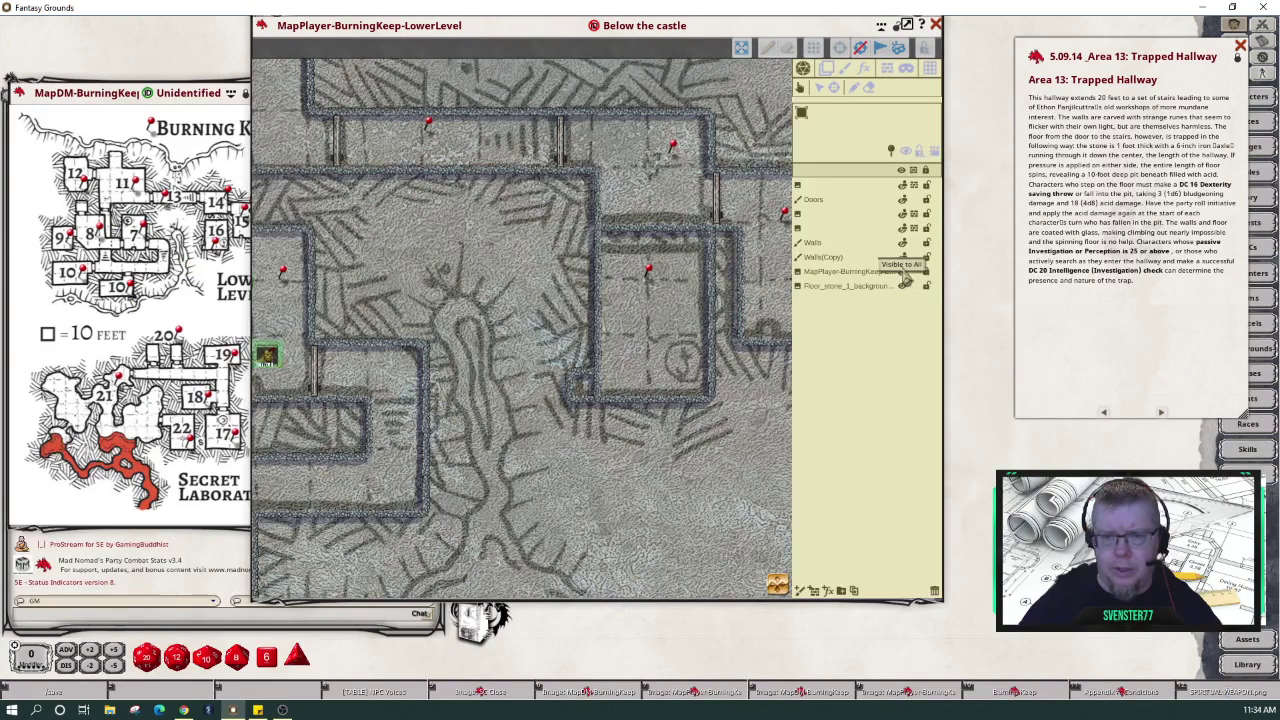
{"action": "left_click", "coordinate": [904, 199]}
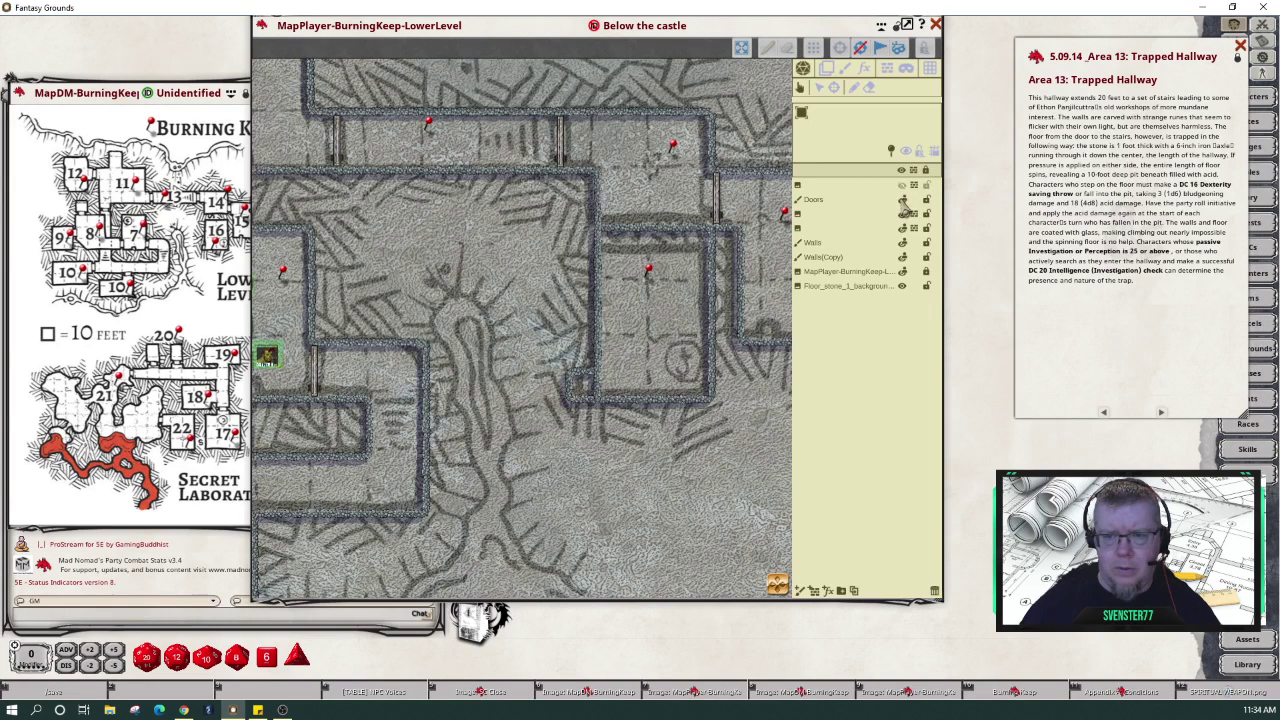
{"action": "left_click", "coordinate": [904, 201]}
{"action": "left_click", "coordinate": [904, 227]}
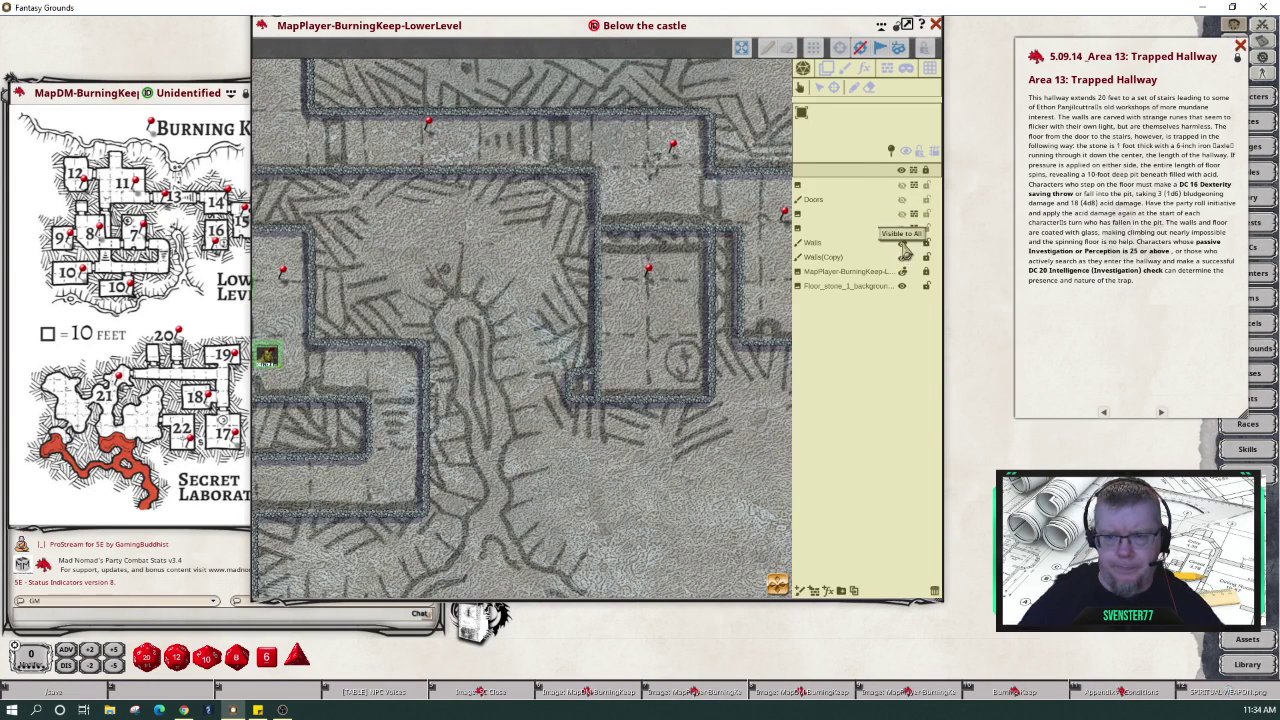
{"action": "left_click", "coordinate": [904, 258]}
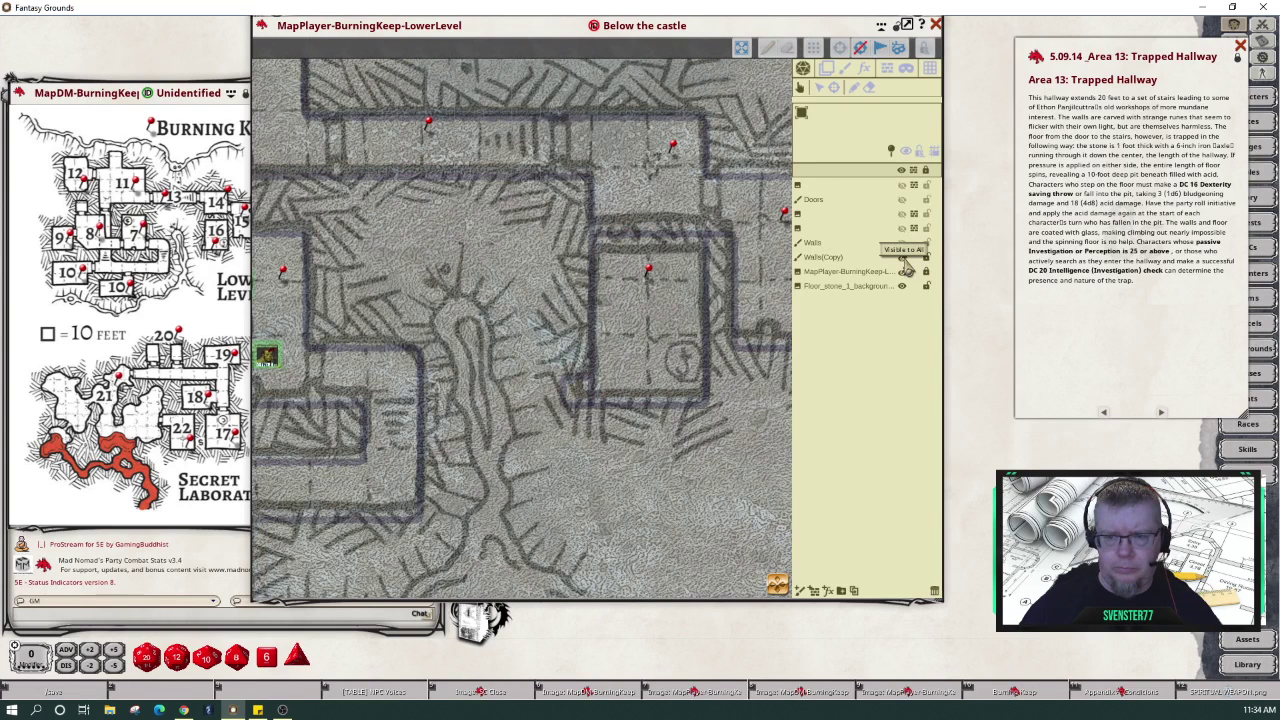
{"action": "left_click", "coordinate": [904, 259]}
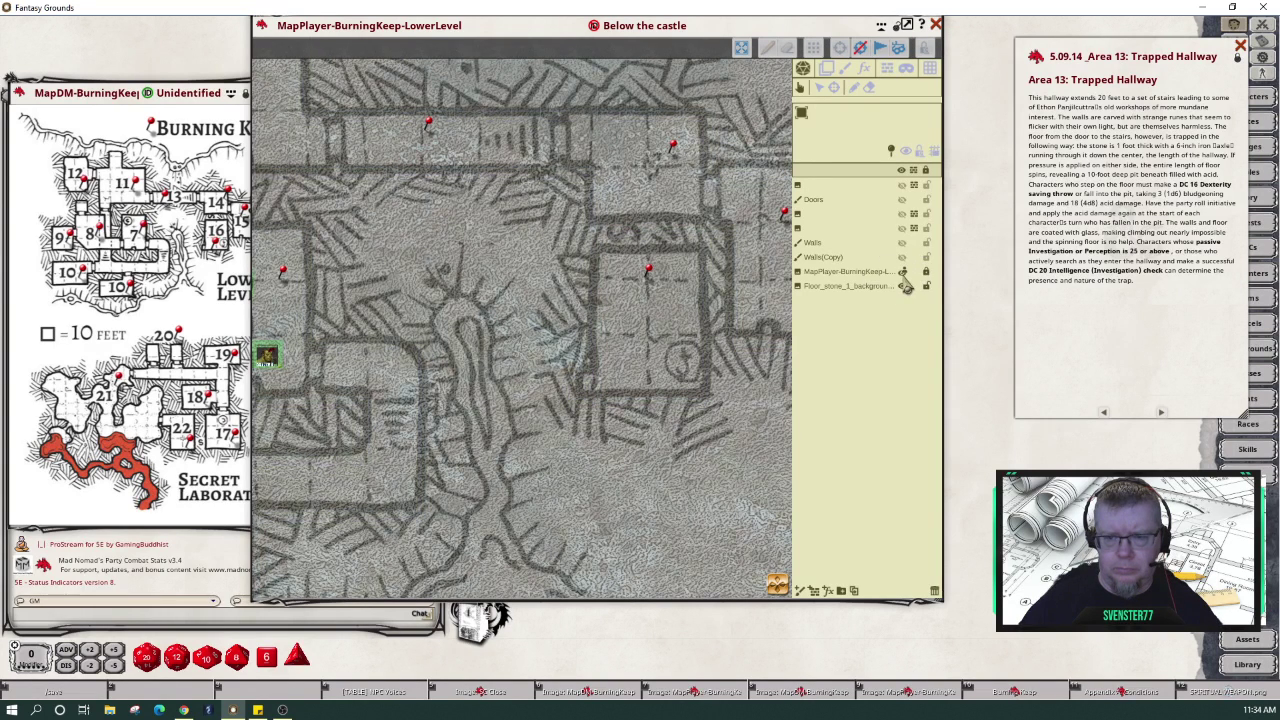
{"action": "double_click", "coordinate": [903, 288]}
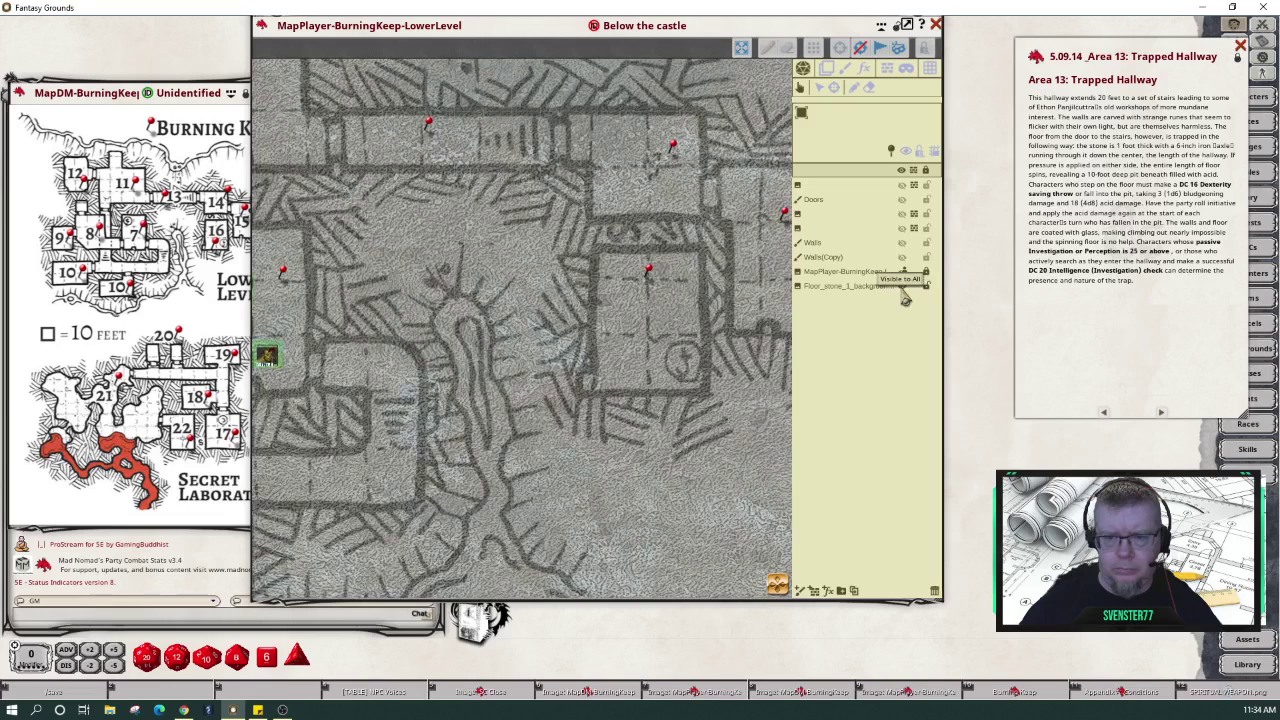
{"action": "left_click", "coordinate": [903, 288]}
{"action": "left_click", "coordinate": [904, 296]}
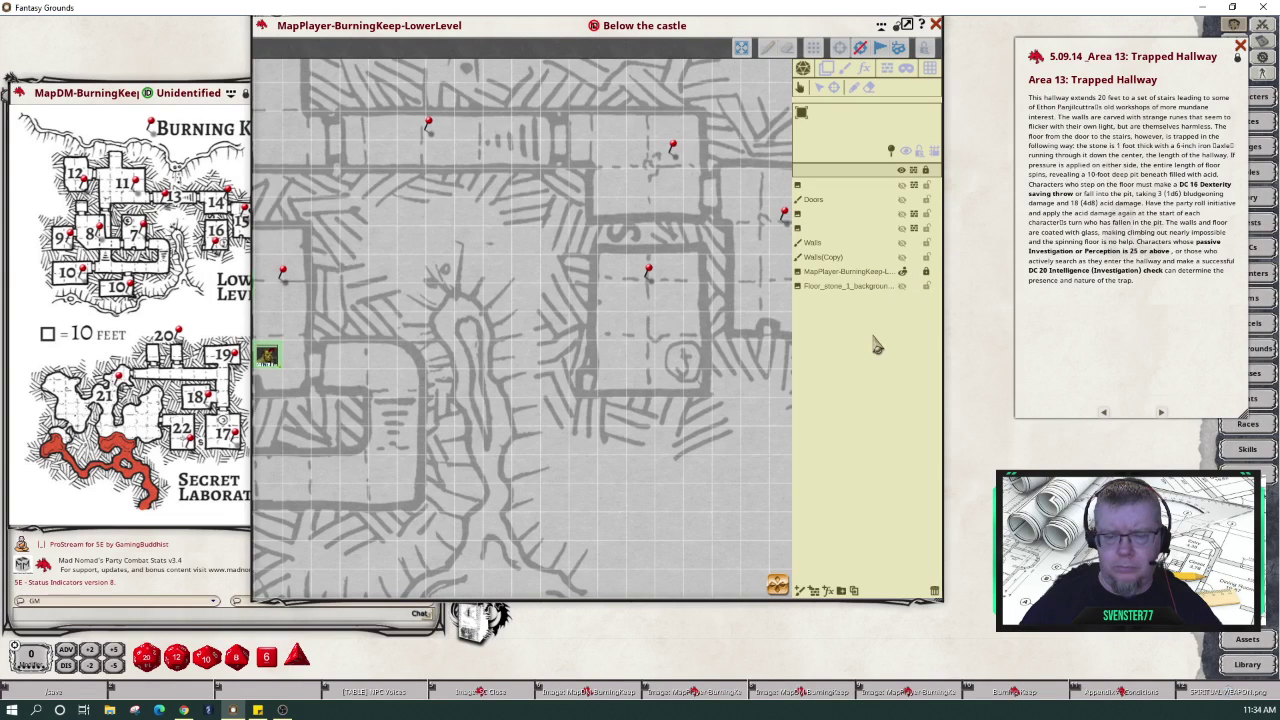
- Select the original map image layer and inspect its color picker, closing it without choosing a new color
{"action": "left_click", "coordinate": [841, 273]}
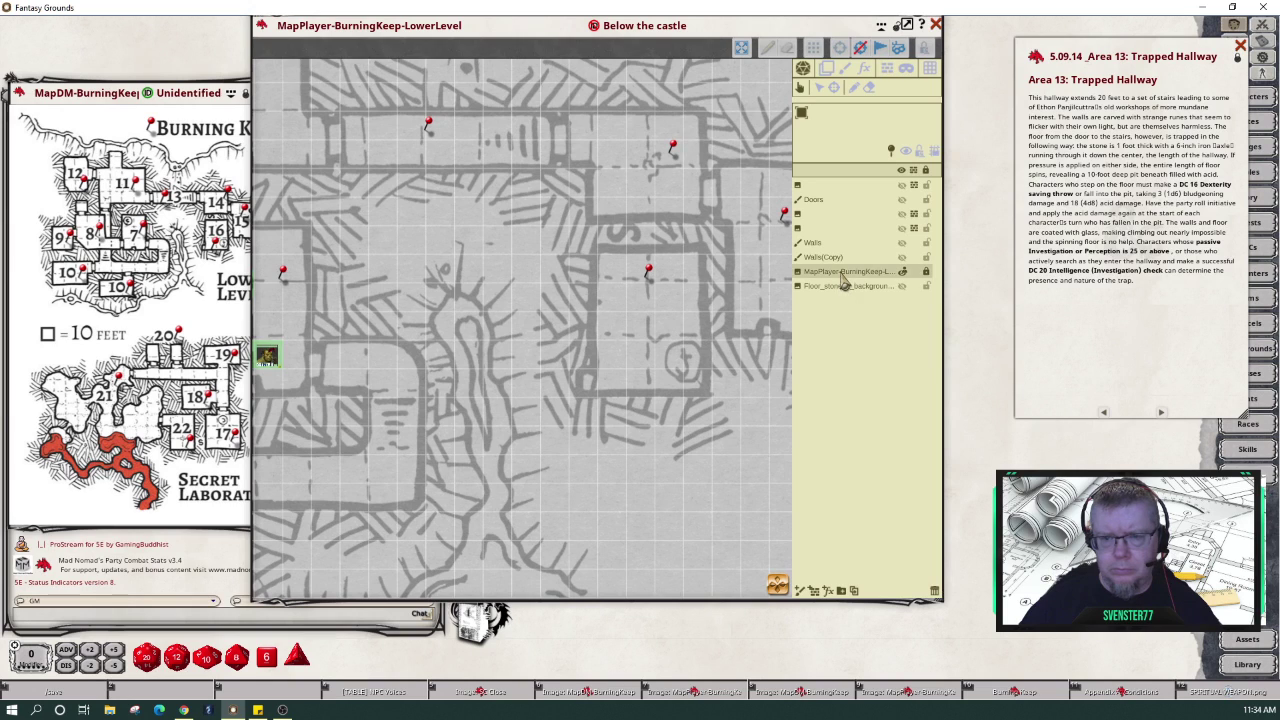
{"action": "left_click", "coordinate": [830, 86]}
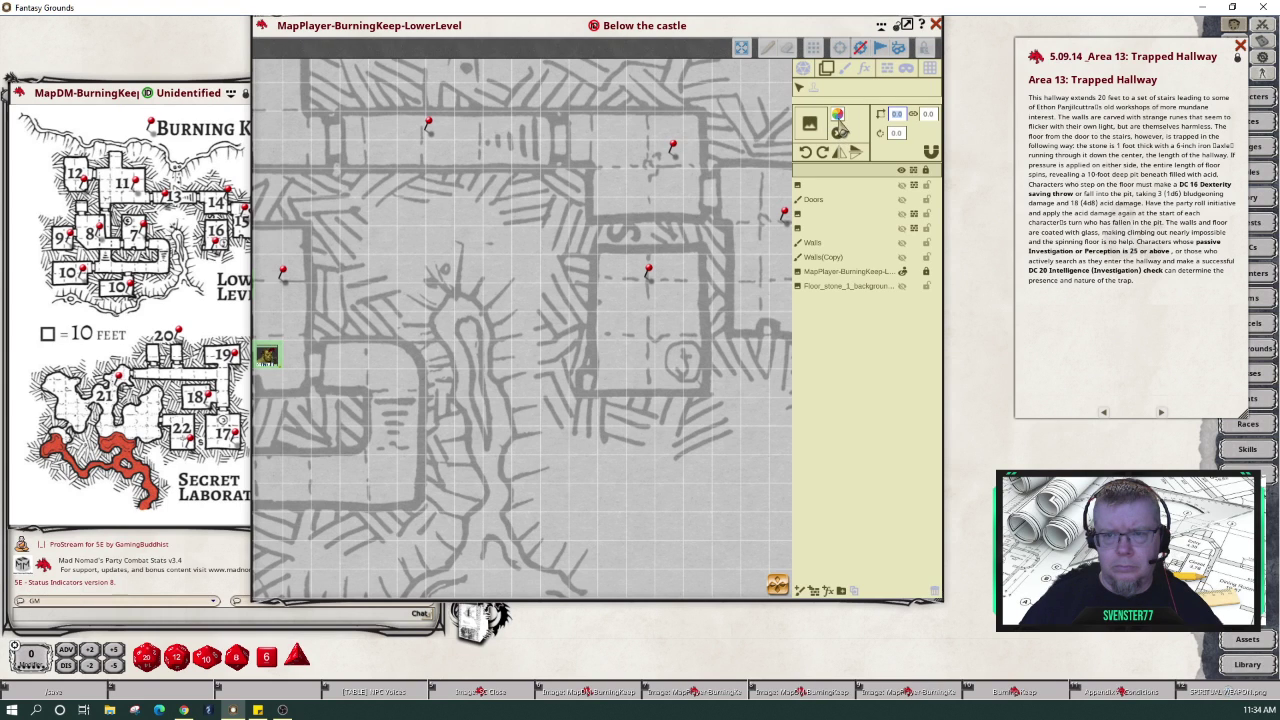
{"action": "left_click", "coordinate": [838, 122]}
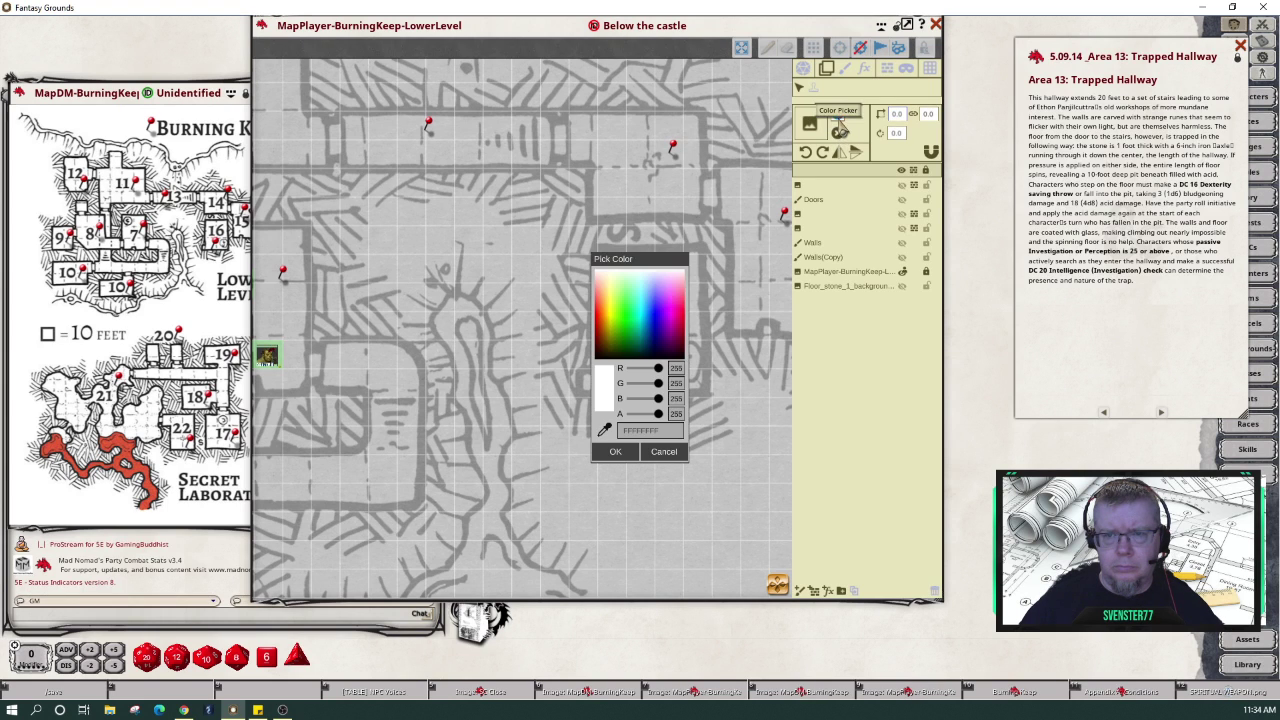
{"action": "left_click", "coordinate": [636, 452]}
{"action": "left_click", "coordinate": [735, 407]}
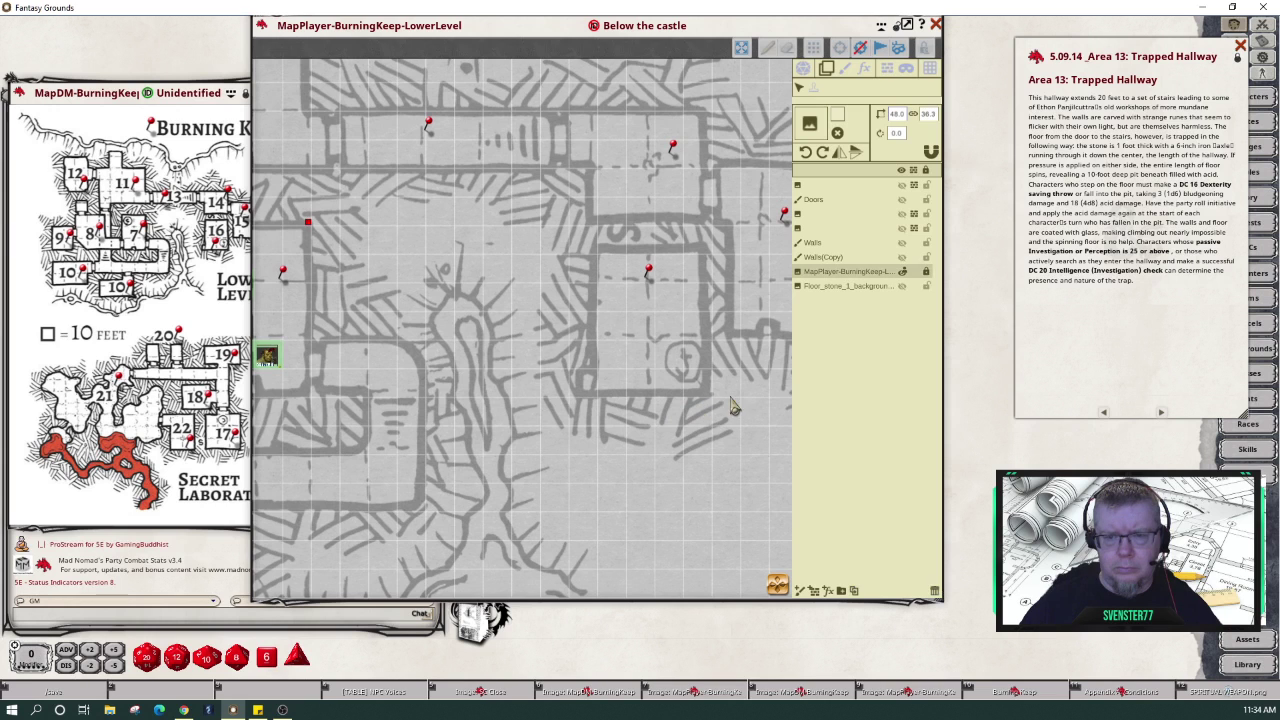
{"action": "scroll", "coordinate": [731, 407], "scroll_direction": "down", "scroll_amount": 5}
{"action": "scroll", "coordinate": [706, 436], "scroll_direction": "down", "scroll_amount": 2}
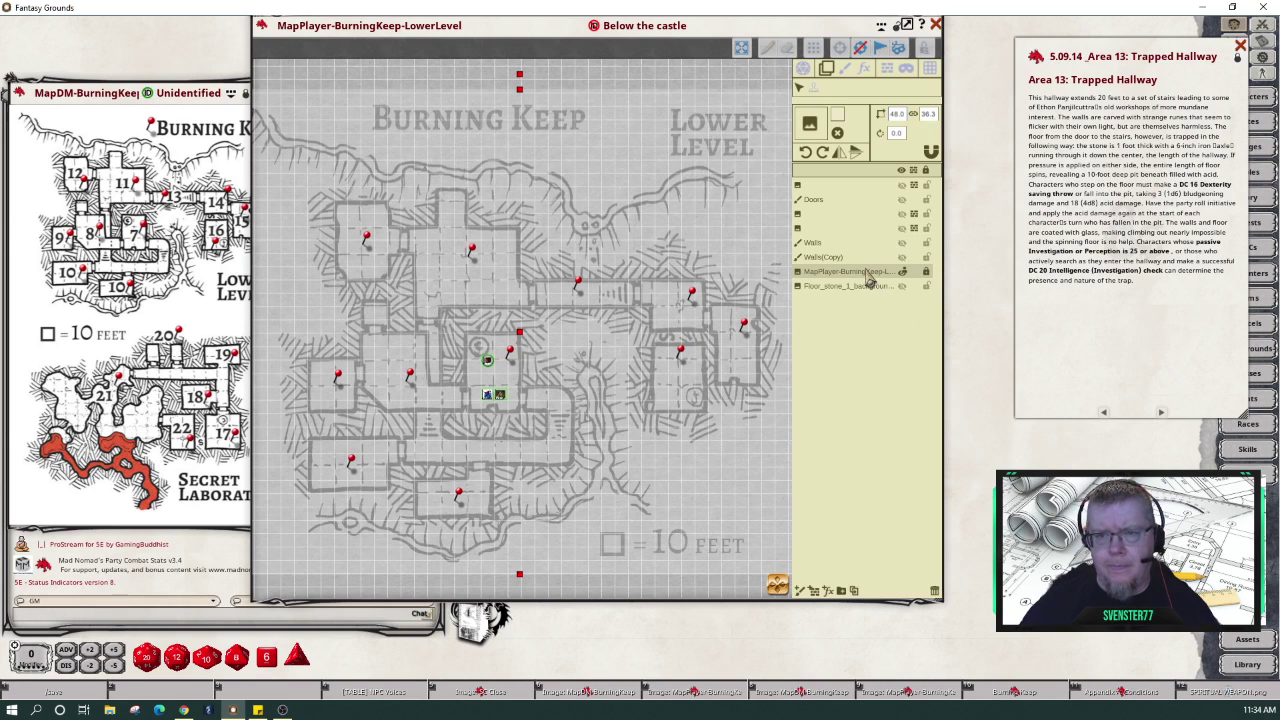
{"action": "left_click", "coordinate": [803, 67]}
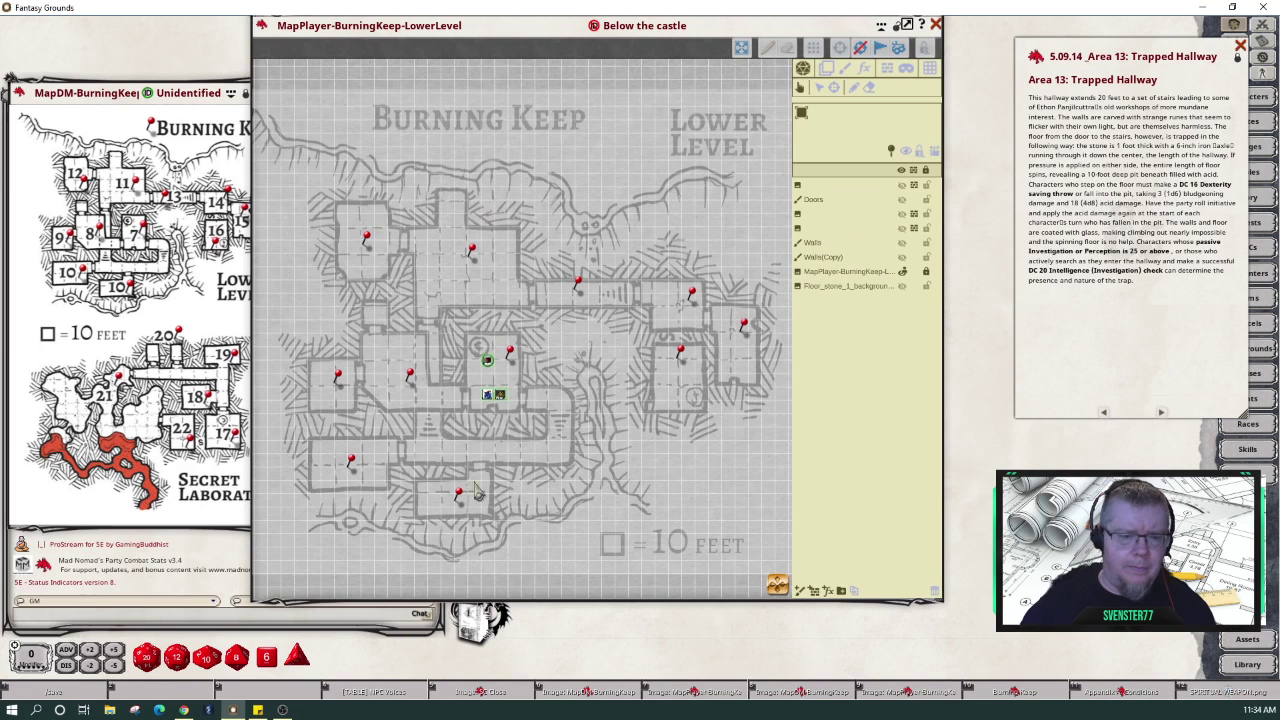
{"action": "left_click", "coordinate": [845, 272]}
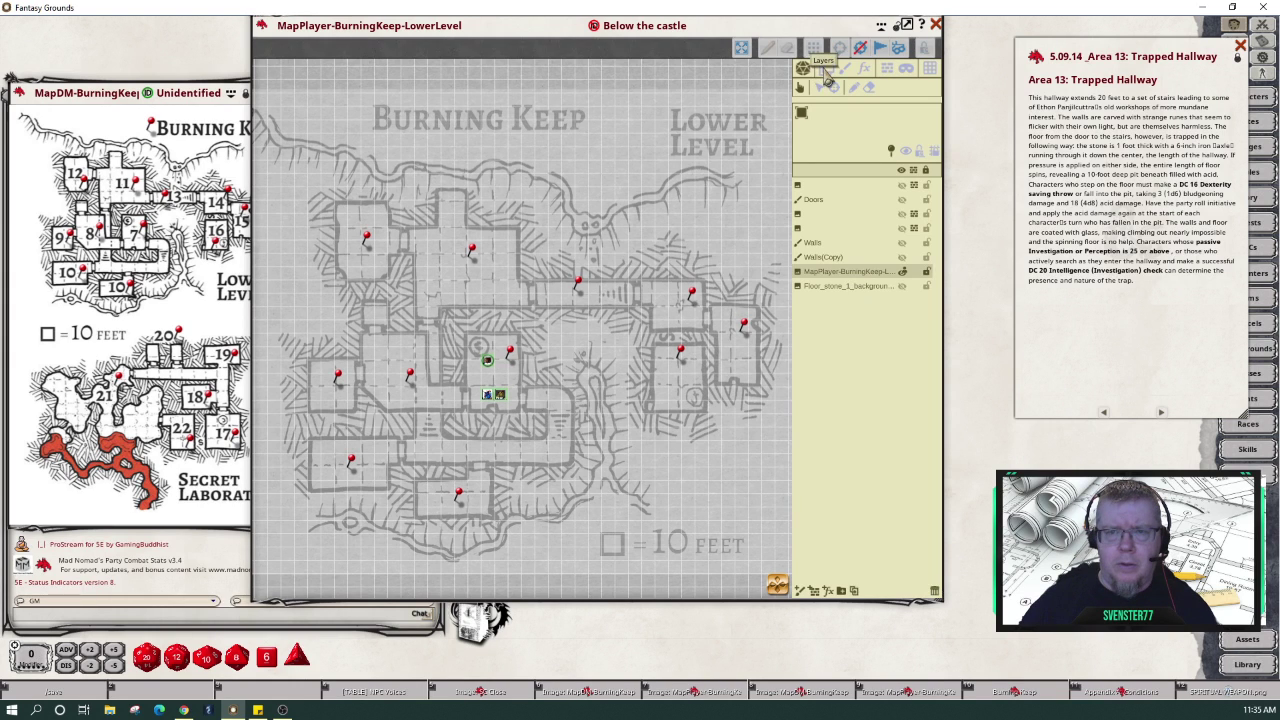
{"action": "left_click", "coordinate": [826, 70]}
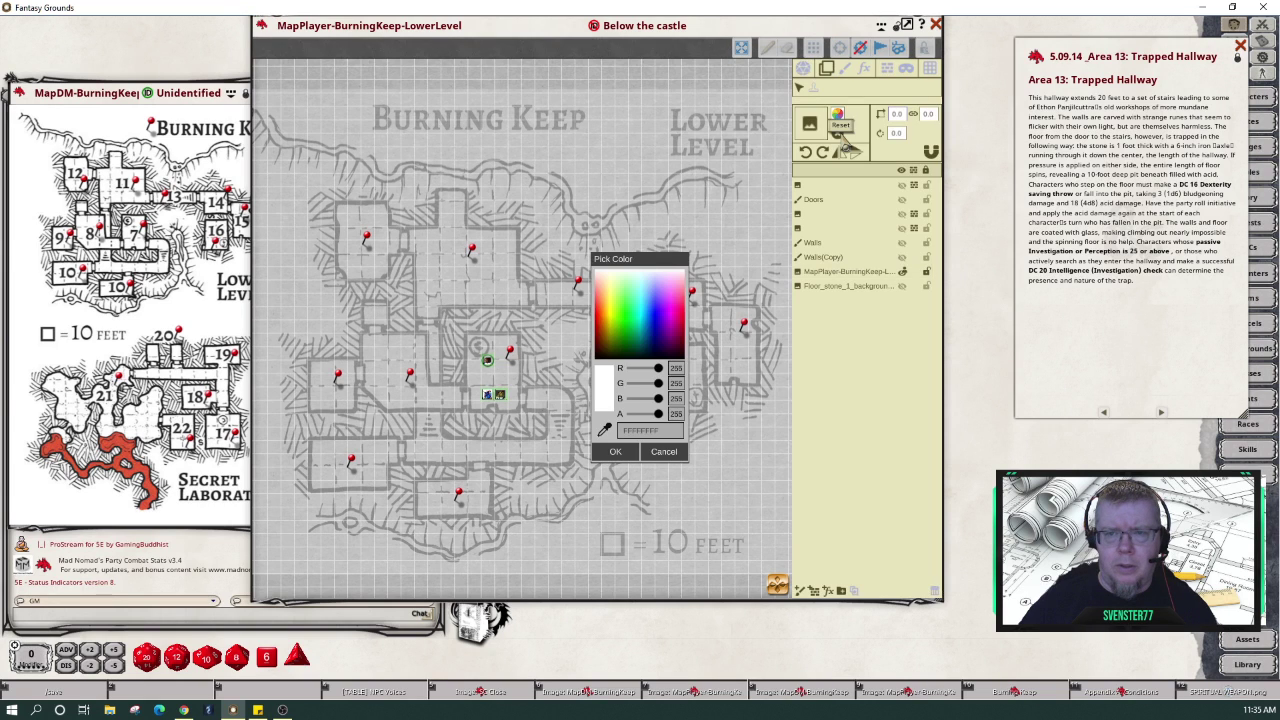
{"action": "left_click", "coordinate": [616, 451]}
{"action": "left_click", "coordinate": [674, 461]}
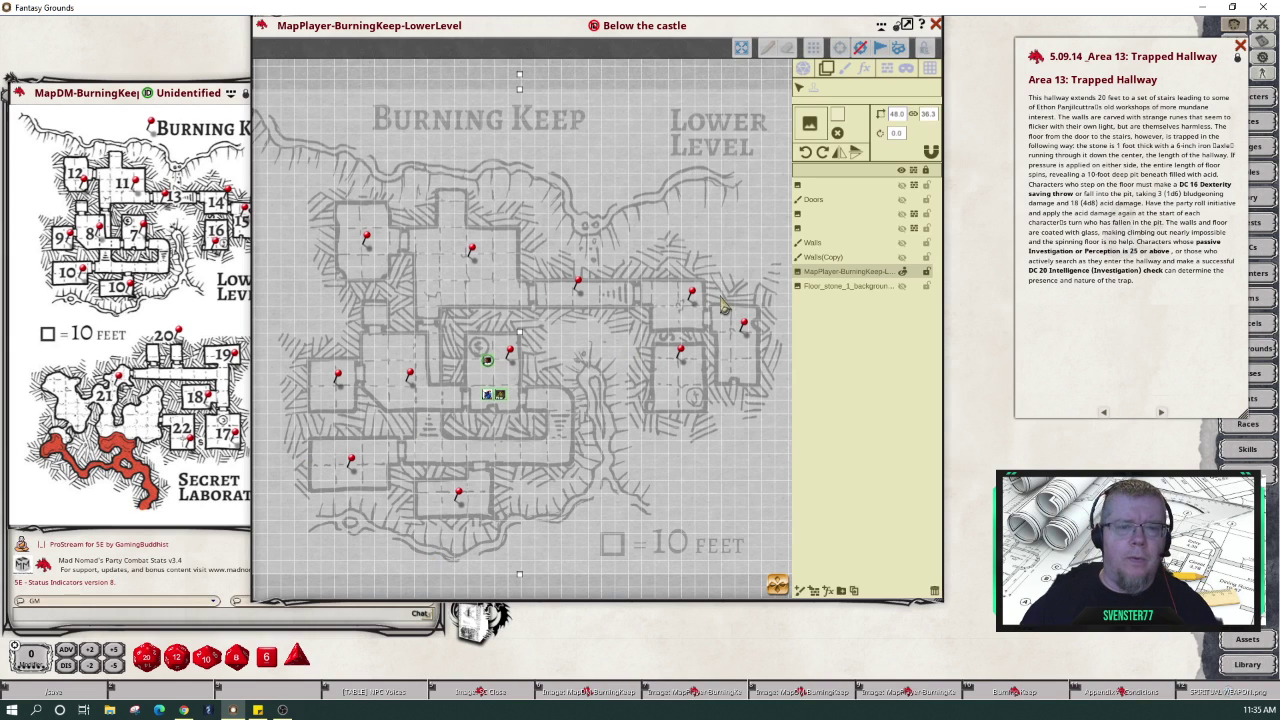
- Hide the original map image layer and make the stone floor, both wall layers and the door layers visible again
{"action": "left_click", "coordinate": [903, 272]}
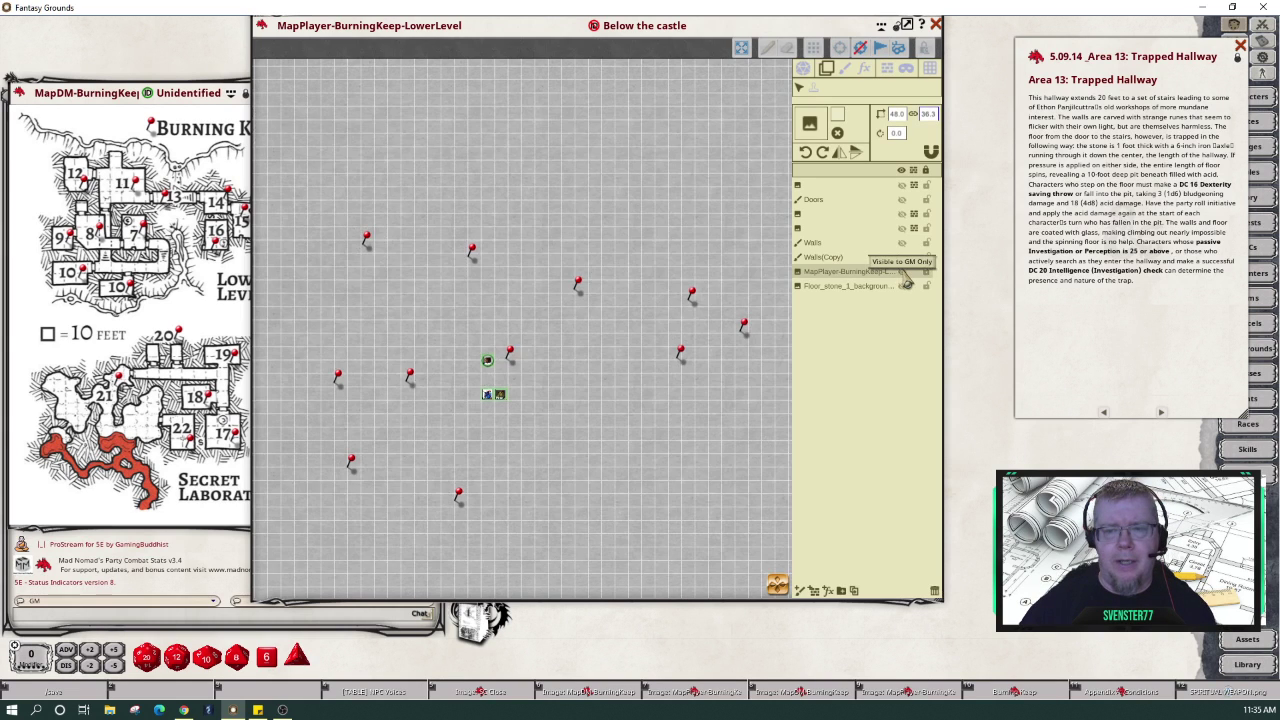
{"action": "left_click", "coordinate": [903, 287]}
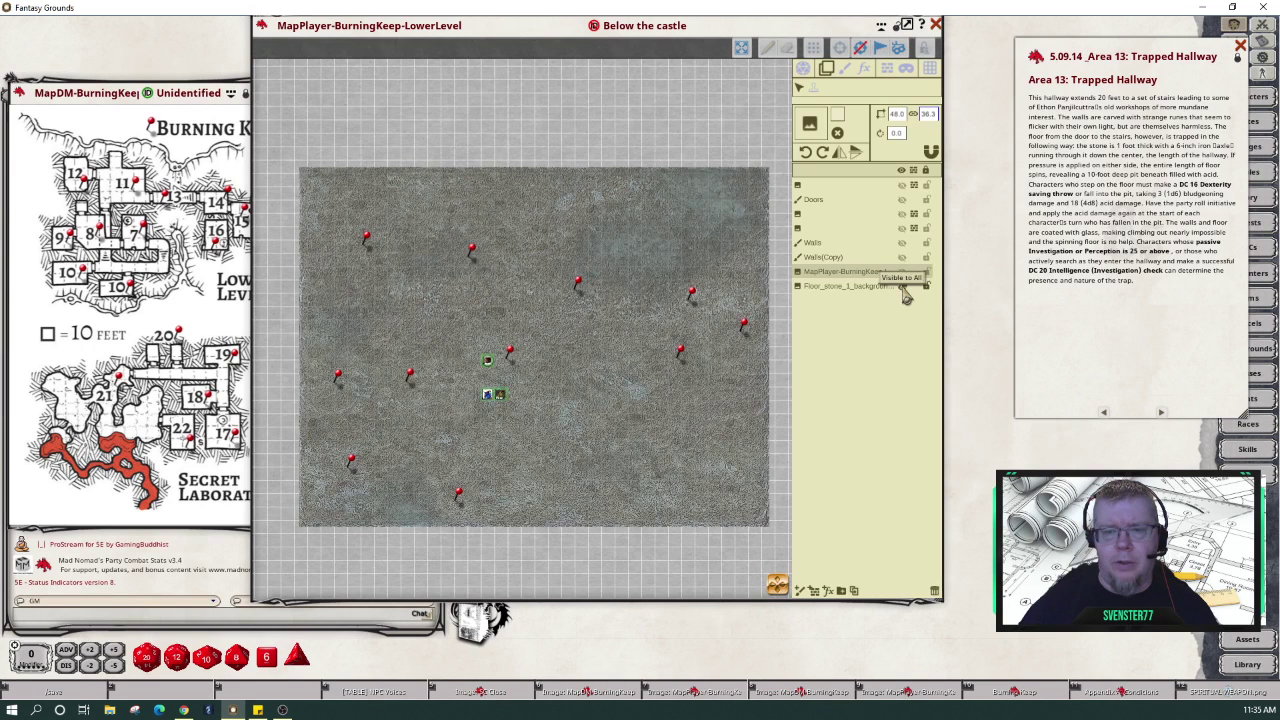
{"action": "left_click", "coordinate": [907, 263]}
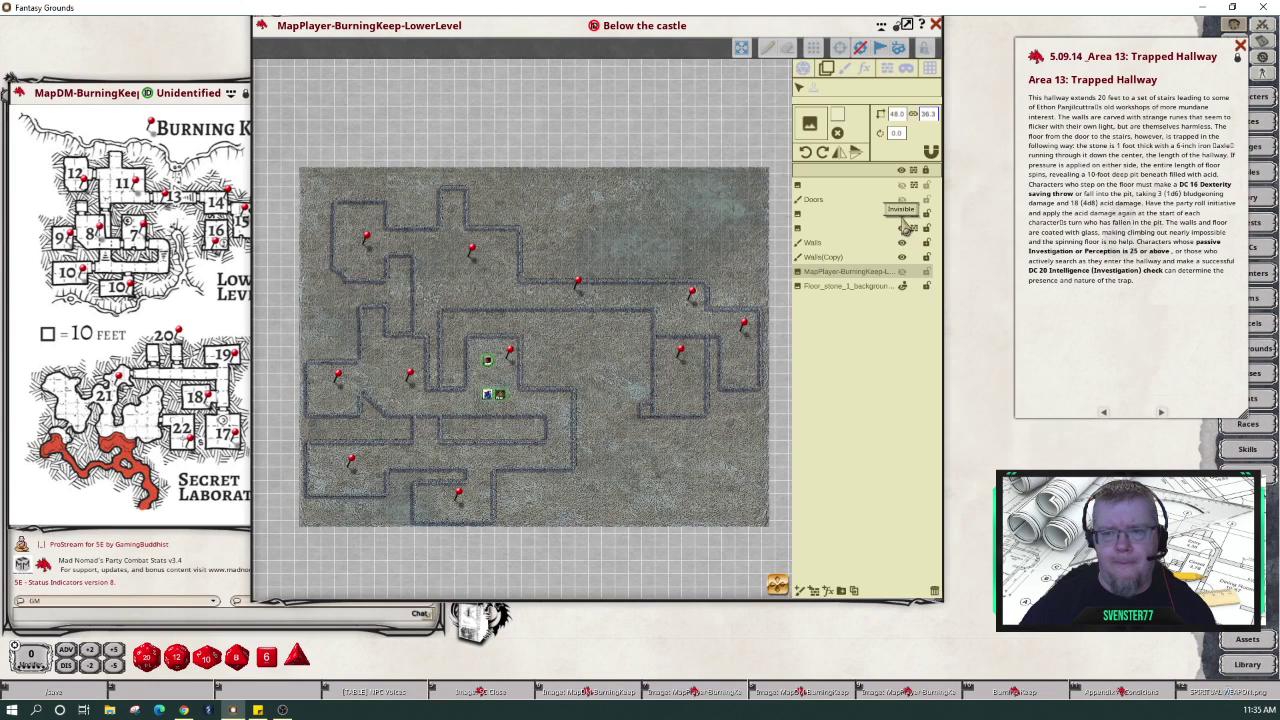
{"action": "left_click", "coordinate": [904, 199]}
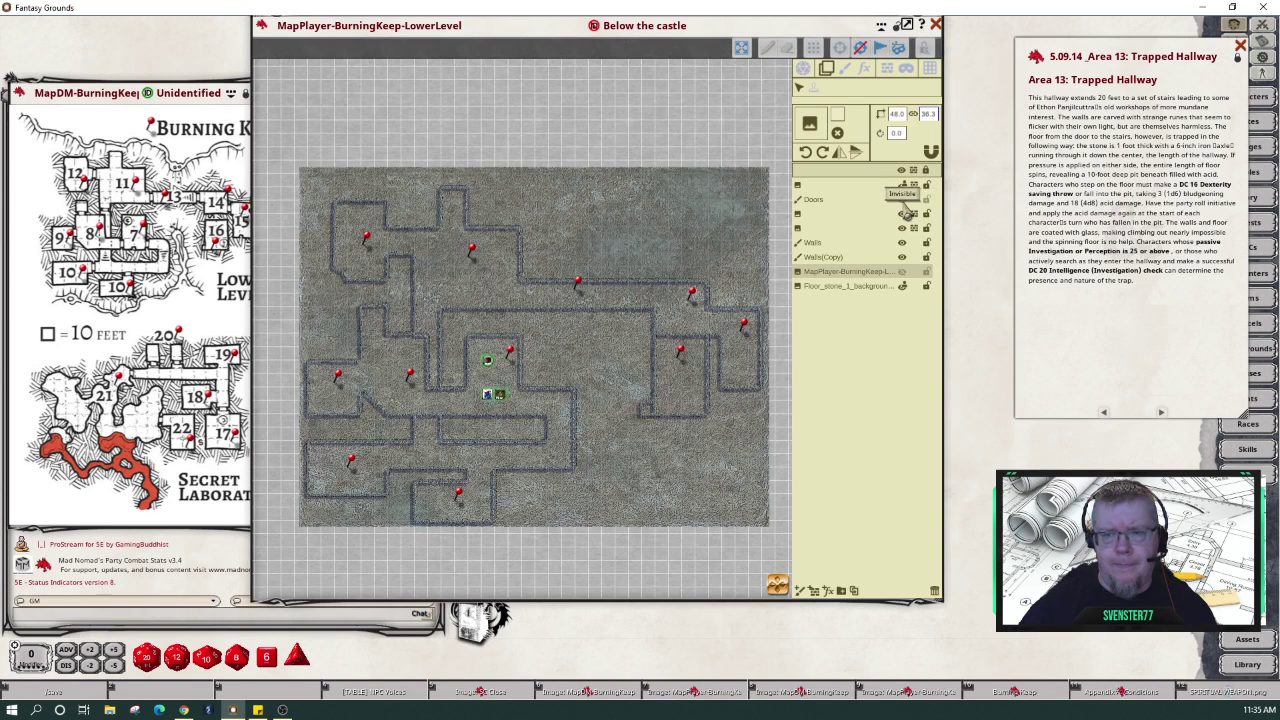
{"action": "left_click", "coordinate": [905, 213]}
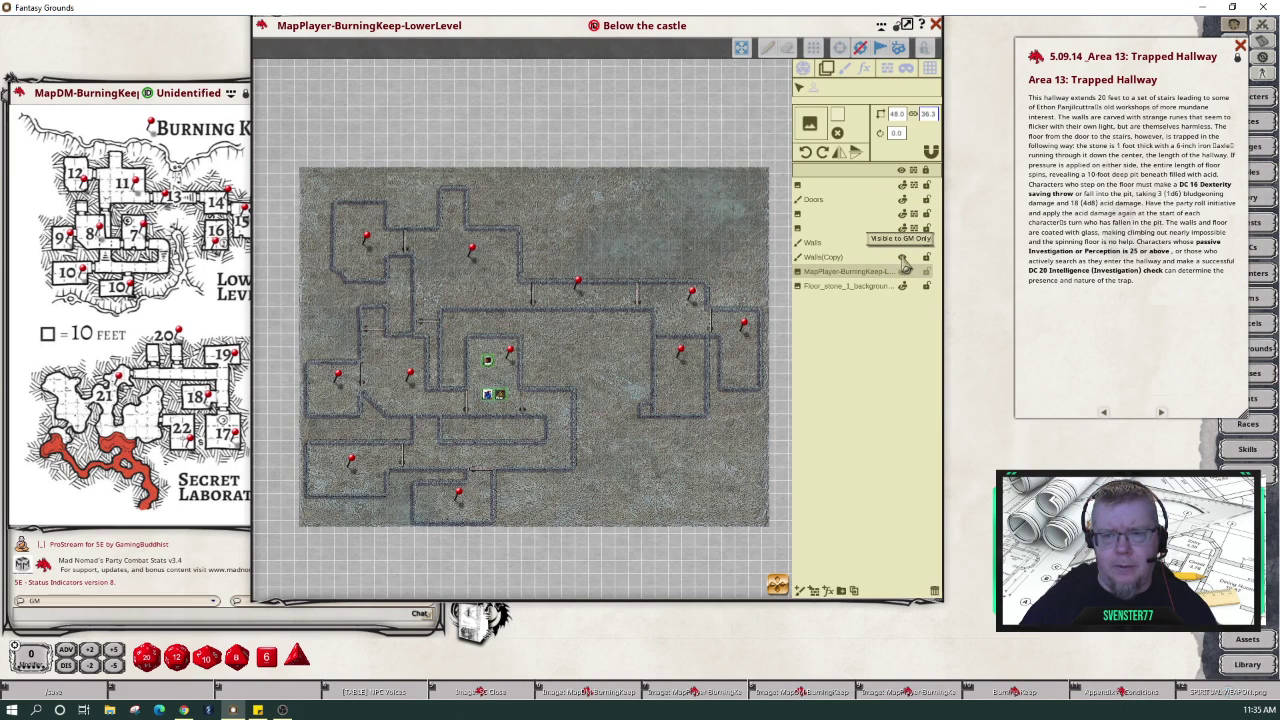
{"action": "left_click", "coordinate": [904, 258]}
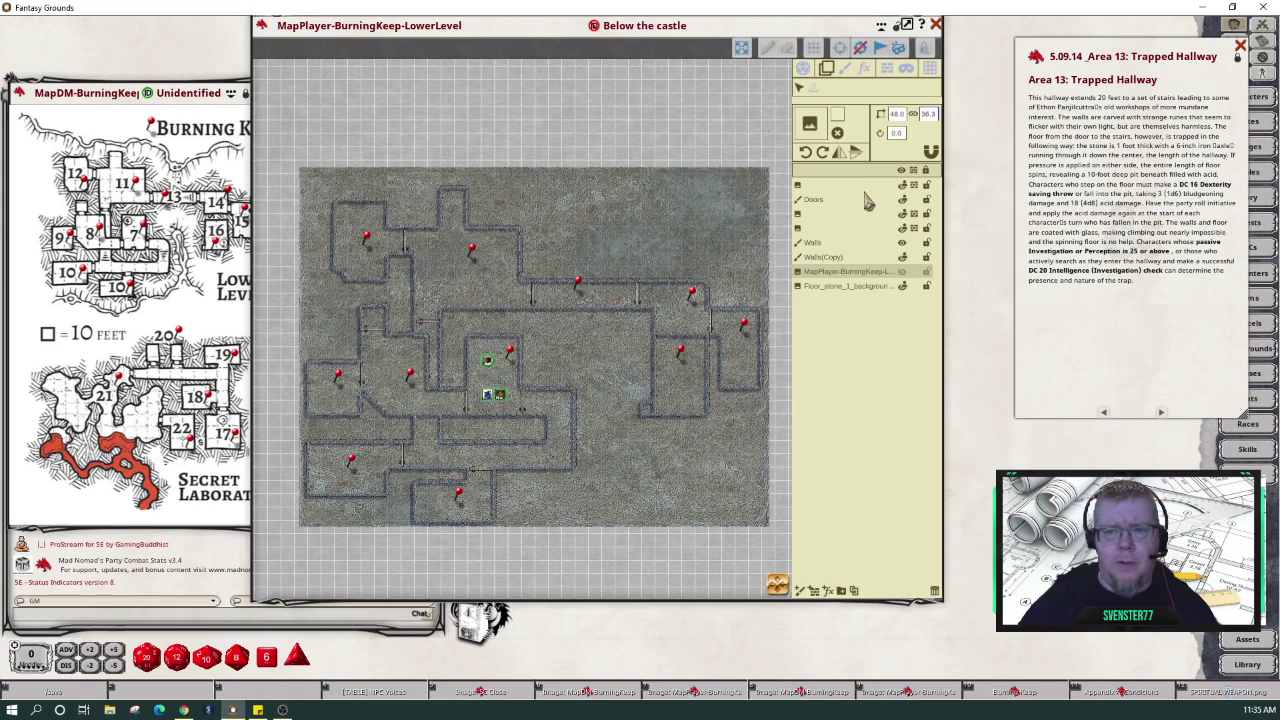
{"action": "left_click", "coordinate": [906, 256]}
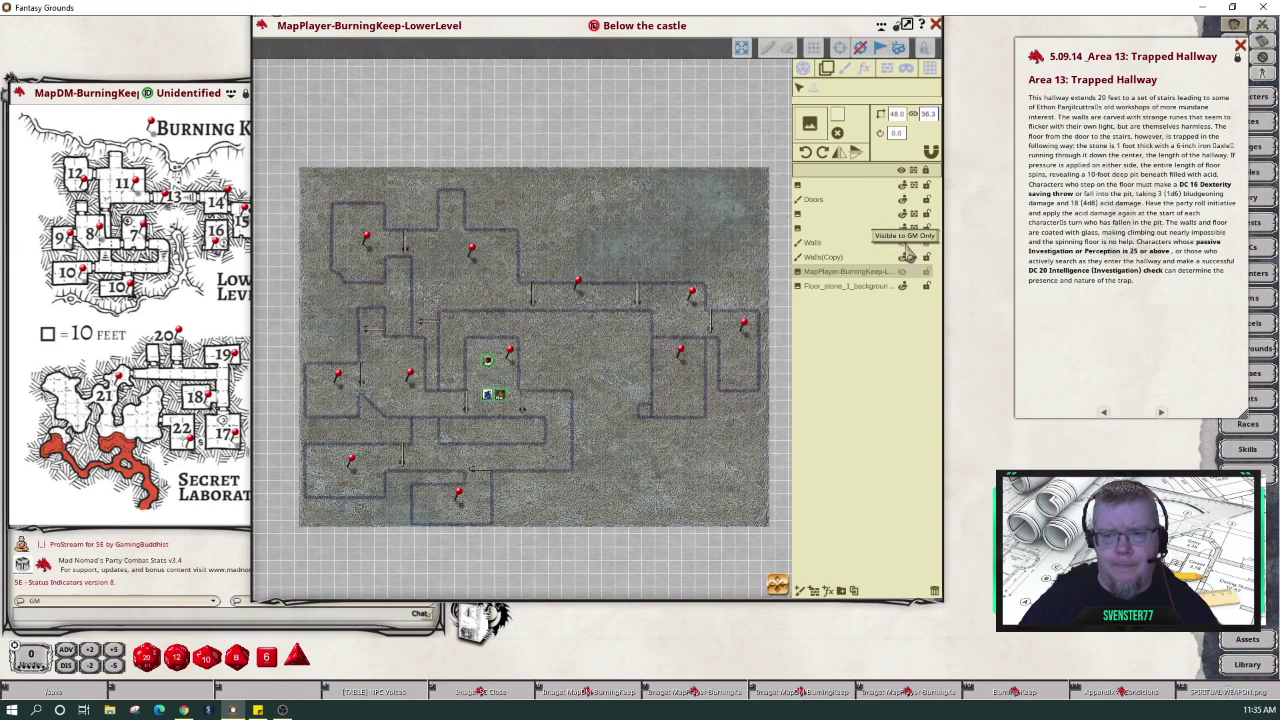
{"action": "left_click", "coordinate": [906, 256]}
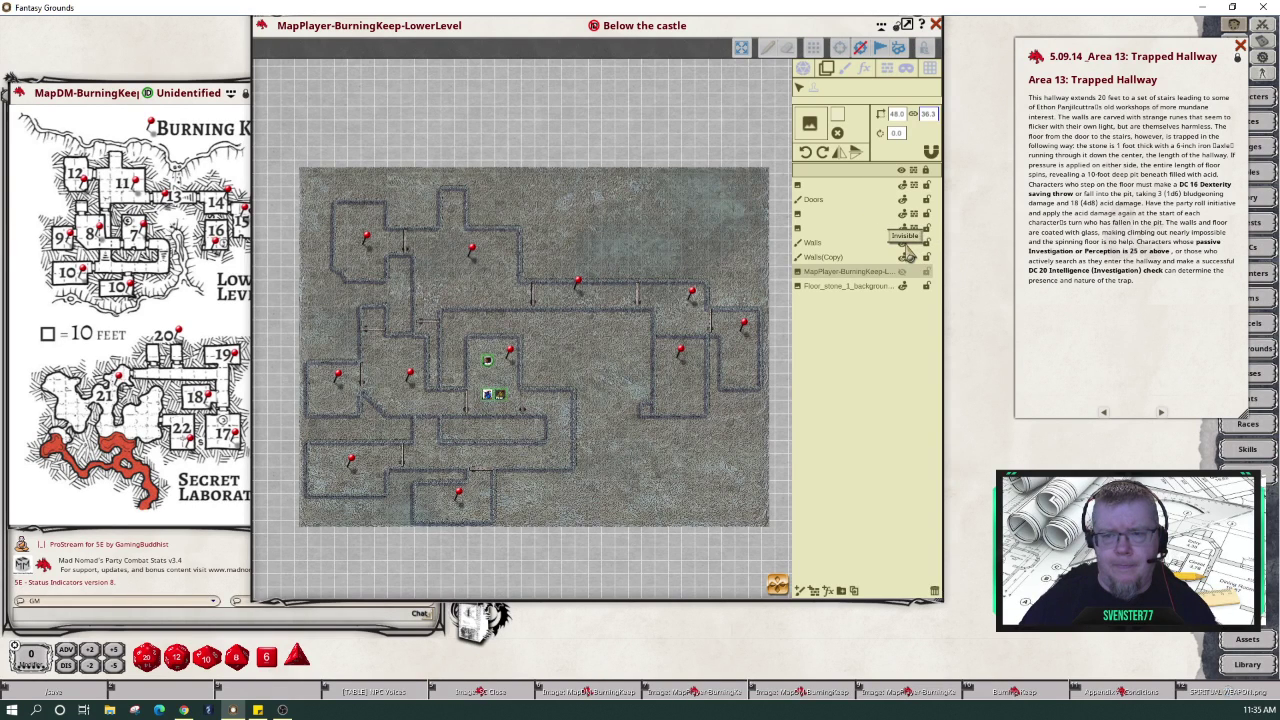
- Move the player map window clear of the Assets window and search all assets for "trap"
{"action": "left_click", "coordinate": [803, 68]}
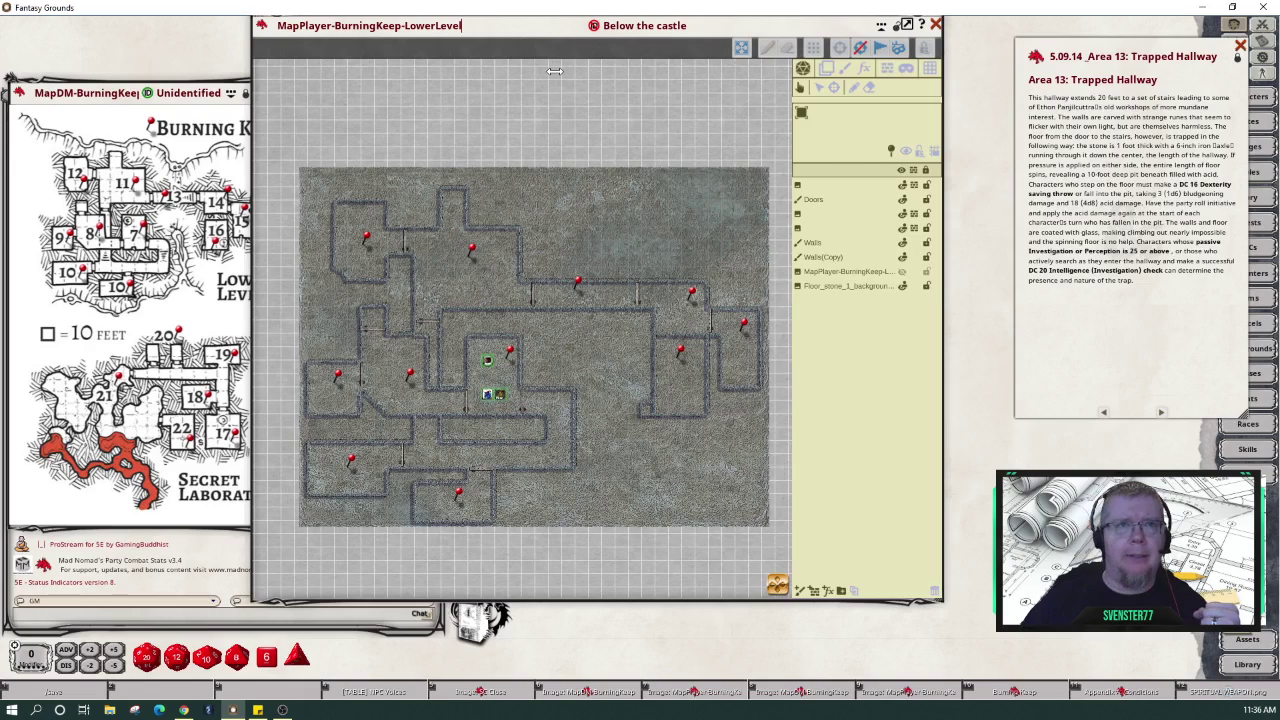
{"action": "left_click_drag", "start_coordinate": [540, 27], "coordinate": [407, 41]}
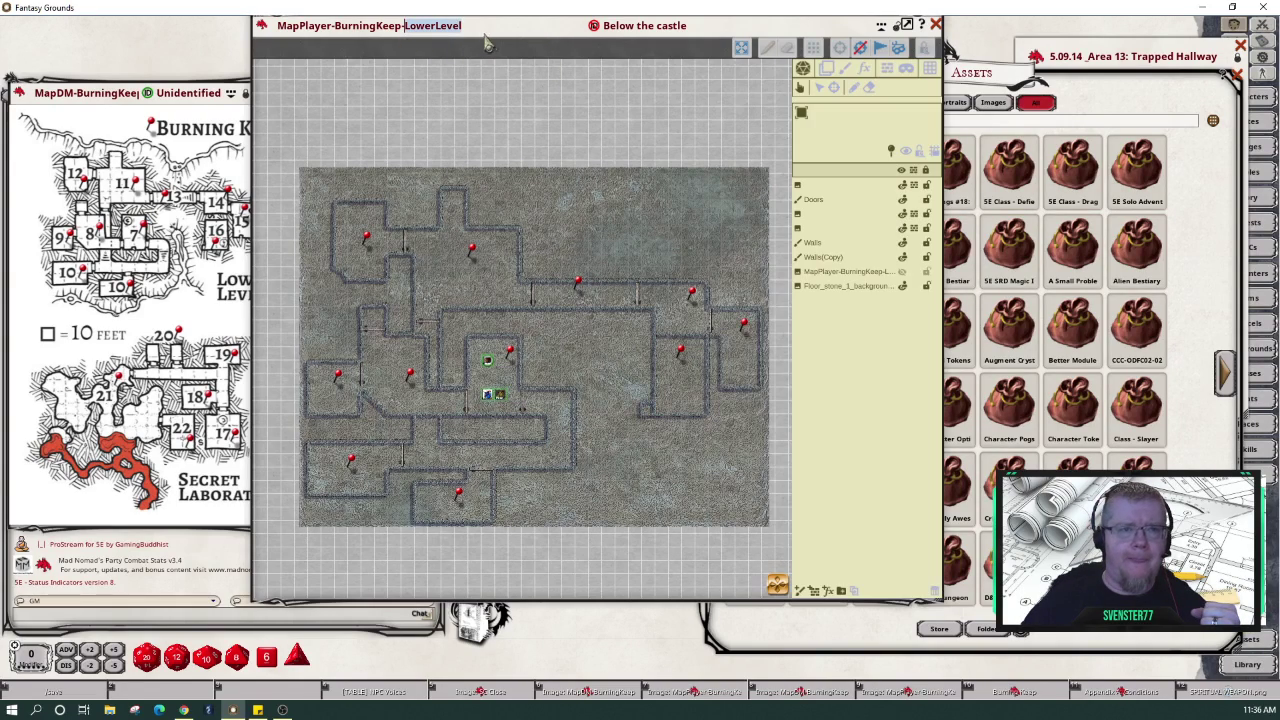
{"action": "left_click_drag", "start_coordinate": [485, 42], "coordinate": [270, 58]}
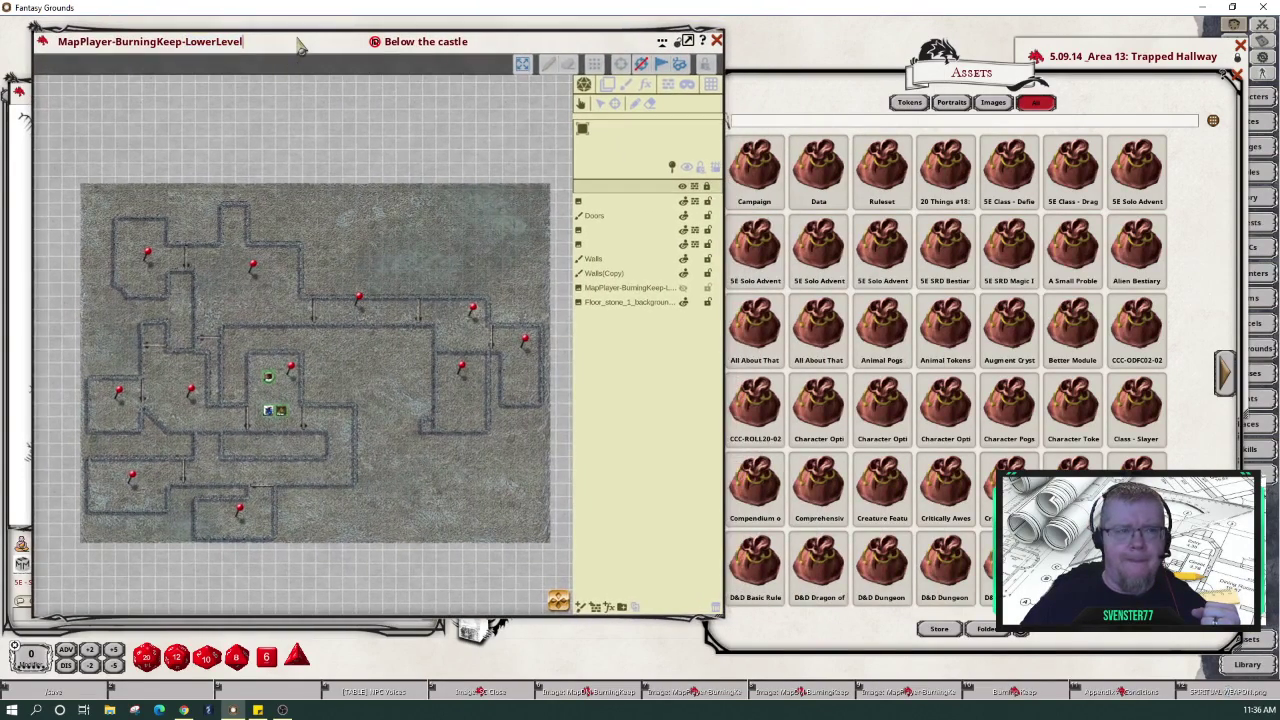
{"action": "left_click", "coordinate": [875, 127]}
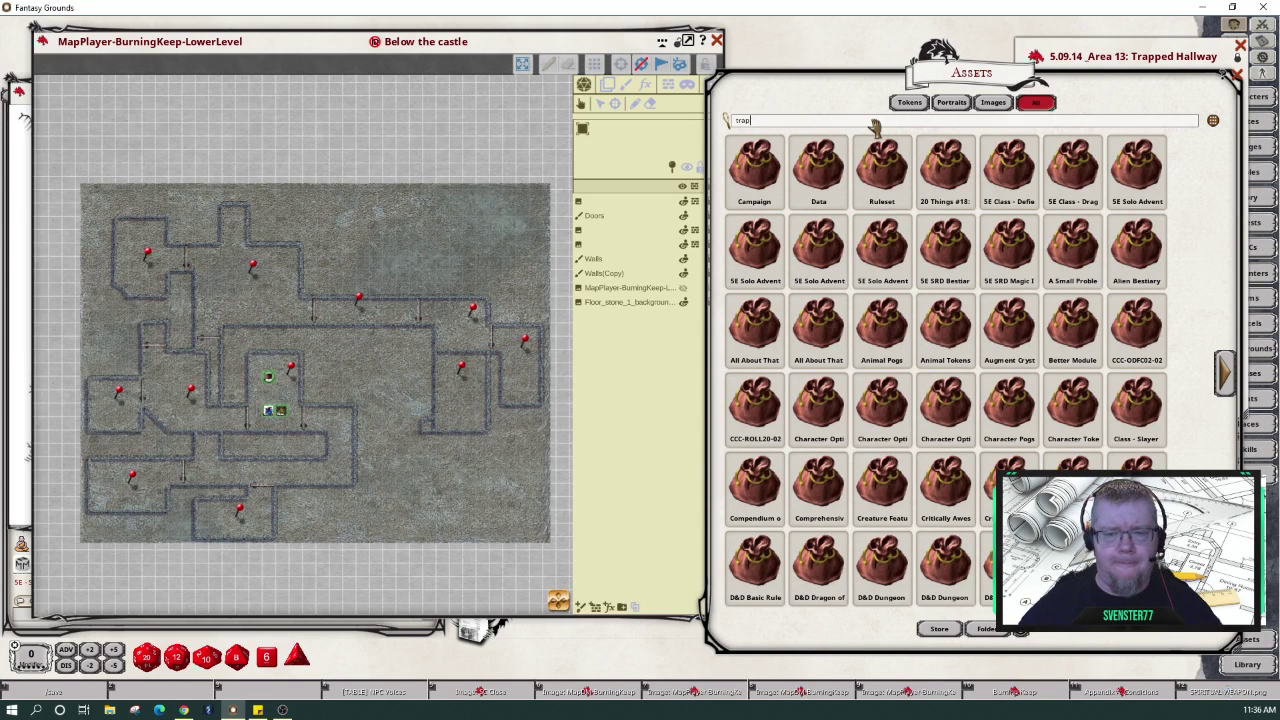
{"action": "key", "text": "Return"}
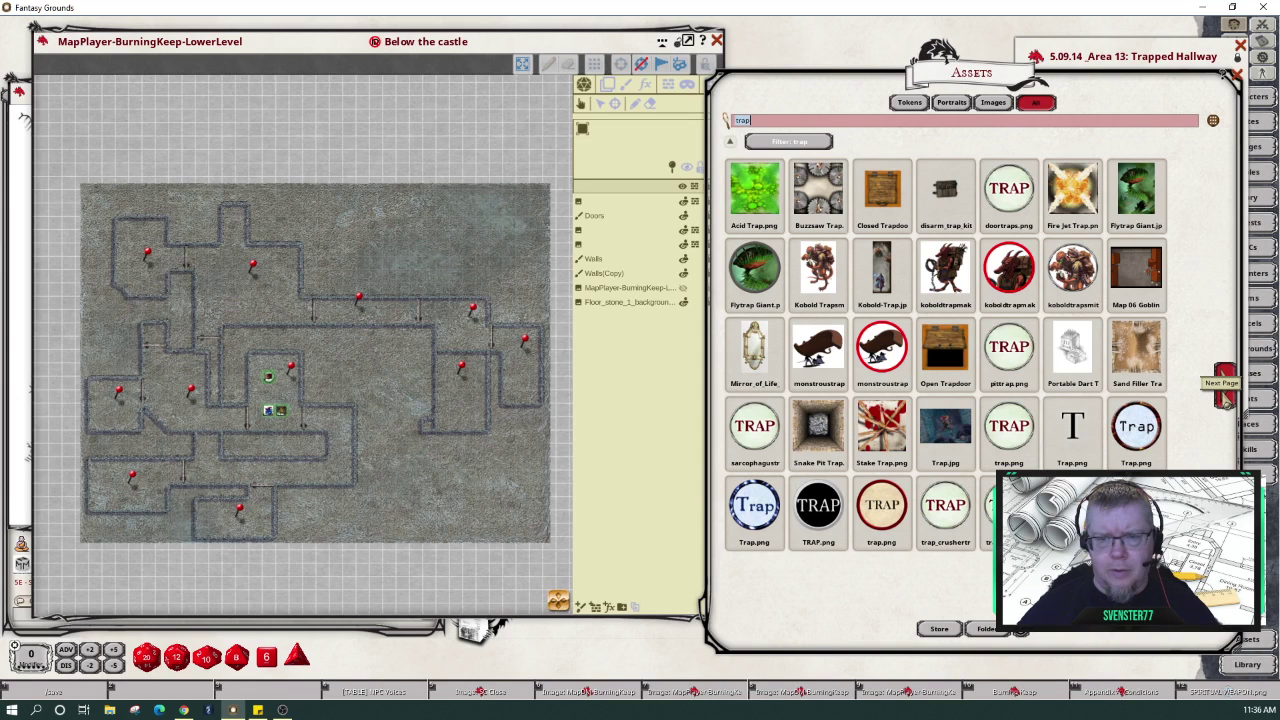
- Look through the second page of trap assets and return to the first page
{"action": "left_click", "coordinate": [1224, 388]}
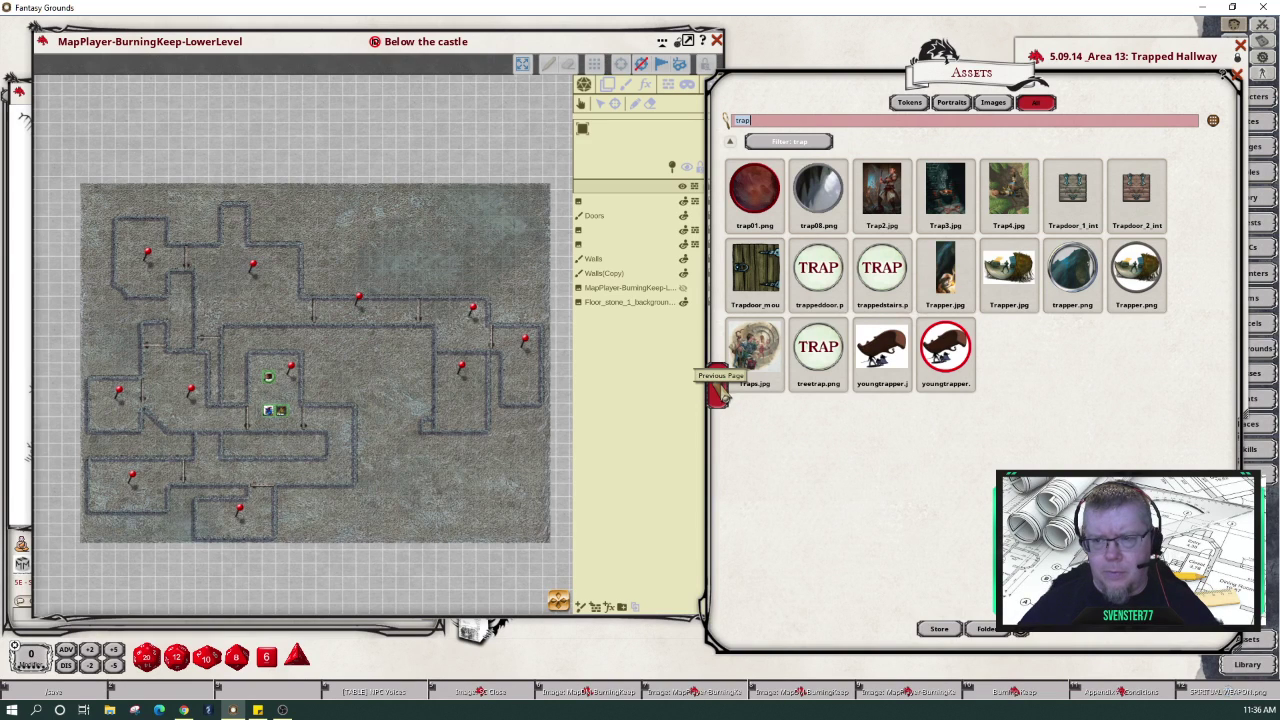
{"action": "left_click", "coordinate": [722, 393]}
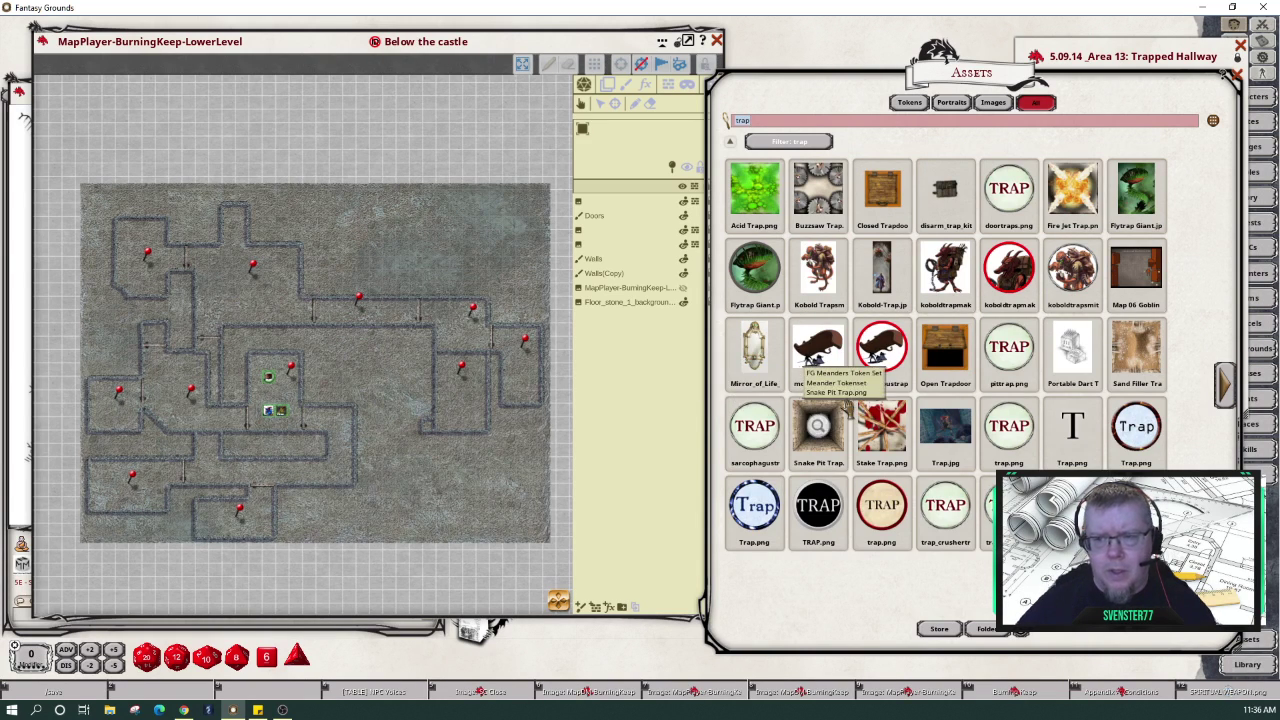
{"action": "scroll", "coordinate": [340, 325], "scroll_direction": "up", "scroll_amount": 4}
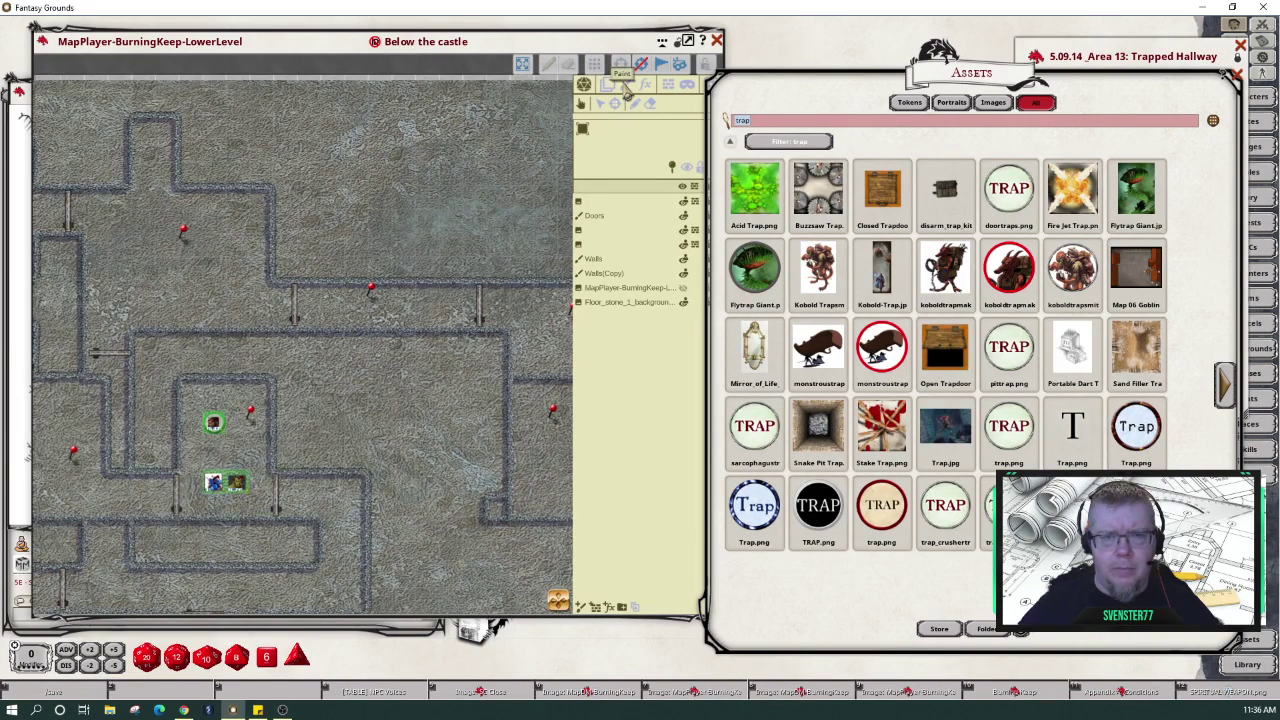
- Add a new painting layer to the player map and name it "Acid Trap"
{"action": "left_click", "coordinate": [626, 86]}
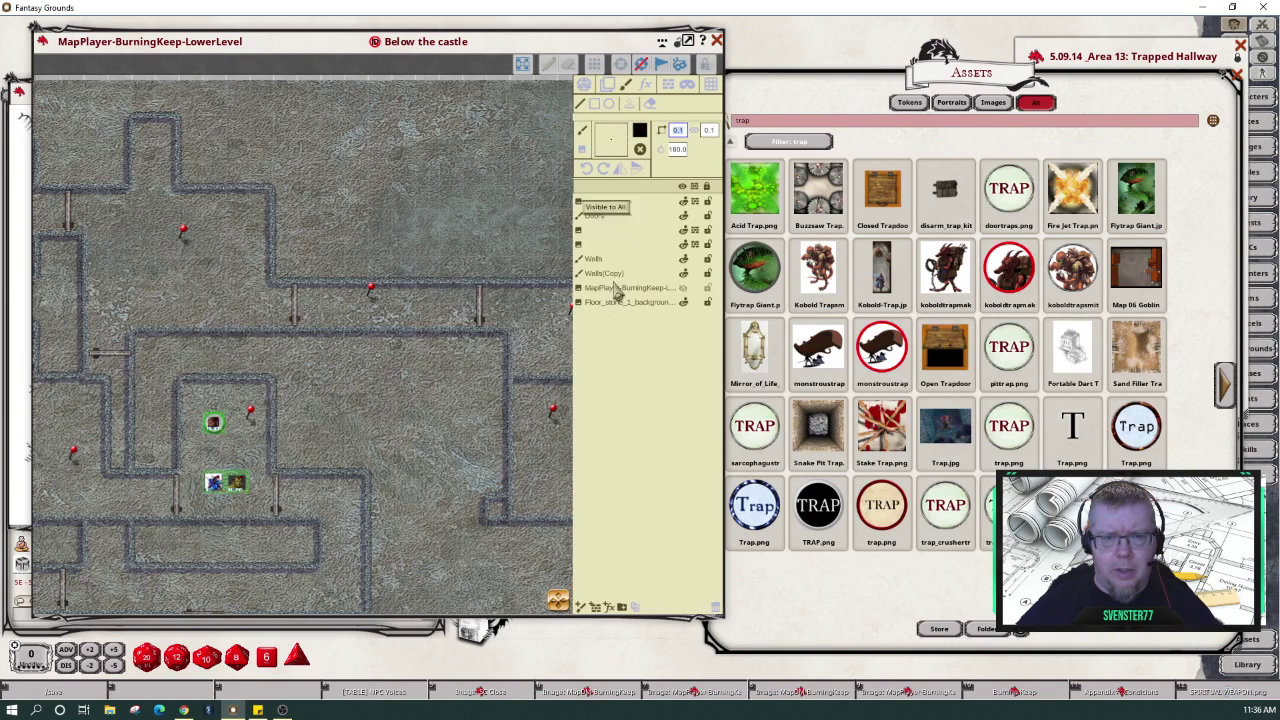
{"action": "left_click", "coordinate": [582, 608]}
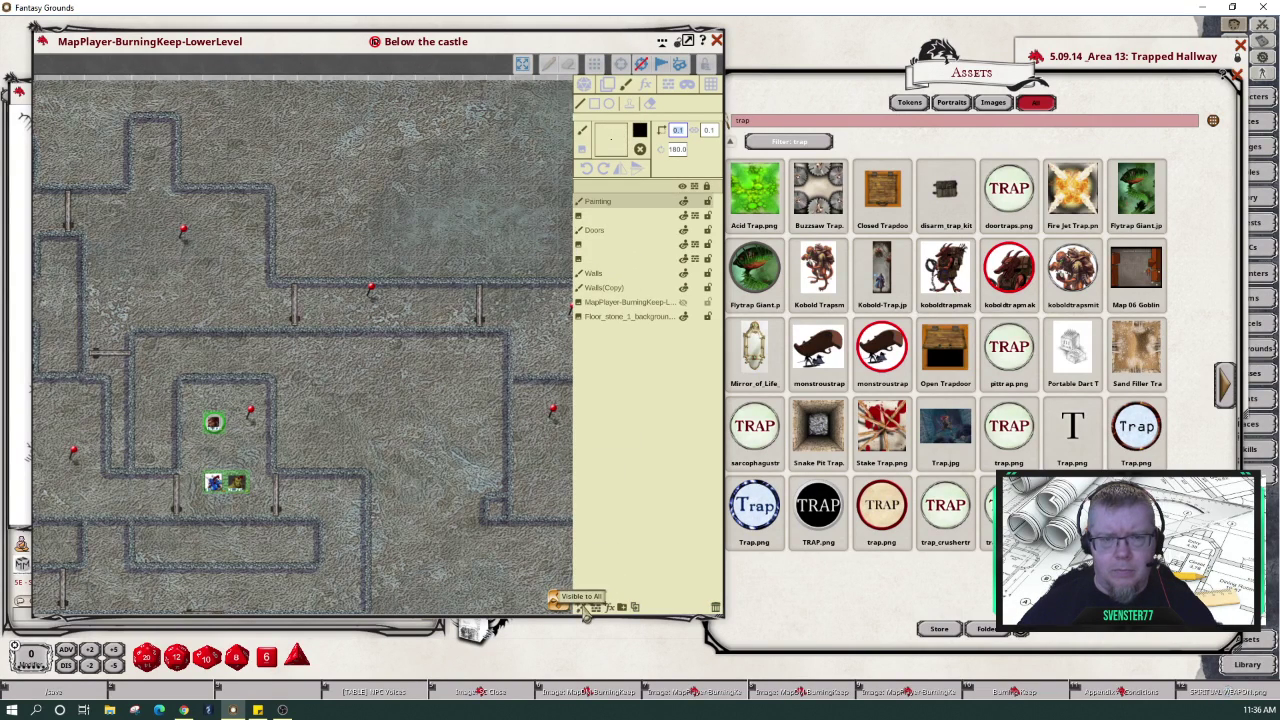
{"action": "double_click", "coordinate": [620, 203]}
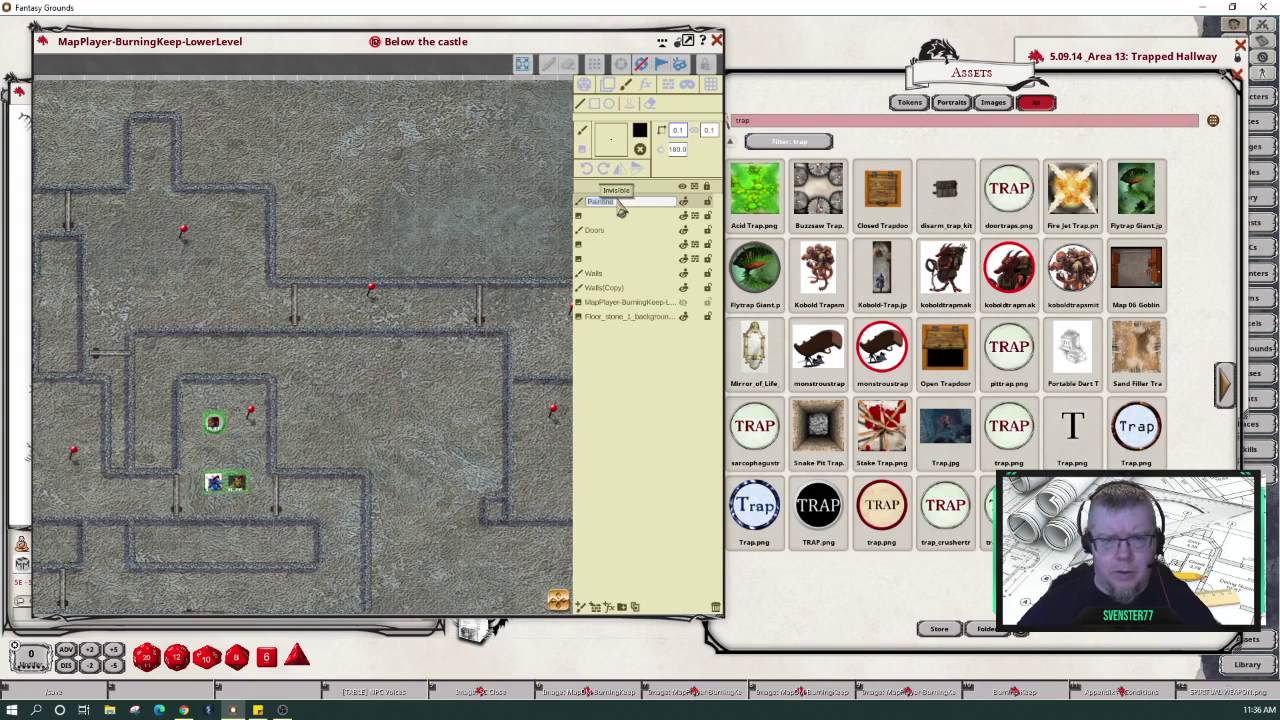
{"action": "type", "text": "Ad"}
{"action": "type", "text": "id"}
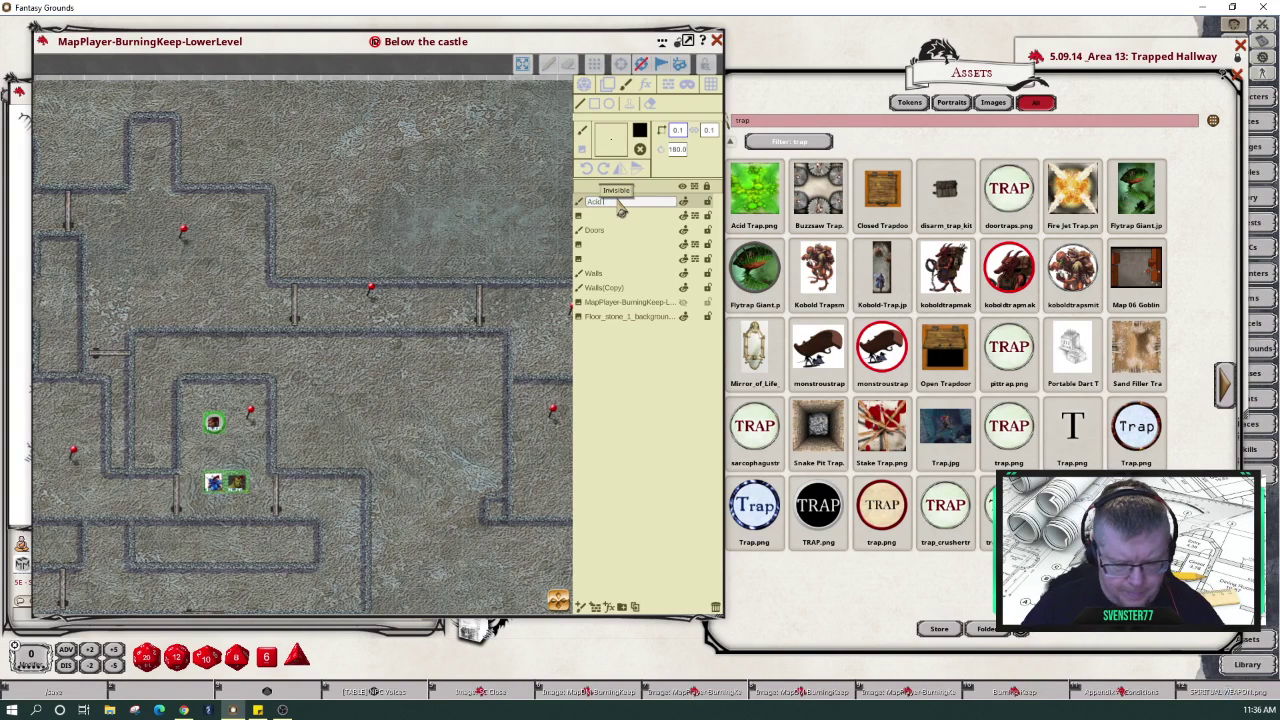
{"action": "type", "text": " Trap"}
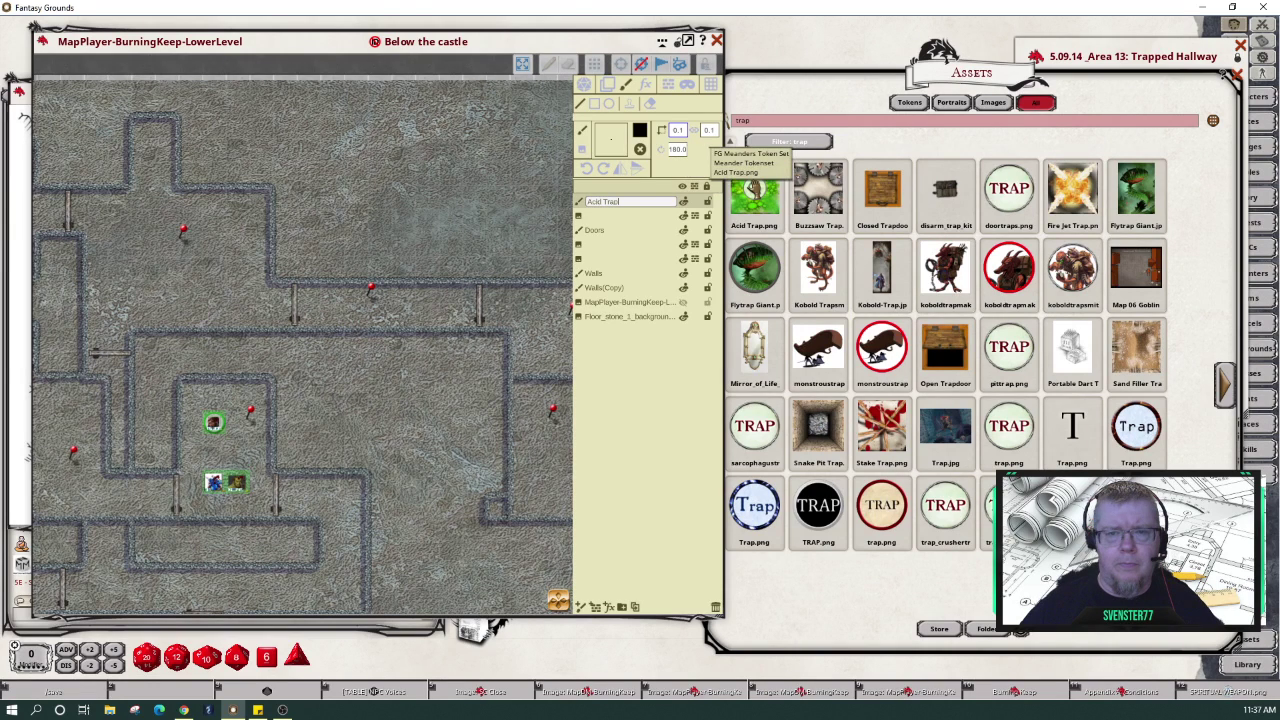
- Load the Acid Trap.png asset as the paint brush image and preview it over the map
{"action": "left_click_drag", "start_coordinate": [755, 190], "coordinate": [618, 145]}
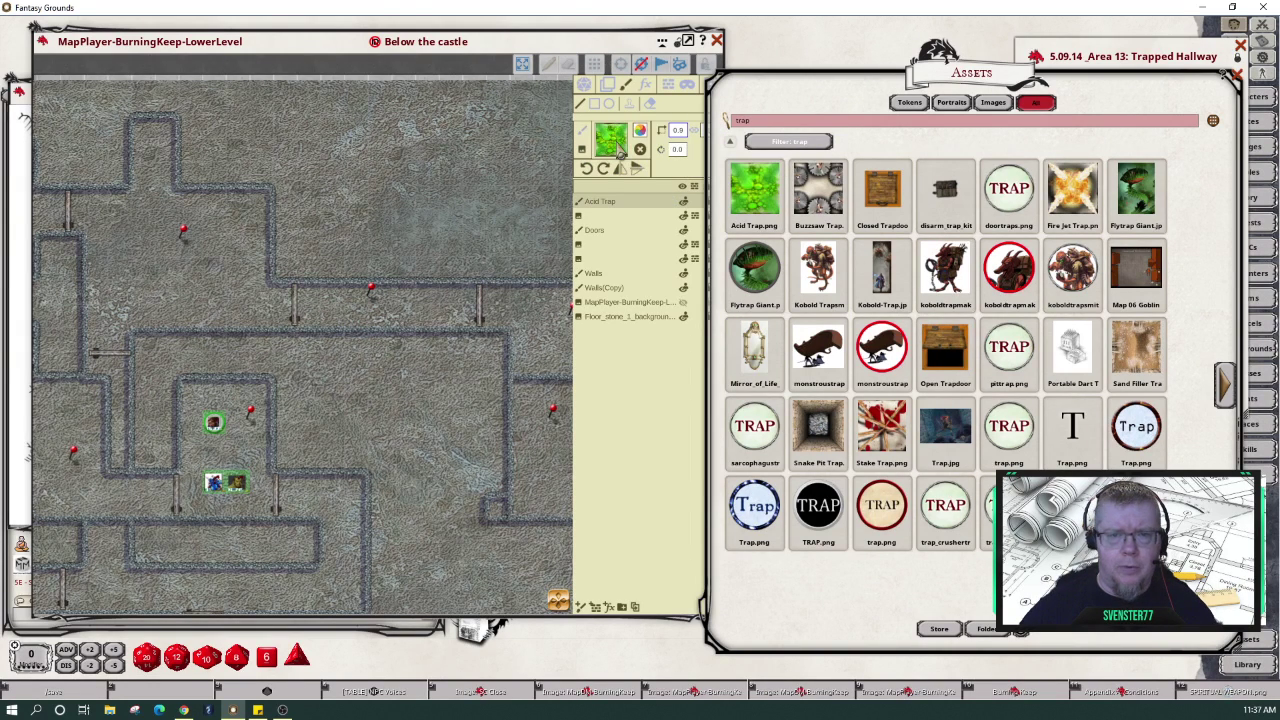
{"action": "left_click", "coordinate": [595, 52]}
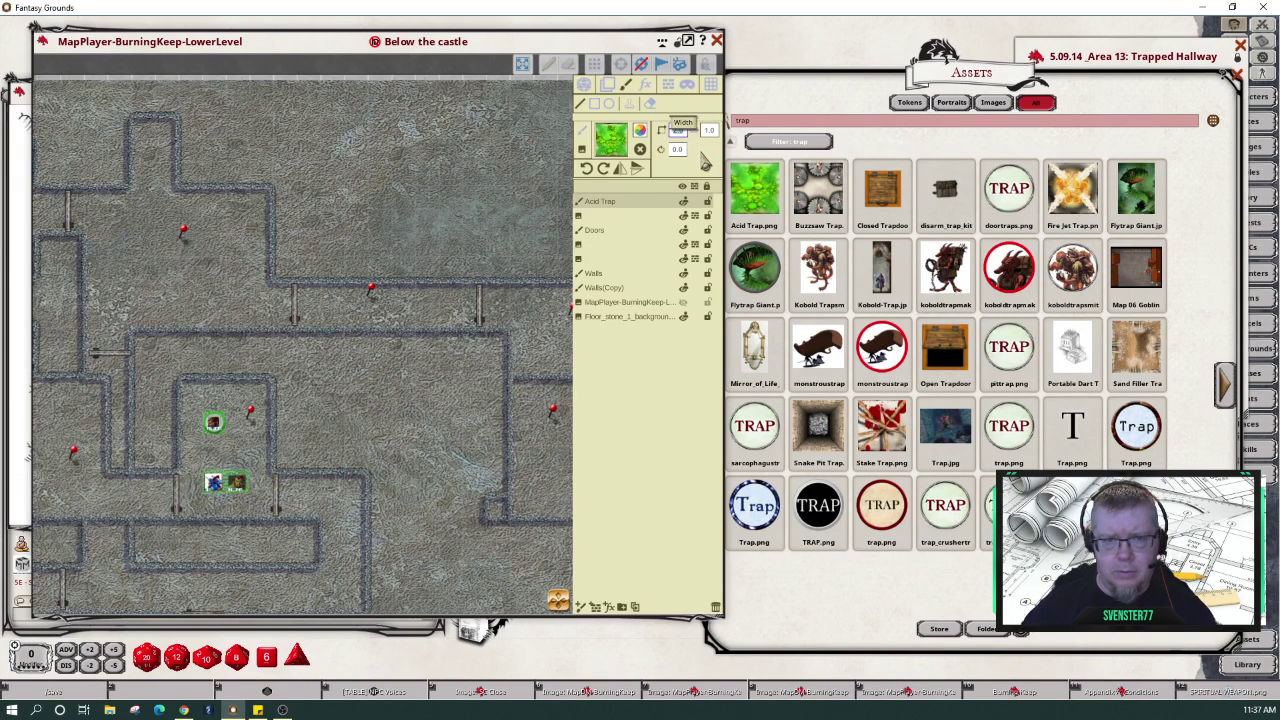
{"action": "type", "text": "1.5"}
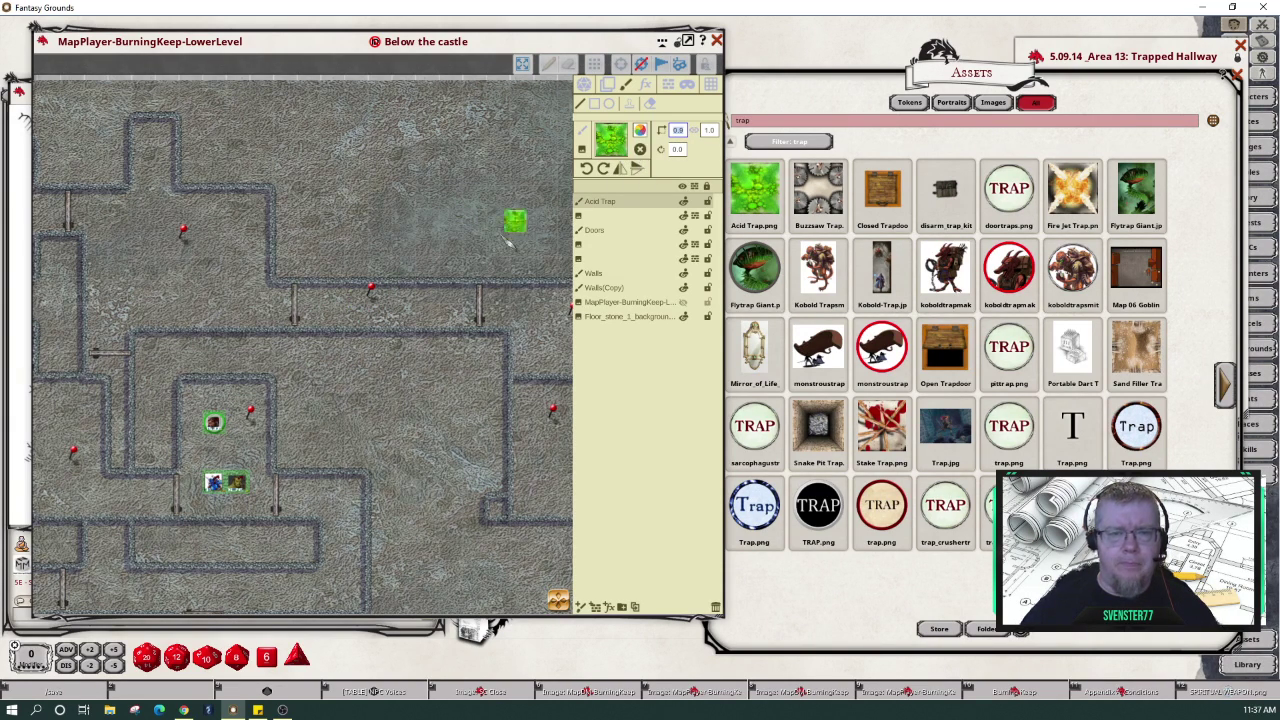
{"action": "scroll", "coordinate": [371, 300], "scroll_direction": "up", "scroll_amount": 3}
{"action": "scroll", "coordinate": [378, 311], "scroll_direction": "up", "scroll_amount": 1}
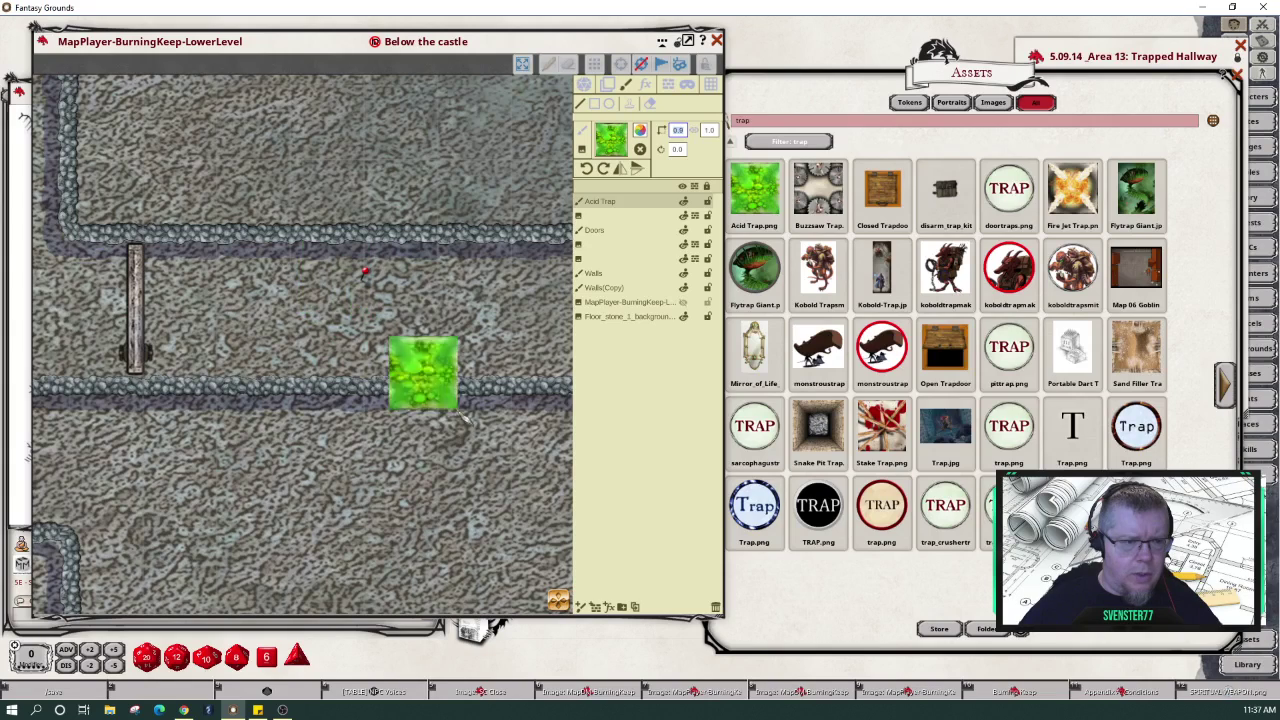
{"action": "mouse_move", "coordinate": [561, 603]}
{"action": "left_mouse_down"}
{"action": "mouse_move", "coordinate": [577, 598]}
{"action": "mouse_move", "coordinate": [560, 620]}
{"action": "mouse_move", "coordinate": [576, 604]}
{"action": "mouse_move", "coordinate": [665, 602]}
{"action": "mouse_move", "coordinate": [592, 595]}
{"action": "left_mouse_up"}
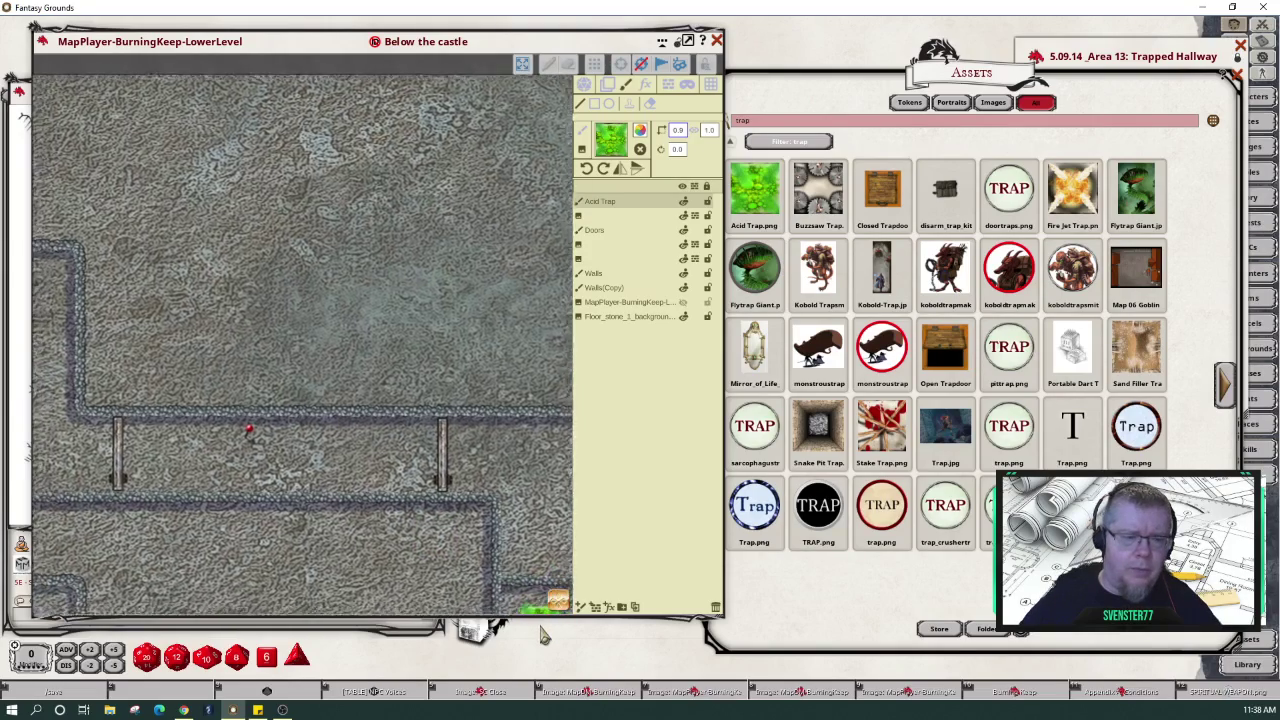
{"action": "left_click_drag", "start_coordinate": [540, 629], "coordinate": [540, 629]}
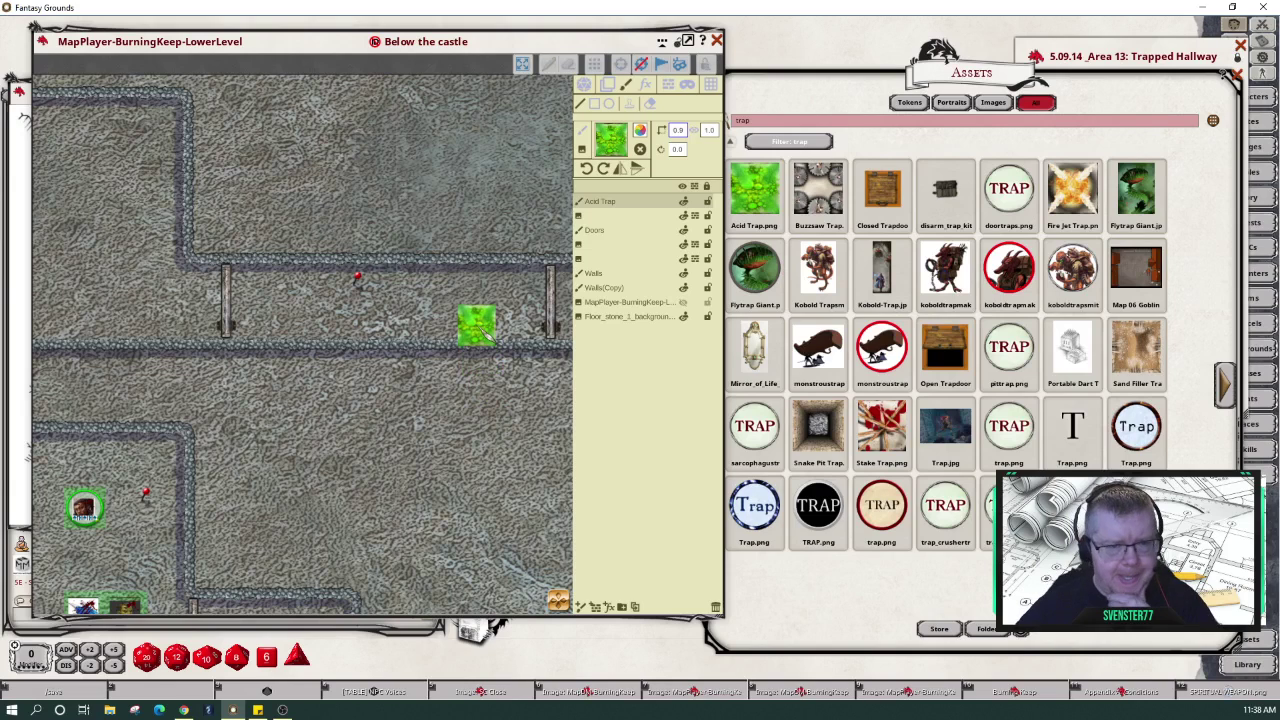
- Compare the acid tile with the hallway beside the door and set the brush width to 1.0
{"action": "left_click_drag", "start_coordinate": [484, 334], "coordinate": [316, 280]}
{"action": "scroll", "coordinate": [287, 303], "scroll_direction": "up", "scroll_amount": 2}
{"action": "scroll", "coordinate": [287, 304], "scroll_direction": "up", "scroll_amount": 1}
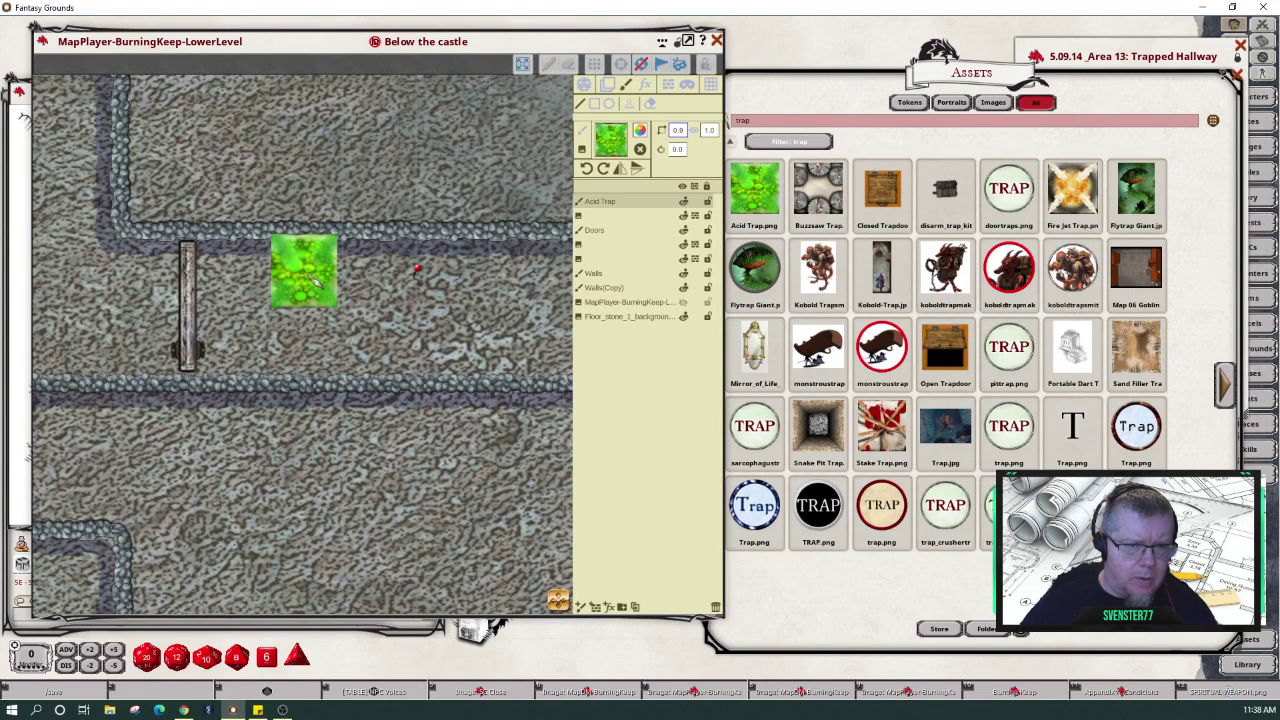
{"action": "left_click_drag", "start_coordinate": [308, 272], "coordinate": [310, 270]}
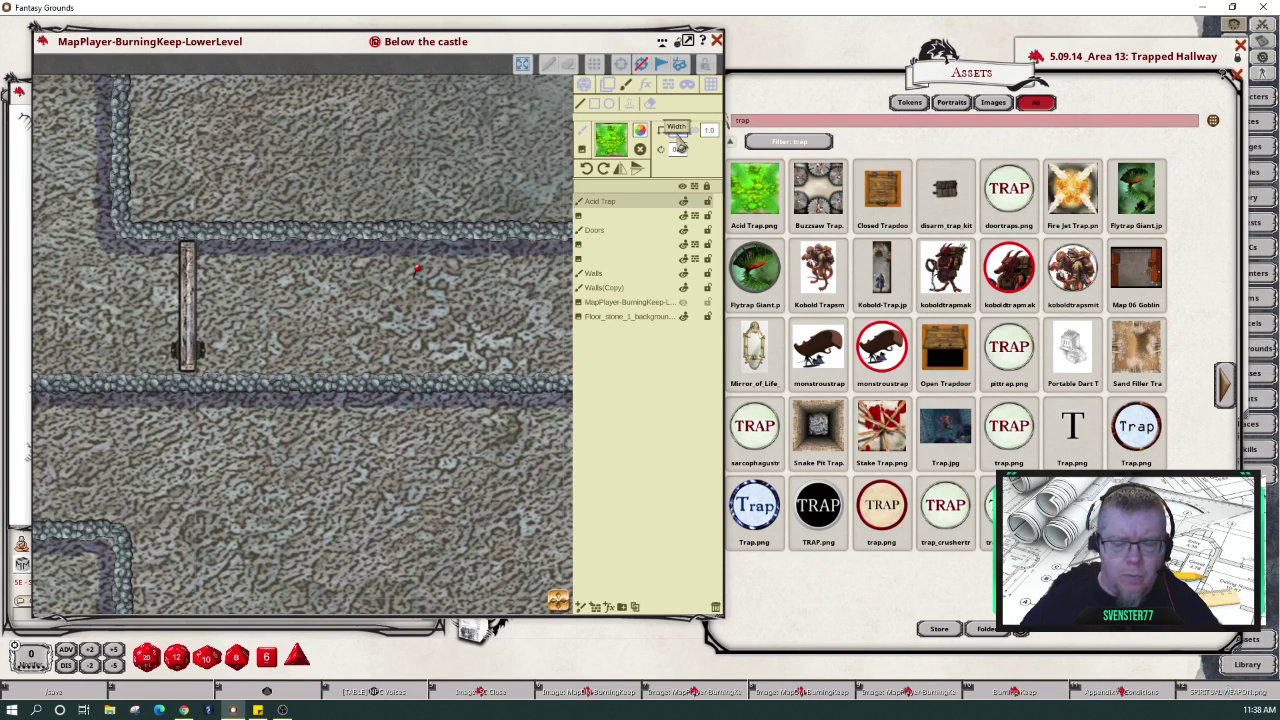
{"action": "double_click", "coordinate": [682, 131]}
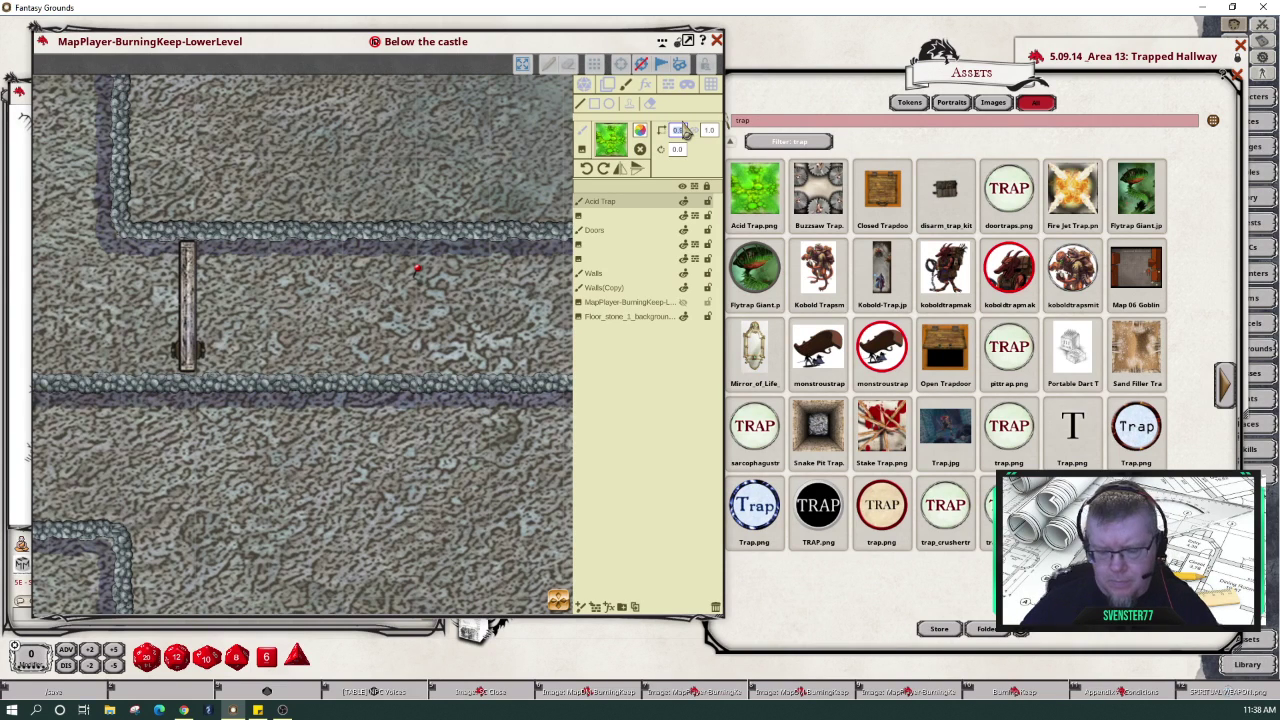
{"action": "type", "text": "1"}
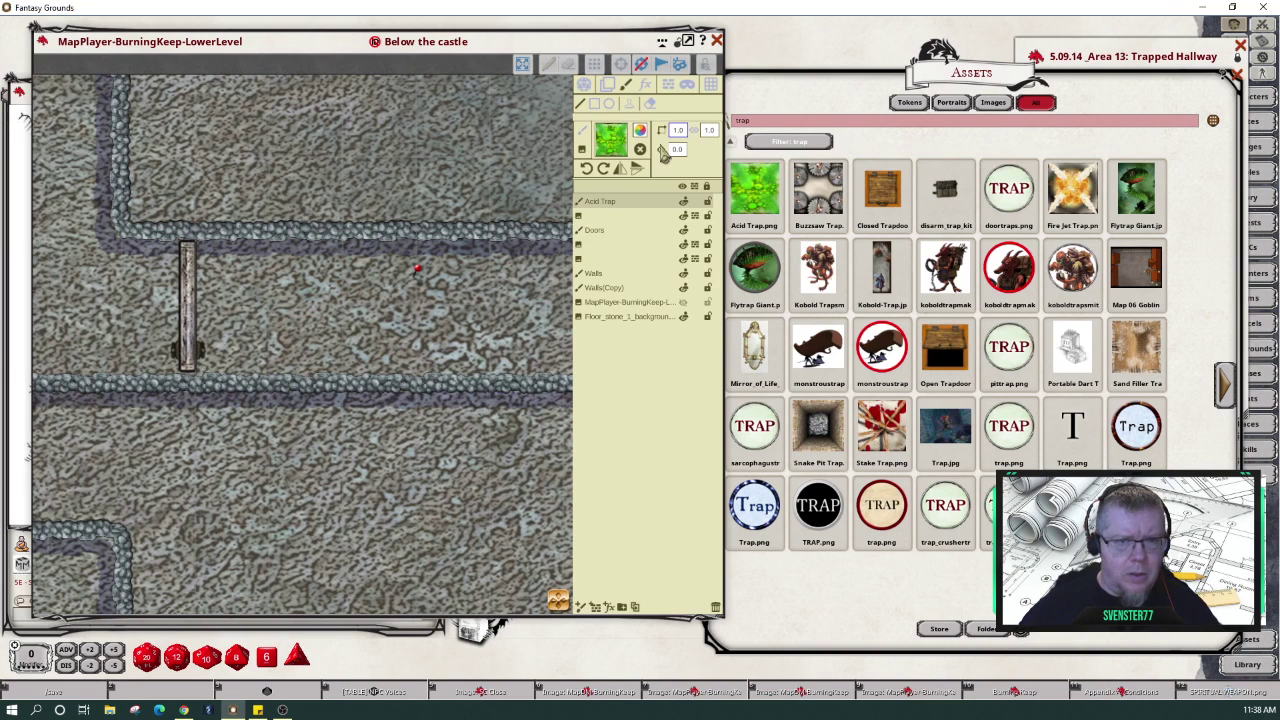
- Make the white map grid more opaque by raising its color's alpha to 192
{"action": "left_click", "coordinate": [711, 86]}
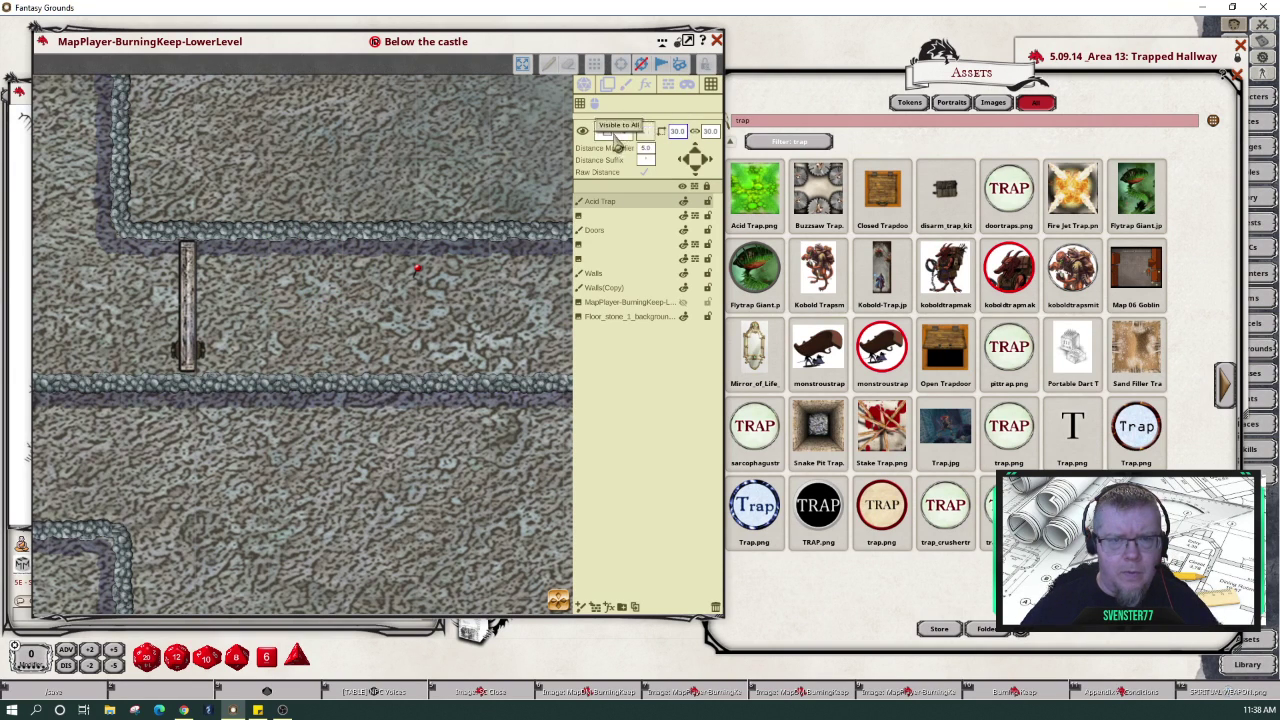
{"action": "left_click", "coordinate": [648, 145]}
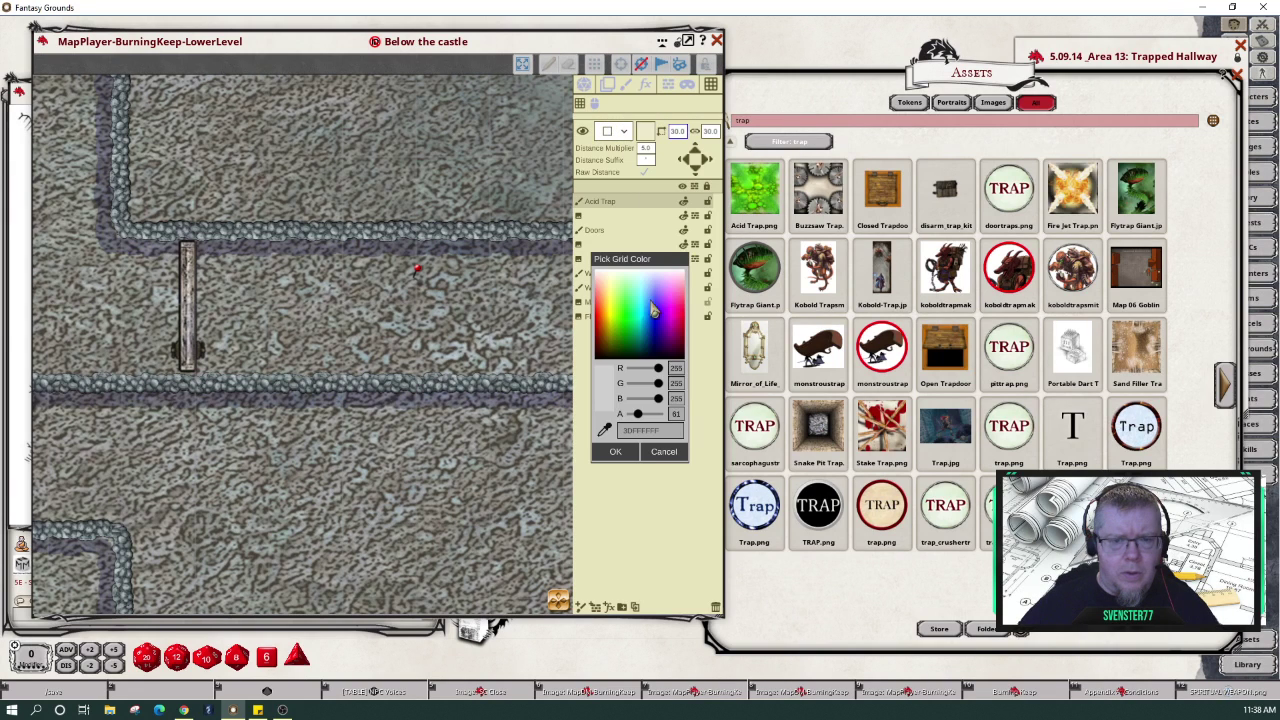
{"action": "left_click_drag", "start_coordinate": [637, 421], "coordinate": [654, 418]}
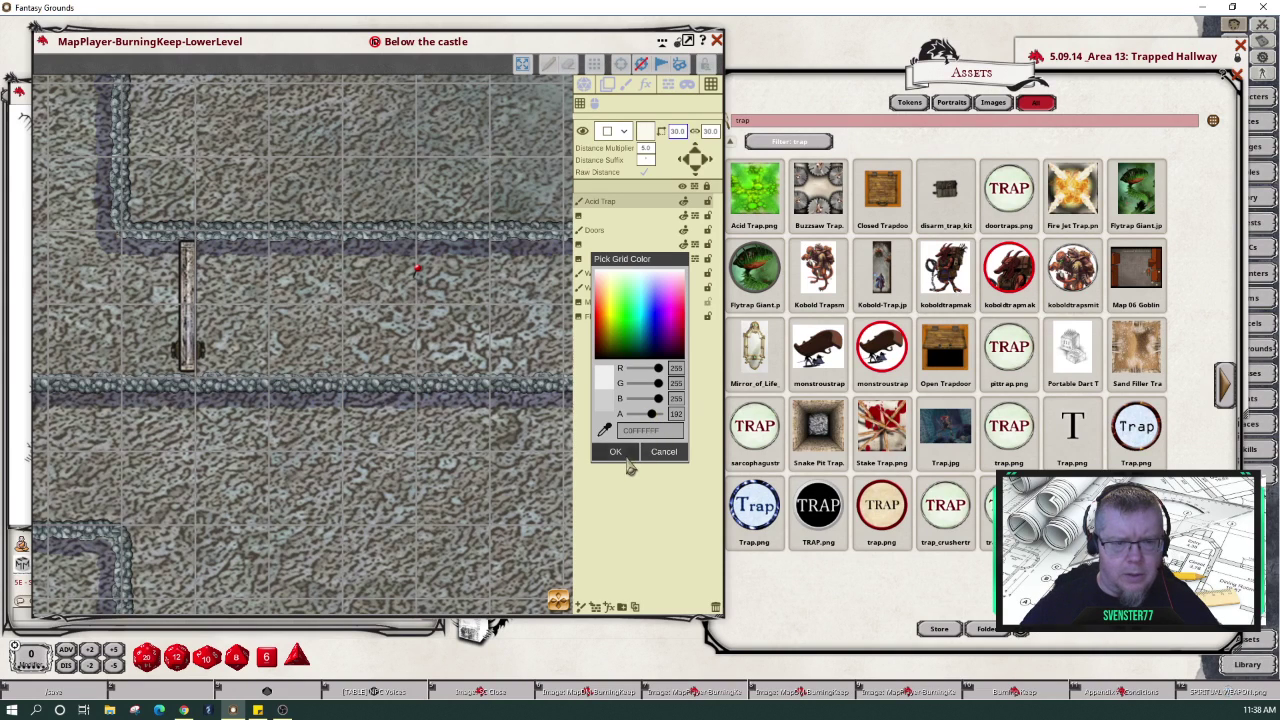
{"action": "left_click", "coordinate": [624, 453]}
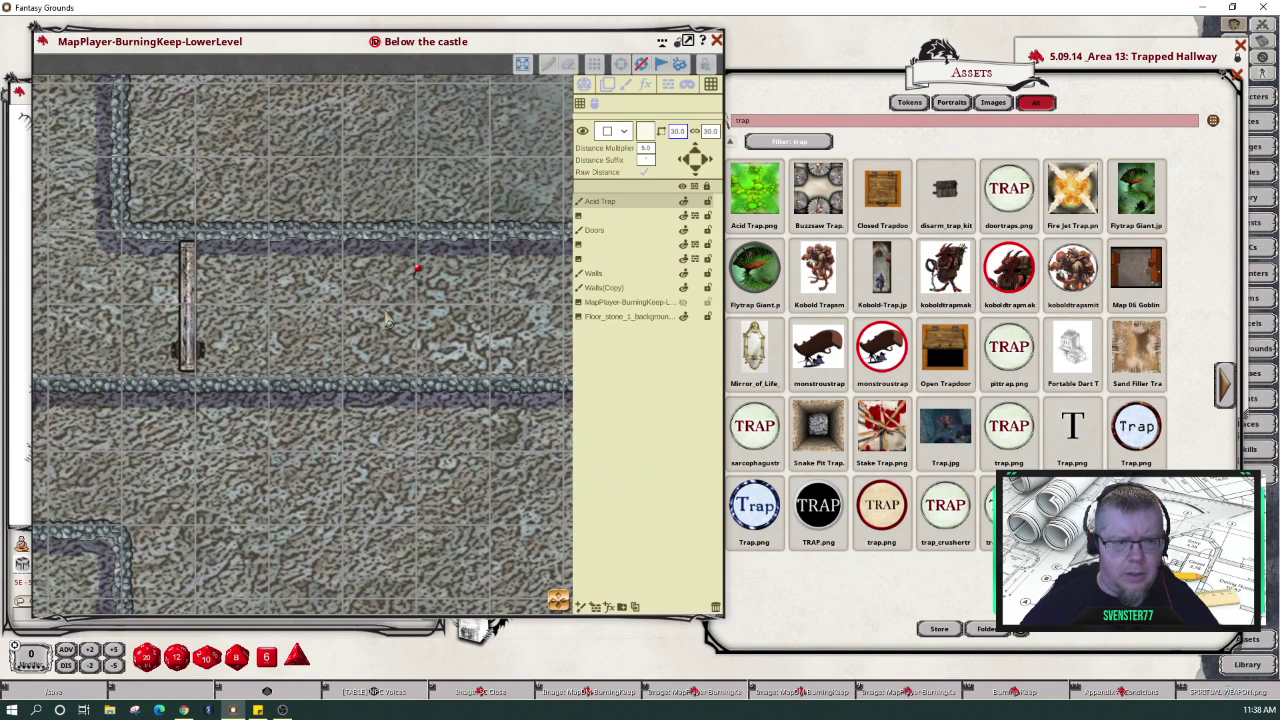
- Load Acid Trap.png as the paint brush image again and set its width to 1.0
{"action": "left_click", "coordinate": [625, 84]}
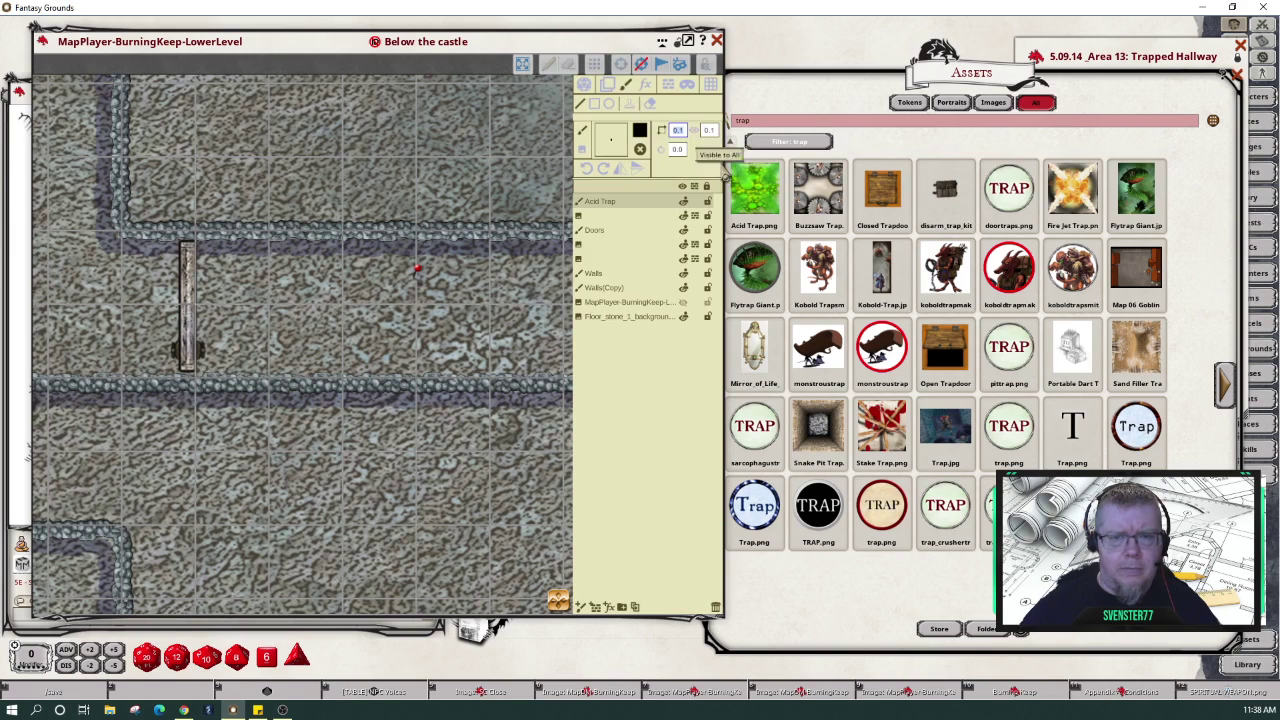
{"action": "mouse_move", "coordinate": [754, 190]}
{"action": "left_mouse_down"}
{"action": "mouse_move", "coordinate": [722, 120]}
{"action": "mouse_move", "coordinate": [572, 78]}
{"action": "mouse_move", "coordinate": [756, 121]}
{"action": "mouse_move", "coordinate": [665, 160]}
{"action": "mouse_move", "coordinate": [611, 140]}
{"action": "left_mouse_up"}
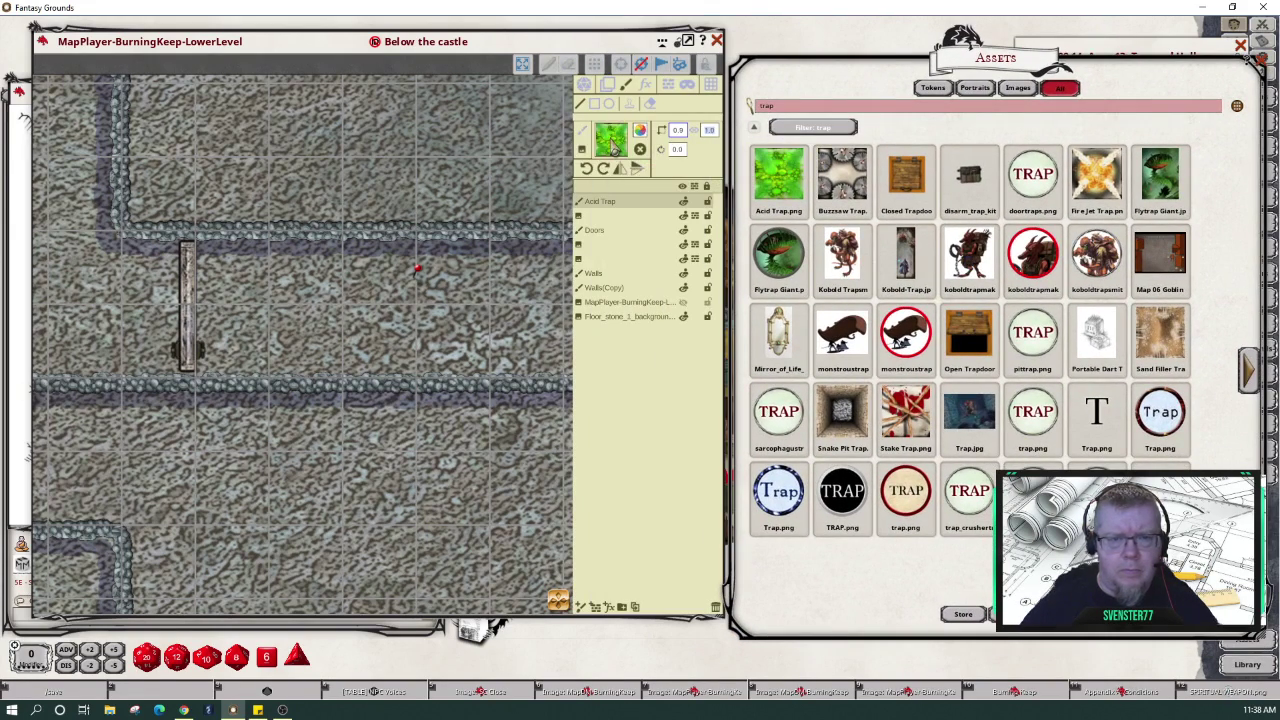
{"action": "left_click", "coordinate": [678, 131]}
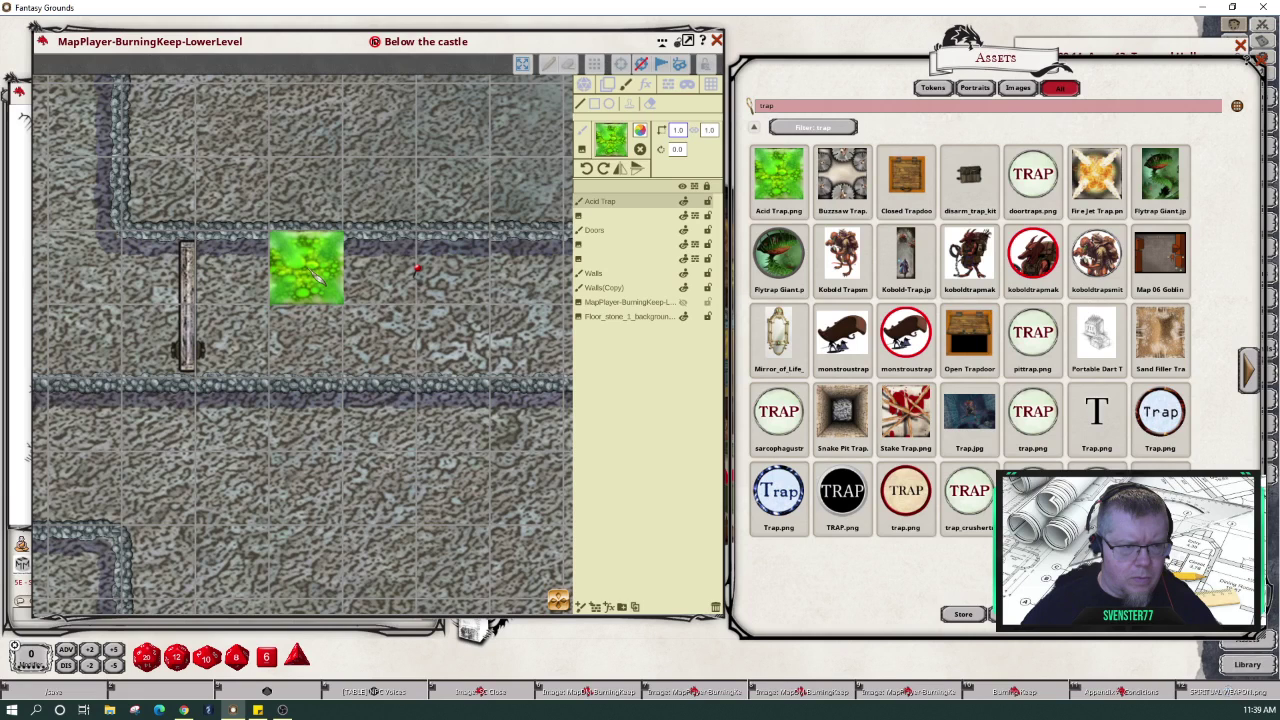
- Try to paint a single row of acid tiles through the middle of the hallway beyond the door
{"action": "left_click_drag", "start_coordinate": [316, 275], "coordinate": [285, 281]}
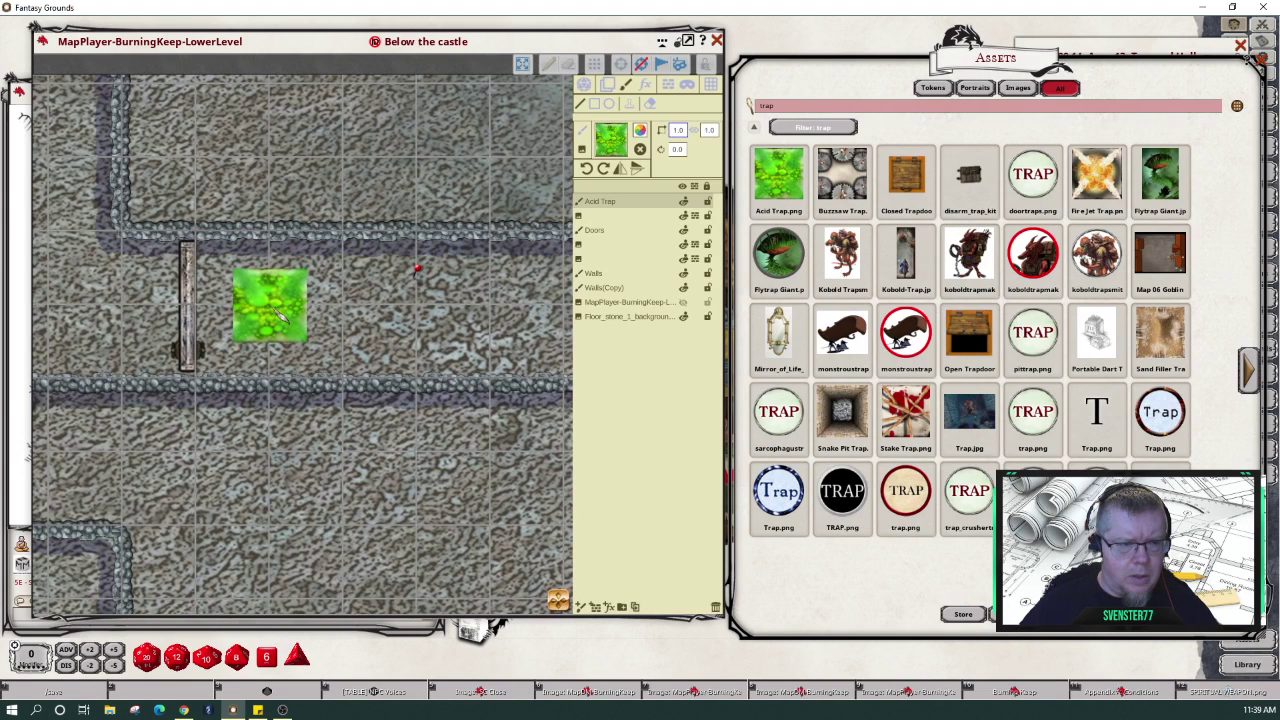
{"action": "left_click_drag", "start_coordinate": [272, 307], "coordinate": [573, 314]}
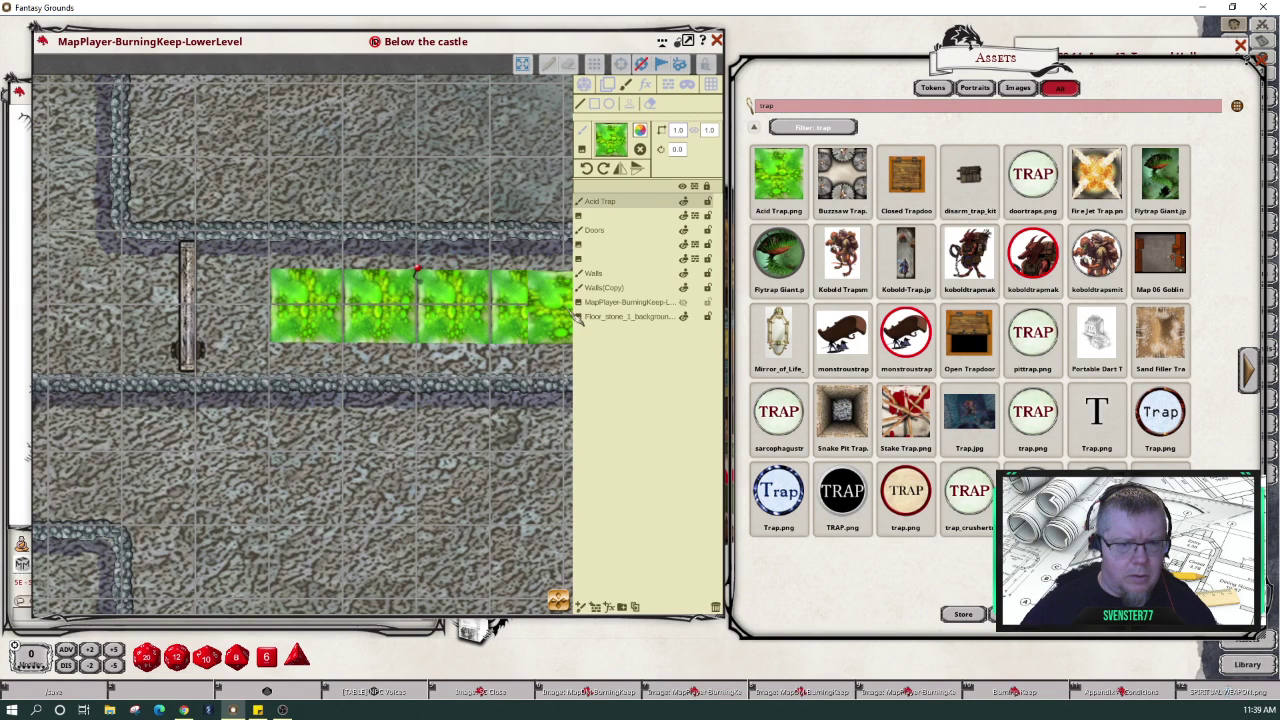
{"action": "left_click", "coordinate": [560, 452]}
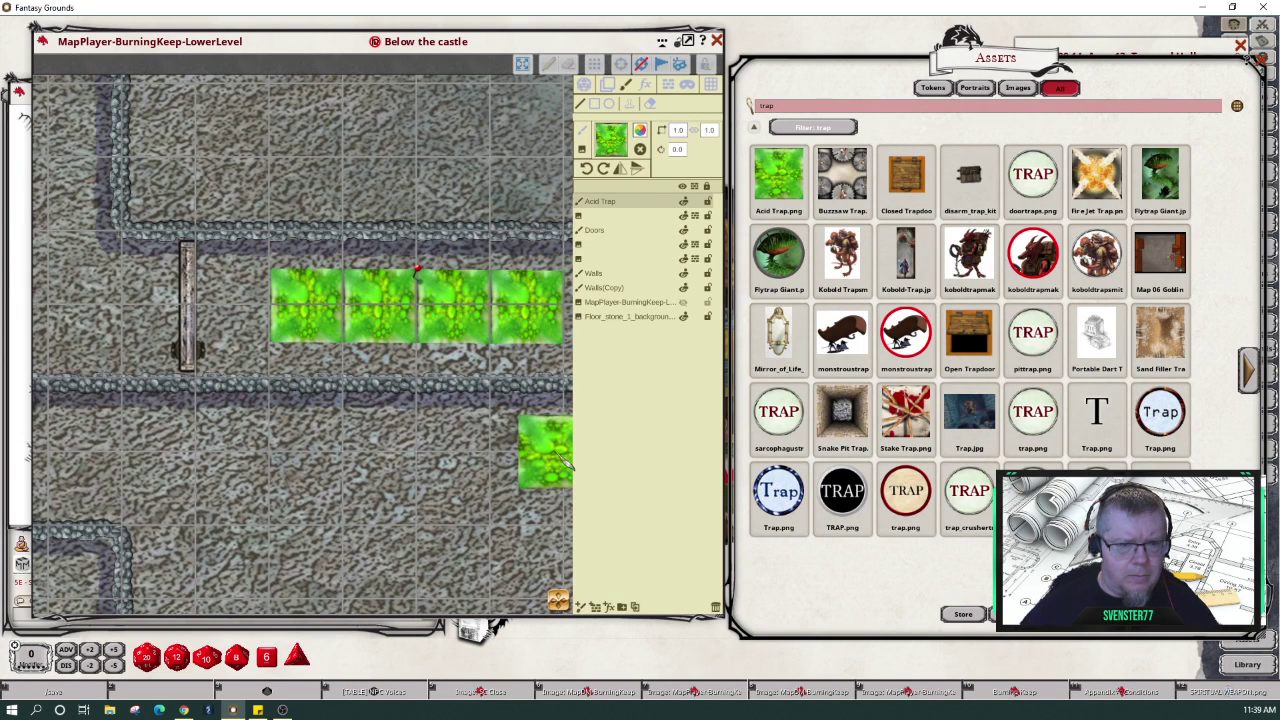
{"action": "left_click_drag", "start_coordinate": [559, 451], "coordinate": [307, 341]}
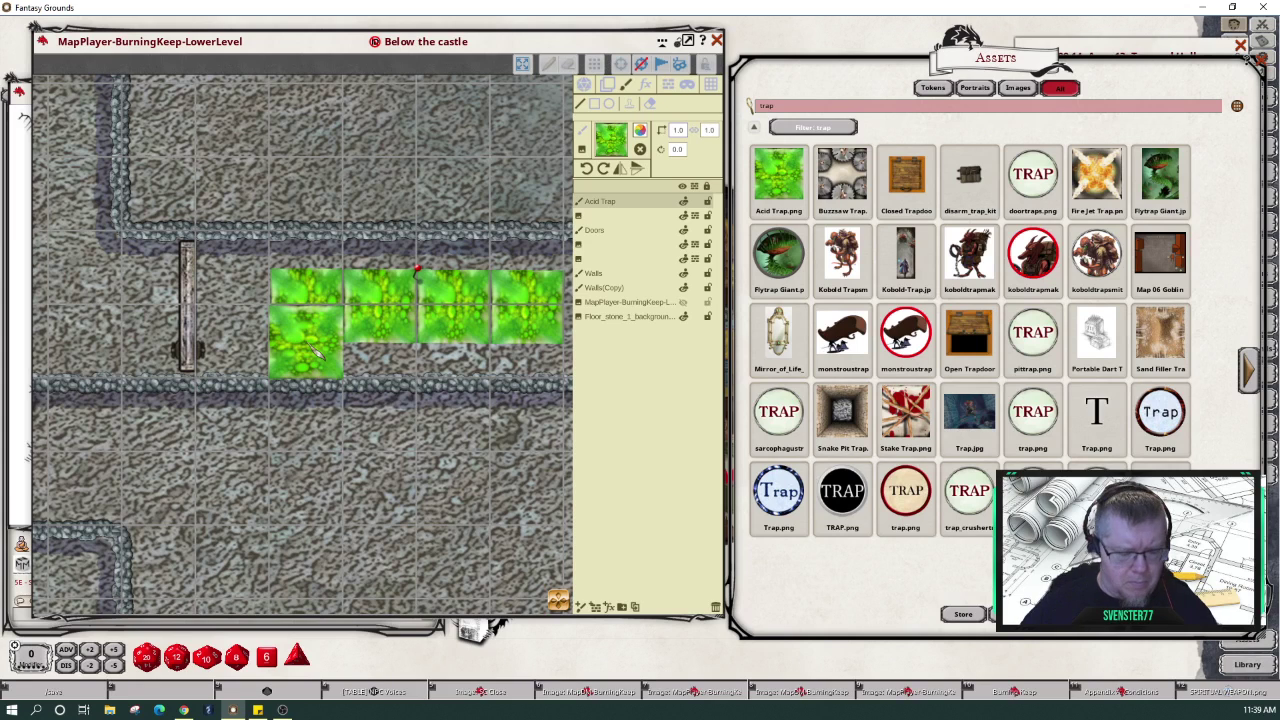
{"action": "key", "text": "Delete"}
- Fill the hallway beyond the door with two rows of four acid tiles and move the Acid Trap layer below both wall layers
{"action": "mouse_move", "coordinate": [316, 351]}
{"action": "left_mouse_down"}
{"action": "mouse_move", "coordinate": [299, 285]}
{"action": "mouse_move", "coordinate": [281, 278]}
{"action": "mouse_move", "coordinate": [574, 274]}
{"action": "left_mouse_up"}
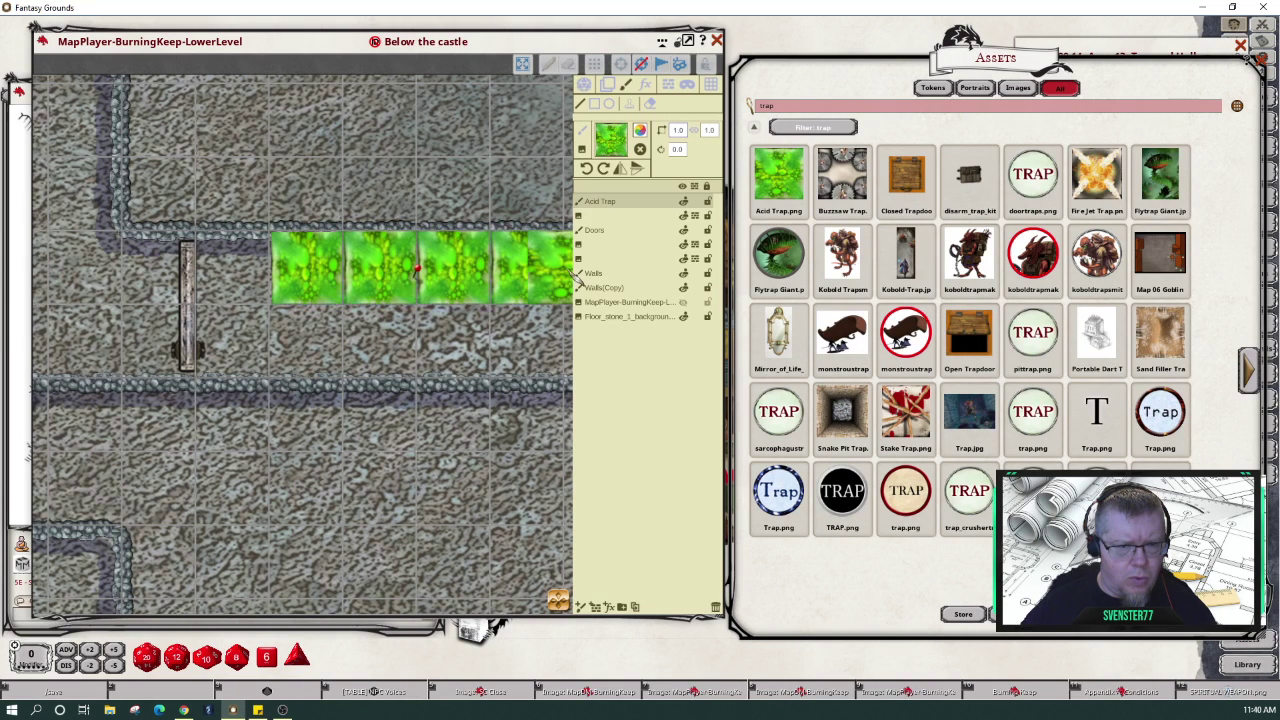
{"action": "left_click_drag", "start_coordinate": [275, 345], "coordinate": [283, 347]}
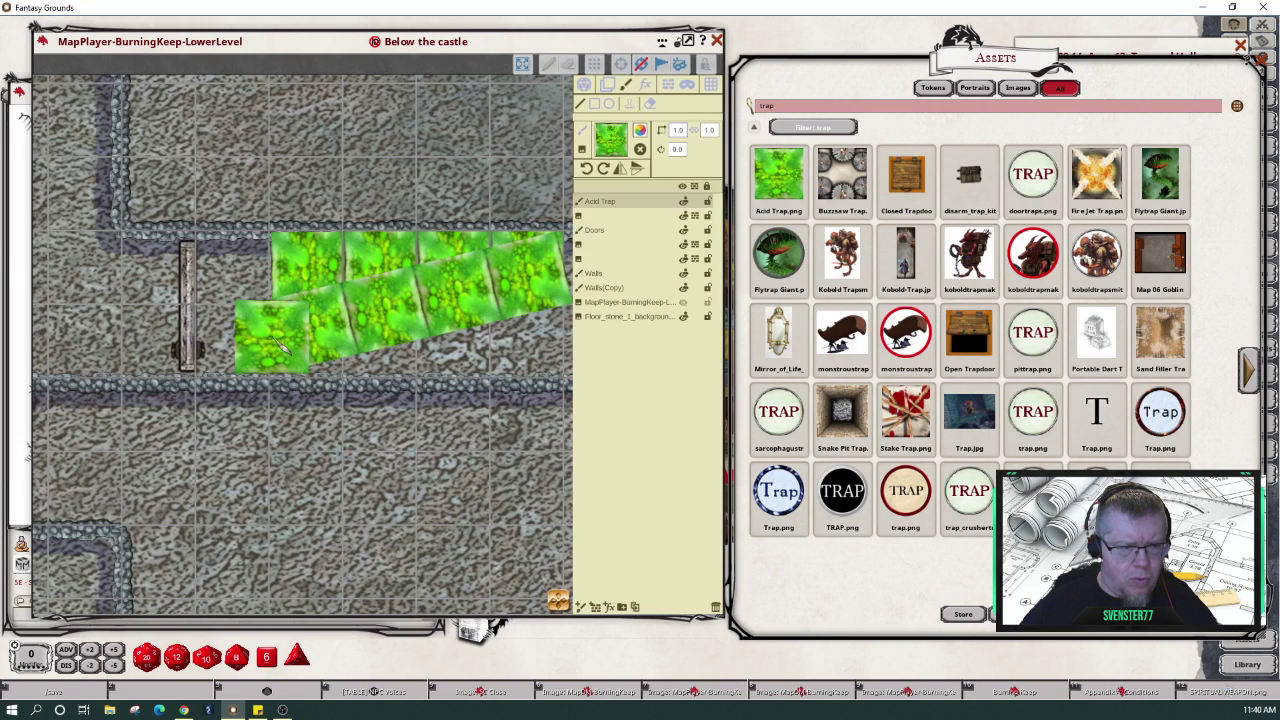
{"action": "left_click_drag", "start_coordinate": [283, 347], "coordinate": [572, 352]}
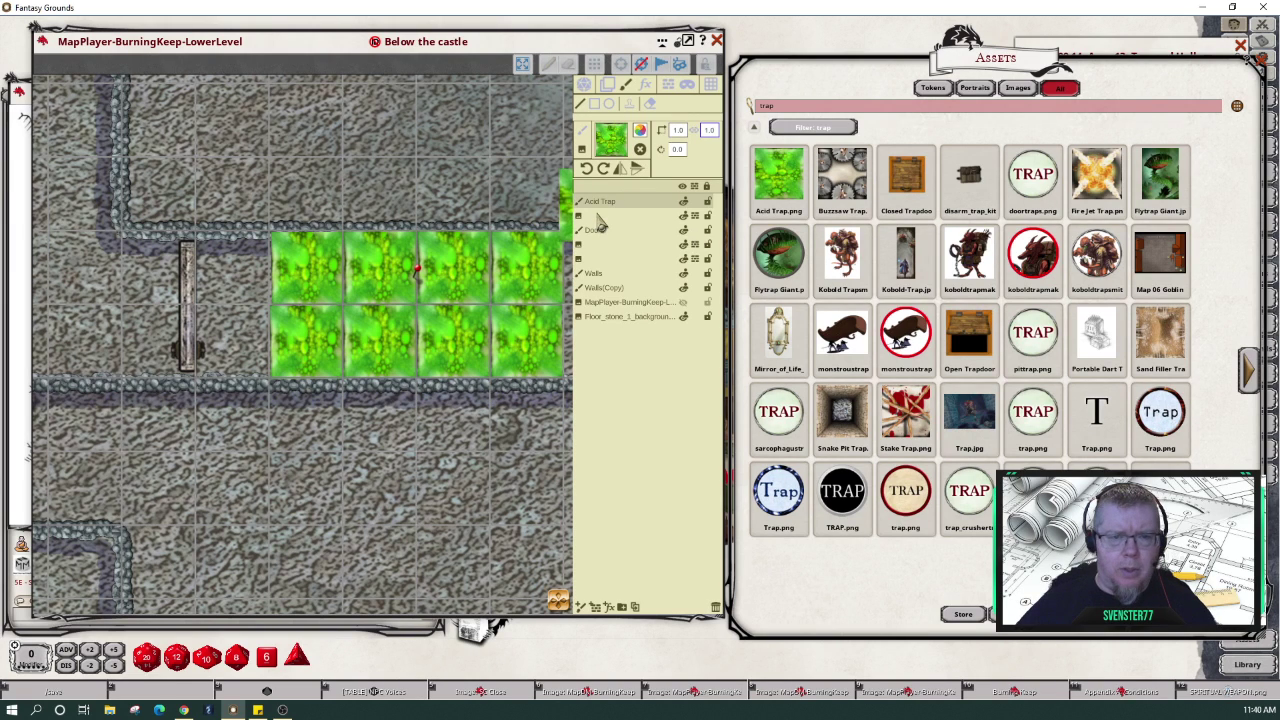
{"action": "left_click_drag", "start_coordinate": [597, 205], "coordinate": [604, 288]}
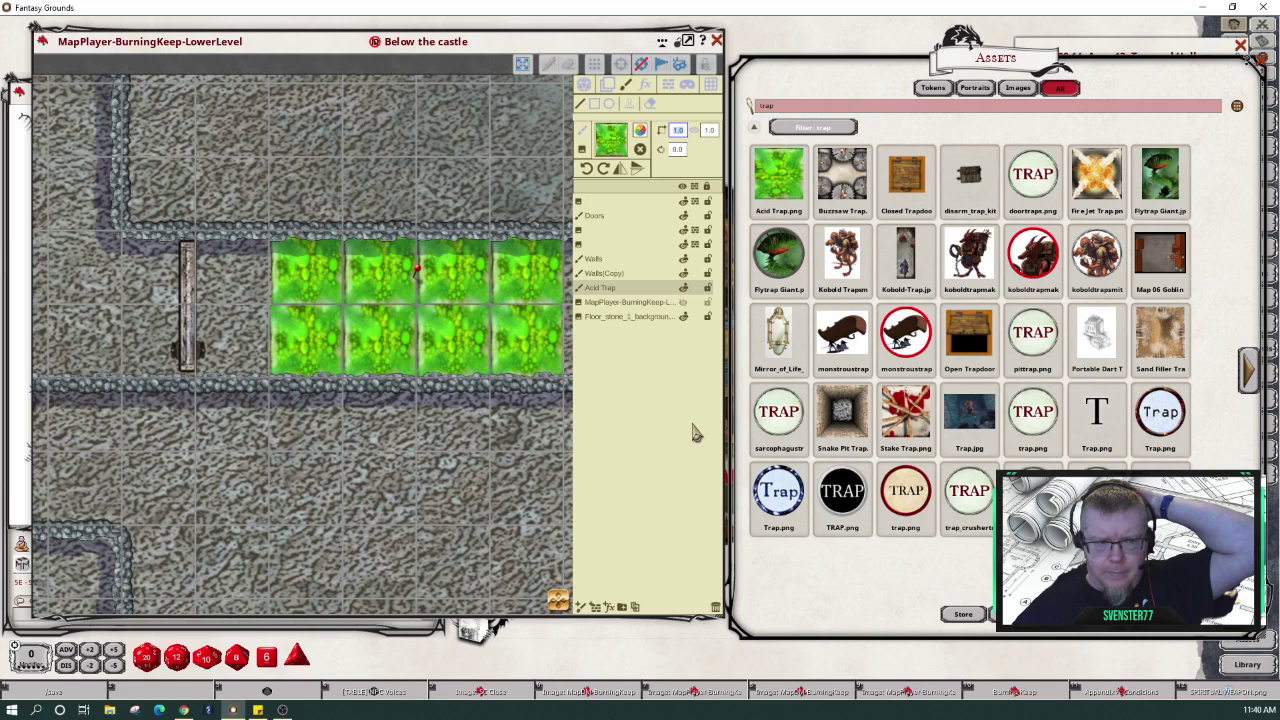
- Add an effects layer using Ocean with distortion 100, horizontal size 2, vertical size 7 and speed 11, and clear it from the whole map
{"action": "left_click", "coordinate": [645, 84]}
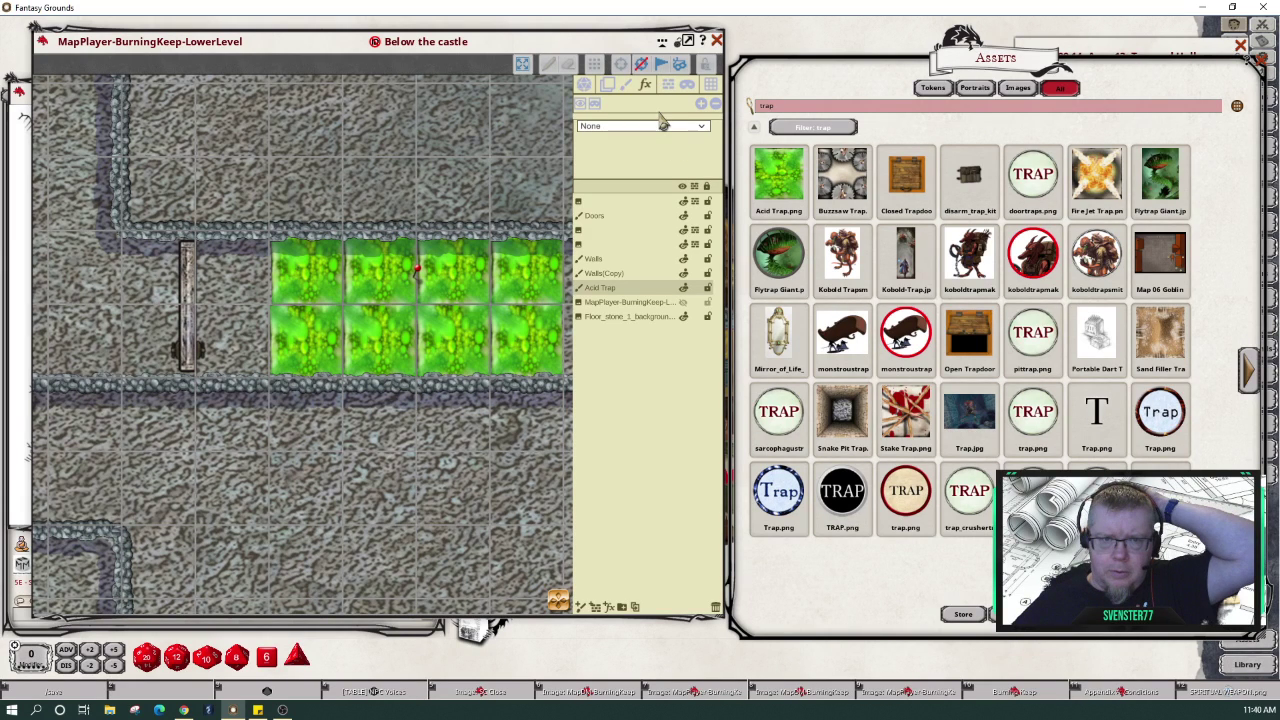
{"action": "left_click", "coordinate": [609, 607]}
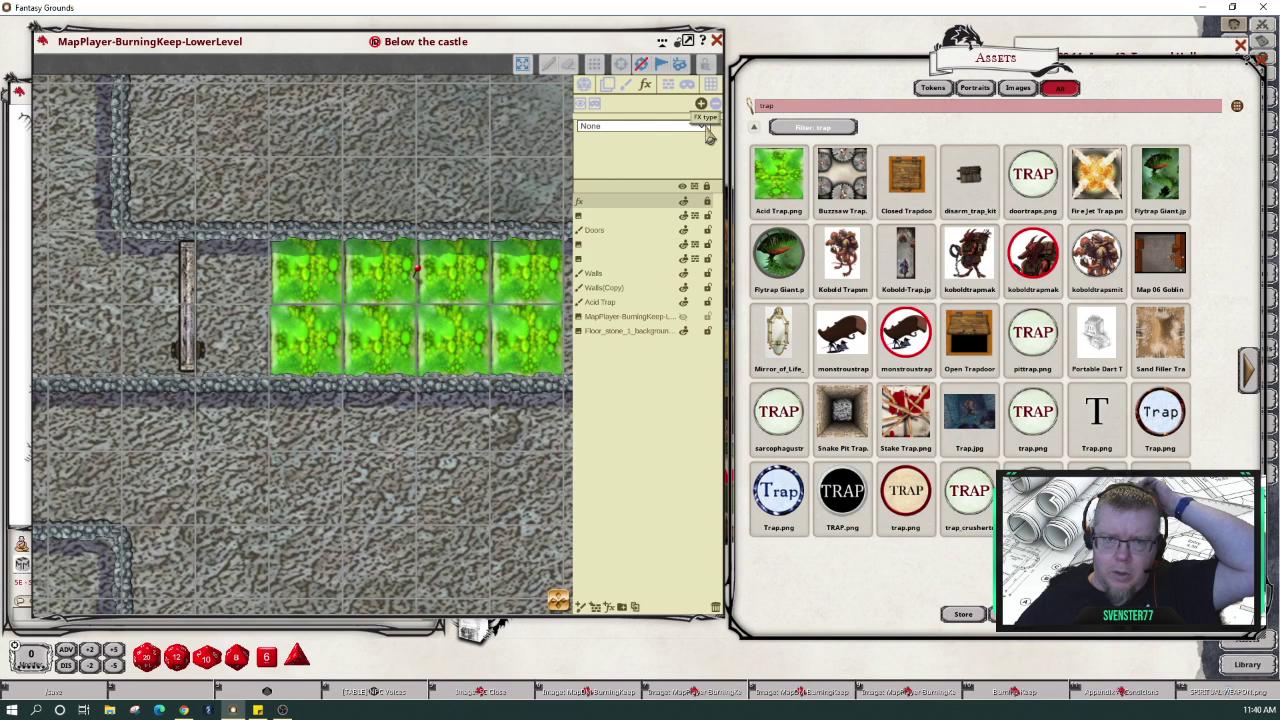
{"action": "left_click", "coordinate": [708, 126]}
{"action": "left_click", "coordinate": [640, 149]}
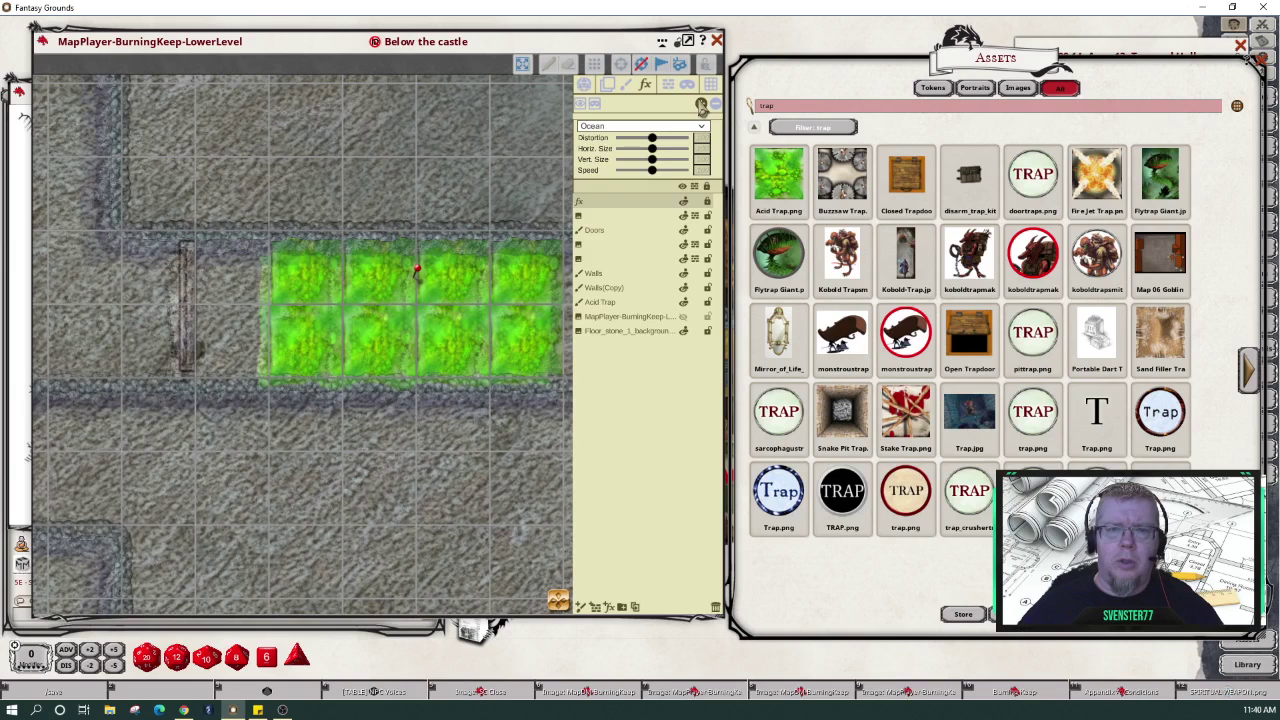
{"action": "left_click", "coordinate": [702, 106]}
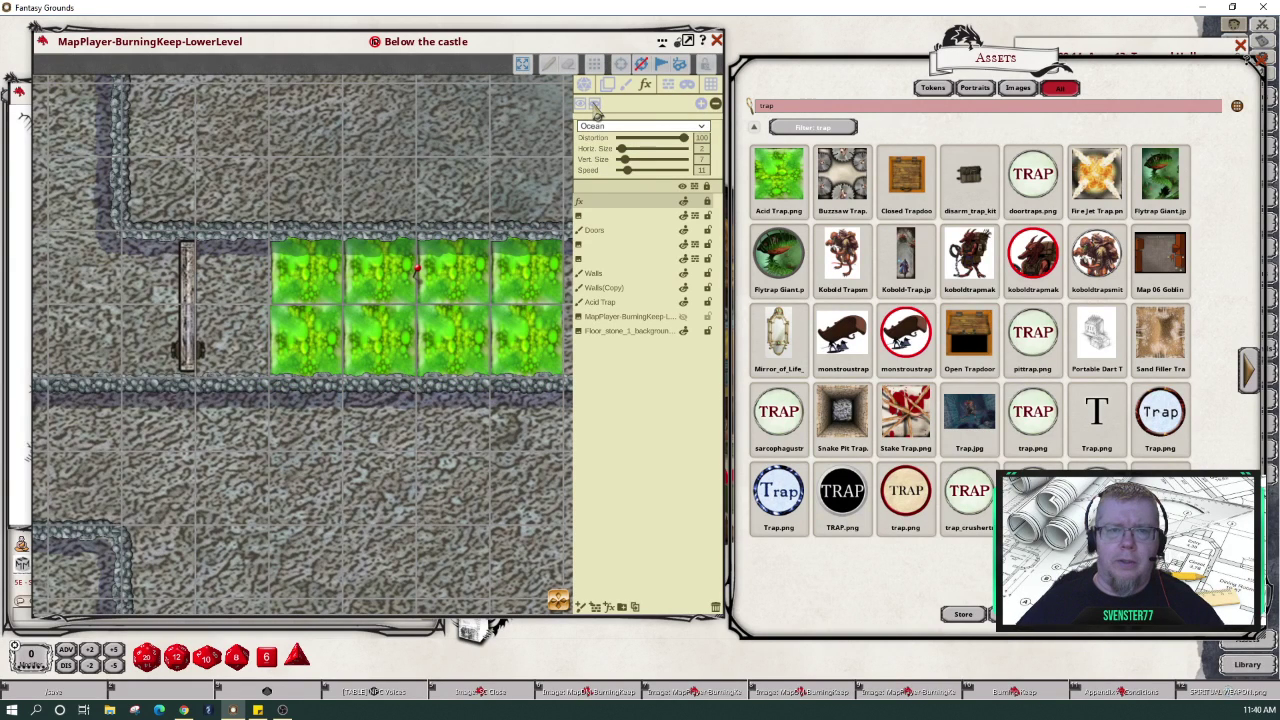
- Apply the Ocean effect only over the eight acid tiles in the hallway and set its distortion to 47
{"action": "left_click", "coordinate": [595, 105]}
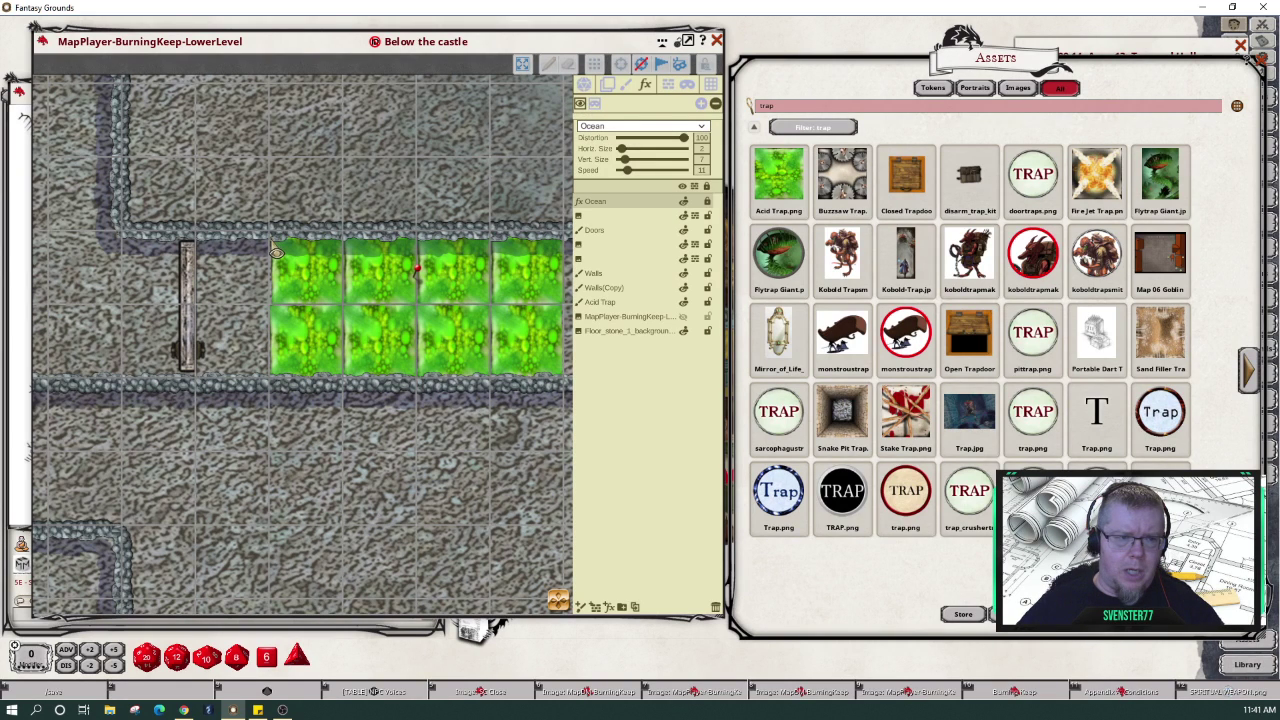
{"action": "left_click_drag", "start_coordinate": [275, 253], "coordinate": [568, 388]}
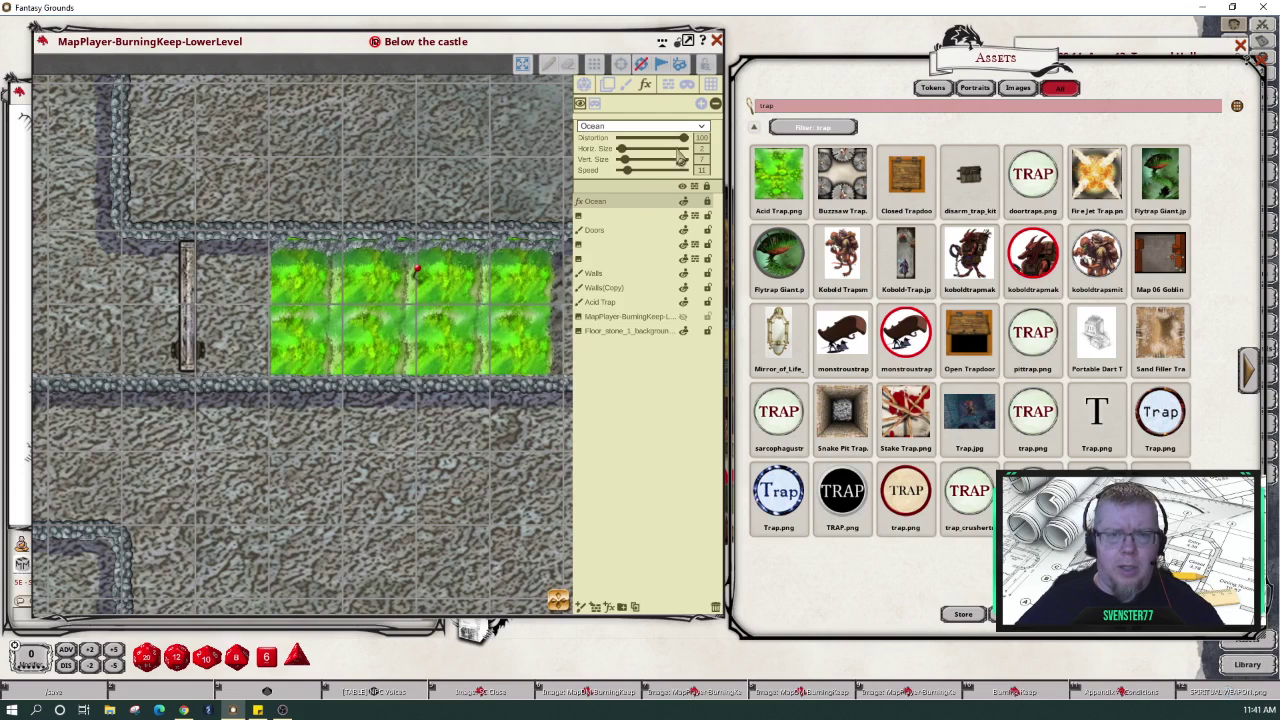
{"action": "left_click_drag", "start_coordinate": [683, 138], "coordinate": [655, 161]}
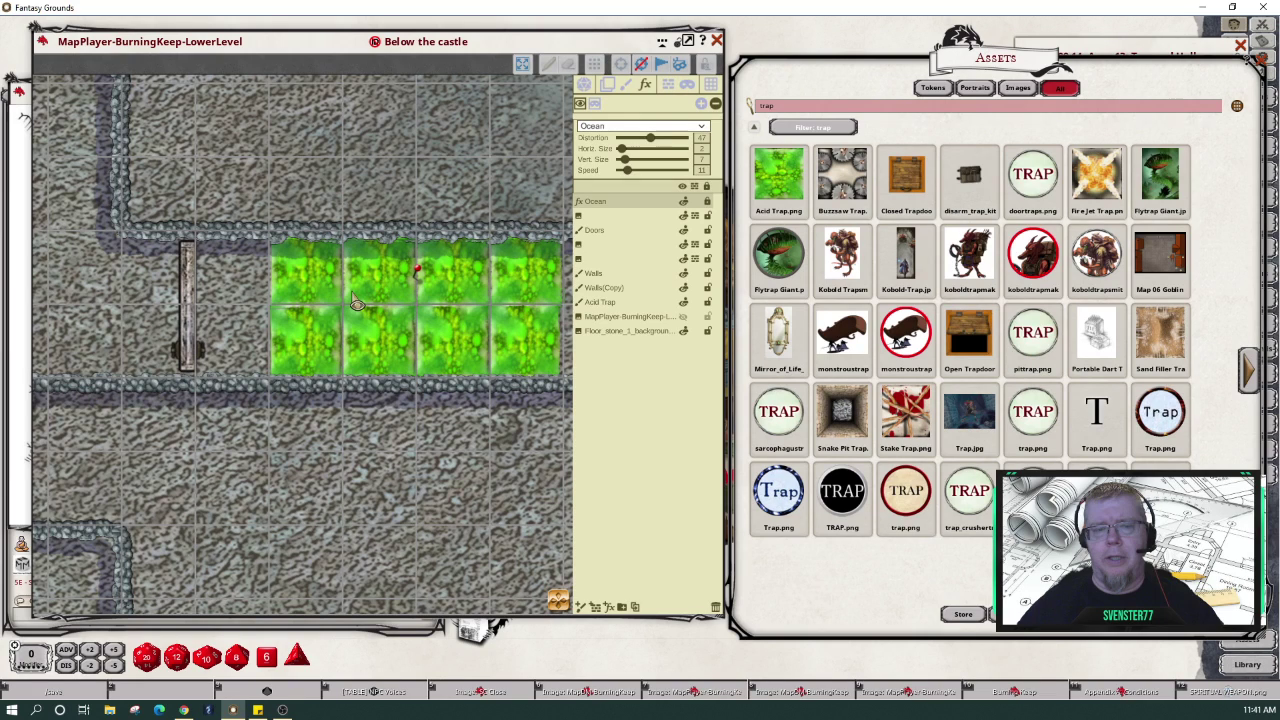
{"action": "scroll", "coordinate": [500, 460], "scroll_direction": "down", "scroll_amount": 1}
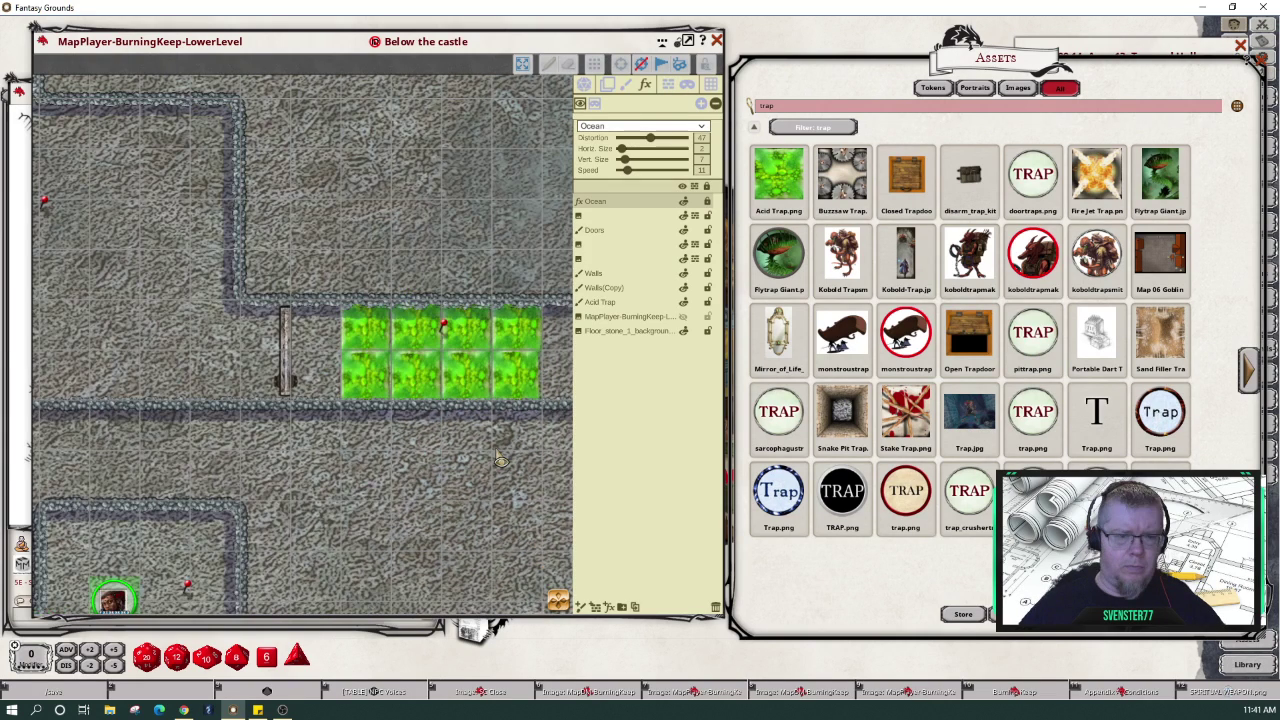
{"action": "scroll", "coordinate": [501, 459], "scroll_direction": "down", "scroll_amount": 2}
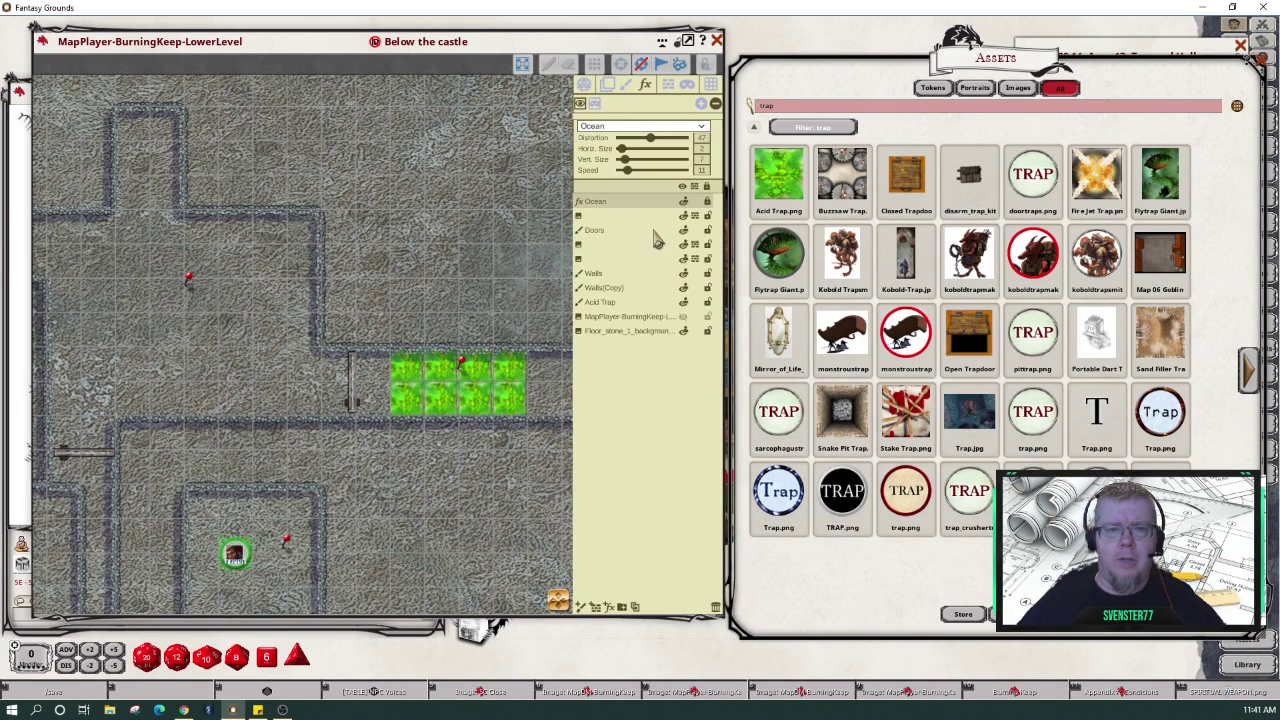
- Create one layer folder named Trap and place the Ocean effect layer inside it
{"action": "left_click", "coordinate": [621, 608]}
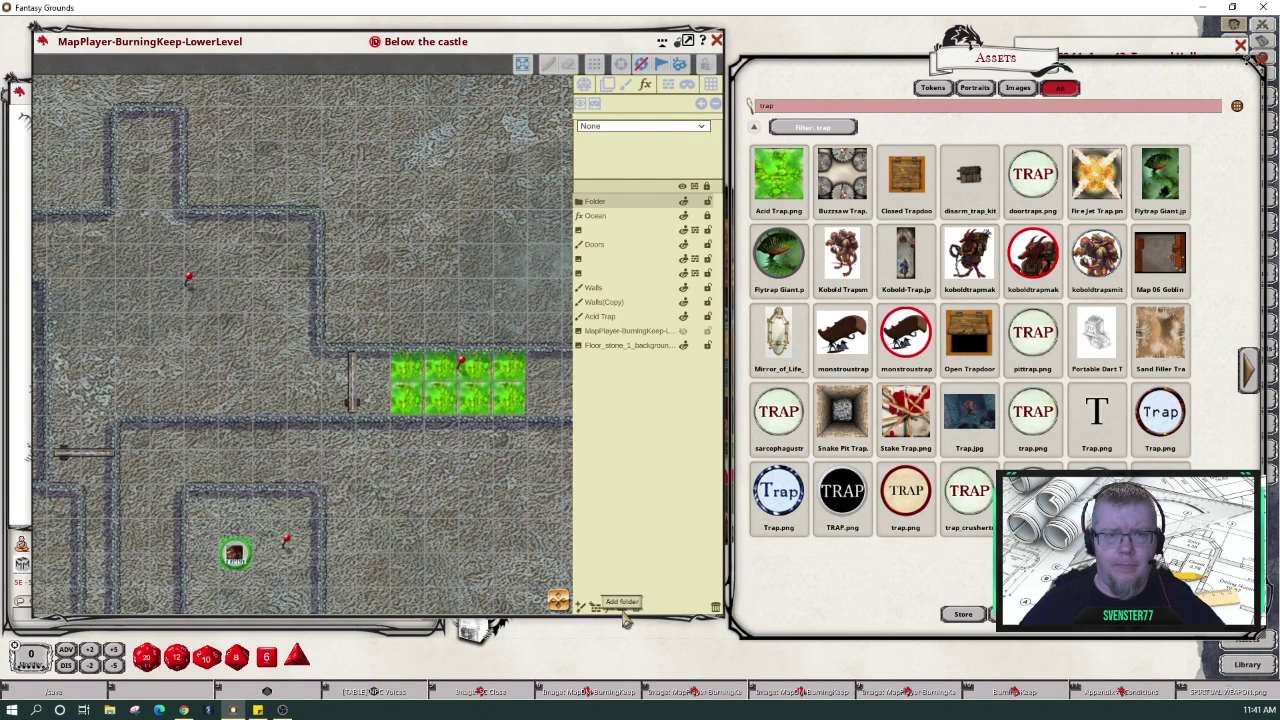
{"action": "left_click", "coordinate": [630, 578]}
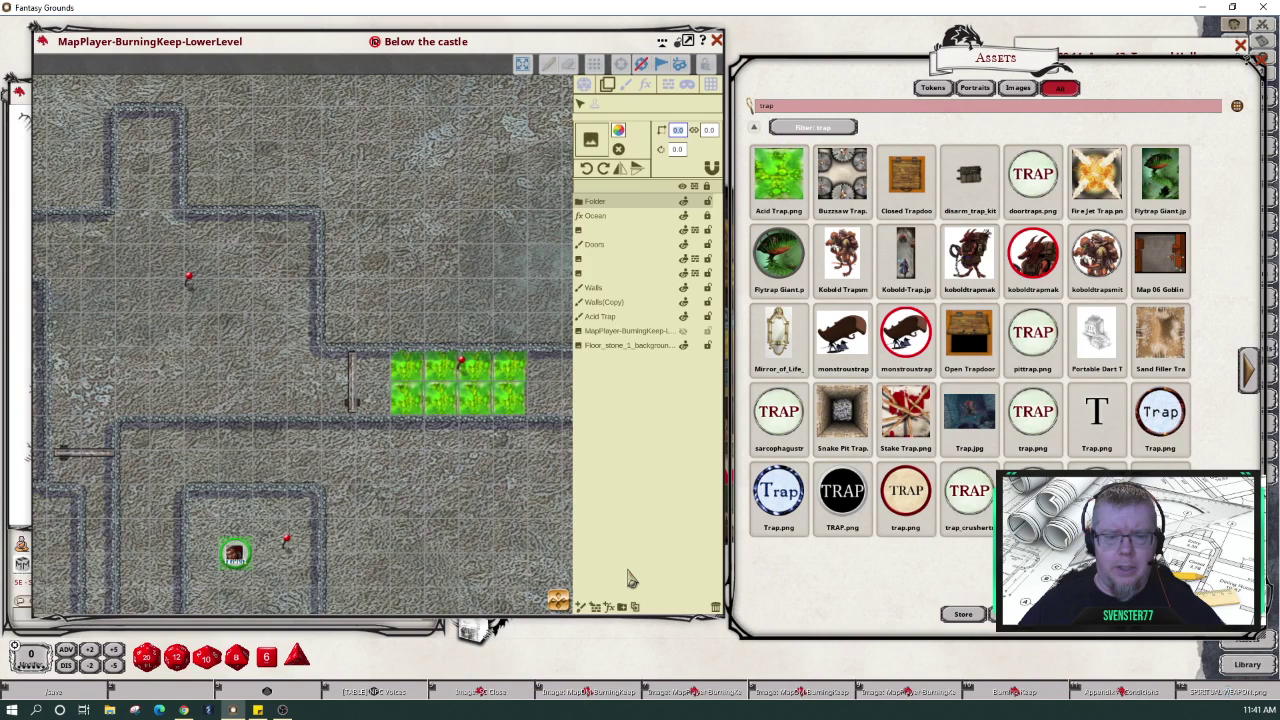
{"action": "left_click", "coordinate": [621, 606]}
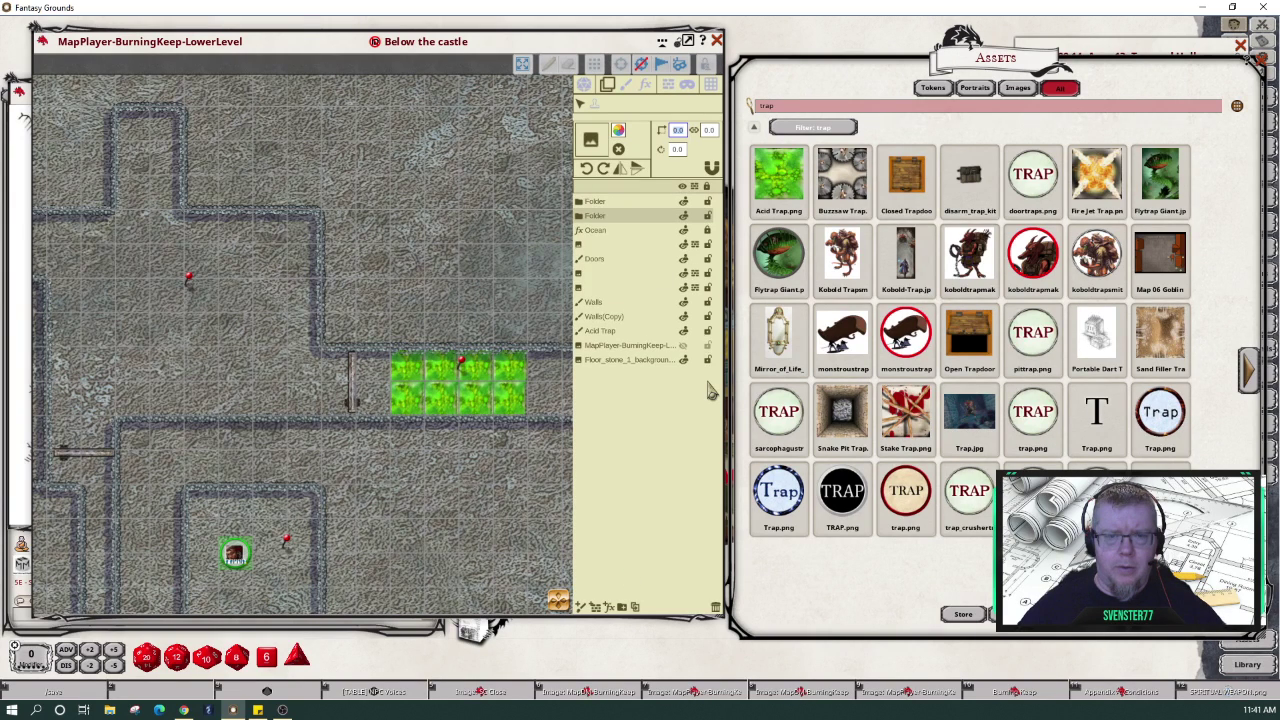
{"action": "mouse_move", "coordinate": [595, 230]}
{"action": "left_mouse_down"}
{"action": "mouse_move", "coordinate": [615, 222]}
{"action": "mouse_move", "coordinate": [606, 213]}
{"action": "left_mouse_up"}
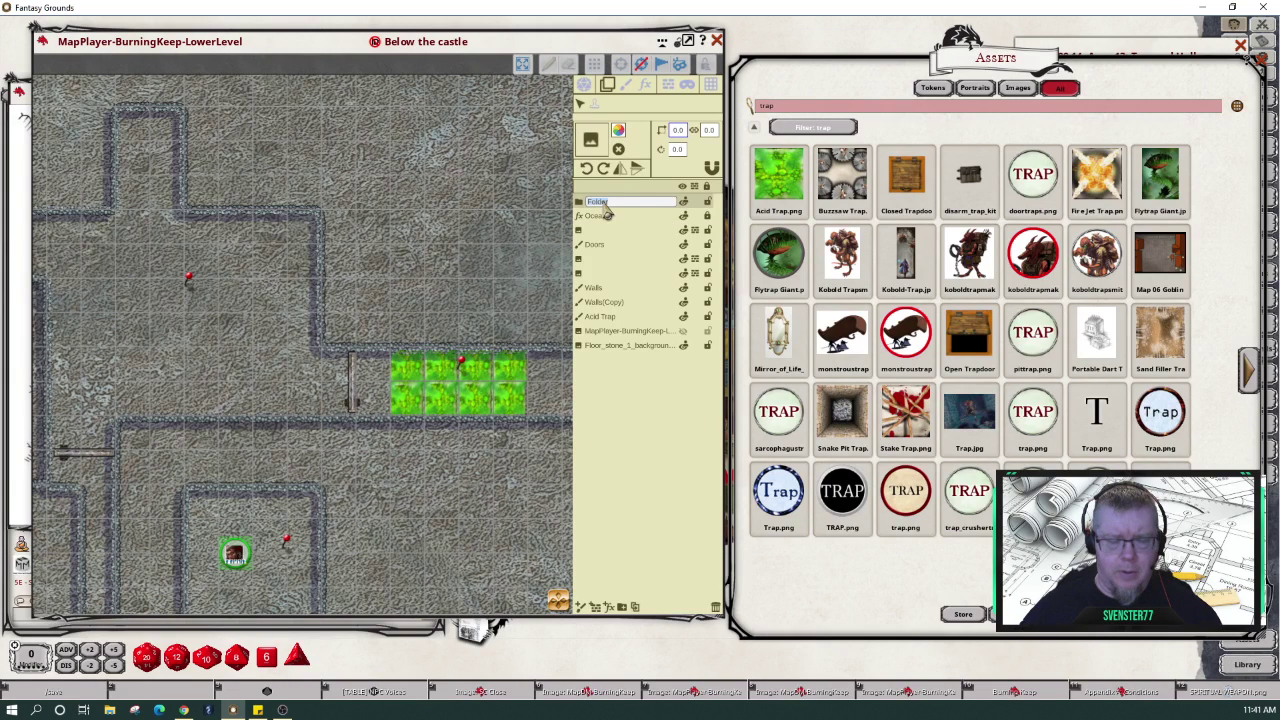
{"action": "type", "text": "Trap"}
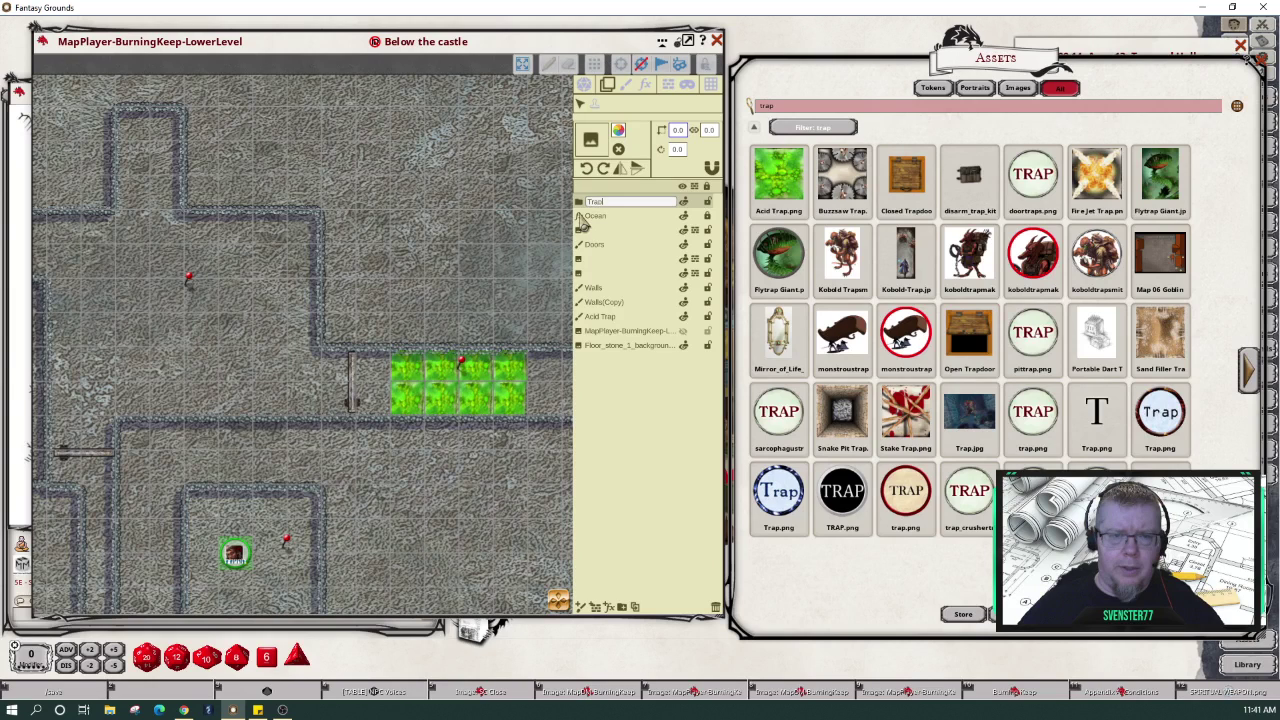
{"action": "left_click", "coordinate": [585, 205]}
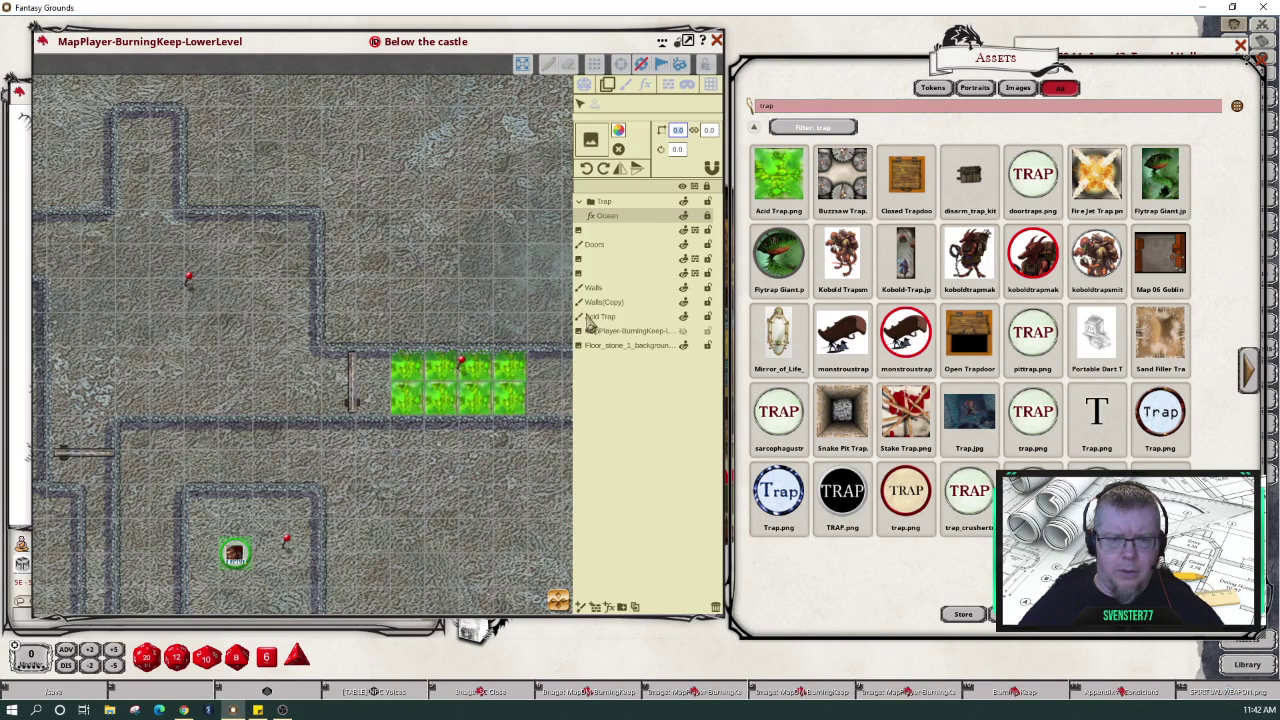
- Move the Acid Trap layer into the Trap folder and place the folder directly below the Walls(Copy) layer
{"action": "left_click_drag", "start_coordinate": [591, 318], "coordinate": [590, 205]}
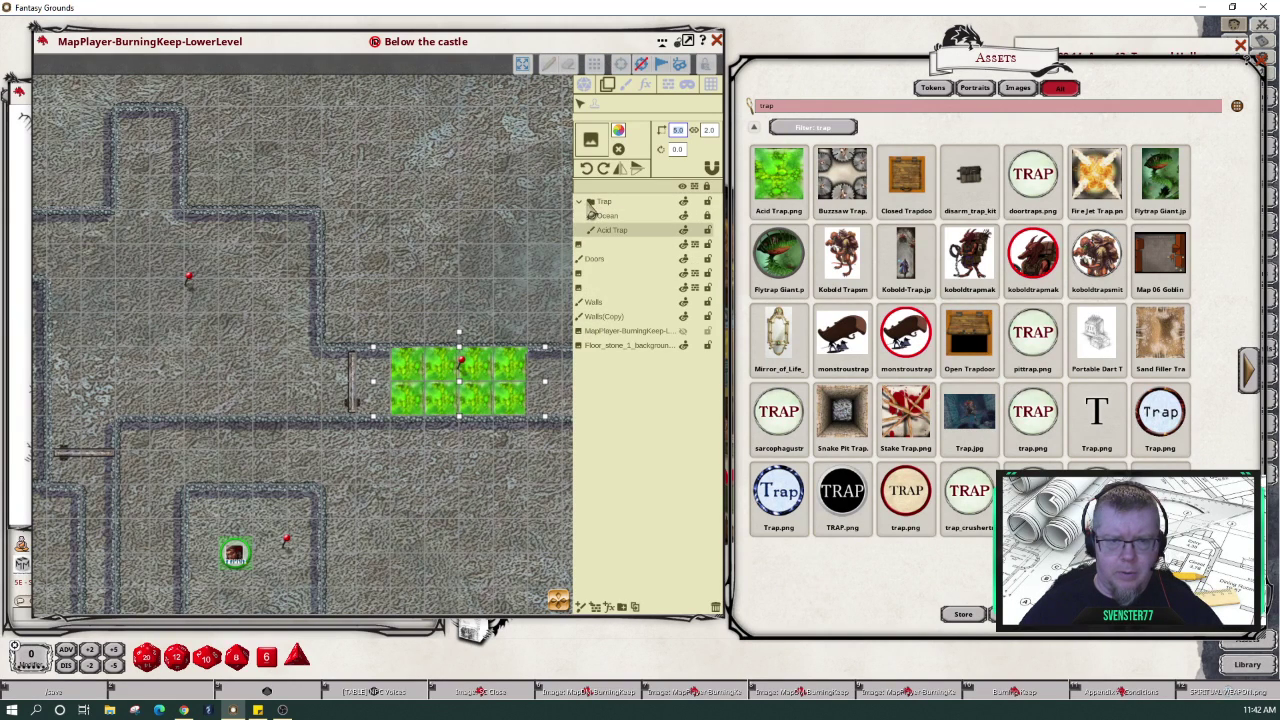
{"action": "left_click", "coordinate": [591, 203]}
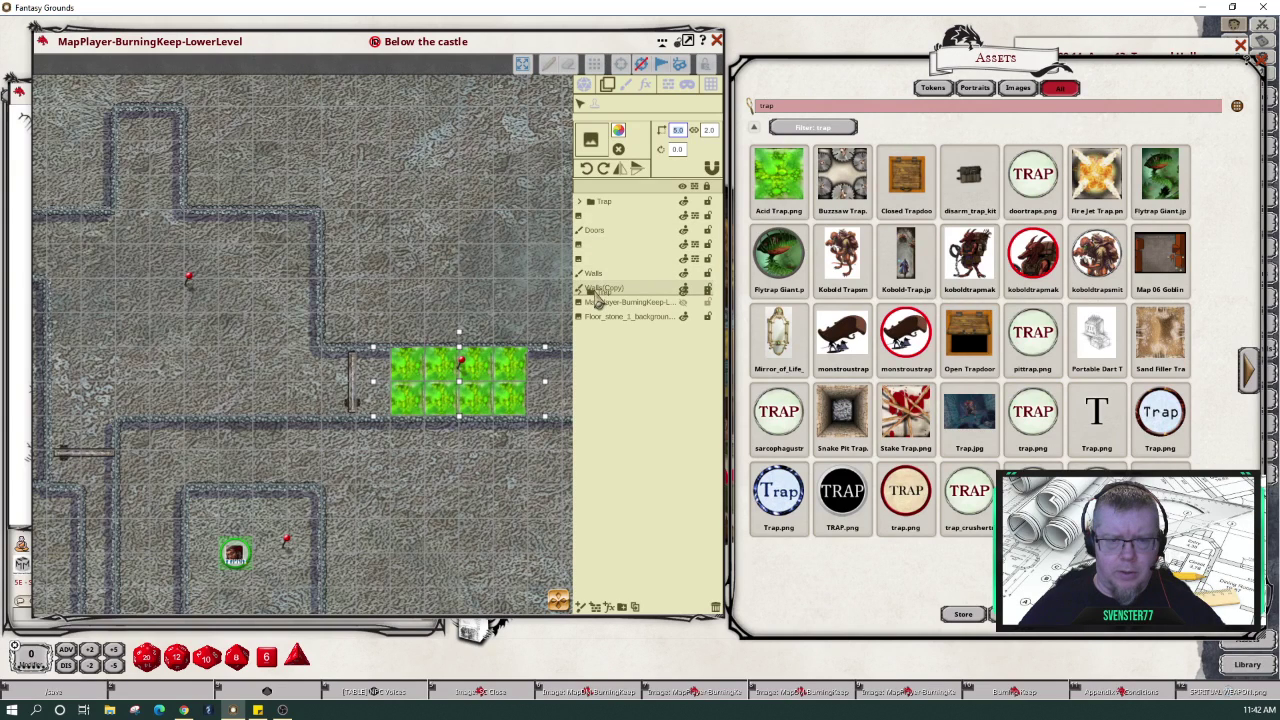
{"action": "left_click_drag", "start_coordinate": [594, 297], "coordinate": [595, 299]}
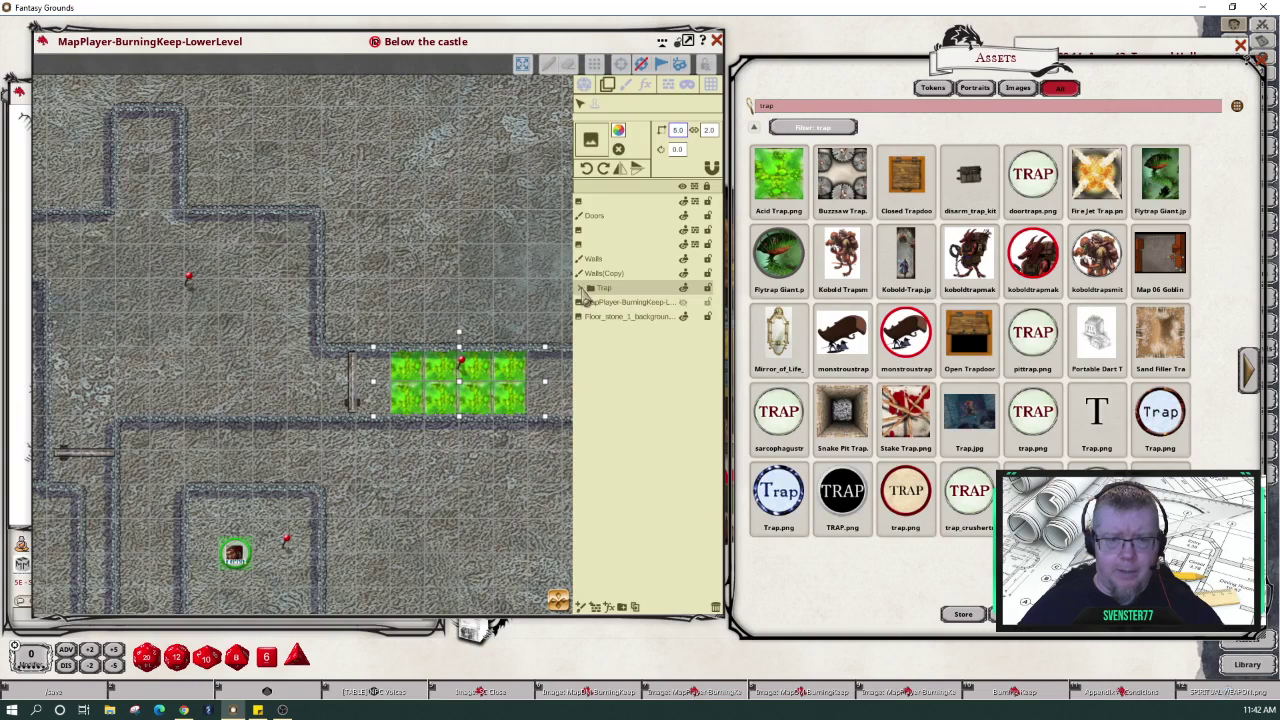
{"action": "left_click_drag", "start_coordinate": [587, 293], "coordinate": [587, 291]}
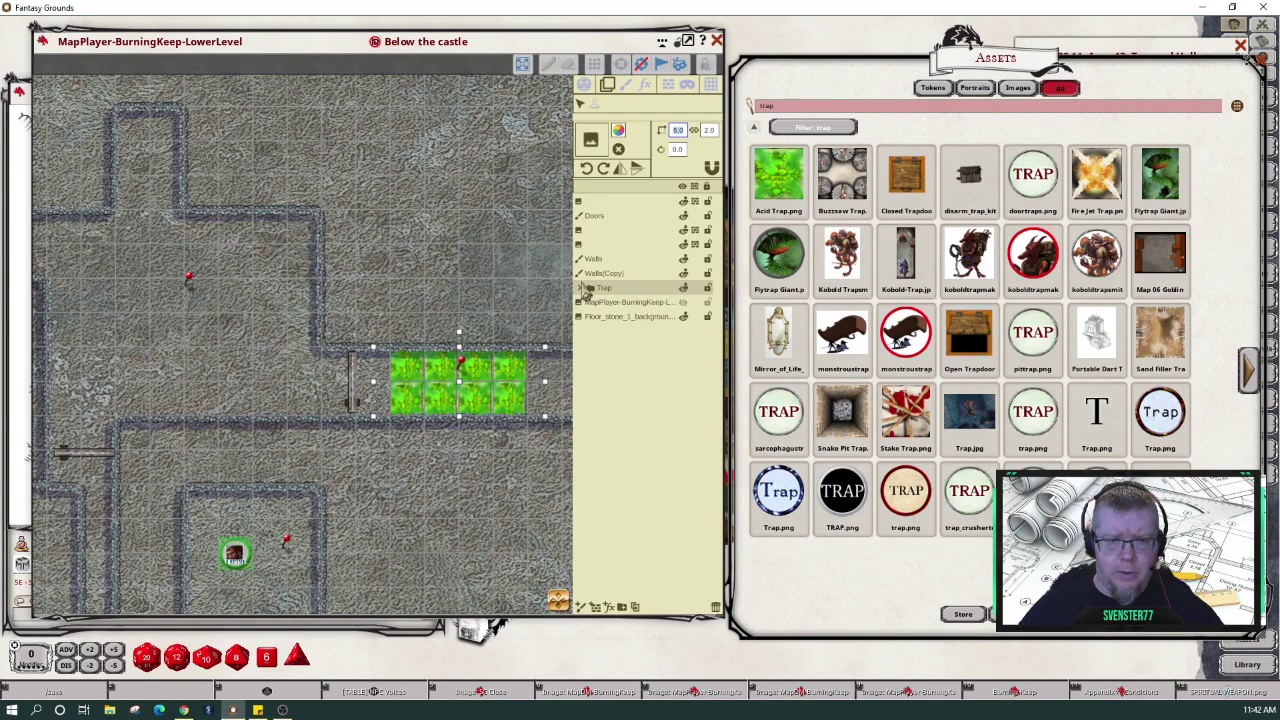
{"action": "left_click", "coordinate": [627, 406]}
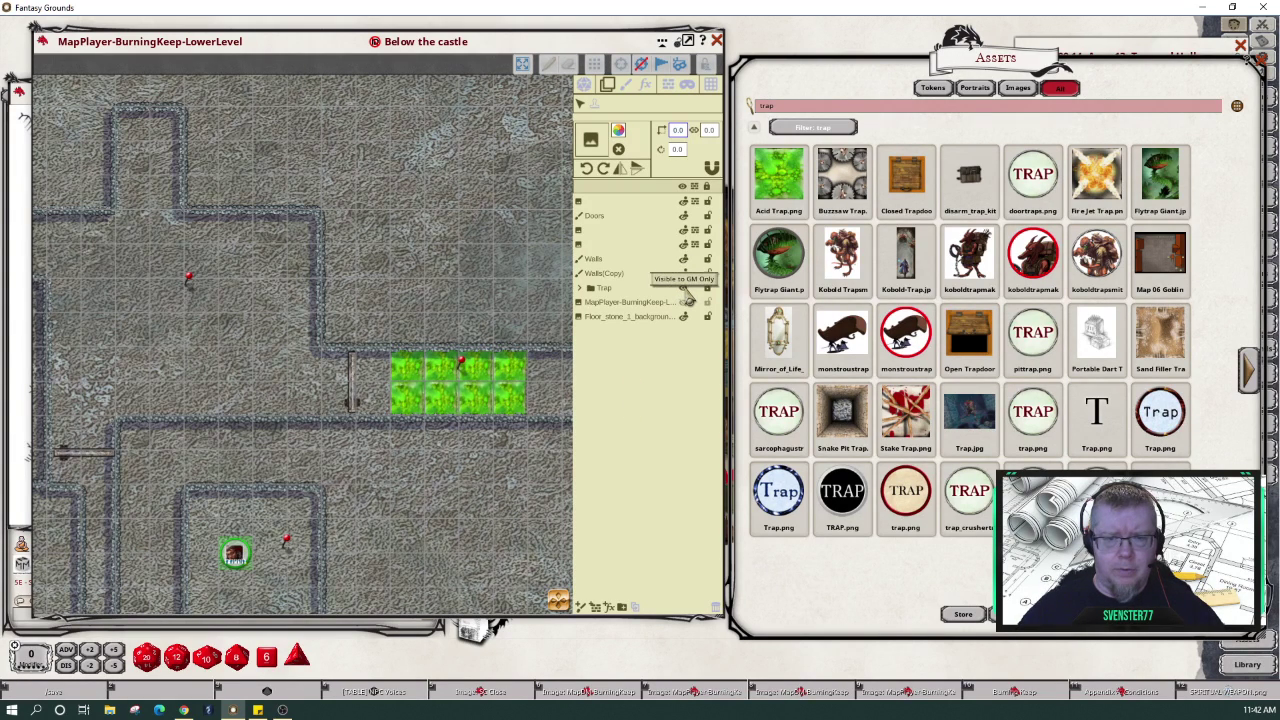
- Test hiding and showing the Trap folder, and leave it visible to everyone
{"action": "left_click", "coordinate": [684, 289]}
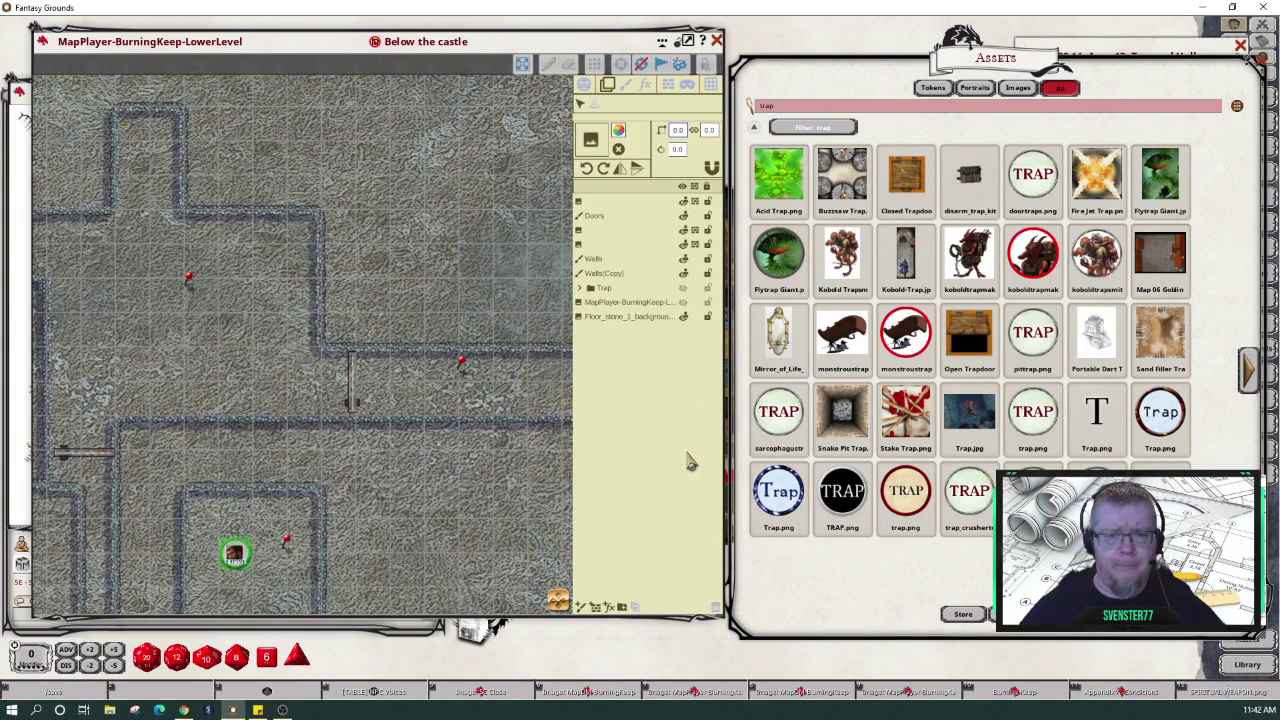
{"action": "left_click", "coordinate": [686, 296]}
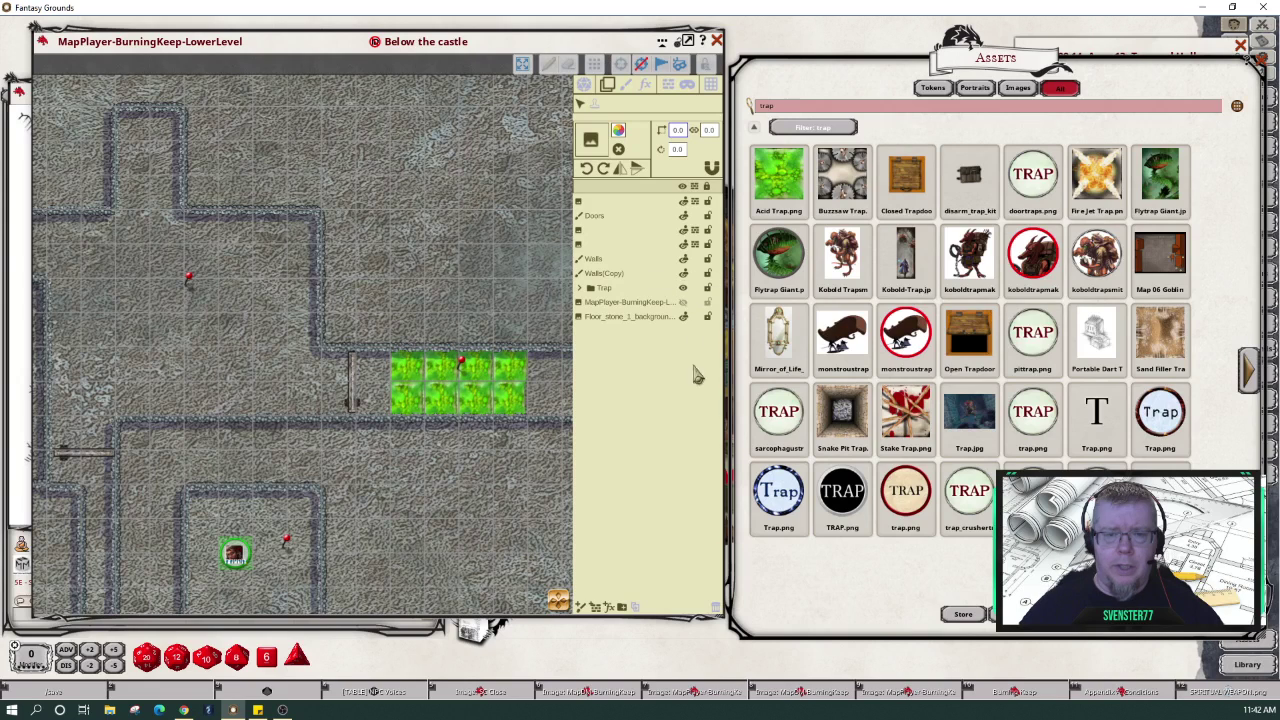
{"action": "left_click", "coordinate": [685, 292]}
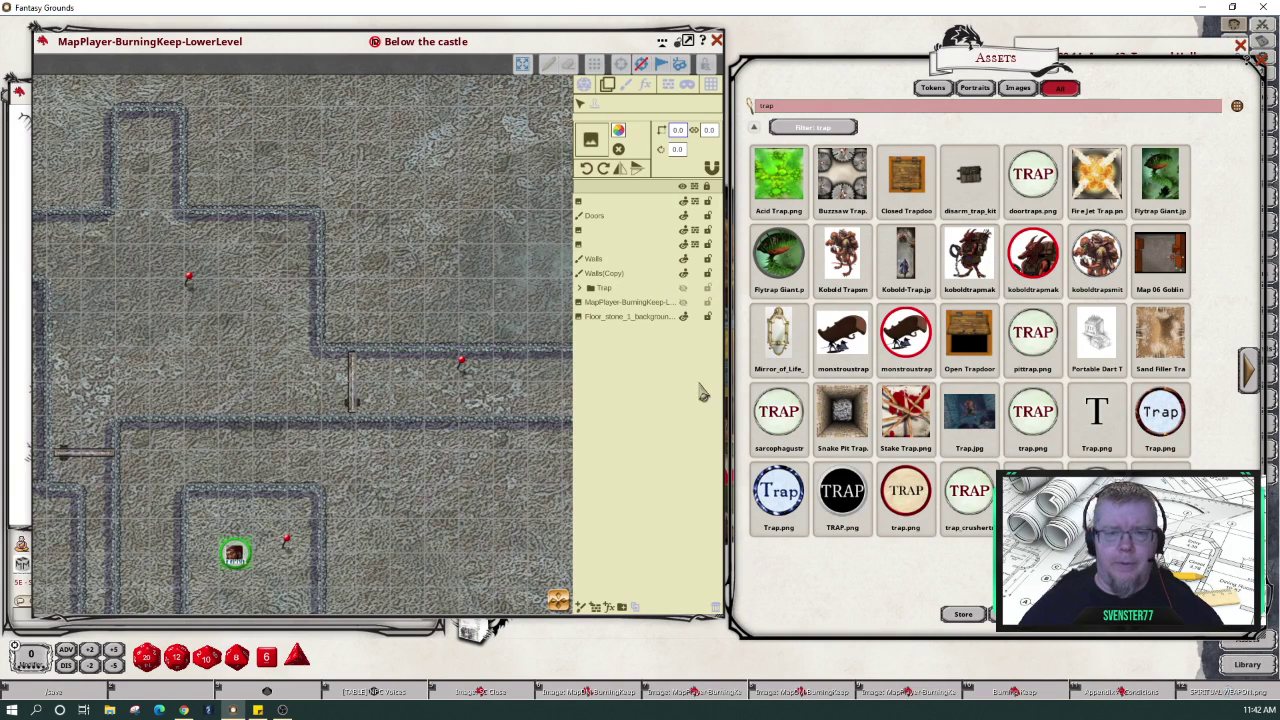
{"action": "left_click", "coordinate": [683, 290]}
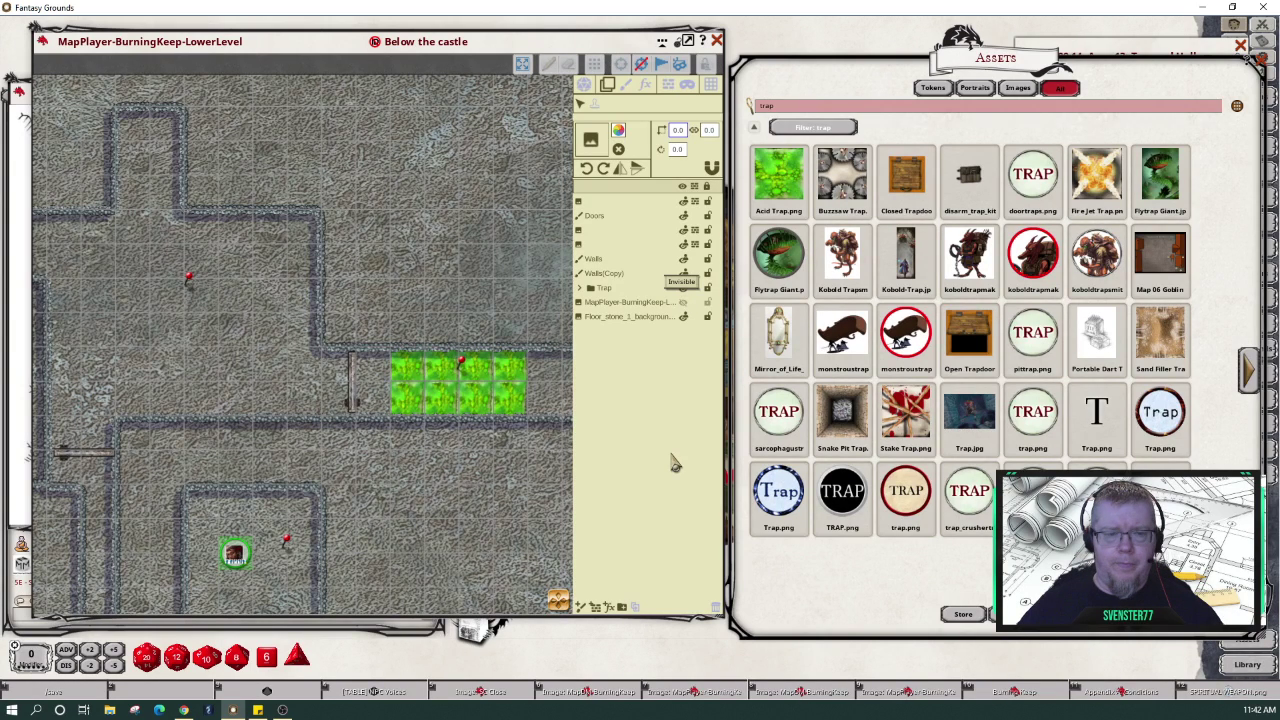
{"action": "left_click", "coordinate": [619, 610]}
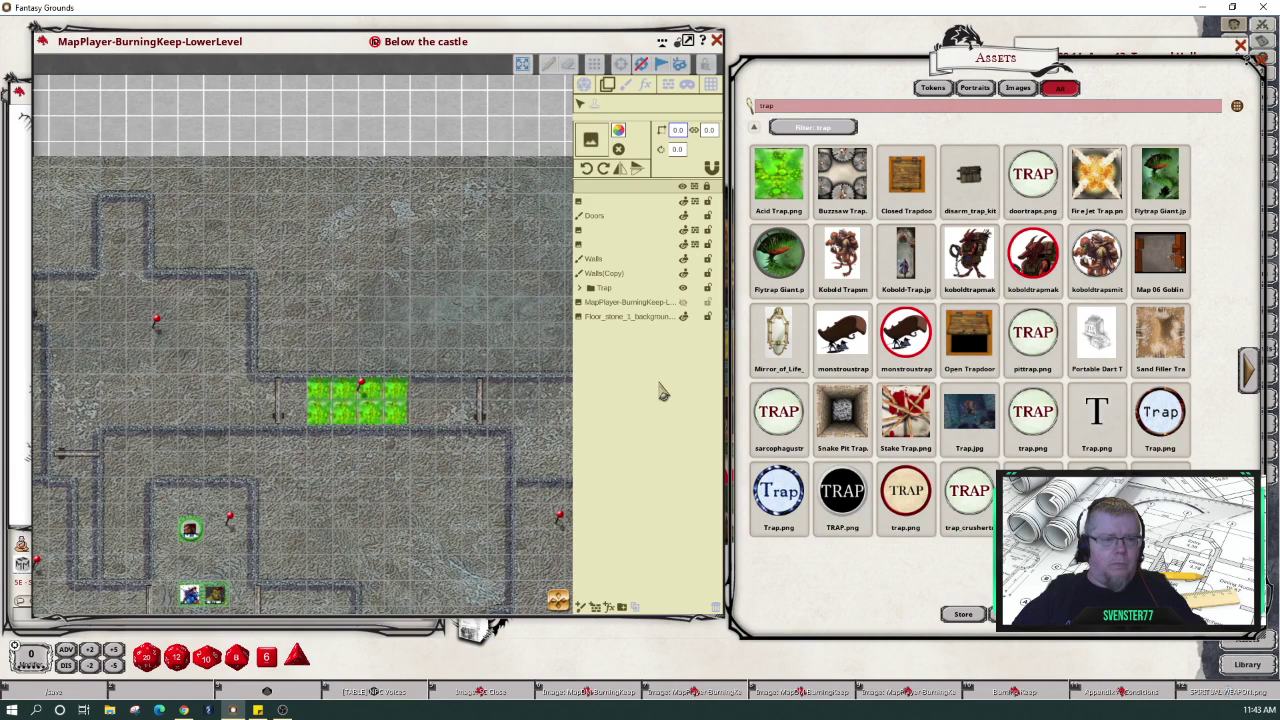
- Move a character token from the starting room into the room to the west and open that room's north door
{"action": "scroll", "coordinate": [555, 570], "scroll_direction": "down", "scroll_amount": 3}
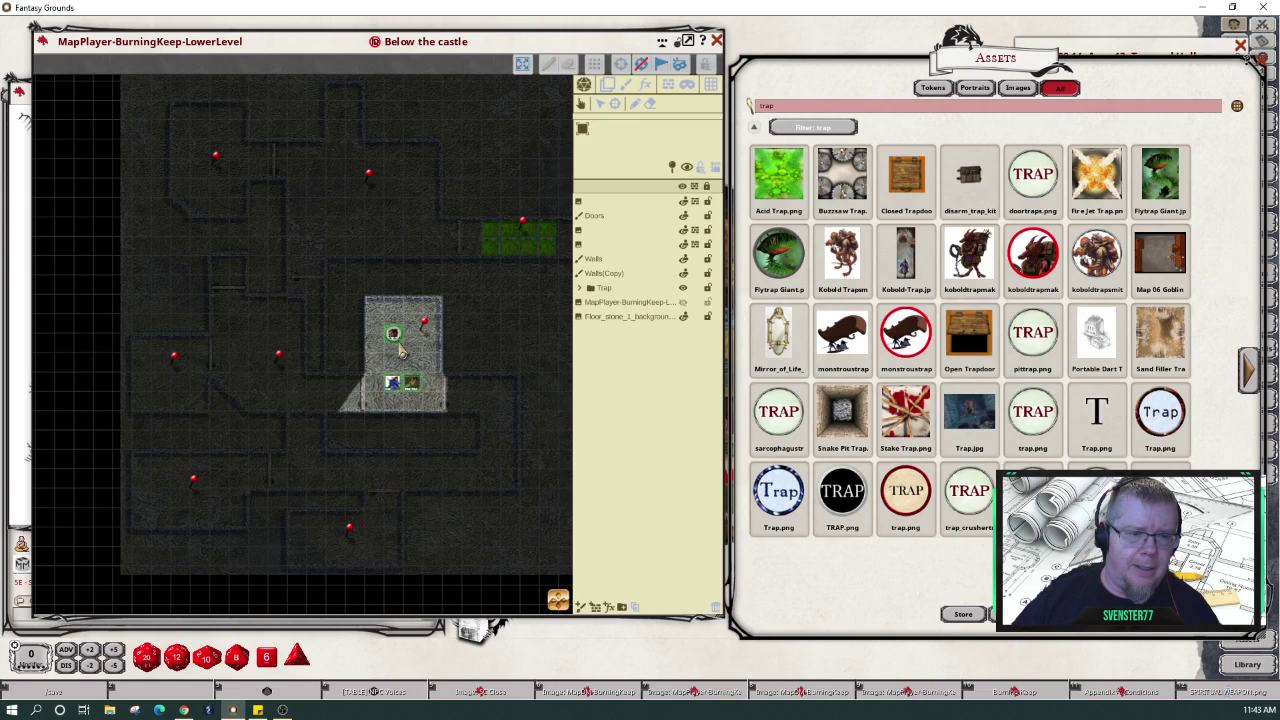
{"action": "left_click_drag", "start_coordinate": [399, 344], "coordinate": [352, 400]}
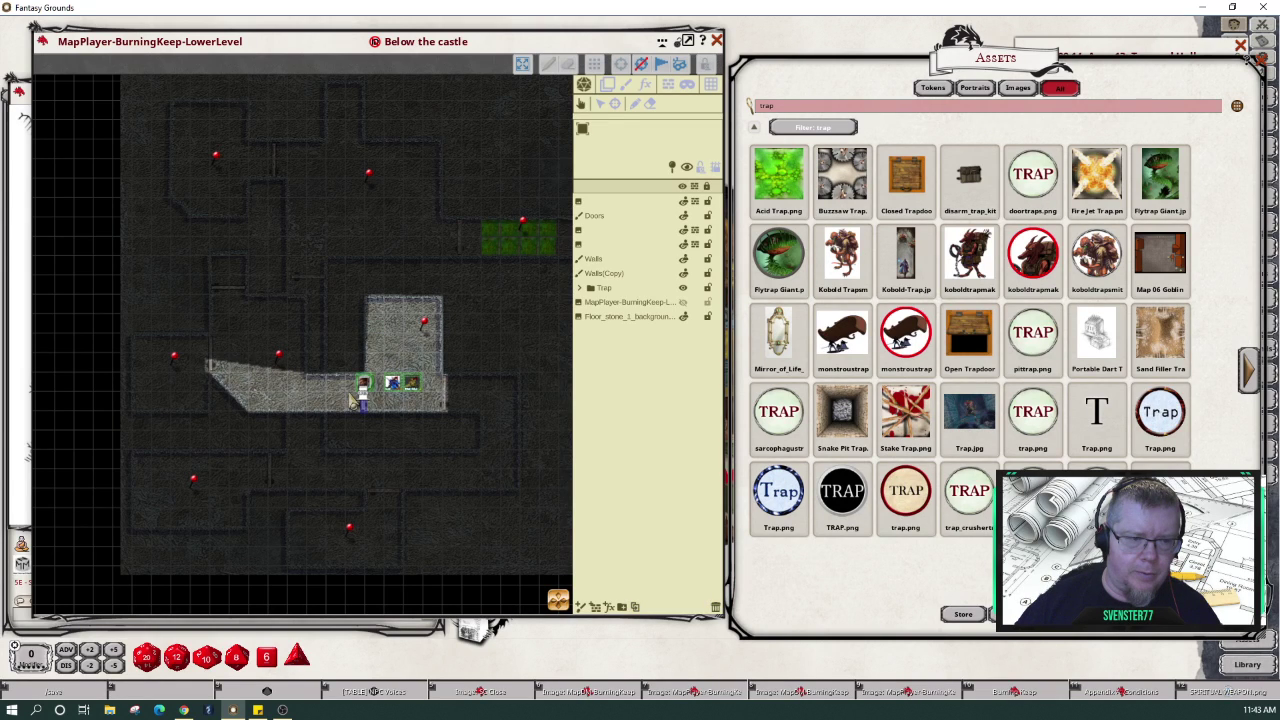
{"action": "left_click_drag", "start_coordinate": [352, 400], "coordinate": [238, 365]}
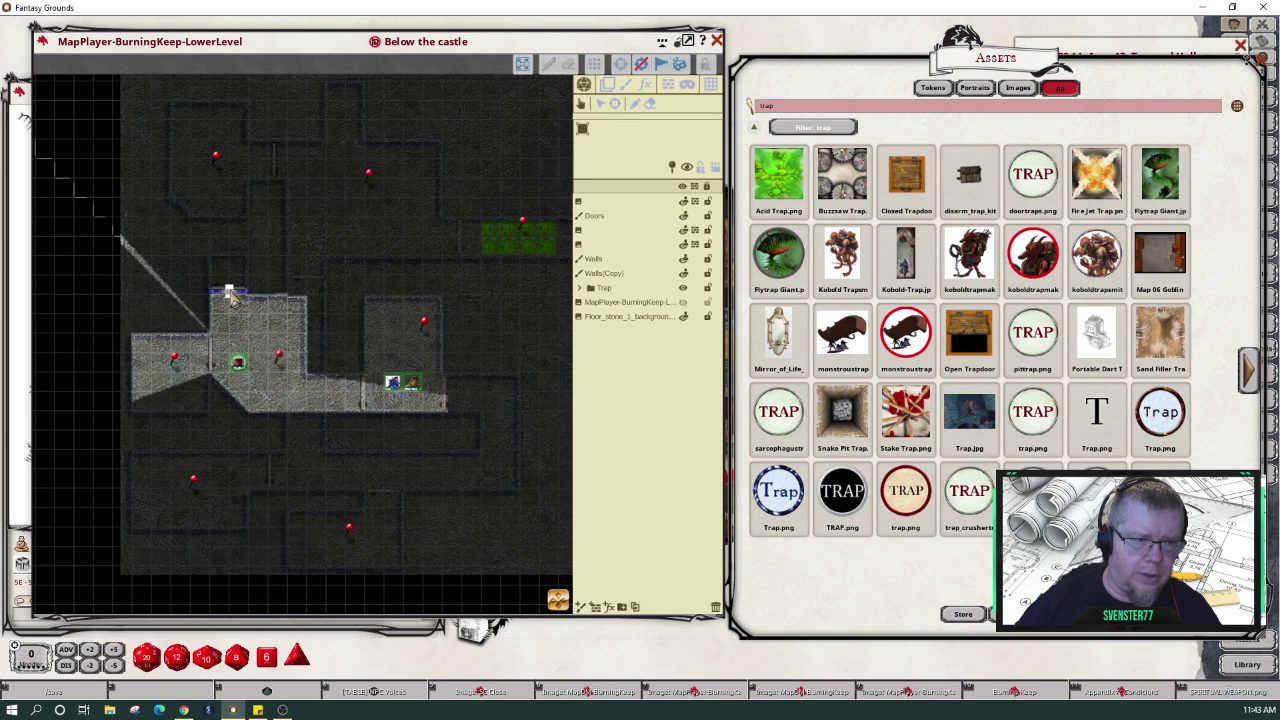
{"action": "double_click", "coordinate": [229, 293]}
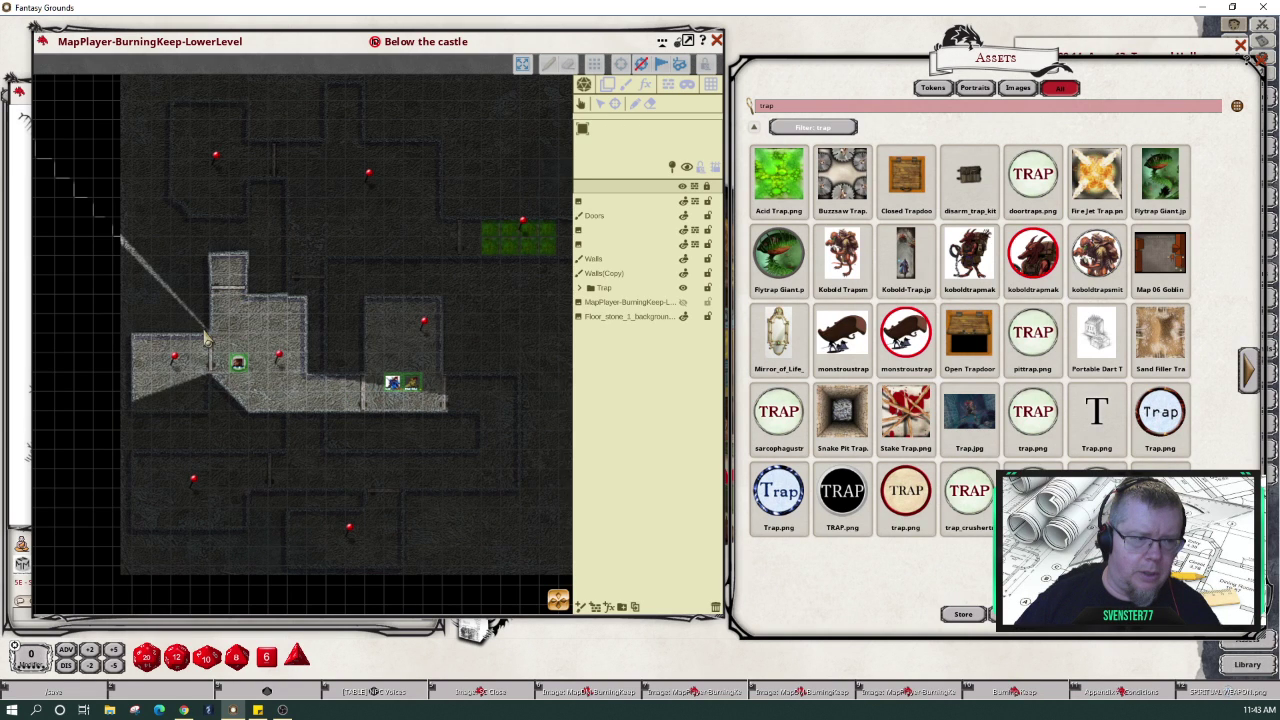
- Close the line-of-sight gap at the wall corner above the west door, and move the token southeast to check the view
{"action": "scroll", "coordinate": [204, 338], "scroll_direction": "up", "scroll_amount": 4}
{"action": "scroll", "coordinate": [204, 338], "scroll_direction": "up", "scroll_amount": 3}
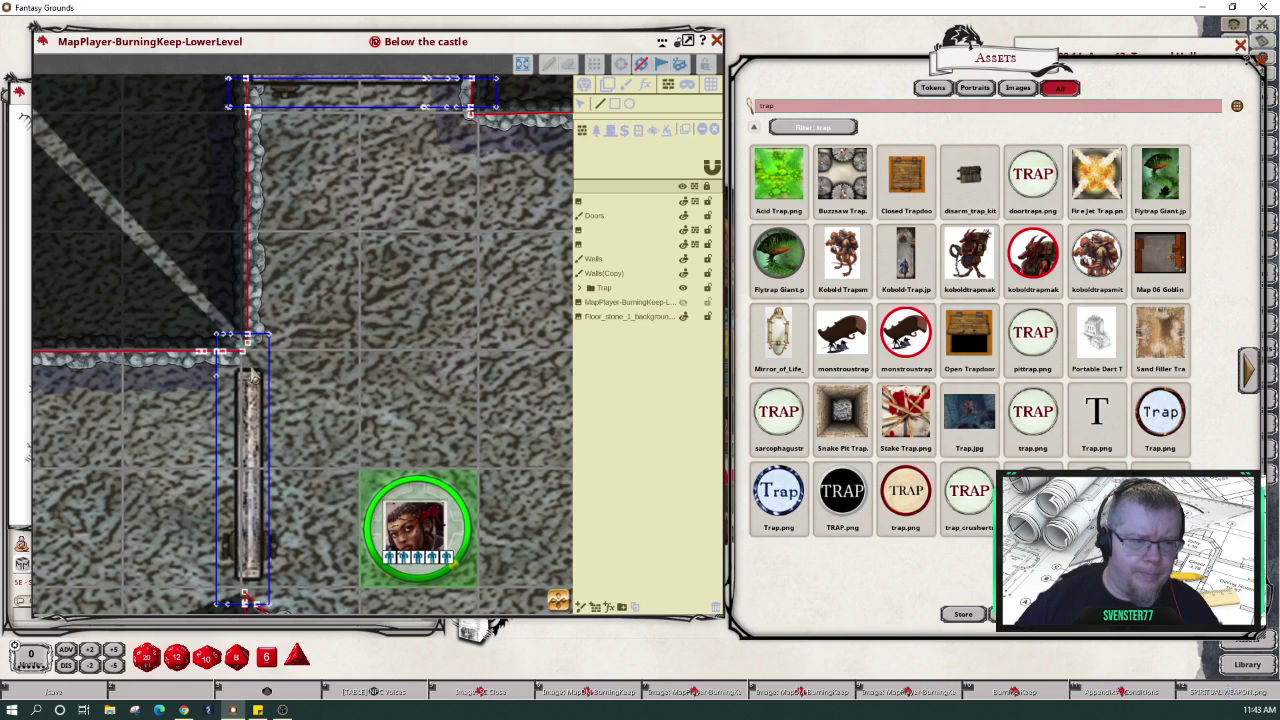
{"action": "left_click", "coordinate": [250, 348]}
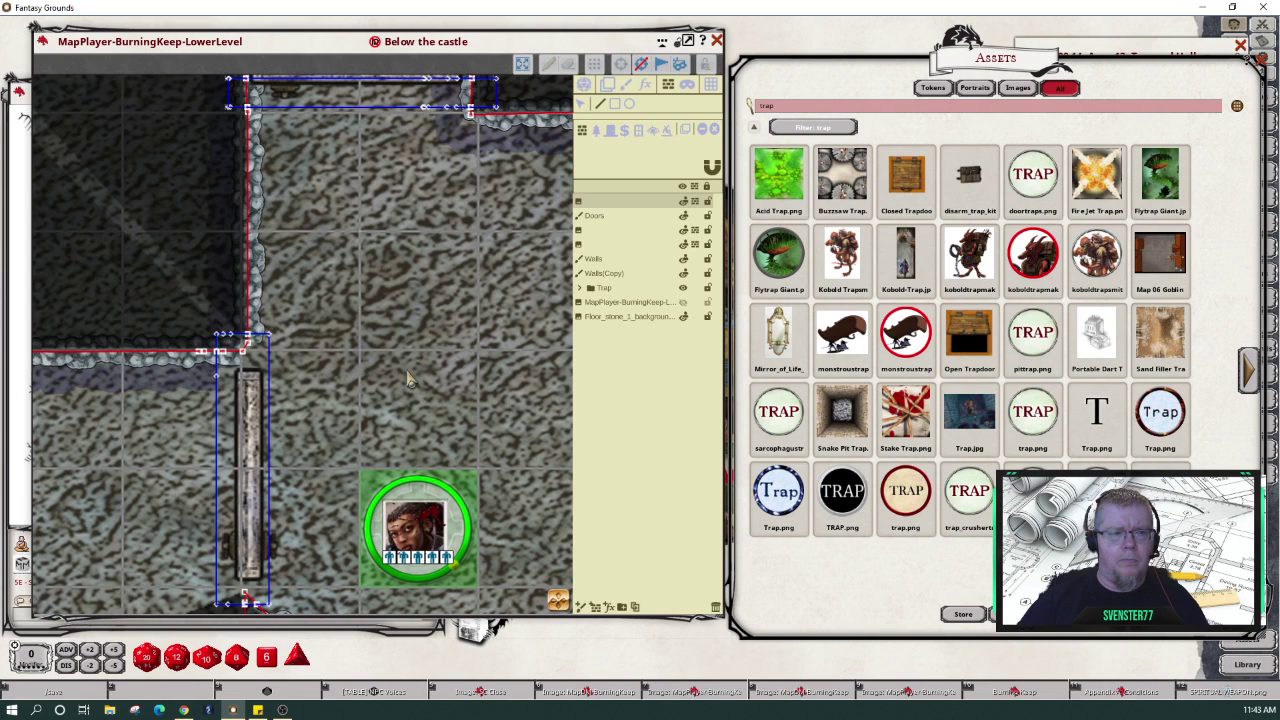
{"action": "scroll", "coordinate": [408, 380], "scroll_direction": "down", "scroll_amount": 5}
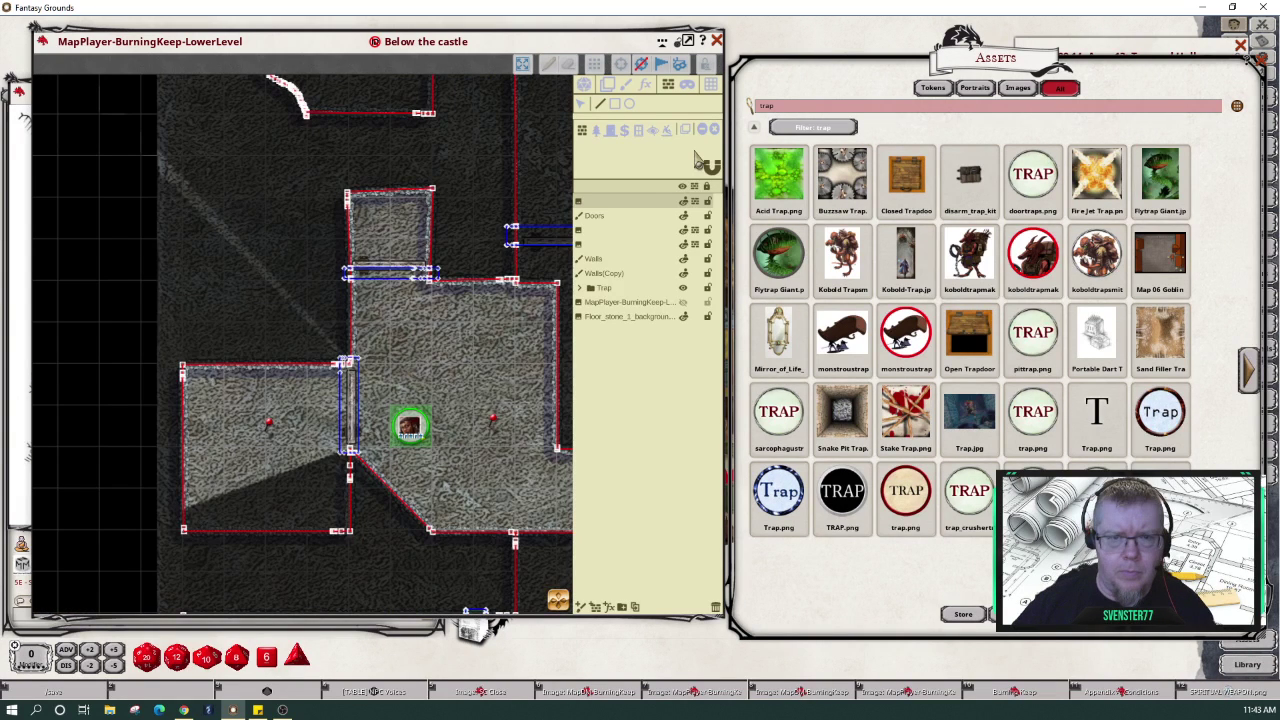
{"action": "left_click", "coordinate": [692, 168]}
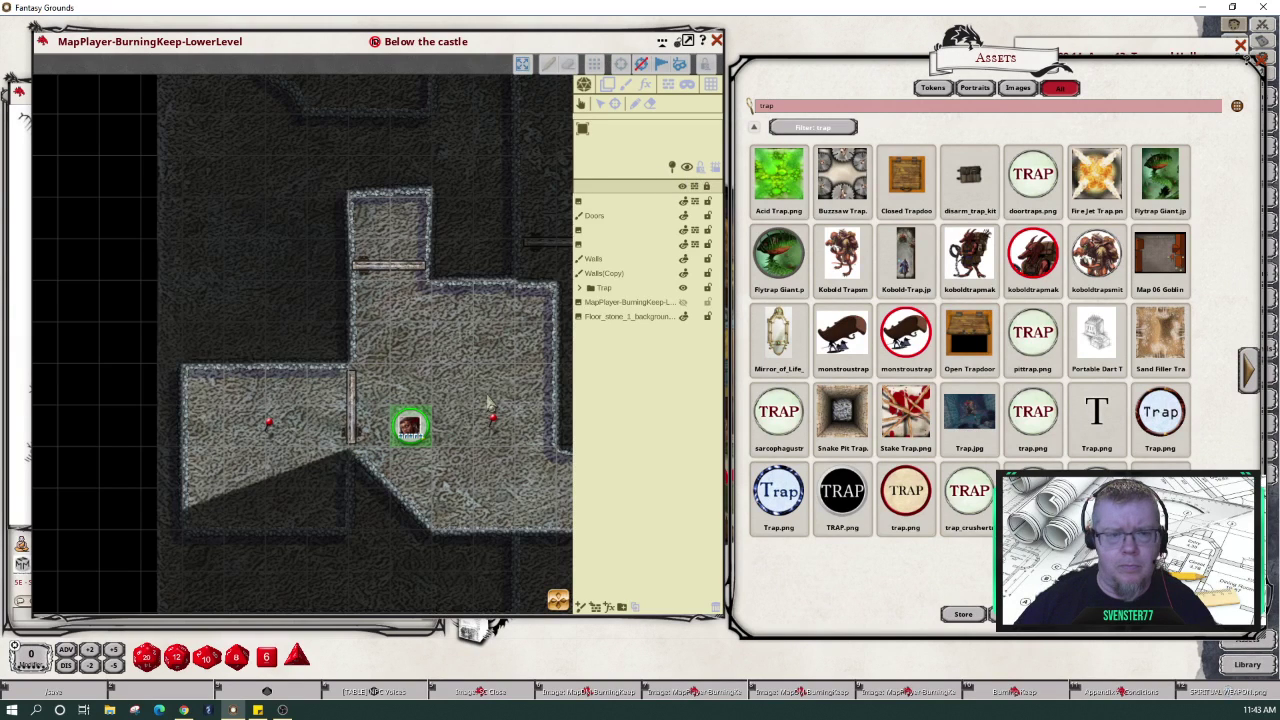
{"action": "left_click_drag", "start_coordinate": [410, 432], "coordinate": [472, 468]}
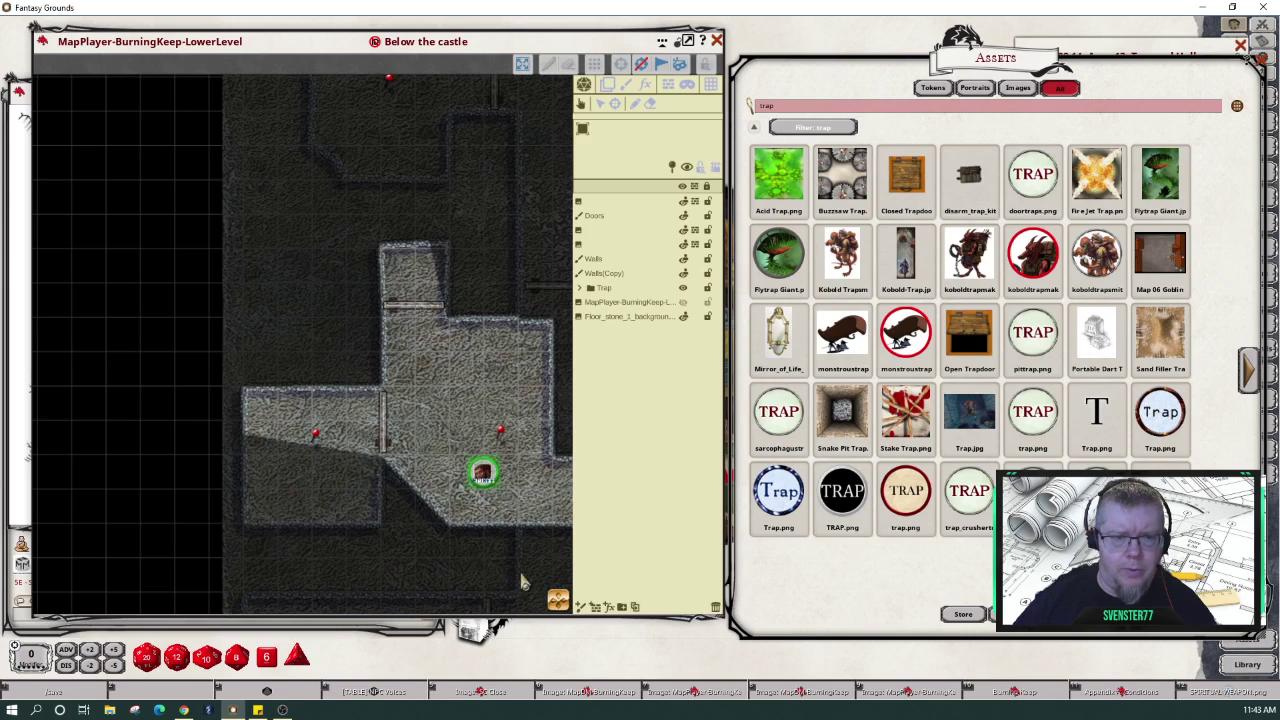
- Regroup the three character tokens in the starting room and close its west door
{"action": "scroll", "coordinate": [520, 580], "scroll_direction": "down", "scroll_amount": 2}
{"action": "left_click_drag", "start_coordinate": [540, 575], "coordinate": [343, 565]}
{"action": "left_click_drag", "start_coordinate": [257, 480], "coordinate": [453, 405]}
{"action": "mouse_move", "coordinate": [447, 461]}
{"action": "left_mouse_down"}
{"action": "mouse_move", "coordinate": [440, 475]}
{"action": "mouse_move", "coordinate": [337, 490]}
{"action": "mouse_move", "coordinate": [186, 349]}
{"action": "mouse_move", "coordinate": [170, 405]}
{"action": "mouse_move", "coordinate": [251, 460]}
{"action": "mouse_move", "coordinate": [429, 491]}
{"action": "mouse_move", "coordinate": [380, 474]}
{"action": "mouse_move", "coordinate": [85, 450]}
{"action": "mouse_move", "coordinate": [297, 471]}
{"action": "mouse_move", "coordinate": [423, 449]}
{"action": "mouse_move", "coordinate": [423, 431]}
{"action": "mouse_move", "coordinate": [309, 491]}
{"action": "mouse_move", "coordinate": [183, 363]}
{"action": "mouse_move", "coordinate": [183, 423]}
{"action": "mouse_move", "coordinate": [98, 462]}
{"action": "mouse_move", "coordinate": [297, 491]}
{"action": "mouse_move", "coordinate": [426, 486]}
{"action": "mouse_move", "coordinate": [468, 461]}
{"action": "left_mouse_up"}
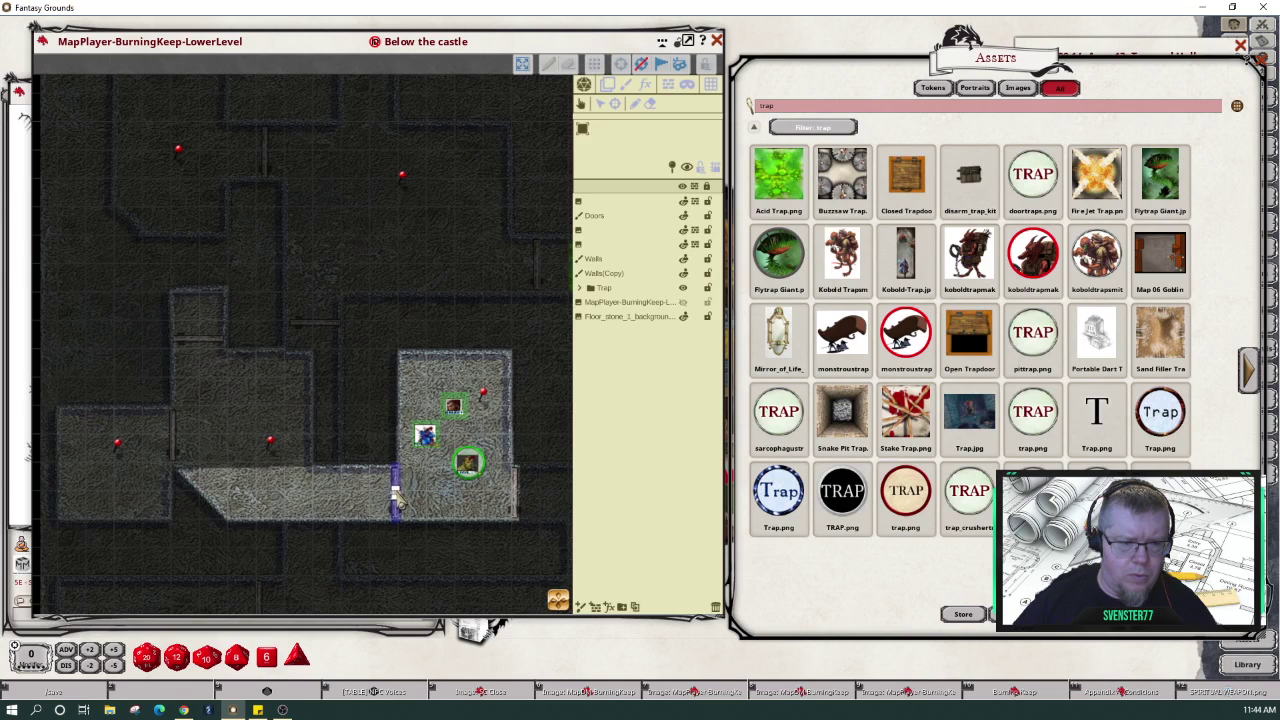
{"action": "scroll", "coordinate": [449, 514], "scroll_direction": "down", "scroll_amount": 3}
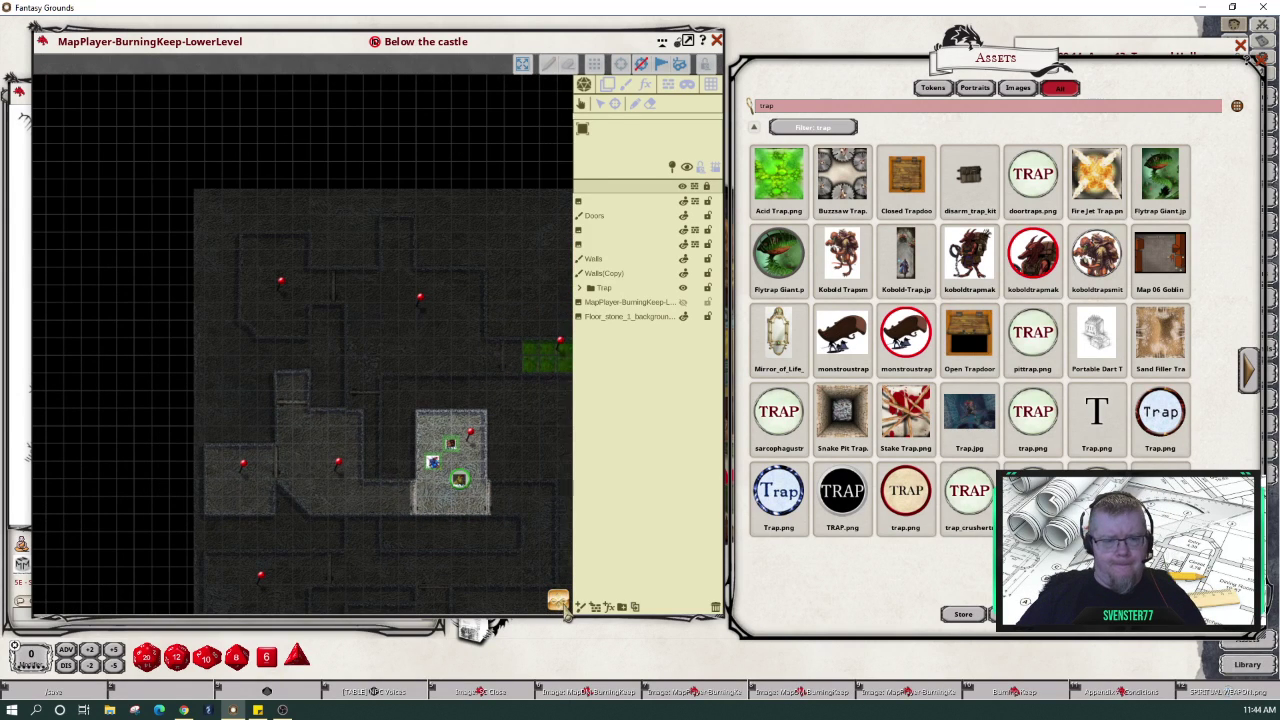
{"action": "left_click_drag", "start_coordinate": [565, 606], "coordinate": [578, 627]}
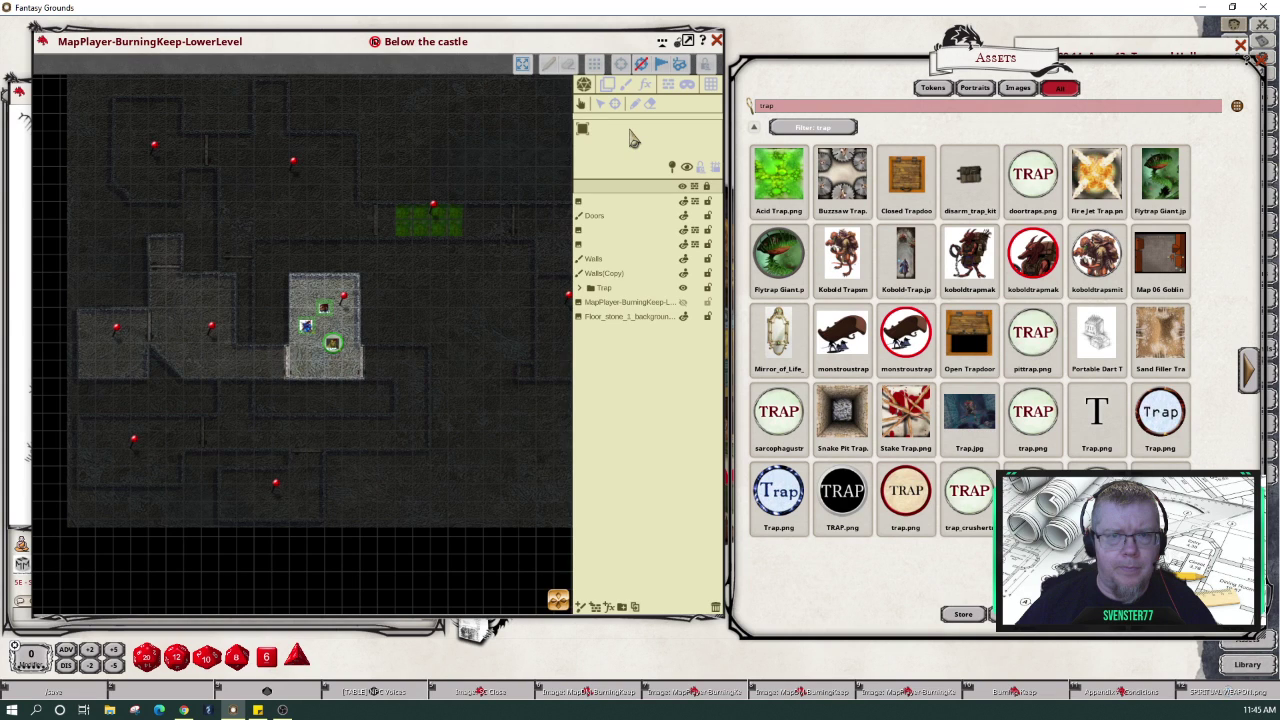
{"action": "scroll", "coordinate": [448, 210], "scroll_direction": "up", "scroll_amount": 8}
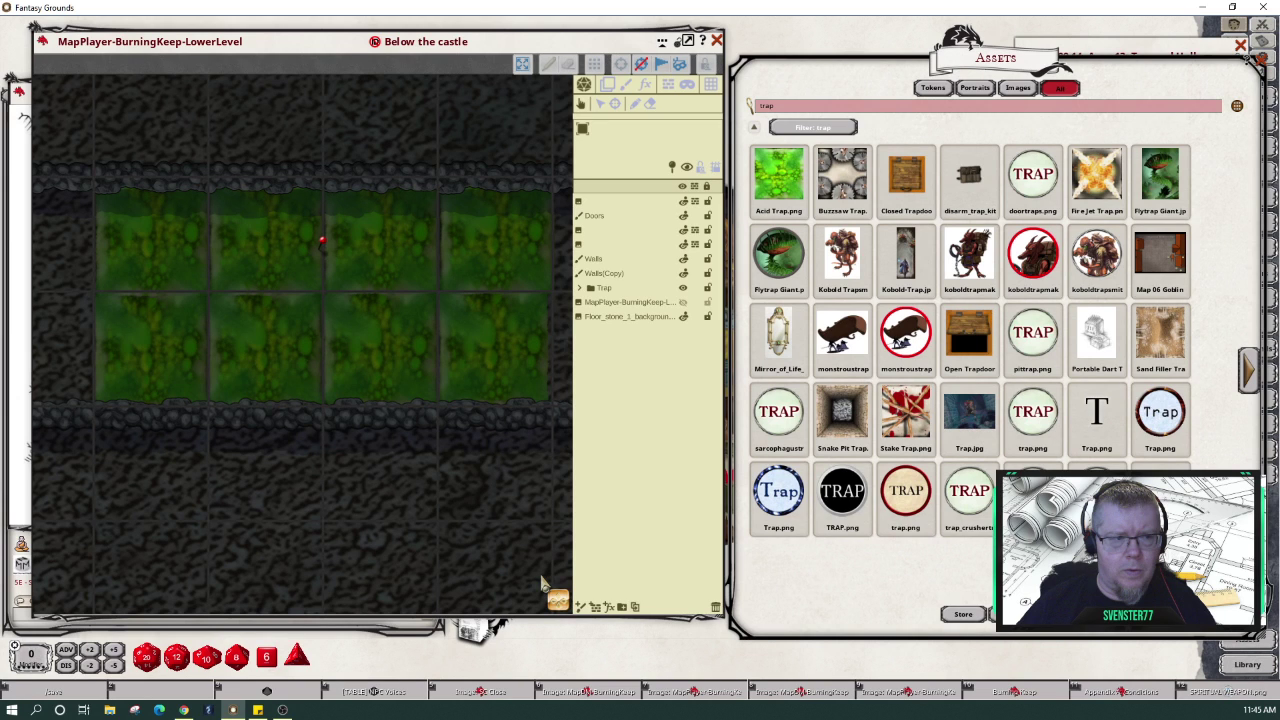
{"action": "scroll", "coordinate": [541, 583], "scroll_direction": "down", "scroll_amount": 2}
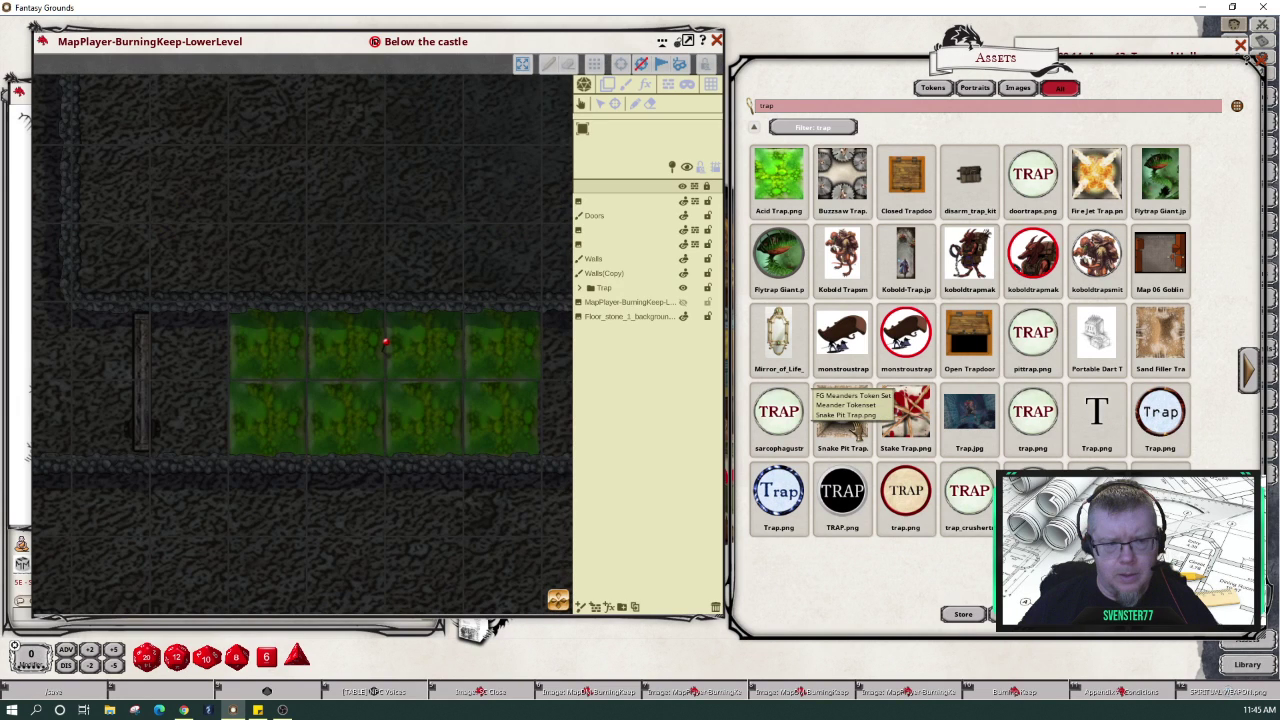